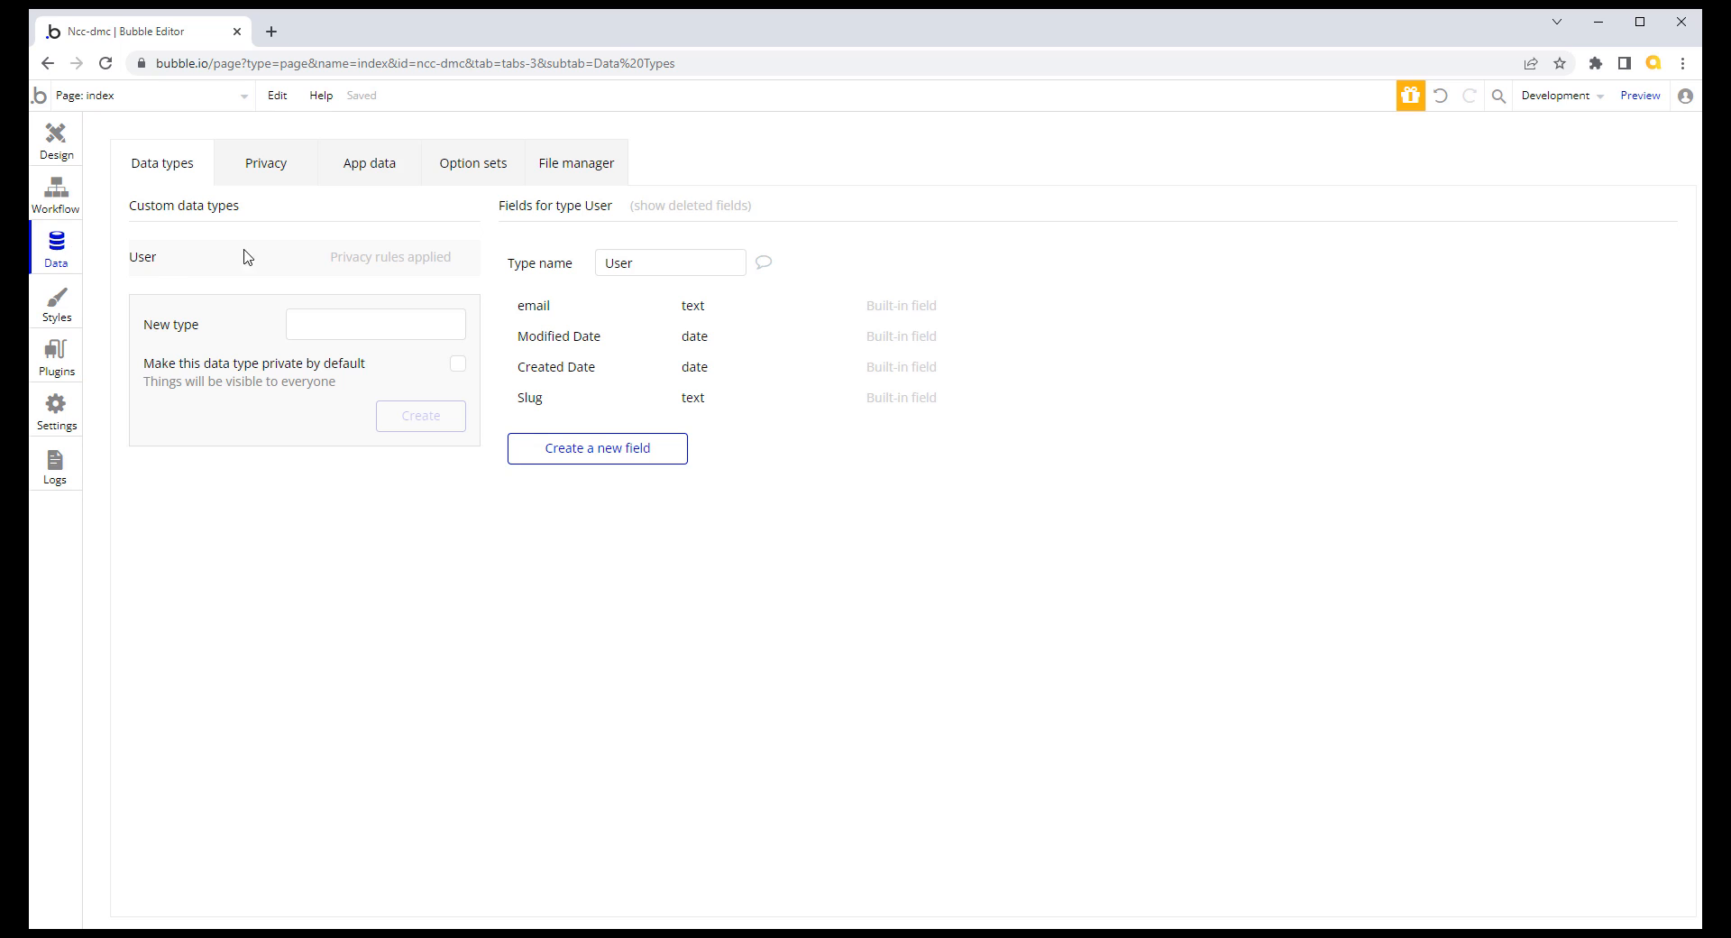
Step: Create a new custom option set named _theme
left_click(471, 180)
left_click(382, 285)
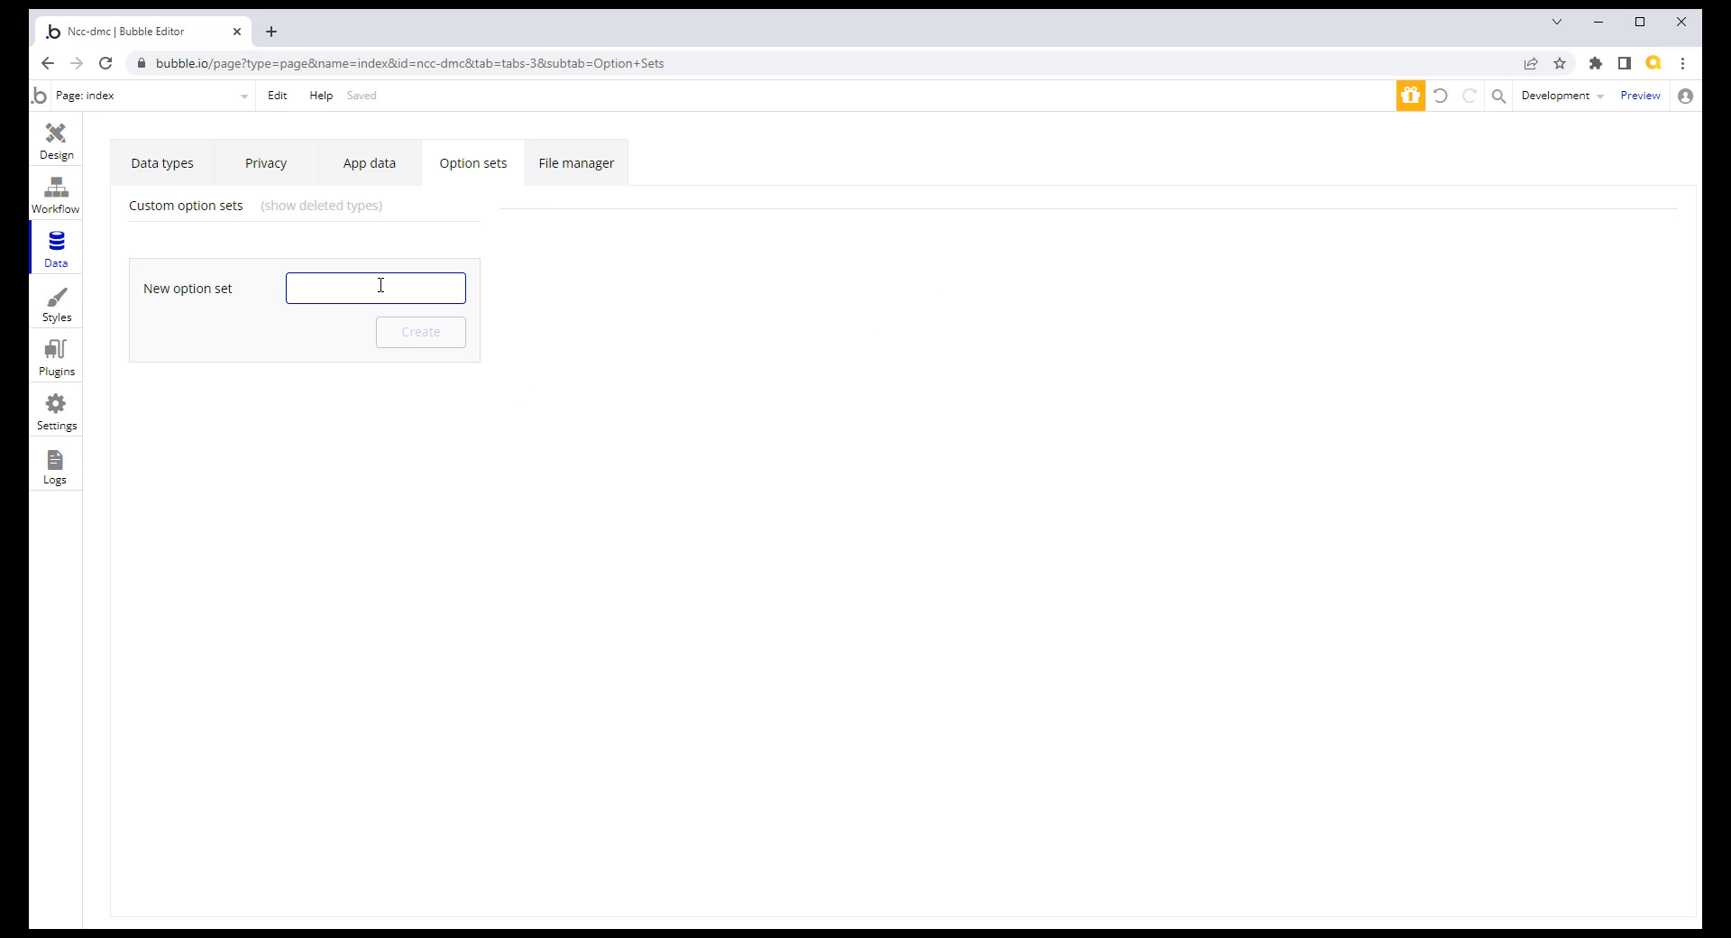
type("_theme")
key("Return")
Step: Add the options Light, Dark and Blue to the _theme option set
left_click(634, 489)
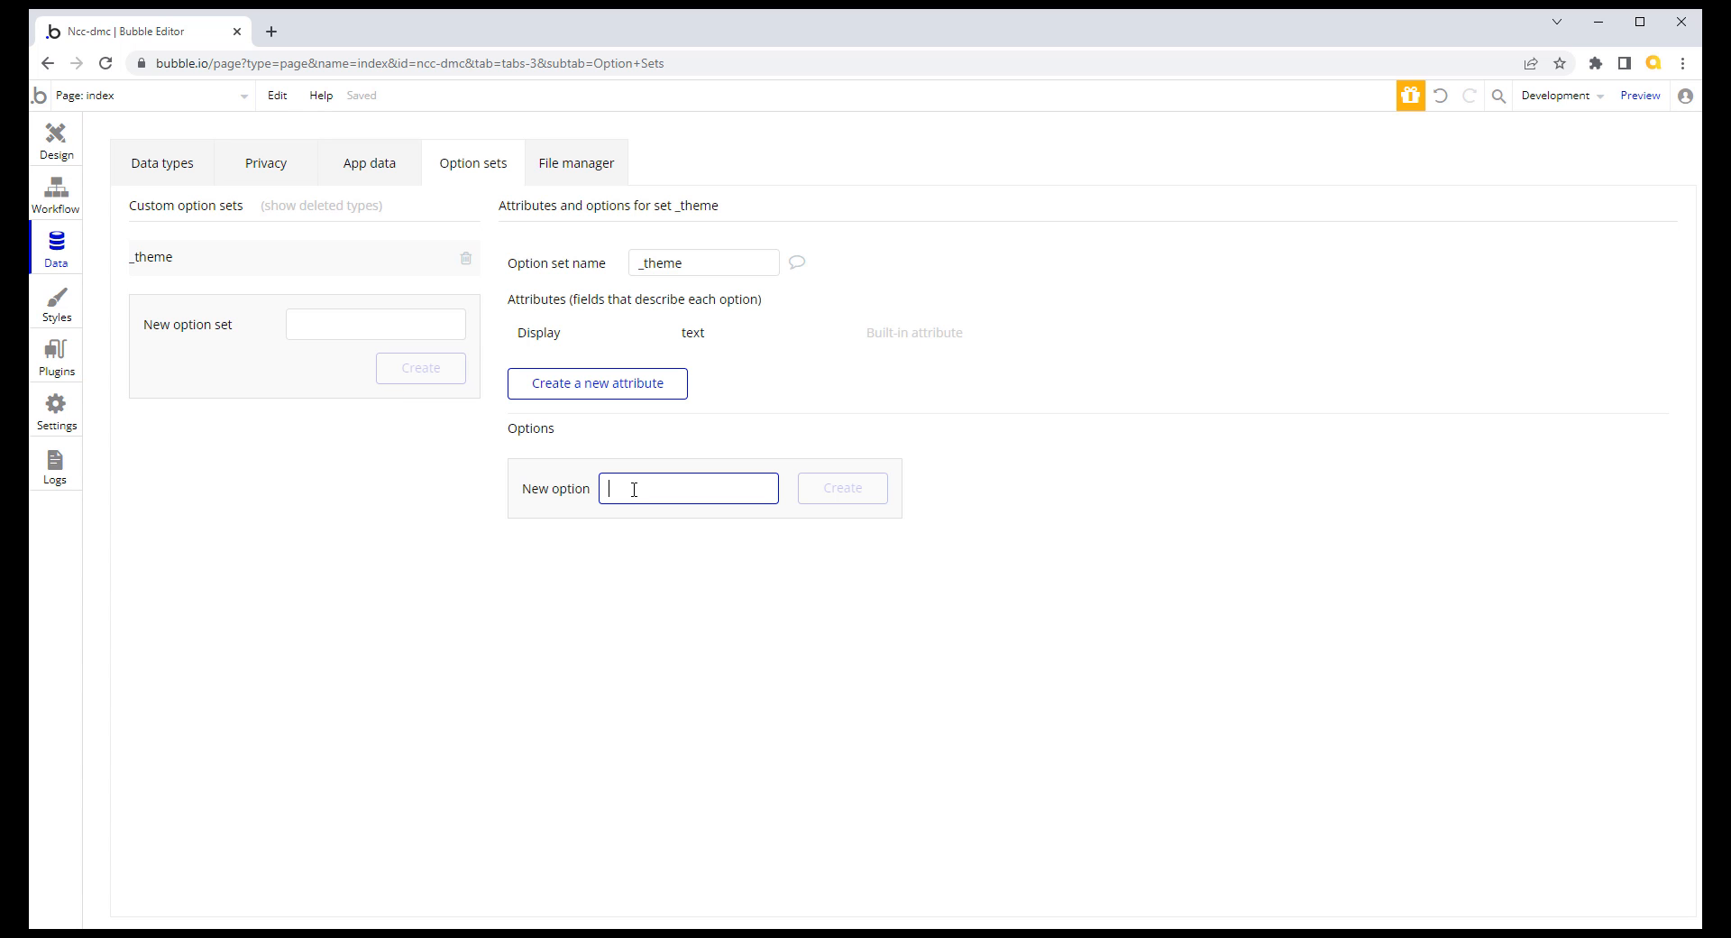
type("Light")
left_click(823, 500)
left_click(634, 517)
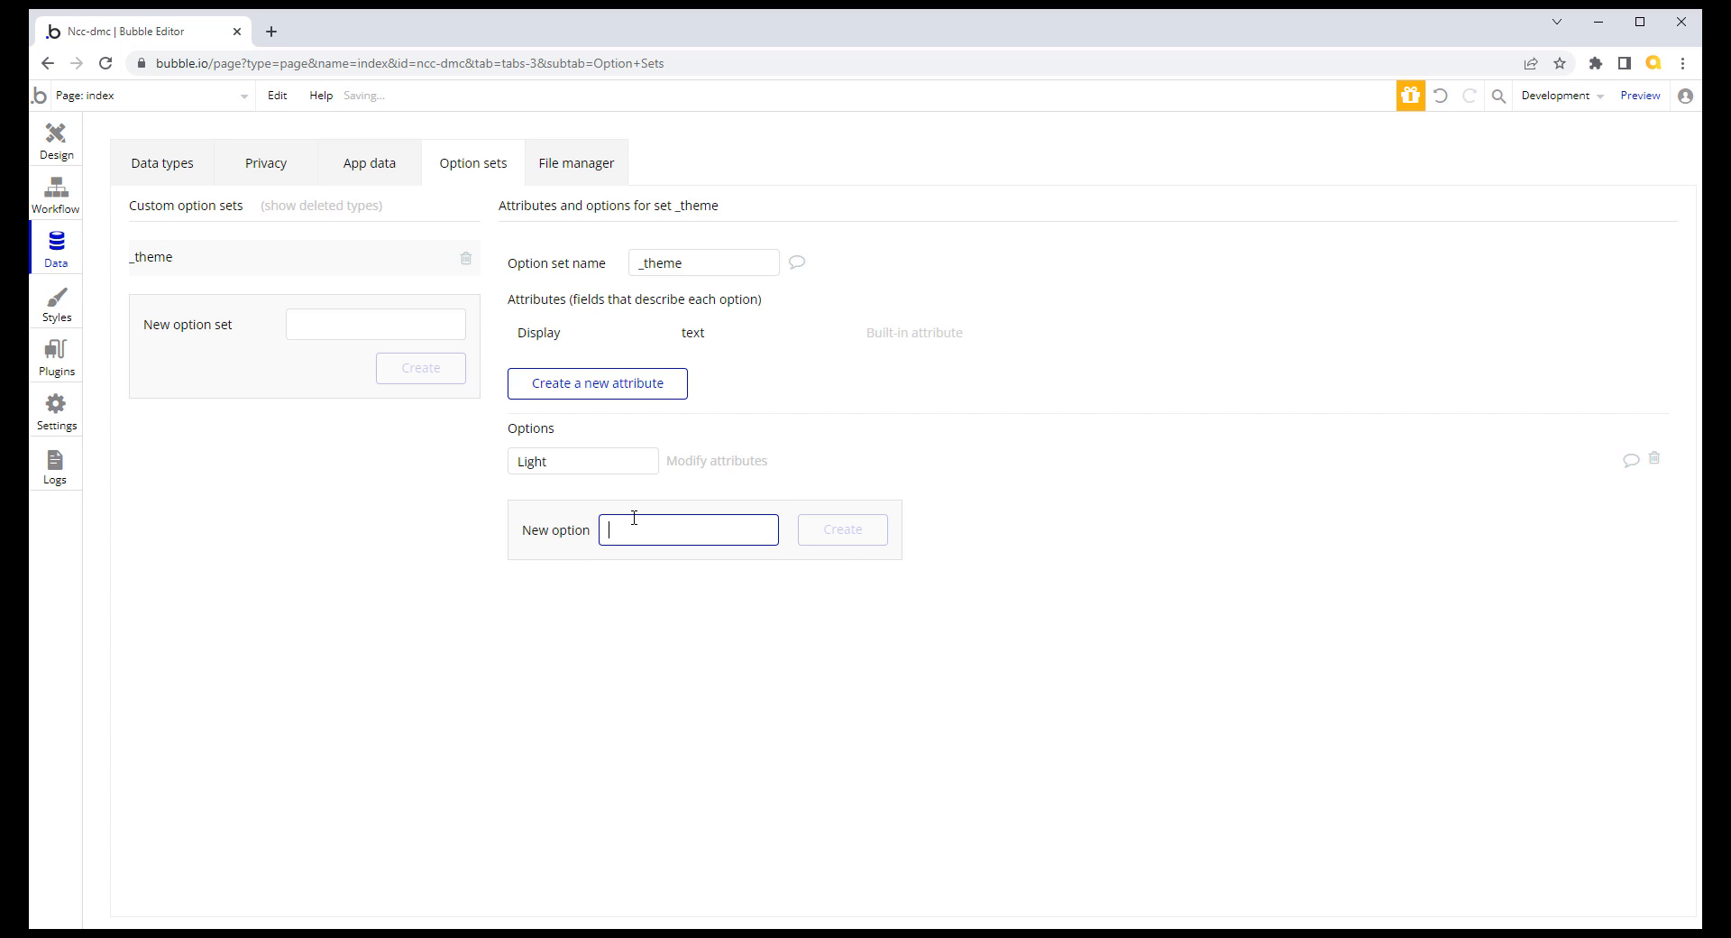
type("Dark")
left_click(834, 537)
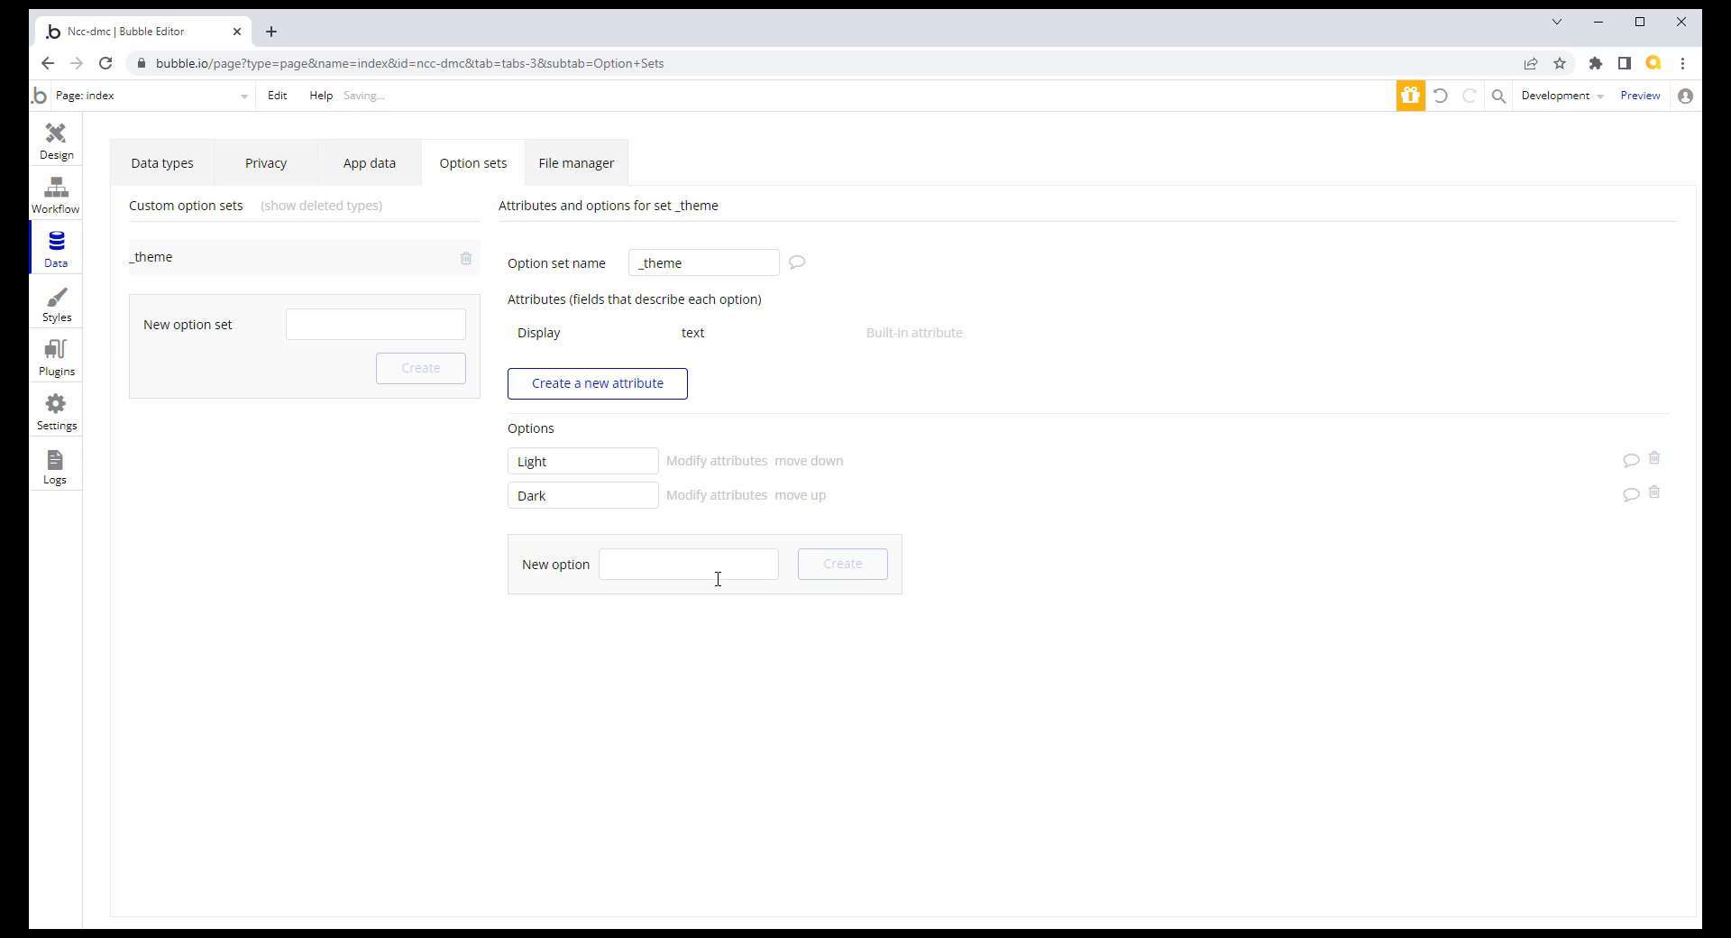
left_click(718, 579)
type("Blue")
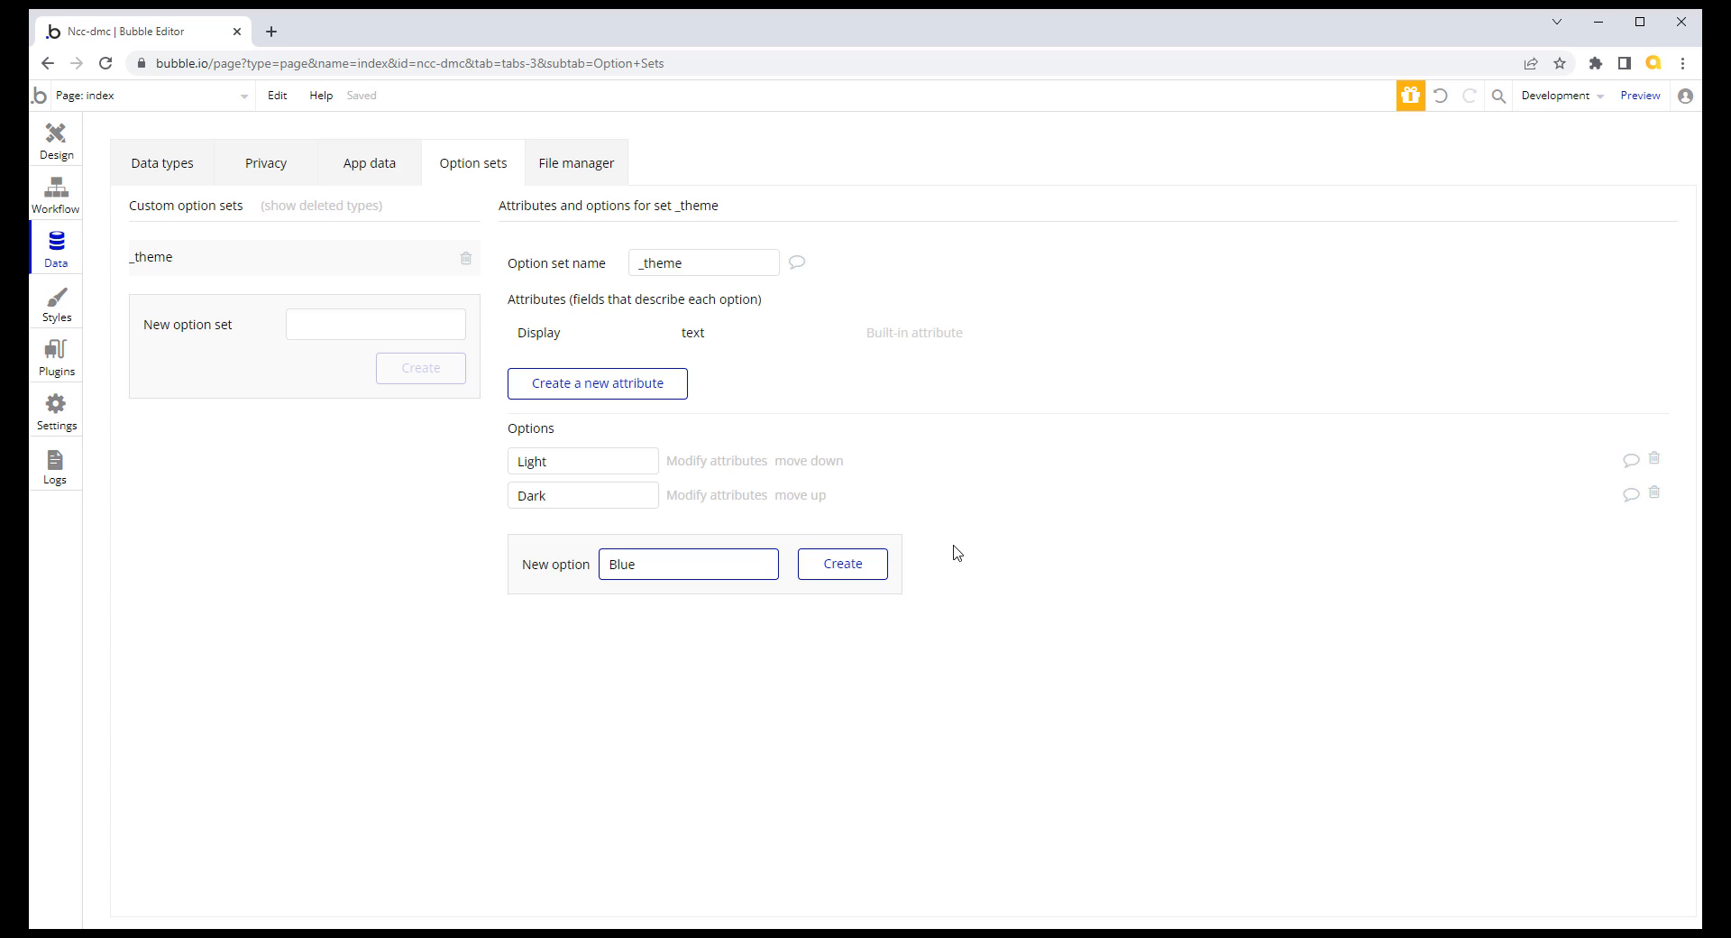
left_click(862, 568)
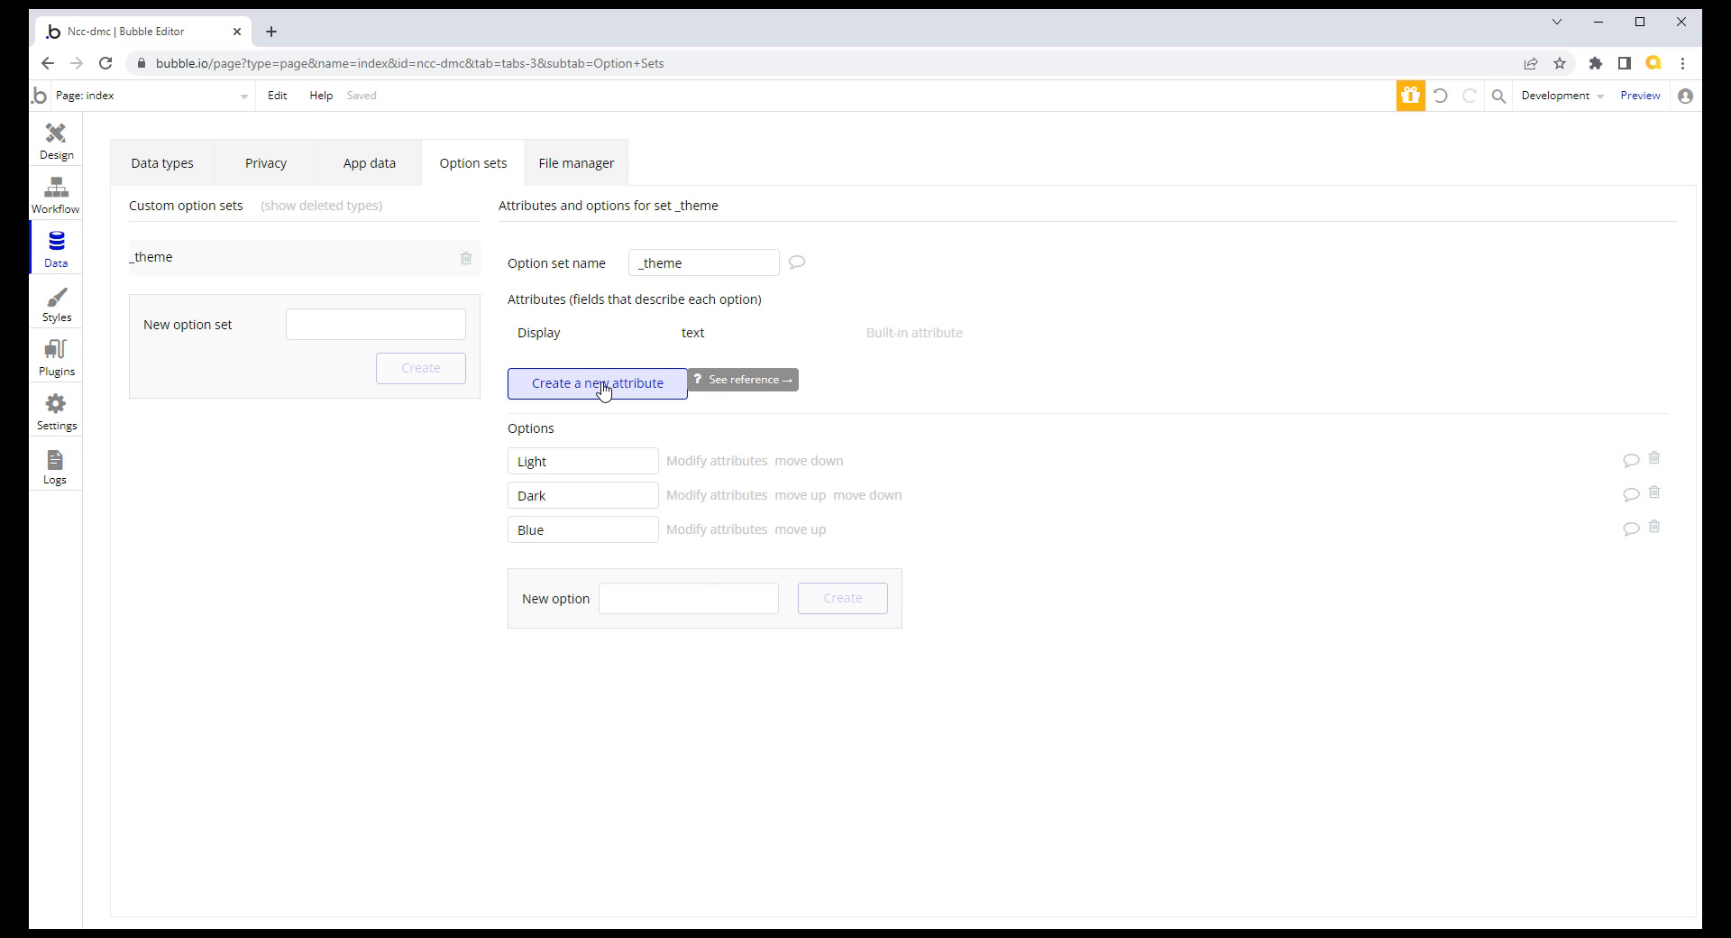
Step: Create an attribute named TextColor of type text for the _theme option set
left_click(602, 390)
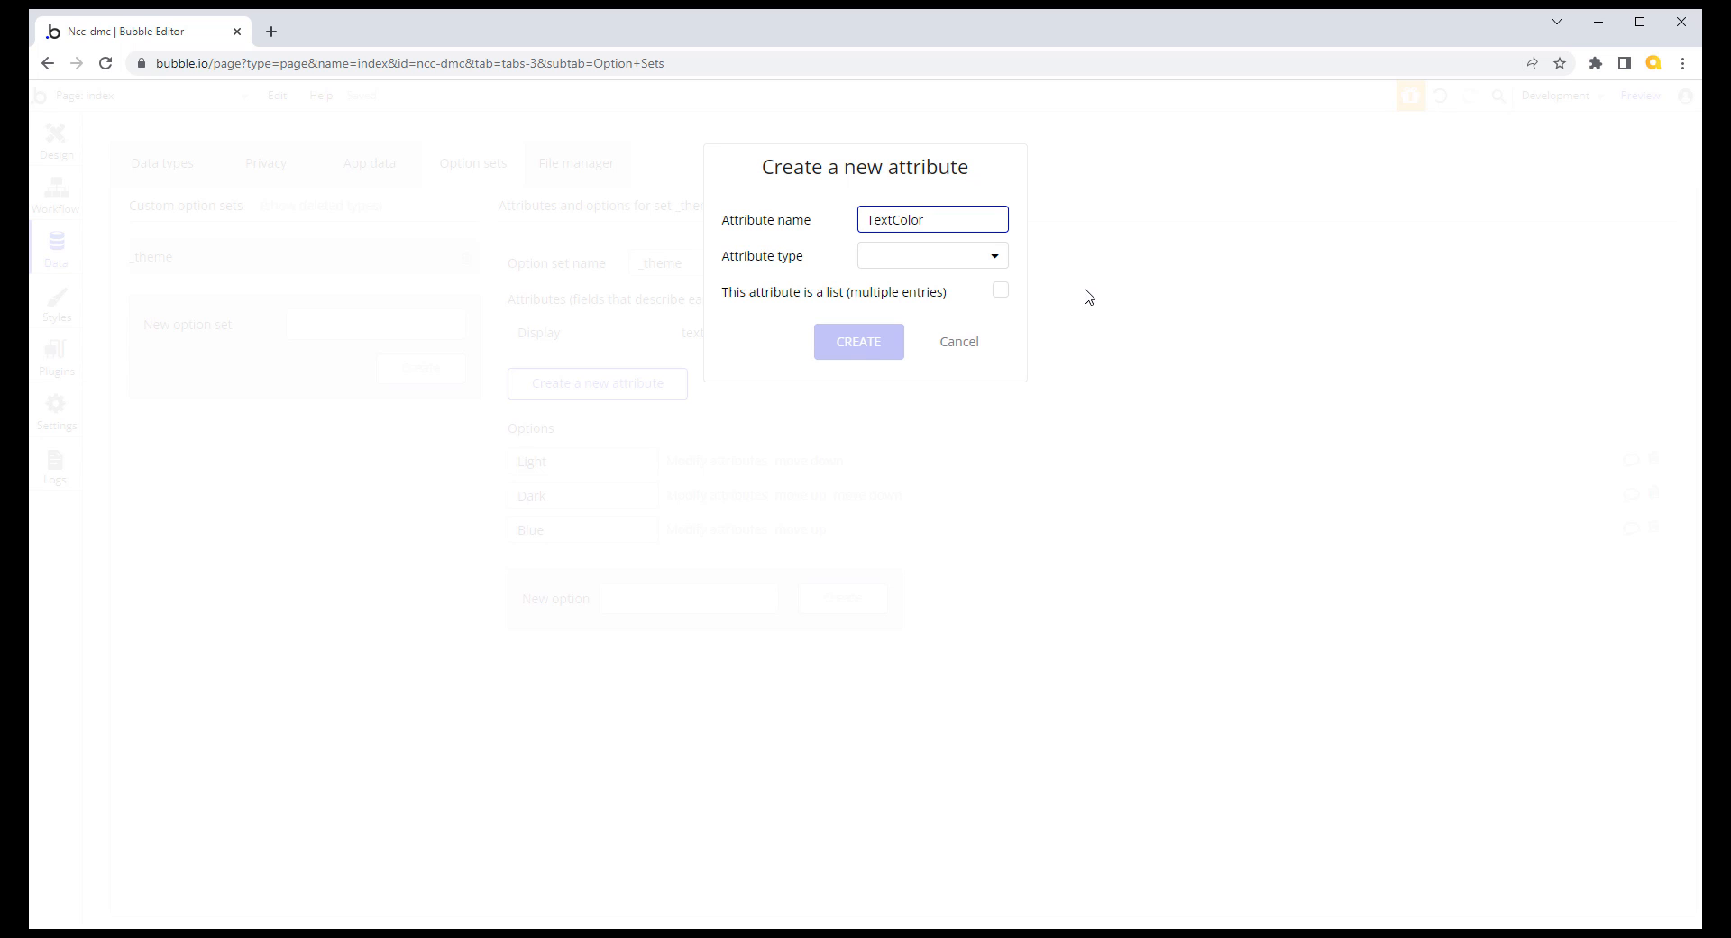
left_click(997, 259)
left_click(898, 294)
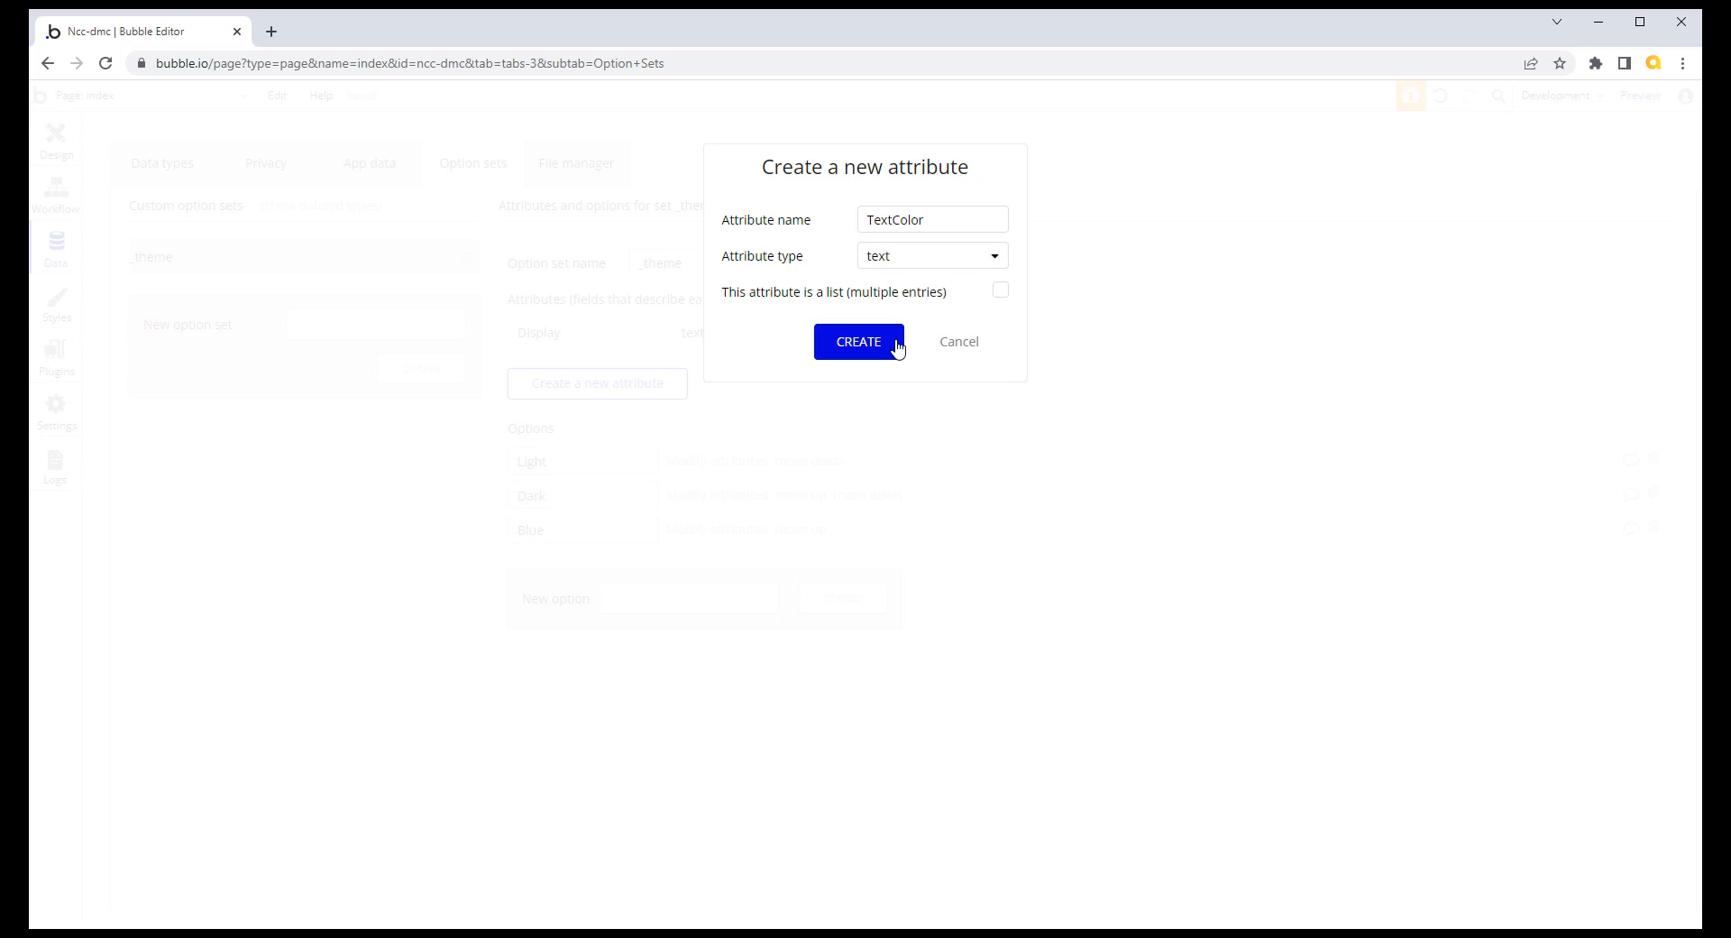
left_click(893, 348)
Step: Create an attribute named BGColor of type text for the _theme option set
left_click(646, 422)
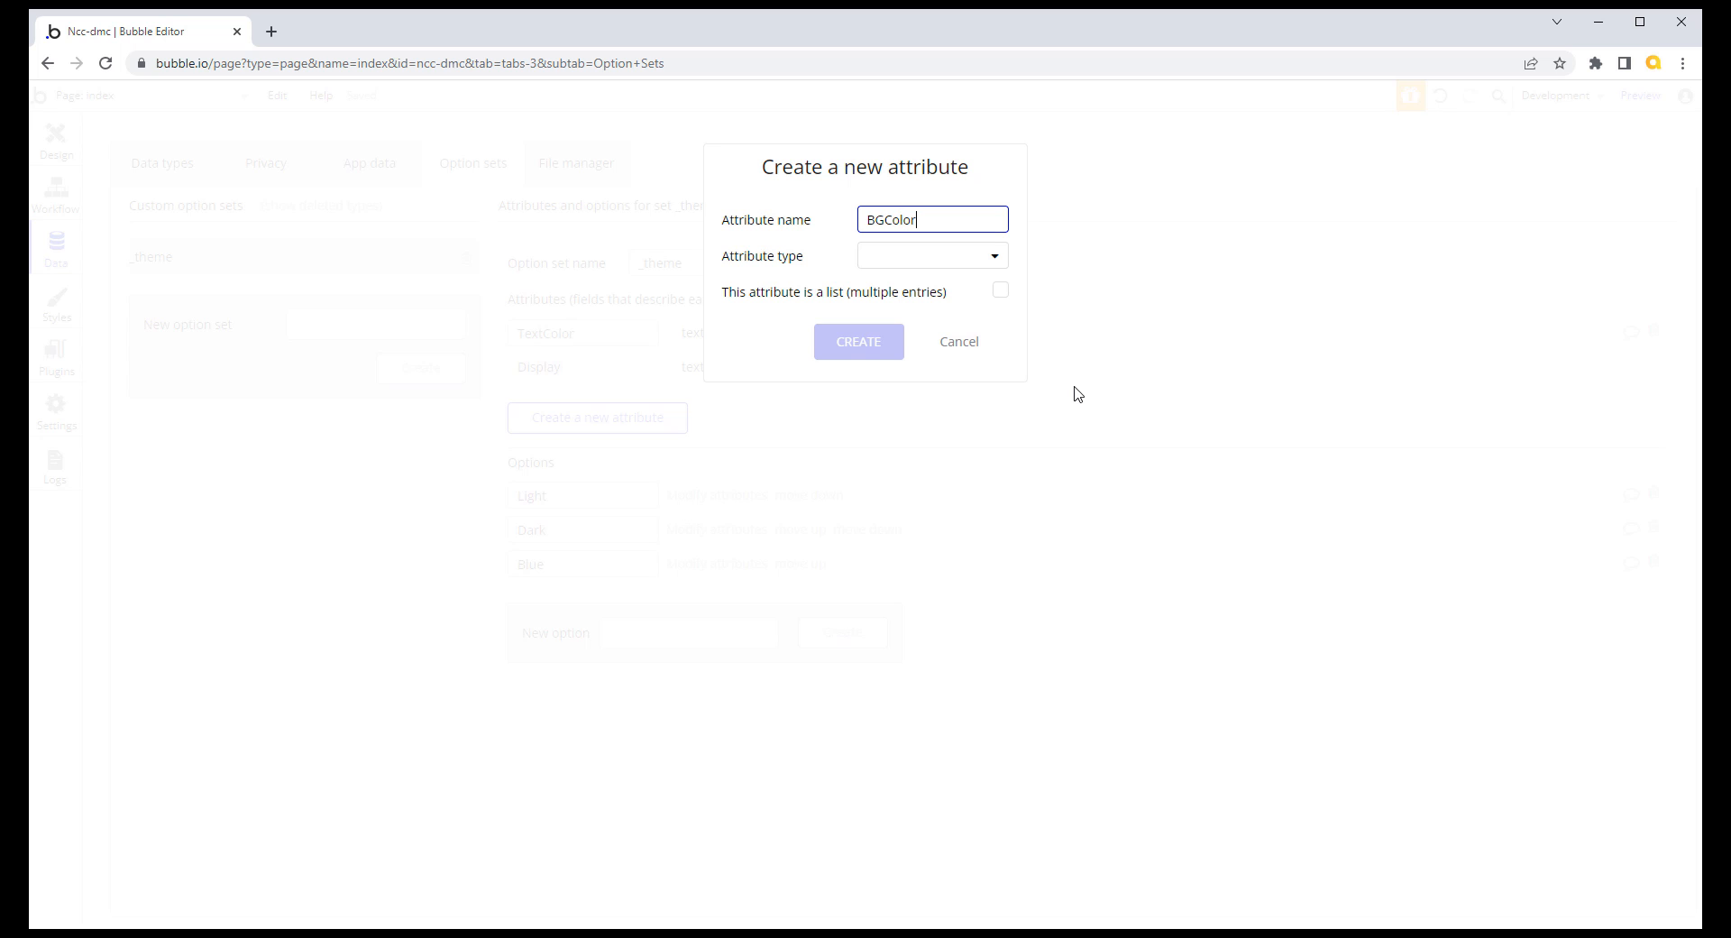
left_click(995, 257)
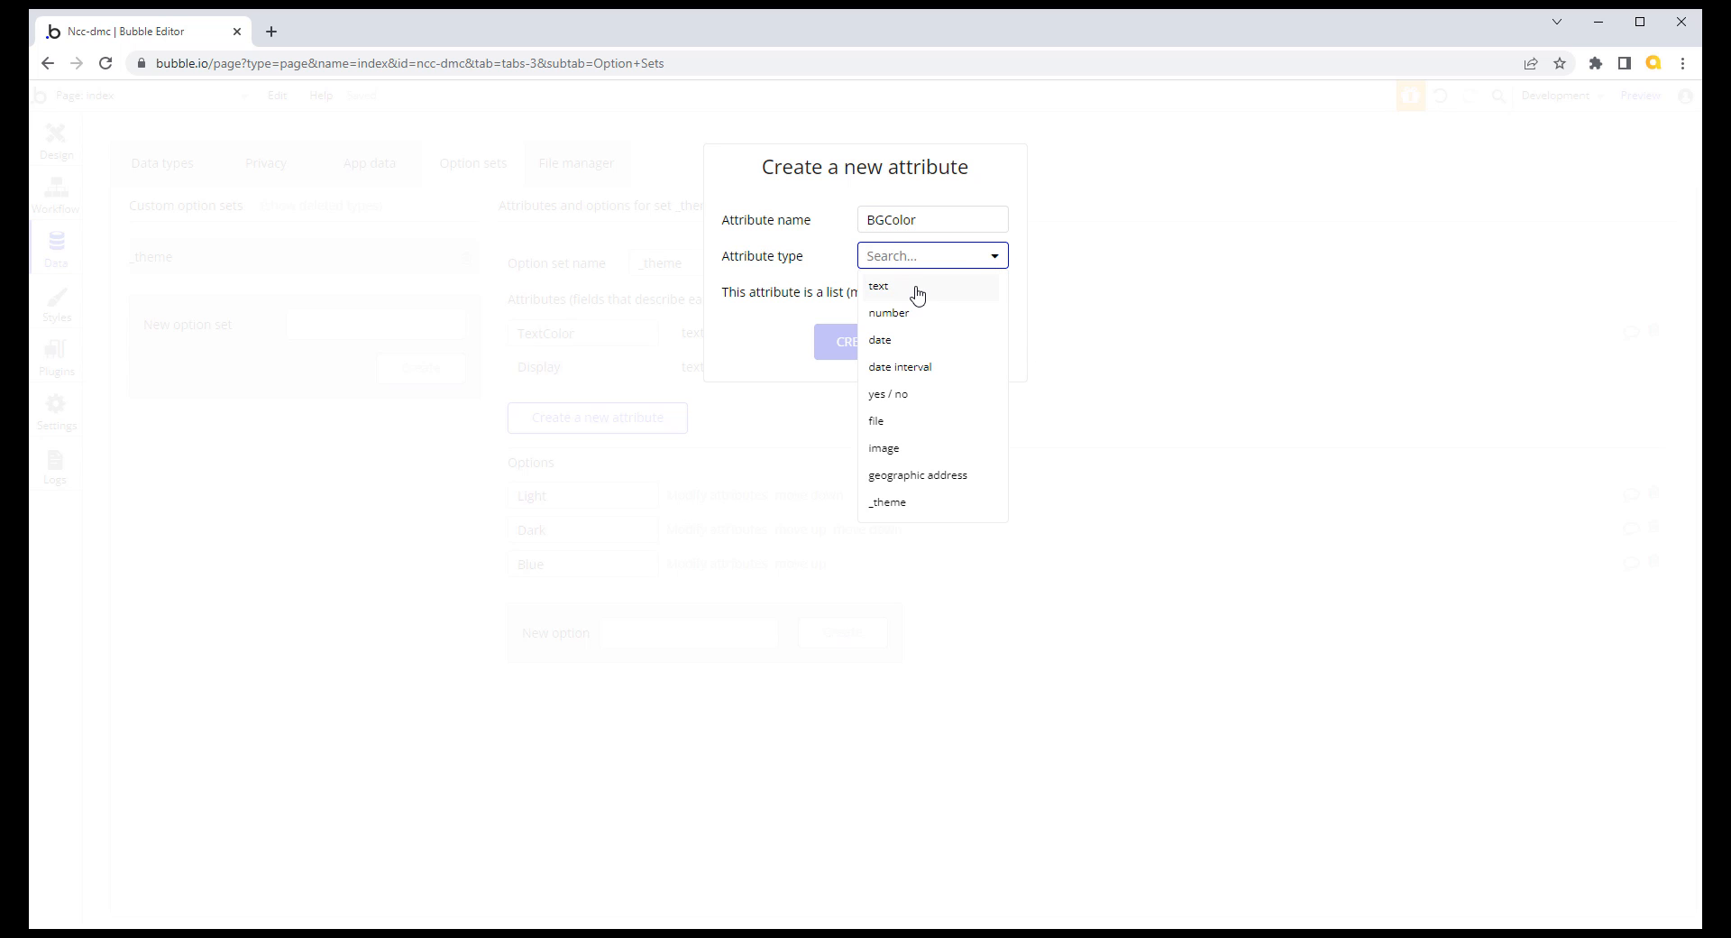
left_click(917, 293)
left_click(869, 342)
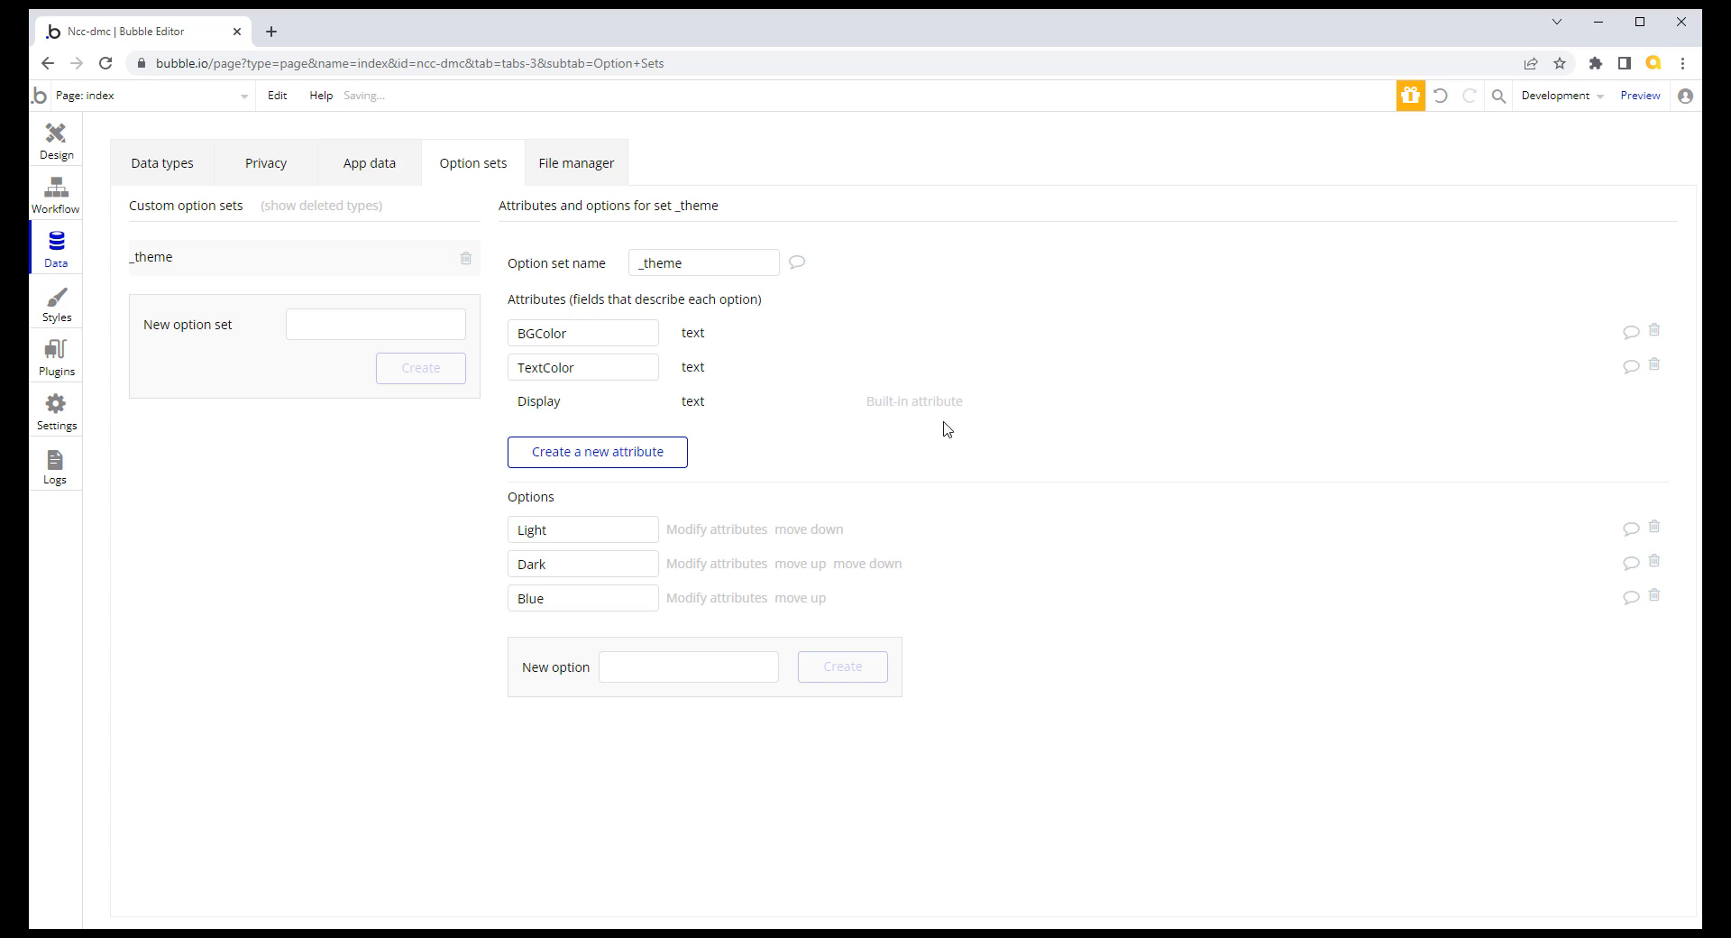
Step: Set the Light option's BGColor to #FCFCFC and its TextColor to #252525, and save the attributes
left_click(698, 534)
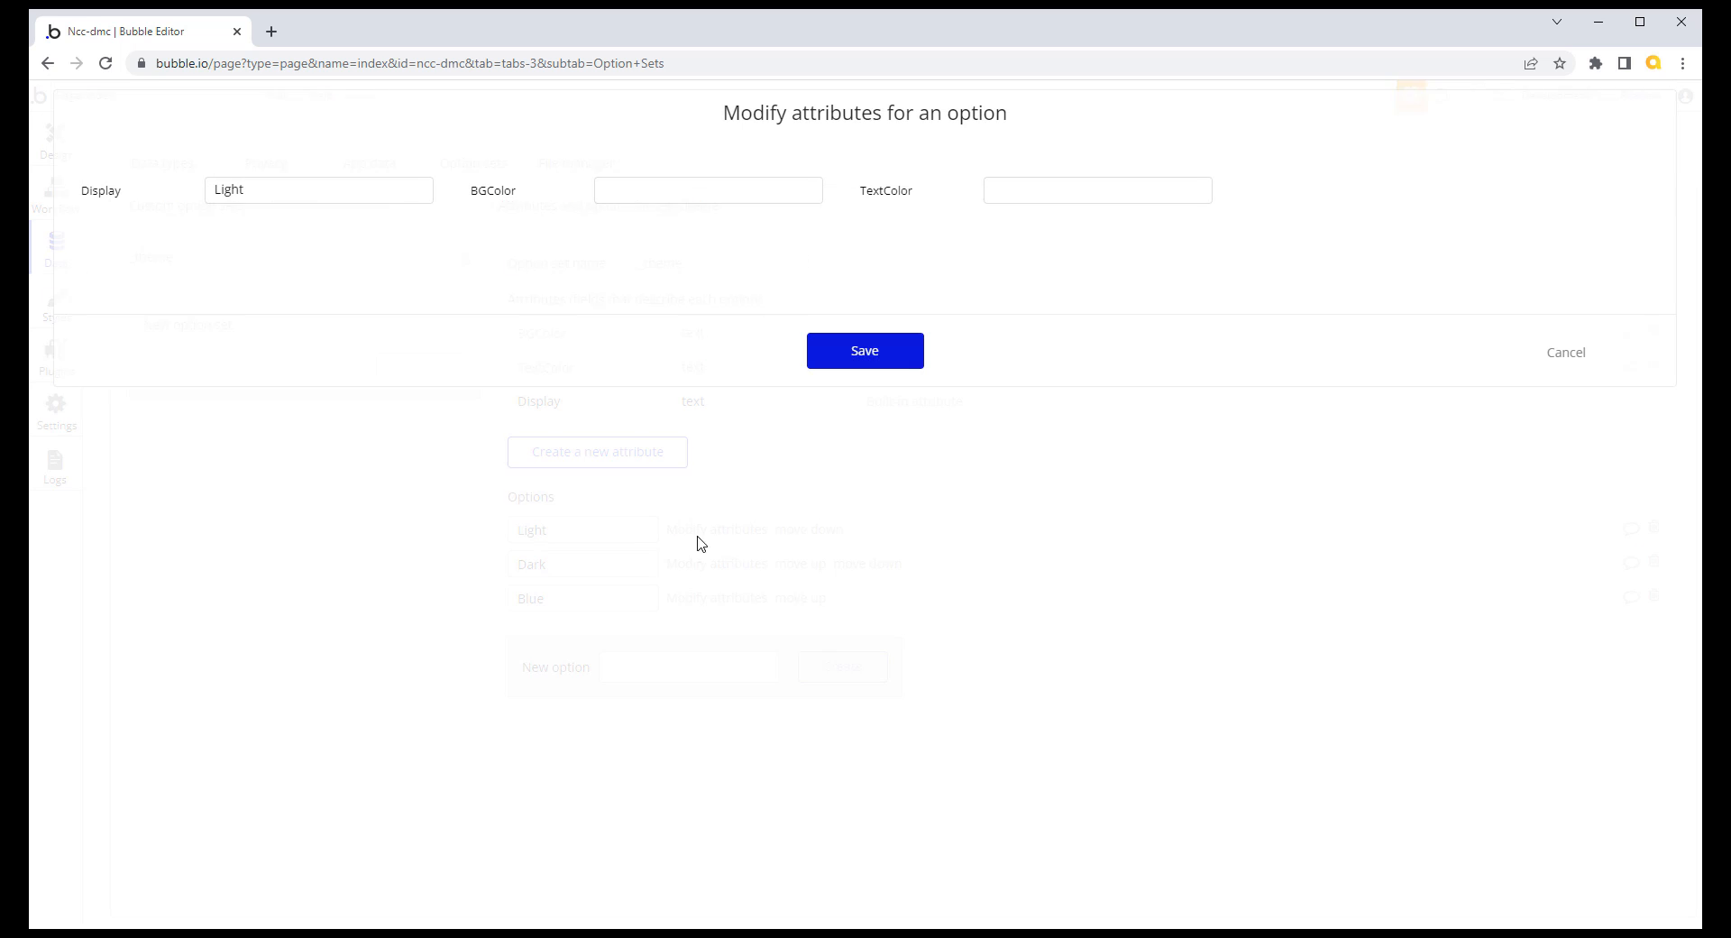
left_click(732, 190)
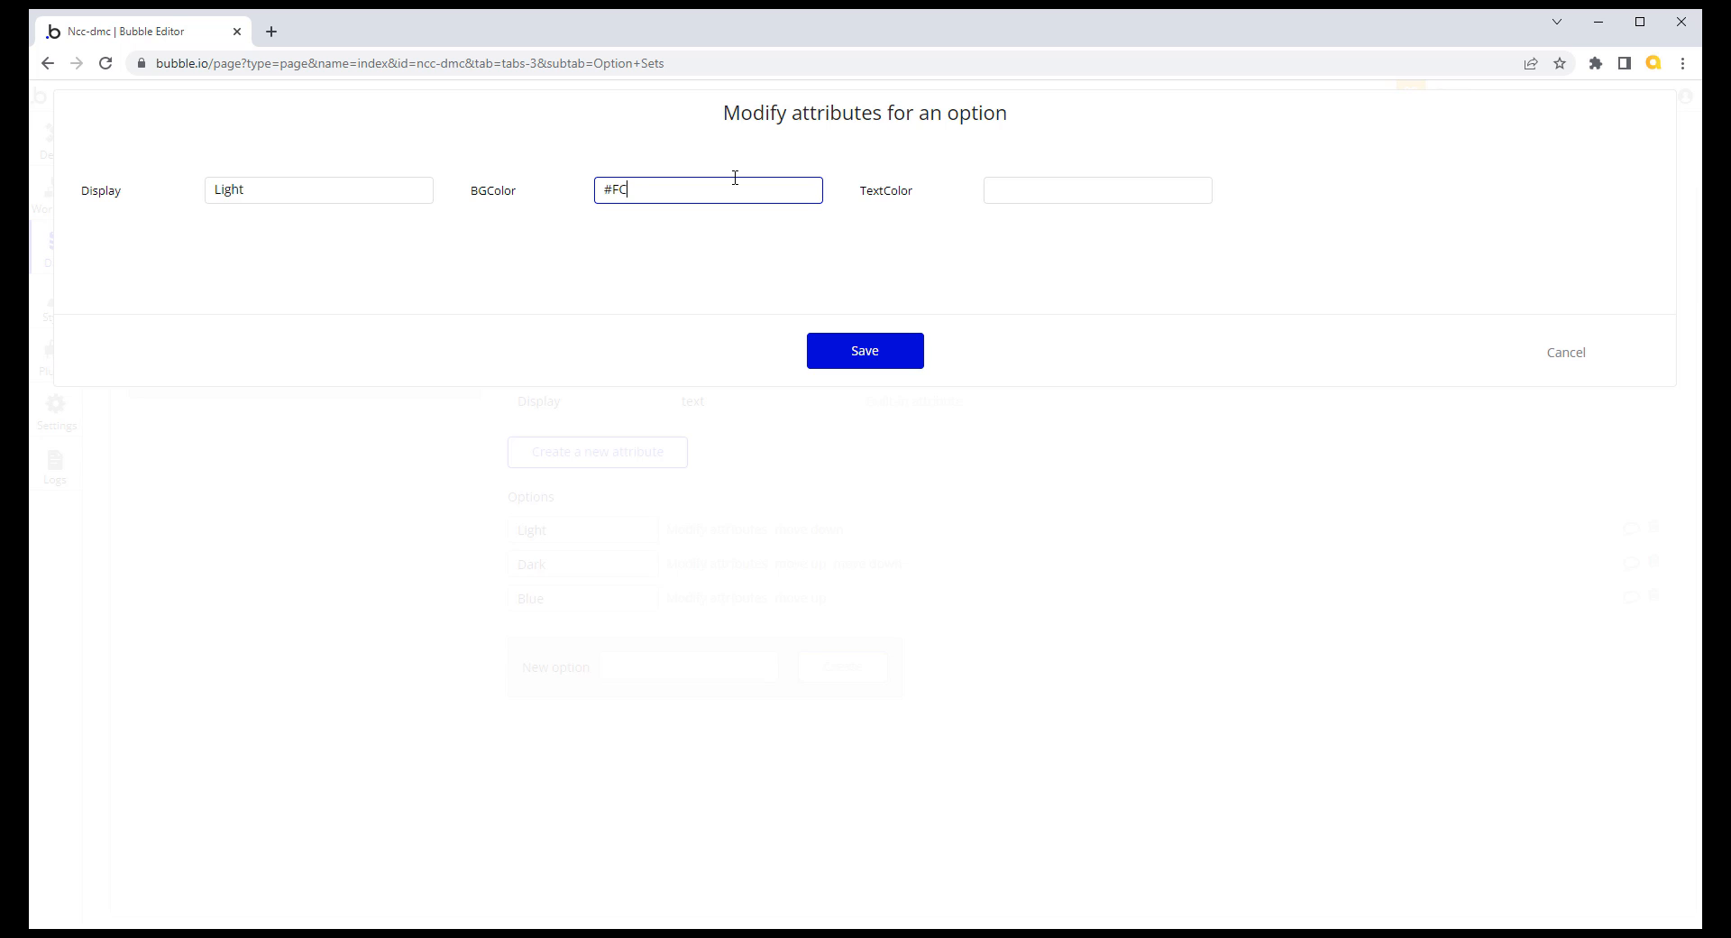
key("Tab")
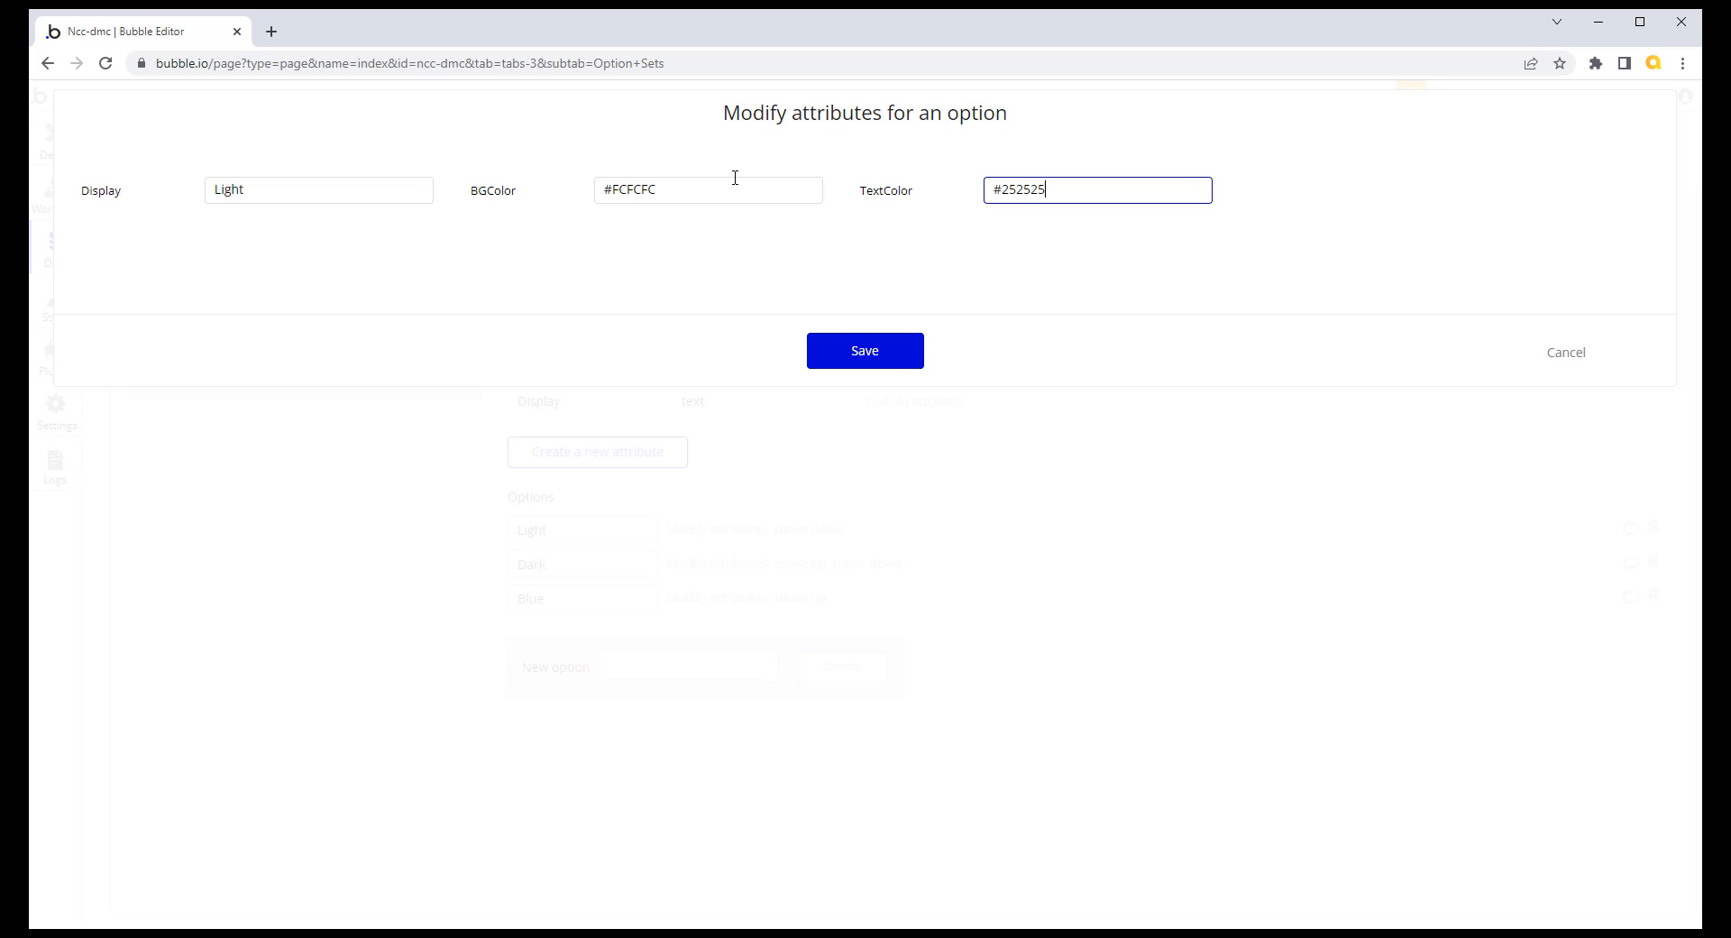
left_click(856, 358)
Step: Set the Dark option's BGColor to #252525 and its TextColor to #FCFCFC, and save the attributes
left_click(713, 566)
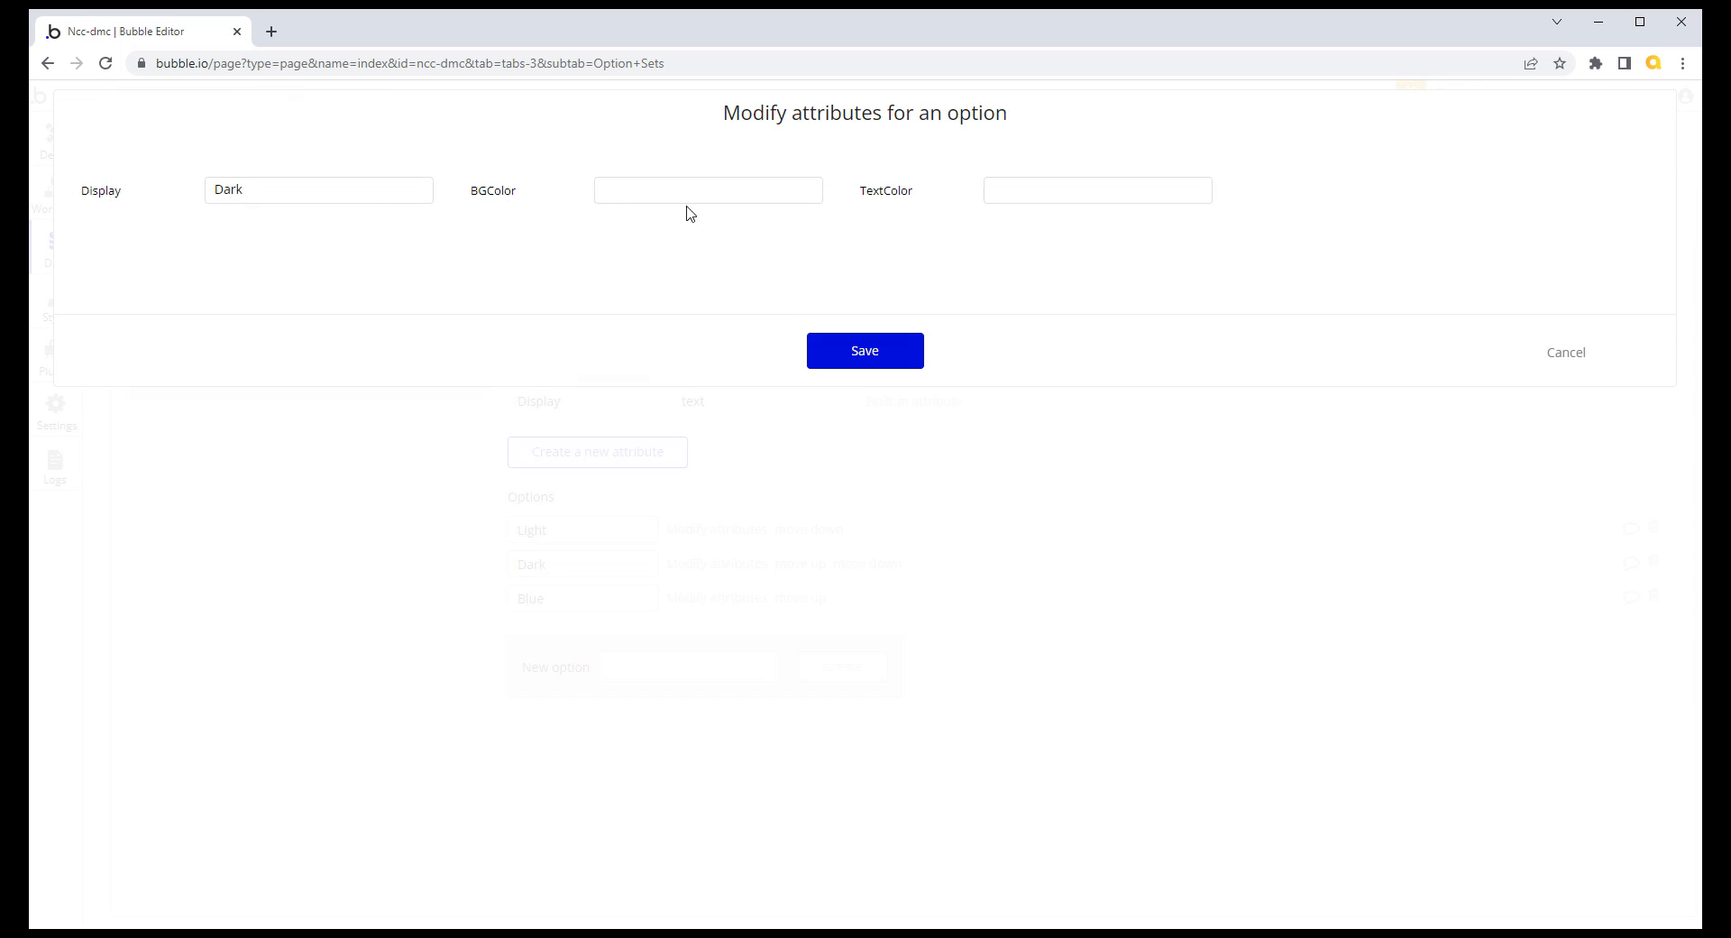
left_click(710, 196)
key("Tab")
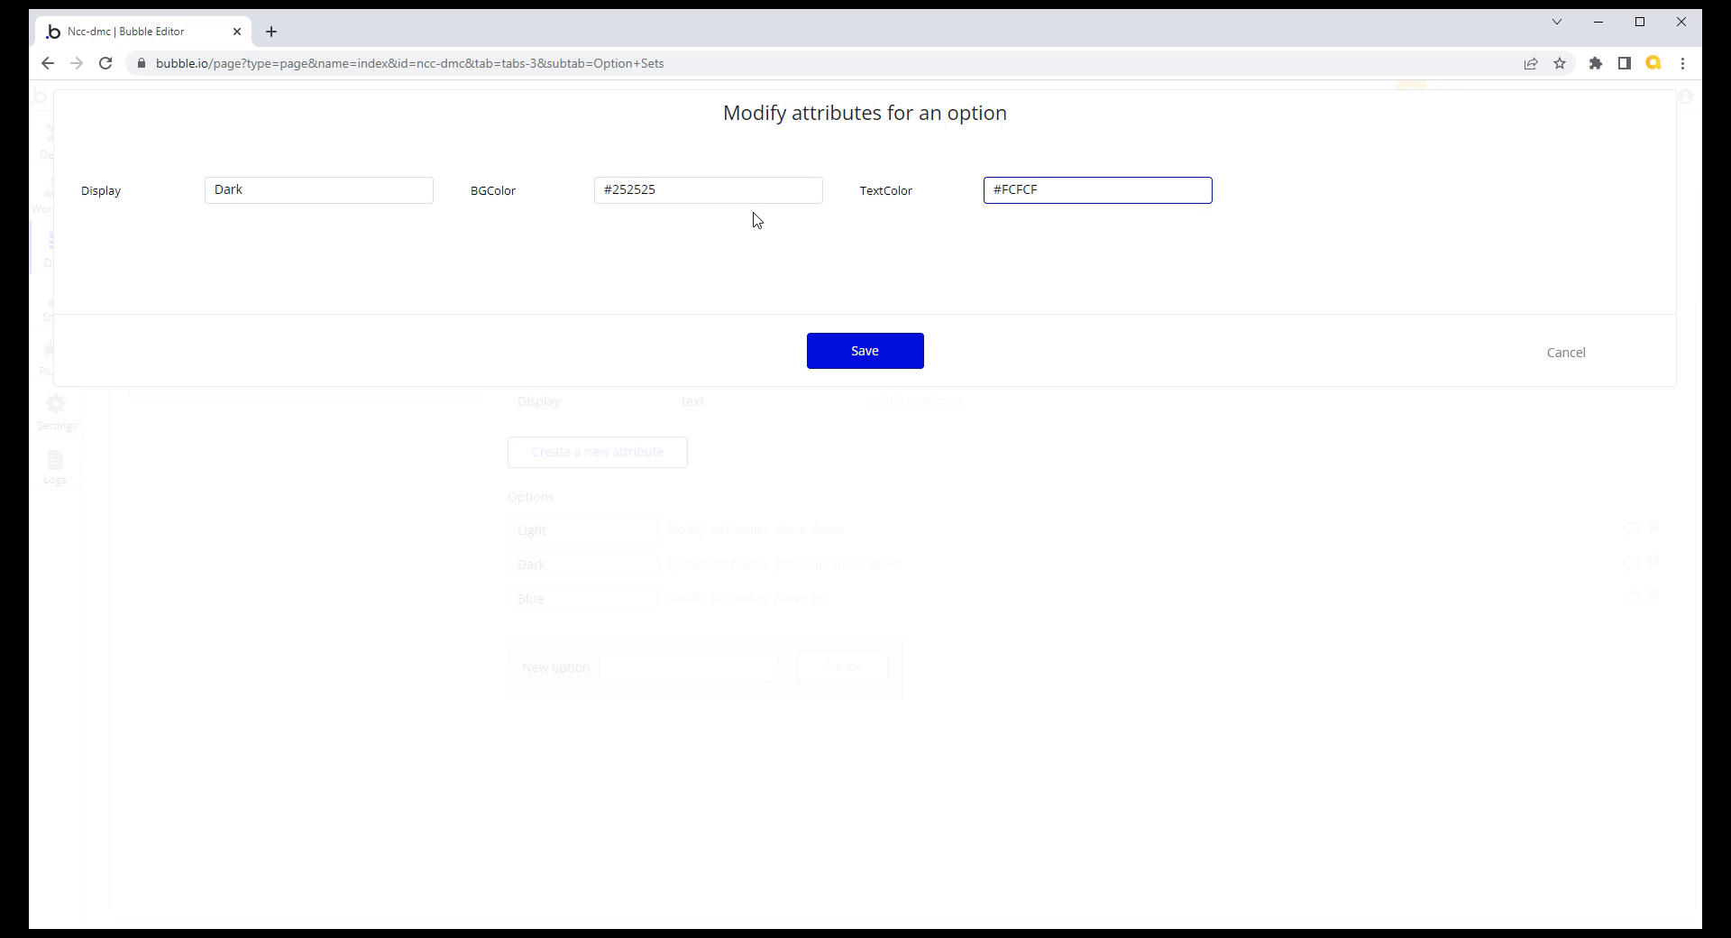
left_click(865, 351)
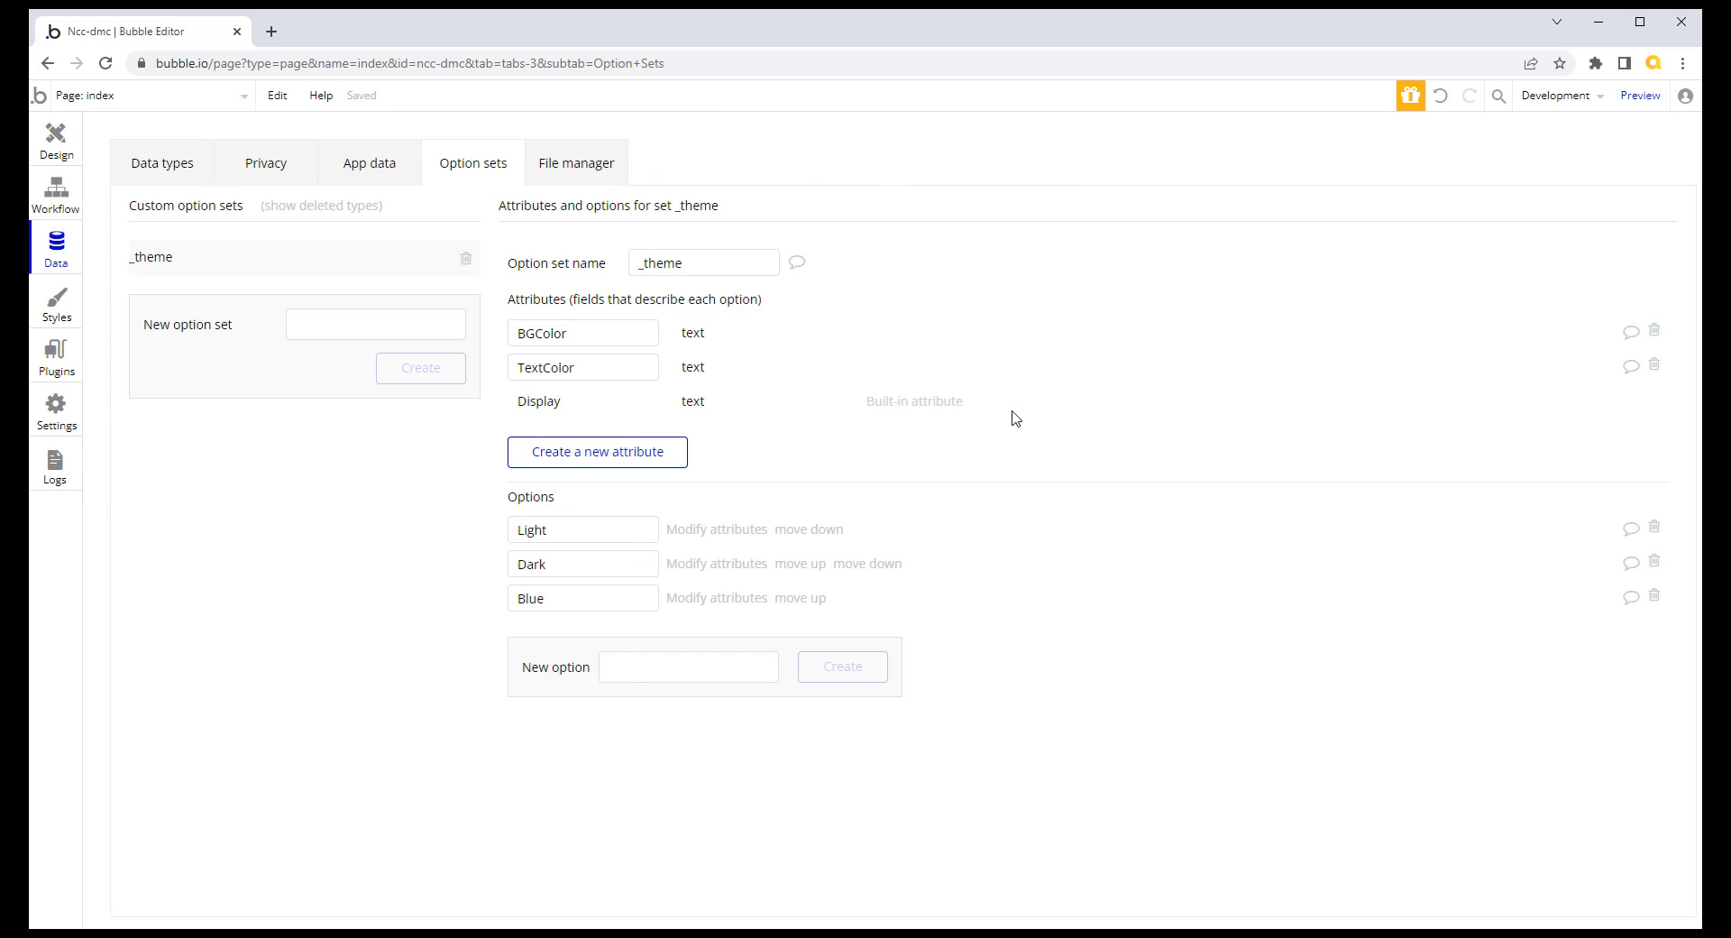
Step: Add a field named Theme of type _theme to the User data type
left_click(158, 169)
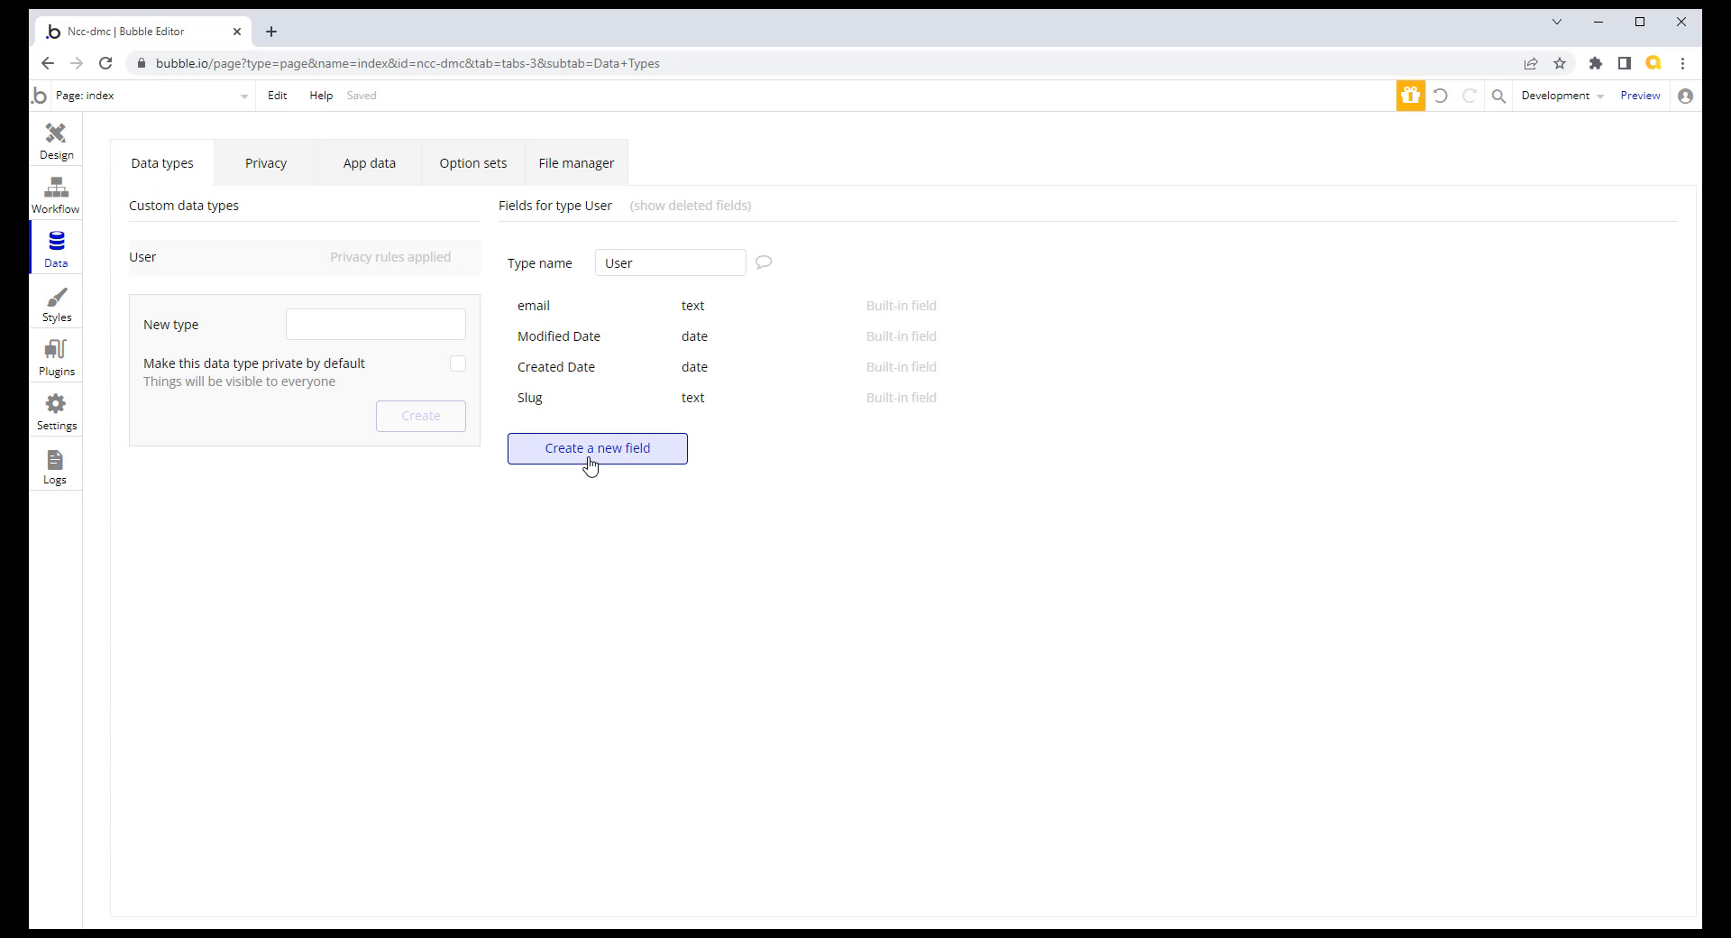
left_click(630, 457)
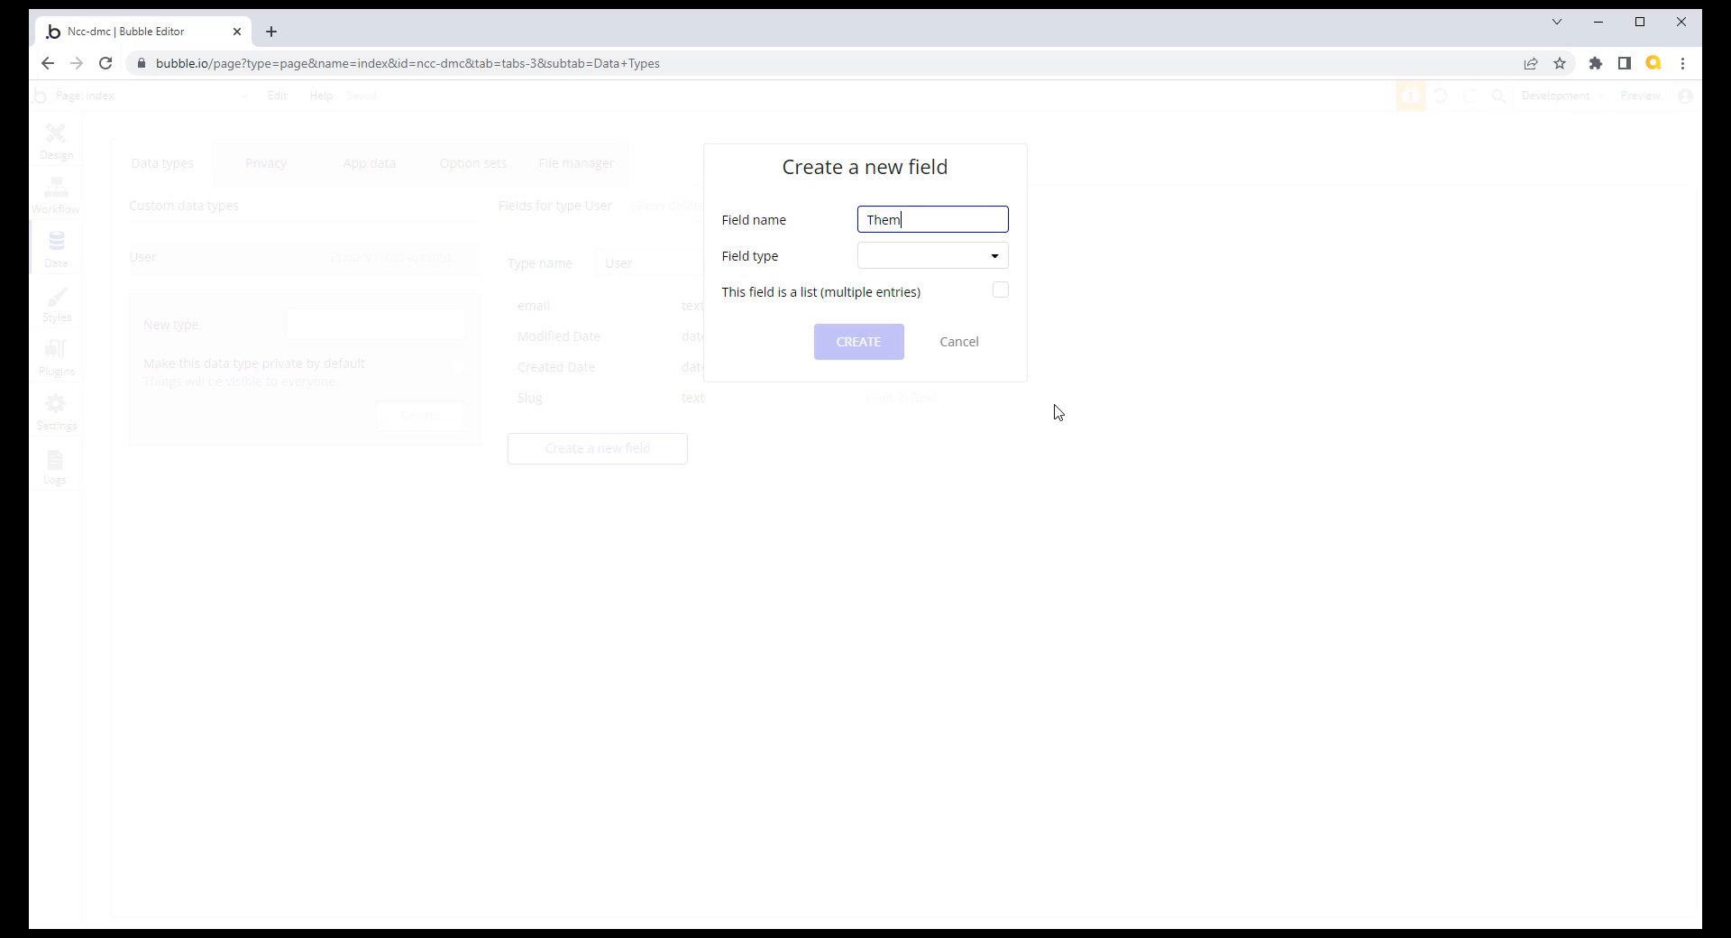
left_click(995, 257)
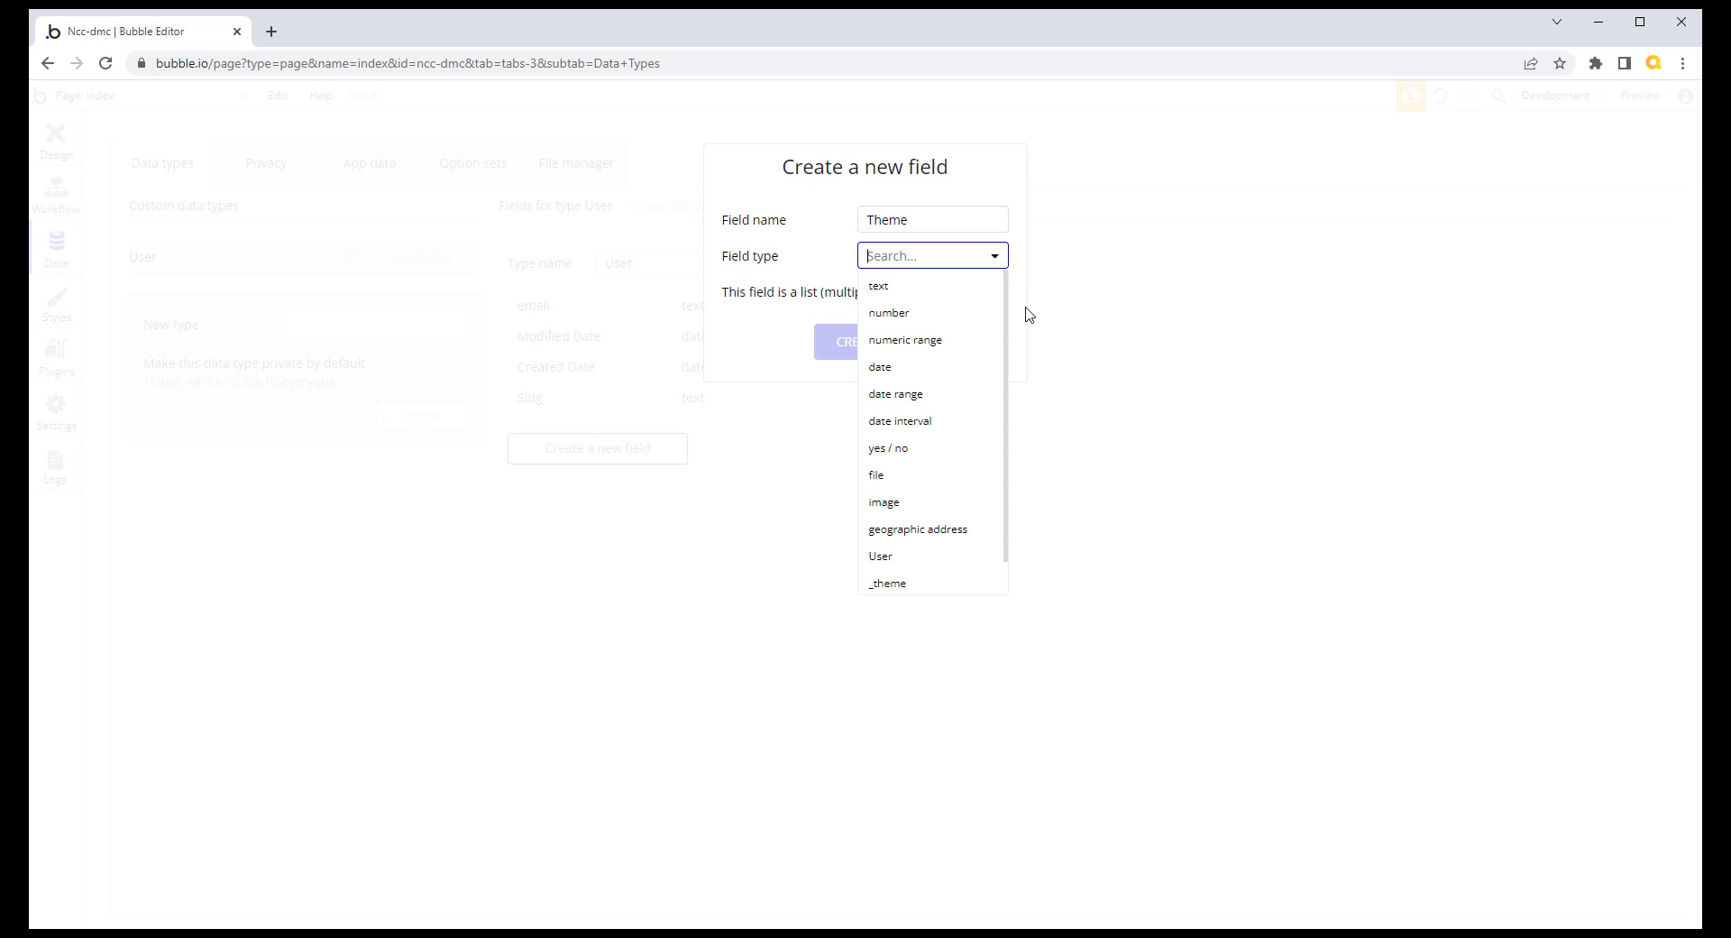
scroll(901, 541, "down", 1)
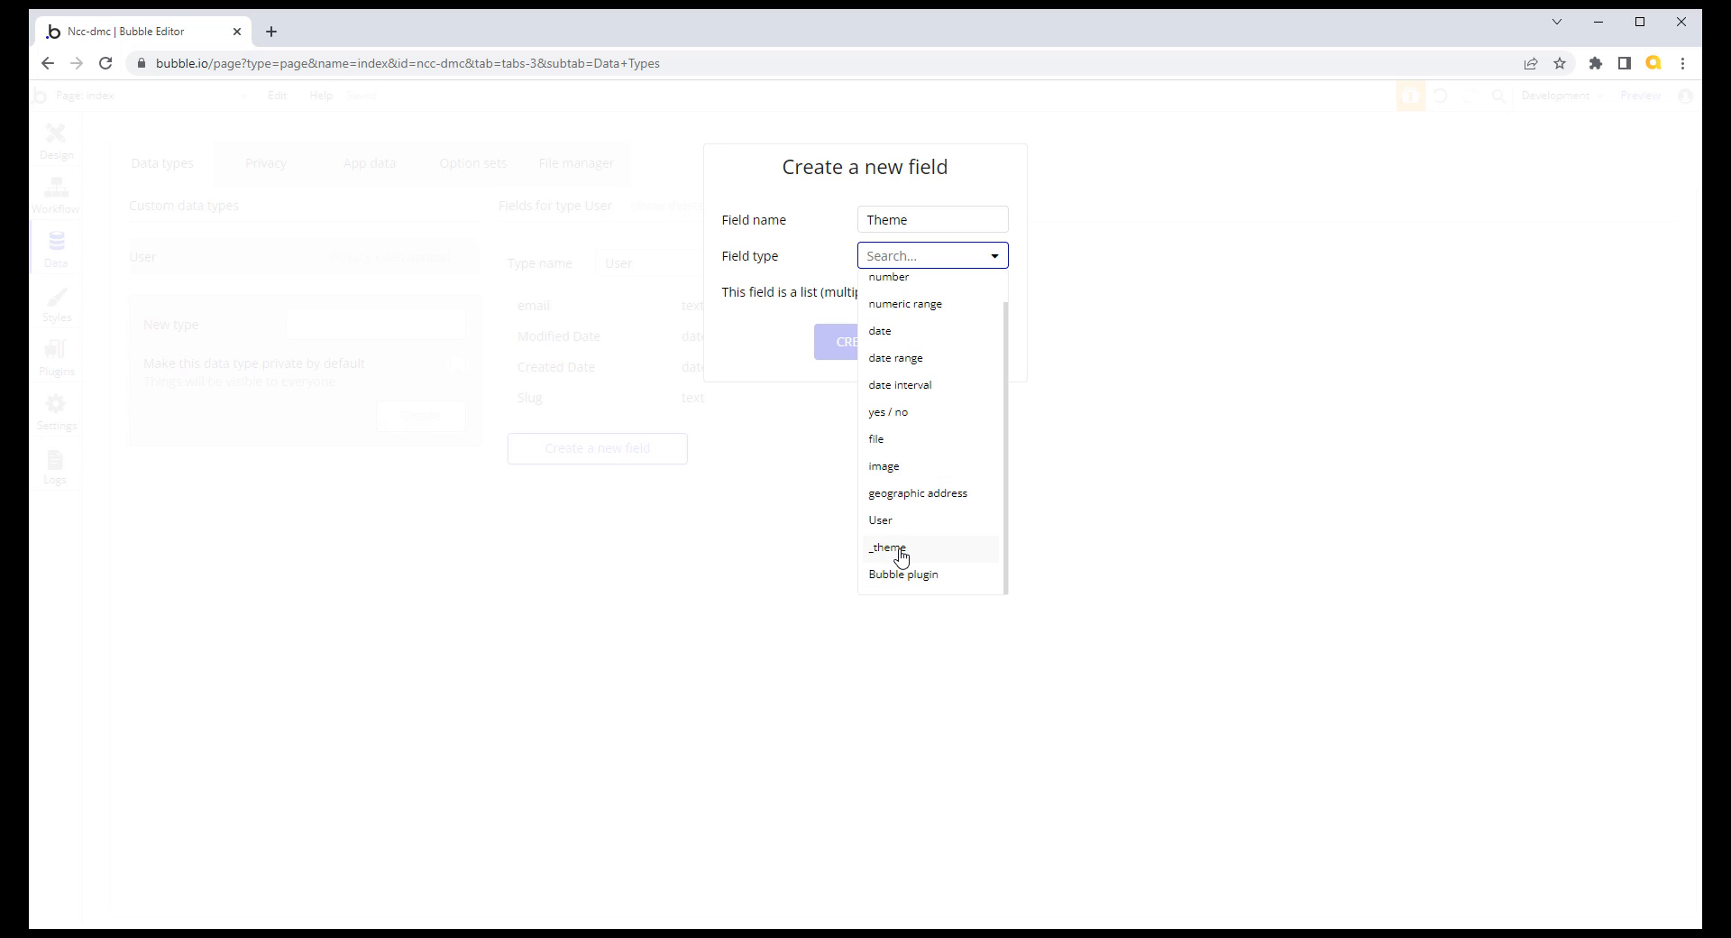
left_click(901, 552)
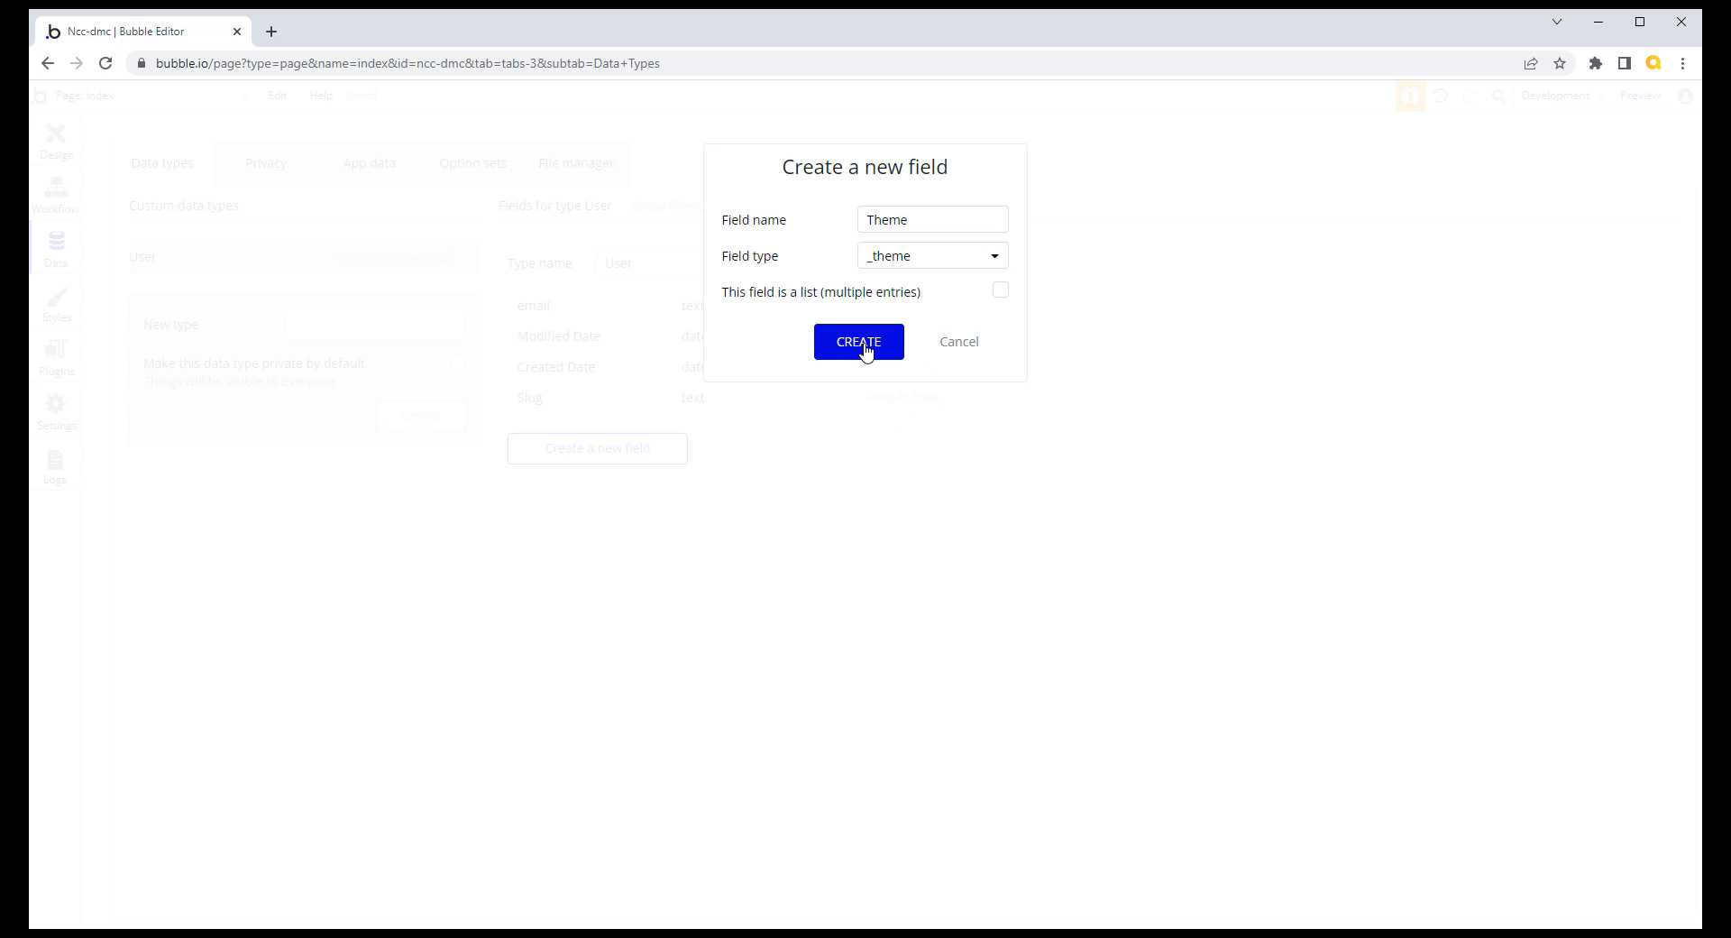
left_click(863, 346)
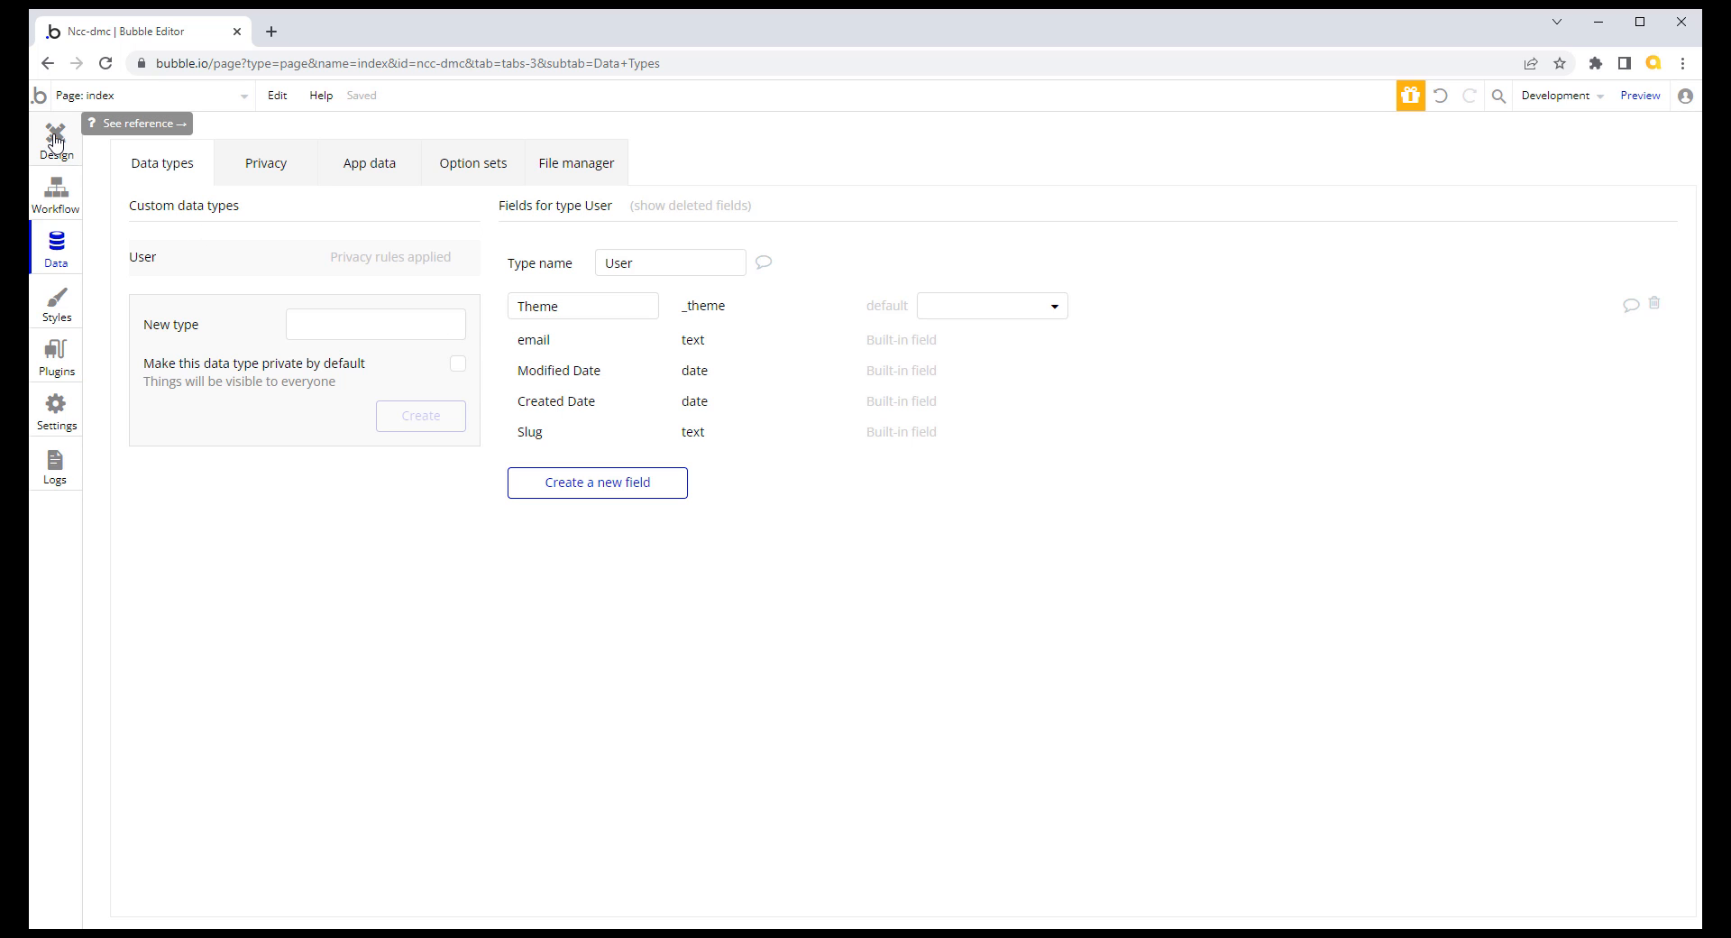
Step: Place two text elements on the index page, one about 618 px wide and 115 px high and a second, larger one directly below it
left_click(54, 139)
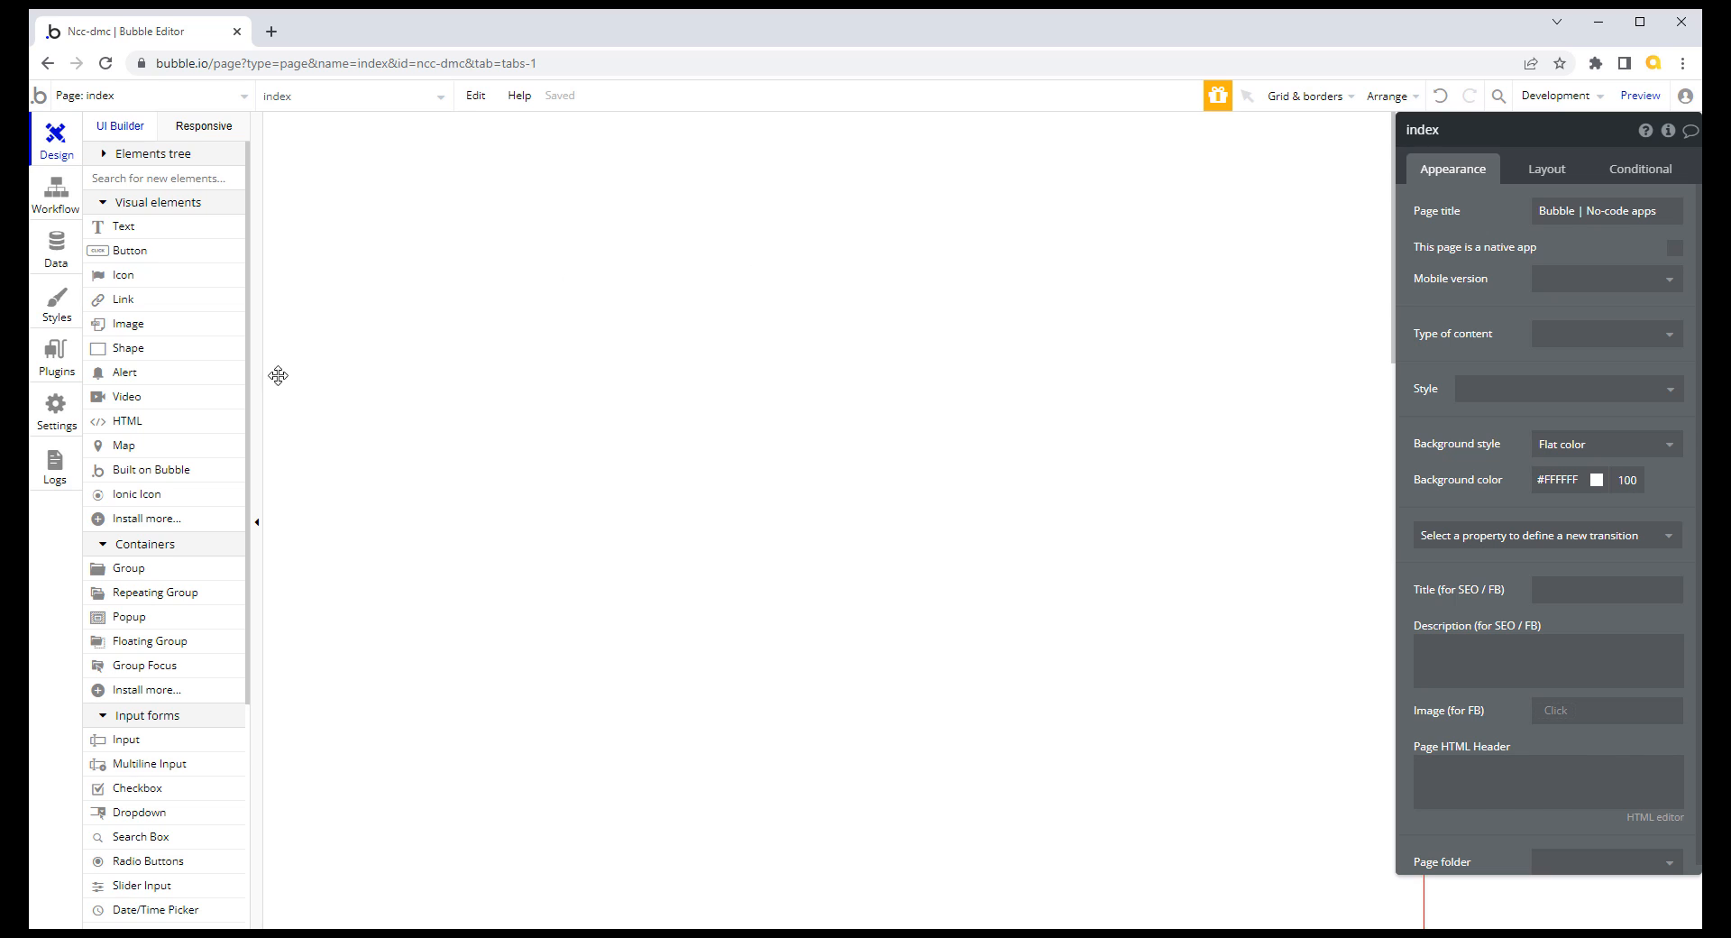
left_click(122, 227)
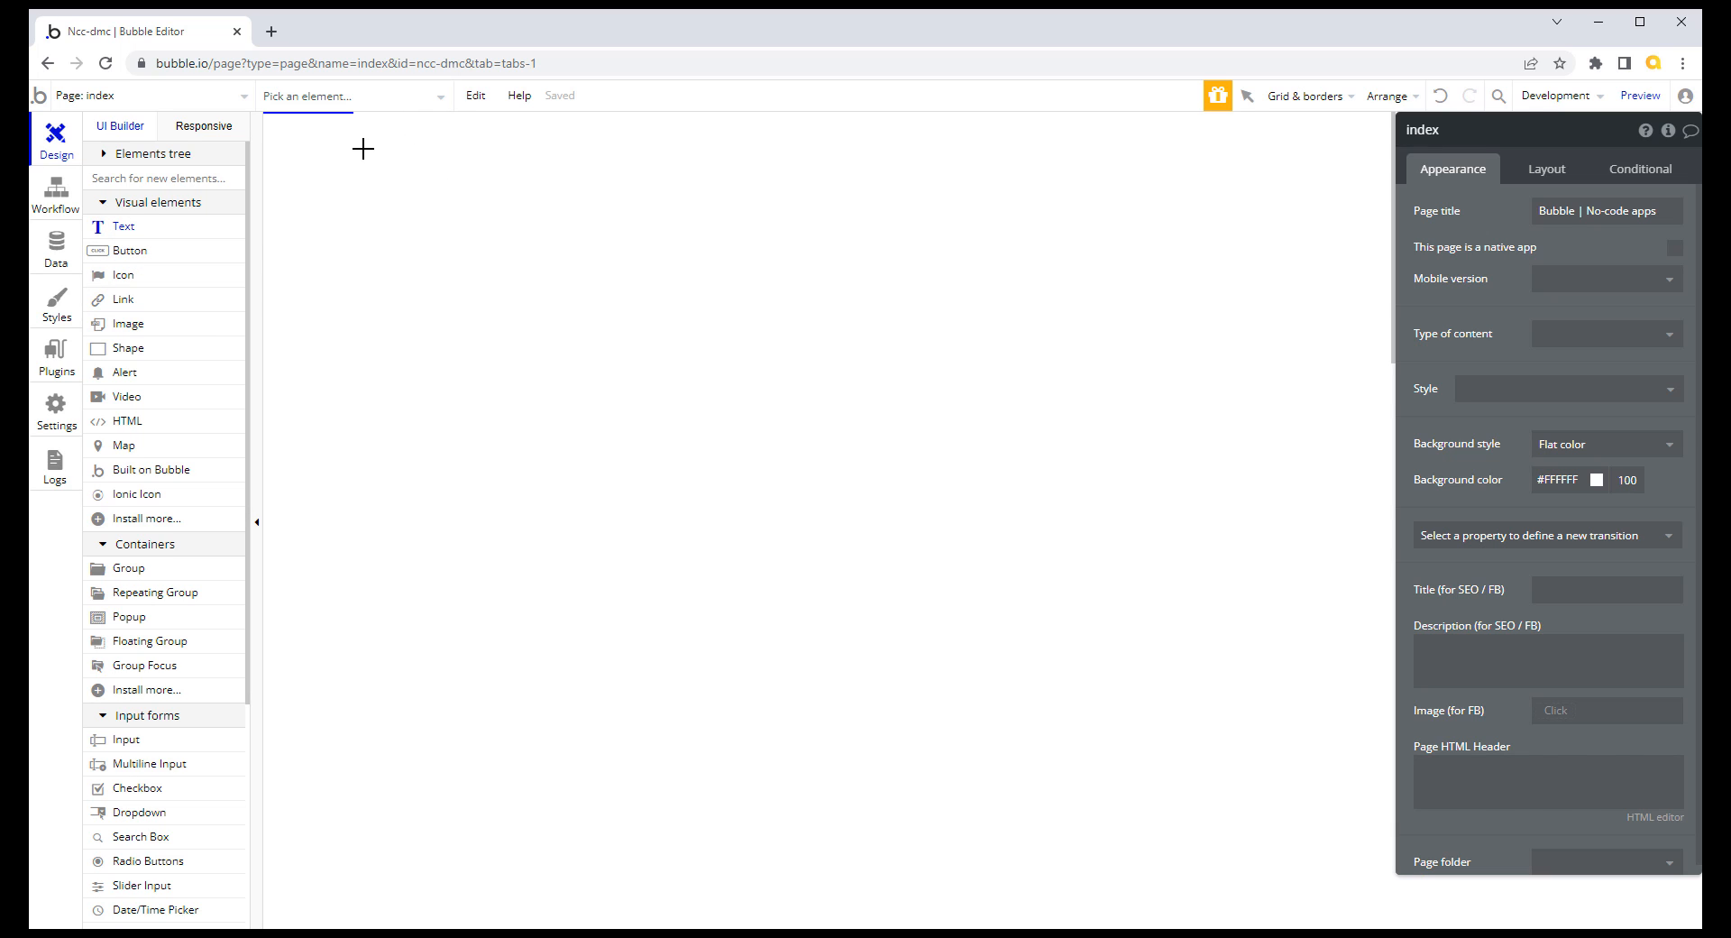
left_click_drag(359, 148, 912, 267)
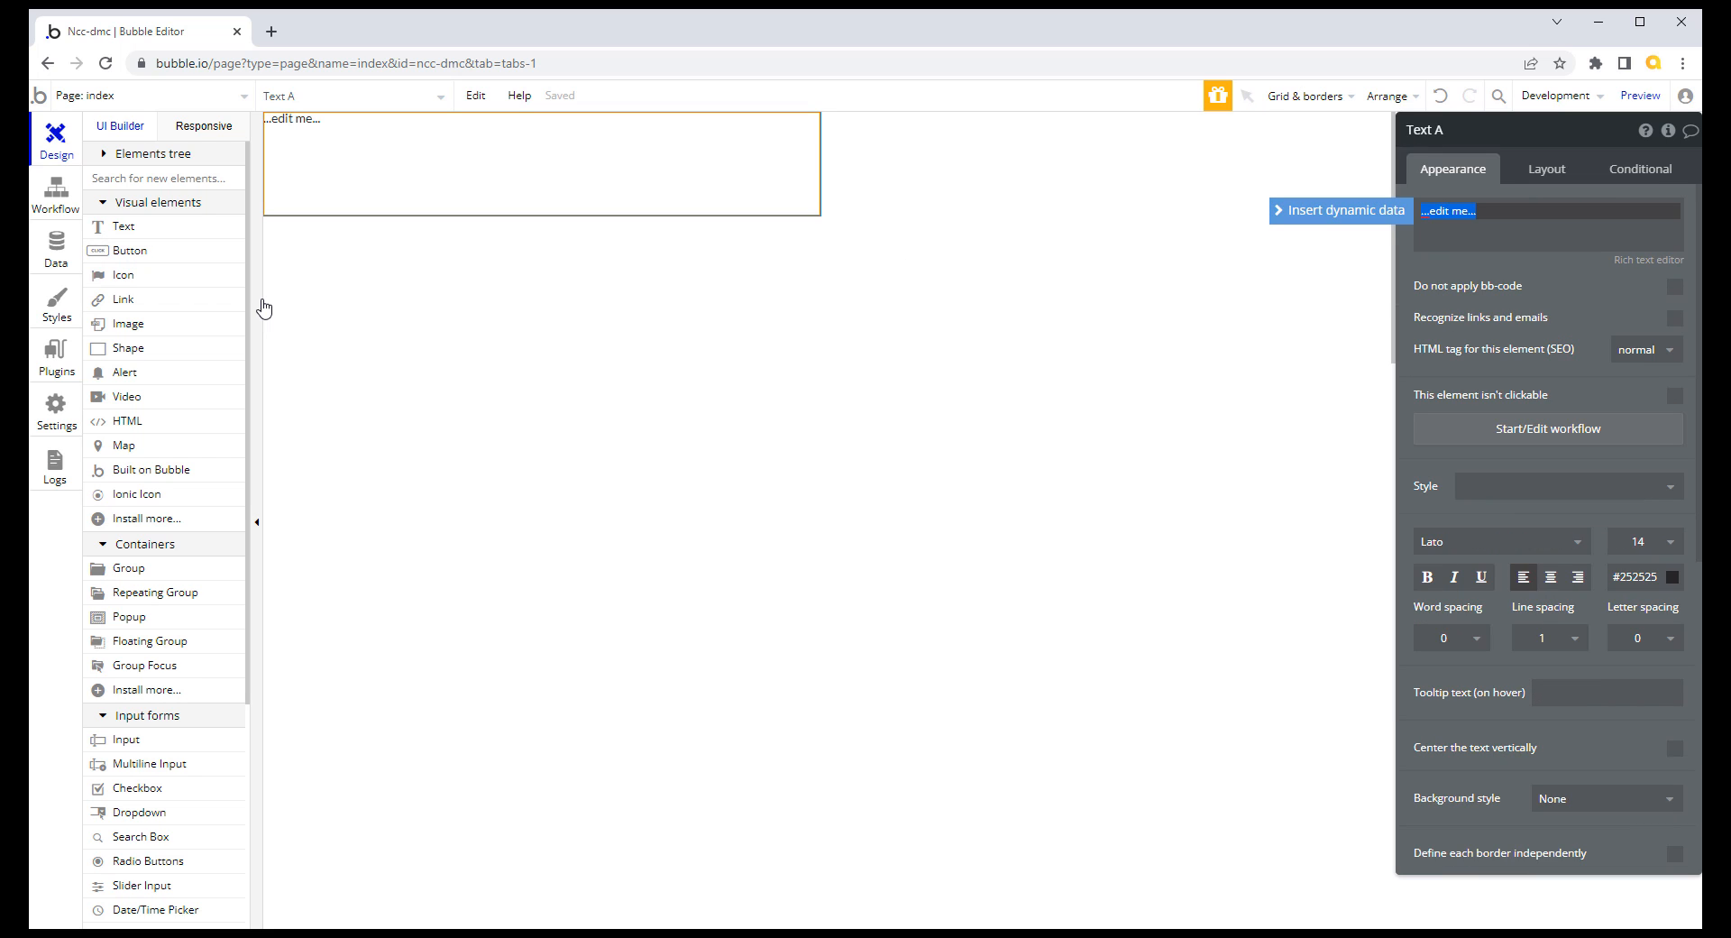
left_click(123, 227)
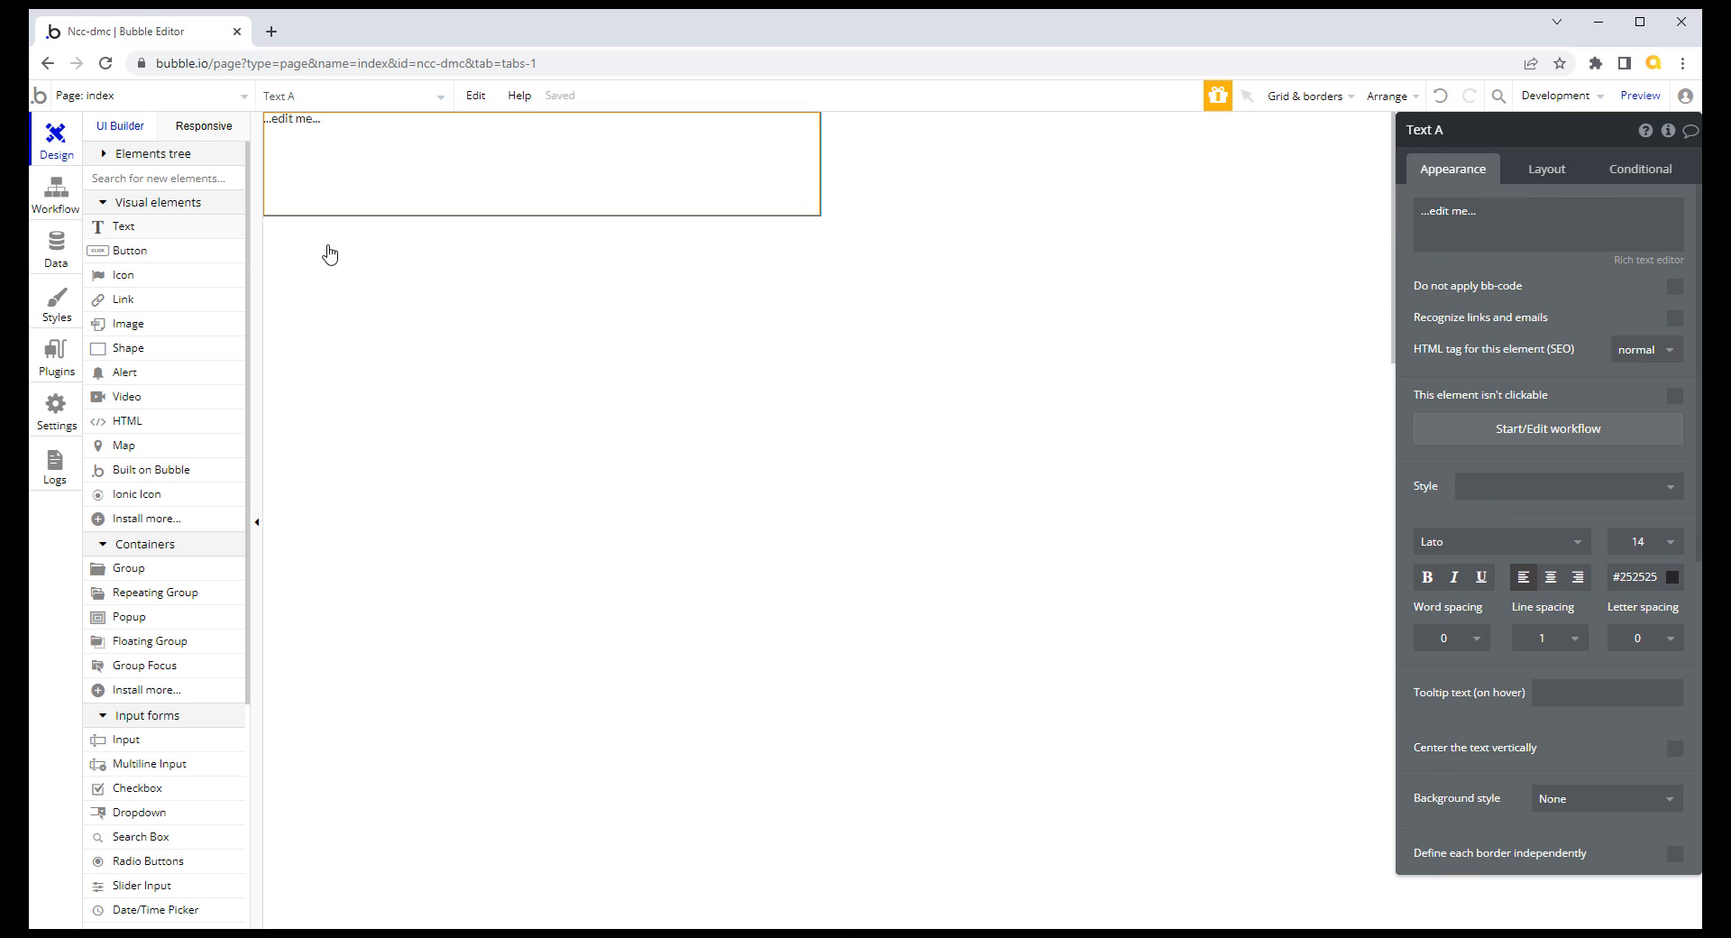
mouse_move(318, 250)
left_mouse_down()
mouse_move(749, 423)
mouse_move(911, 444)
left_mouse_up()
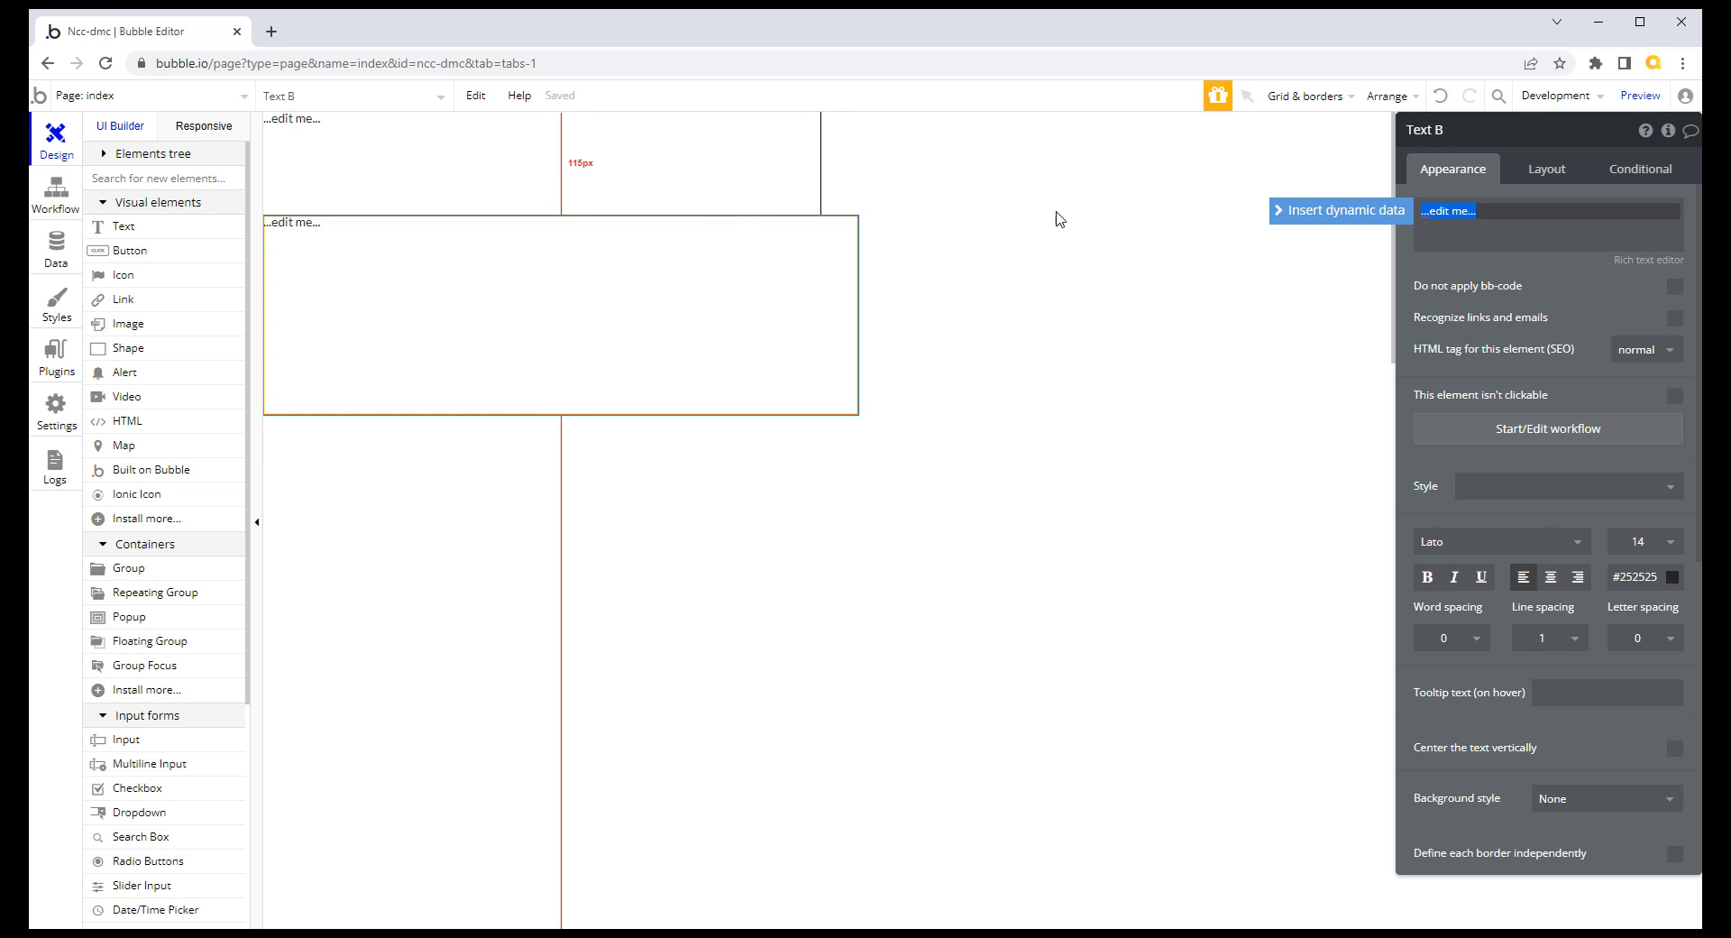
Step: Give the upper text element a top margin of 20 px and centre it horizontally on the page
left_click(1053, 210)
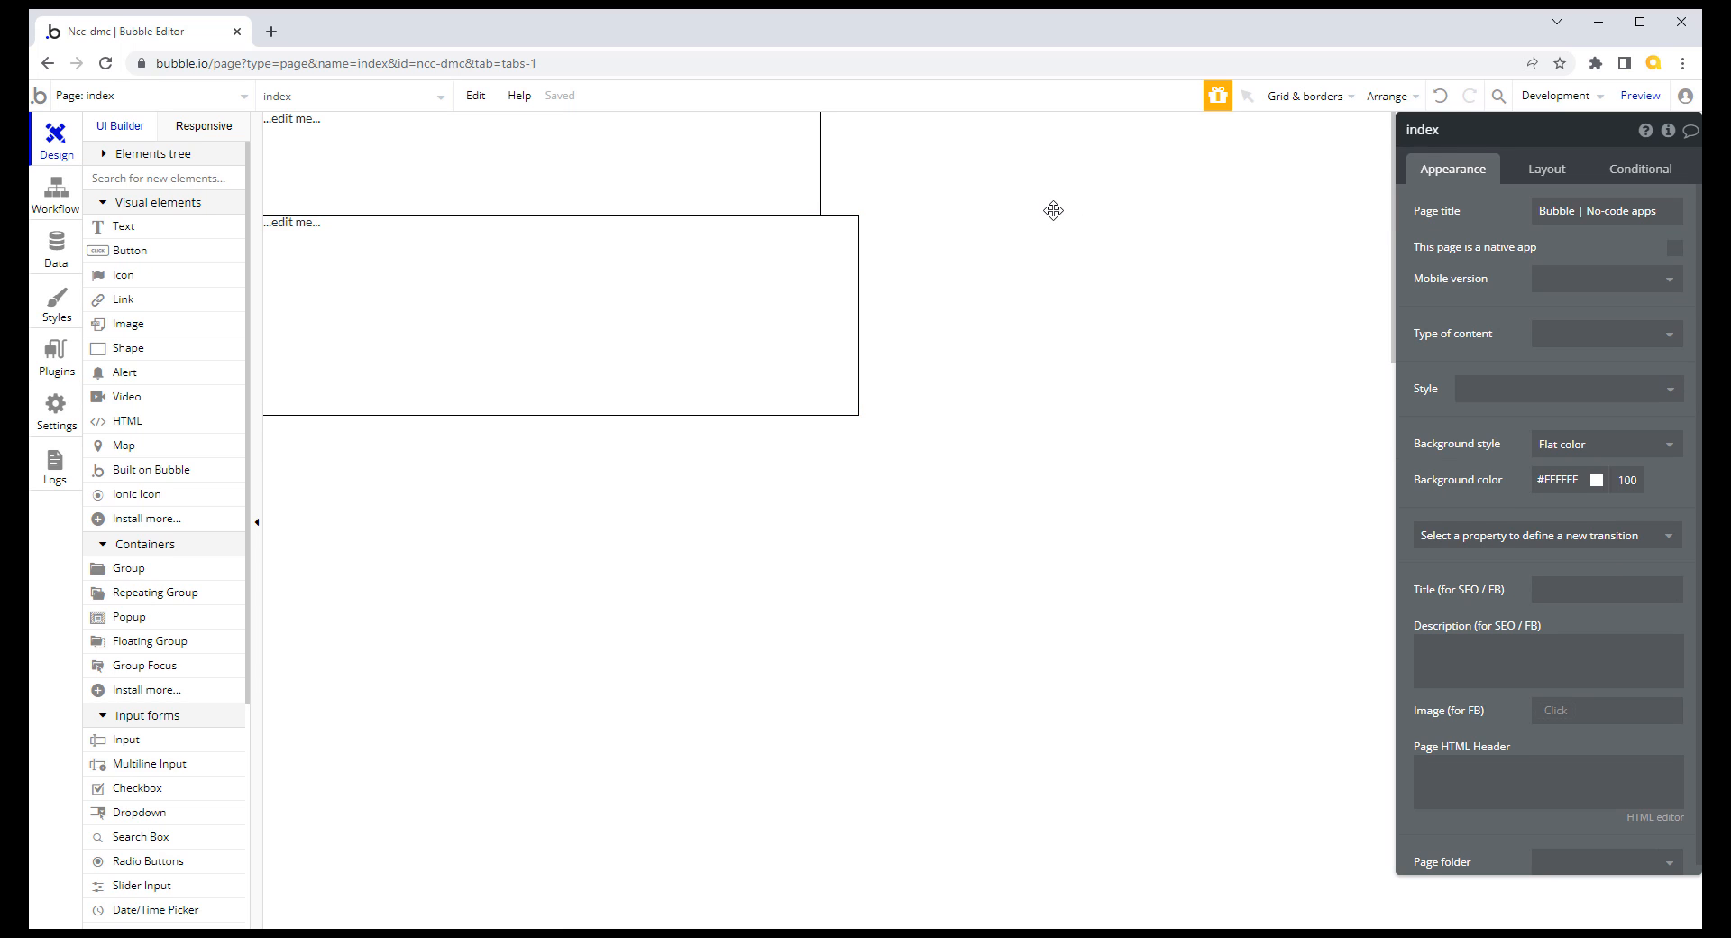
left_click(1551, 177)
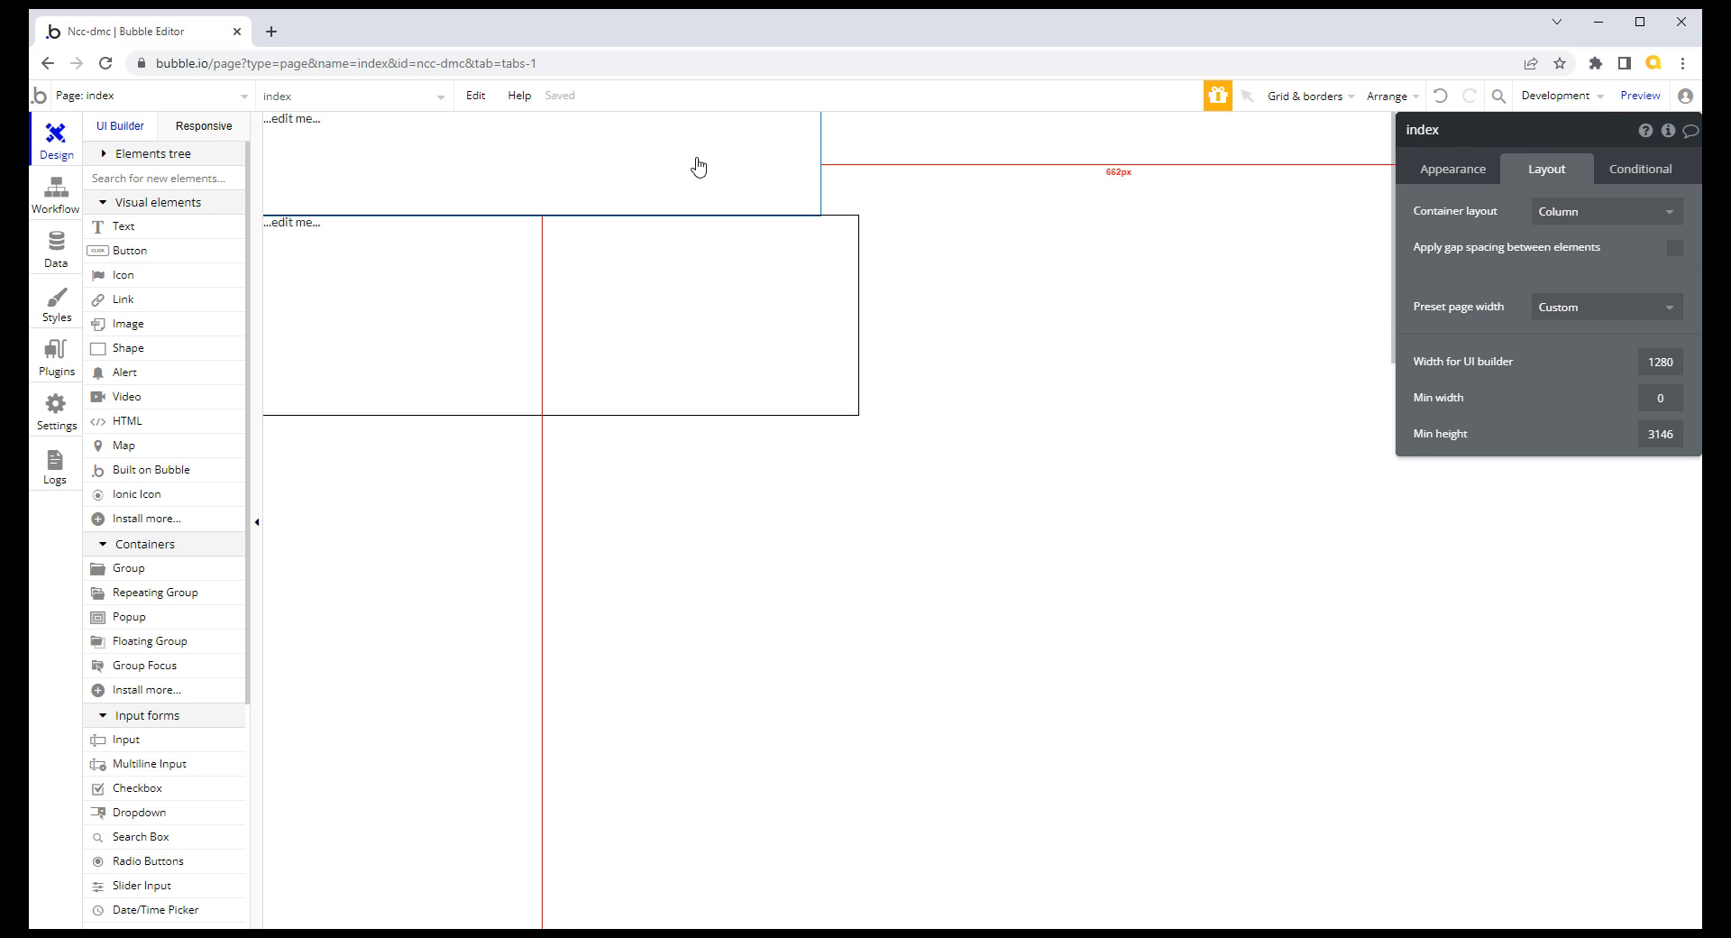
left_click(701, 169)
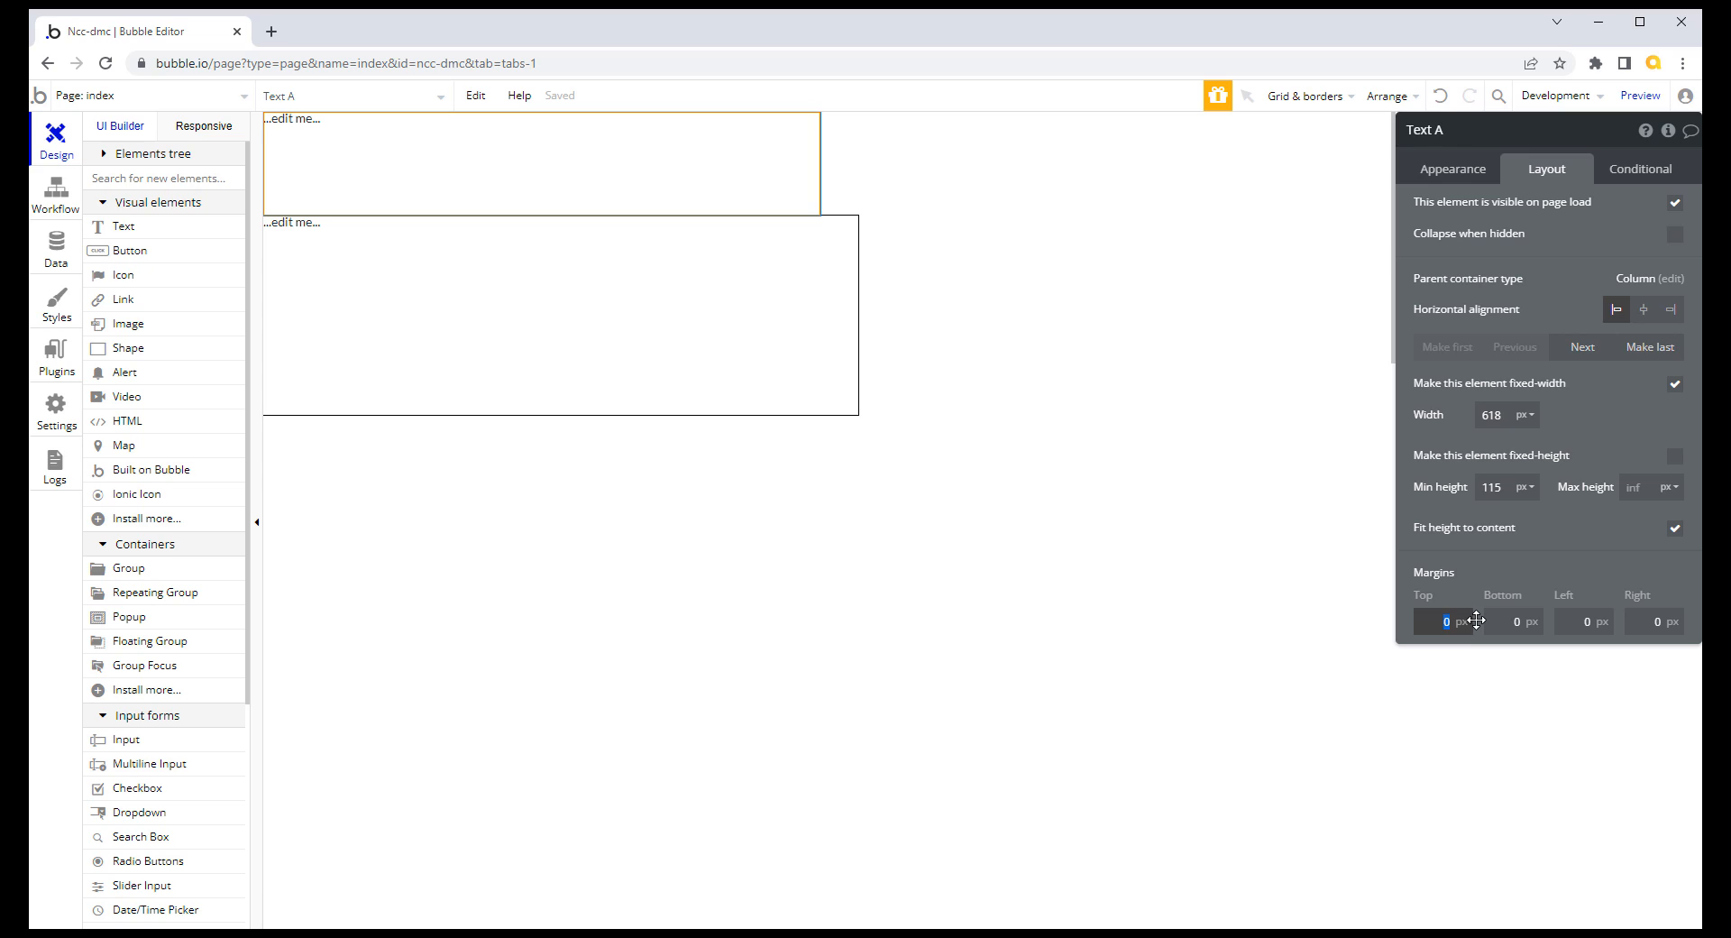
type("20")
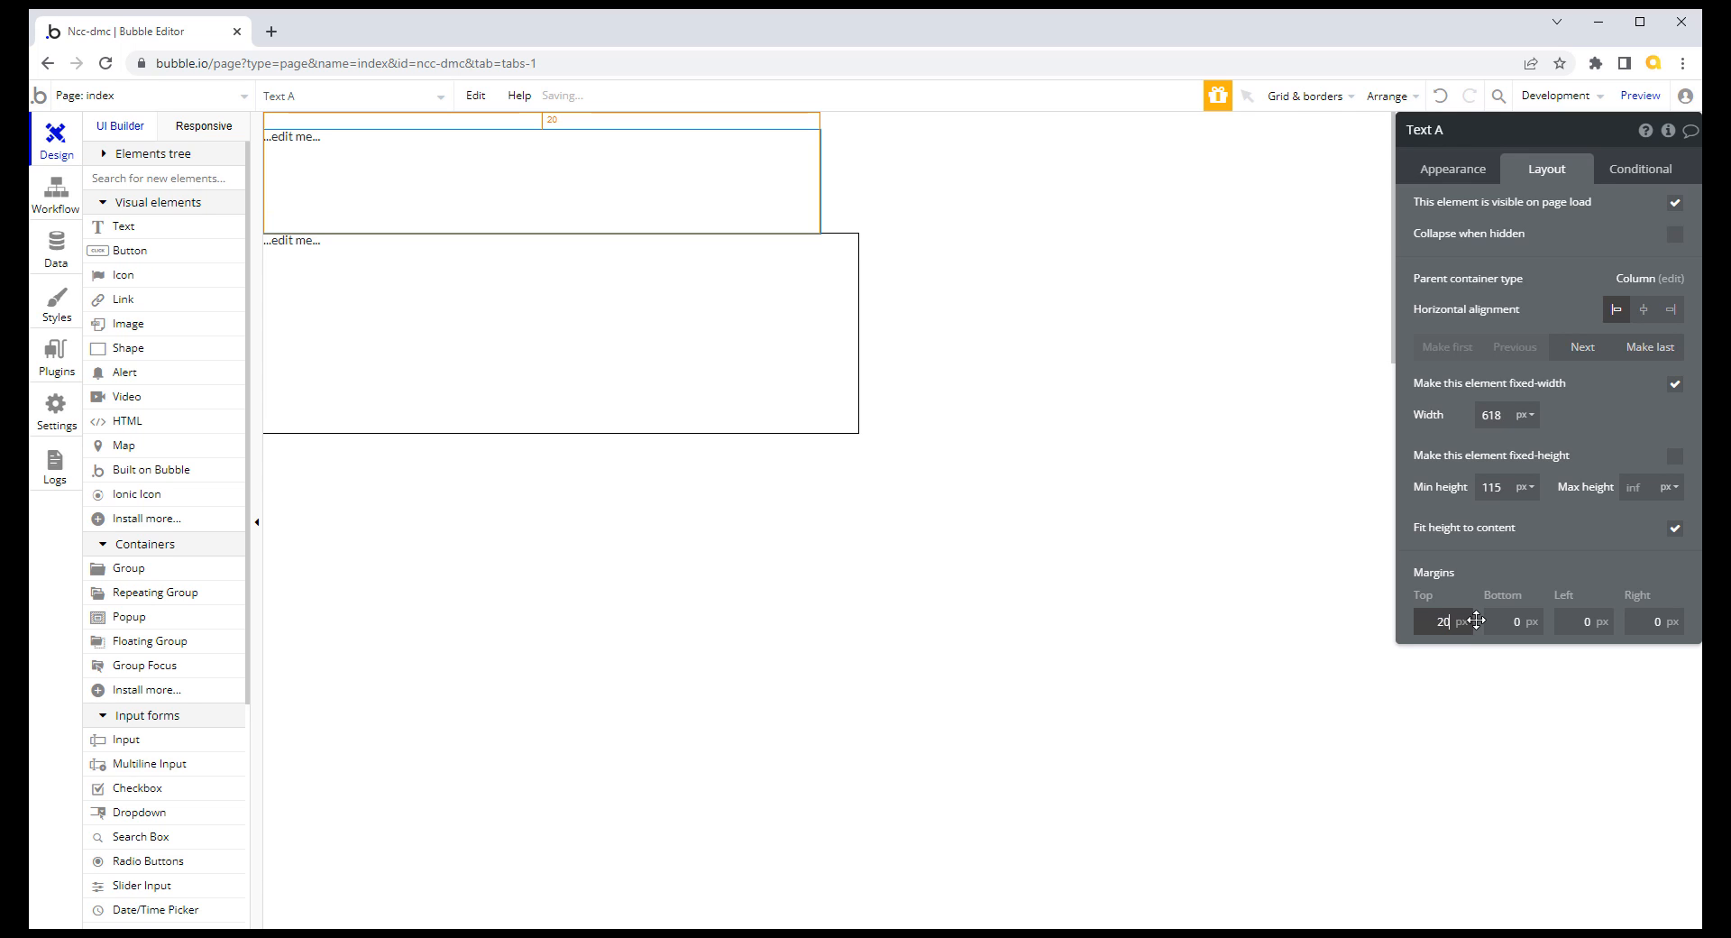
left_click(1645, 309)
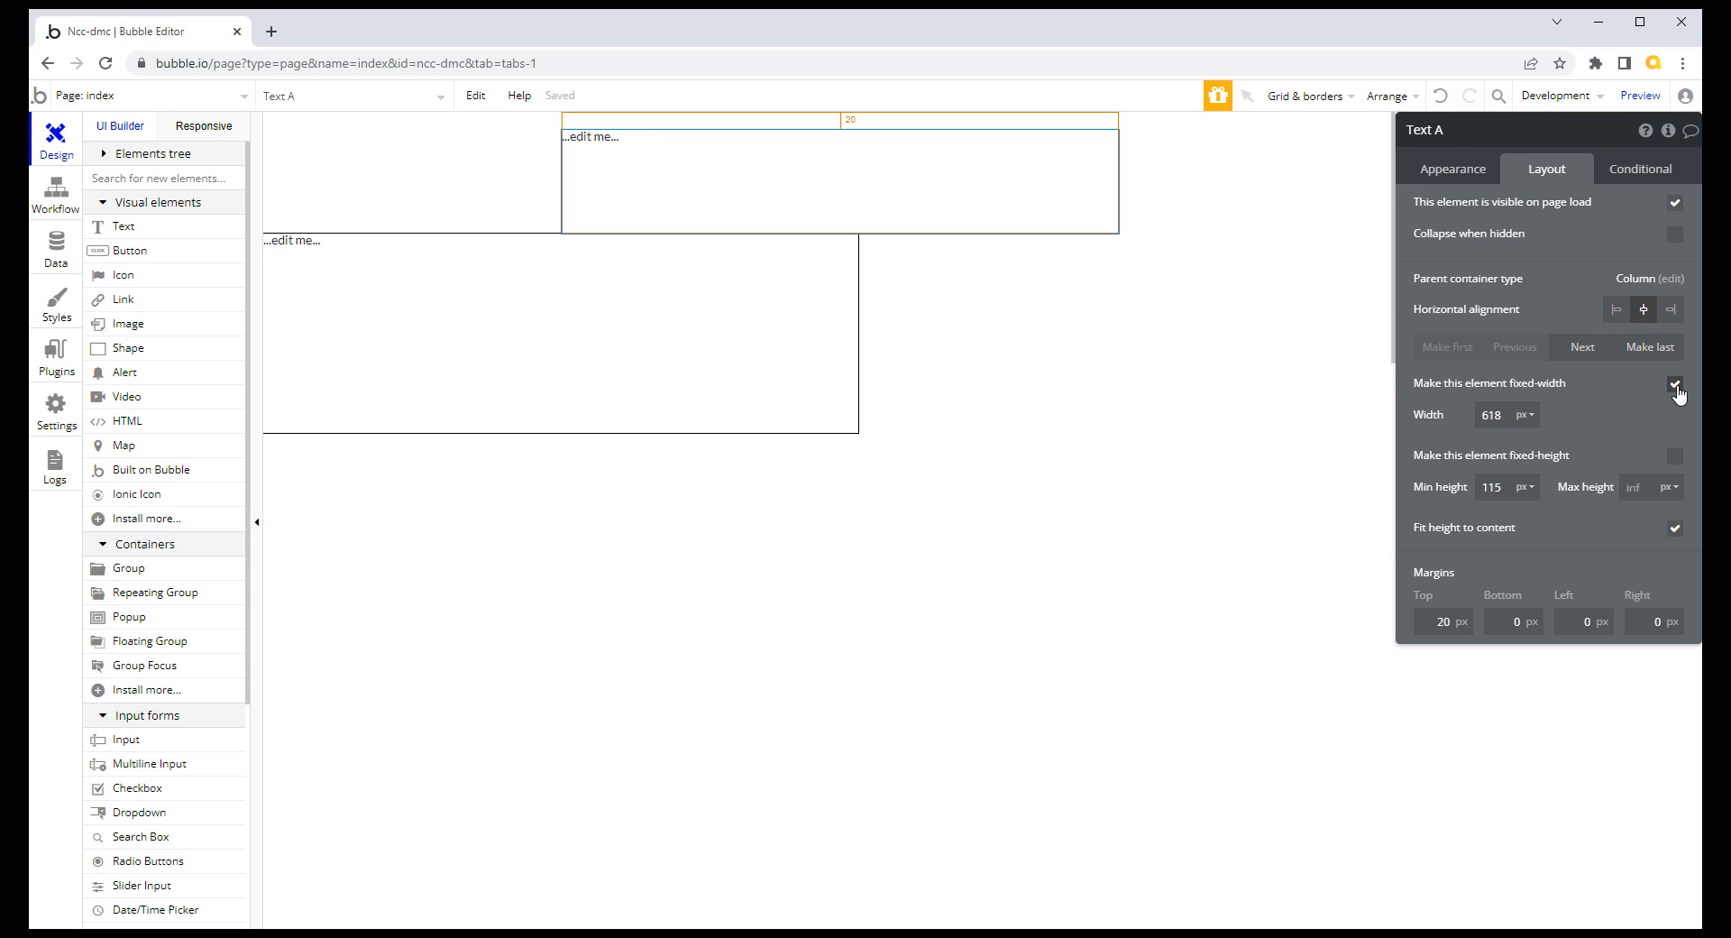
Step: Set the upper text element to a fixed width of 50 % of the page
left_click(1677, 385)
double_click(1492, 416)
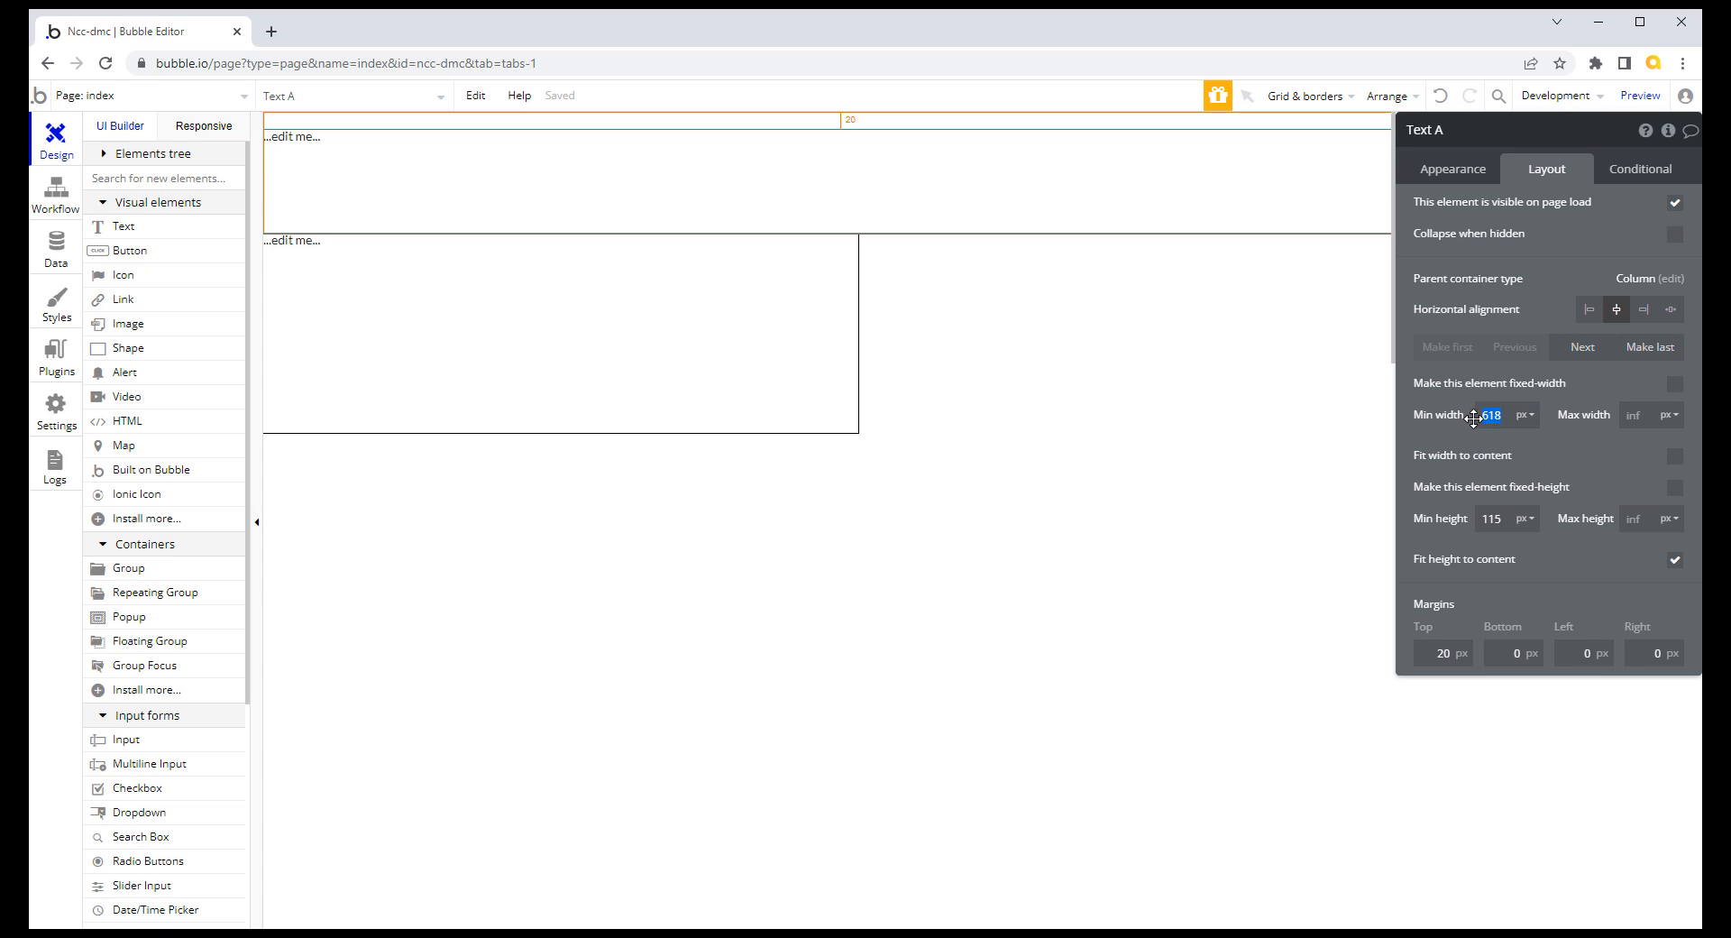
type("0")
key("Tab")
double_click(1495, 416)
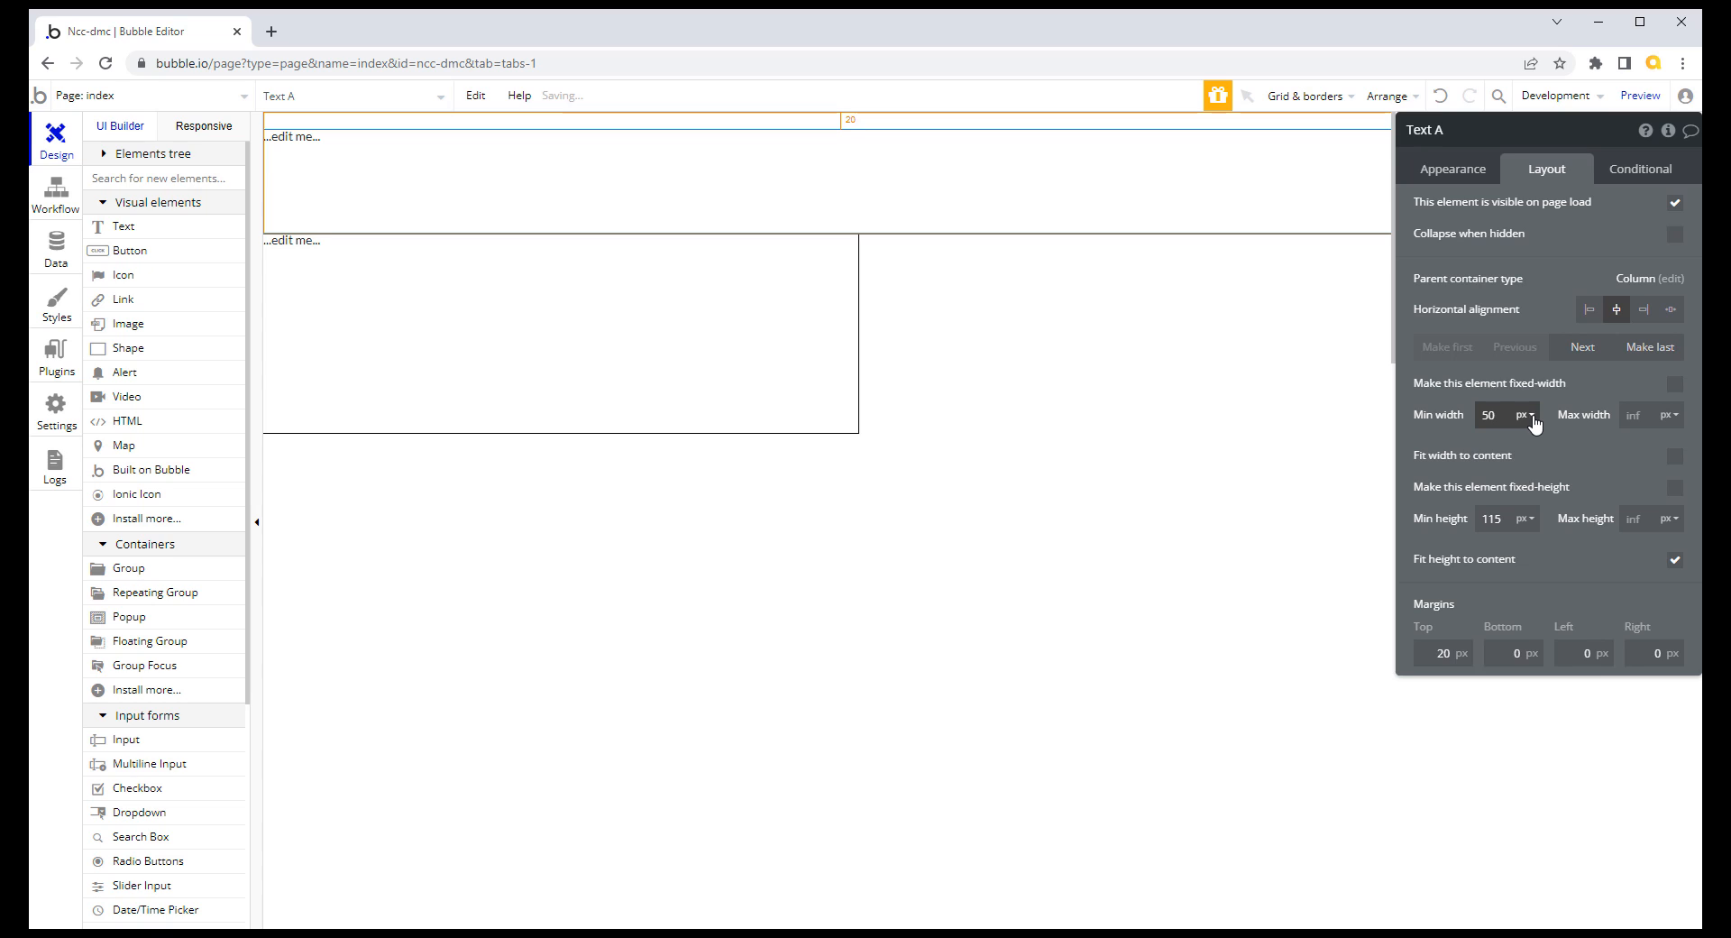
left_click(1532, 417)
left_click(1527, 476)
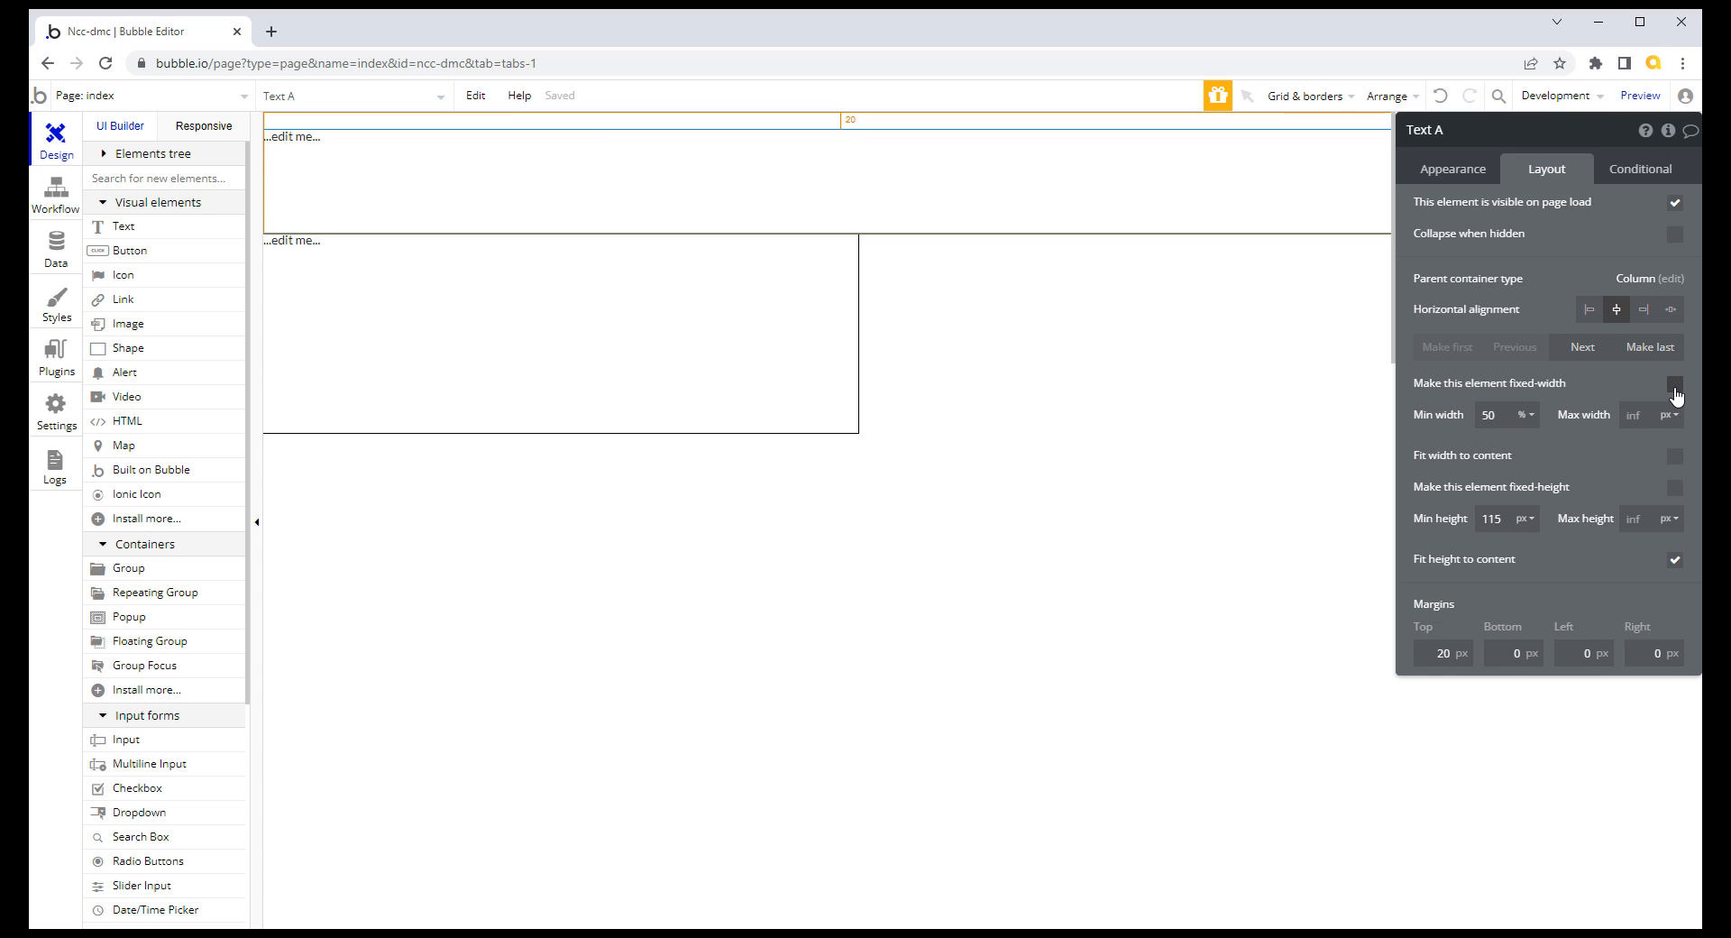
left_click(1675, 386)
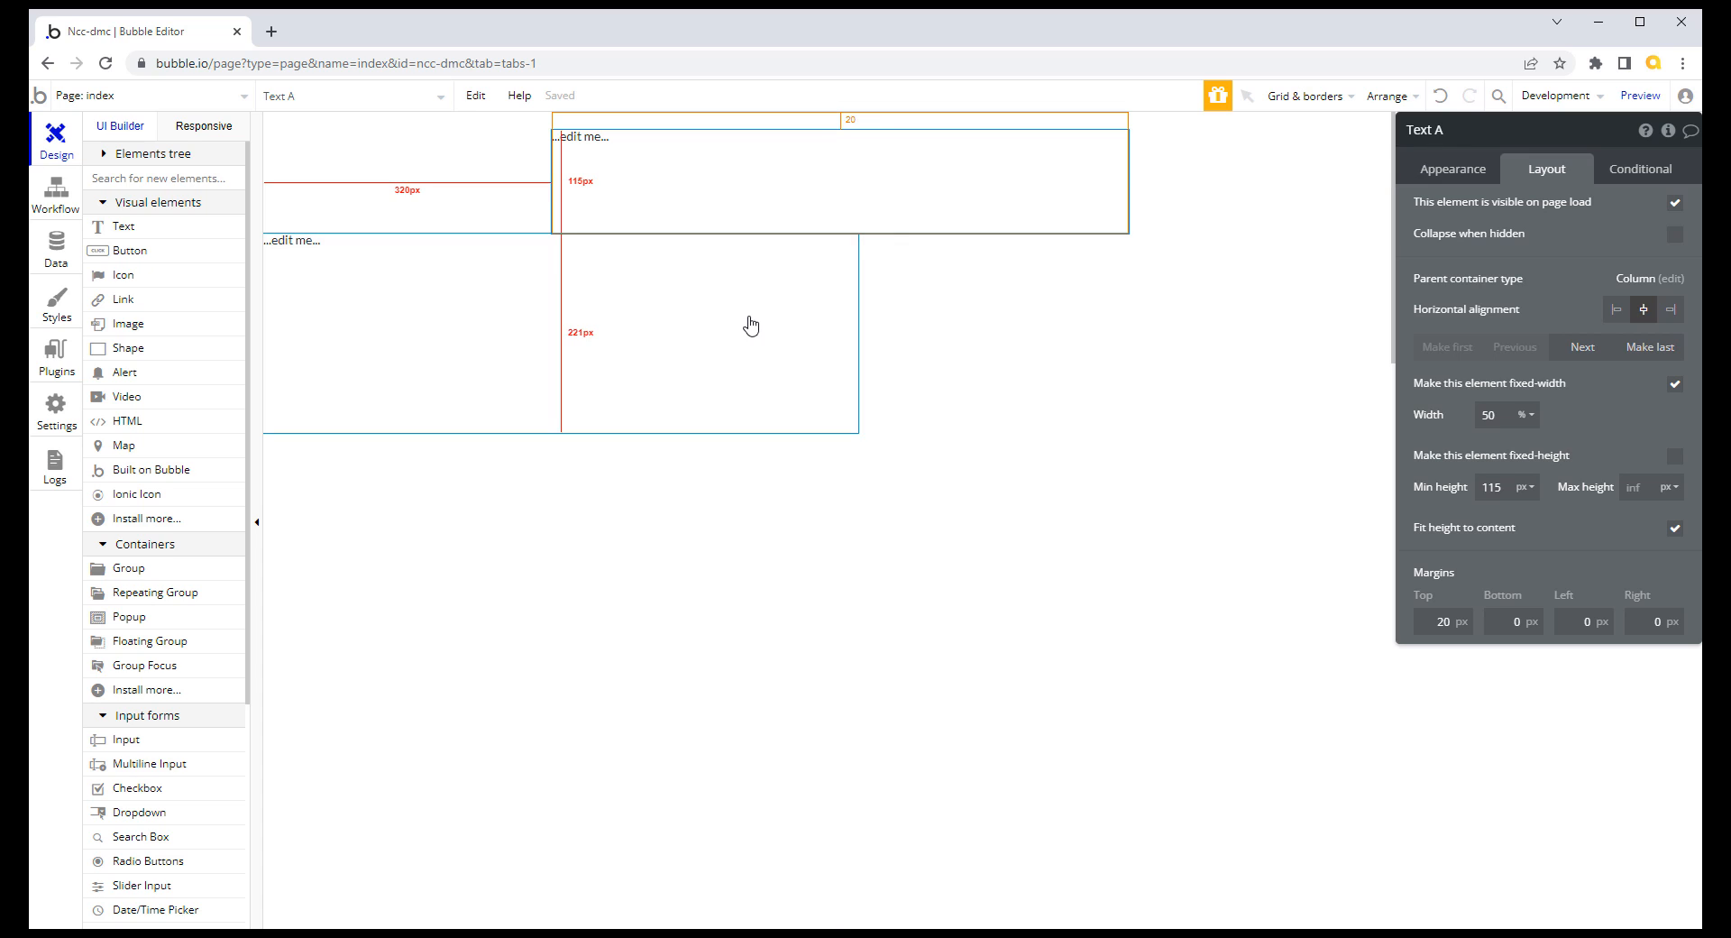
Step: Set the lower text element's width to 50 % and centre it horizontally on the page
left_click(751, 326)
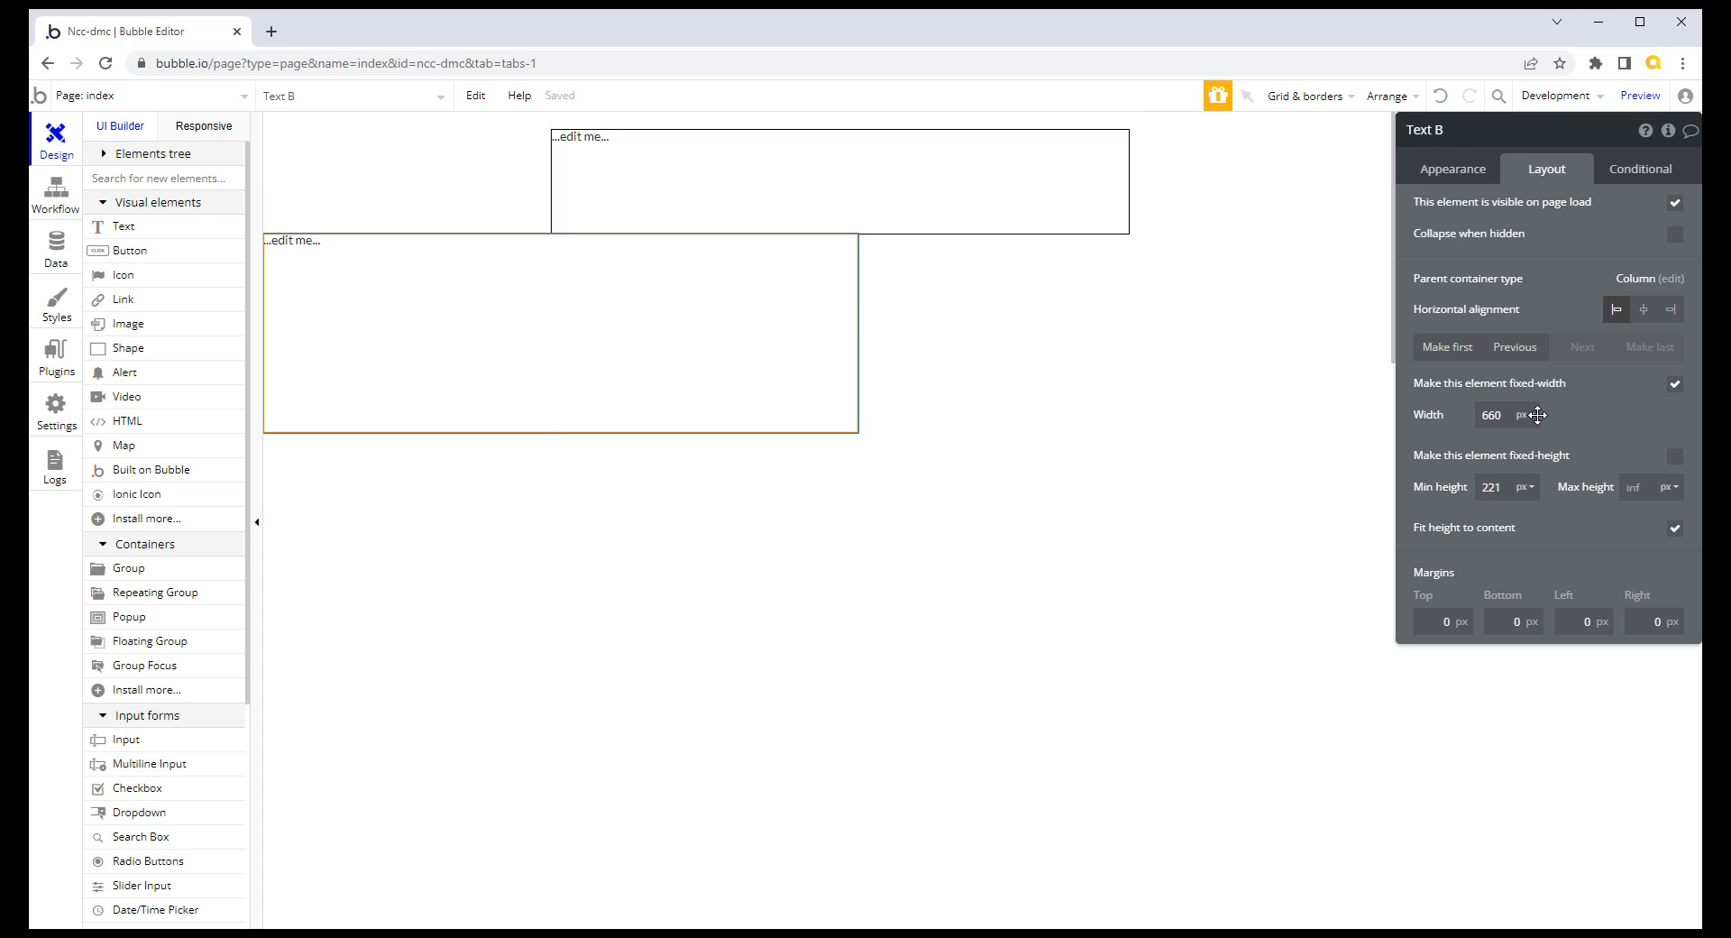
left_click(1525, 415)
left_click(1526, 458)
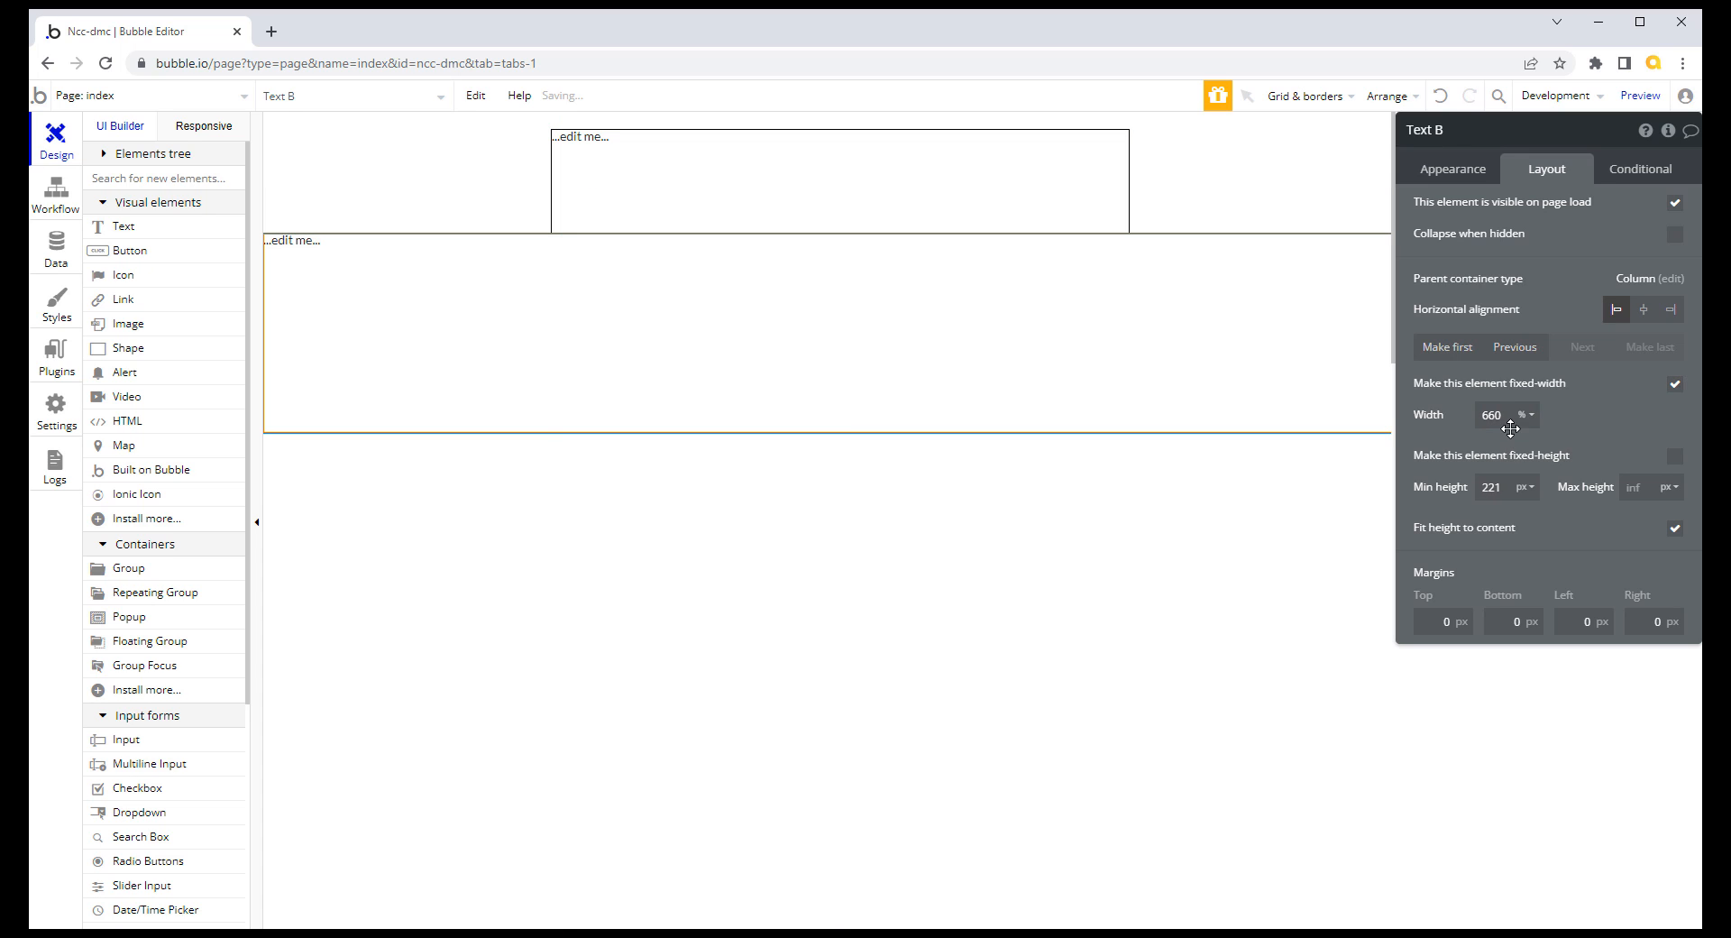
double_click(1492, 416)
type("50")
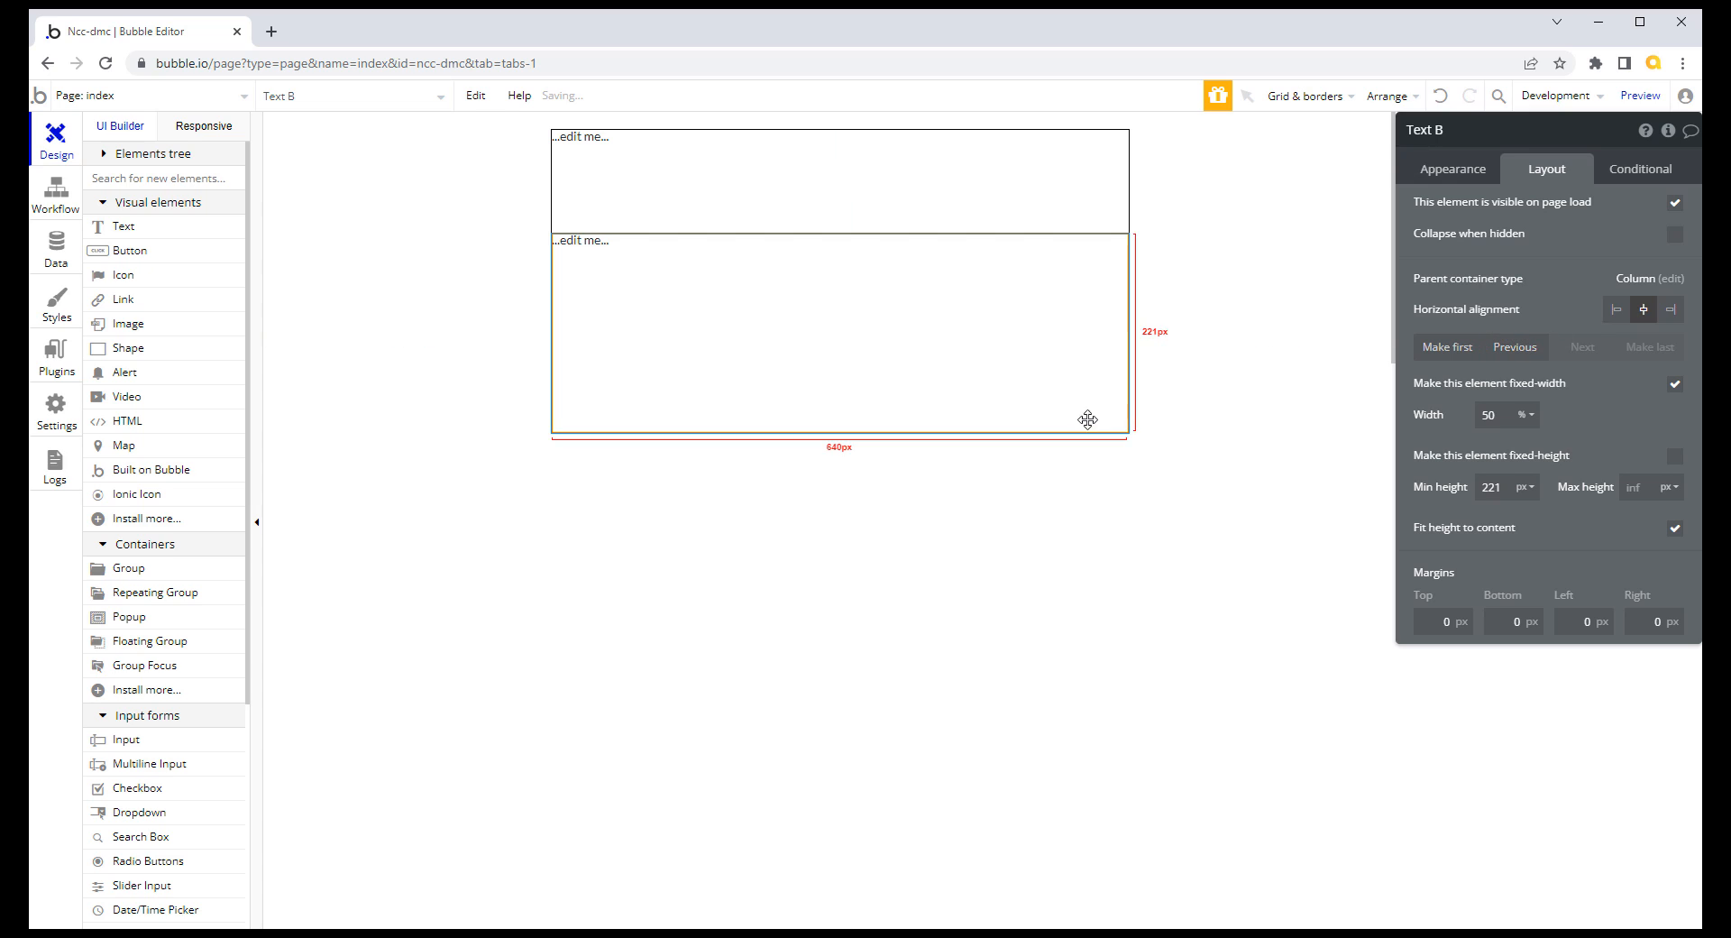
Step: Rename the upper text element to T Hdr
left_click(712, 191)
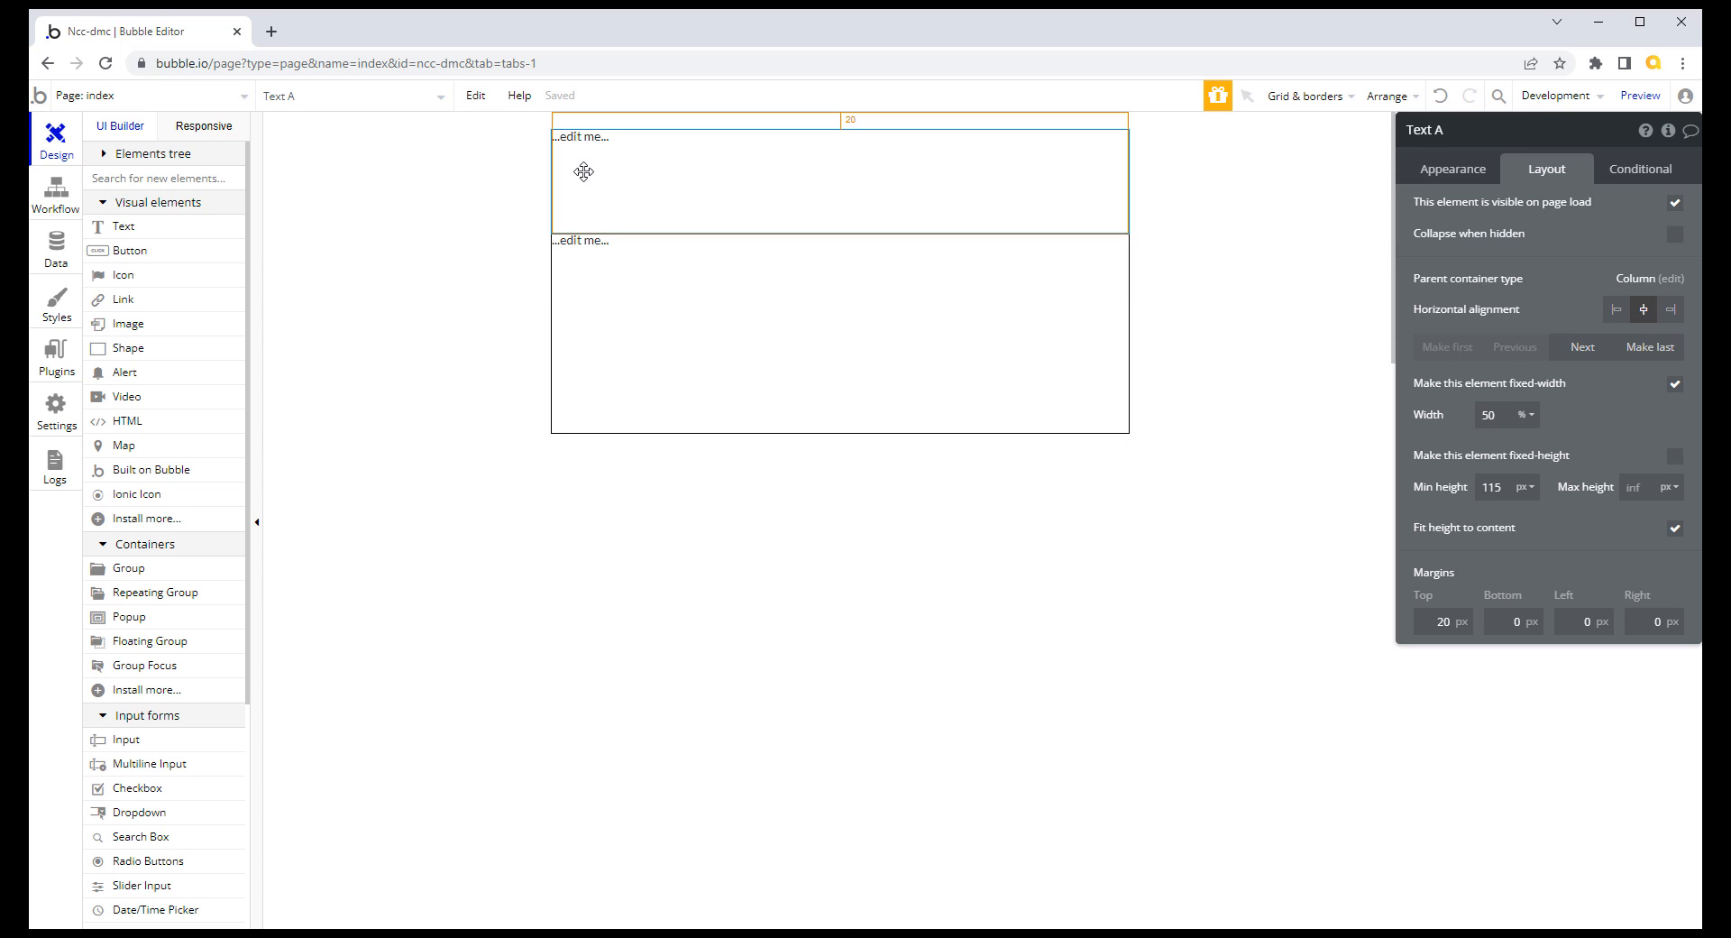
left_click(1459, 128)
left_click_drag(1418, 132, 1483, 132)
key("BackSpace")
type("Hdr")
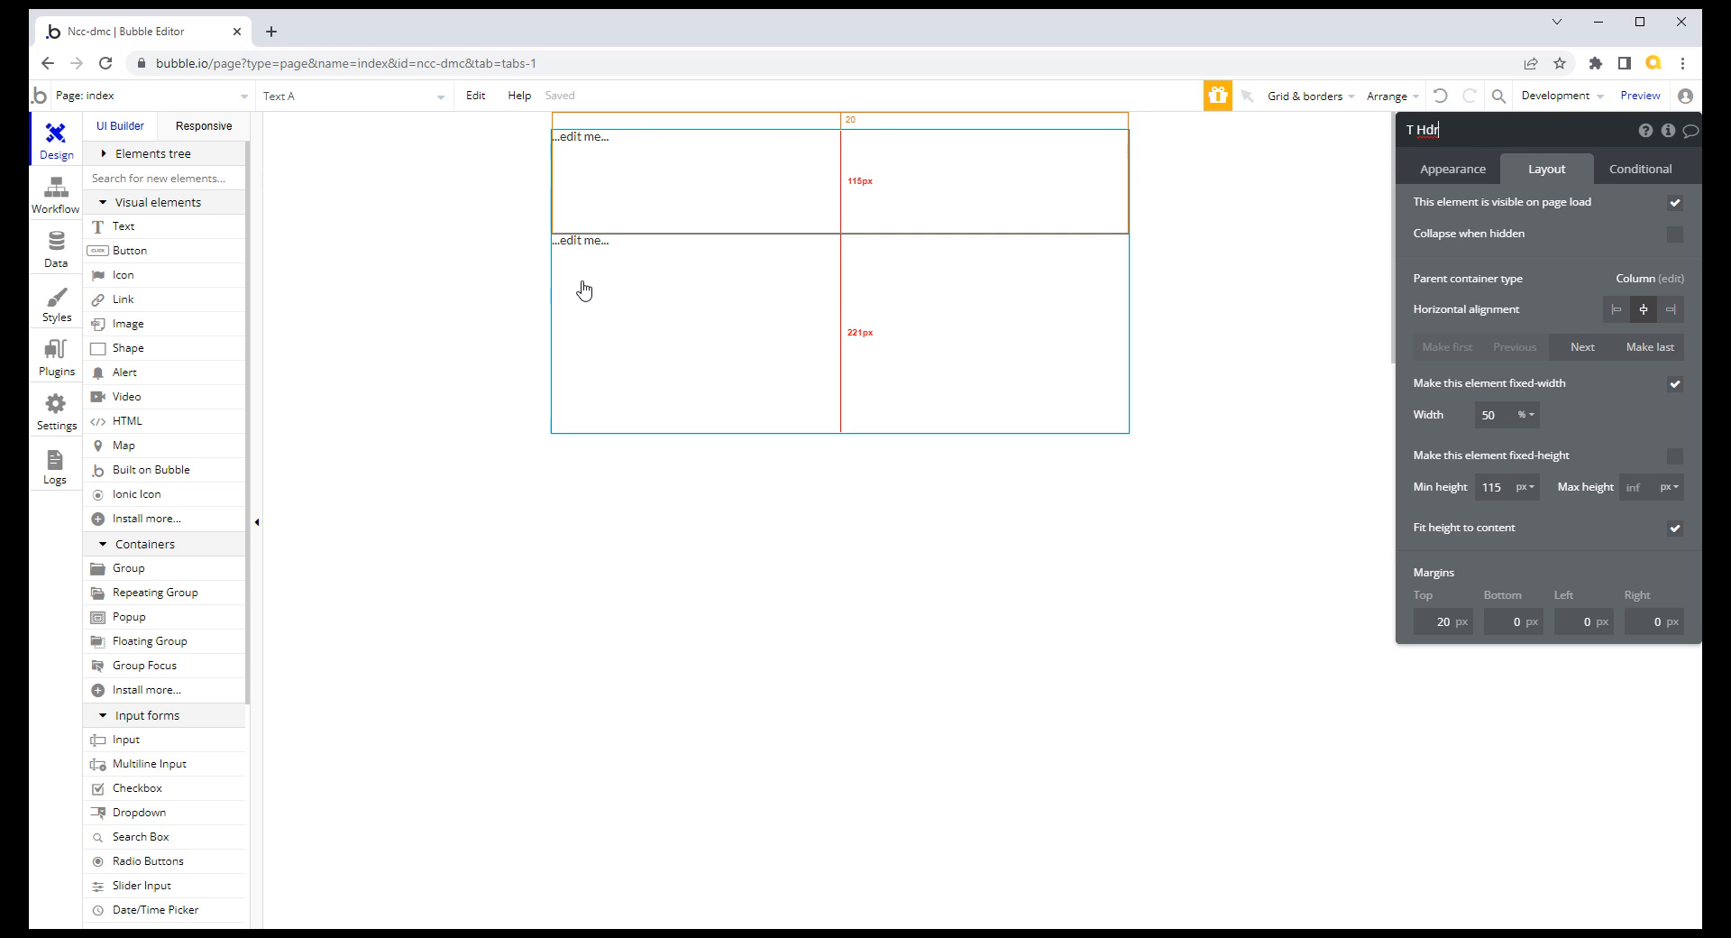
Step: Rename the lower text element to T Line
left_click(606, 268)
left_click(1435, 133)
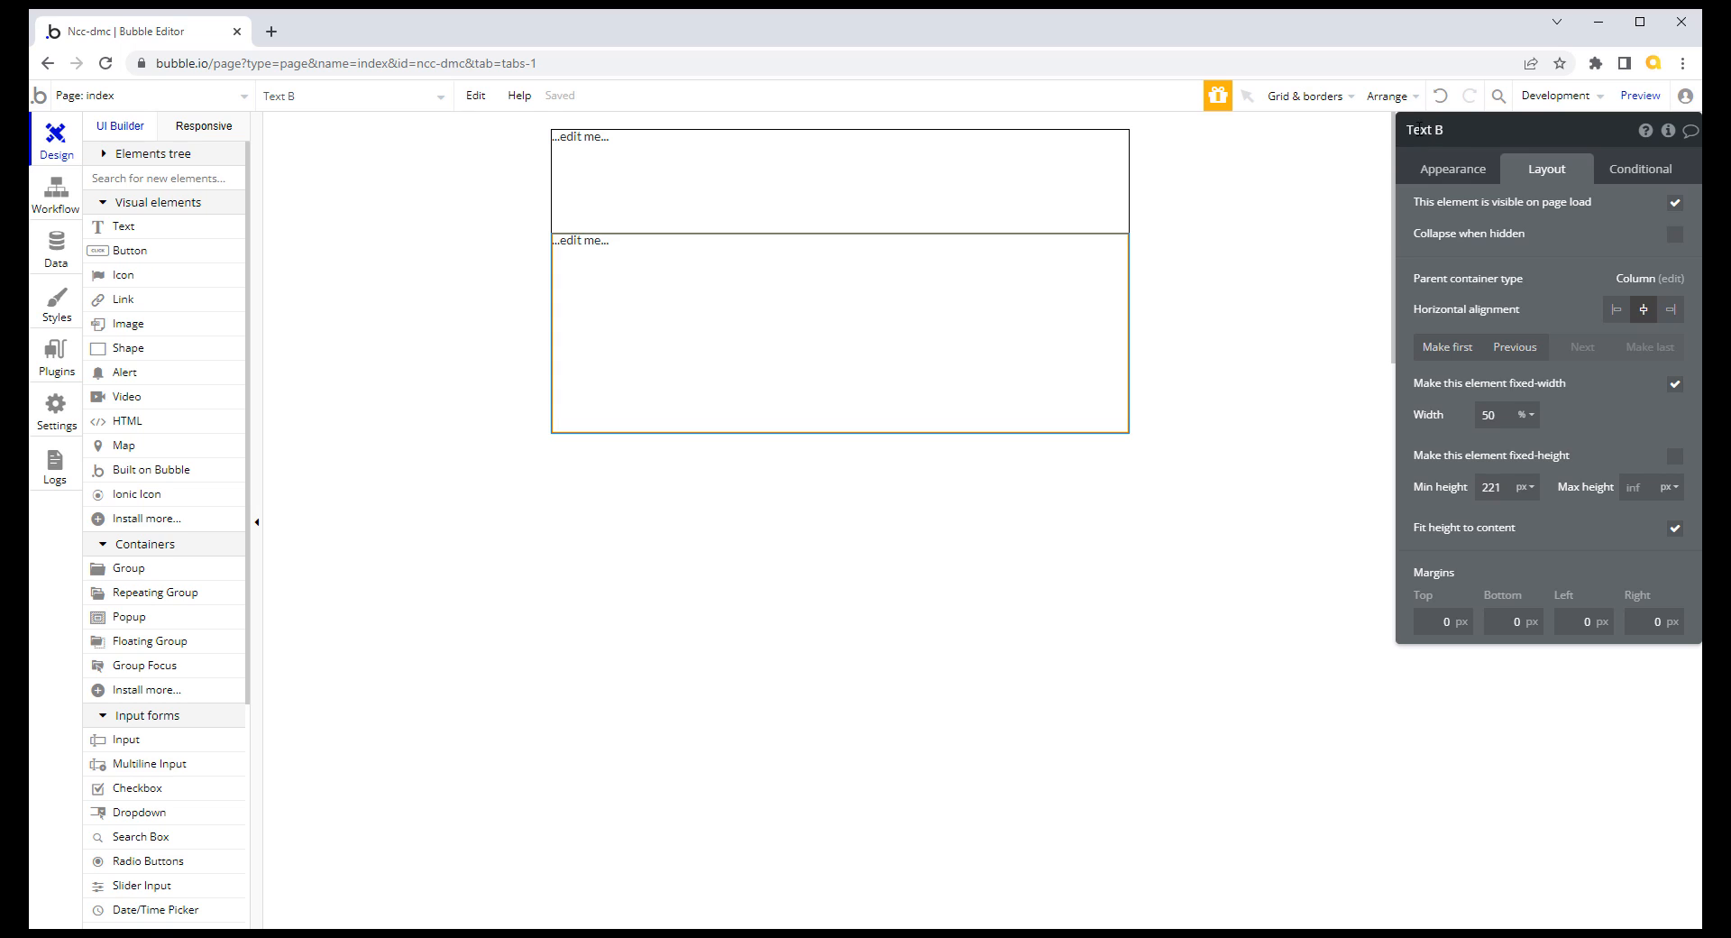
left_click_drag(1414, 130, 1457, 132)
key("BackSpace")
key("Return")
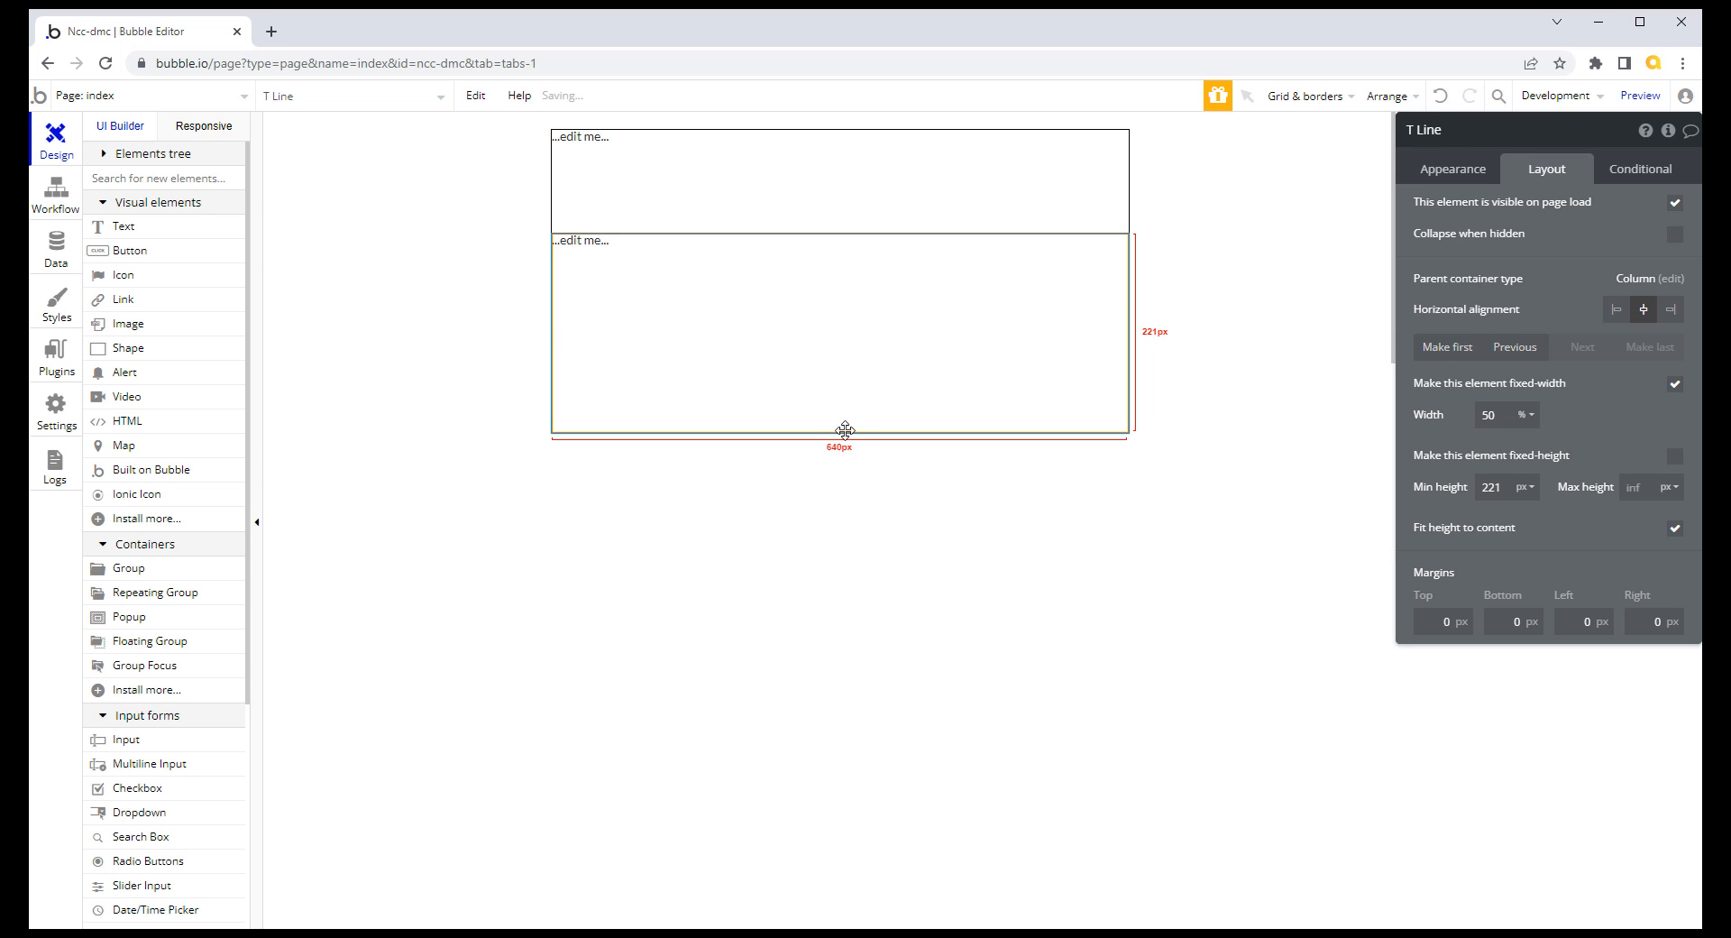
Step: Set the minimum height of both the T Line and T Hdr text elements to 0 px
left_click(797, 176)
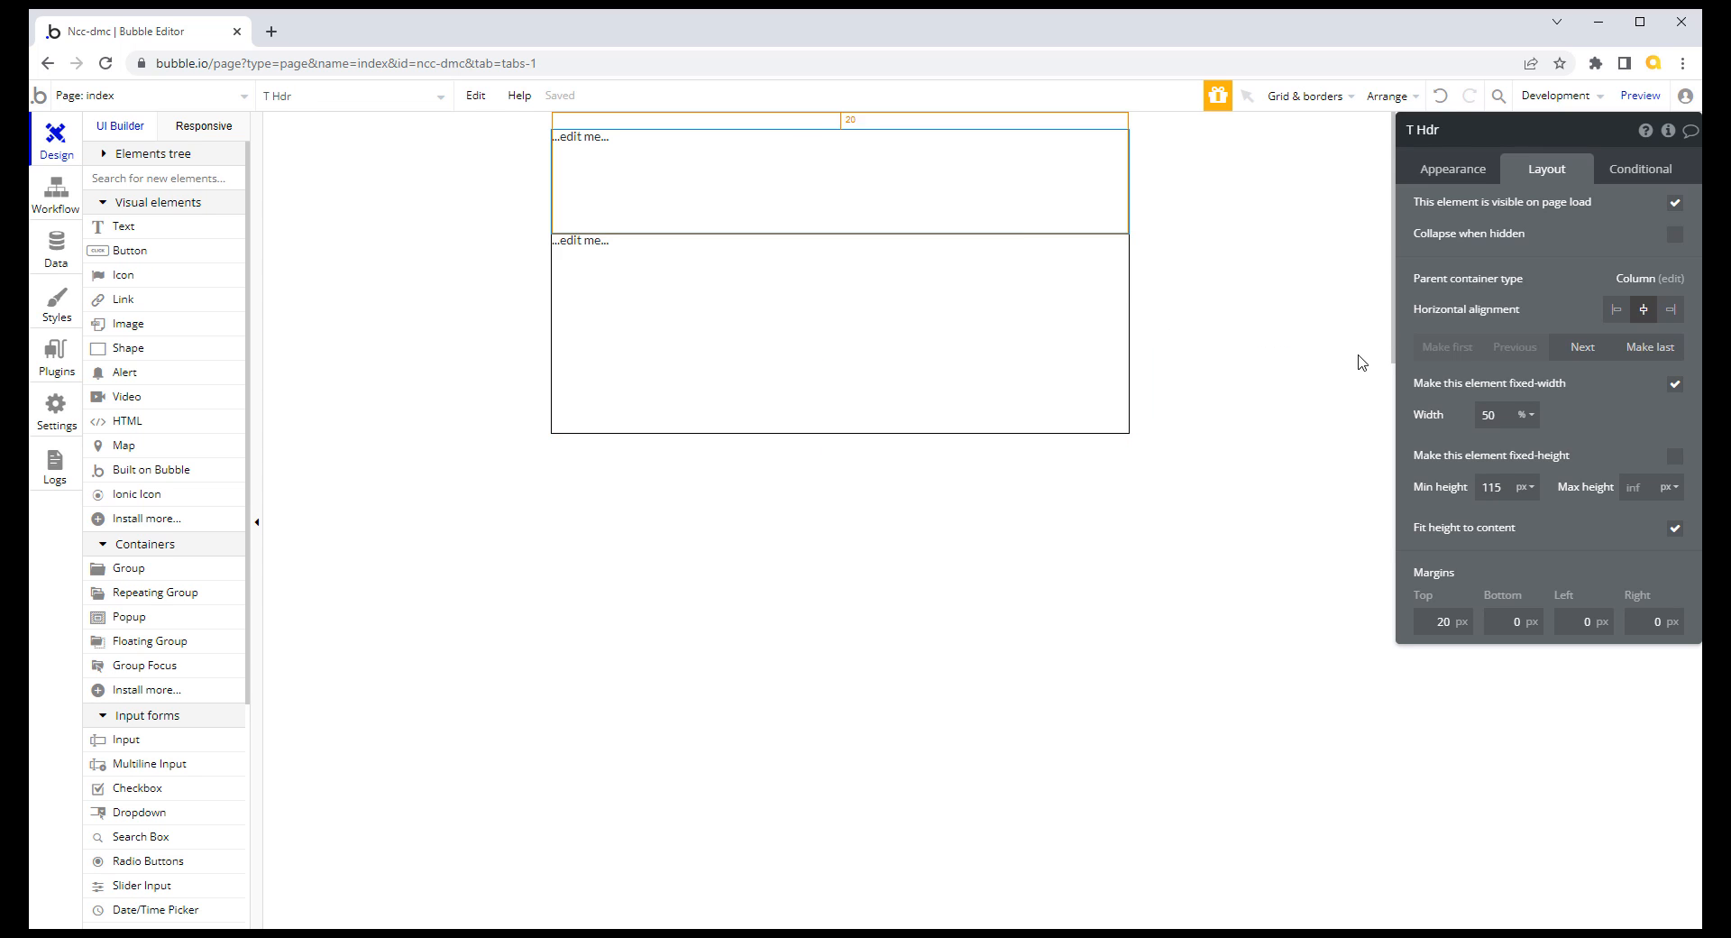
left_click(913, 315)
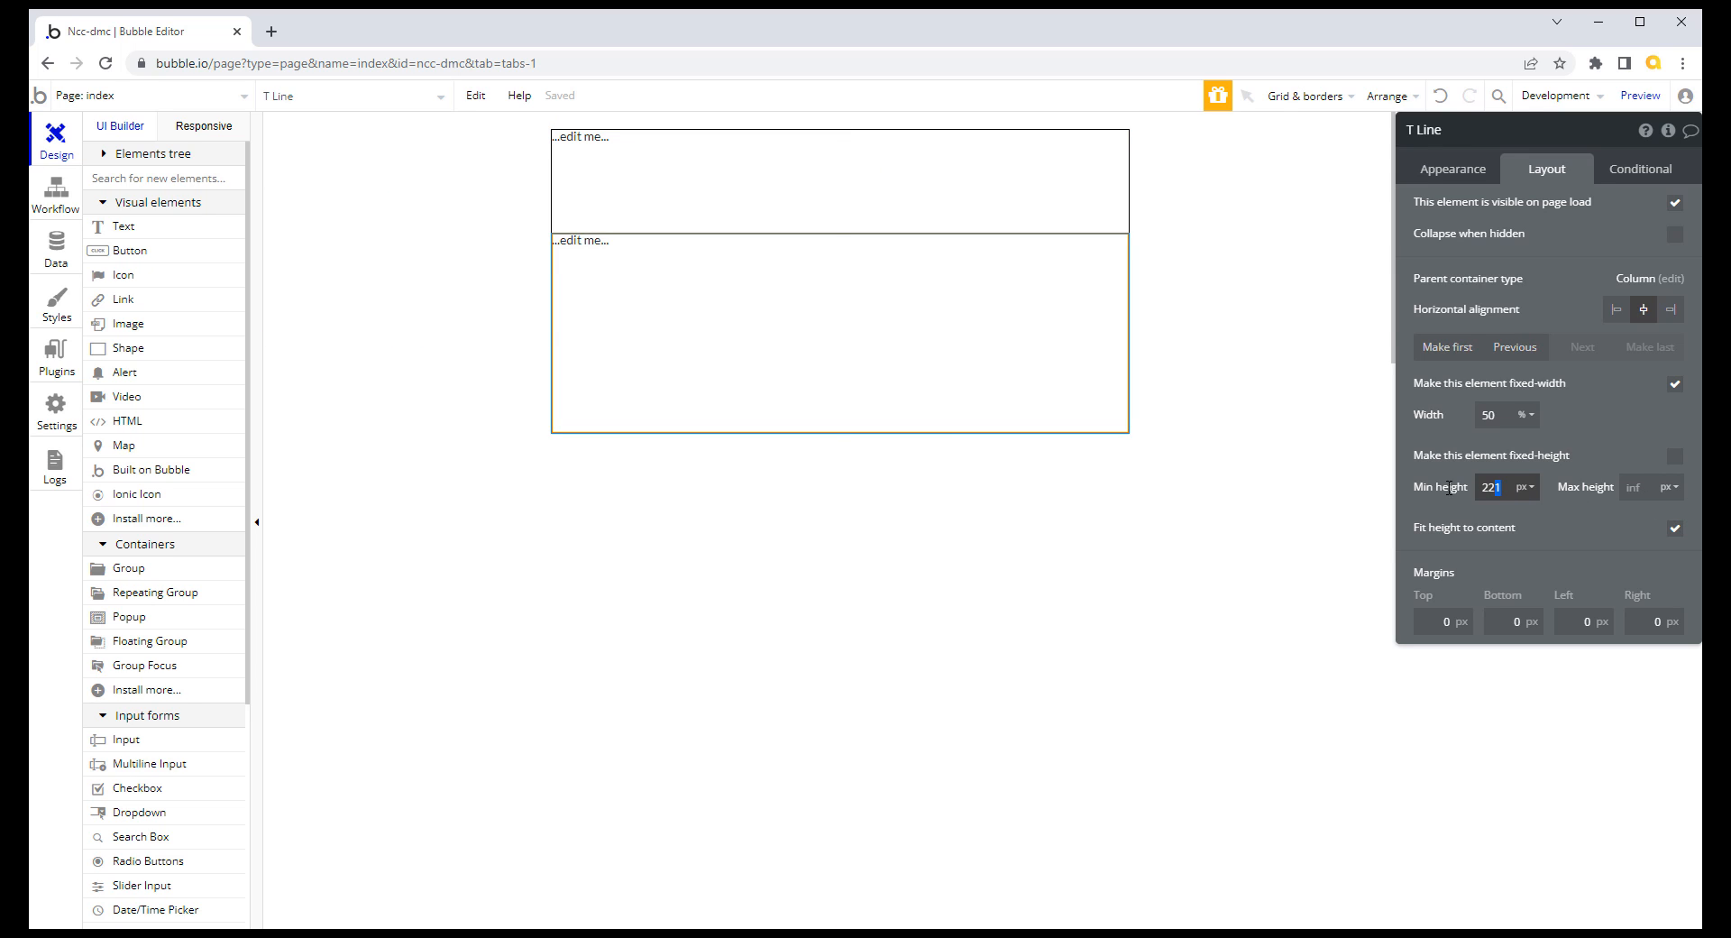
left_click_drag(1449, 487, 1454, 488)
key("BackSpace")
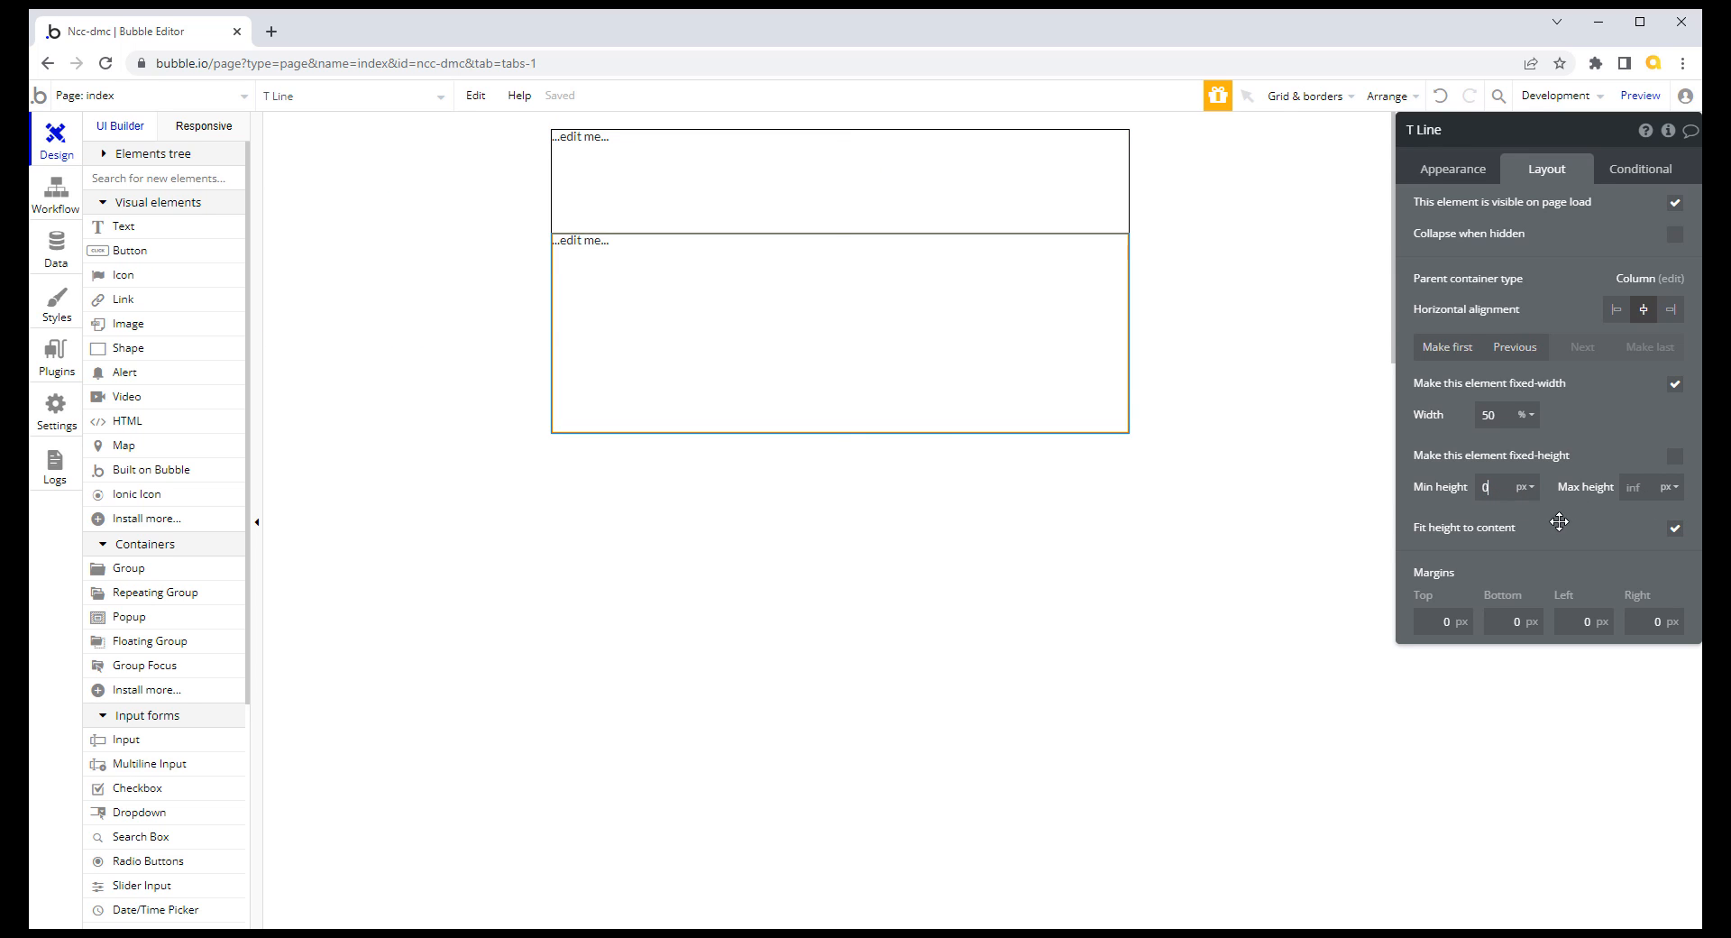
left_click(749, 189)
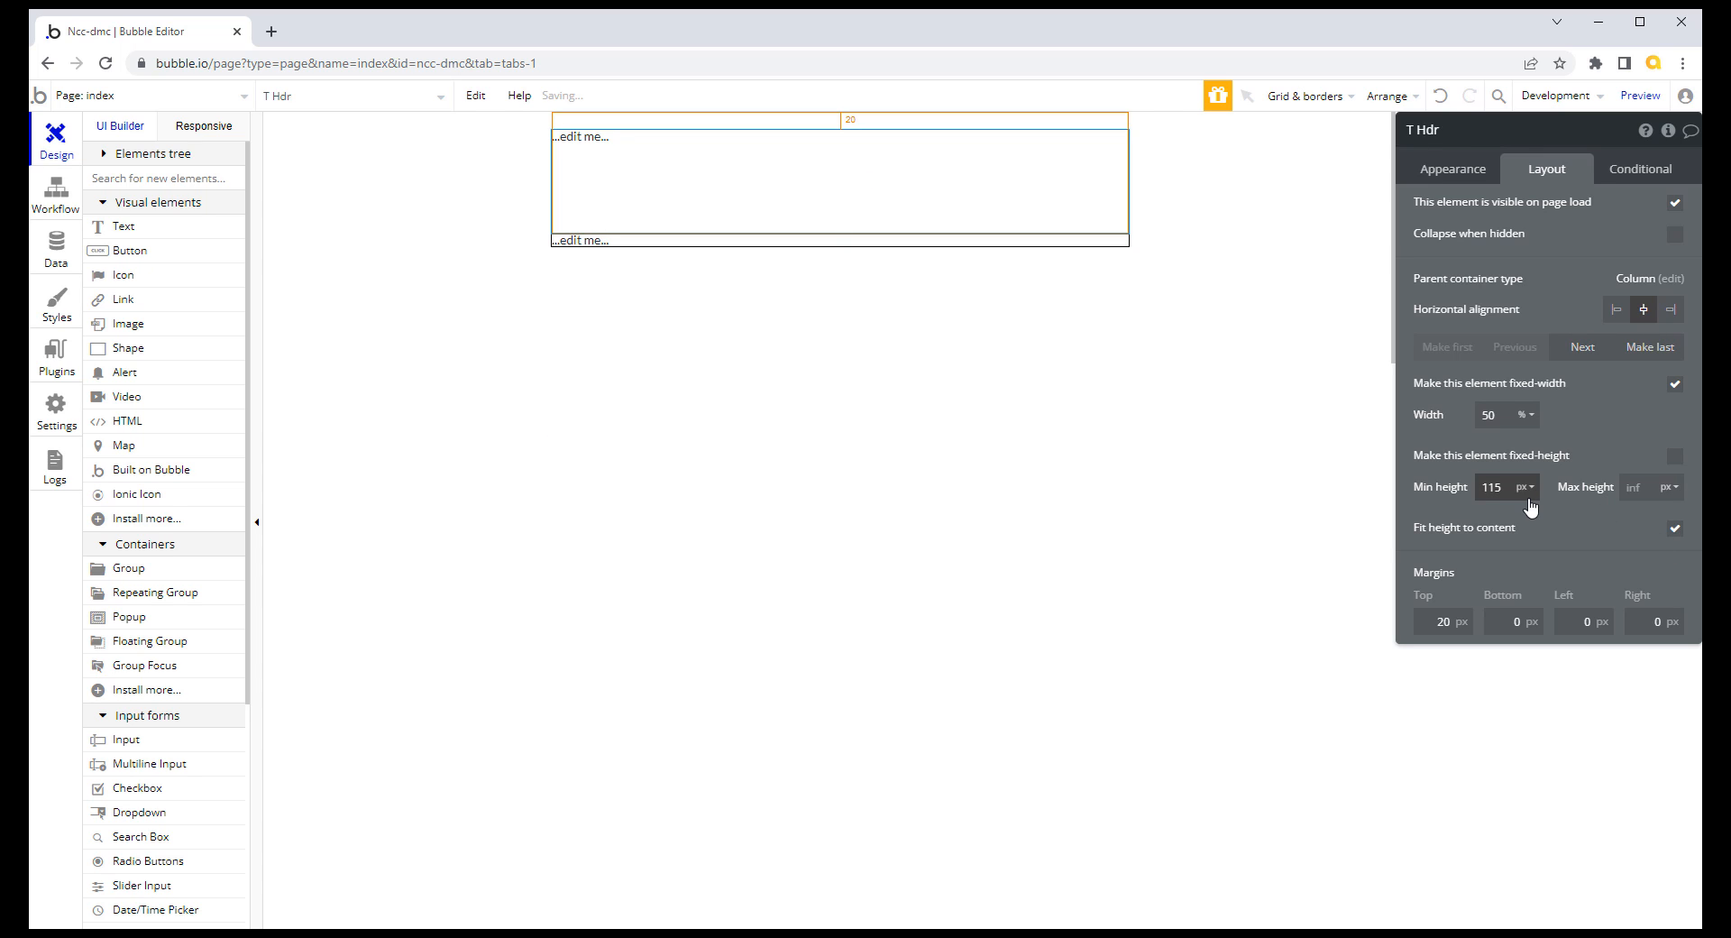
double_click(1502, 489)
type("0")
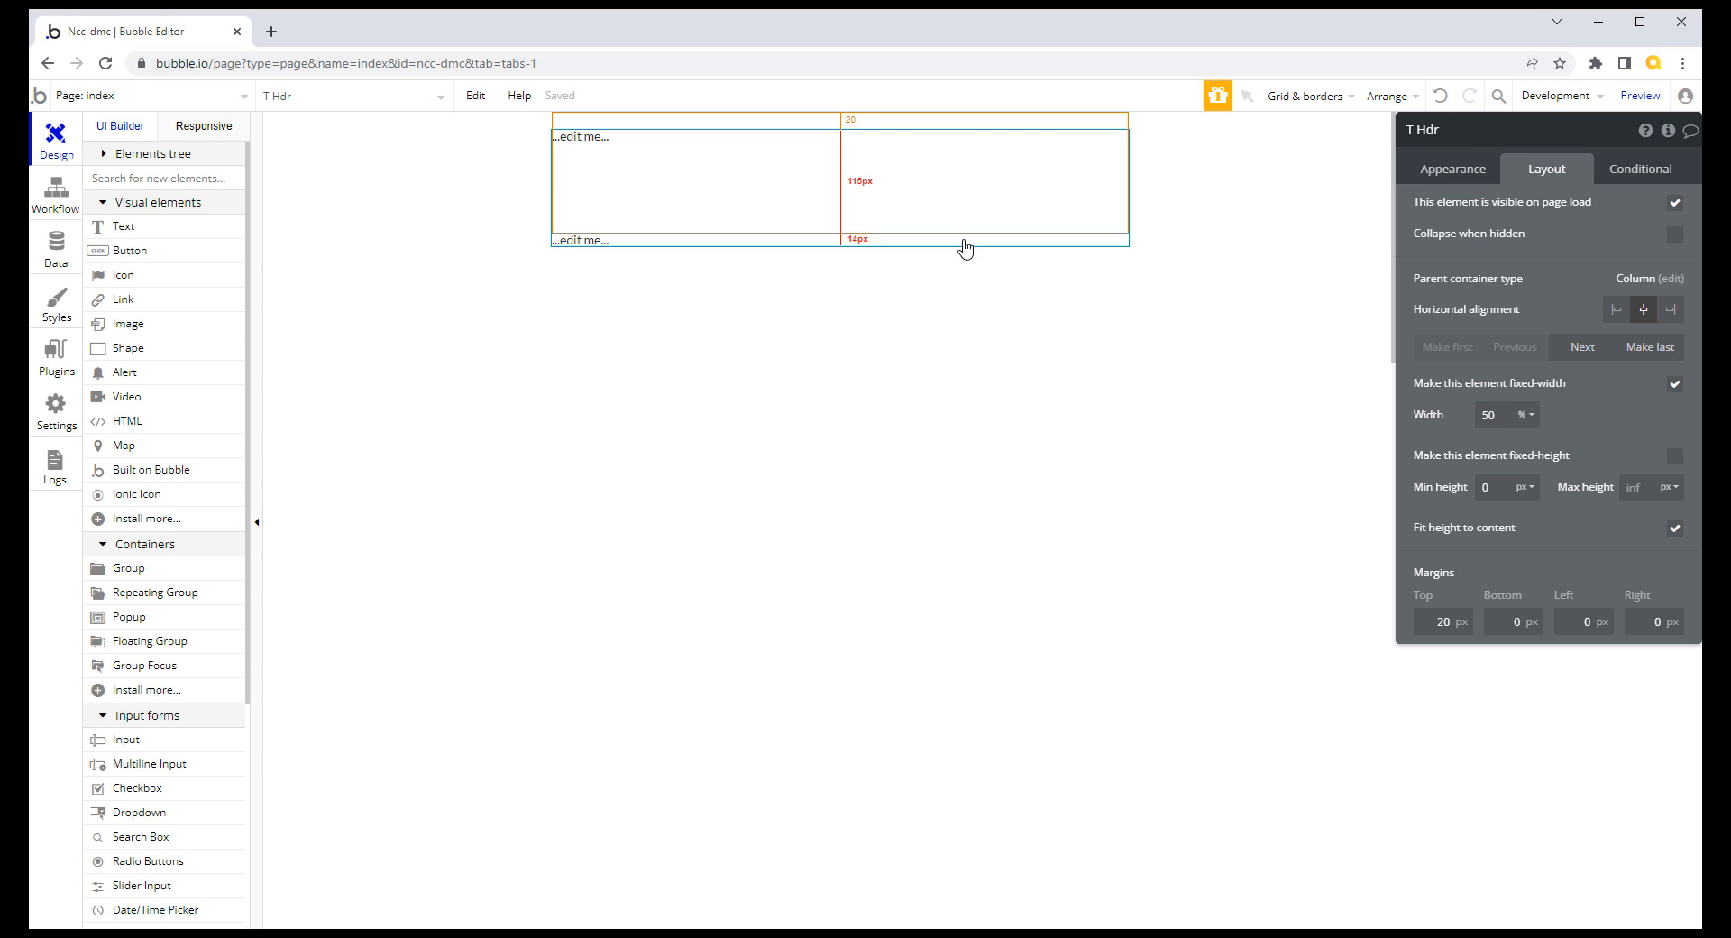
Step: Give the T Line text element a top margin of 15 px
left_click(930, 150)
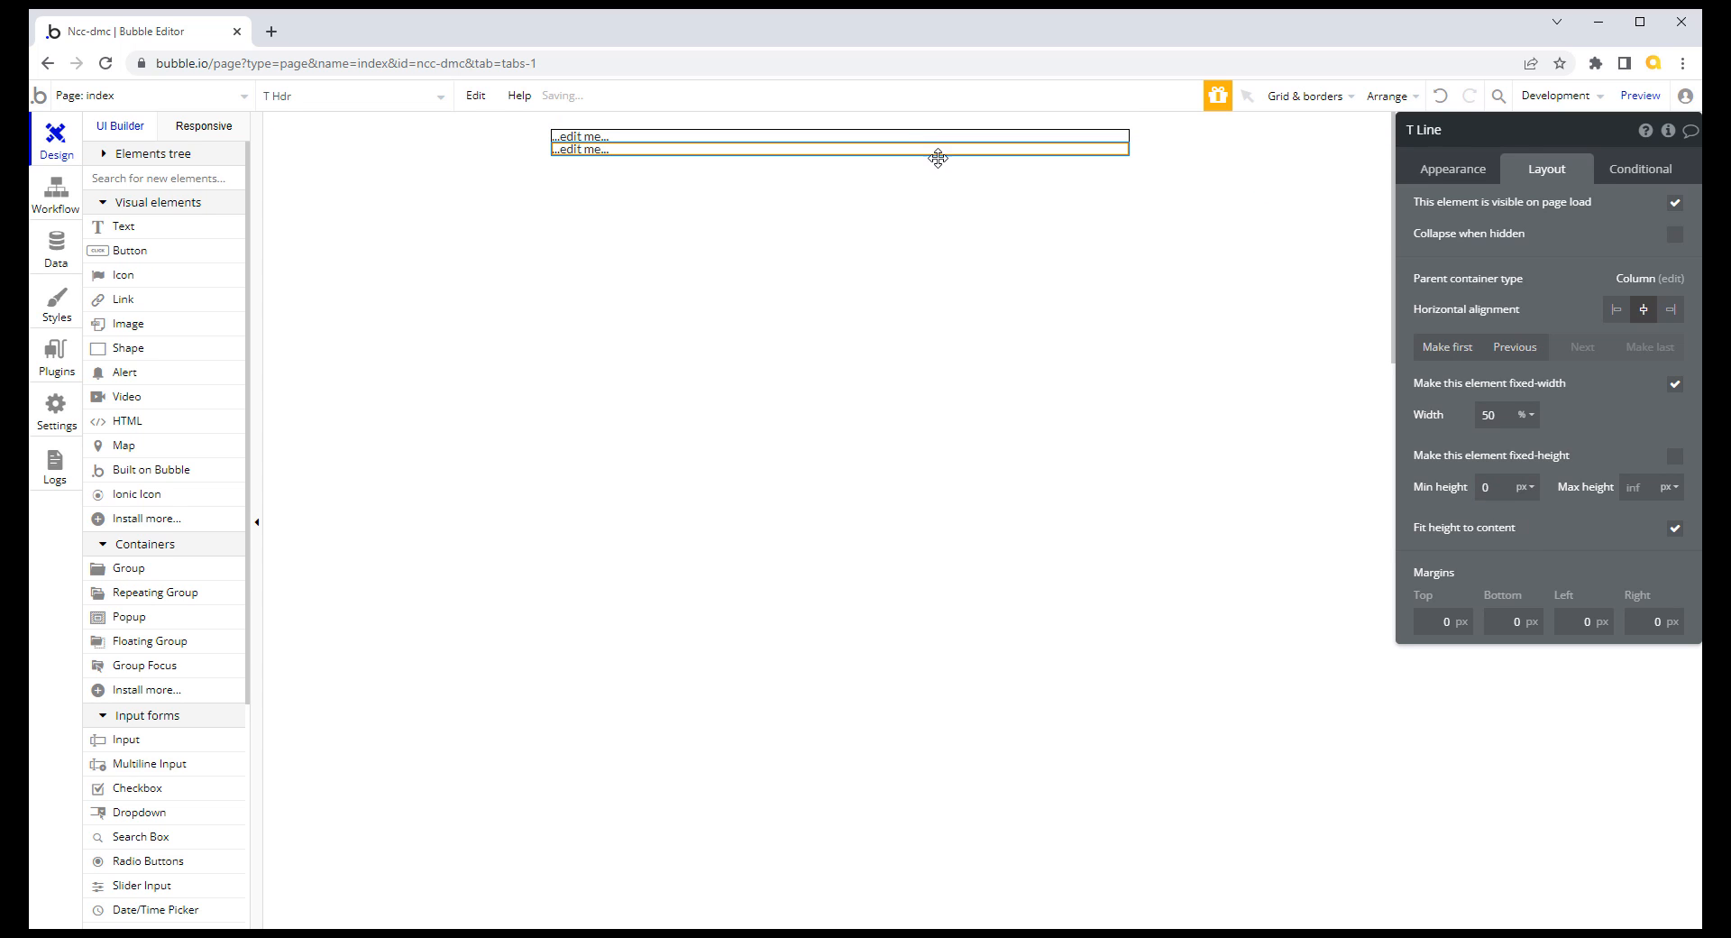
double_click(1477, 622)
type("15")
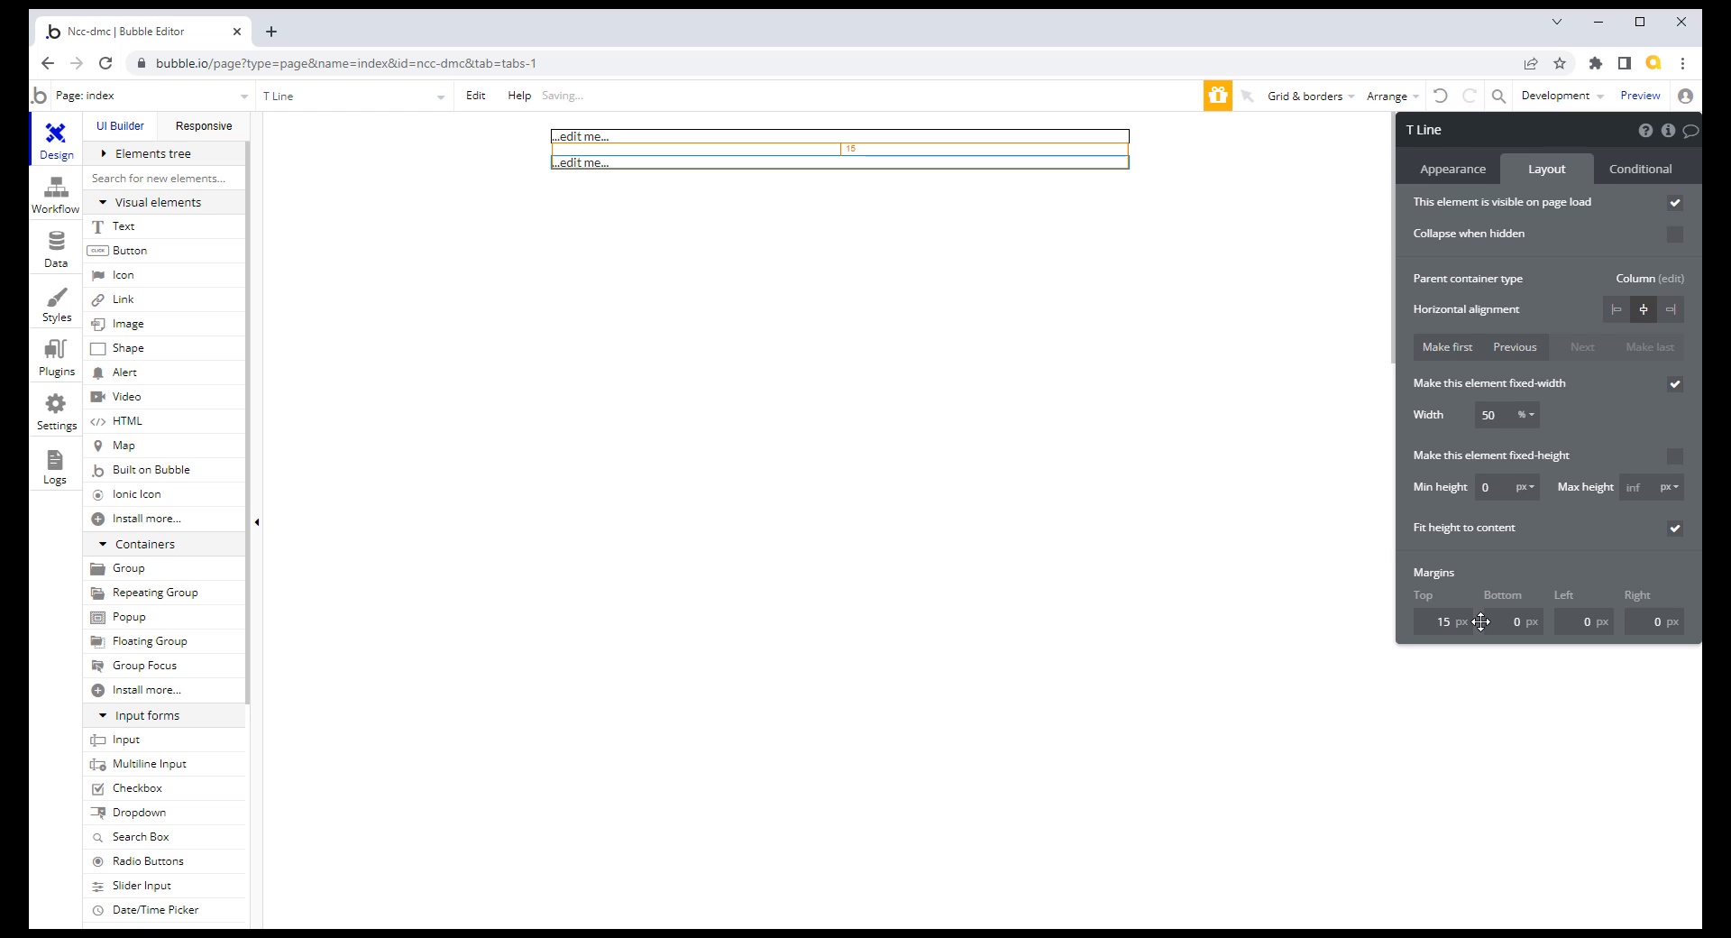
Step: Replace the T Hdr element's placeholder text with "Welcome!"
left_click(667, 146)
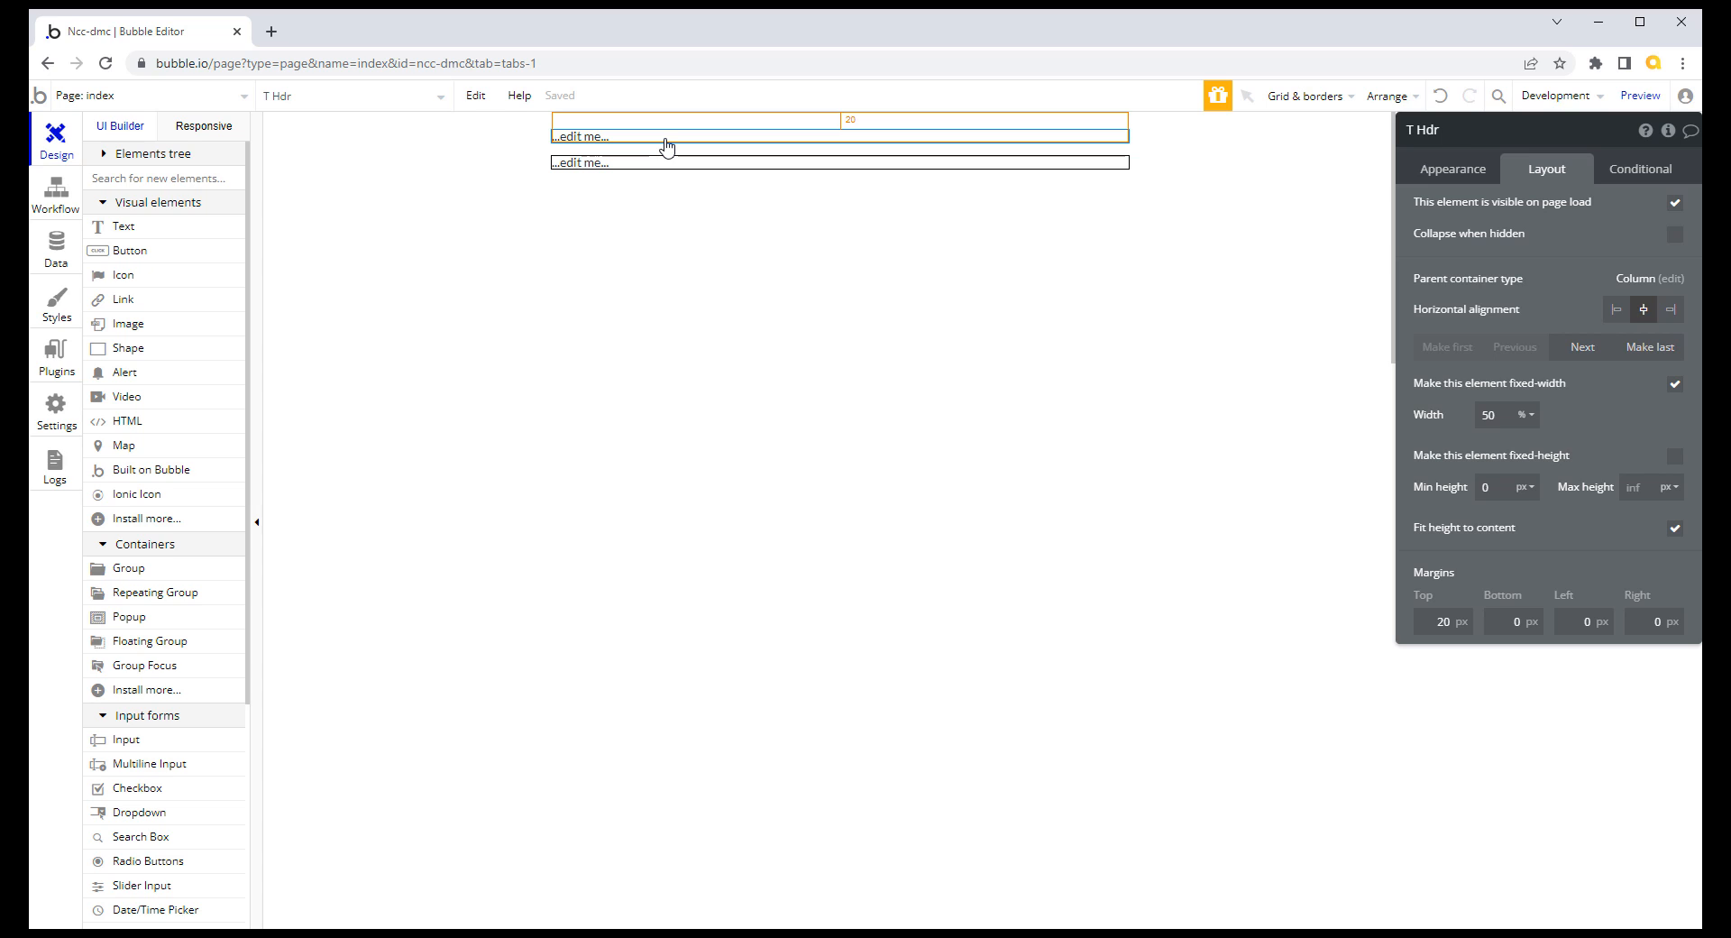
left_click(1450, 171)
triple_click(1483, 212)
type("W")
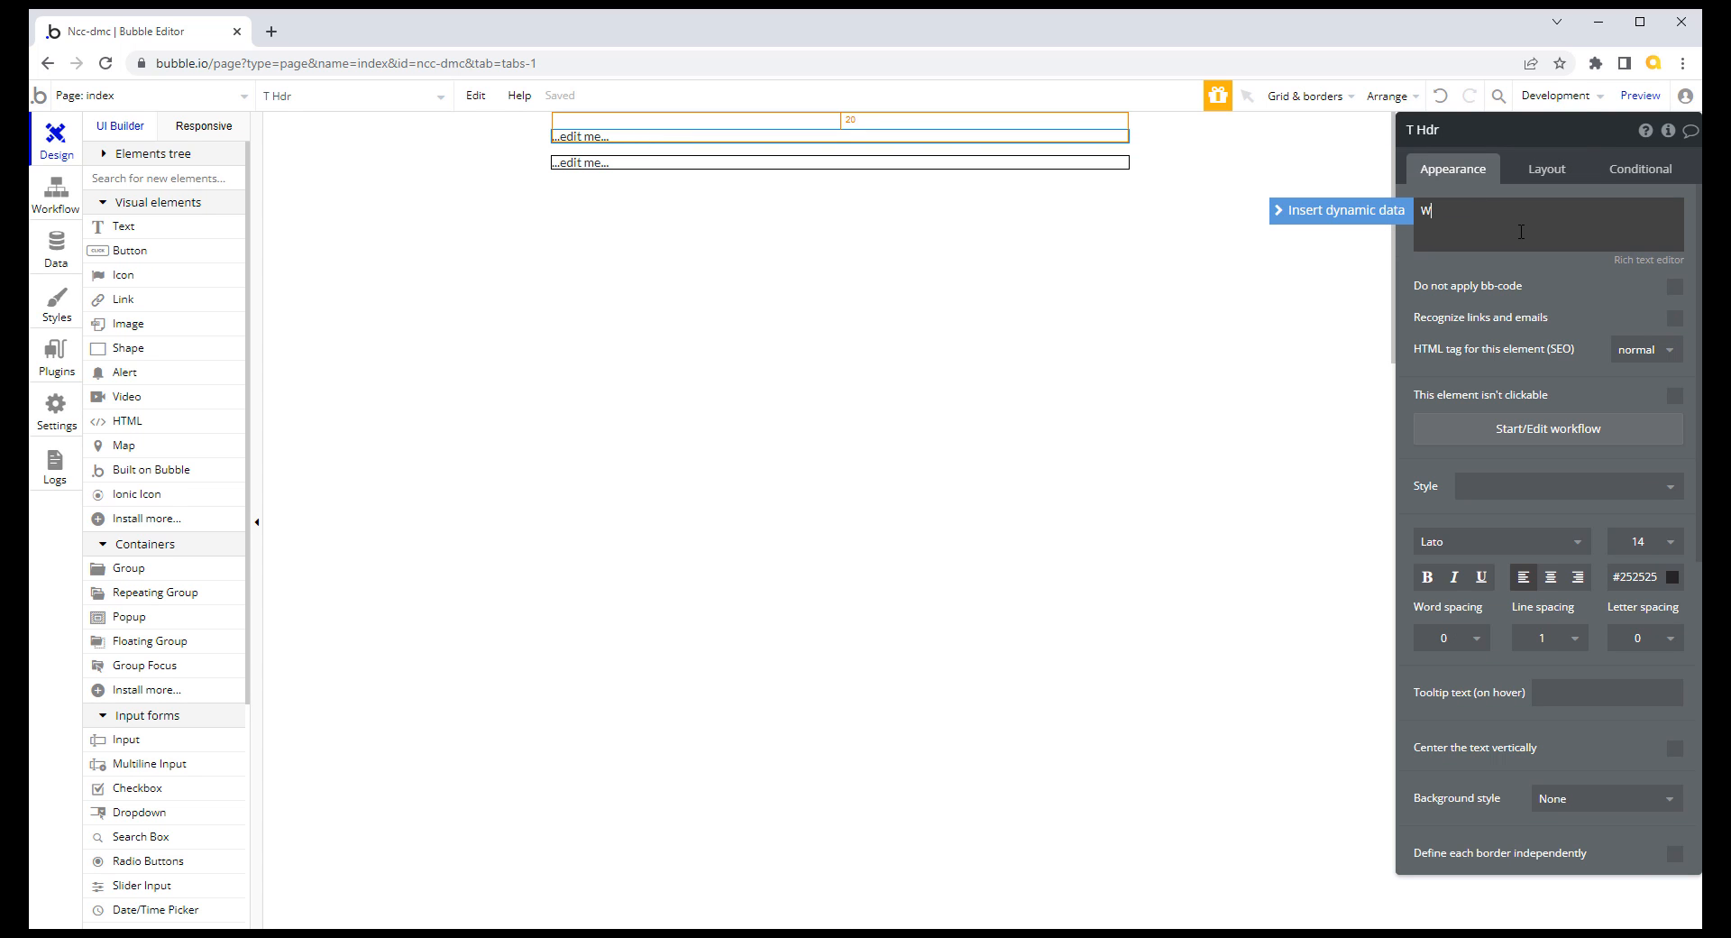
type("elcome!")
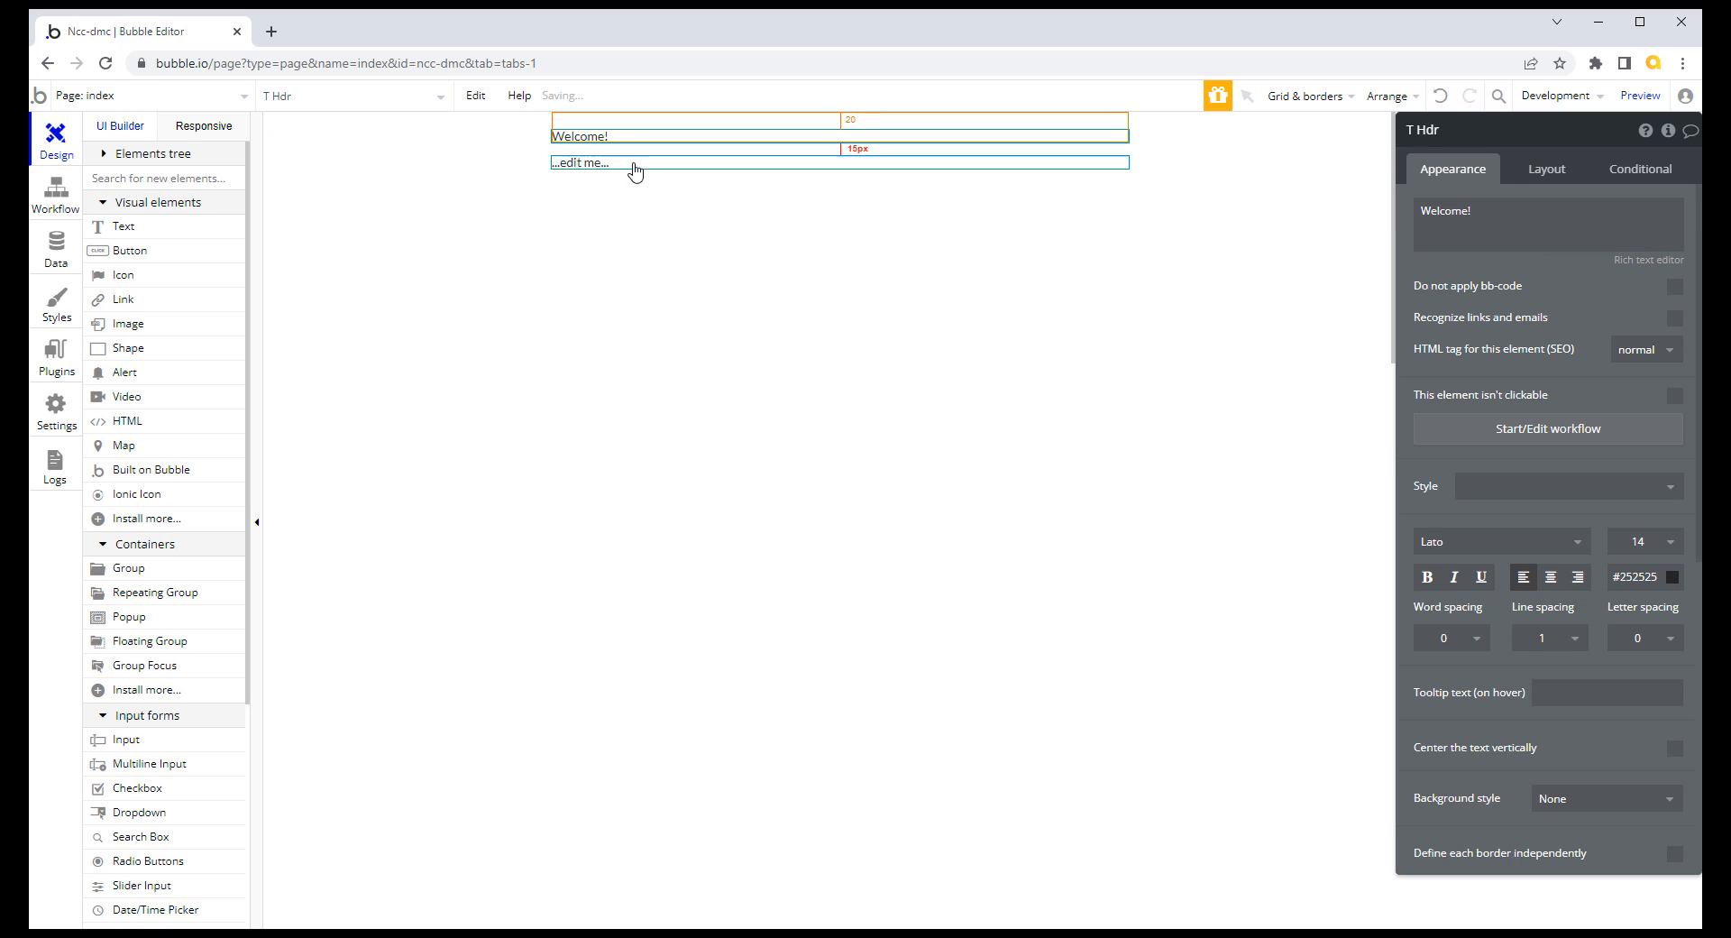
Step: Replace the T Line element's placeholder text with "More Info ..."
left_click(632, 160)
left_click(1496, 214)
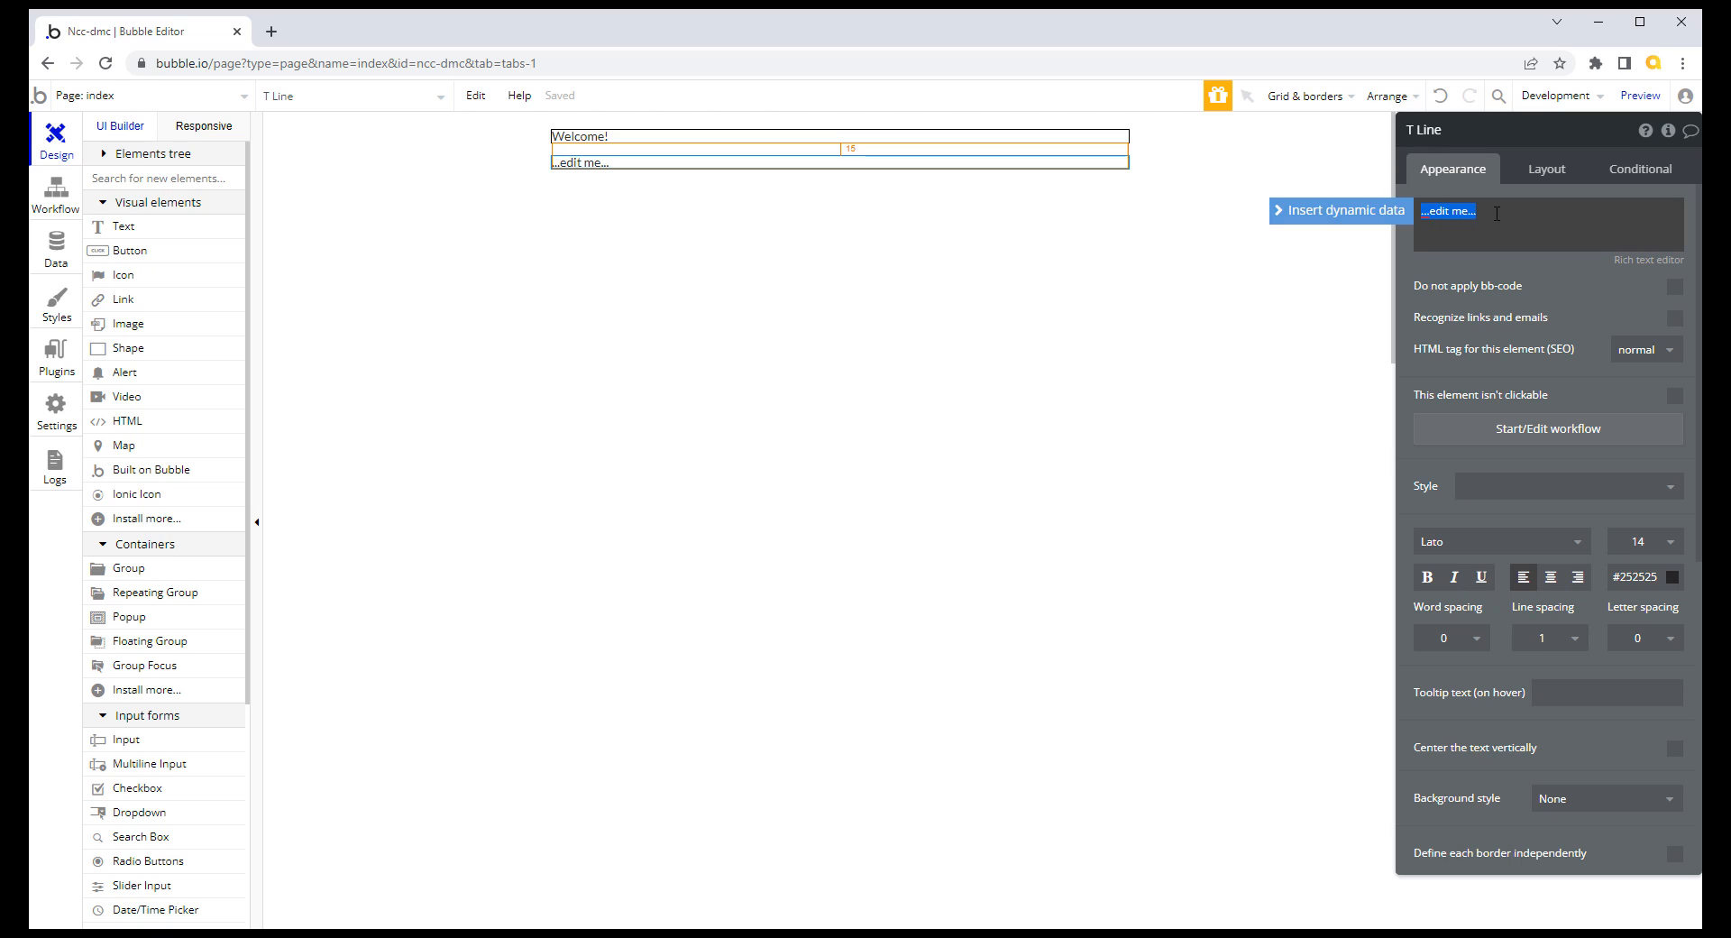
type("More Info ...")
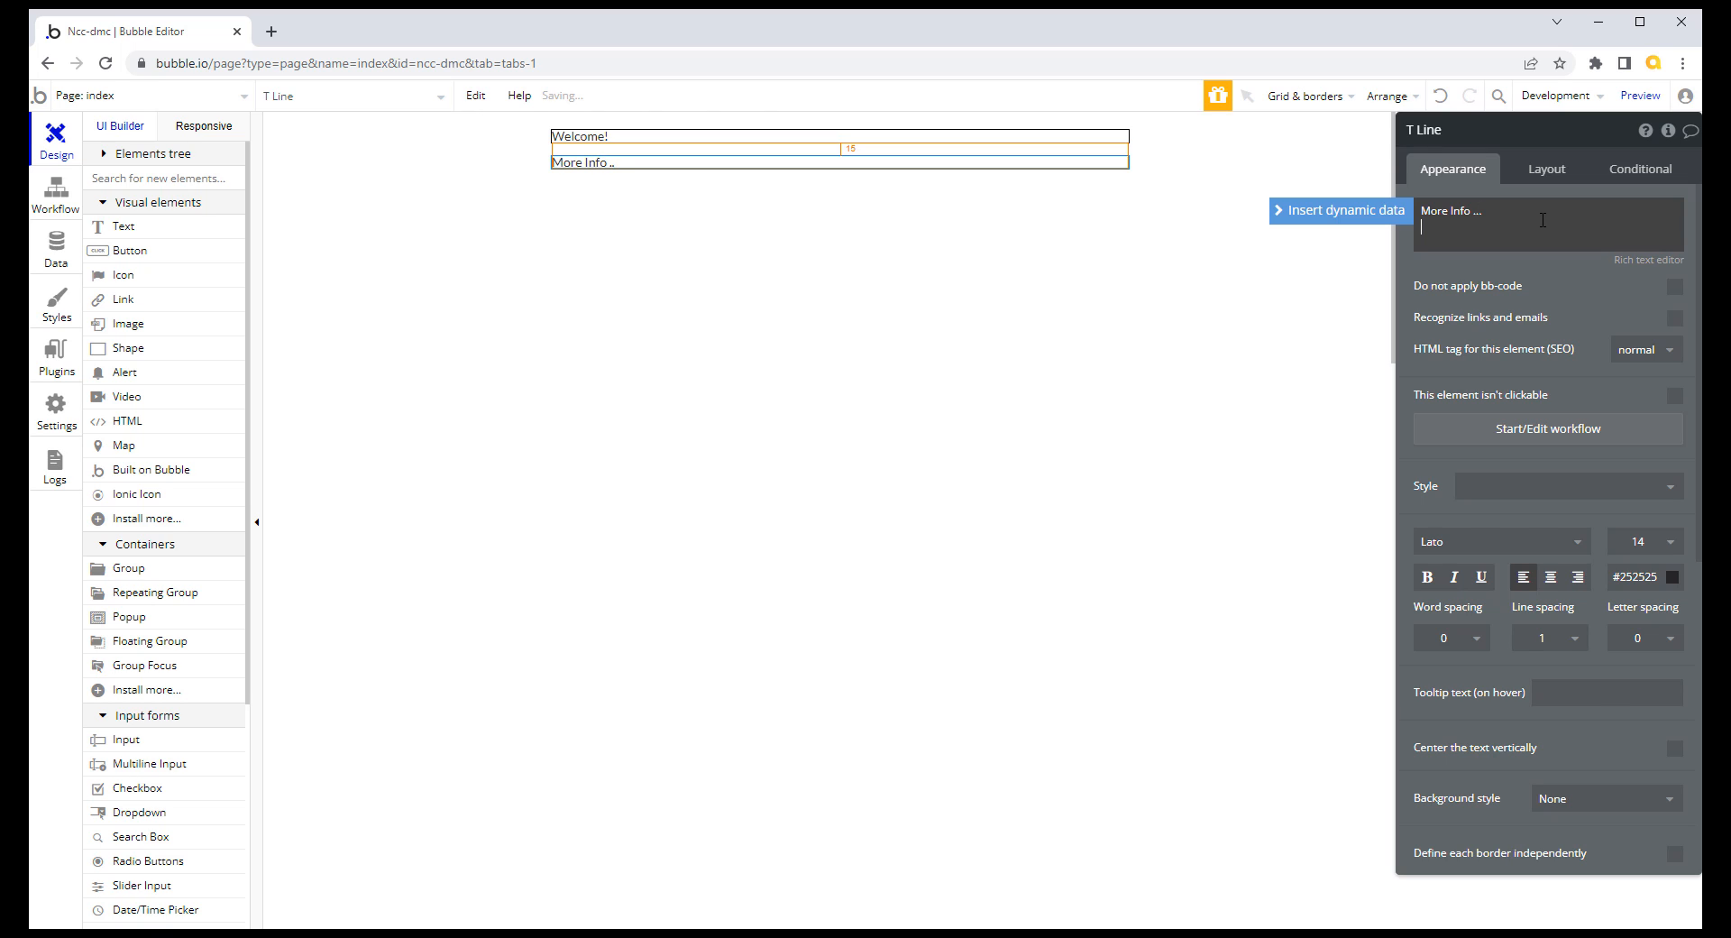
left_click(1484, 266)
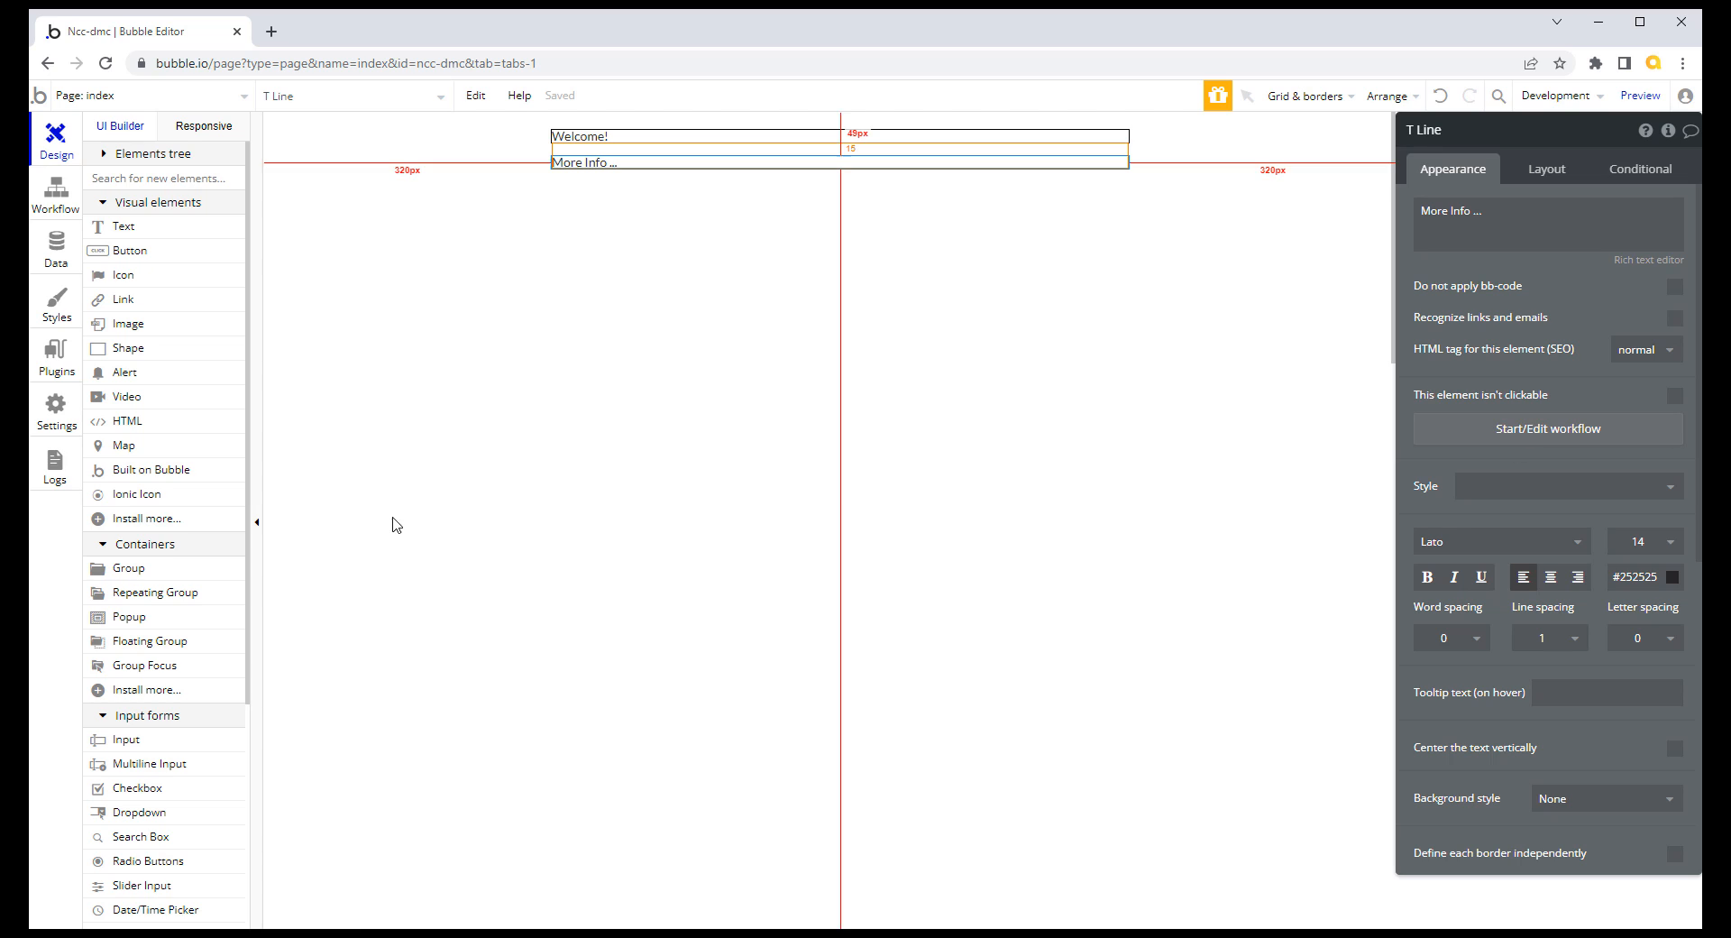
Step: Check the app's list of styles and return to the index page design with T Line's properties showing
left_click(59, 307)
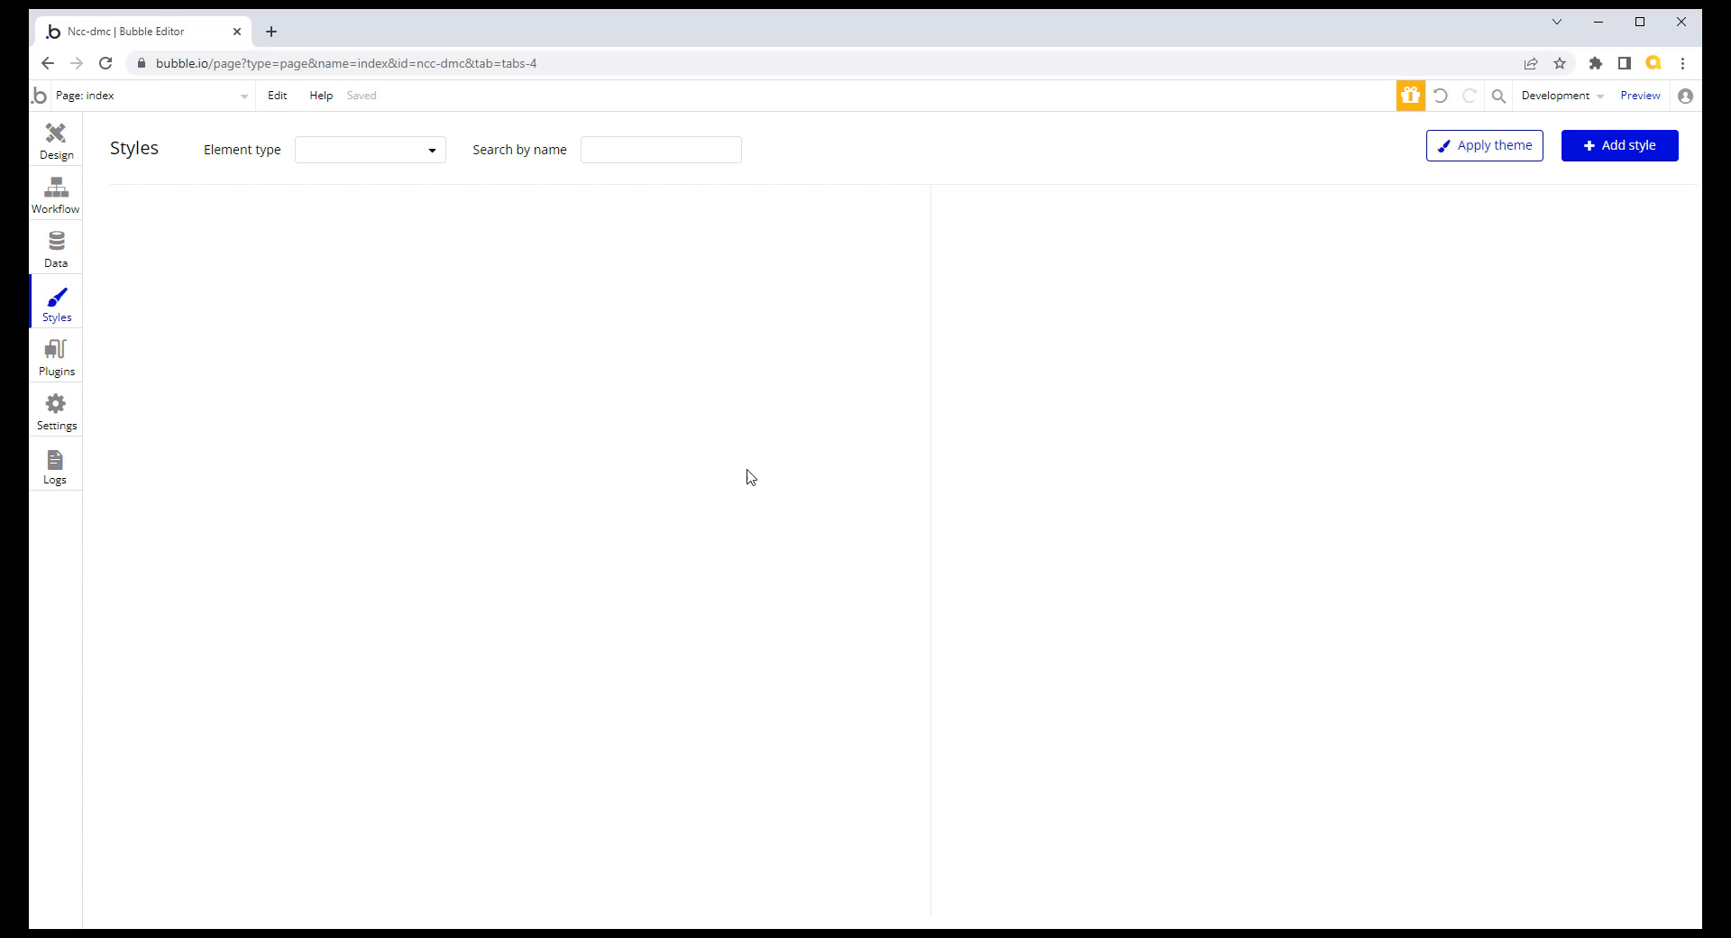
left_click(60, 143)
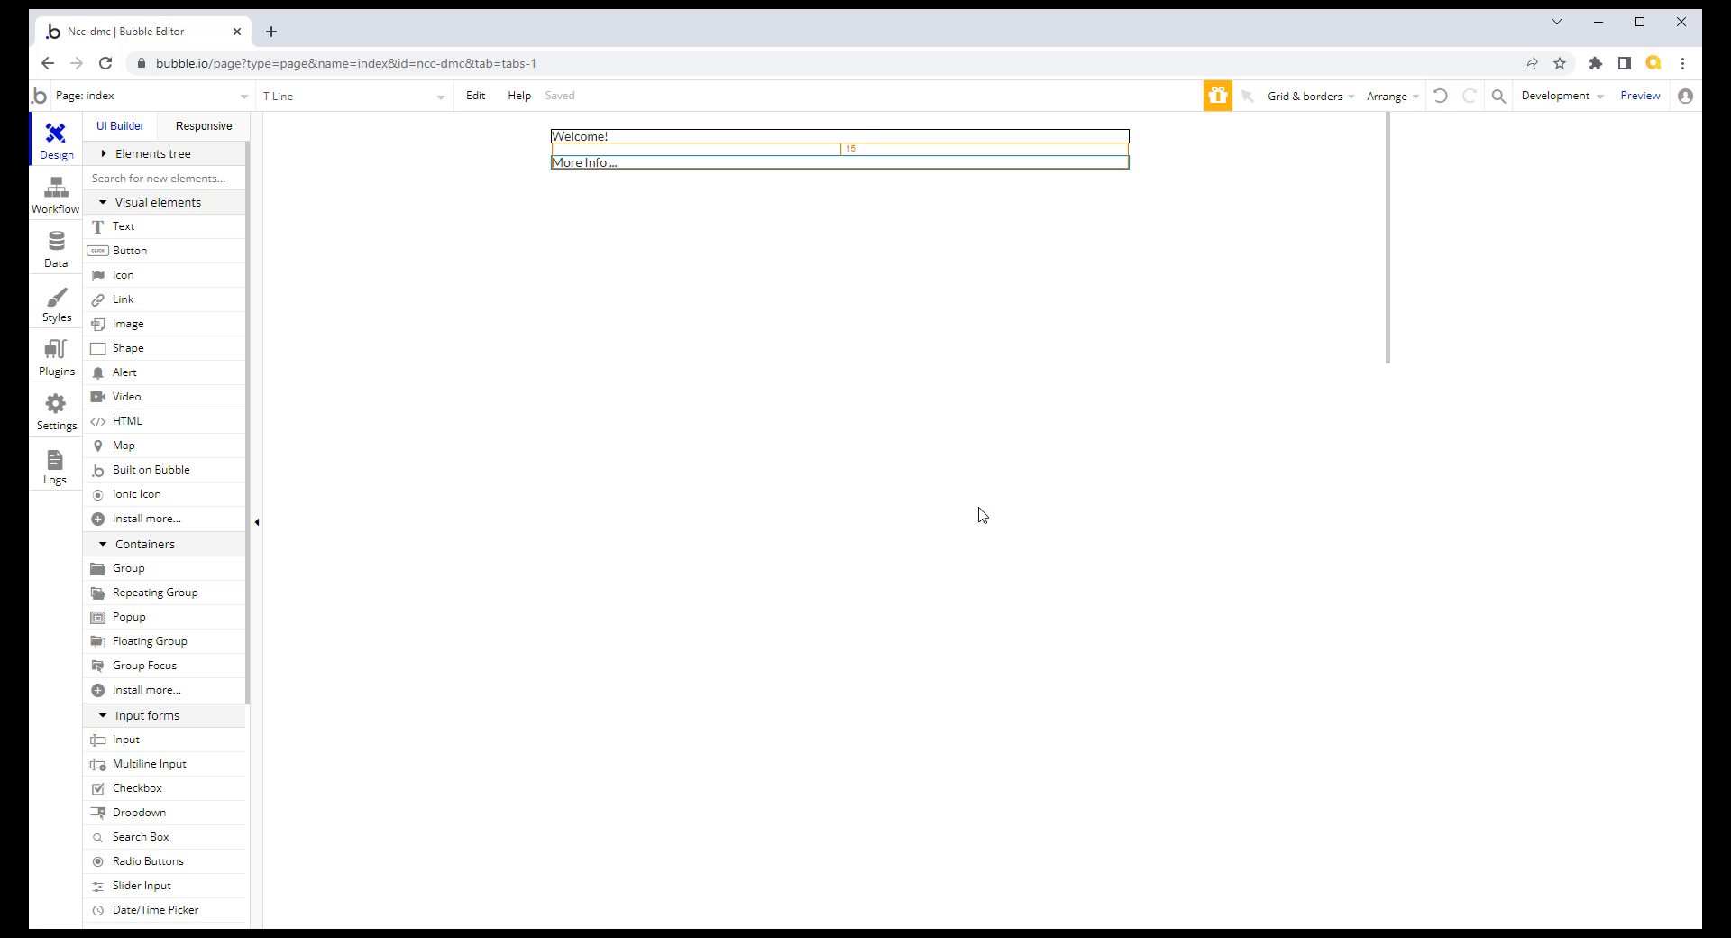
left_click(1676, 496)
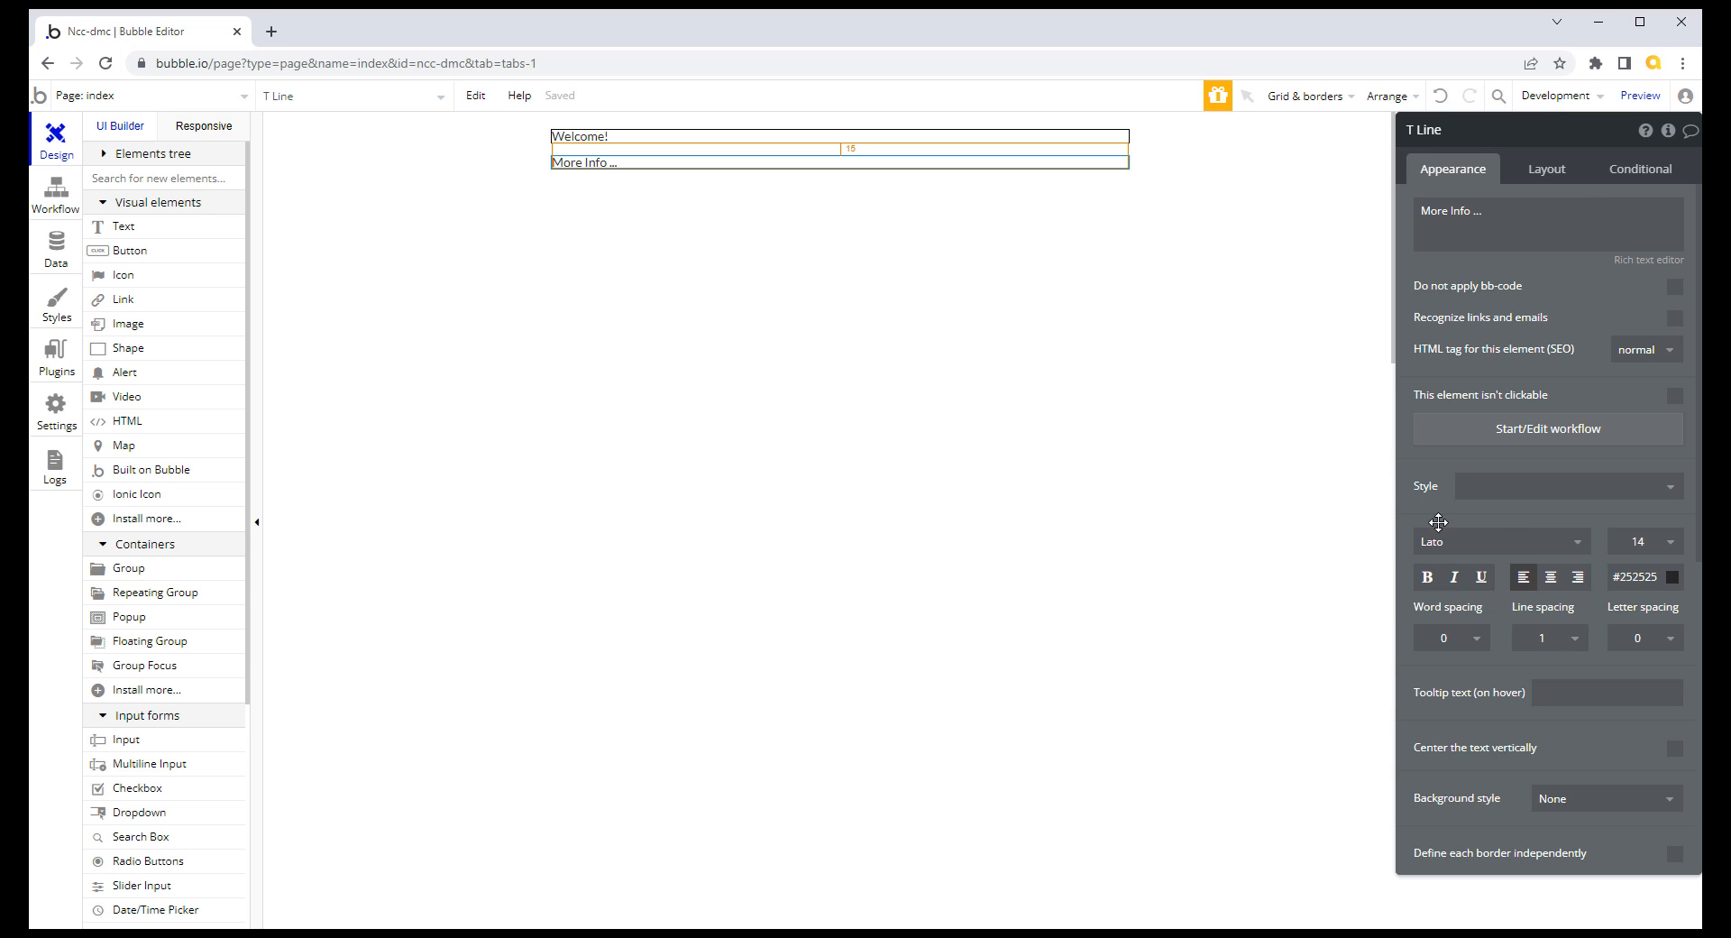
Step: Change the font of the T Hdr text to Nunito (700)
left_click(896, 137)
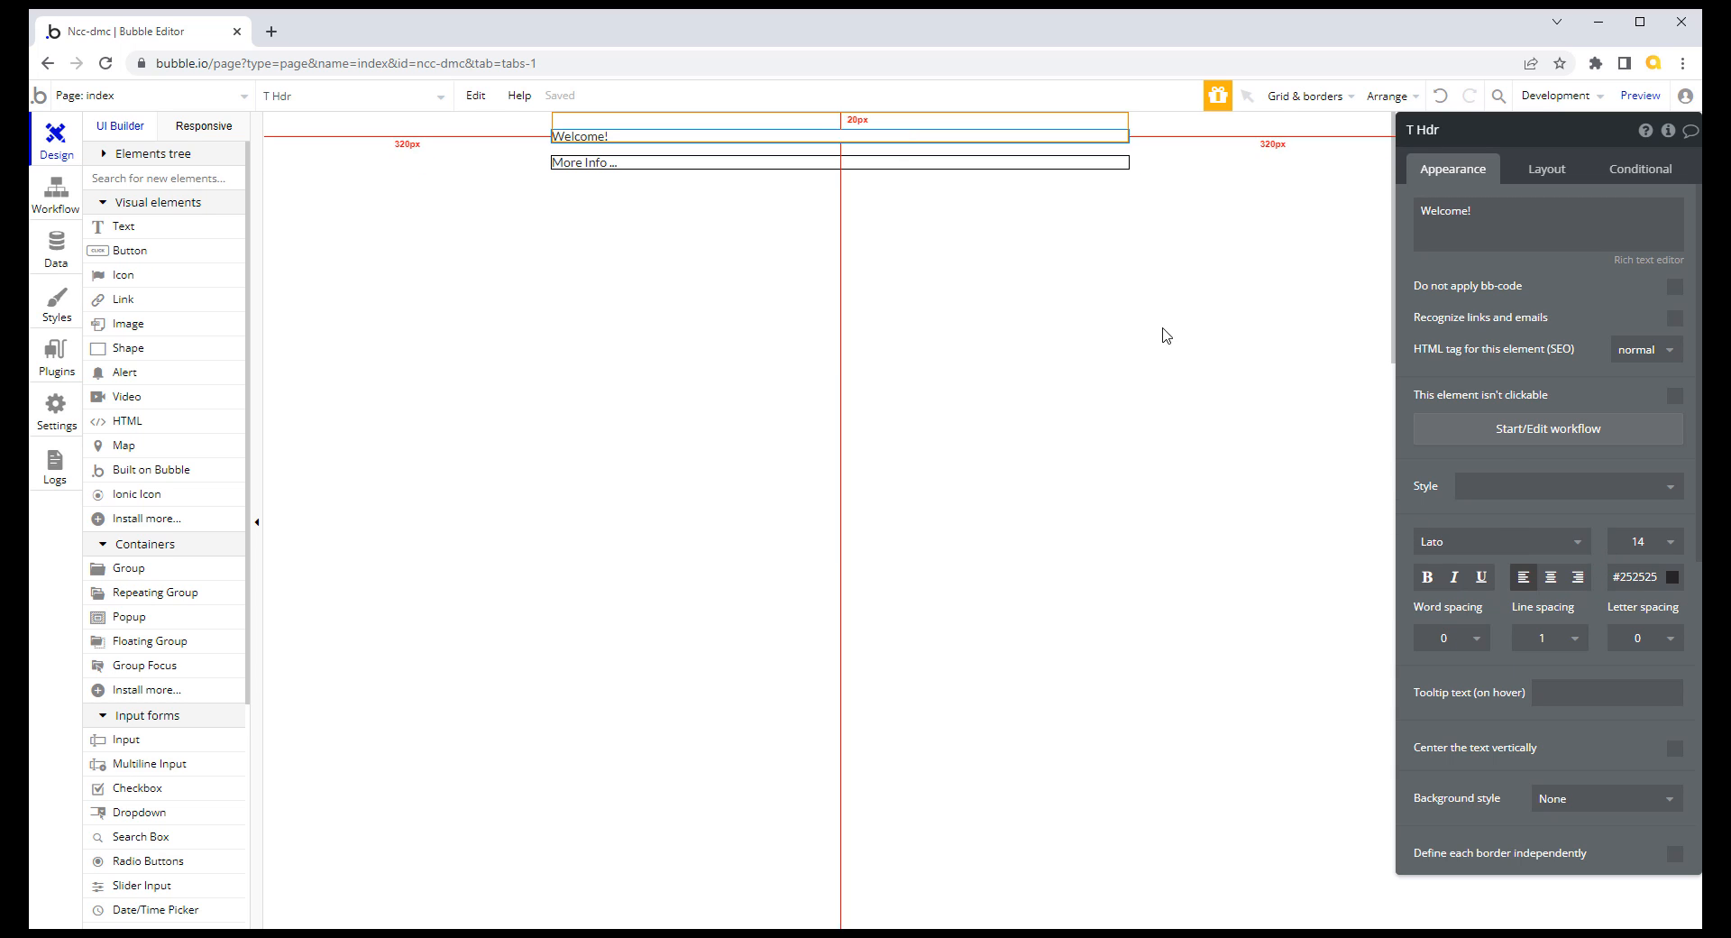
left_click(1578, 544)
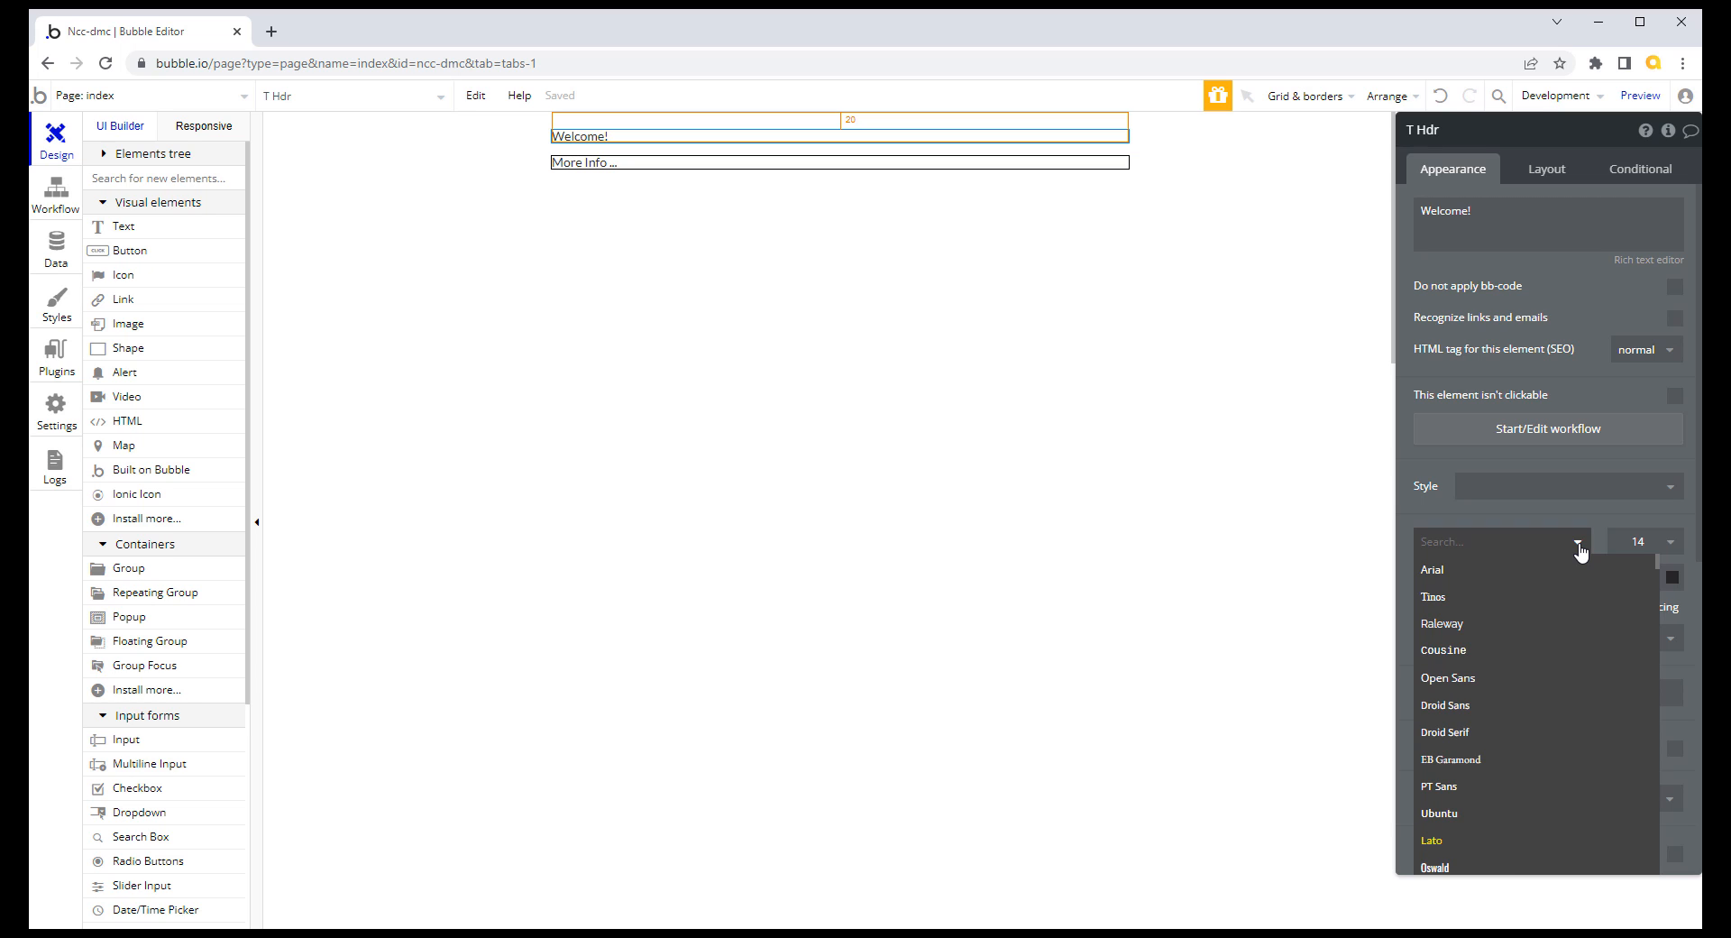
type("nunit")
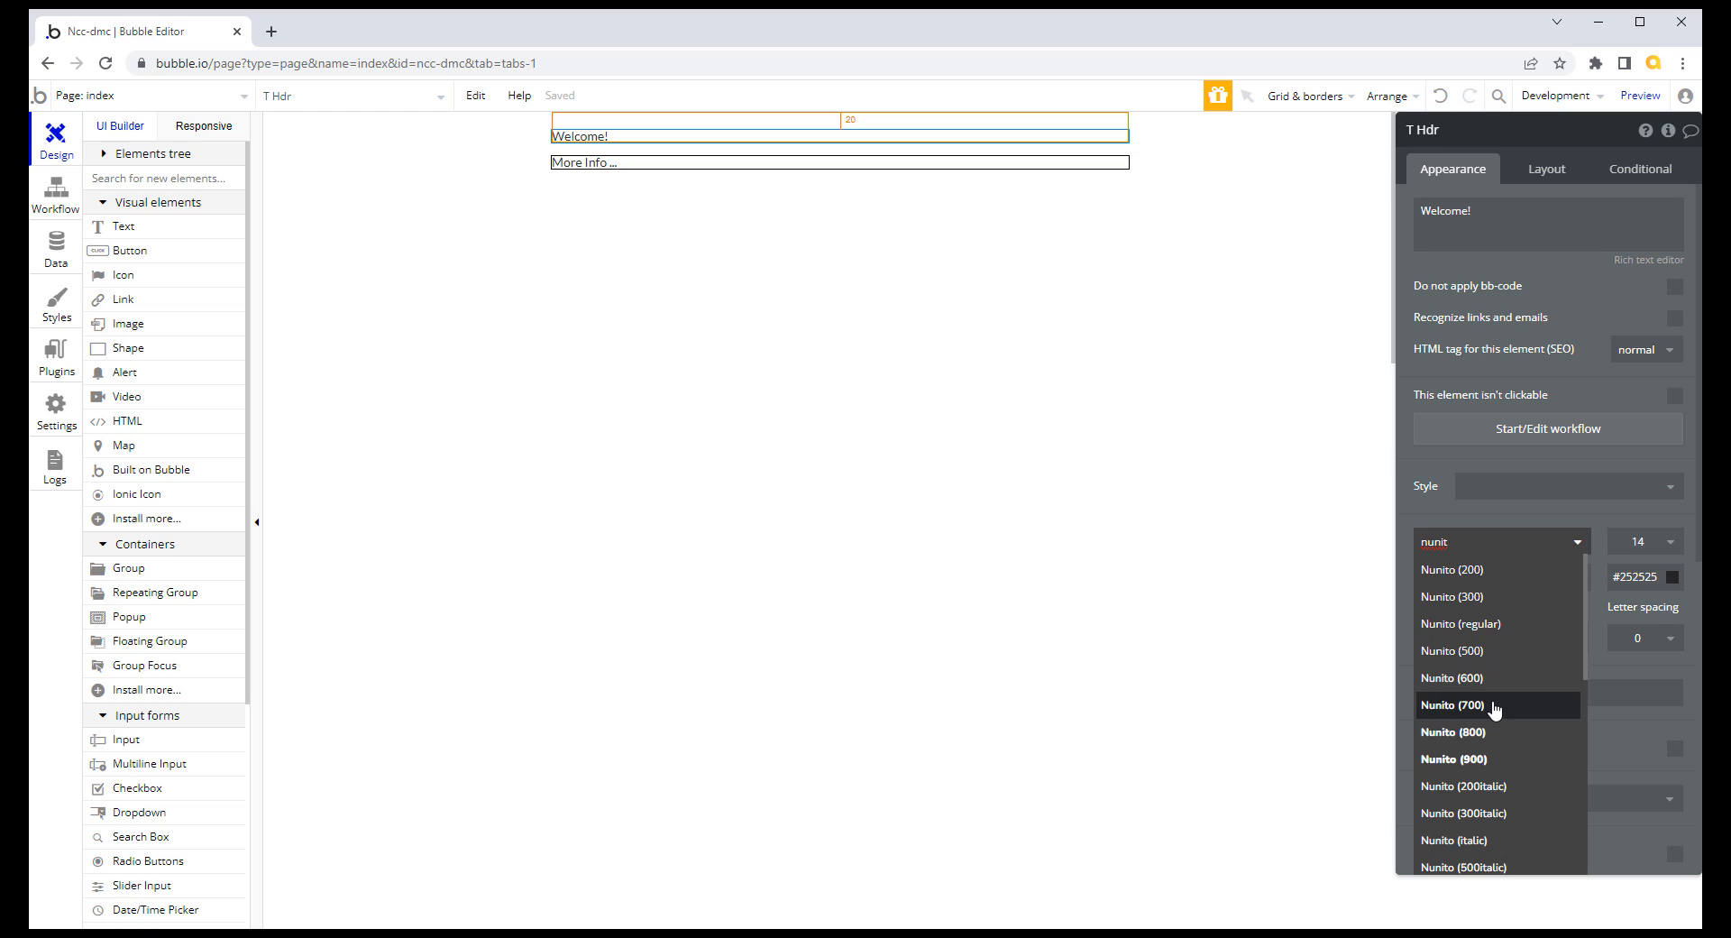
left_click(1494, 710)
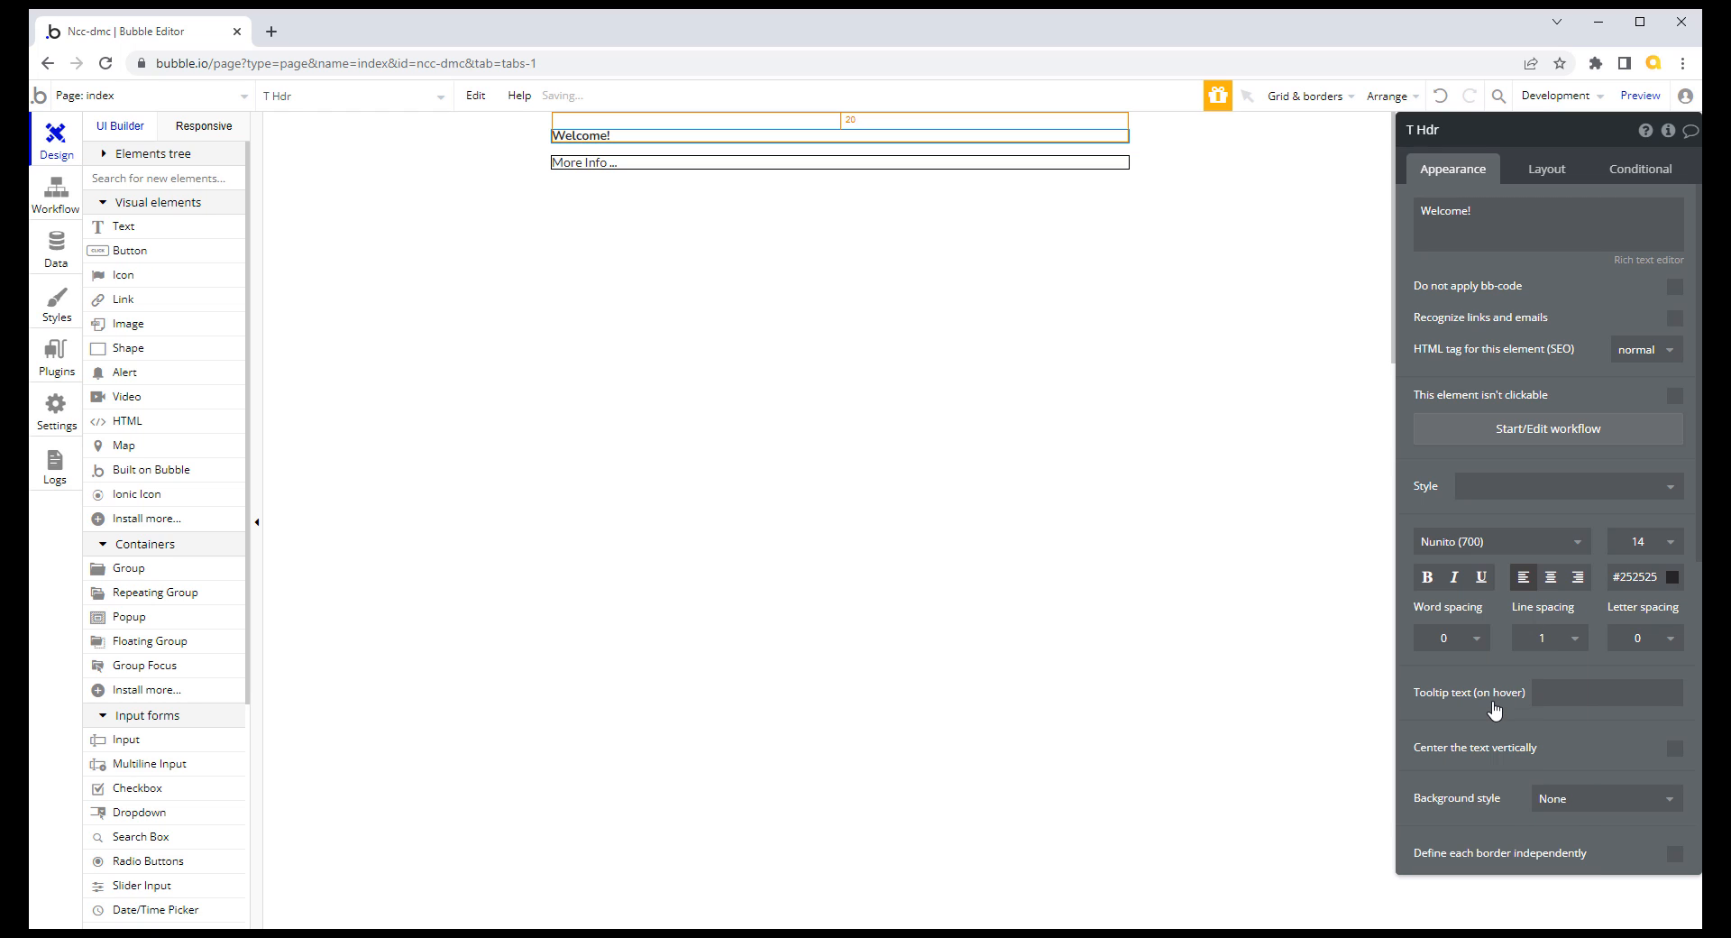
Step: Set the T Hdr text's font size to 24 and centre the text within its element
left_click(1669, 542)
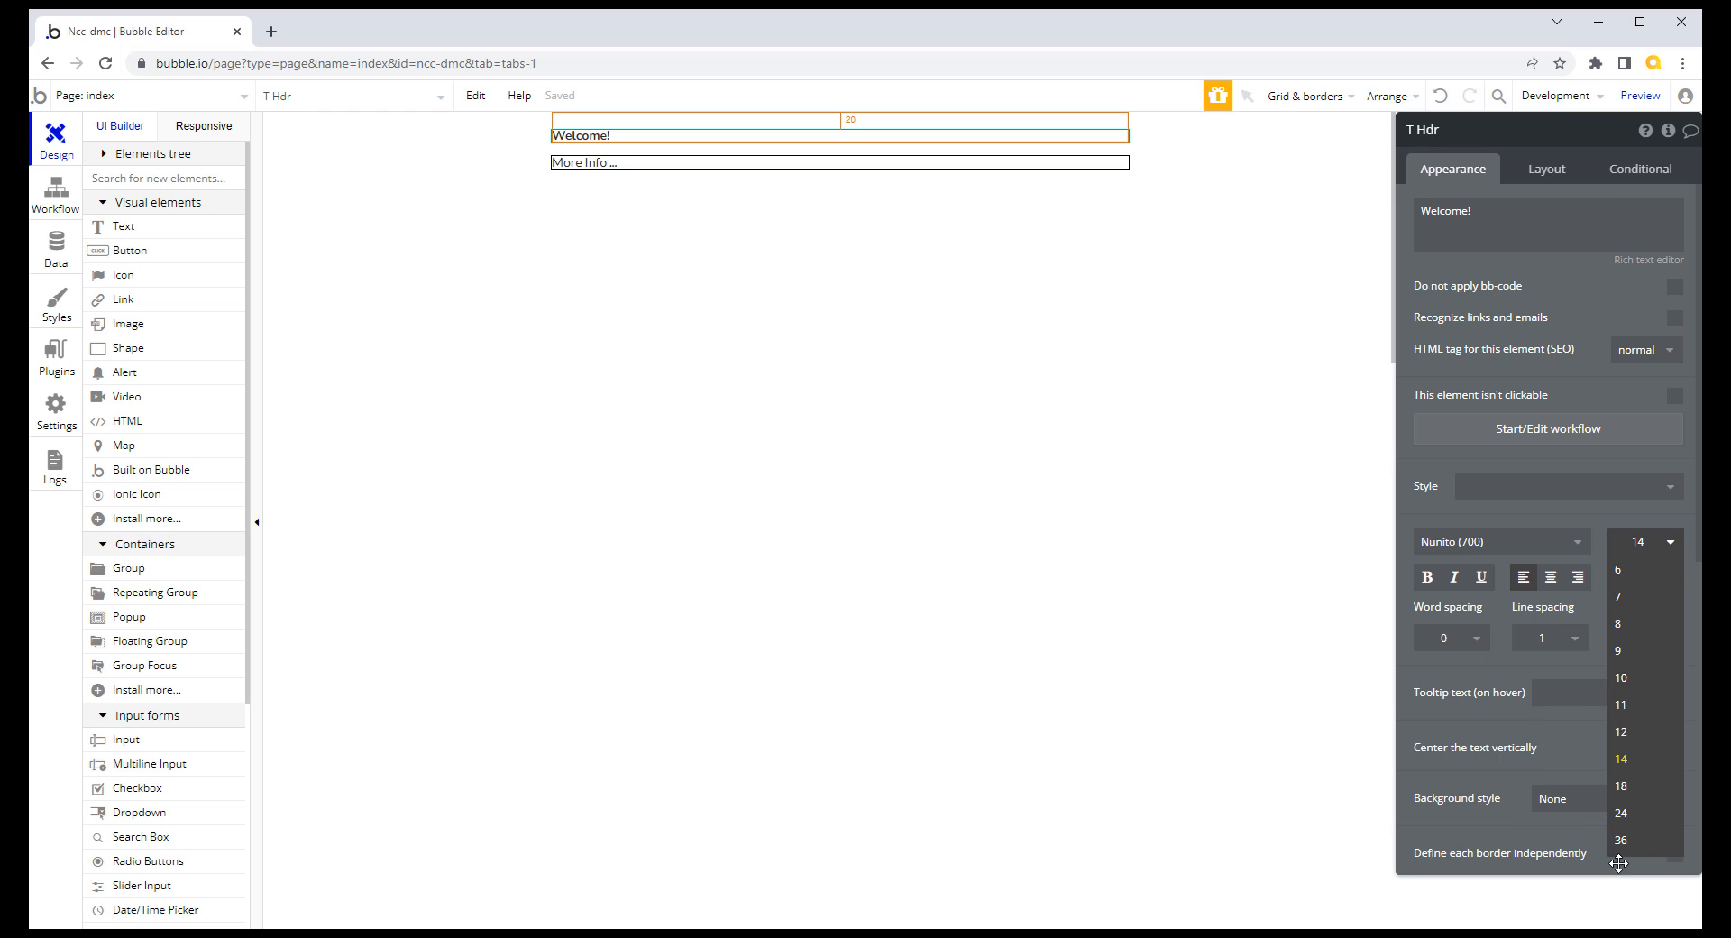
left_click(1629, 816)
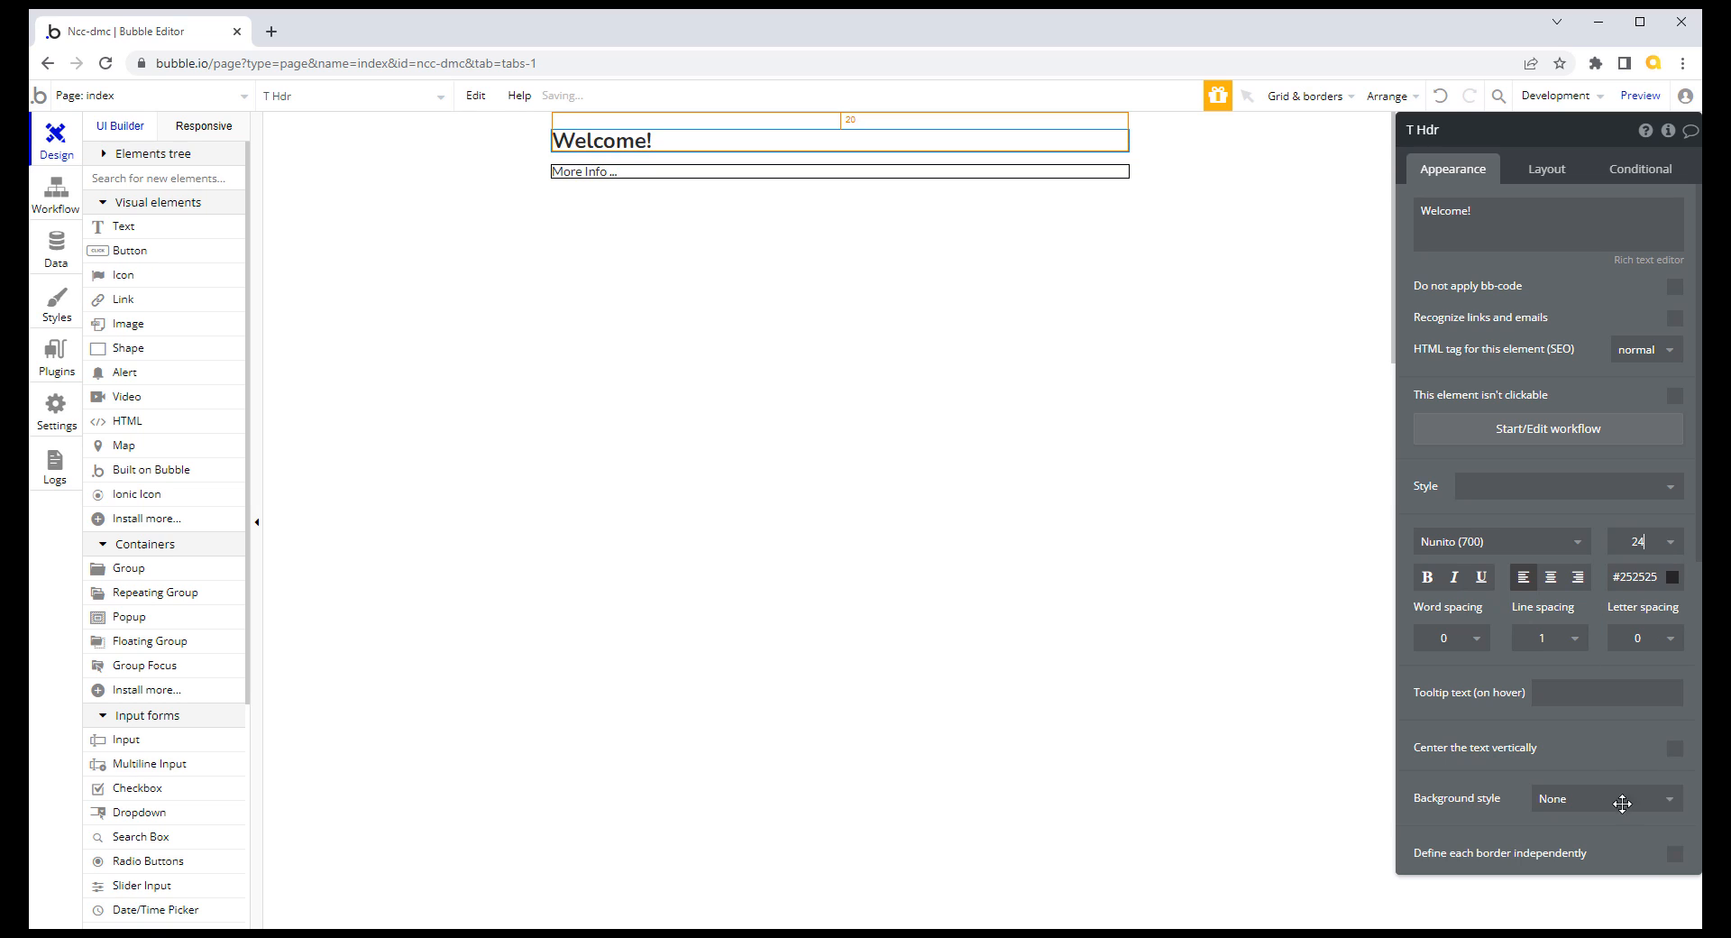
left_click(1551, 578)
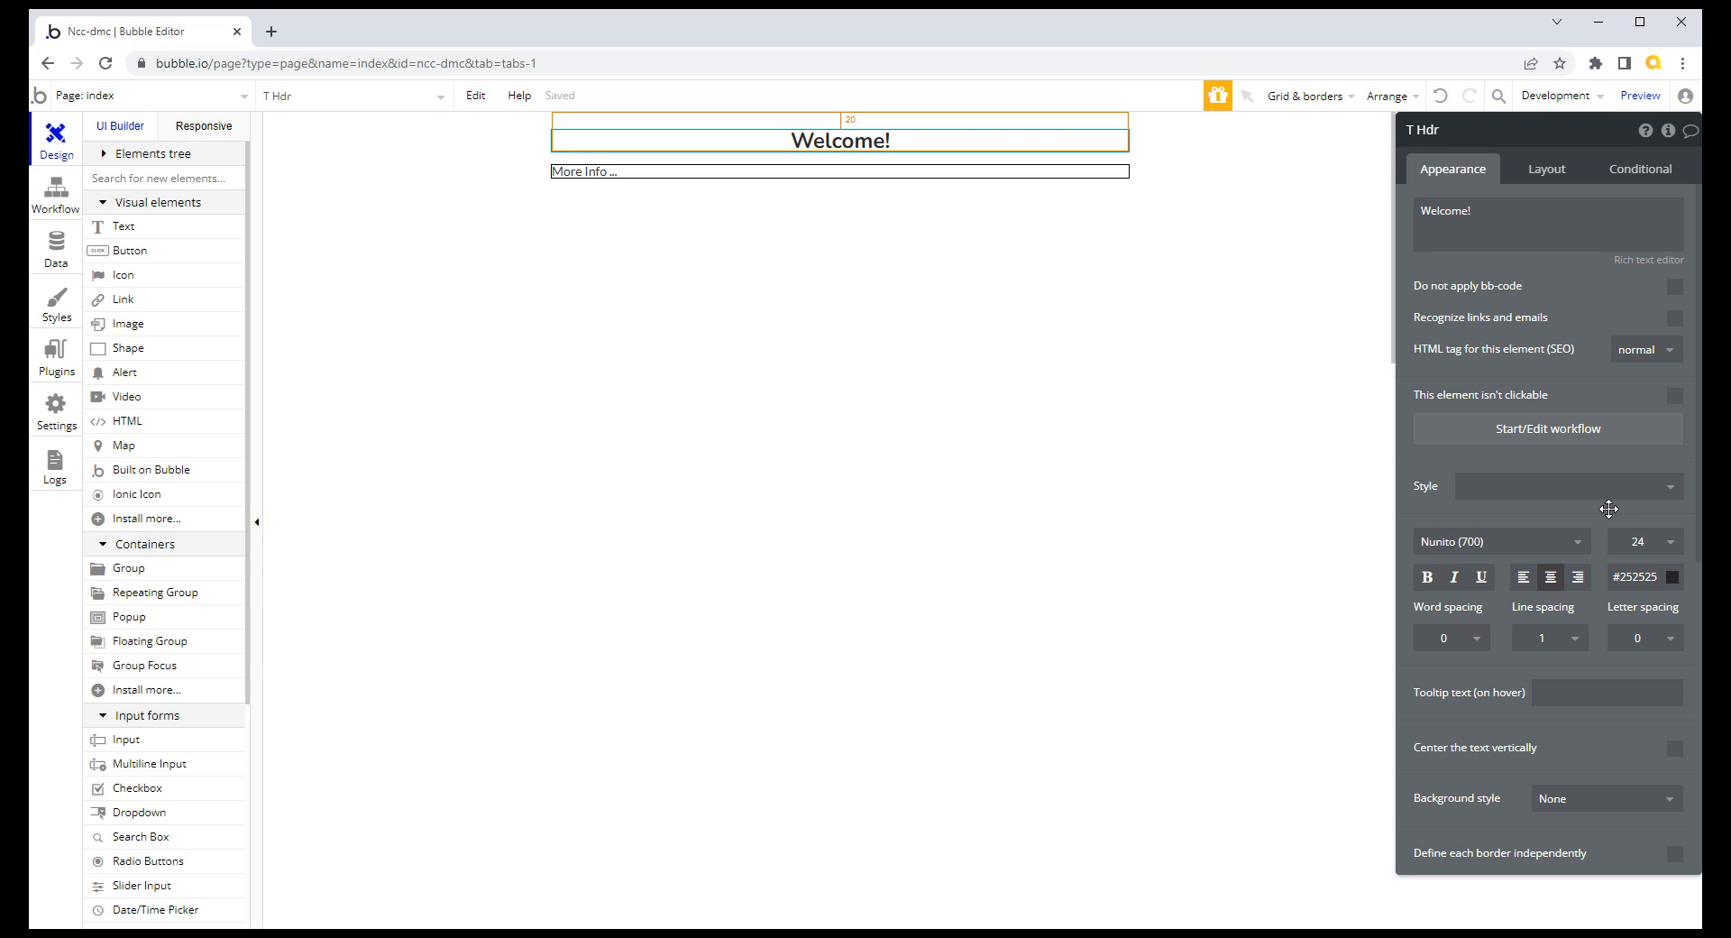
Step: Create a new text style named Hdr-Text-Center based on the T Hdr element's formatting
left_click(1670, 488)
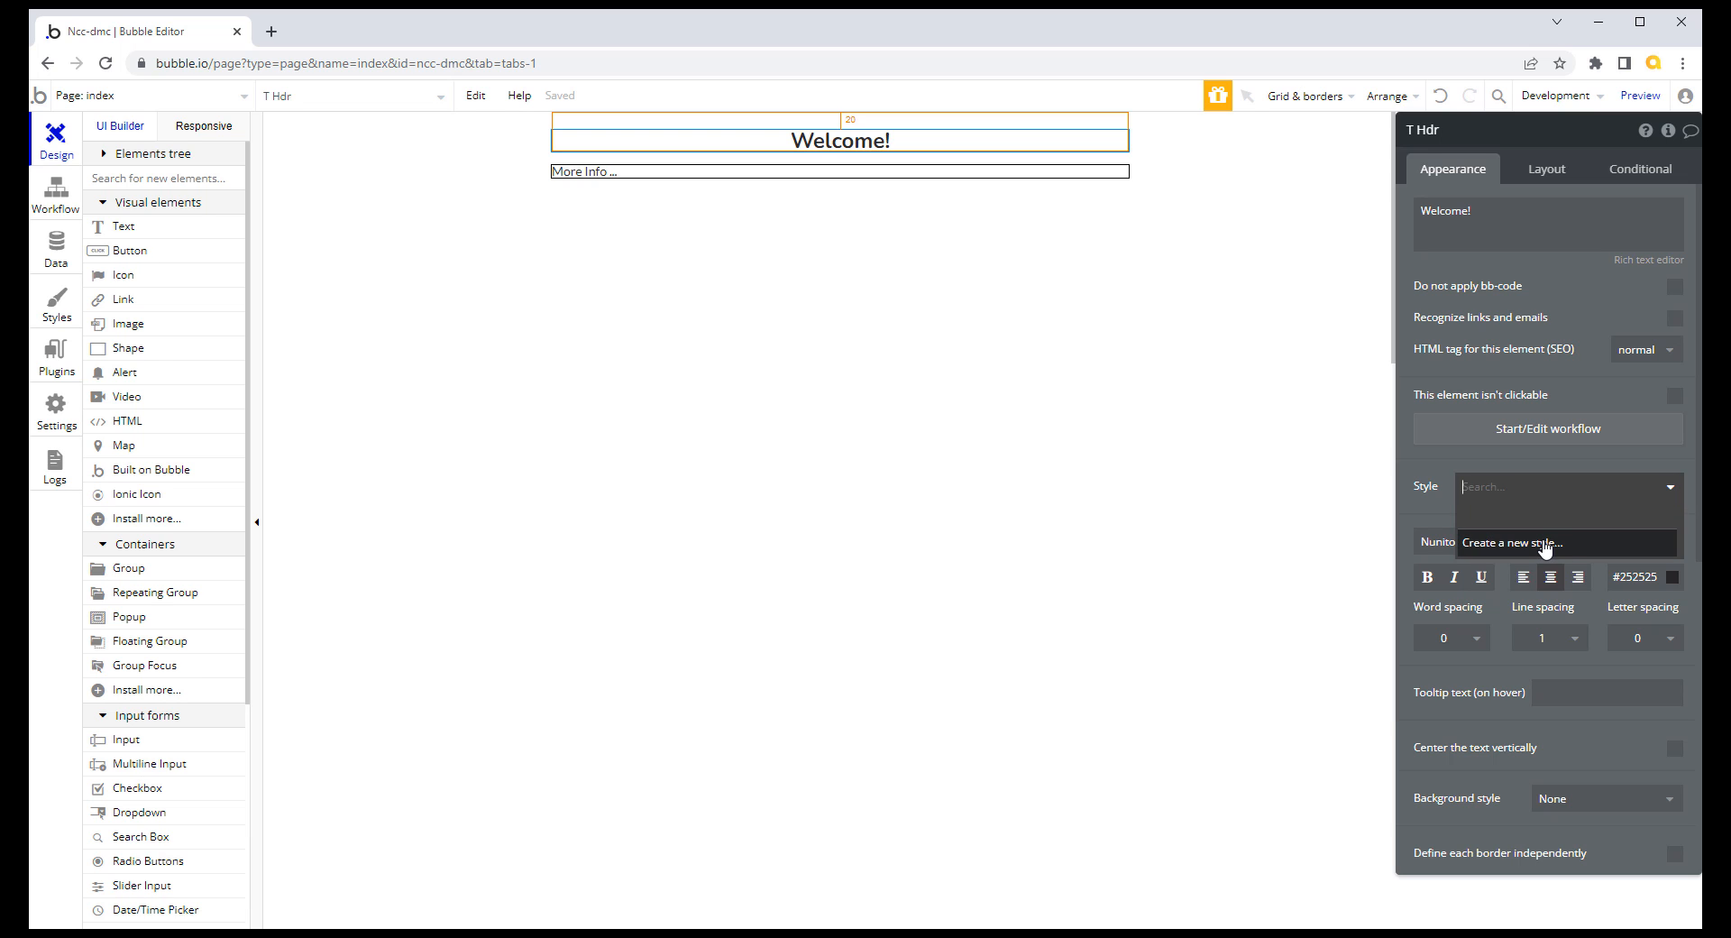
left_click(1545, 545)
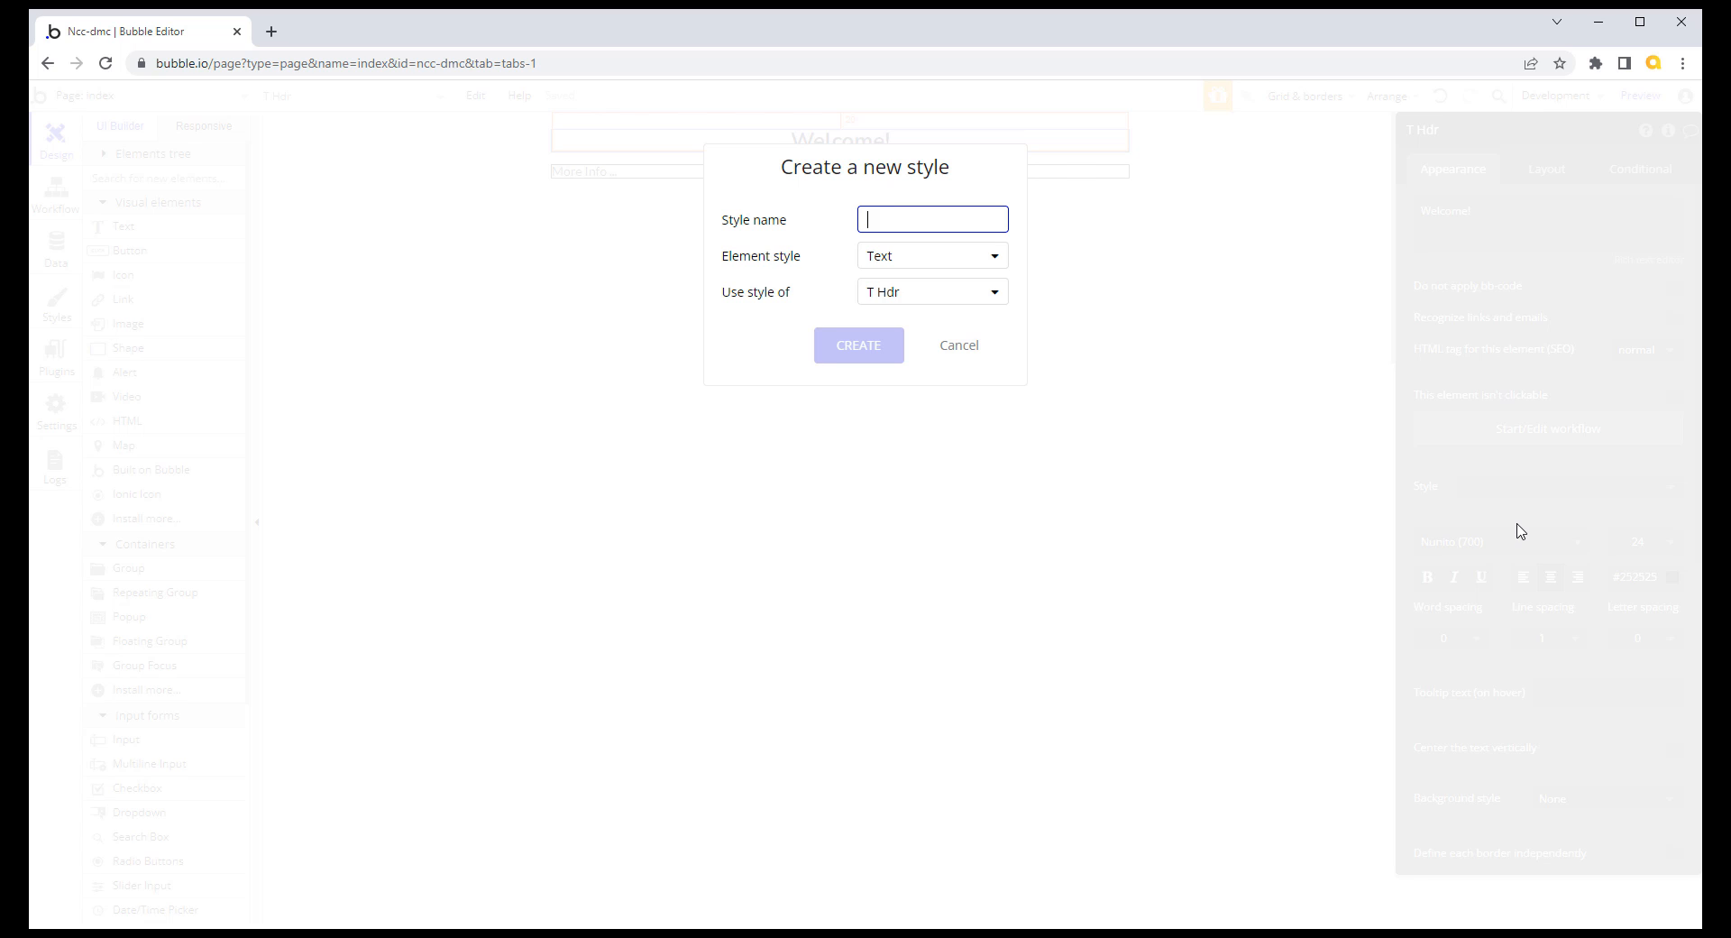
type("Std")
key("BackSpace")
type("Hdr-Text-Center")
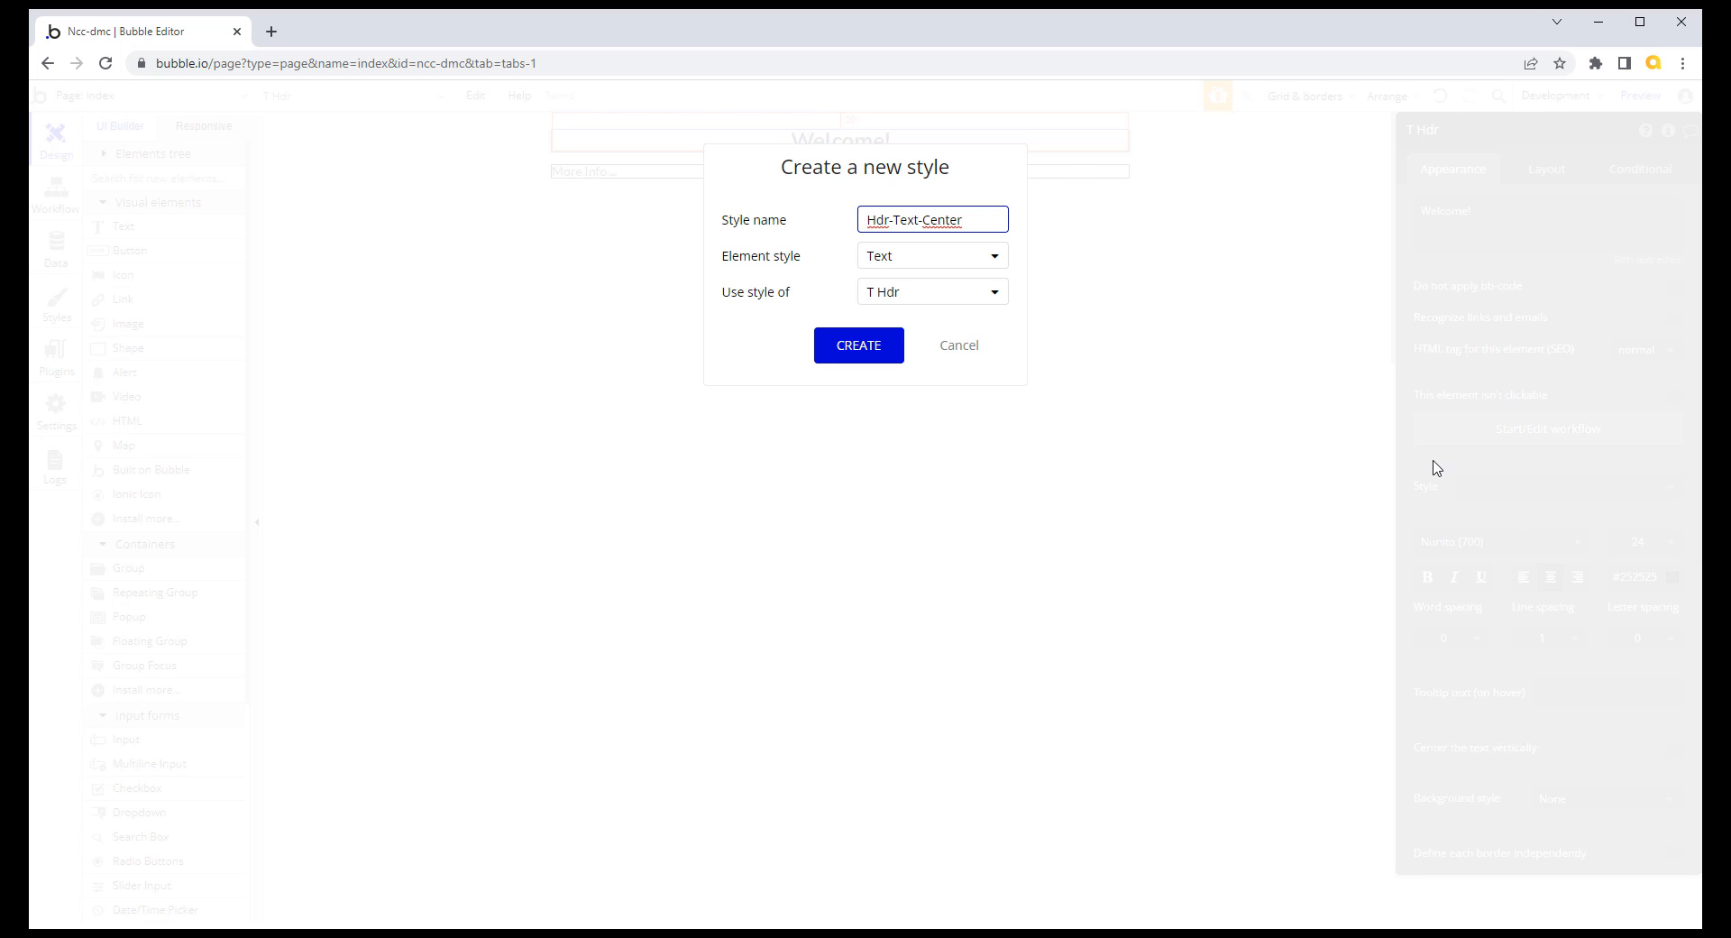
left_click(866, 352)
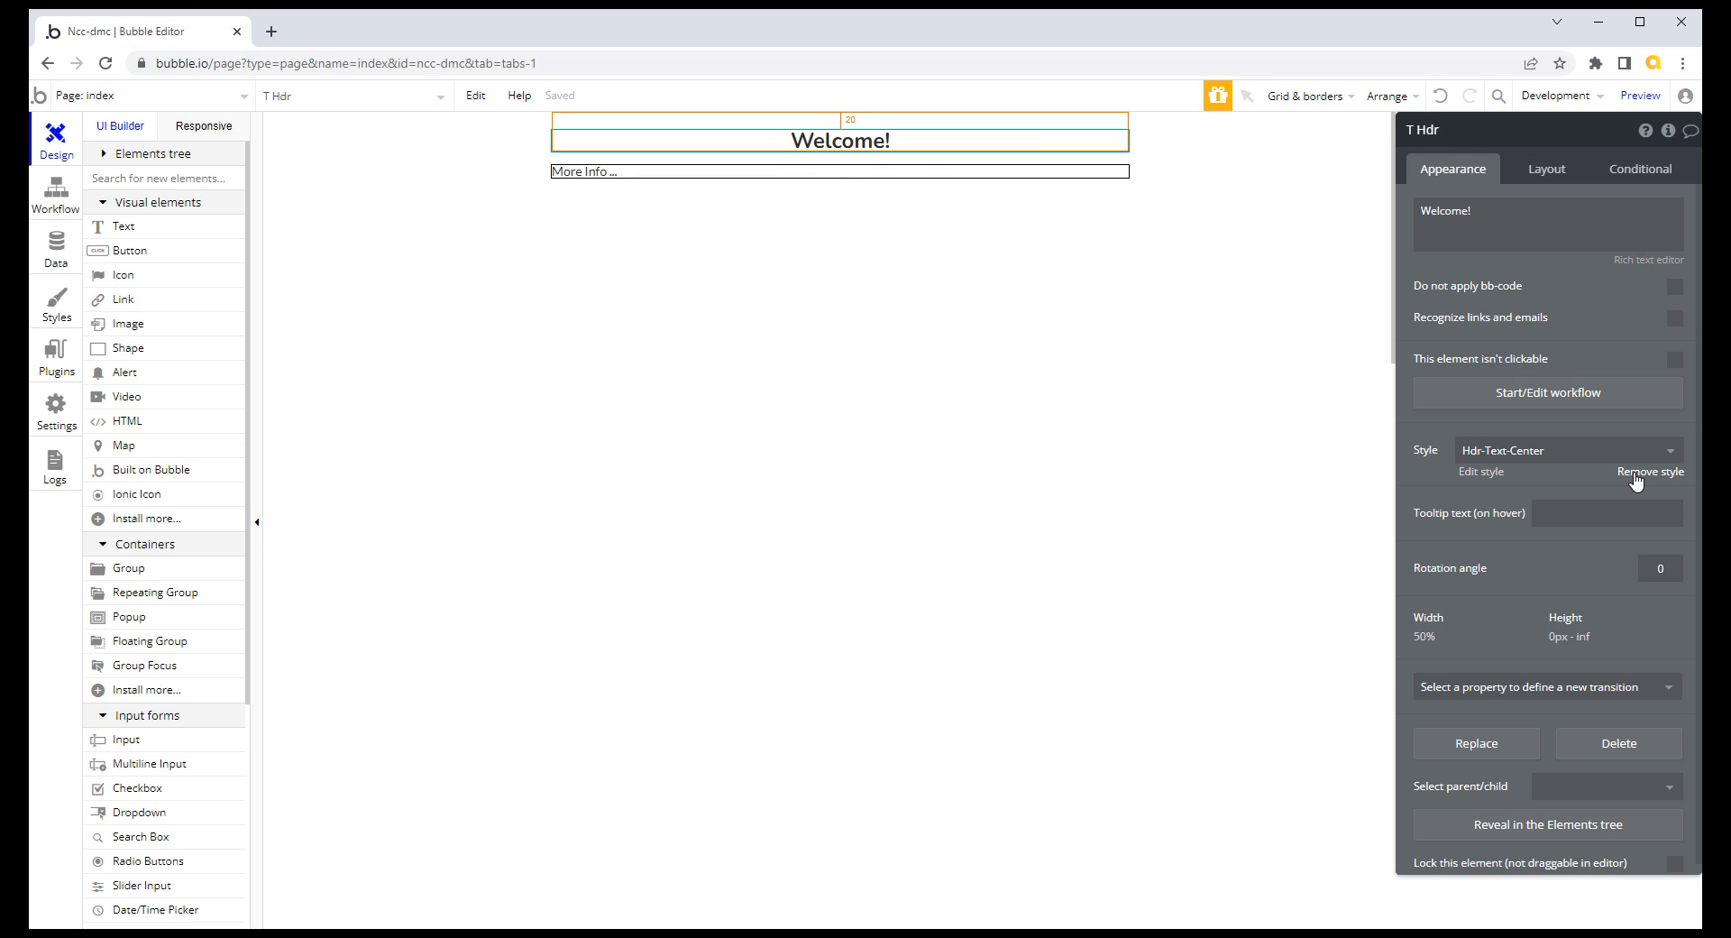
Step: Change the font of the T Line text to Nunito (500)
left_click(721, 182)
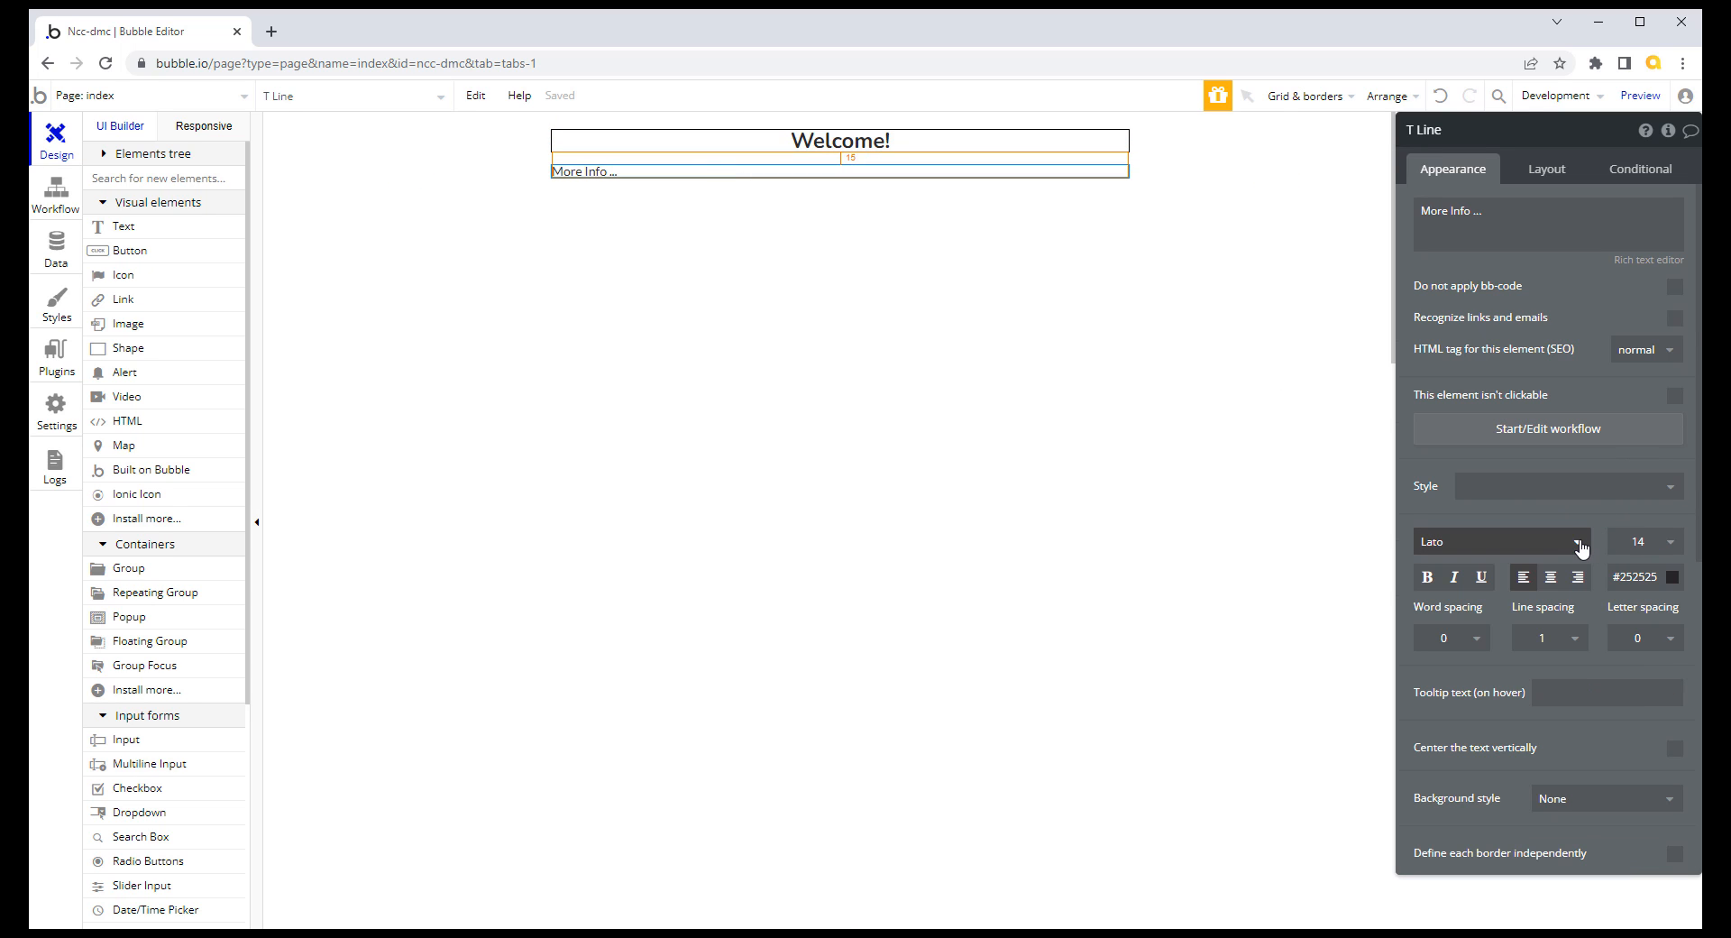
left_click(1580, 542)
type("nun")
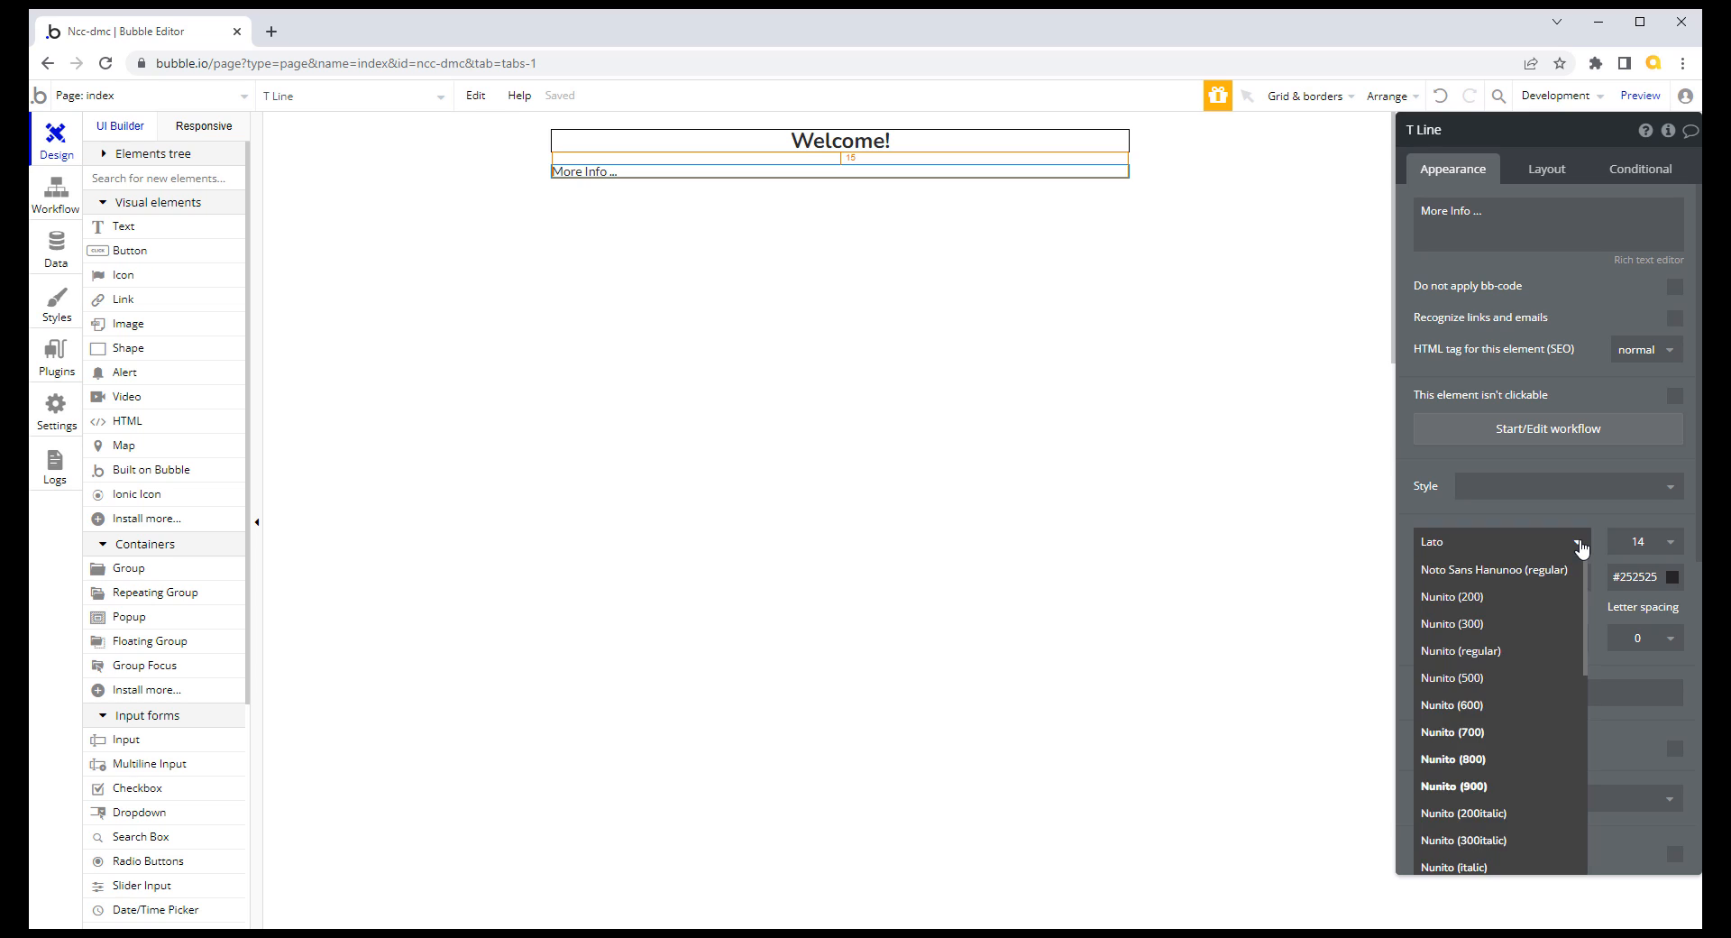
left_click(1585, 582)
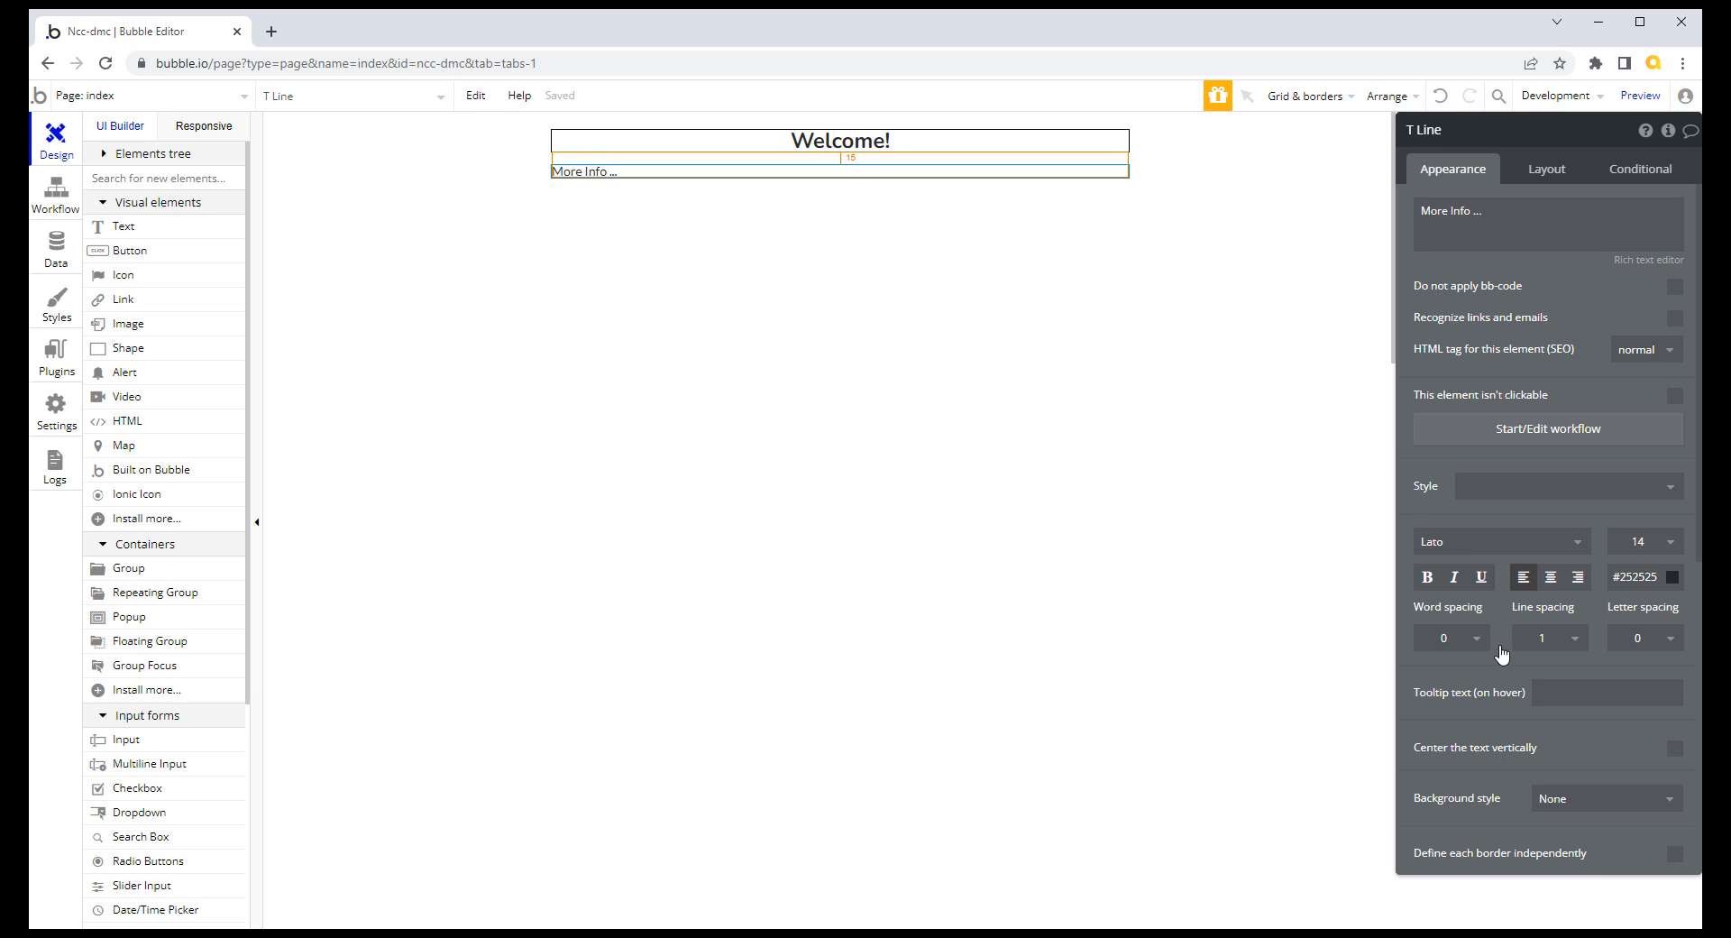
left_click(1563, 544)
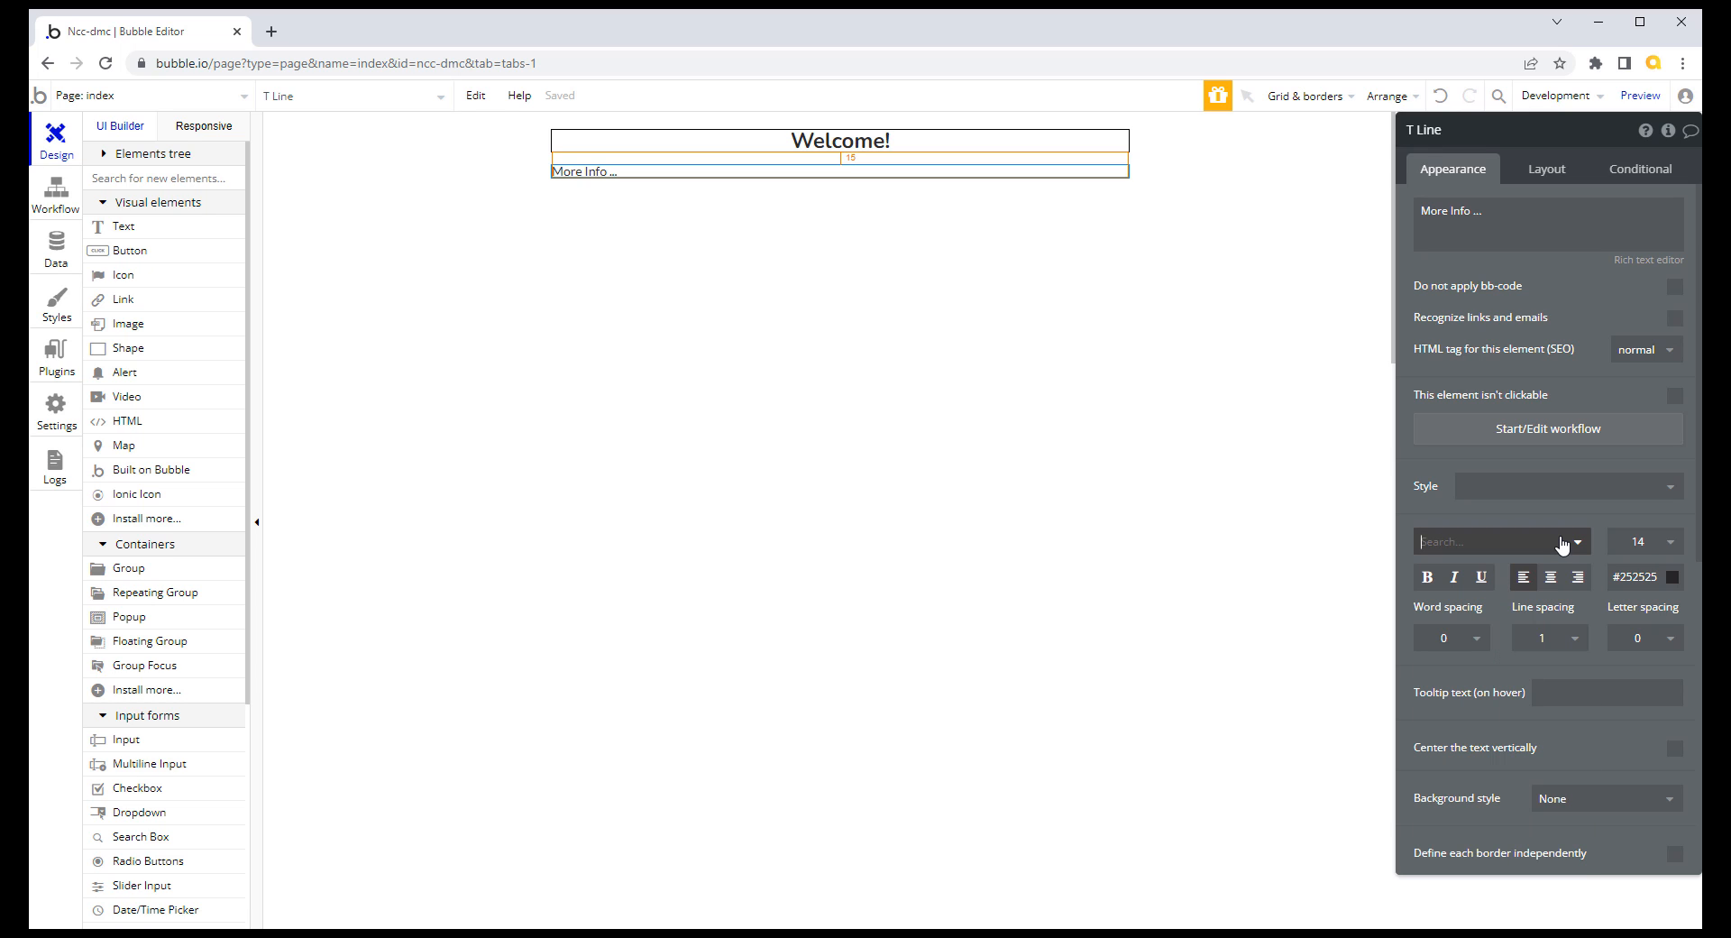
type("nun")
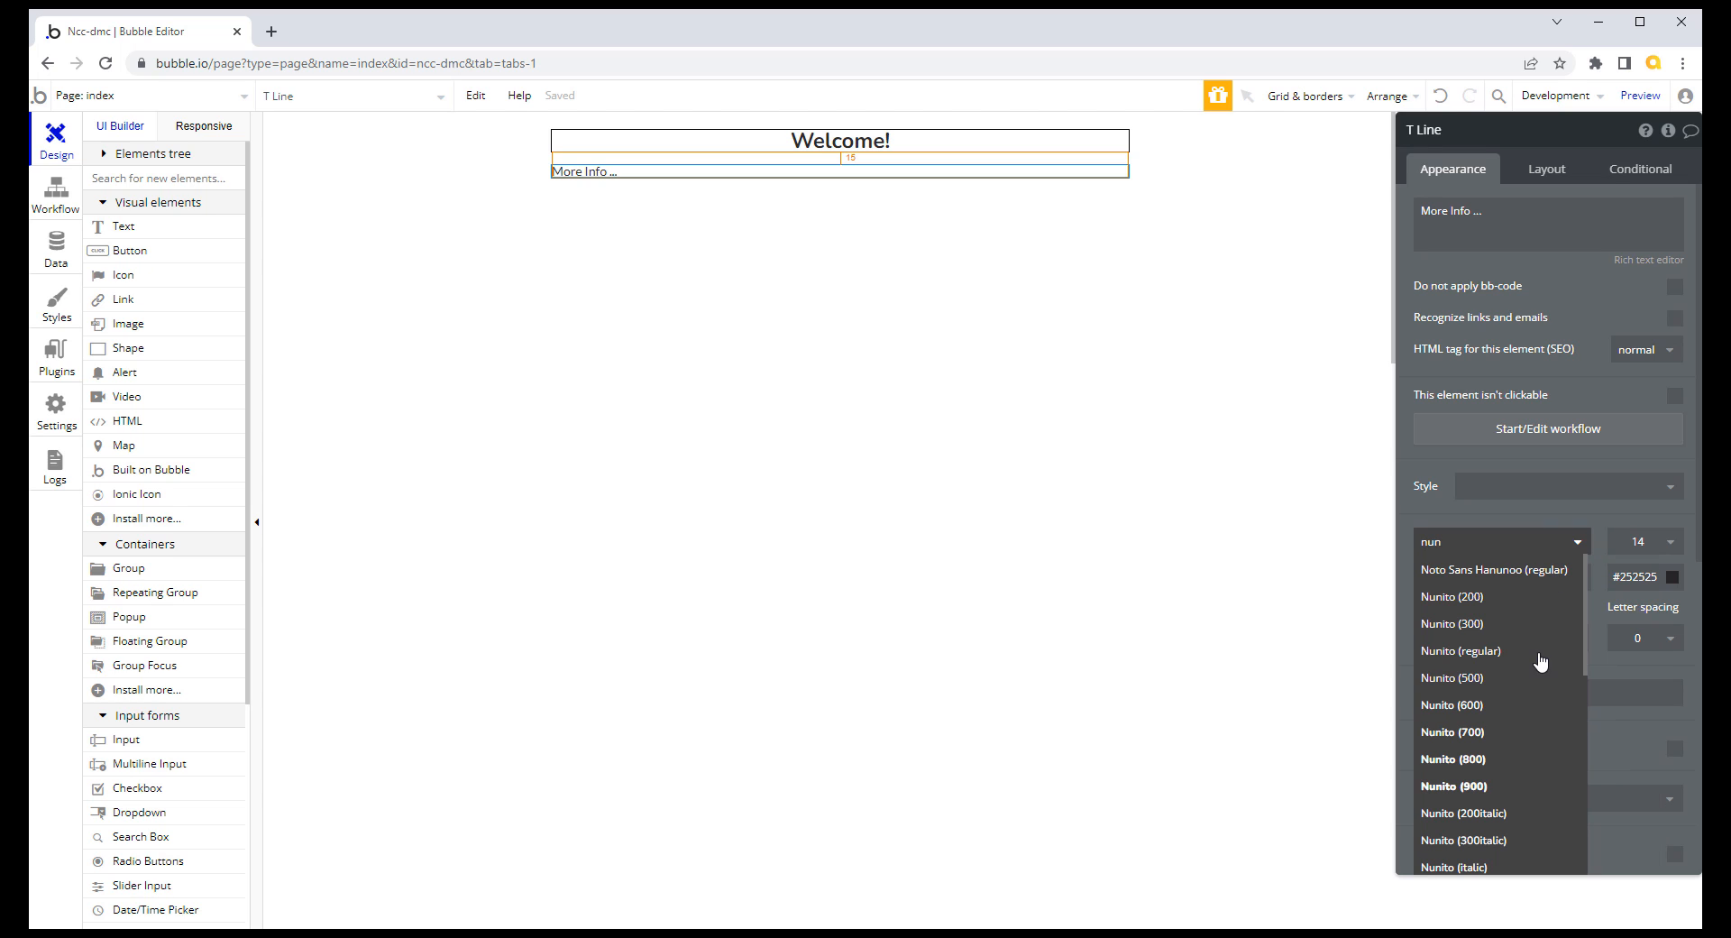
left_click(1493, 689)
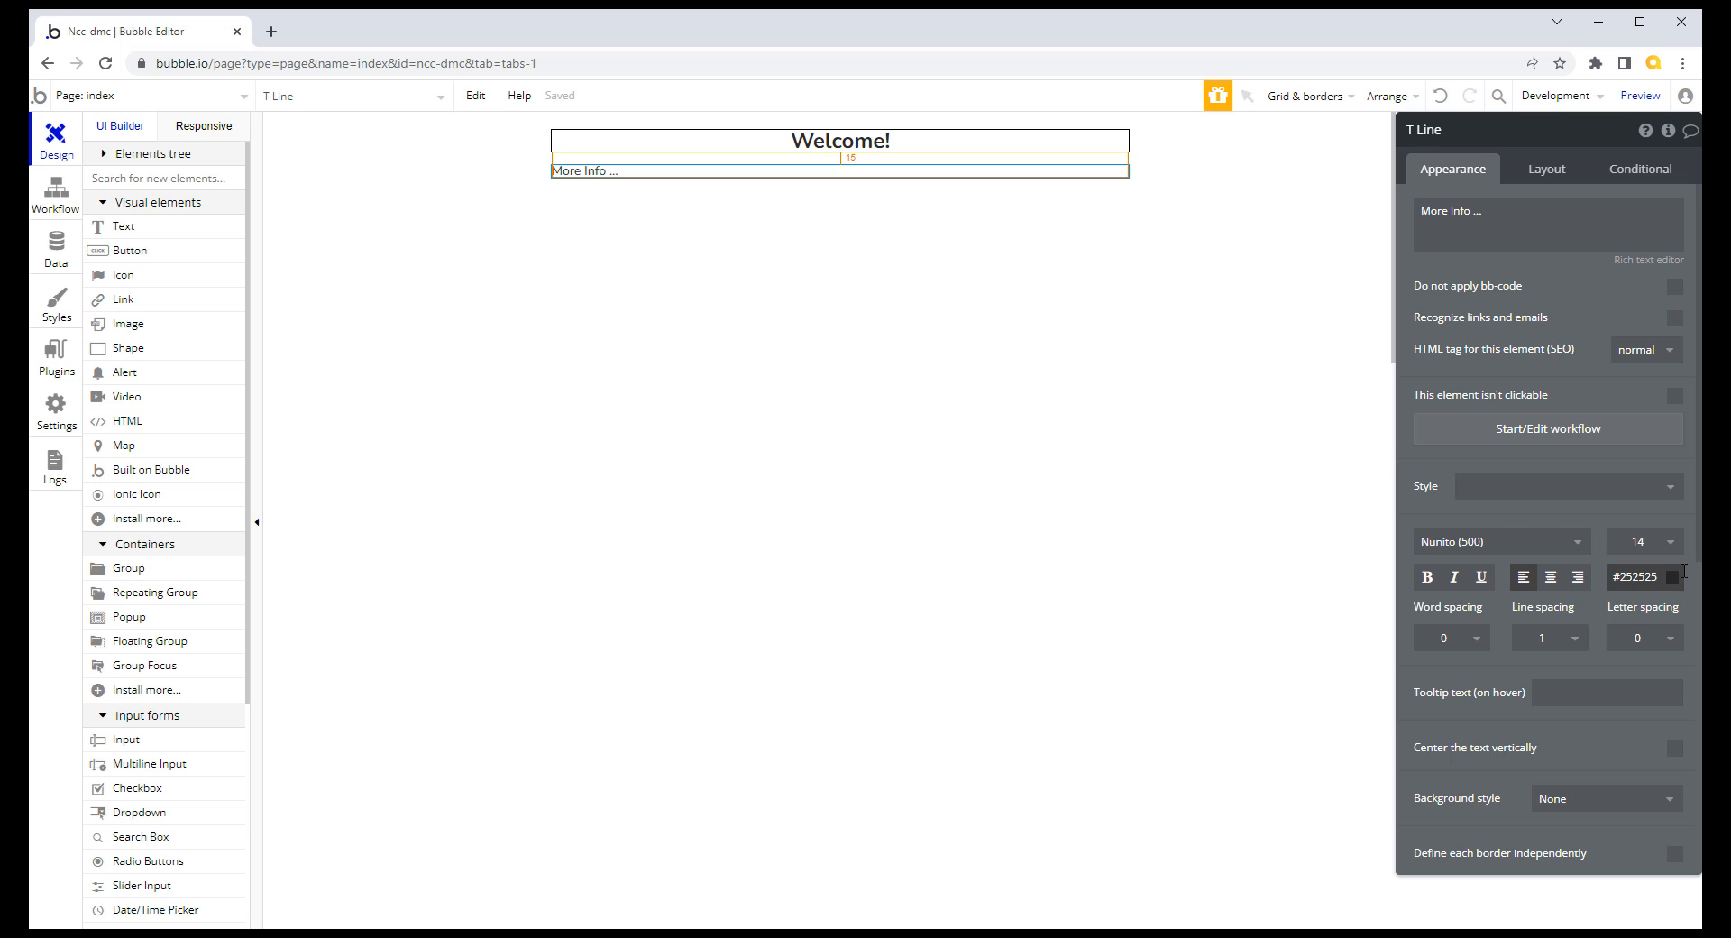
Step: Create a new text style named Std-Text-Left based on the T Line element's formatting
left_click(1670, 487)
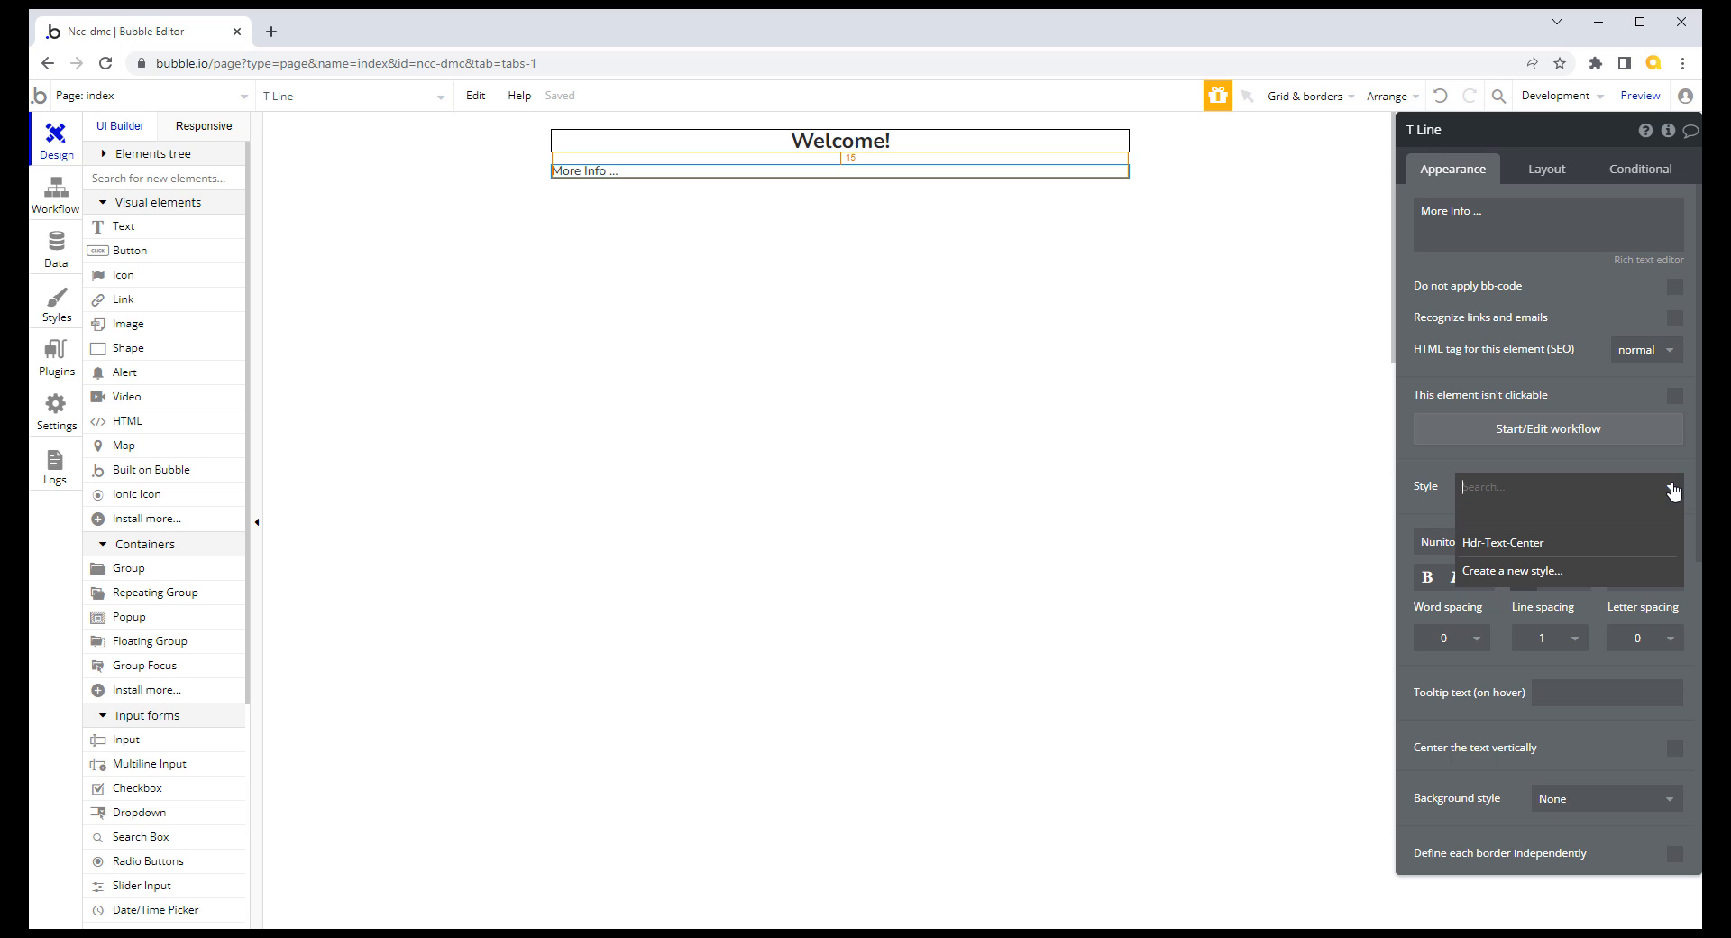
left_click(1525, 572)
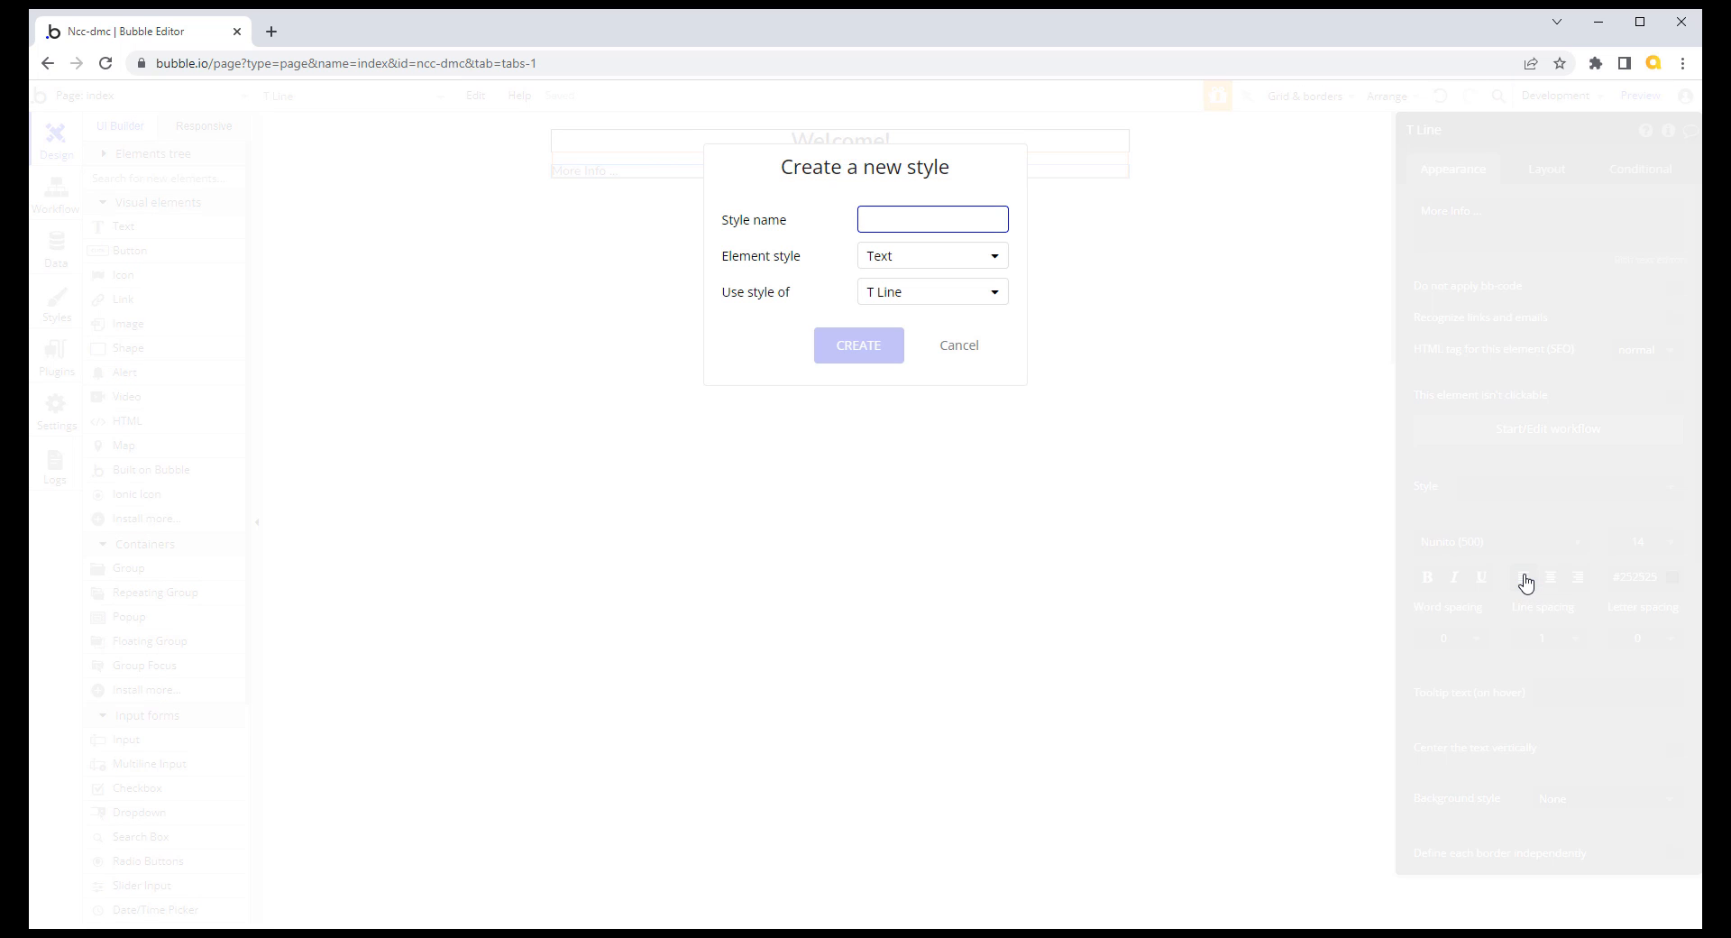
type("Std_")
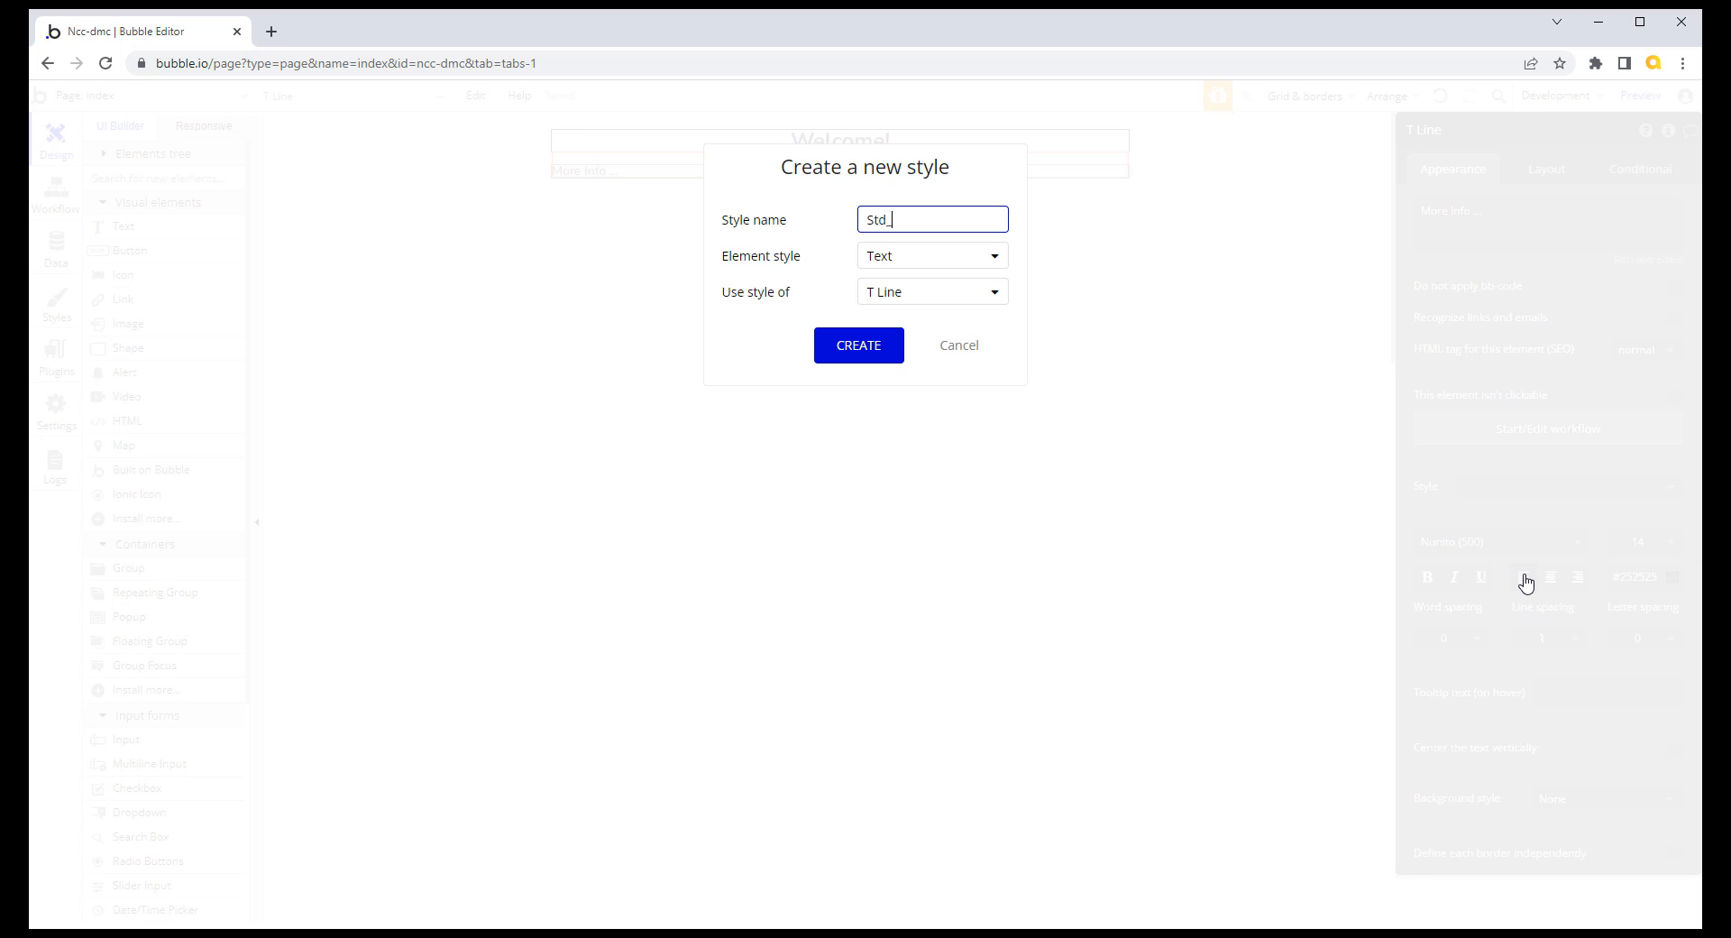
type("Tex")
type("Te")
type("xt-Left")
left_click(831, 347)
Step: Remove the style from the T Hdr element and assign Hdr-Text-Center to it again
left_click(896, 141)
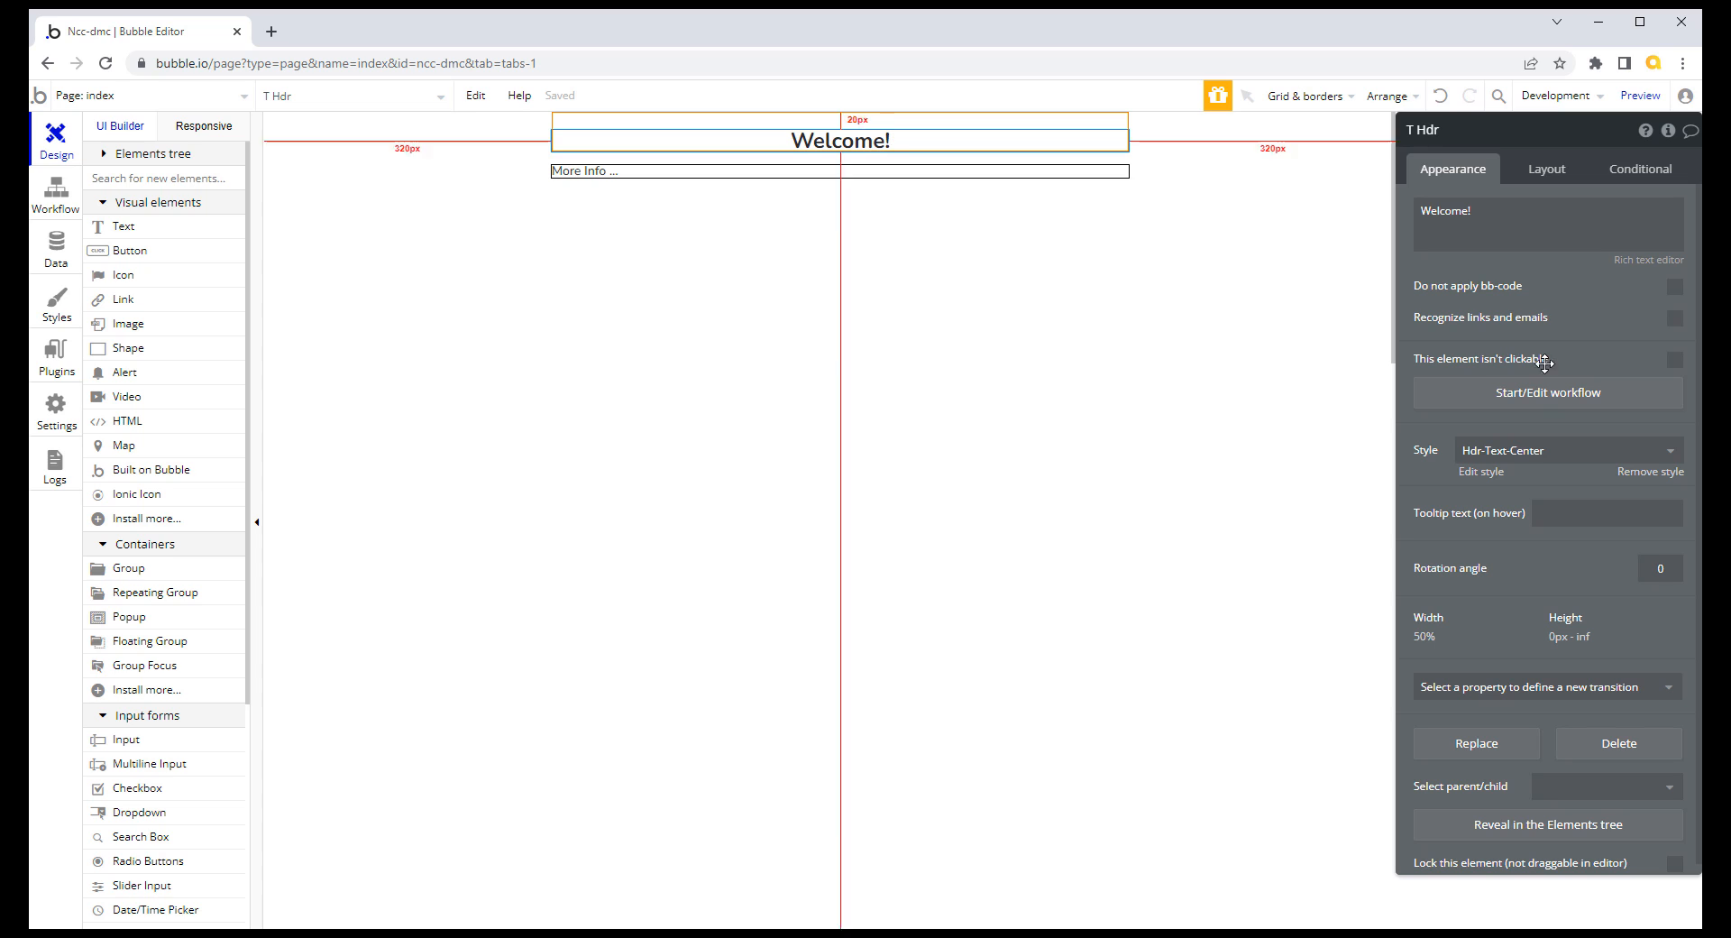
left_click(1643, 478)
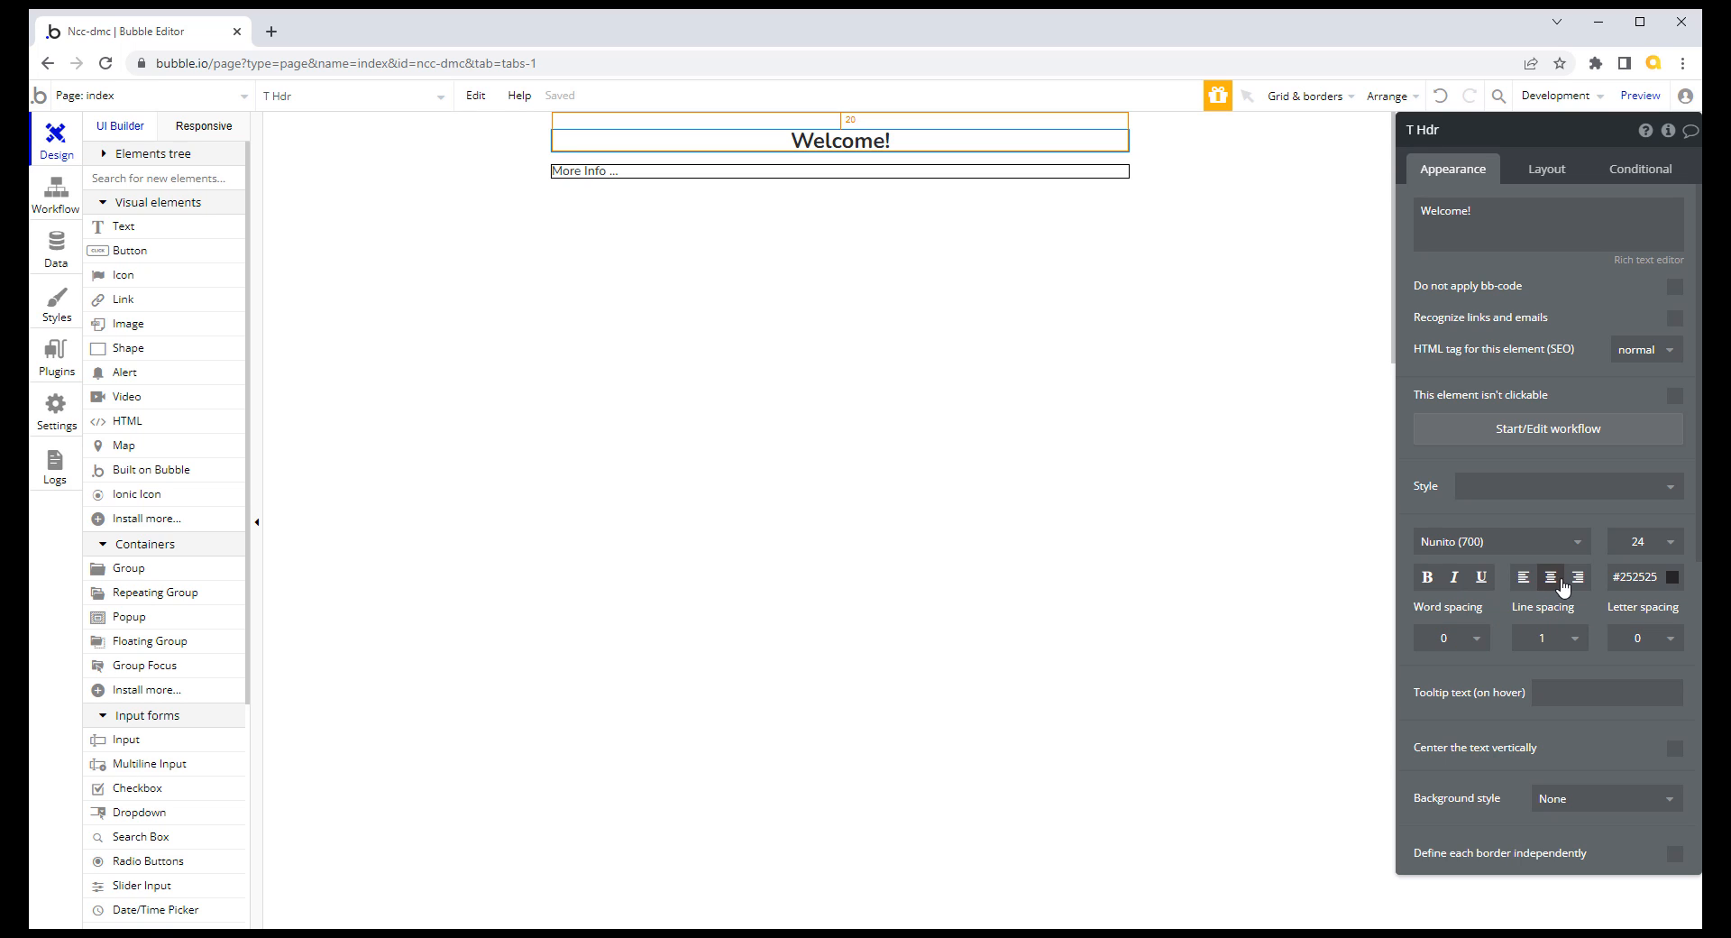
left_click(1670, 493)
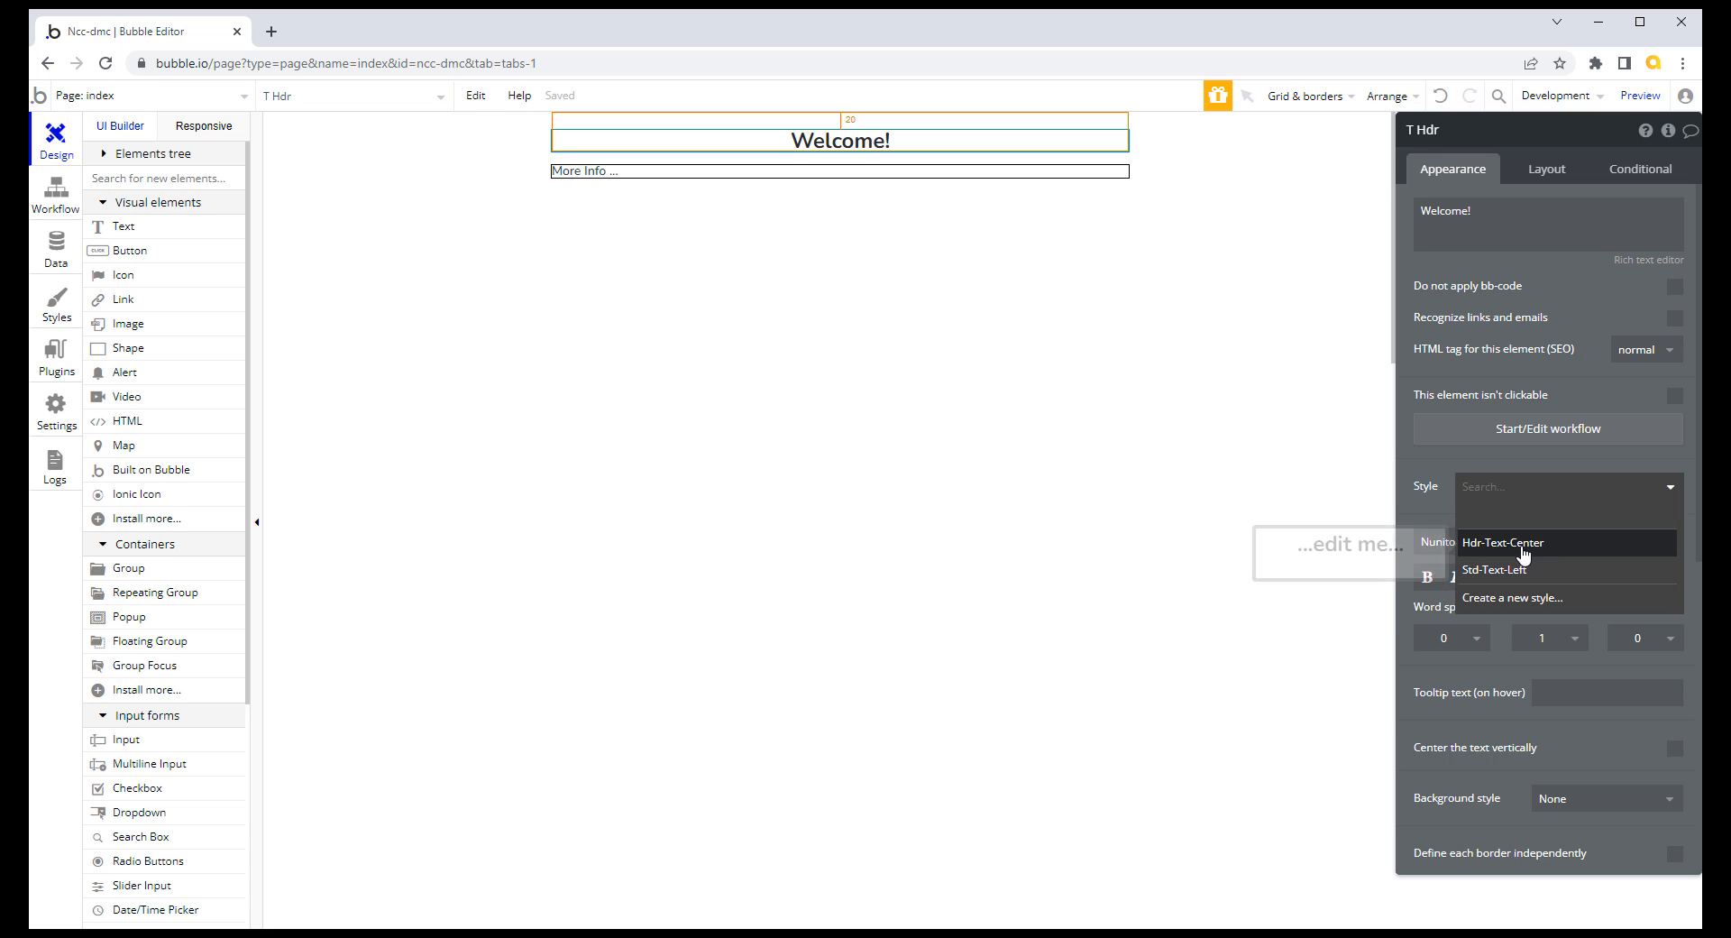
left_click(1522, 550)
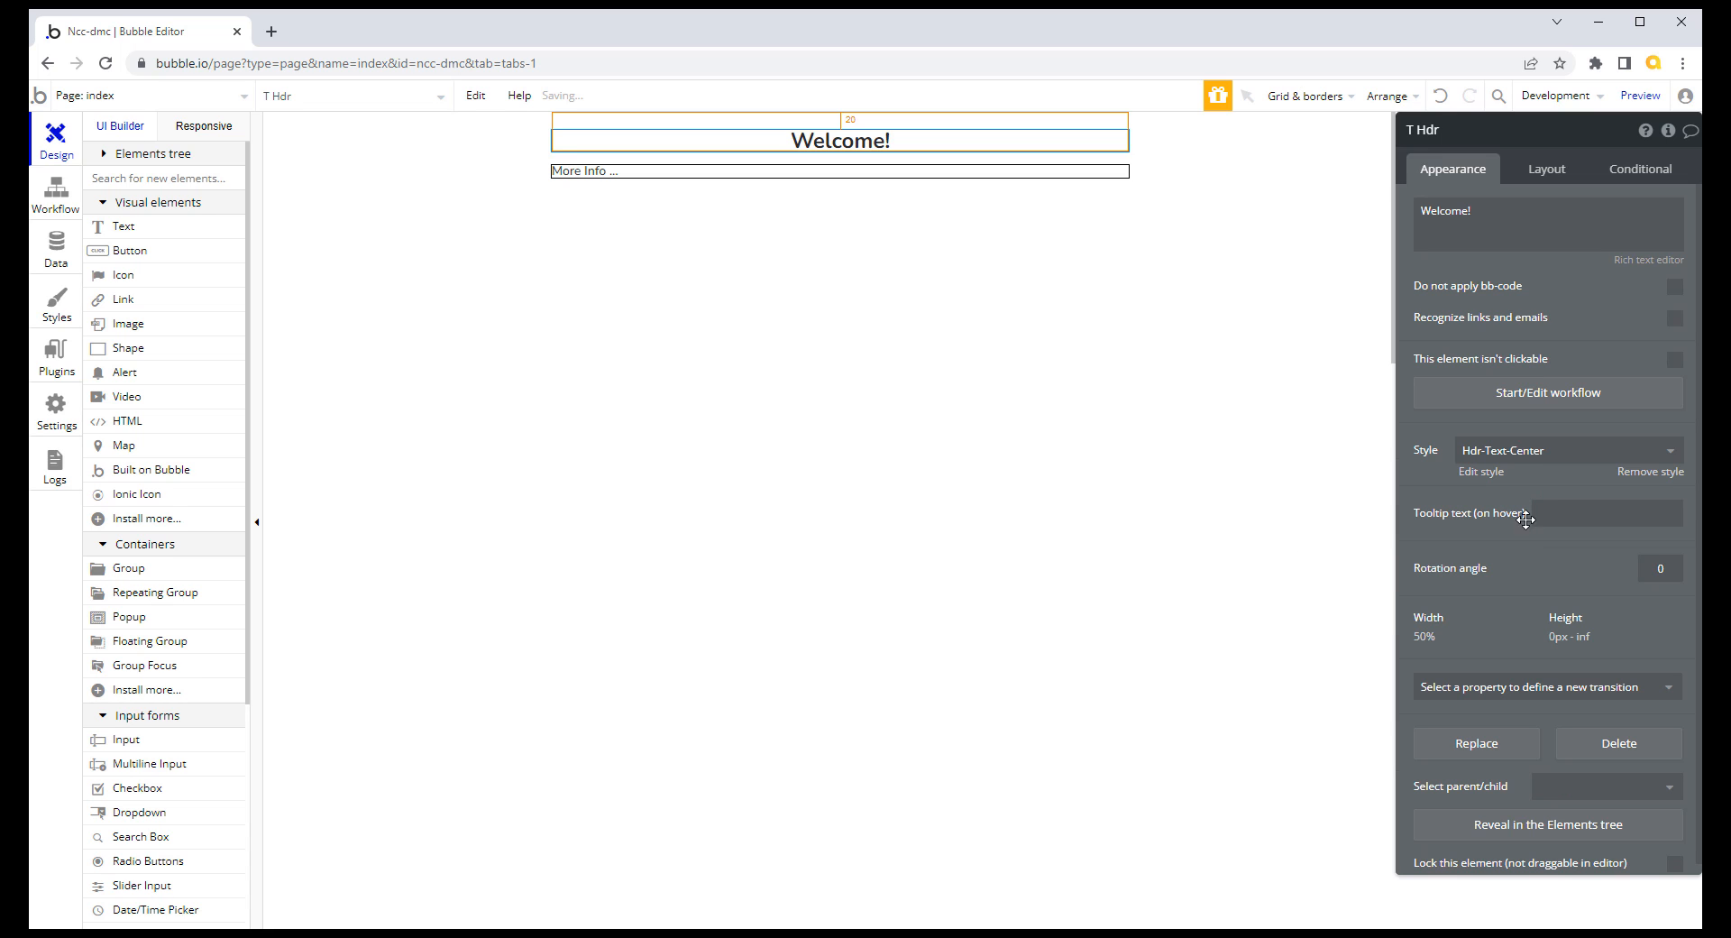
Step: Set the letter spacing of the Hdr-Text-Center style to -1 and return to the index page design
left_click(1482, 471)
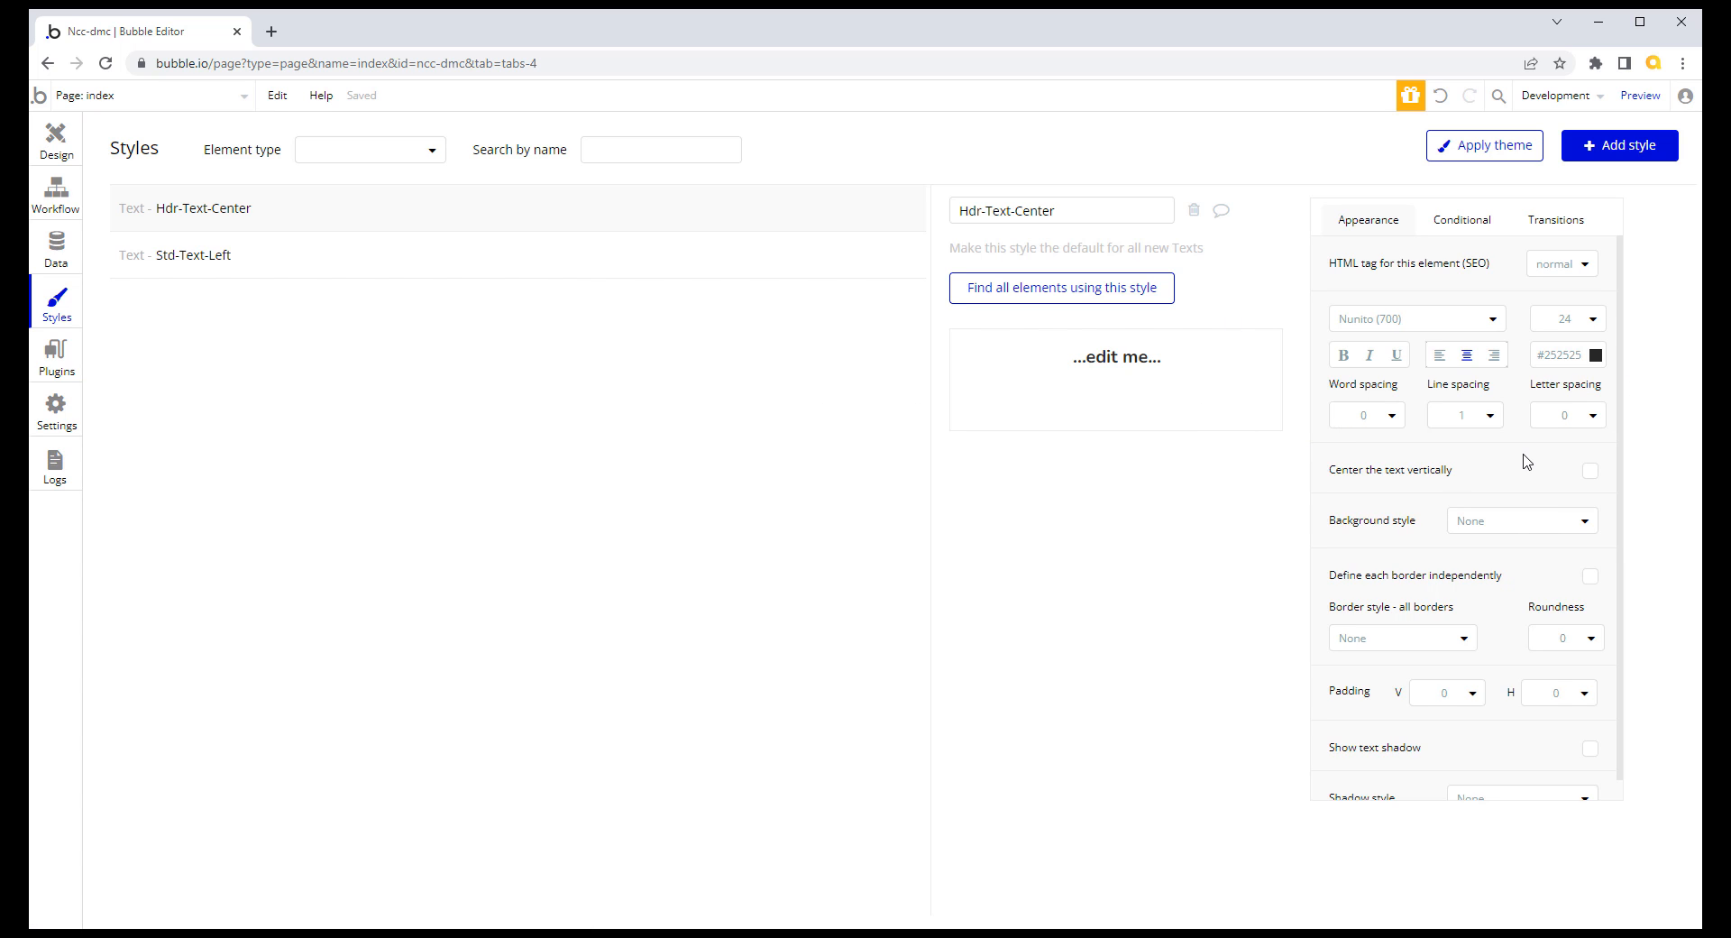
left_click(1598, 420)
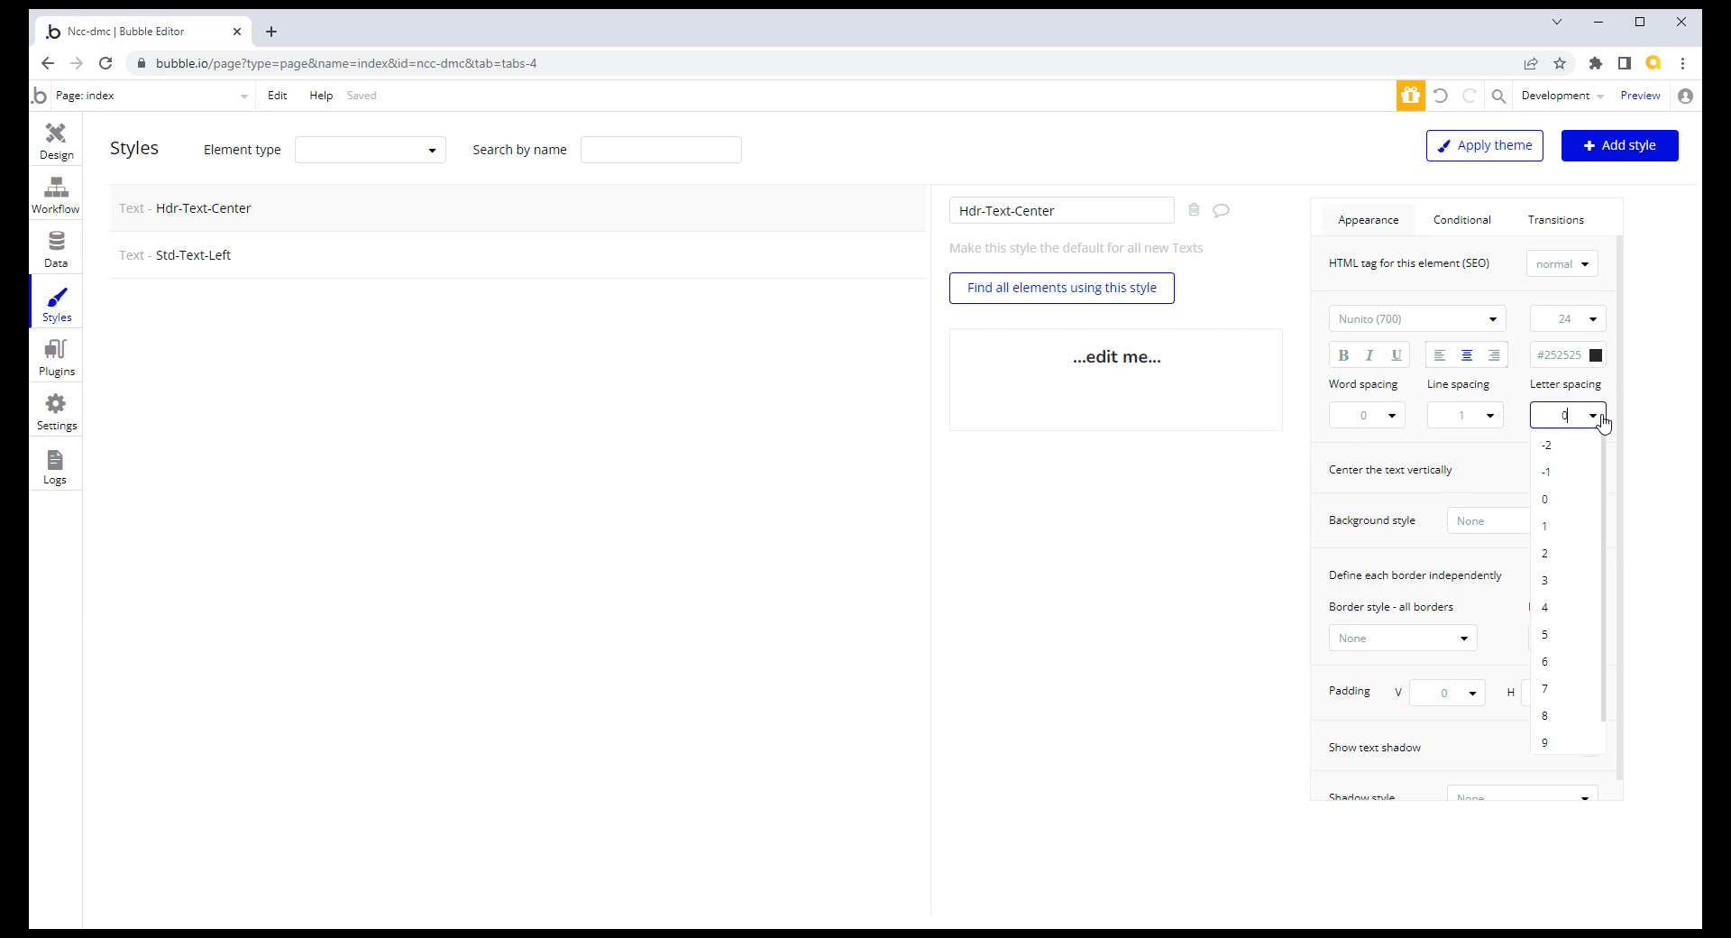
left_click(1550, 478)
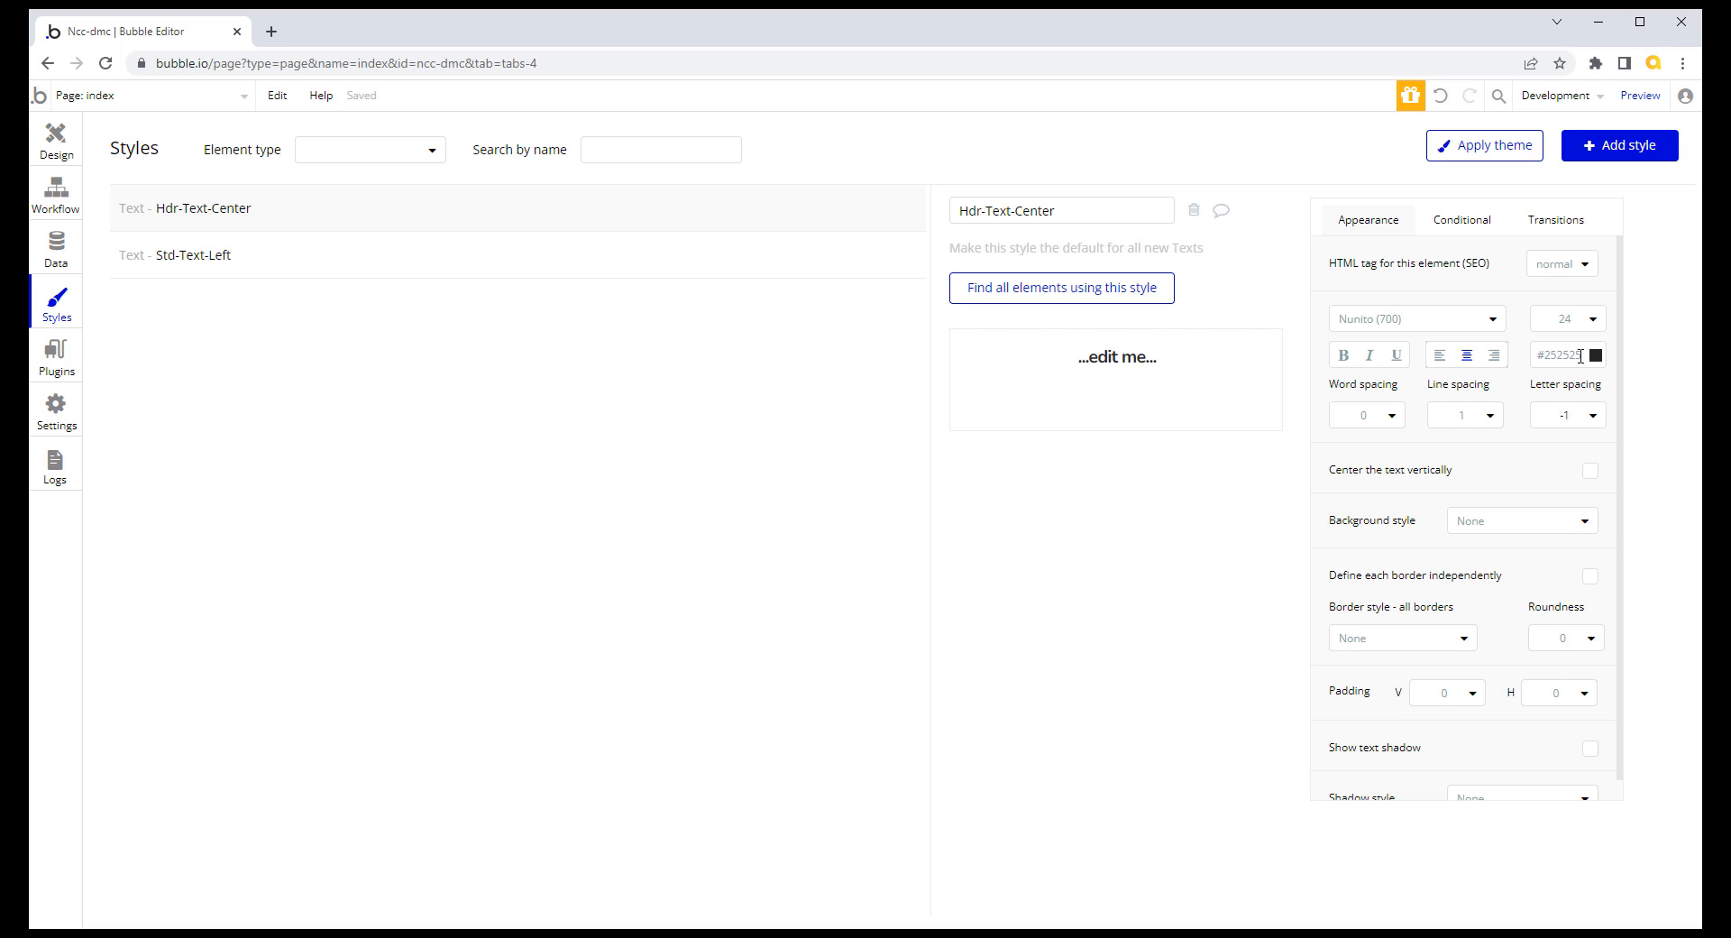
left_click(1540, 356)
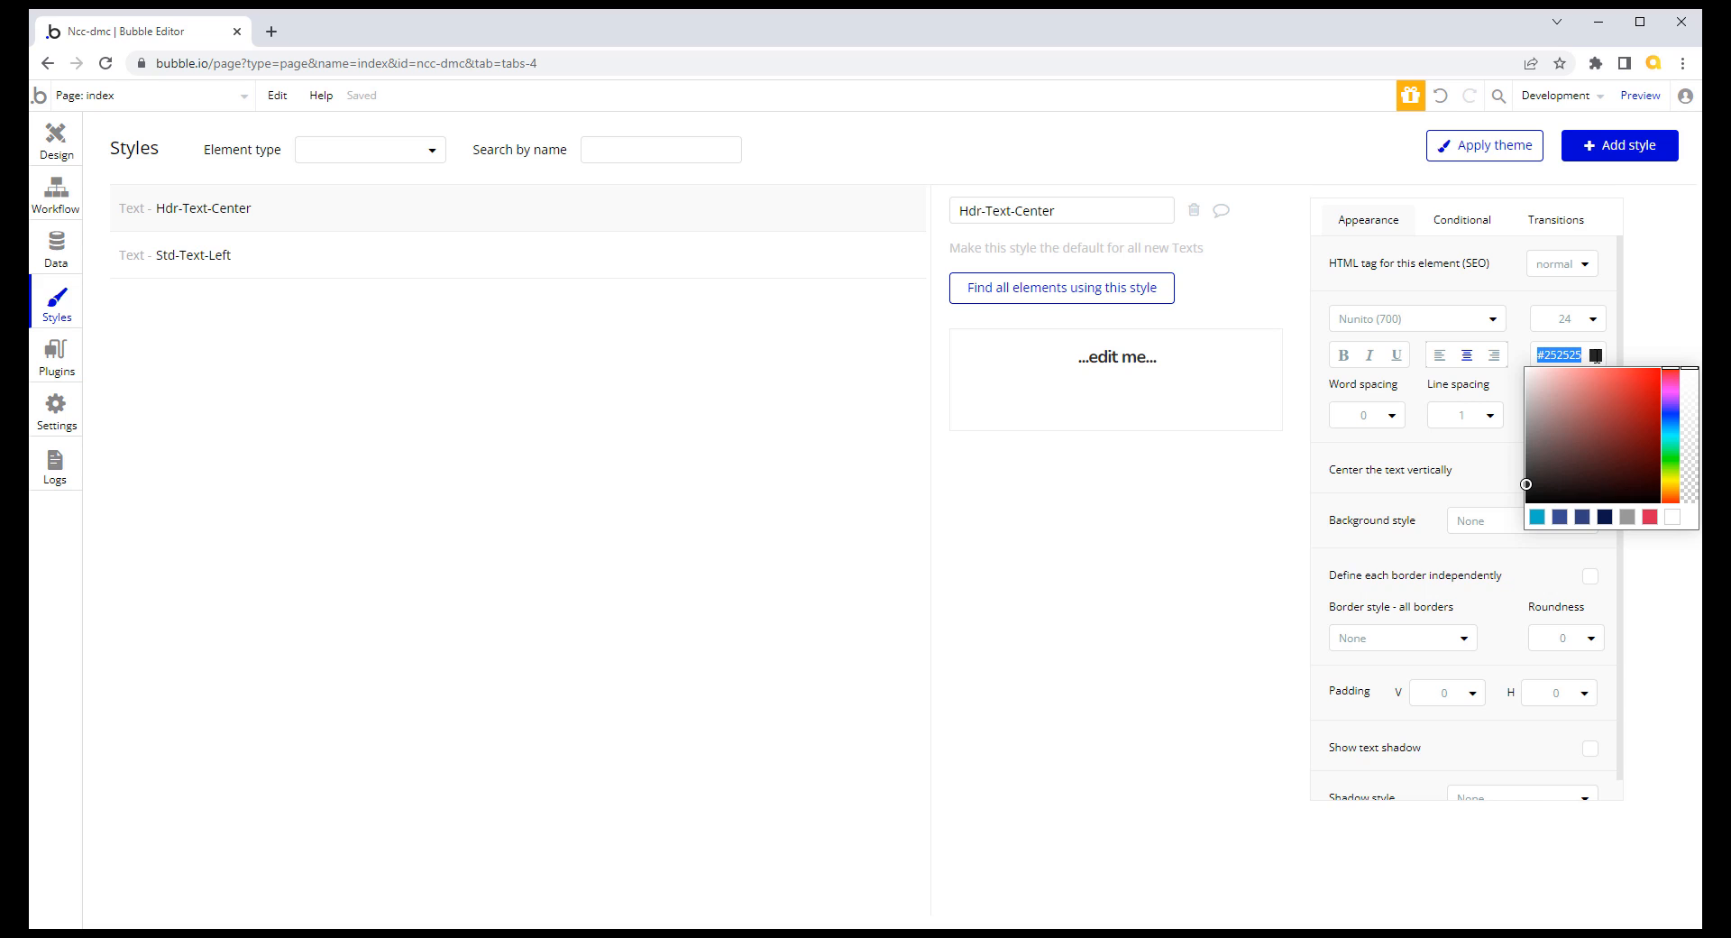
left_click(1646, 338)
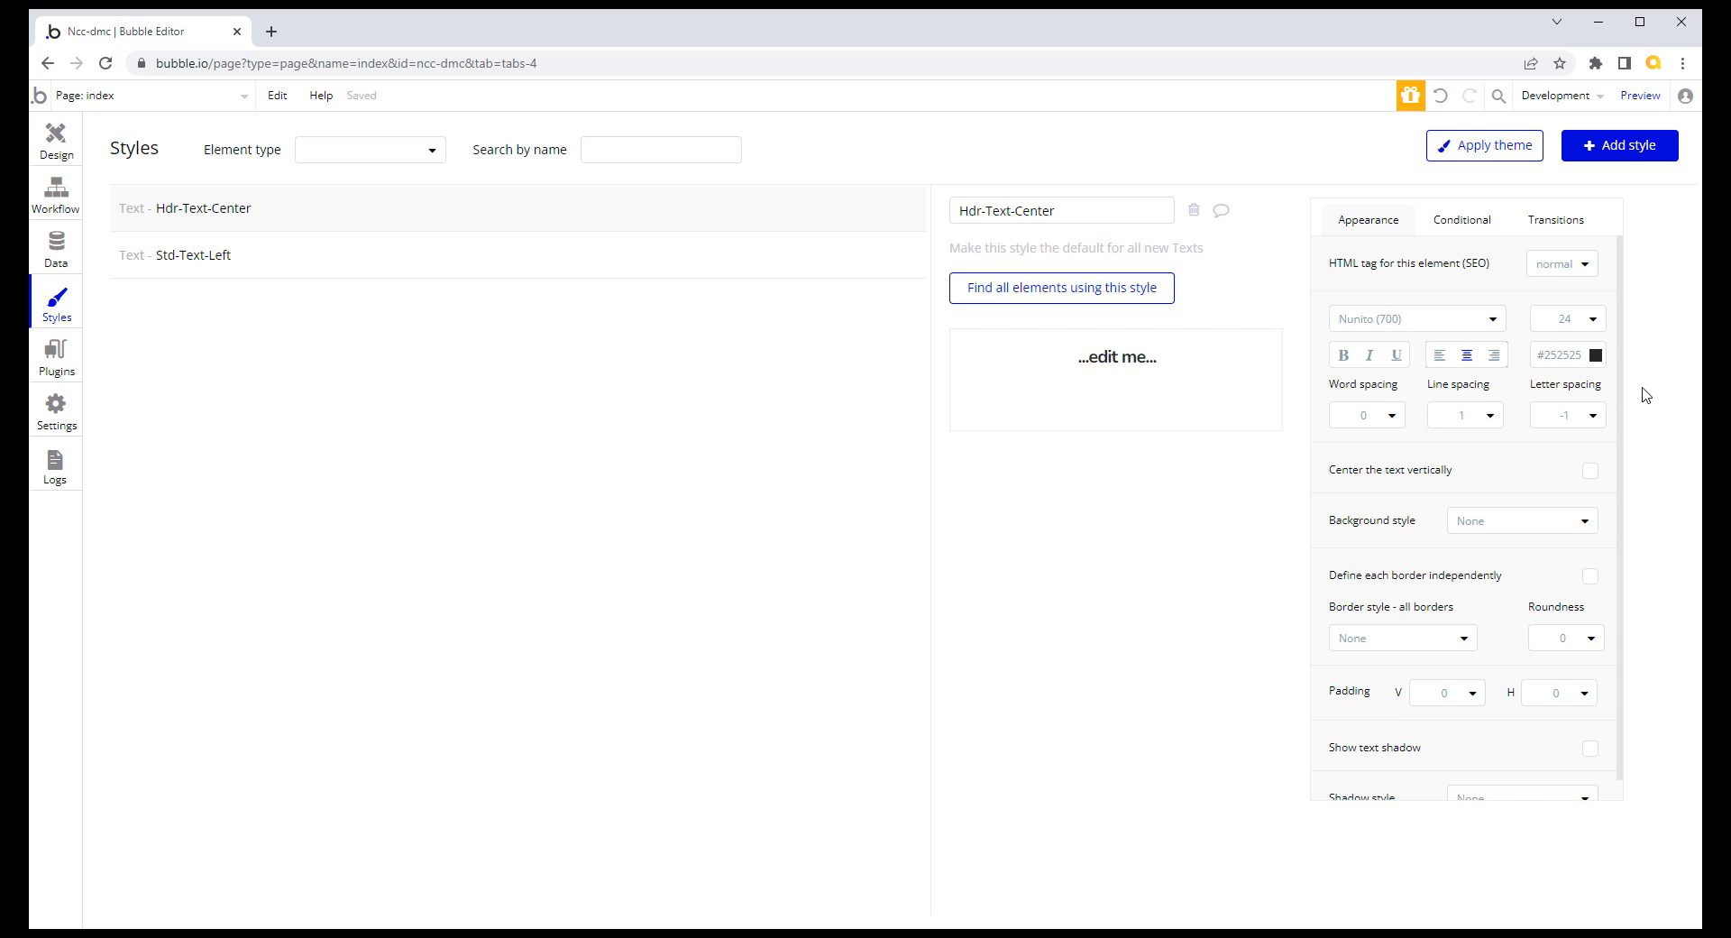
mouse_move(244, 230)
left_click(75, 153)
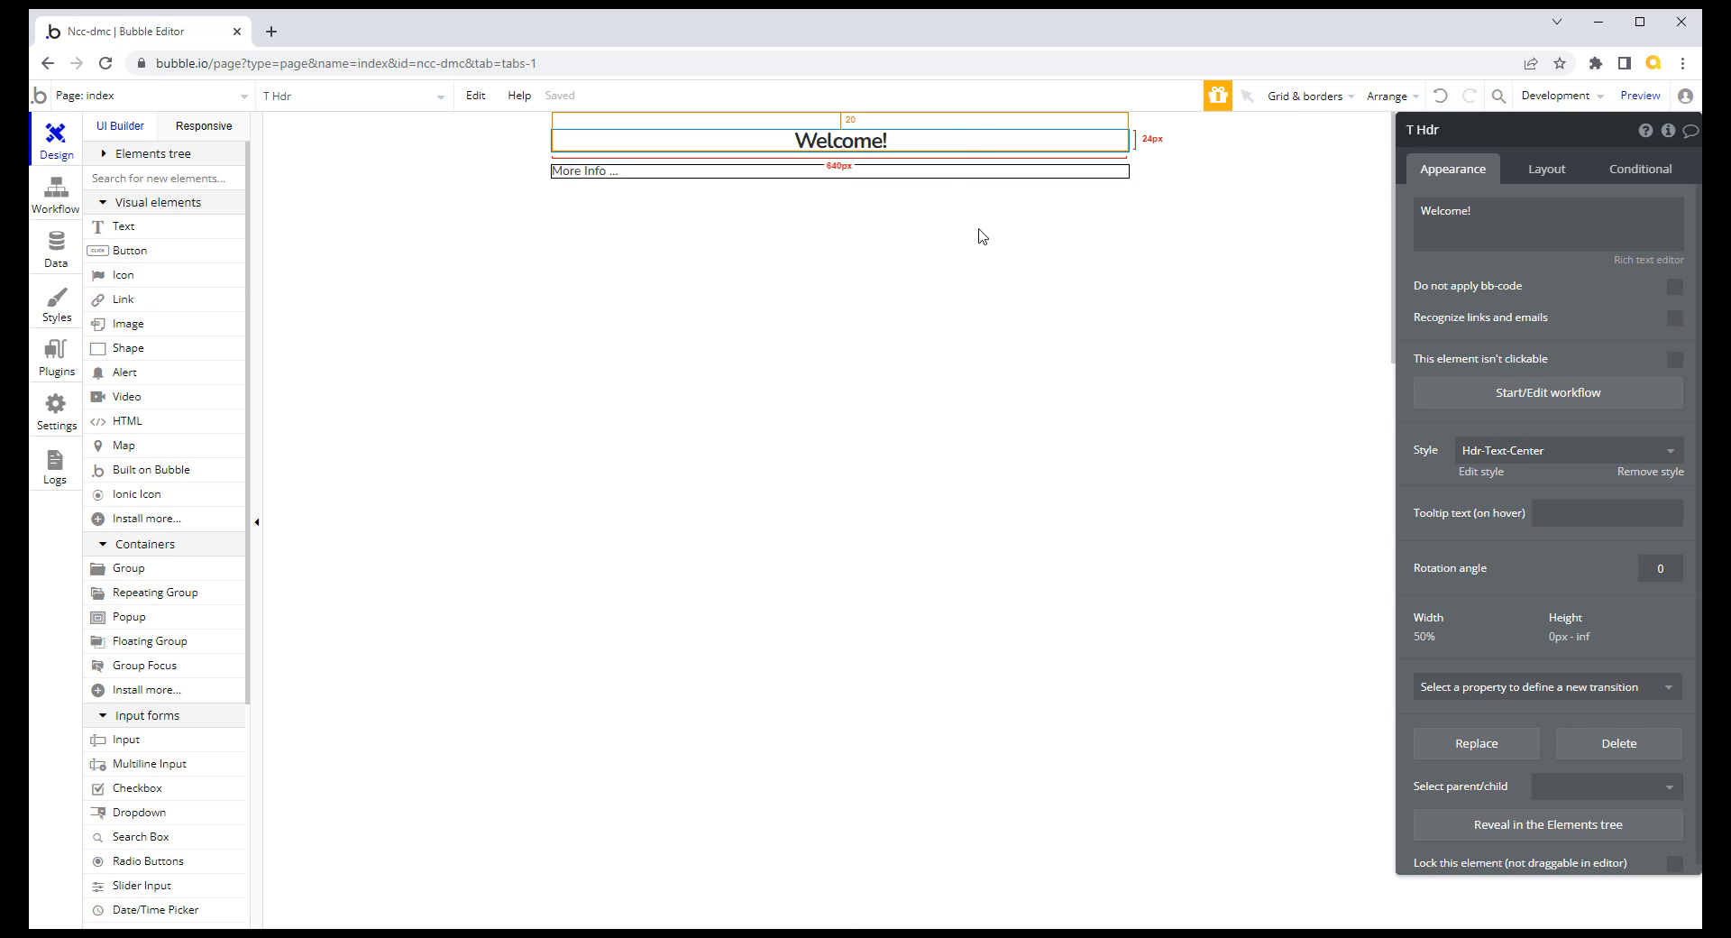
Step: Detach the style from T Hdr and compare its font colour's dynamic data option with the settings of the saved styles
left_click(1649, 473)
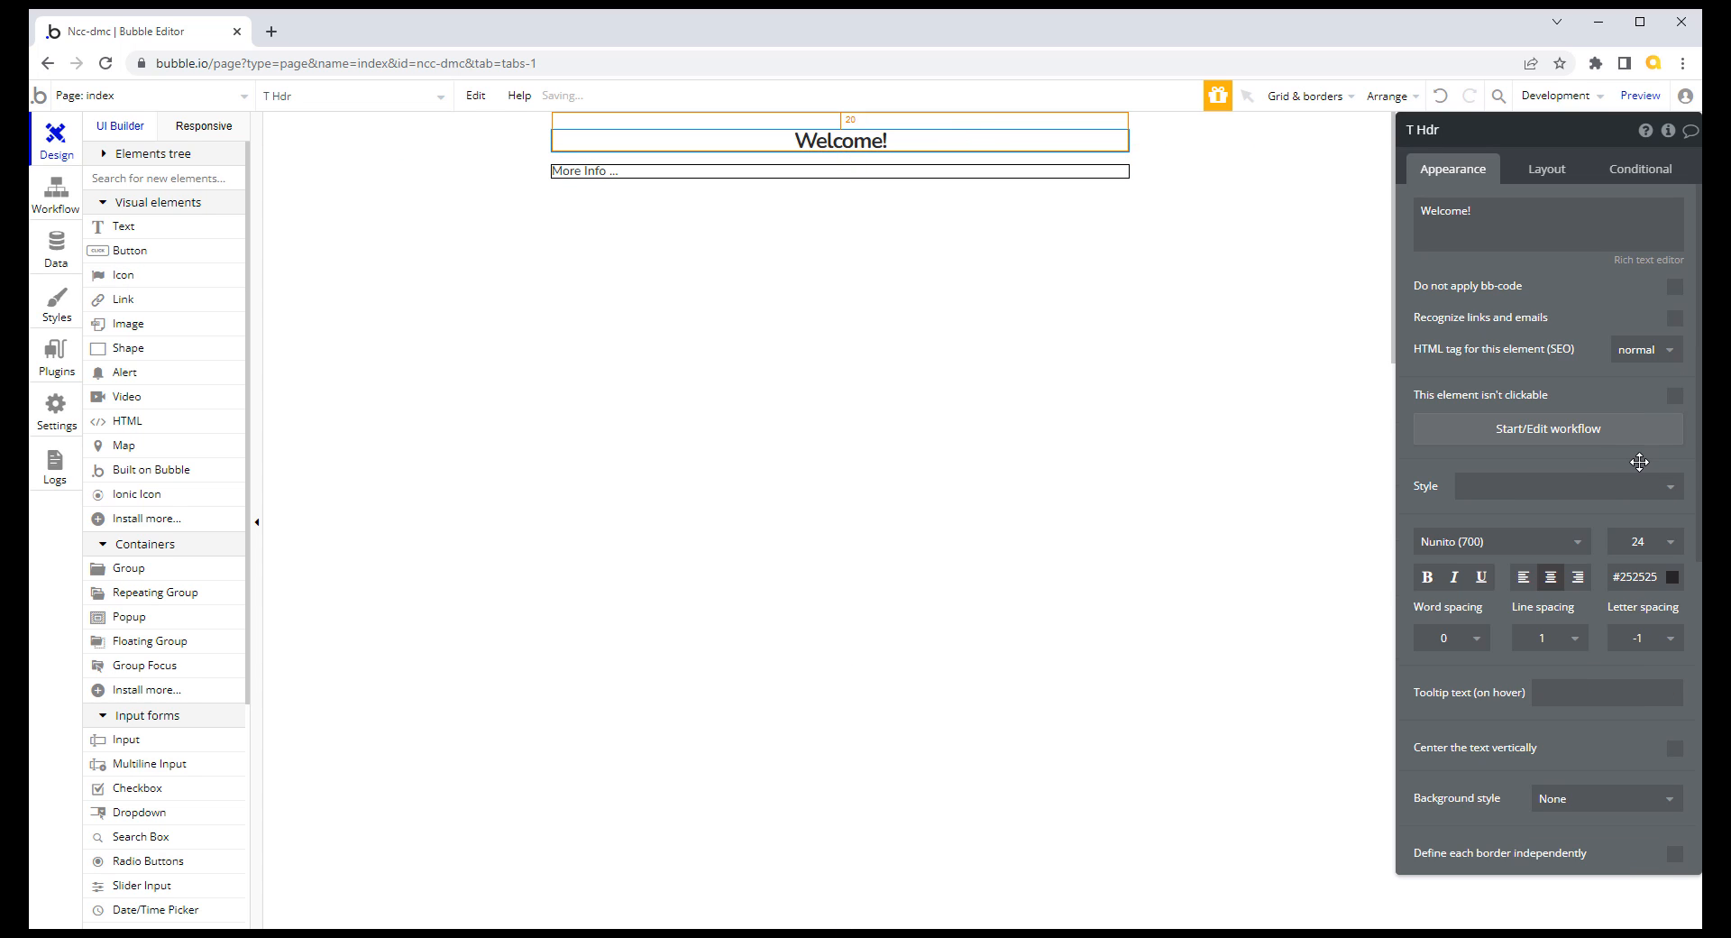
left_click(1639, 578)
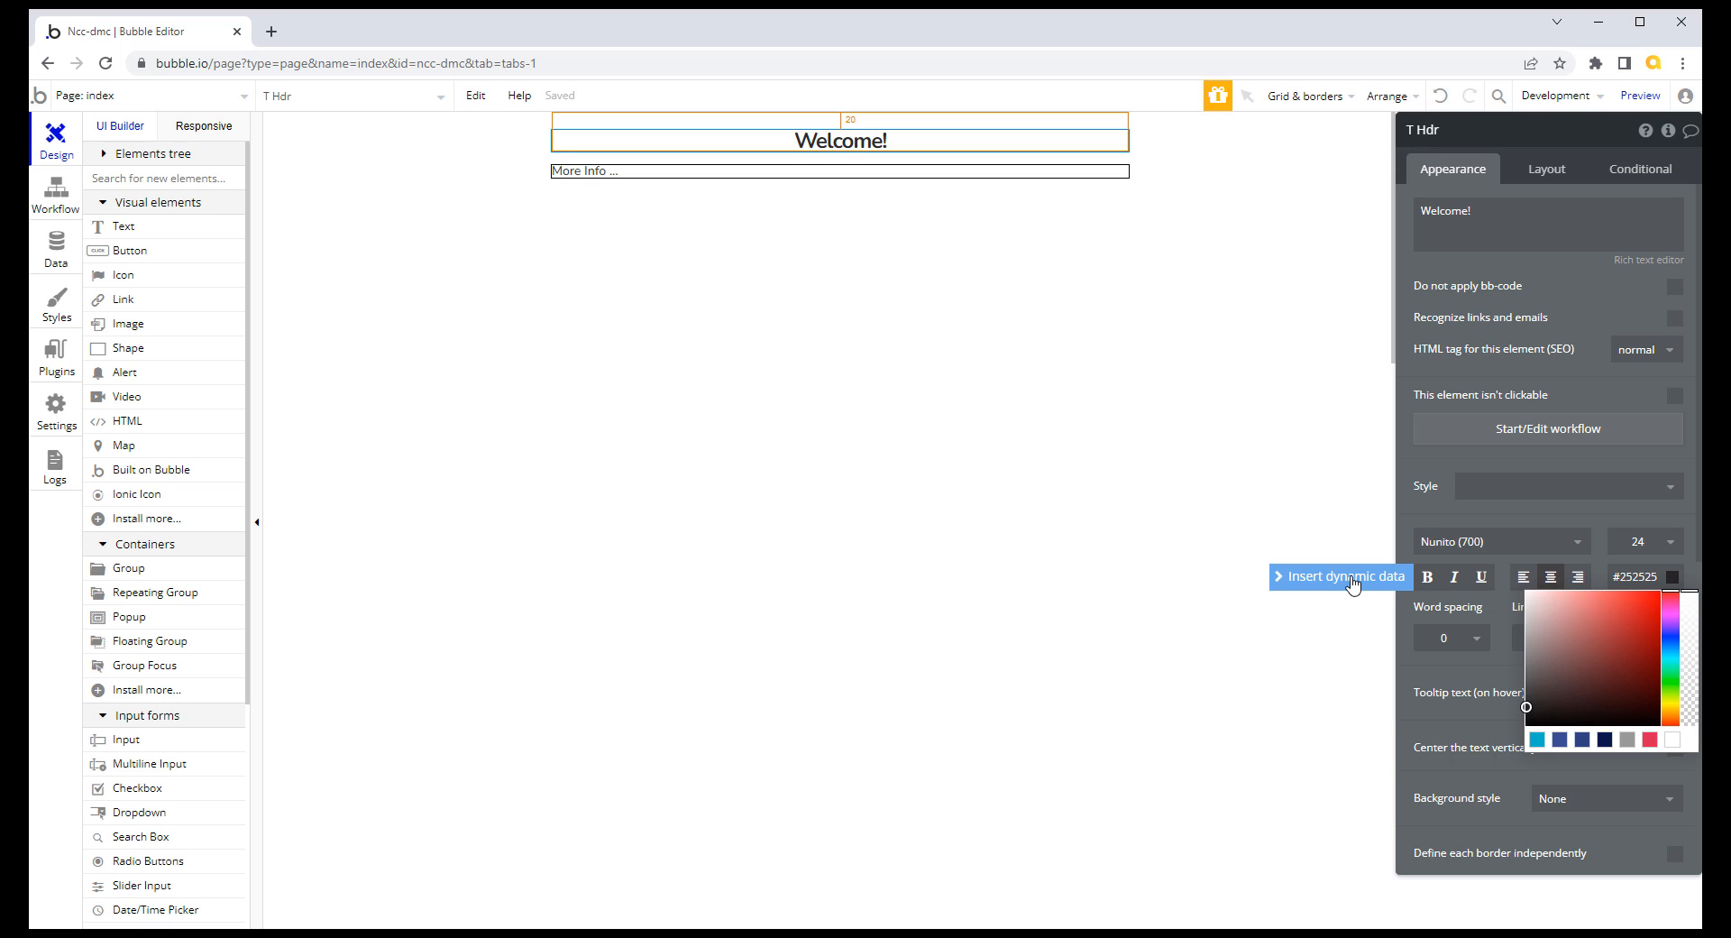
left_click(1425, 512)
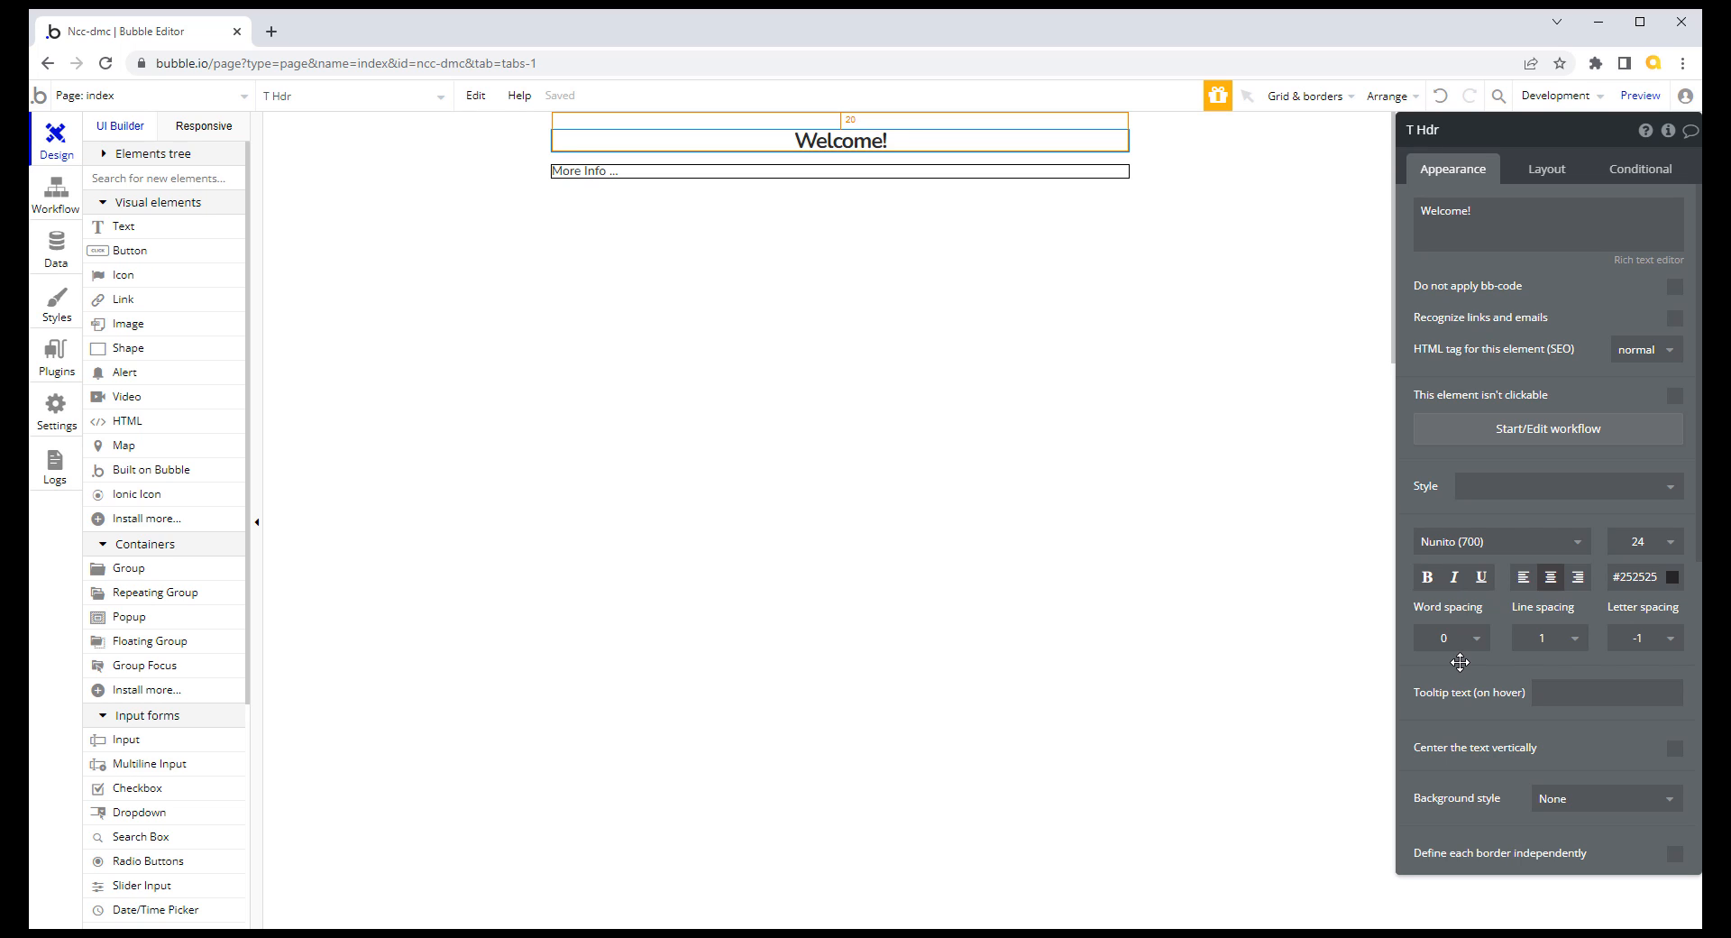
left_click(56, 303)
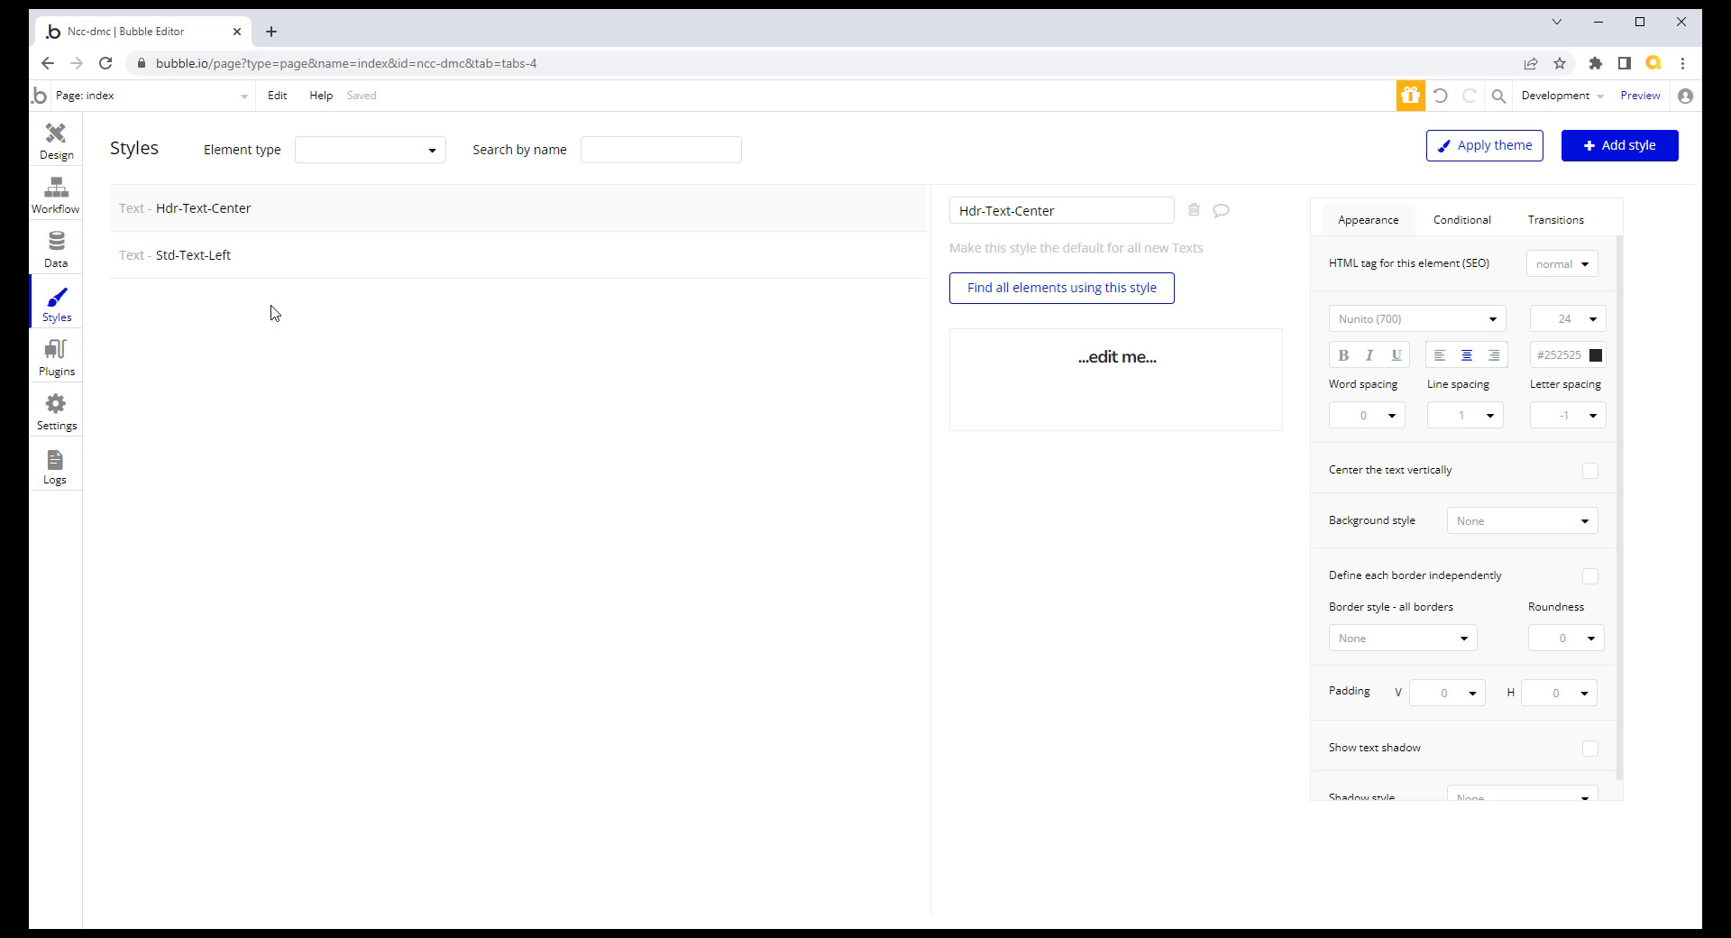
left_click(70, 153)
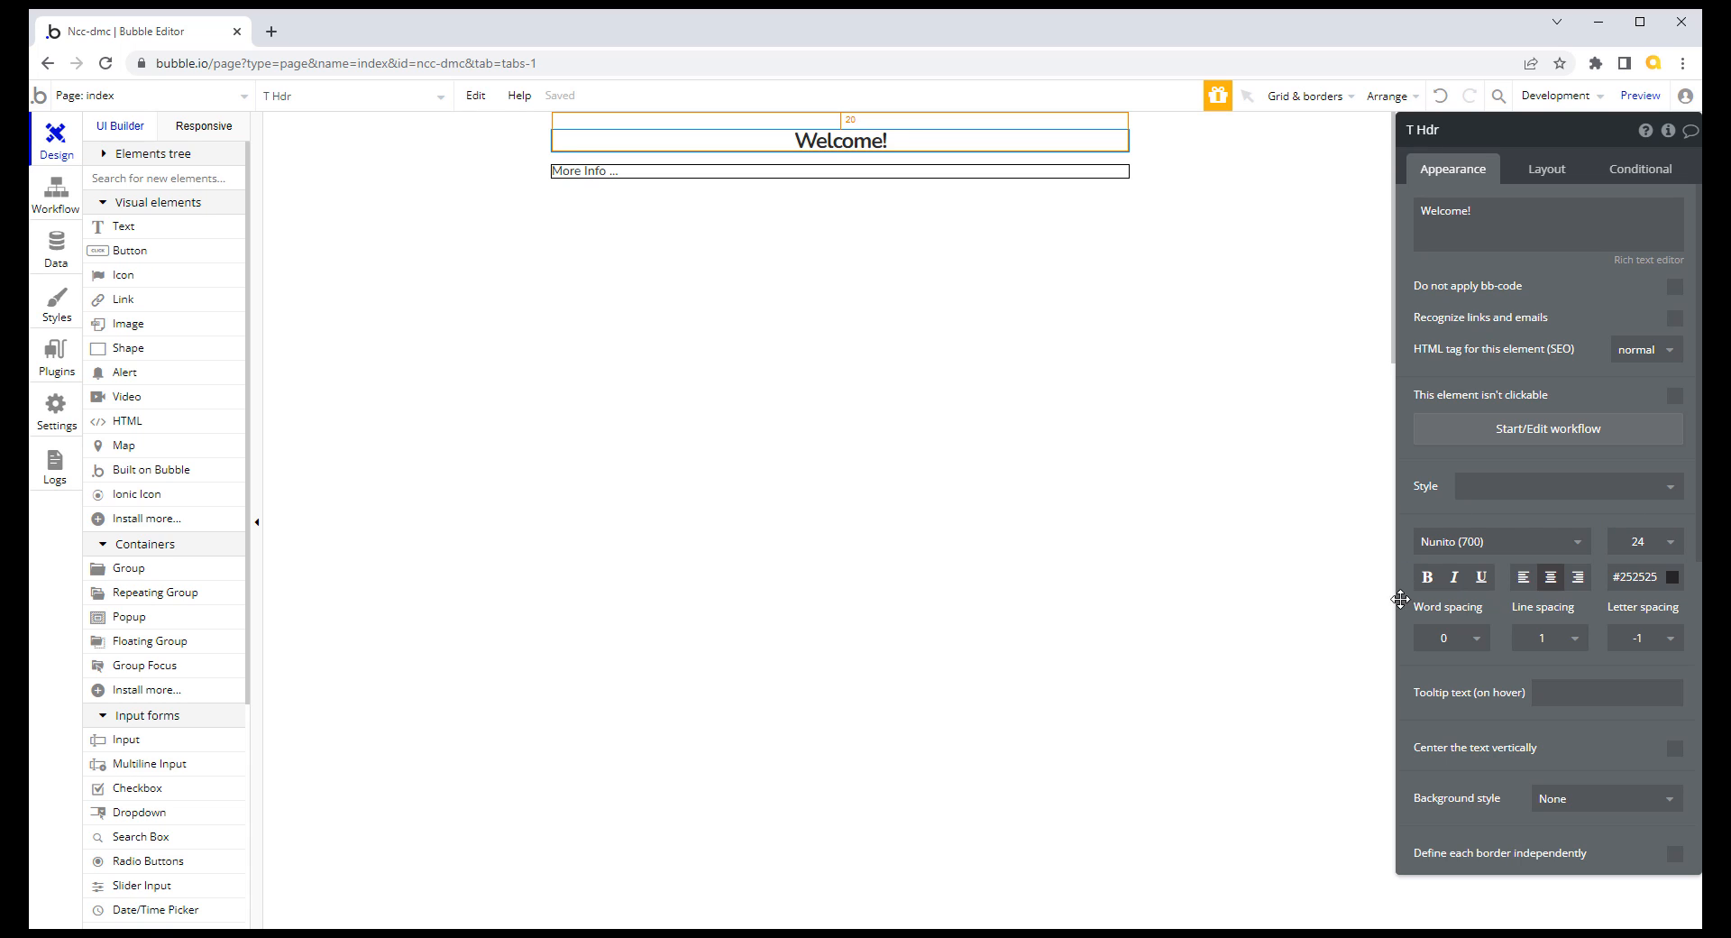
Step: Reapply the Hdr-Text-Center style to T Hdr, ending with that element selected
mouse_move(1522, 620)
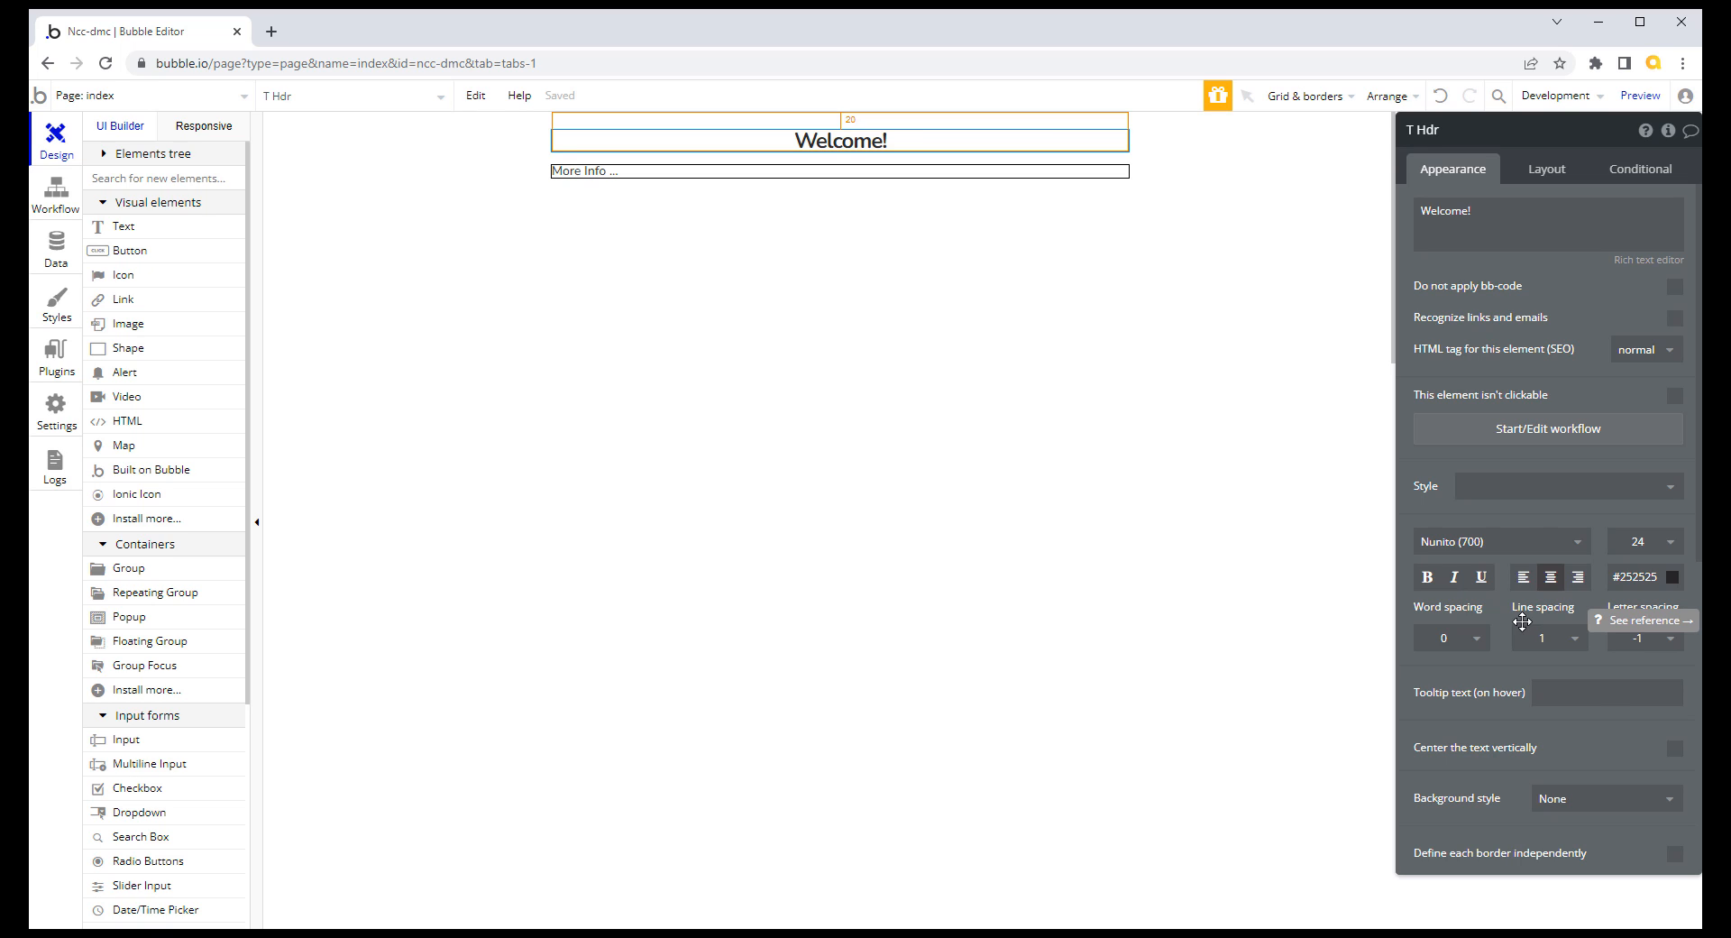
left_click(1673, 488)
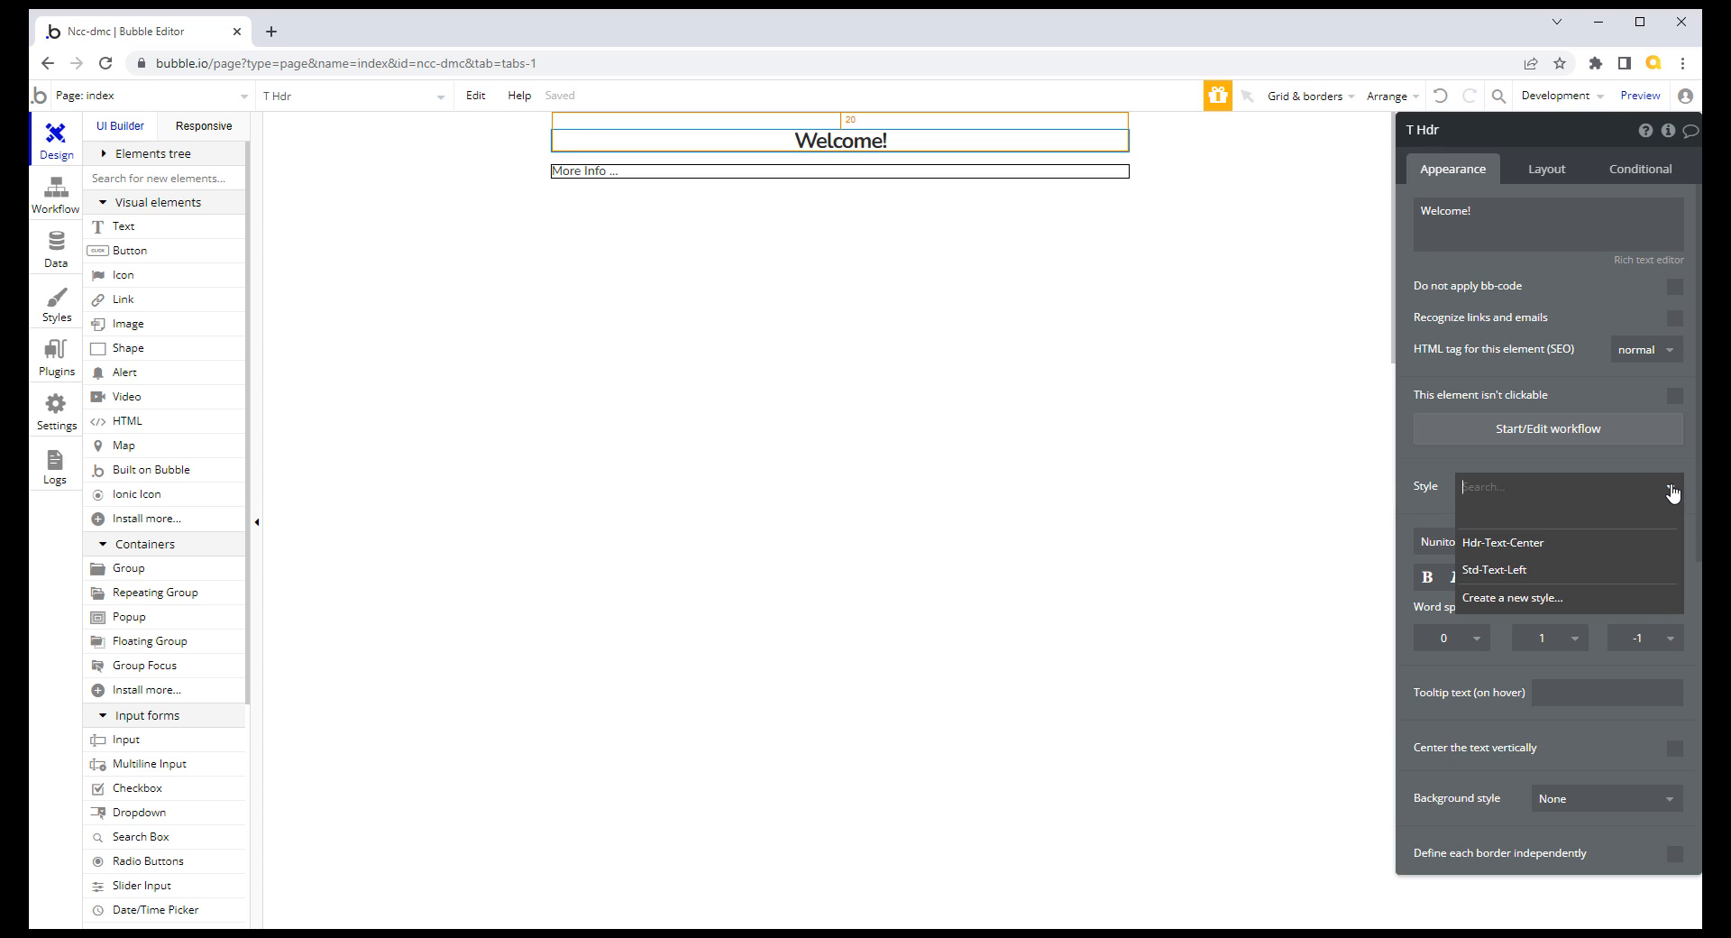
left_click(1525, 544)
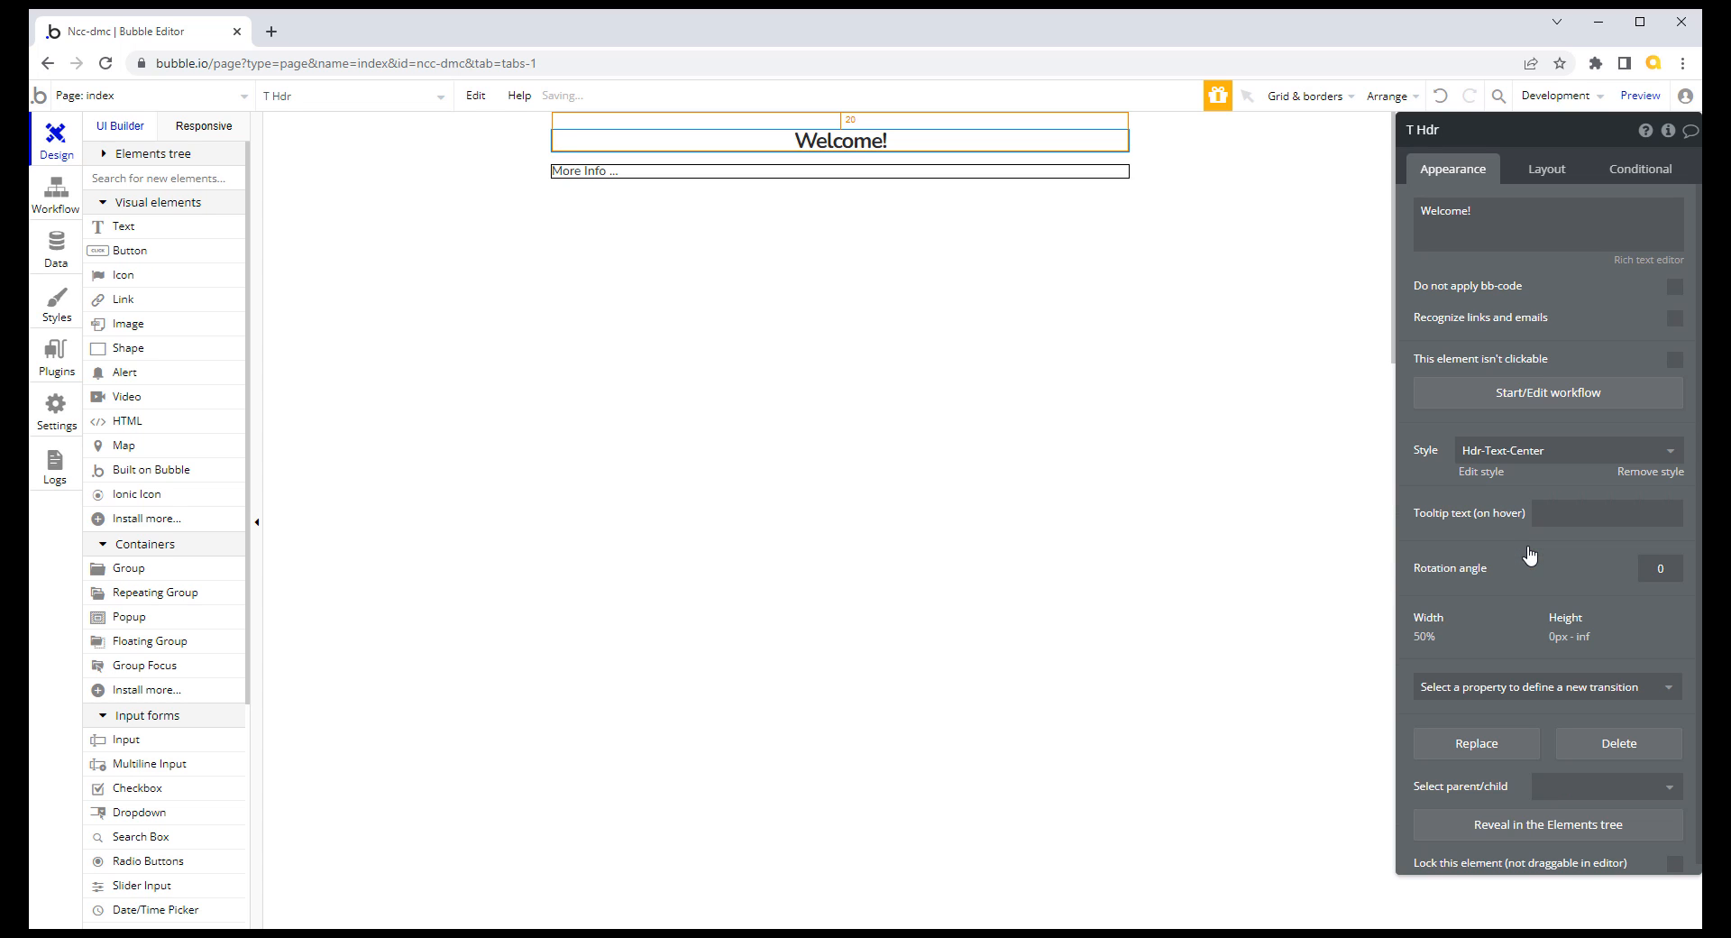
left_click(679, 169)
left_click(888, 142)
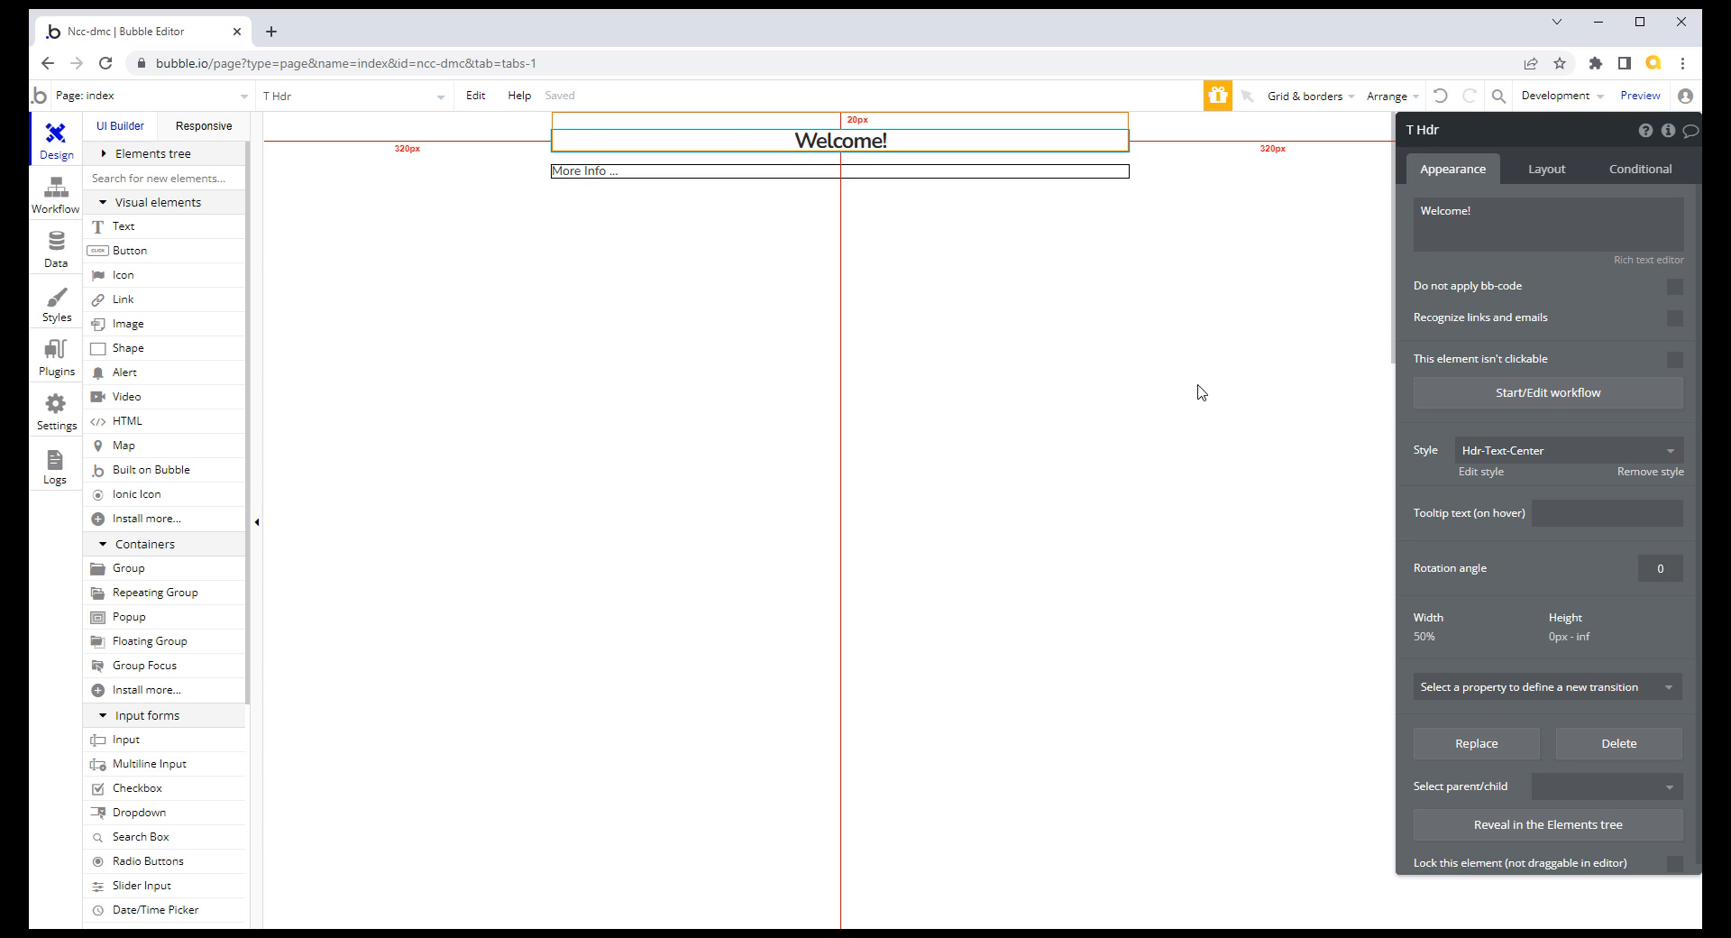
Step: Set the default value of the User type's Theme field to Light and open the app data for all users
left_click(47, 243)
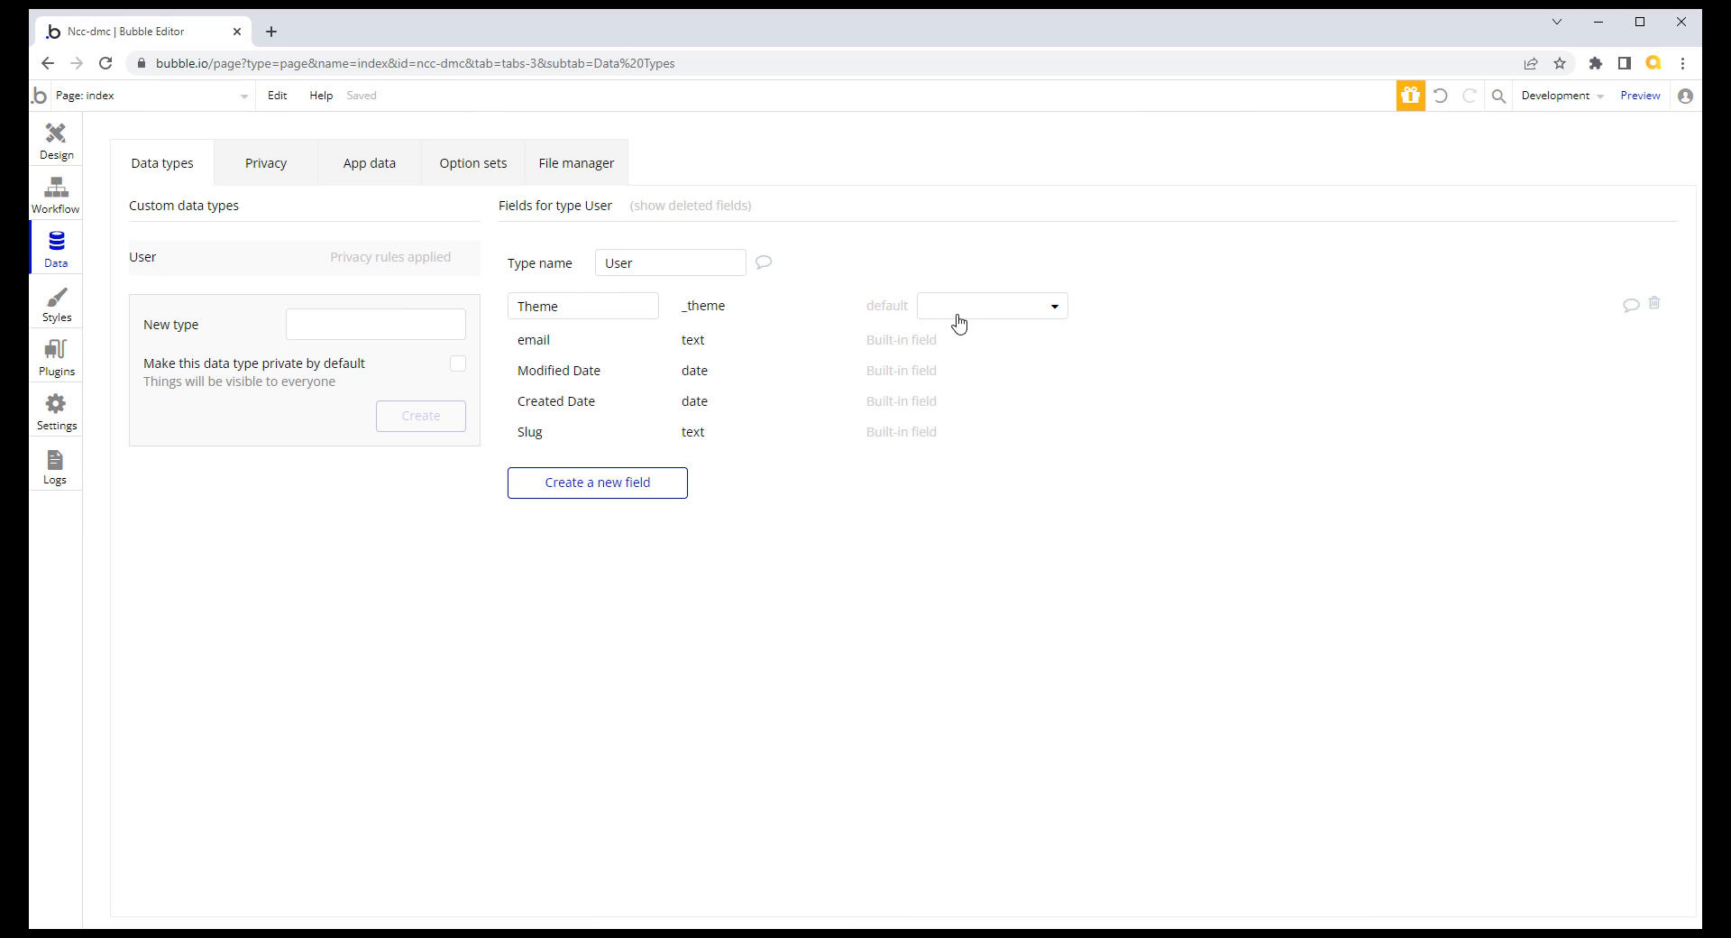
left_click(1055, 308)
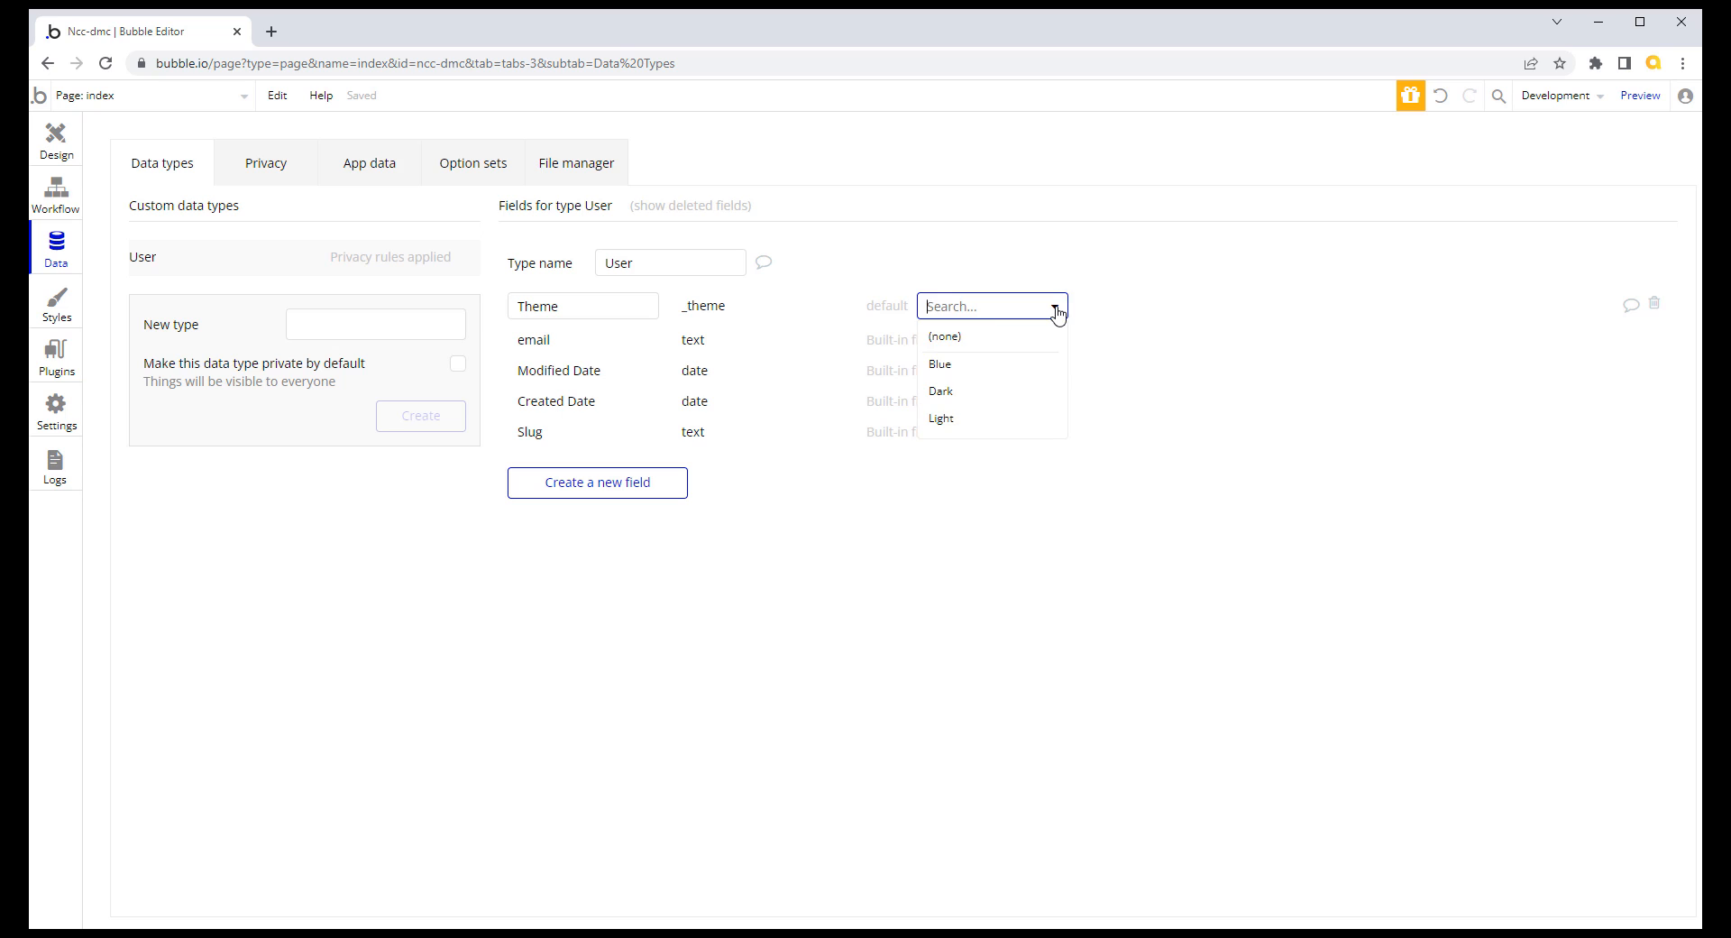
left_click(963, 425)
left_click(363, 166)
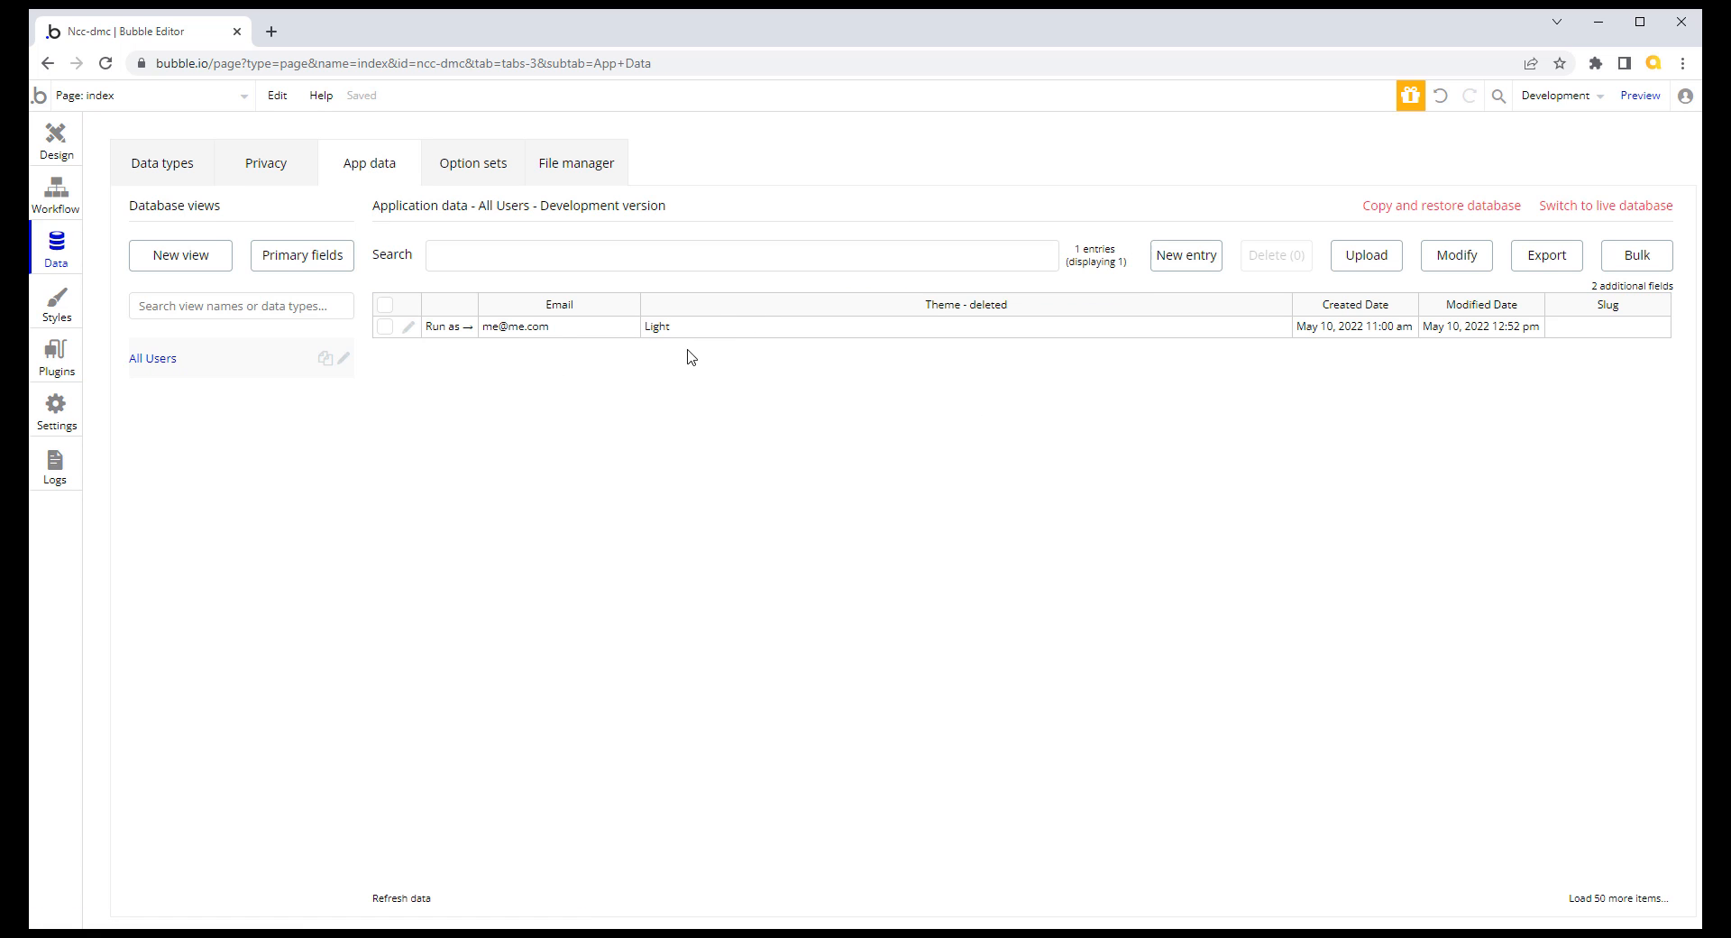
Step: Set the Theme of the existing user entry to Light and save the entry
left_click(410, 330)
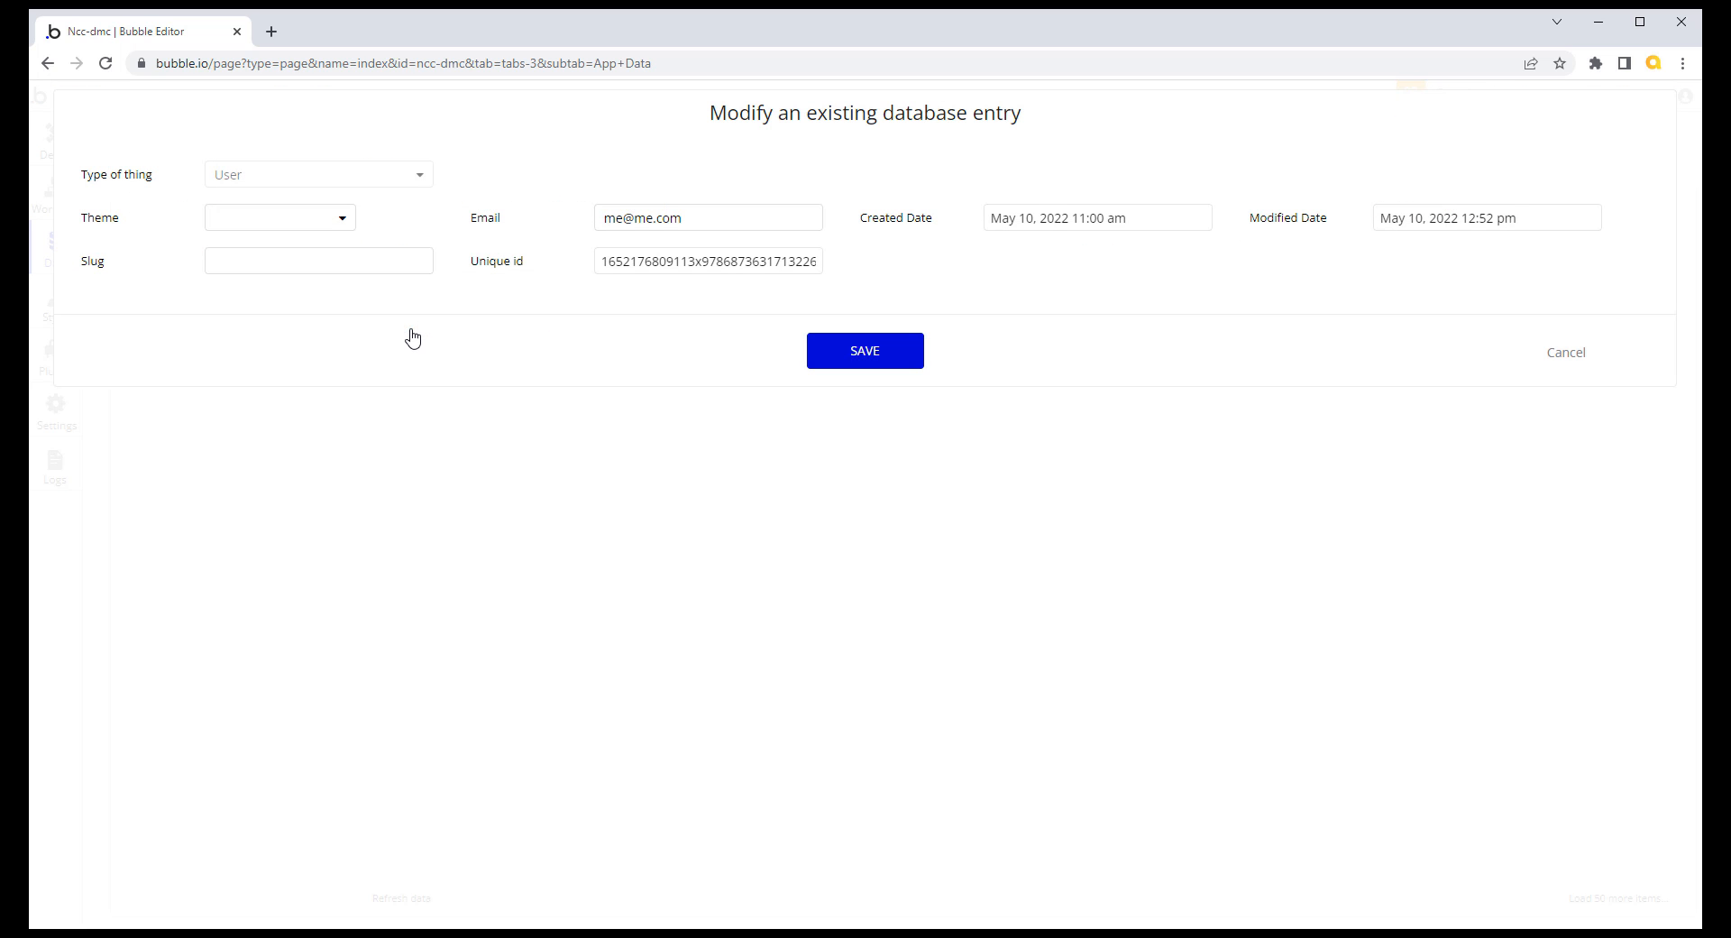
left_click(344, 222)
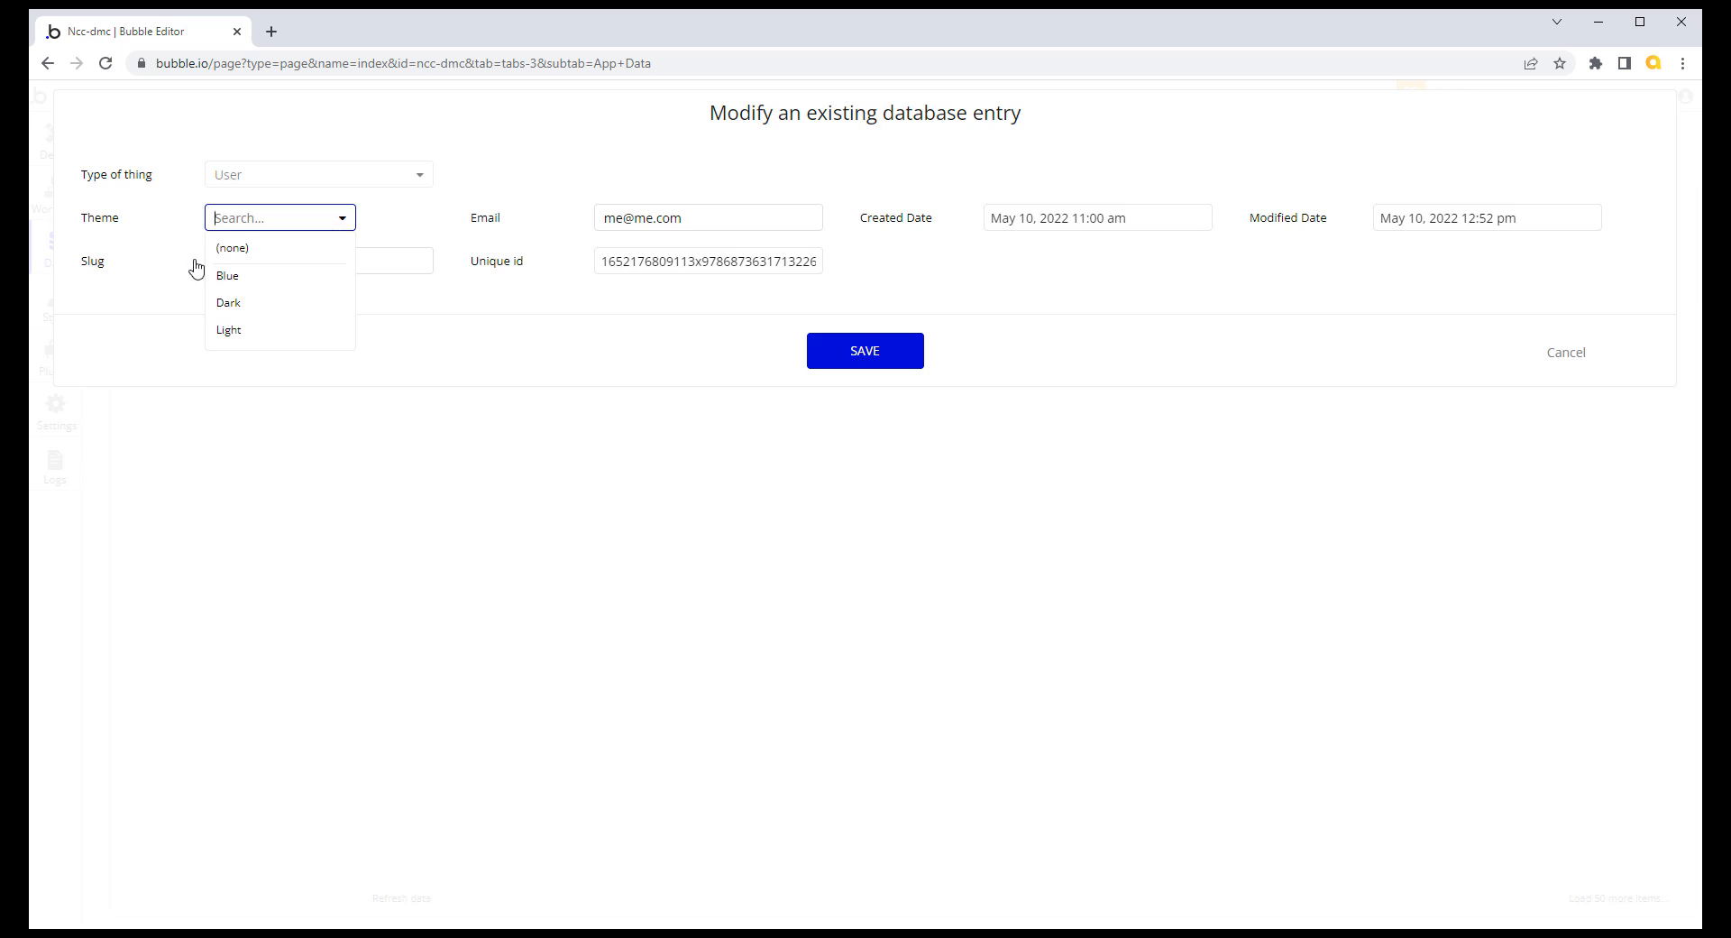
left_click(244, 334)
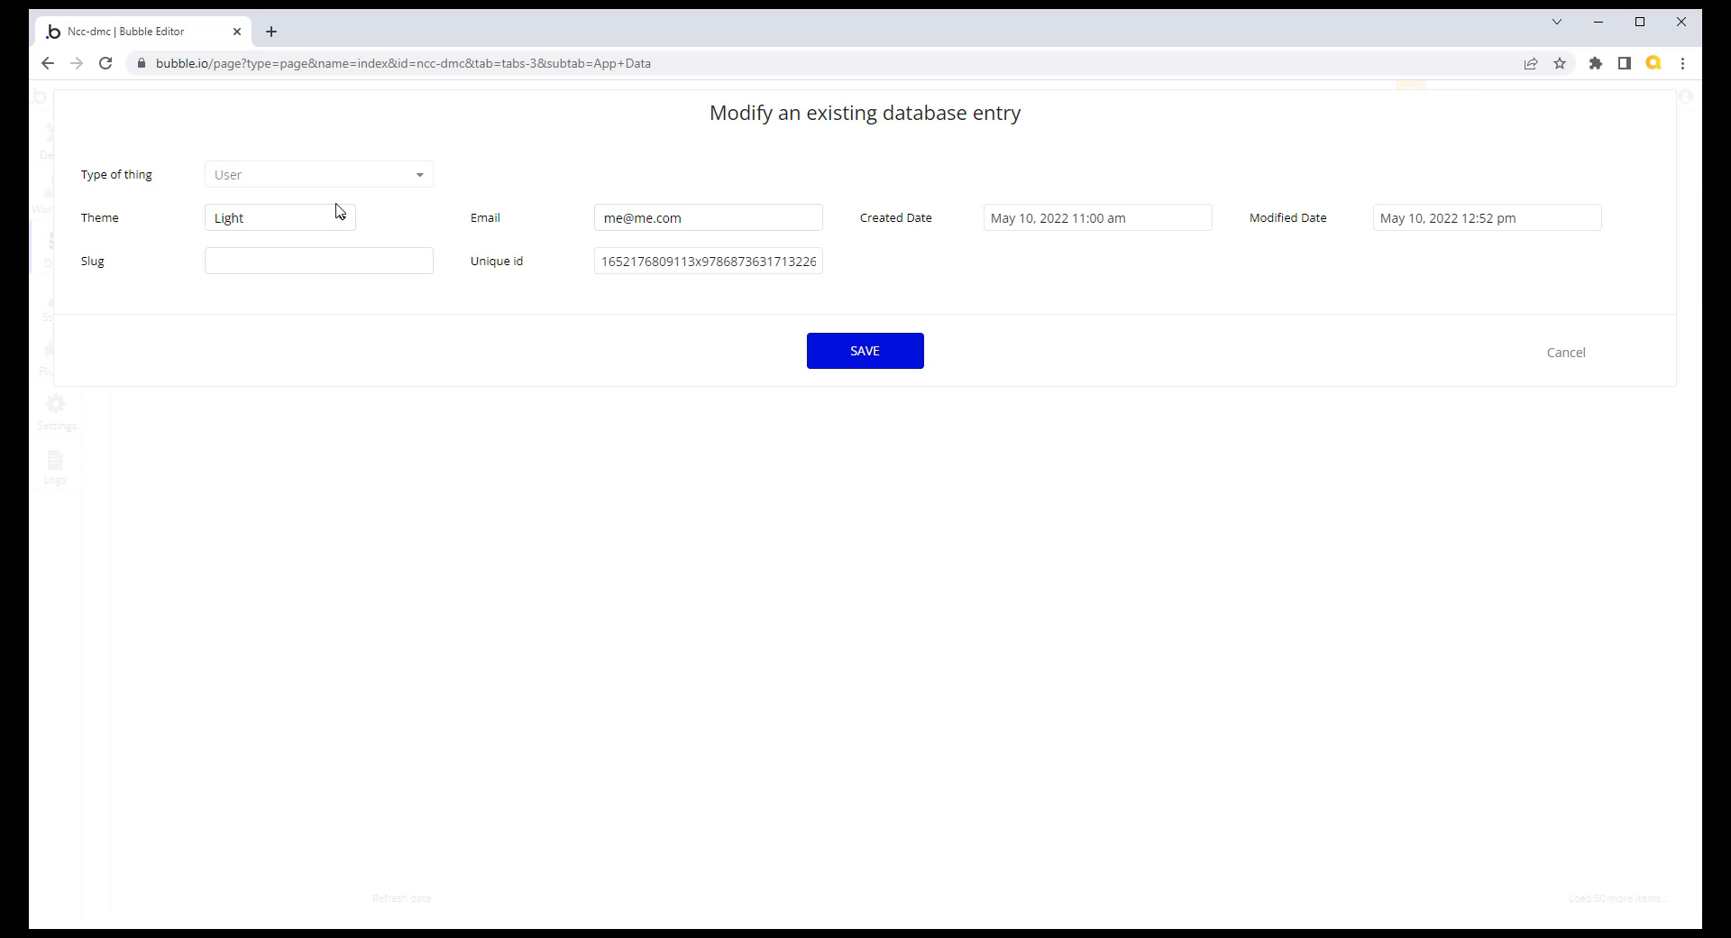
left_click(887, 364)
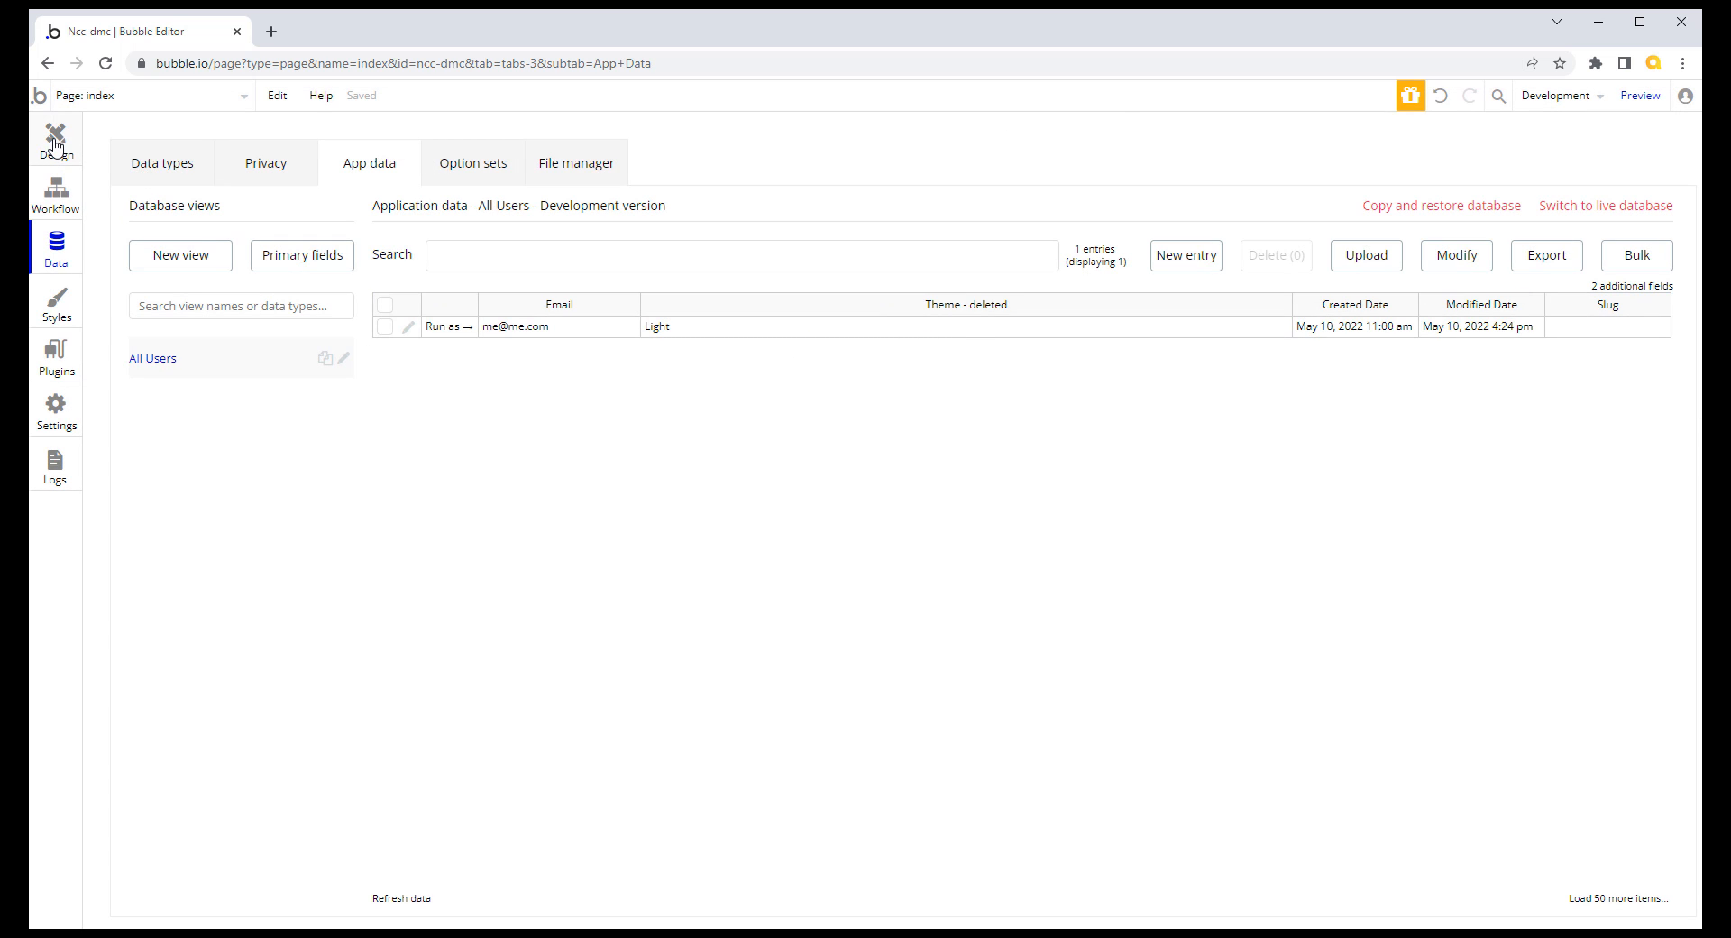
Step: Return to the index page design and add a condition to T Hdr for when This Text is visible
left_click(54, 144)
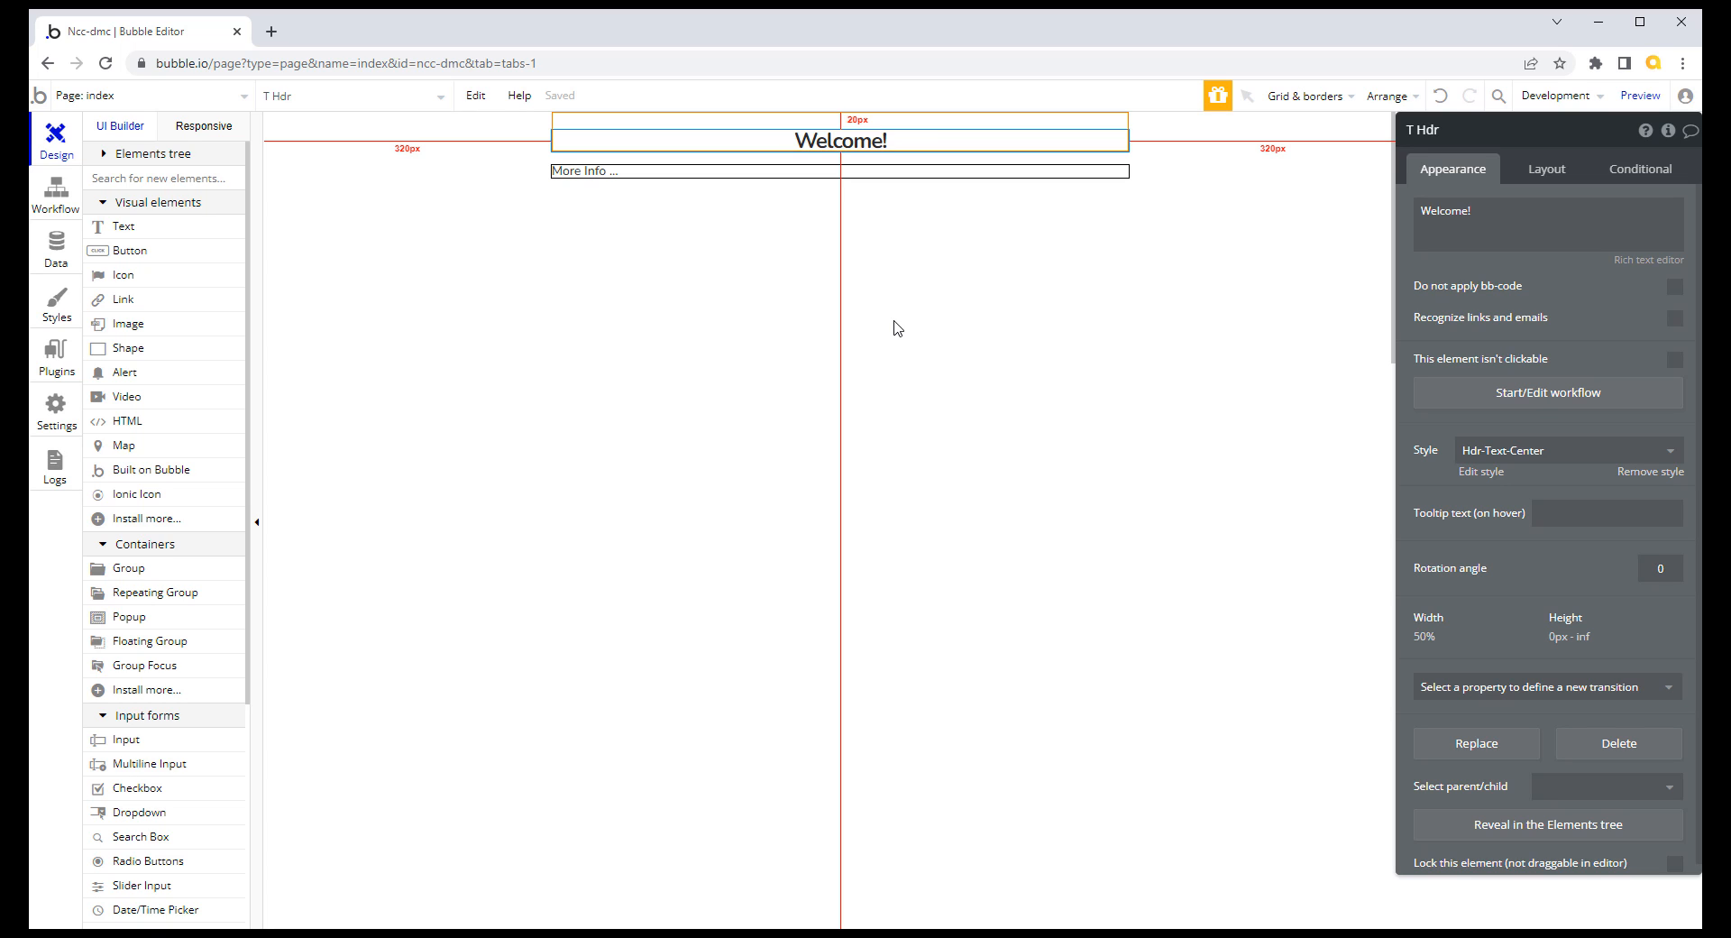
left_click(1643, 171)
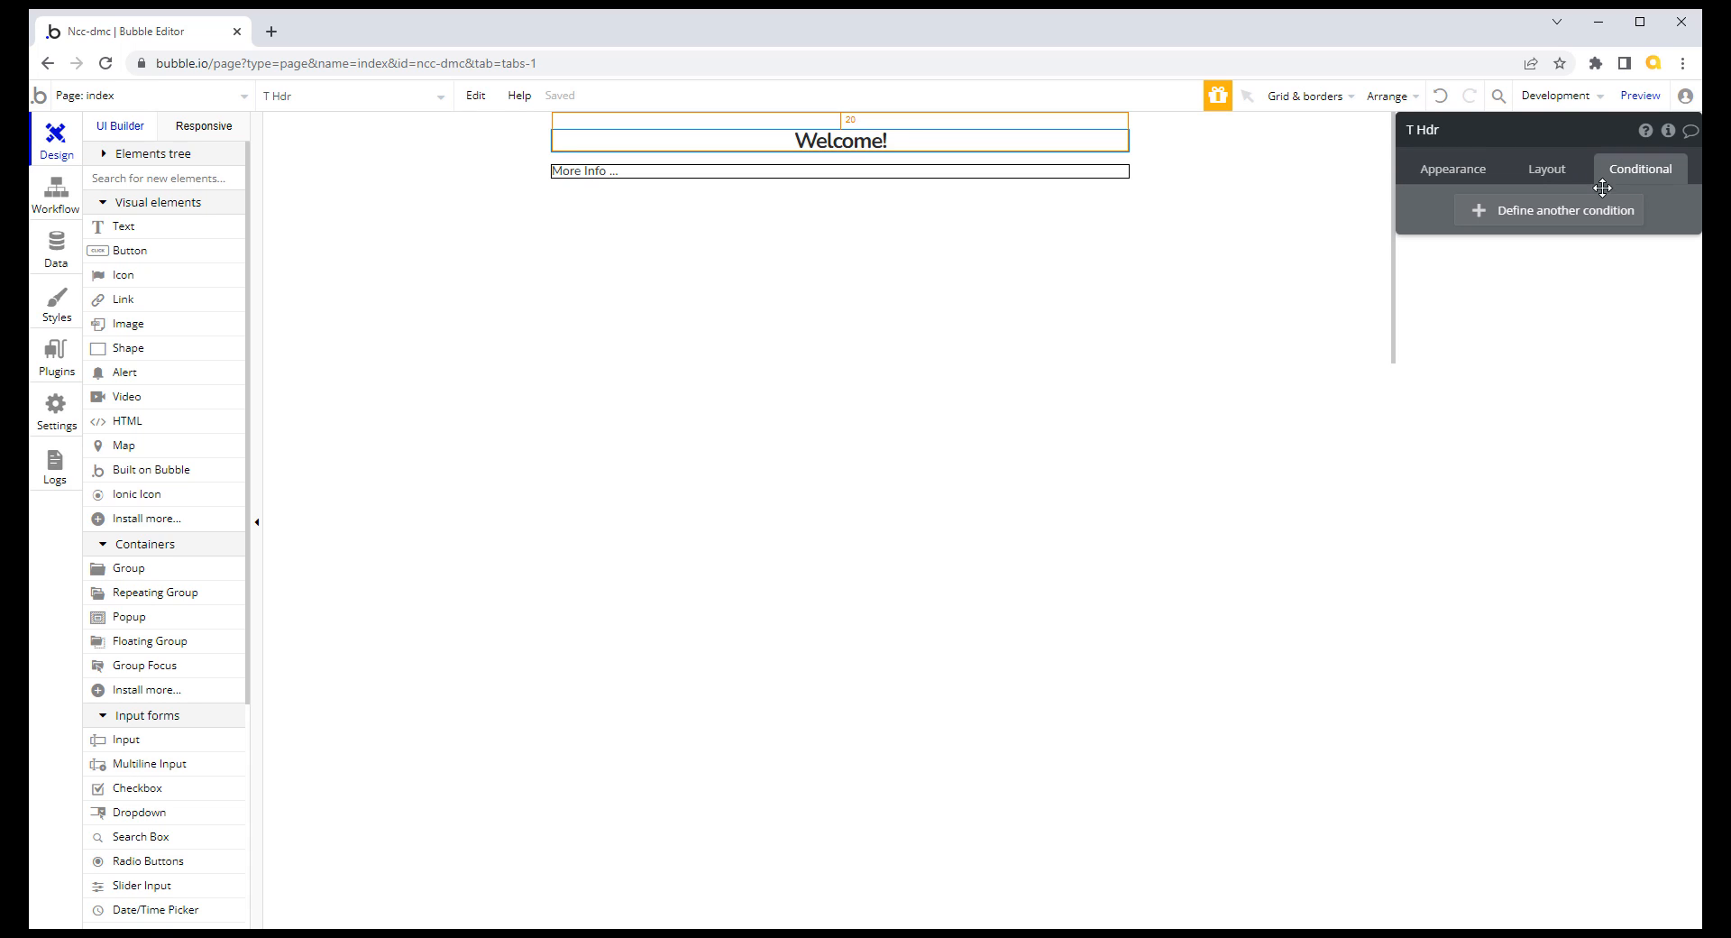
left_click(1483, 213)
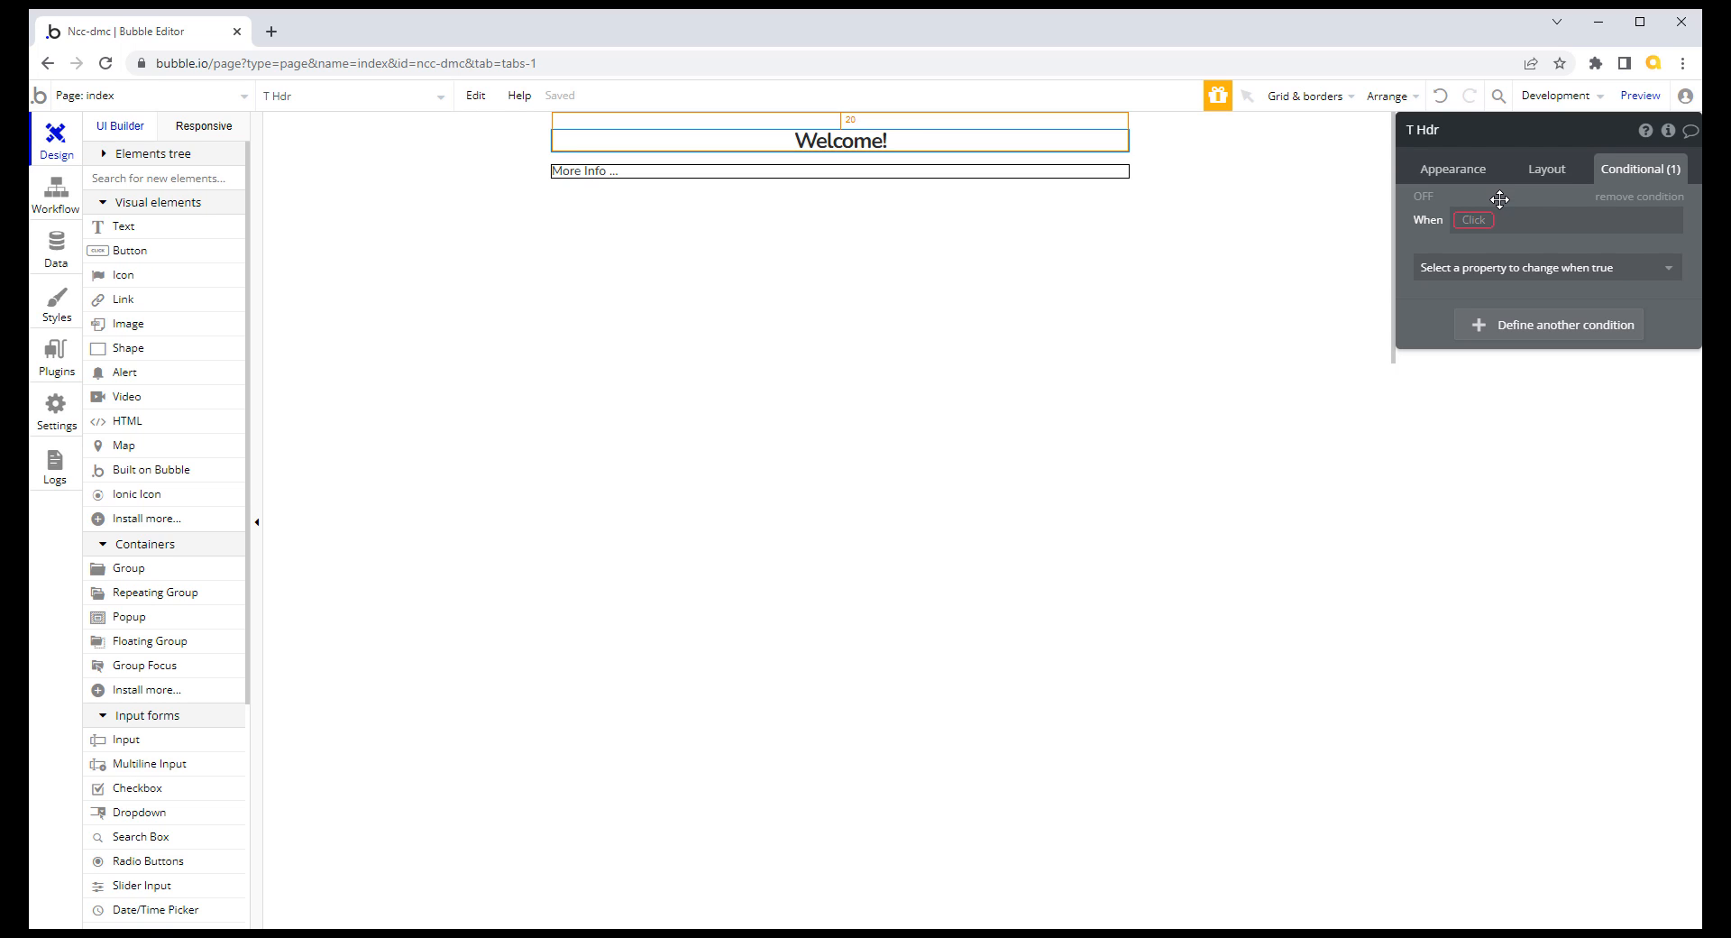
left_click(1475, 220)
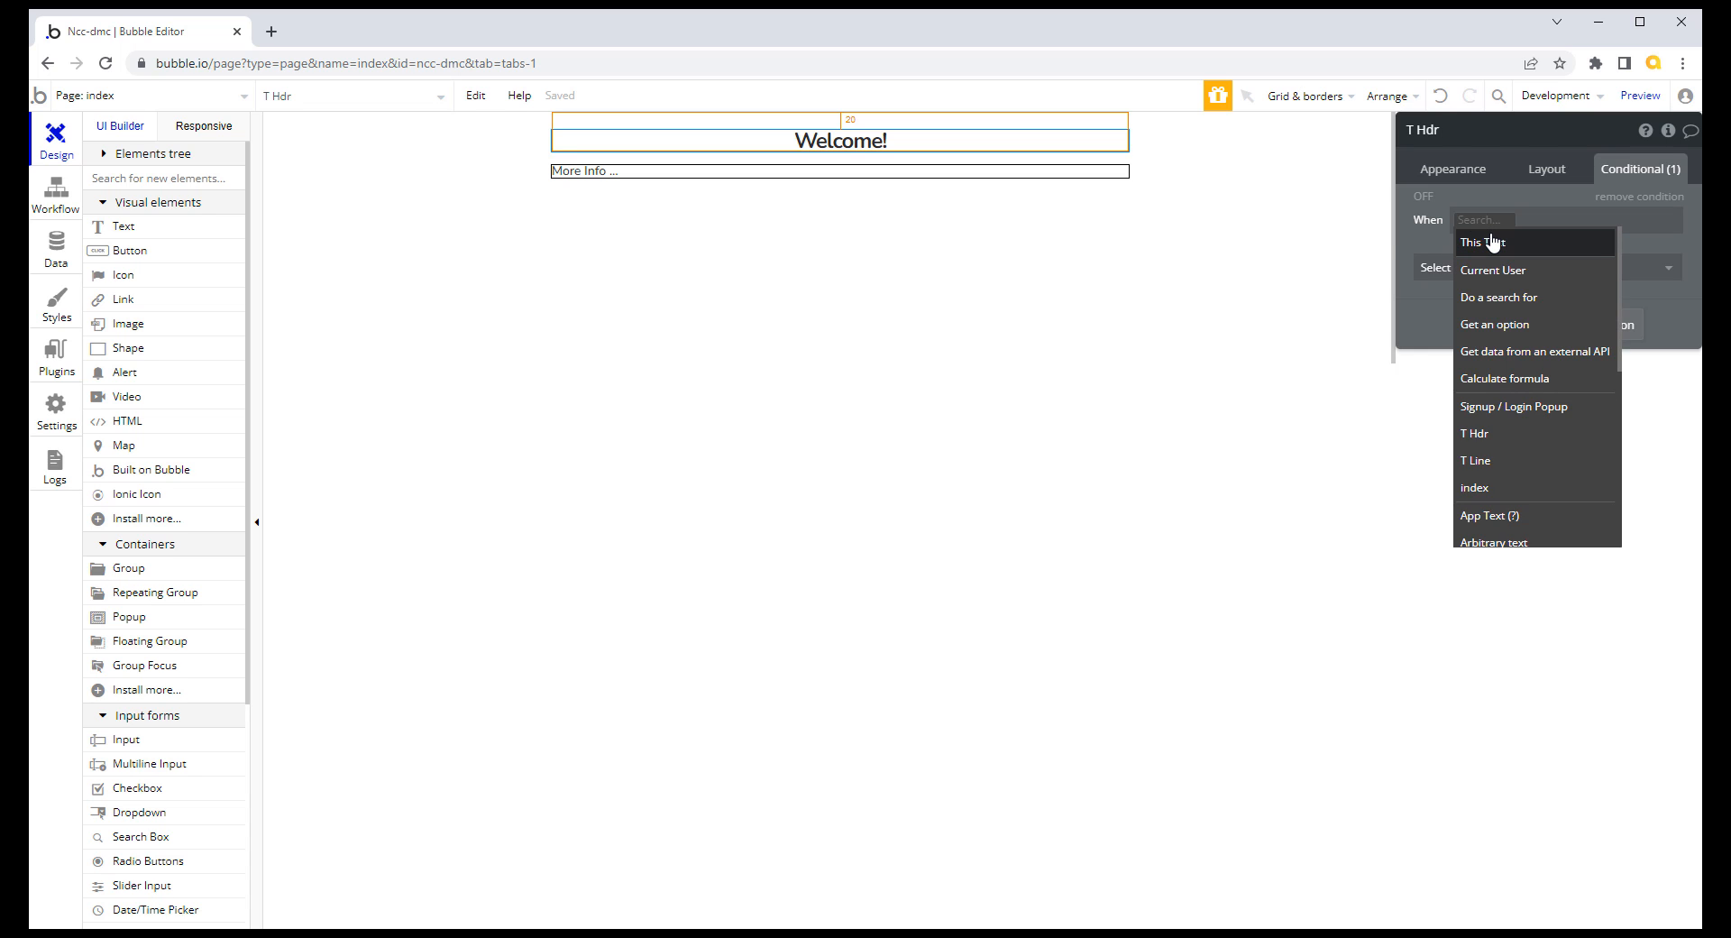
left_click(1489, 241)
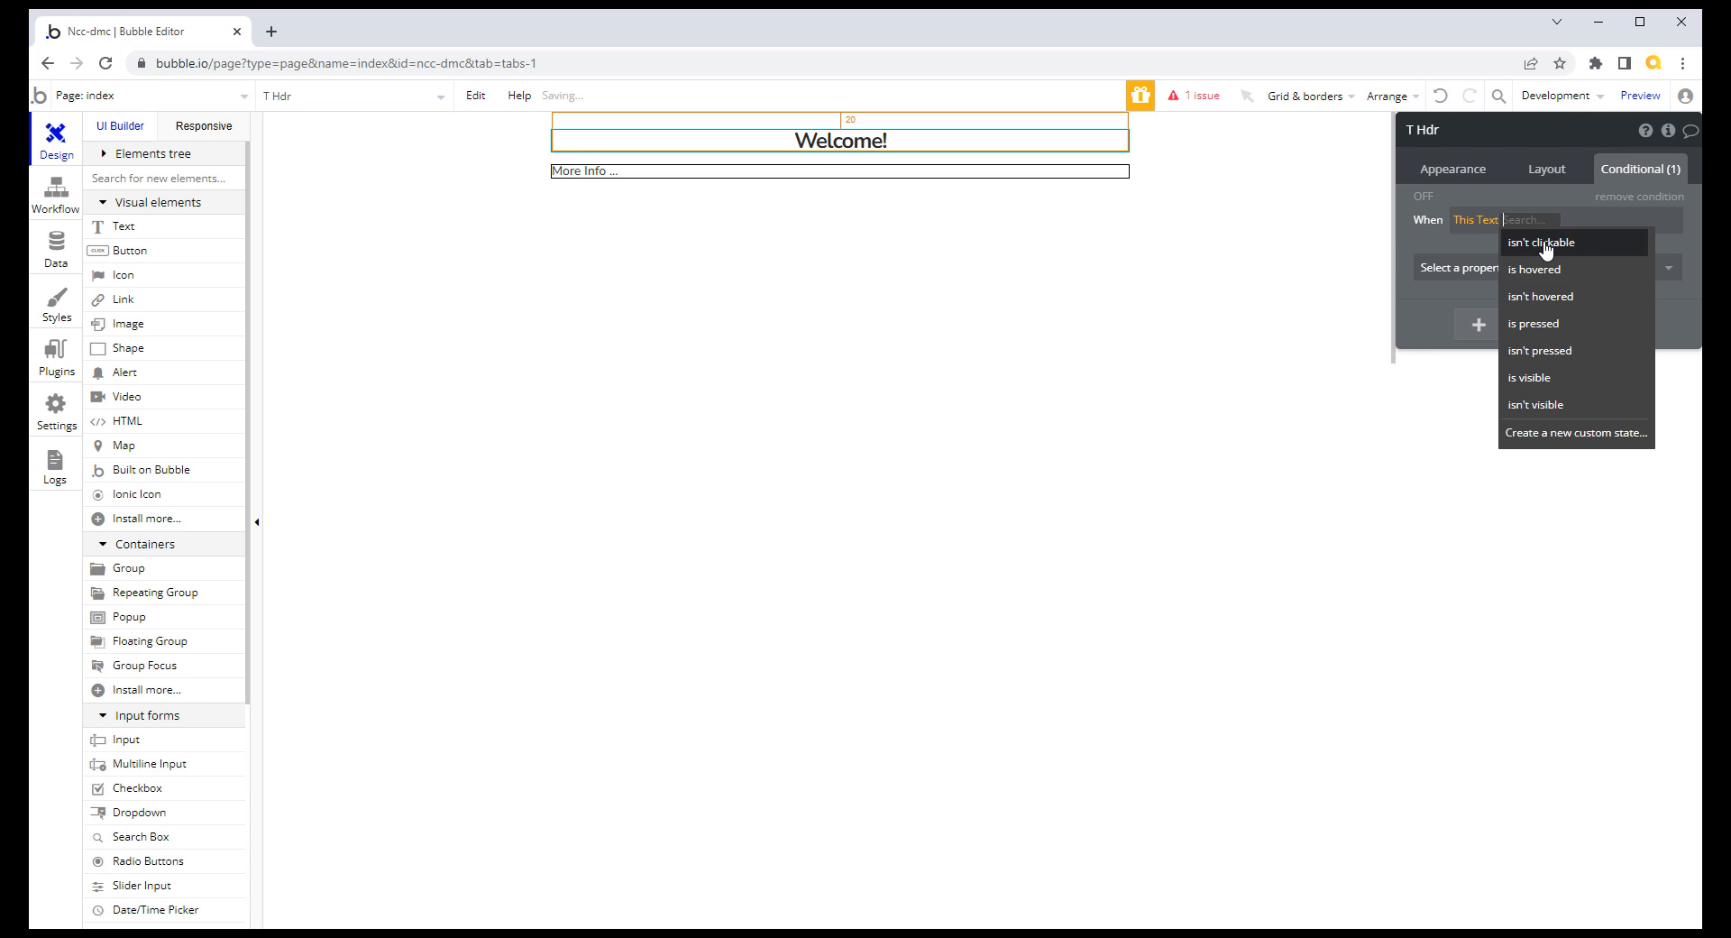
left_click(1547, 386)
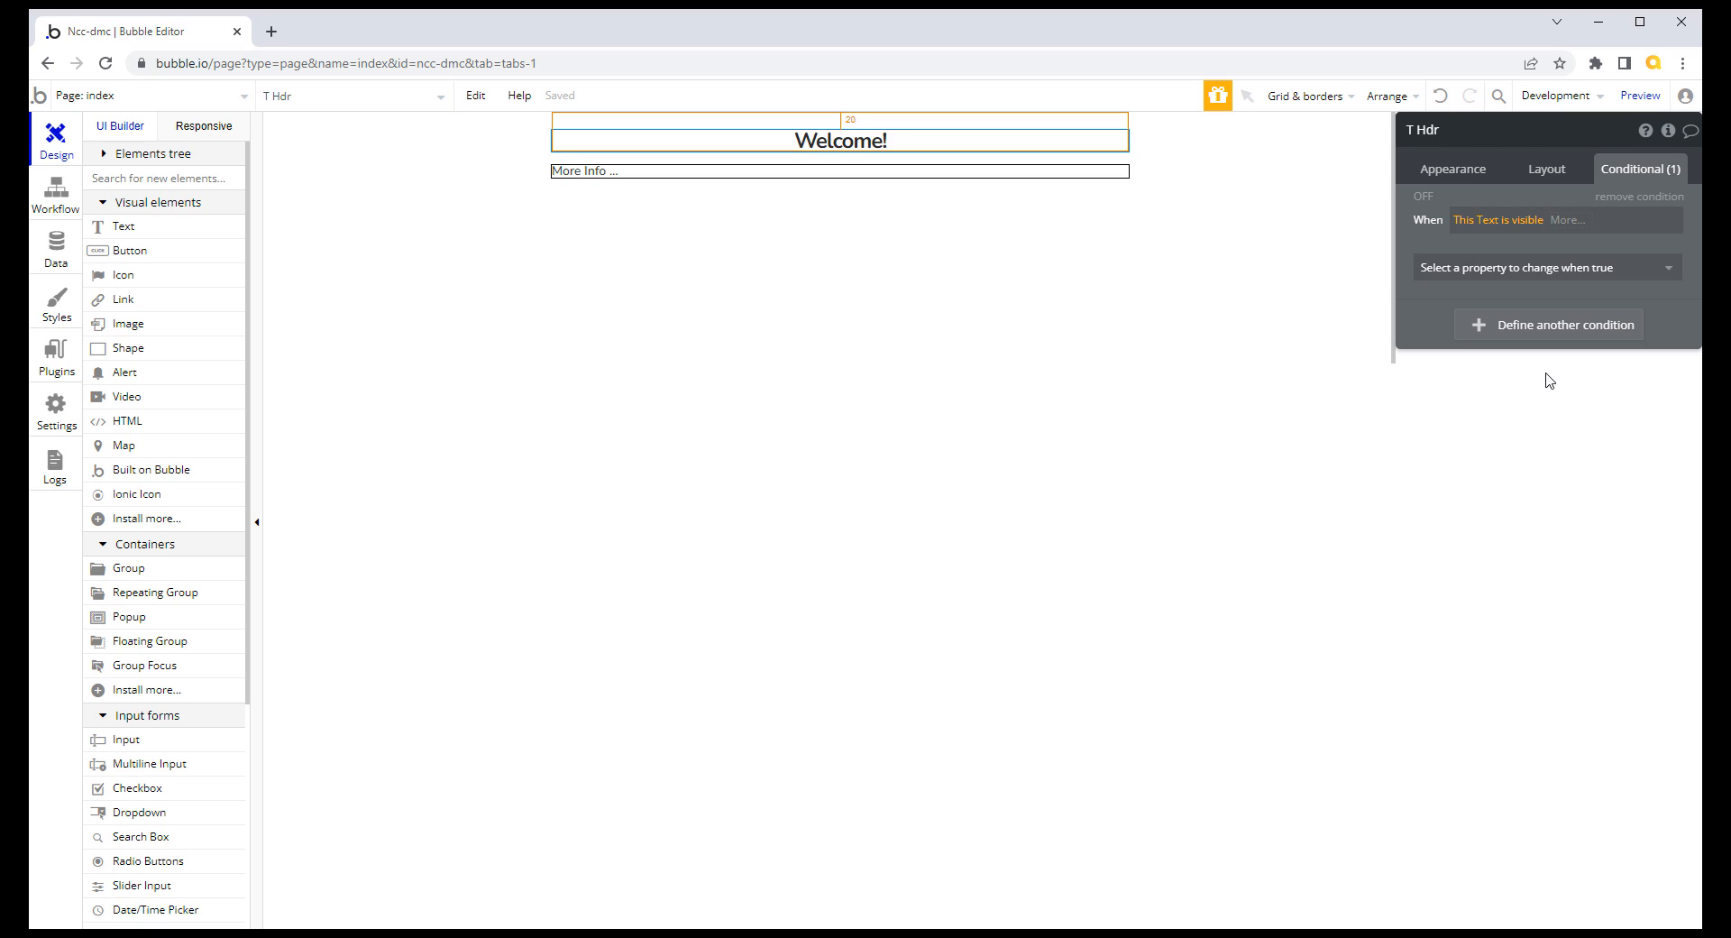
Step: Make the T Hdr condition change the font color to the dynamic value Current User's Theme's TextColor
left_click(1548, 271)
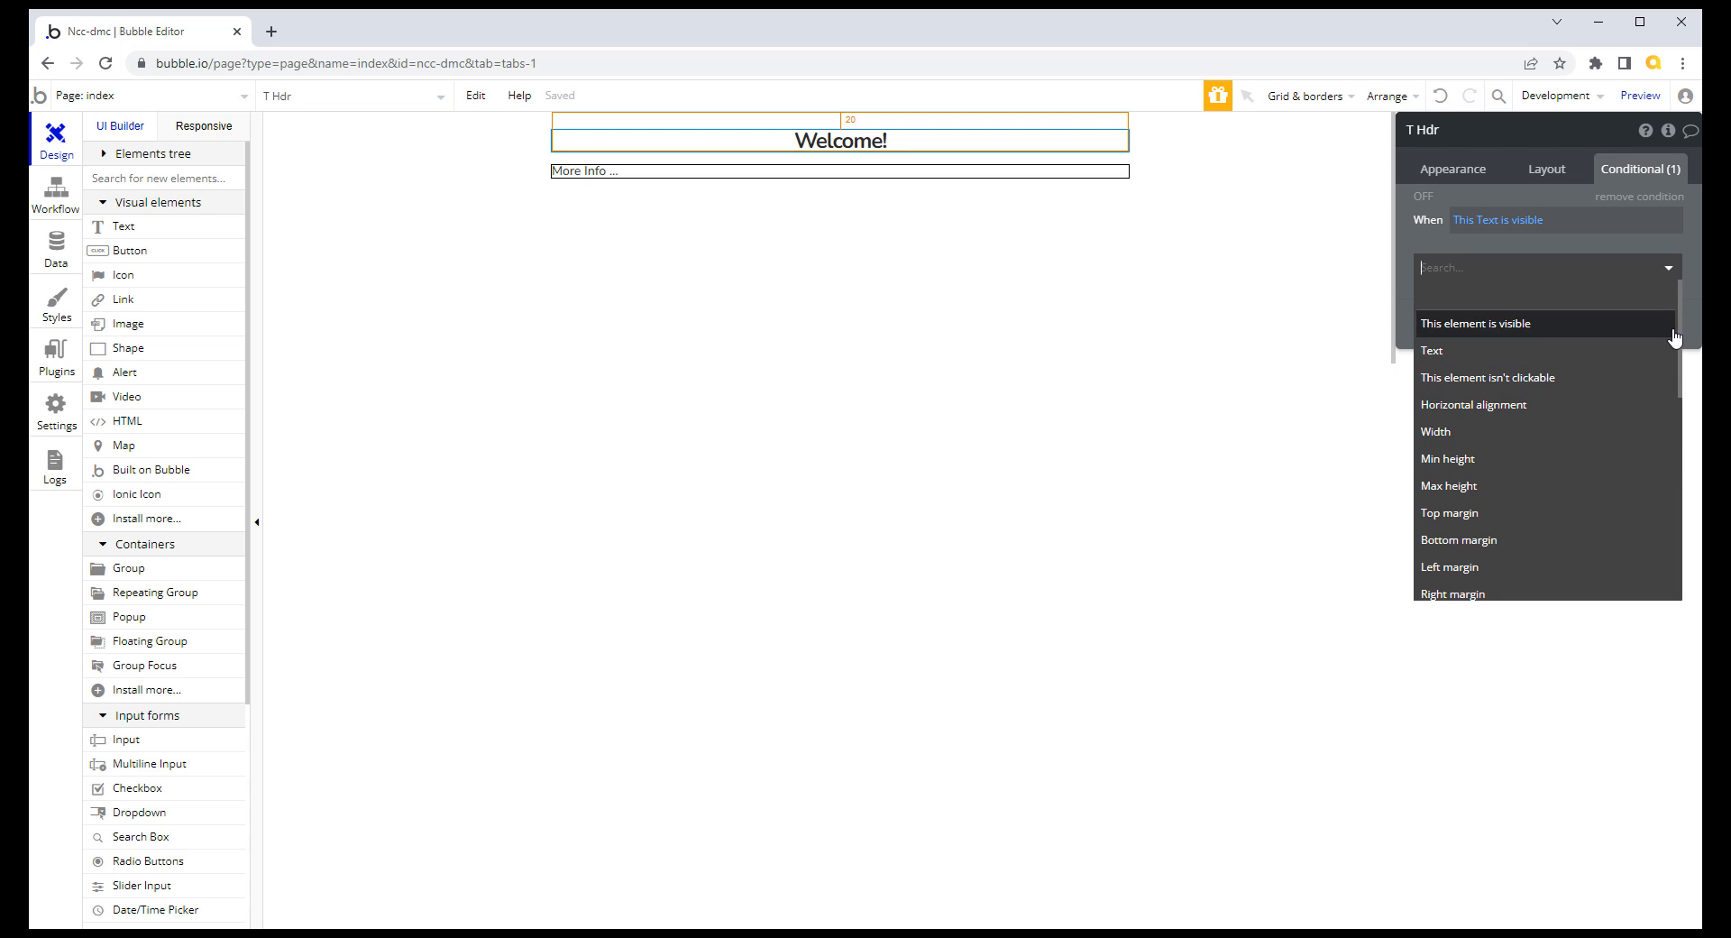
scroll(1487, 432, "down", 3)
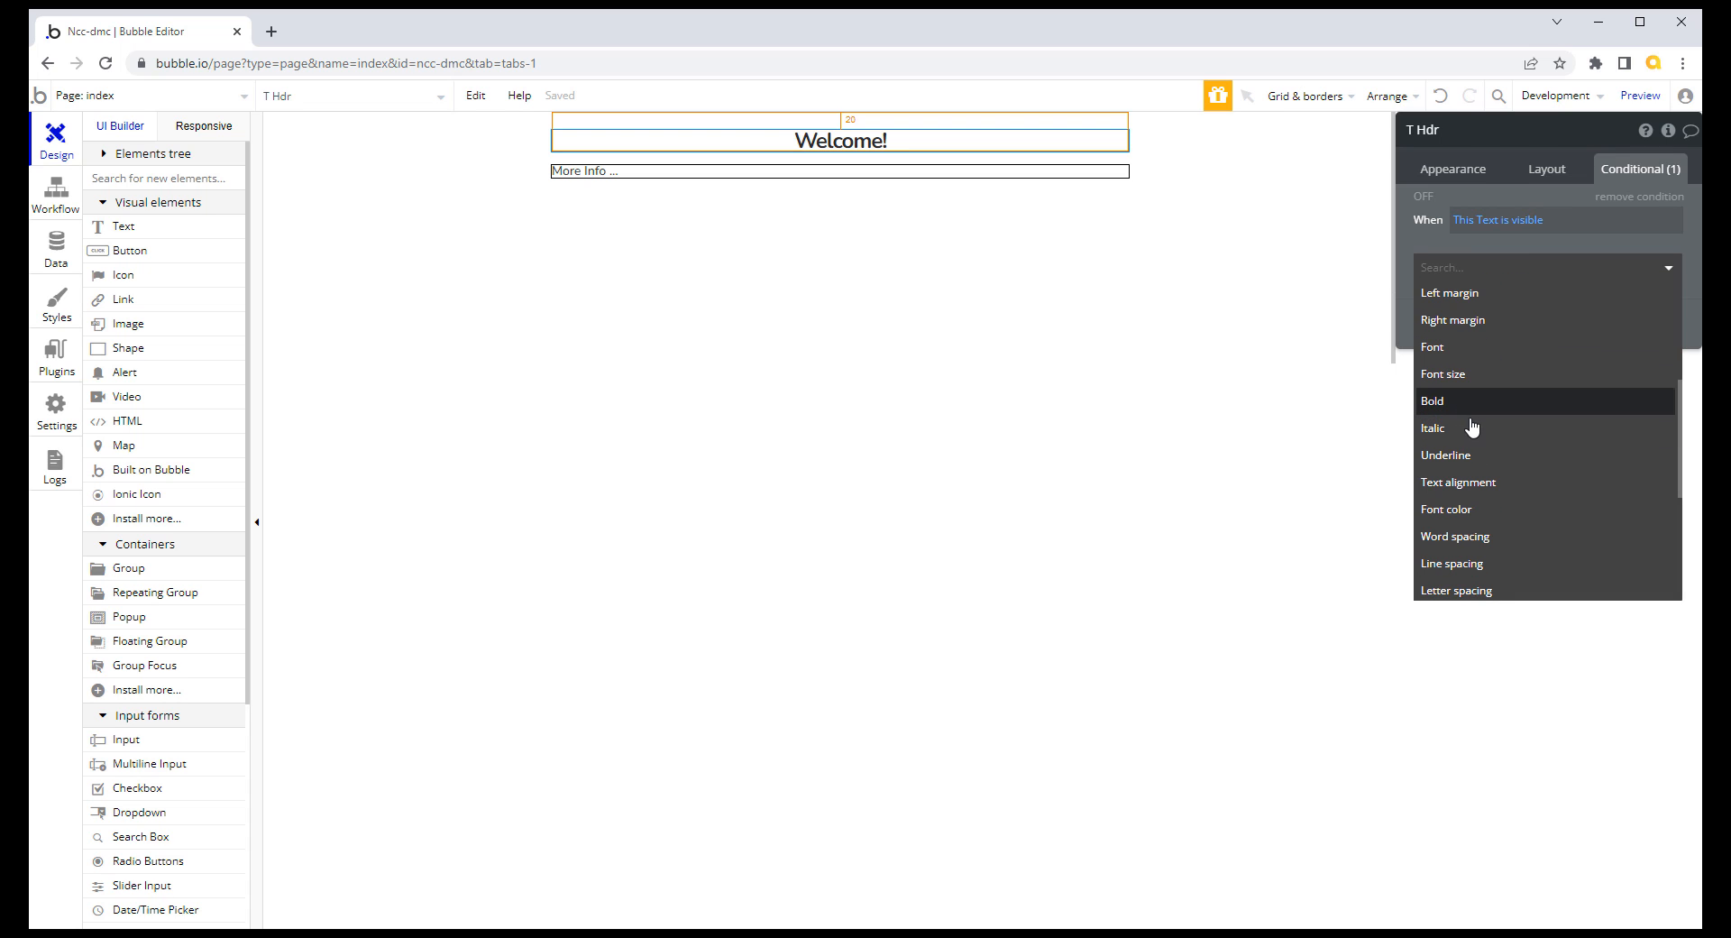
left_click(1497, 514)
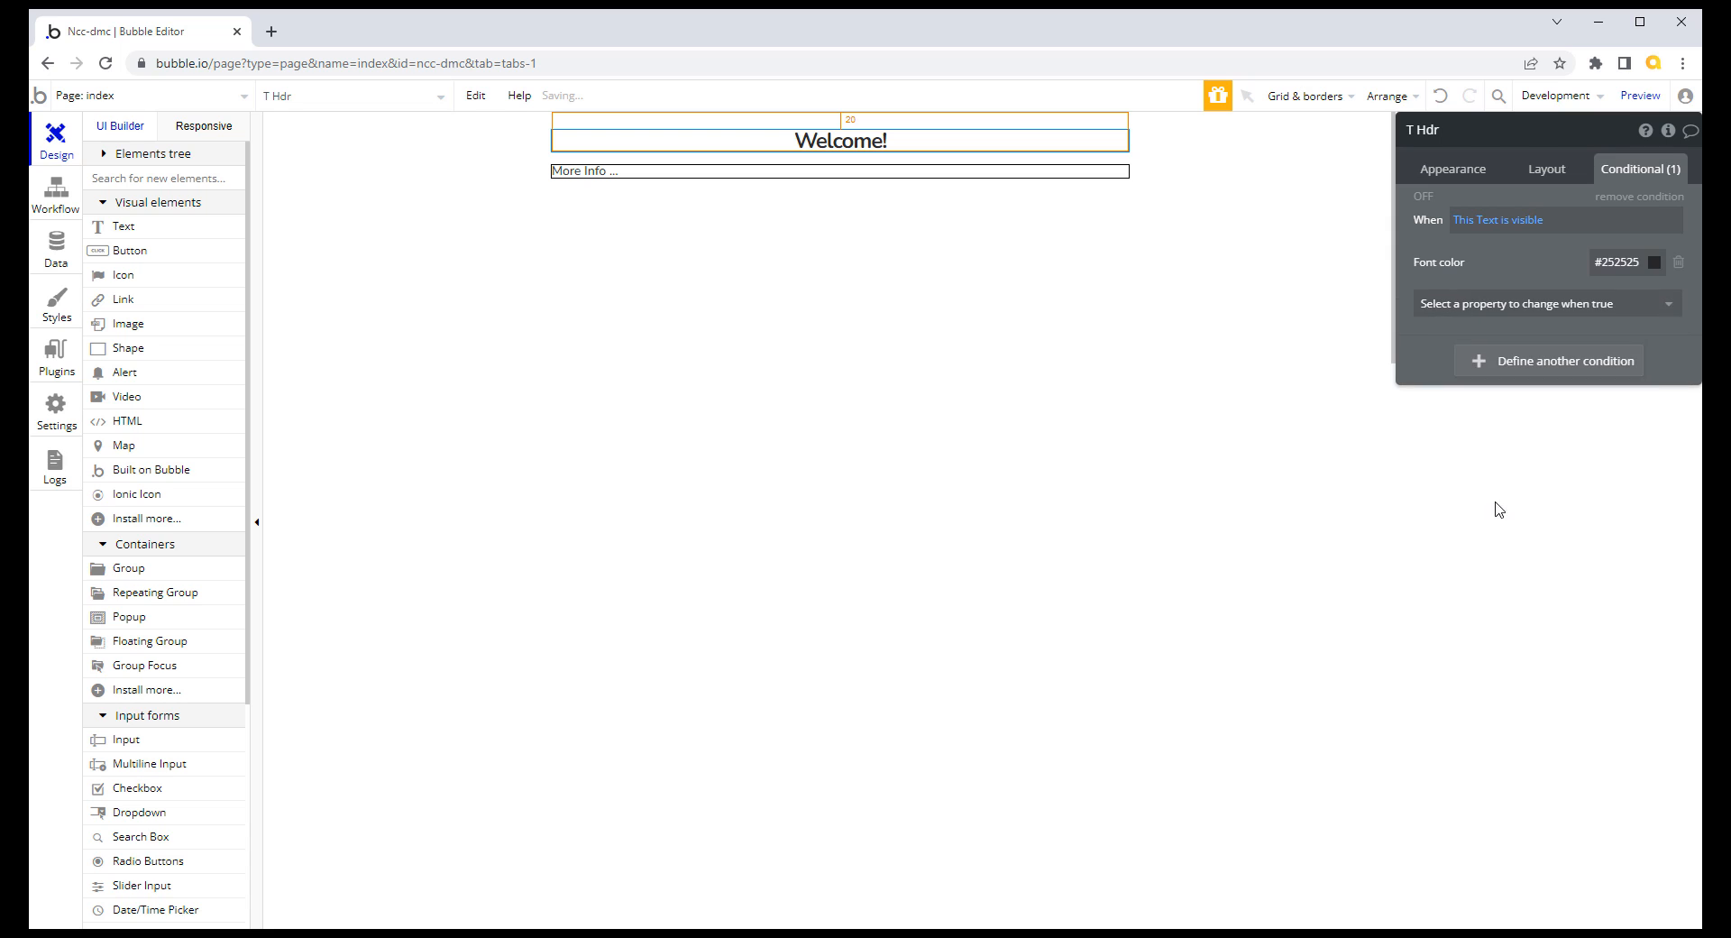
left_click(1650, 267)
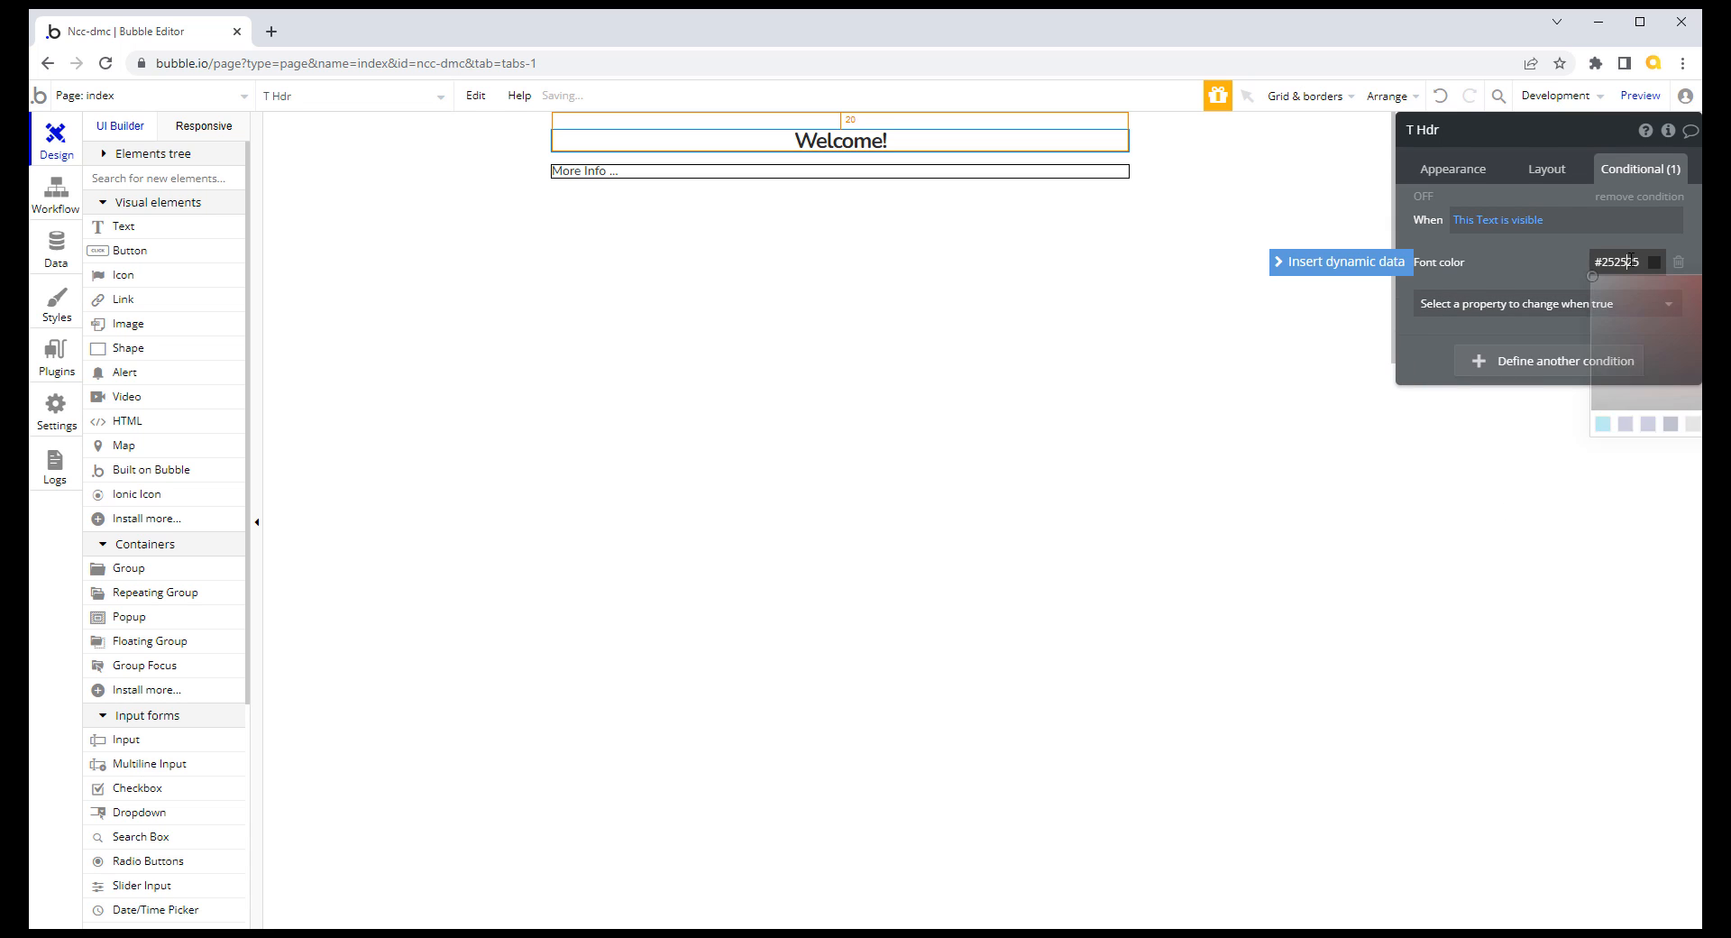
left_click(1335, 268)
left_click(1599, 316)
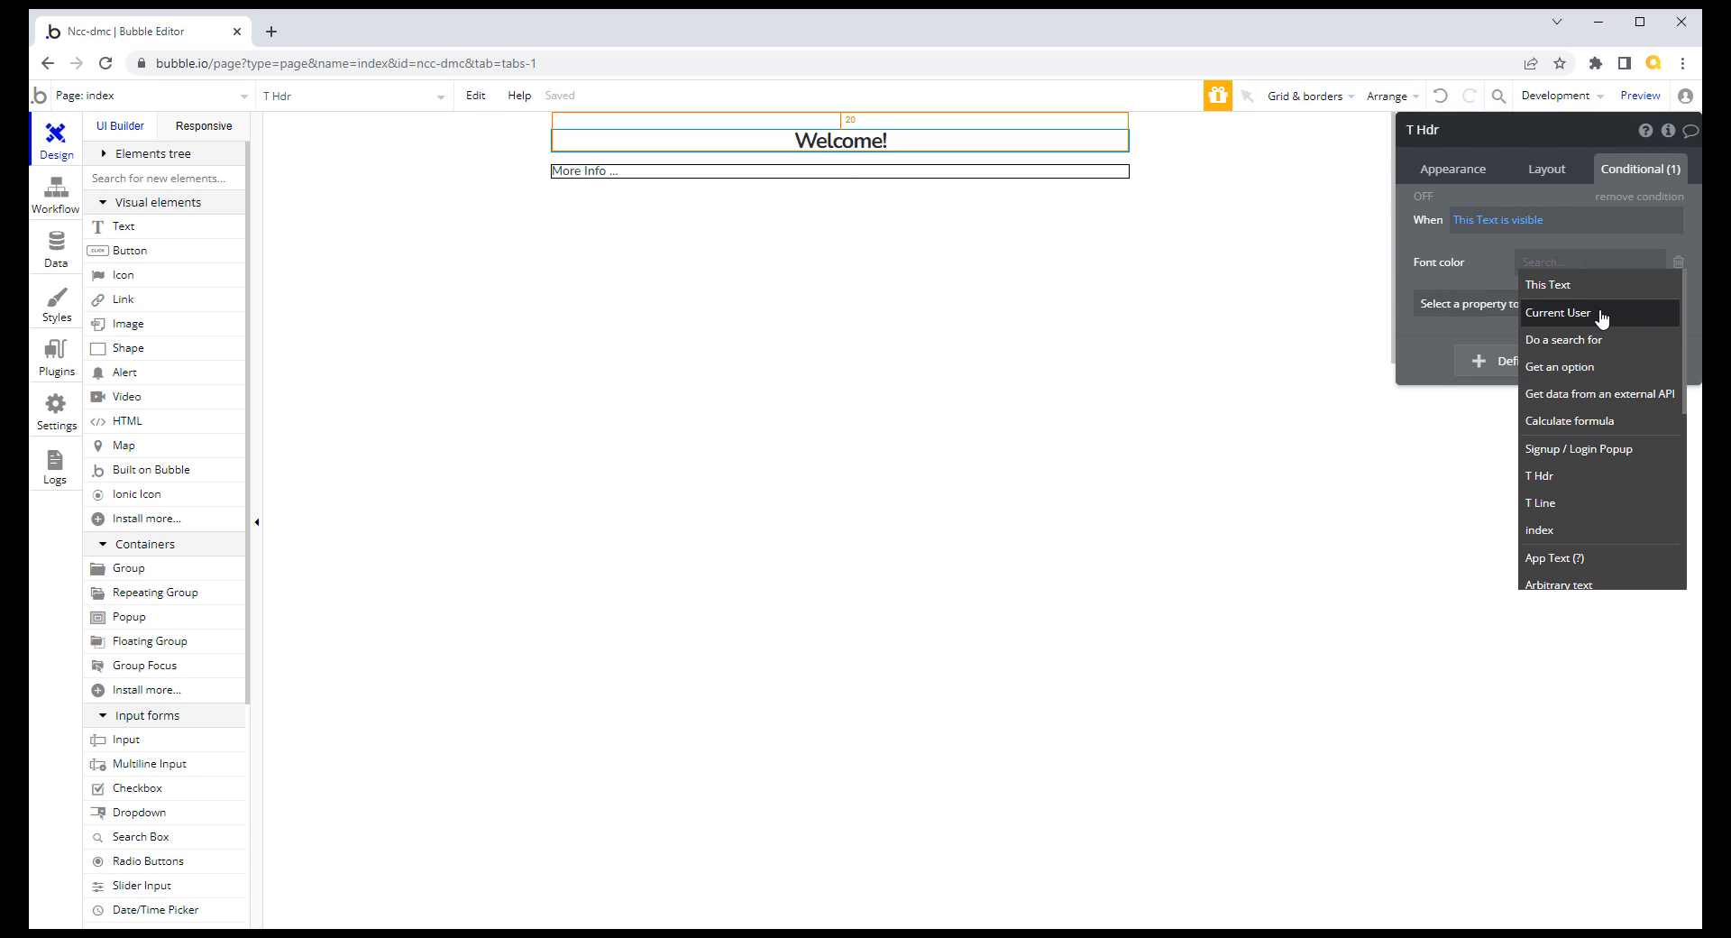
left_click(1601, 286)
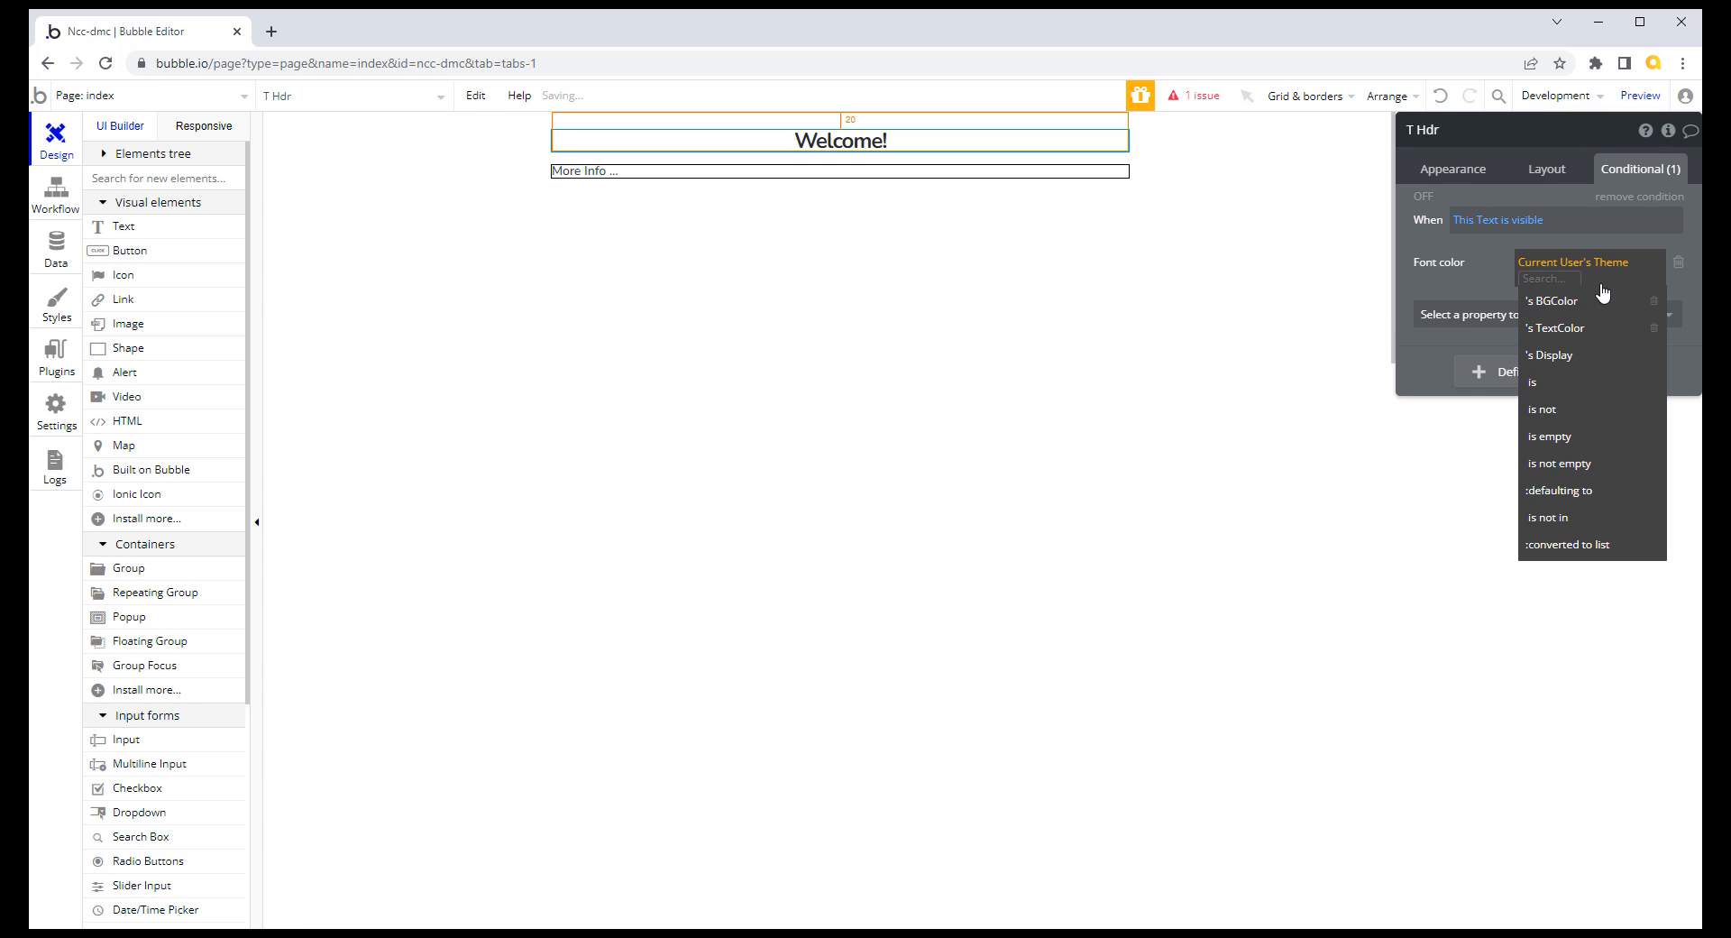
left_click(1573, 329)
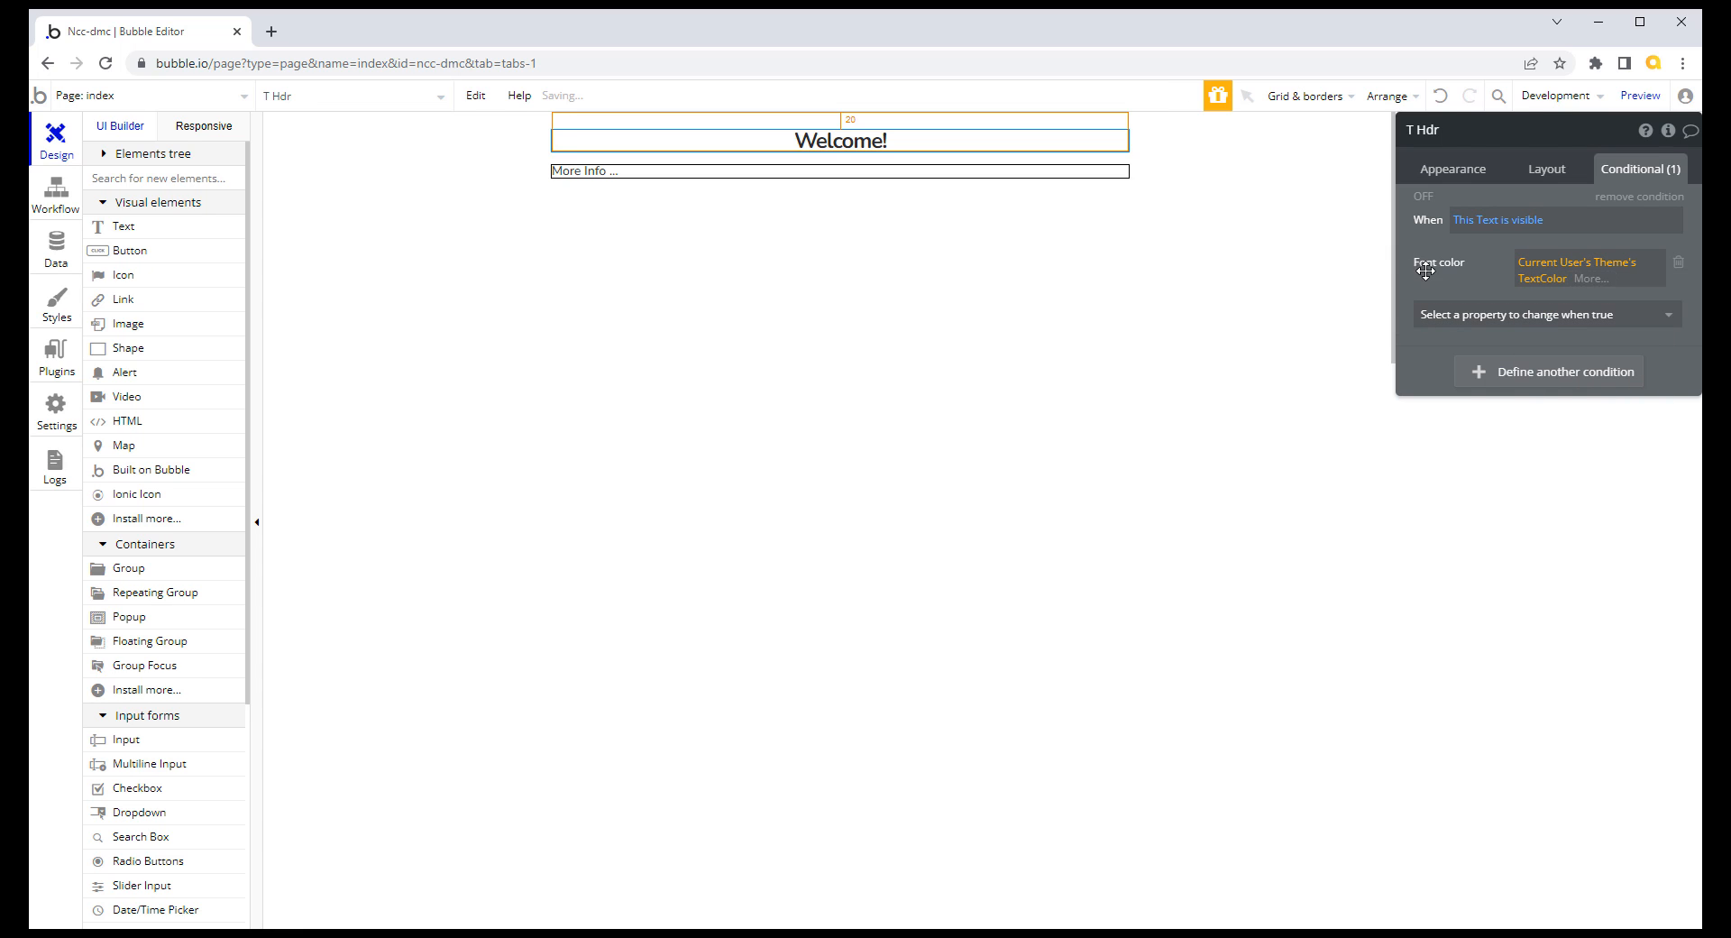
left_click(1440, 276)
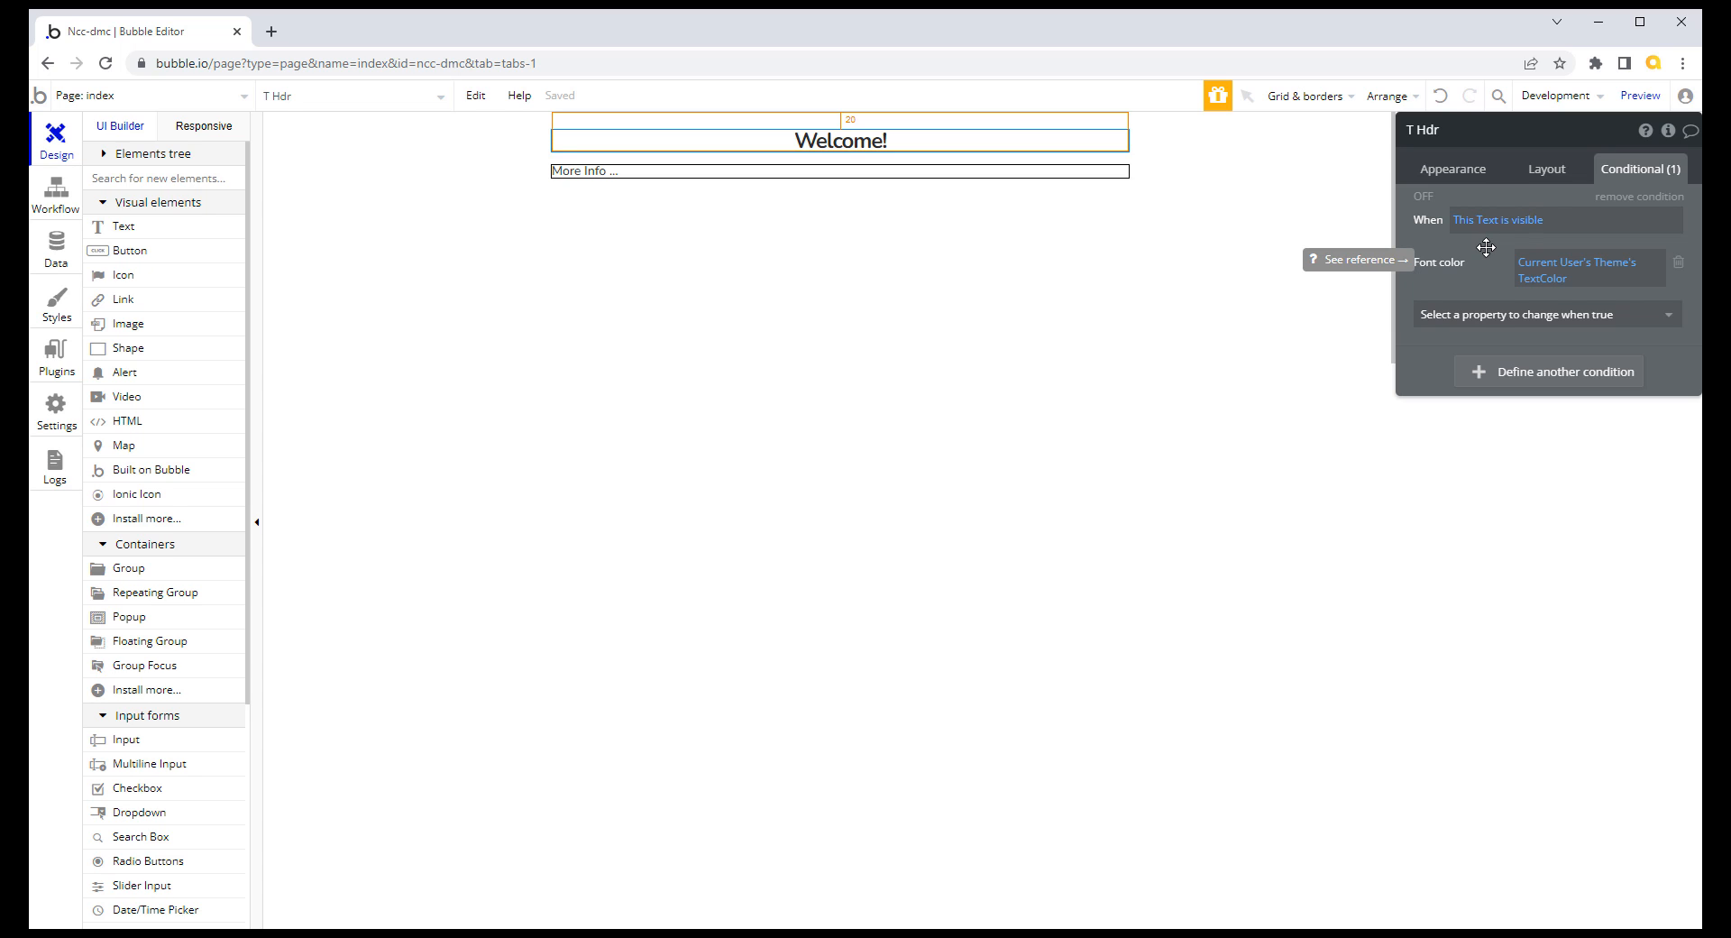
Step: Clear the When expression of the T Hdr condition and rebuild it as This url is not empty
right_click(1475, 224)
left_click(1626, 224)
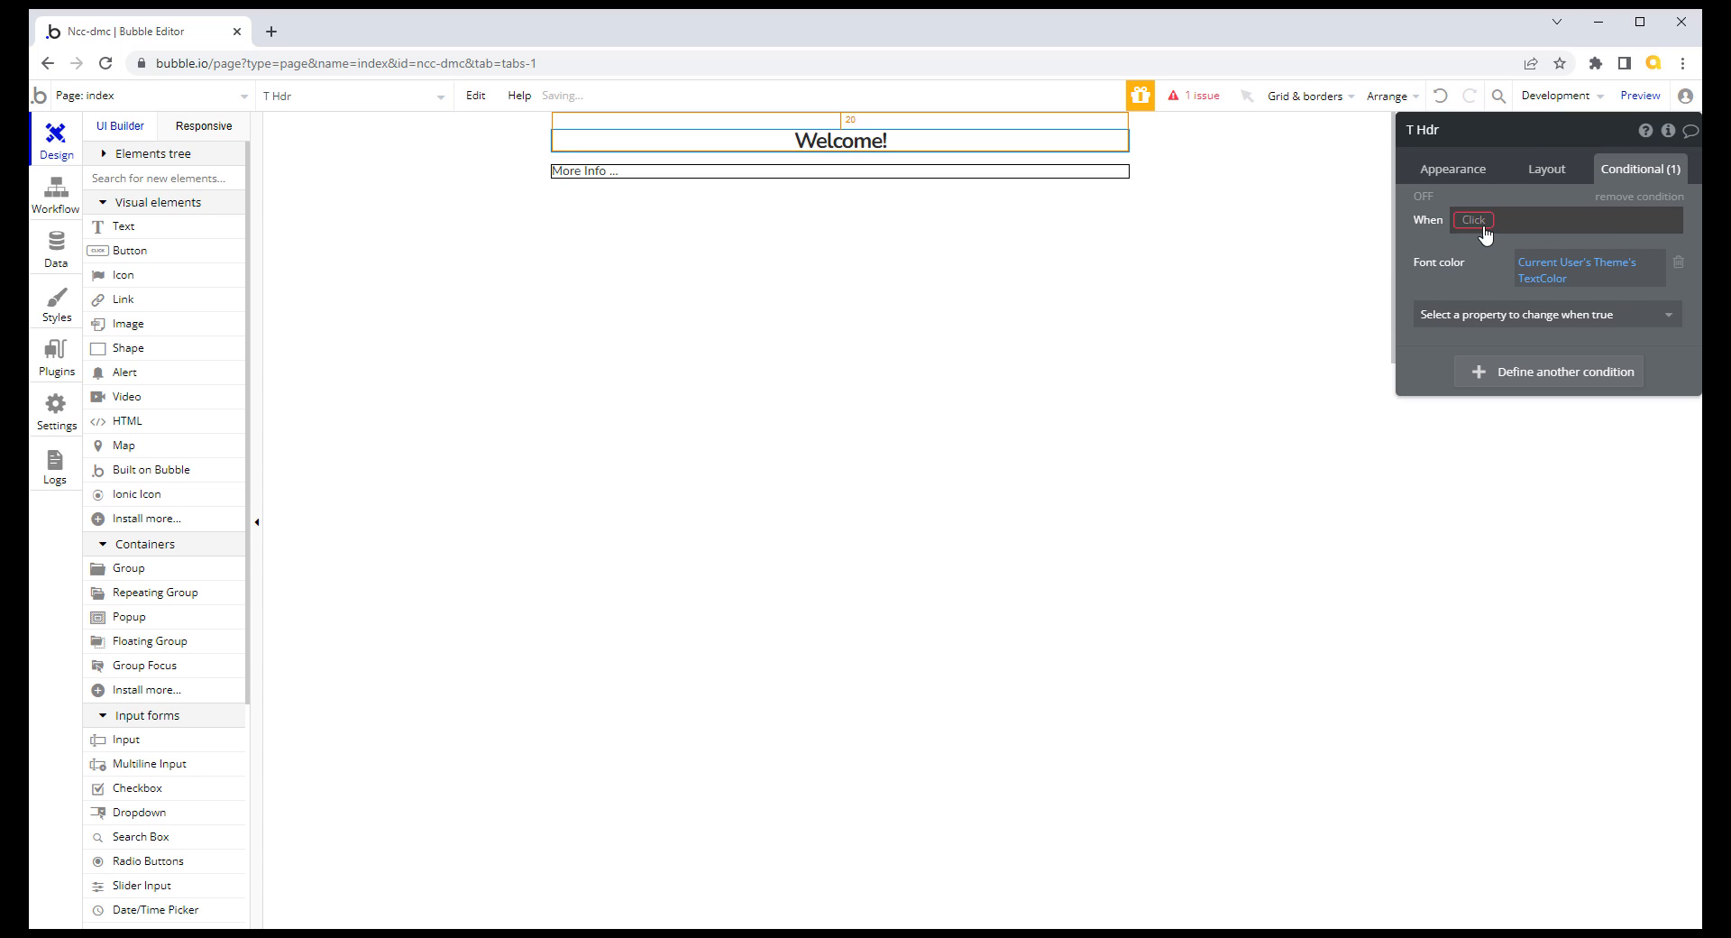
left_click(1479, 223)
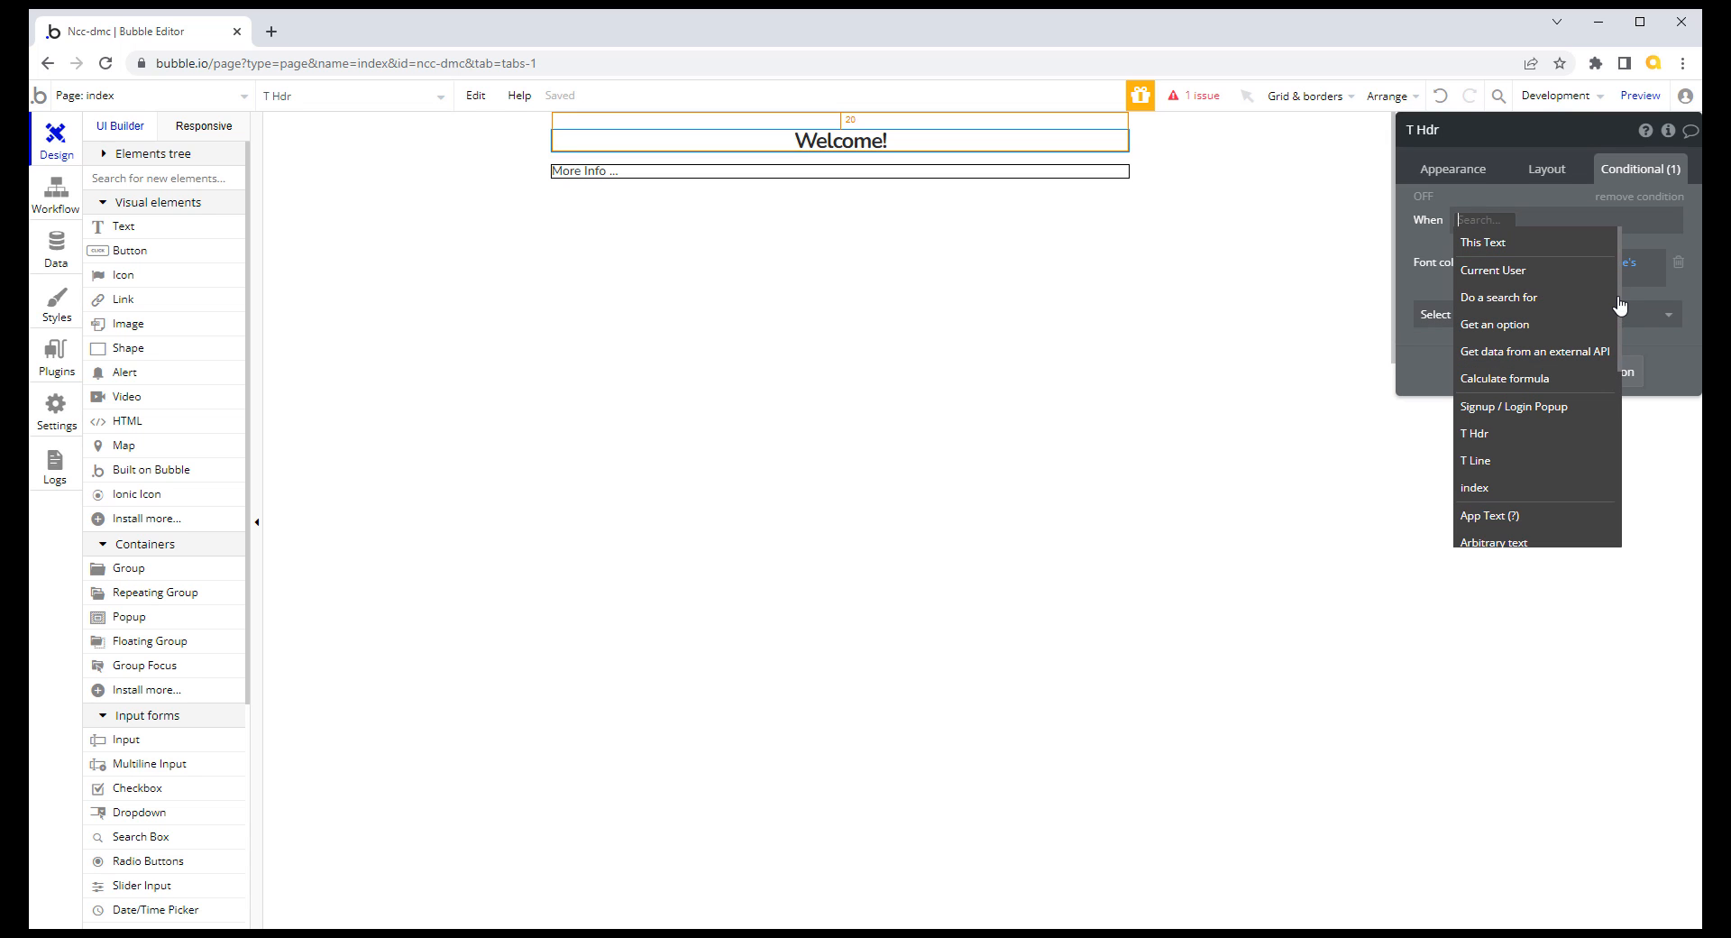
left_click_drag(1621, 307, 1623, 400)
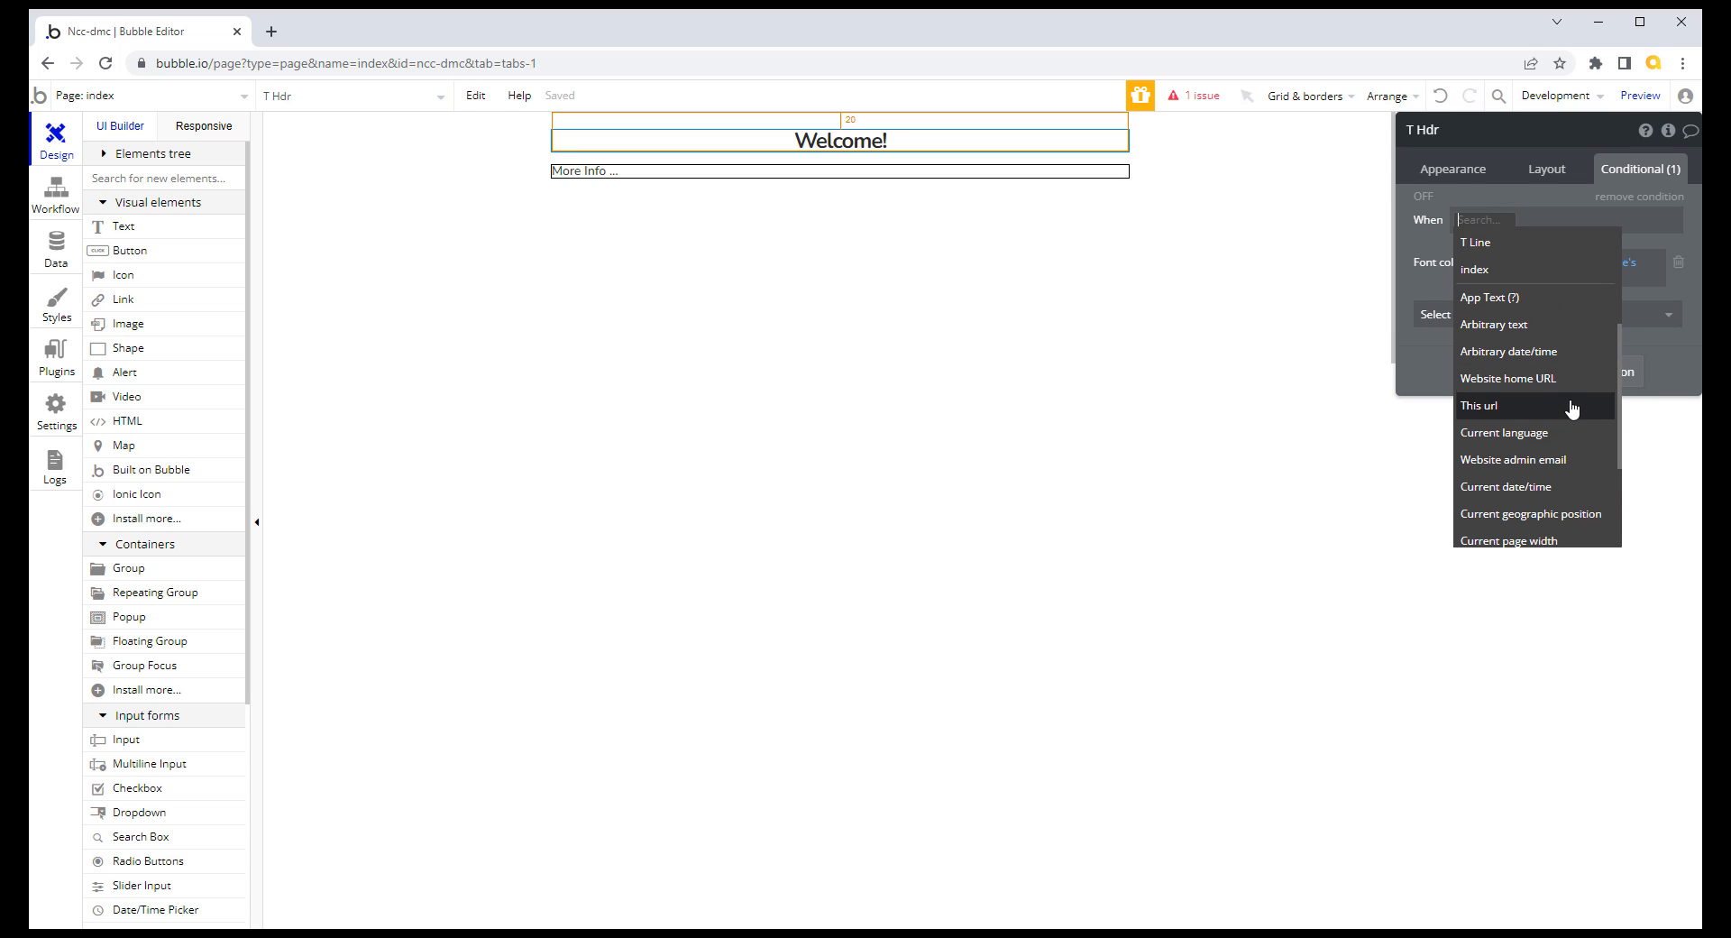
left_click(1512, 407)
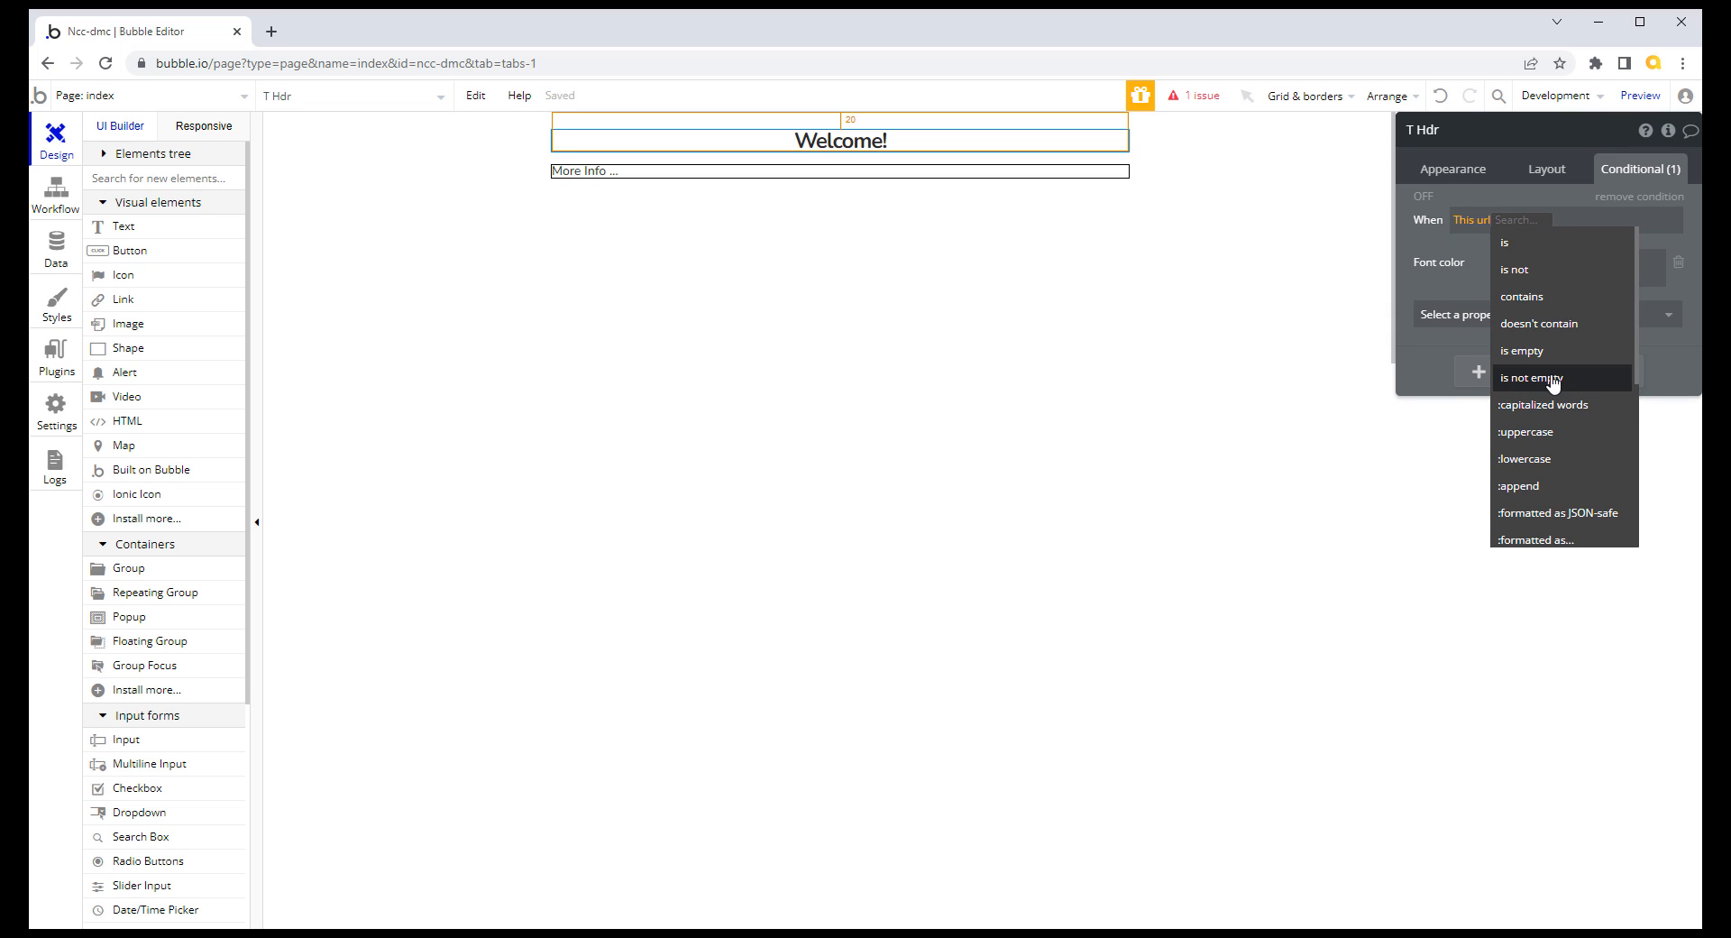
left_click(1551, 383)
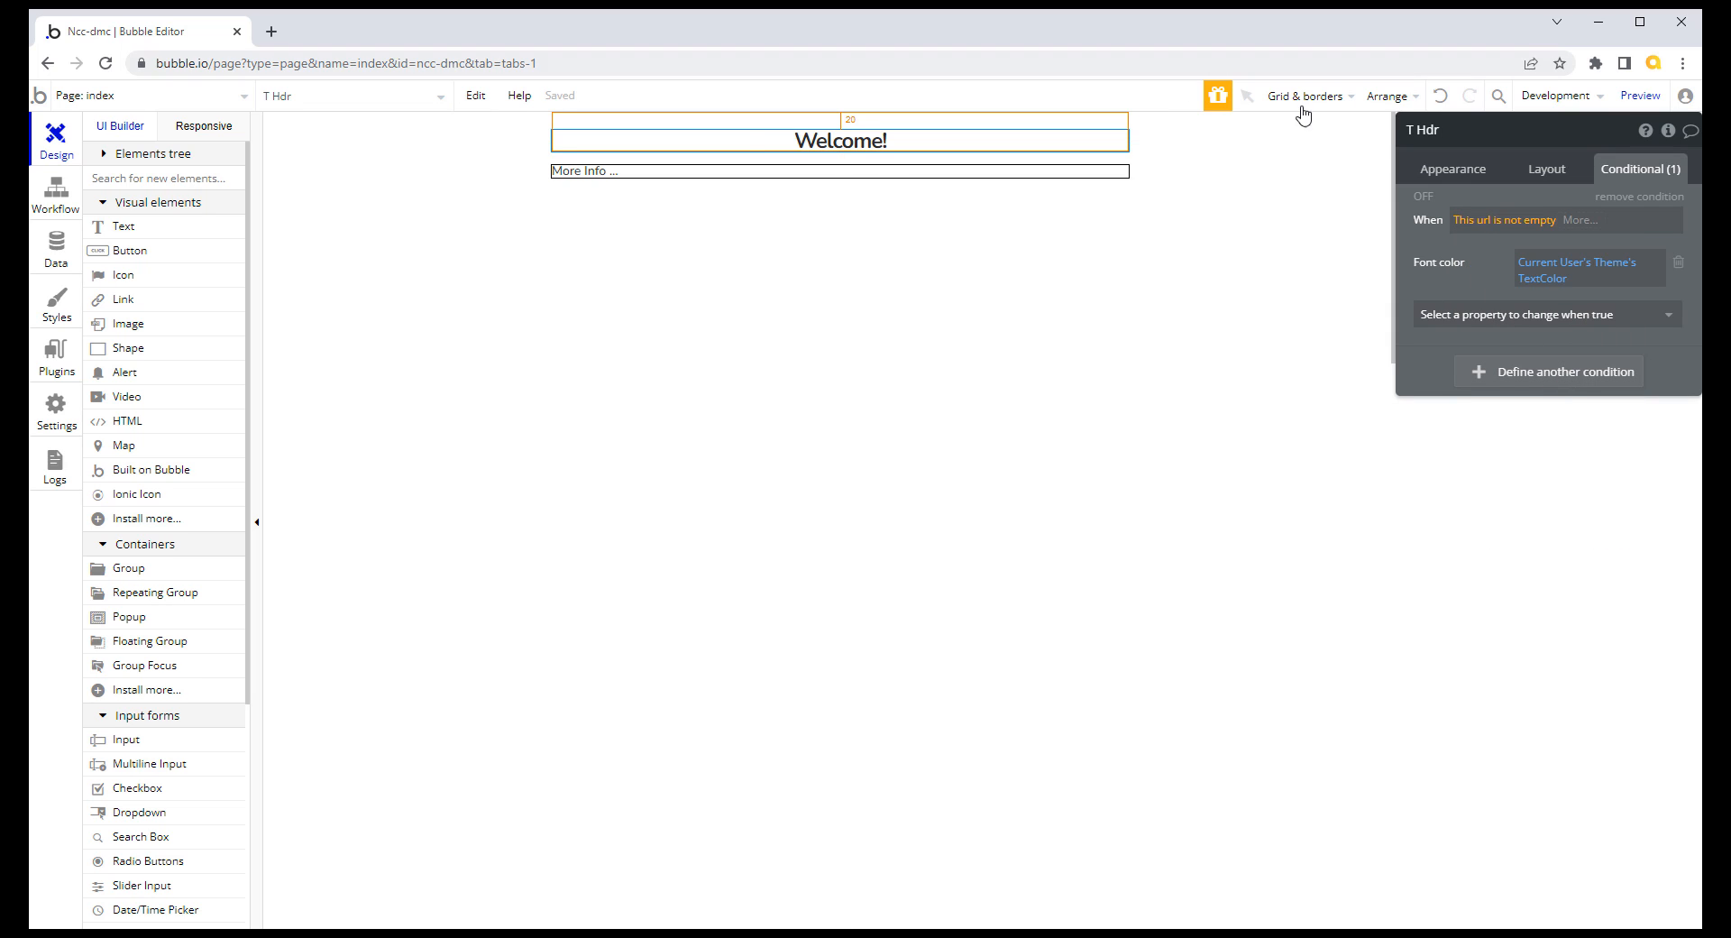
left_click(1432, 250)
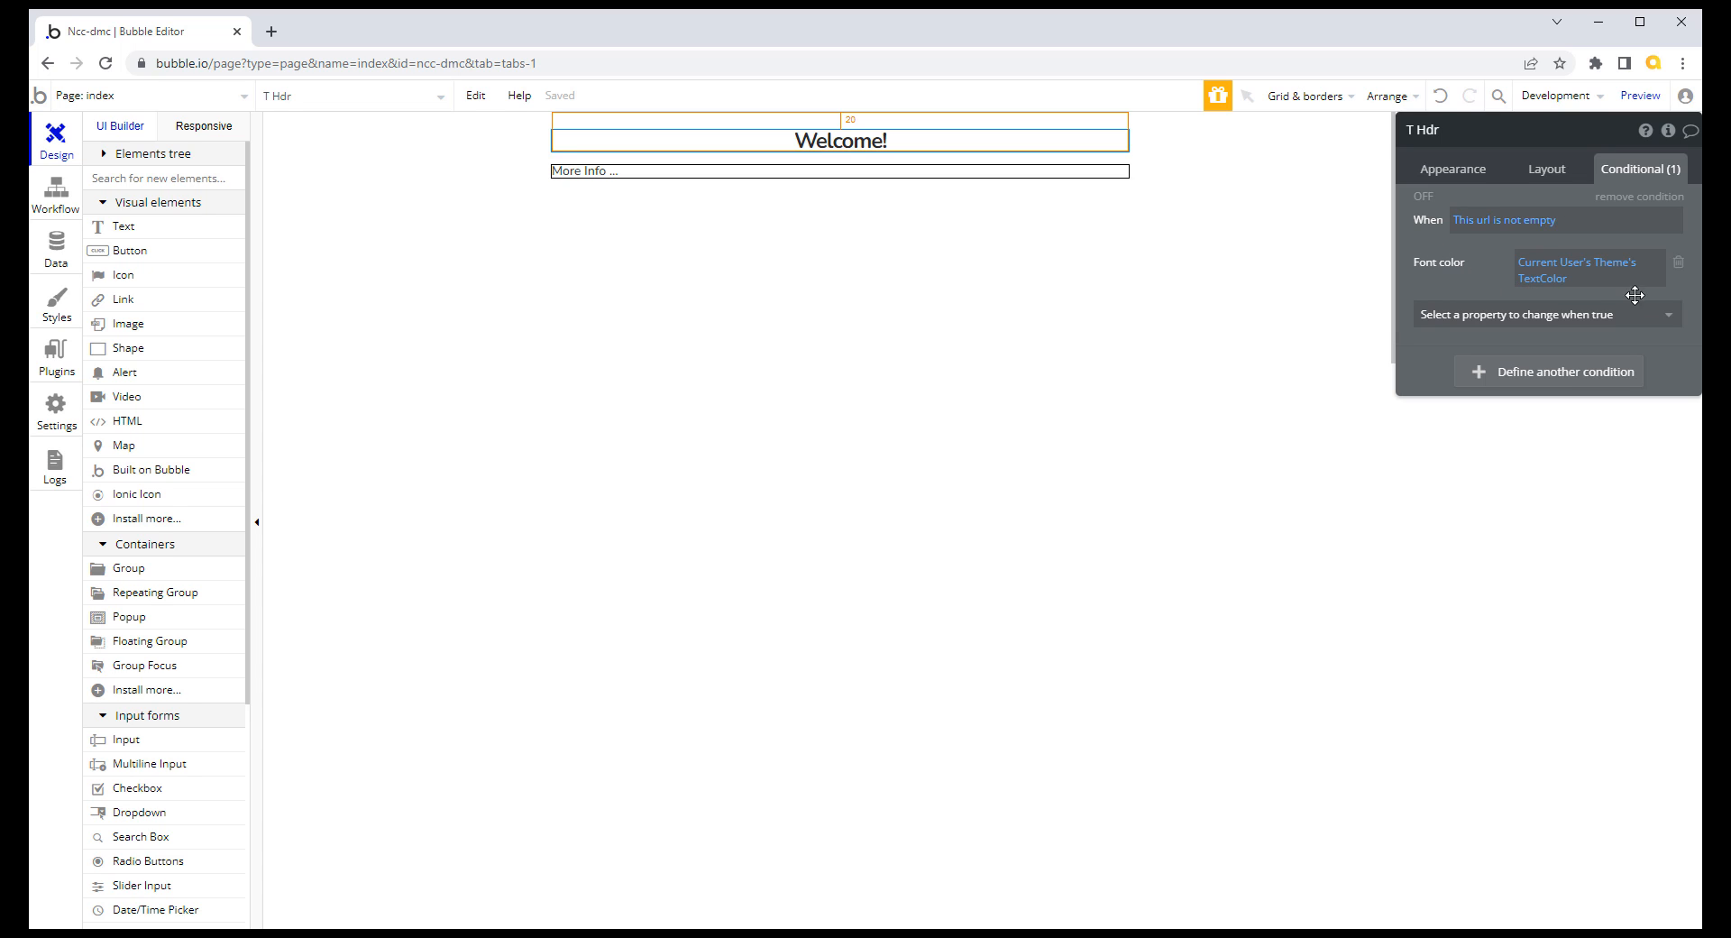
Step: Switch the When expression of the T Hdr condition to This Text is visible
left_click(1477, 225)
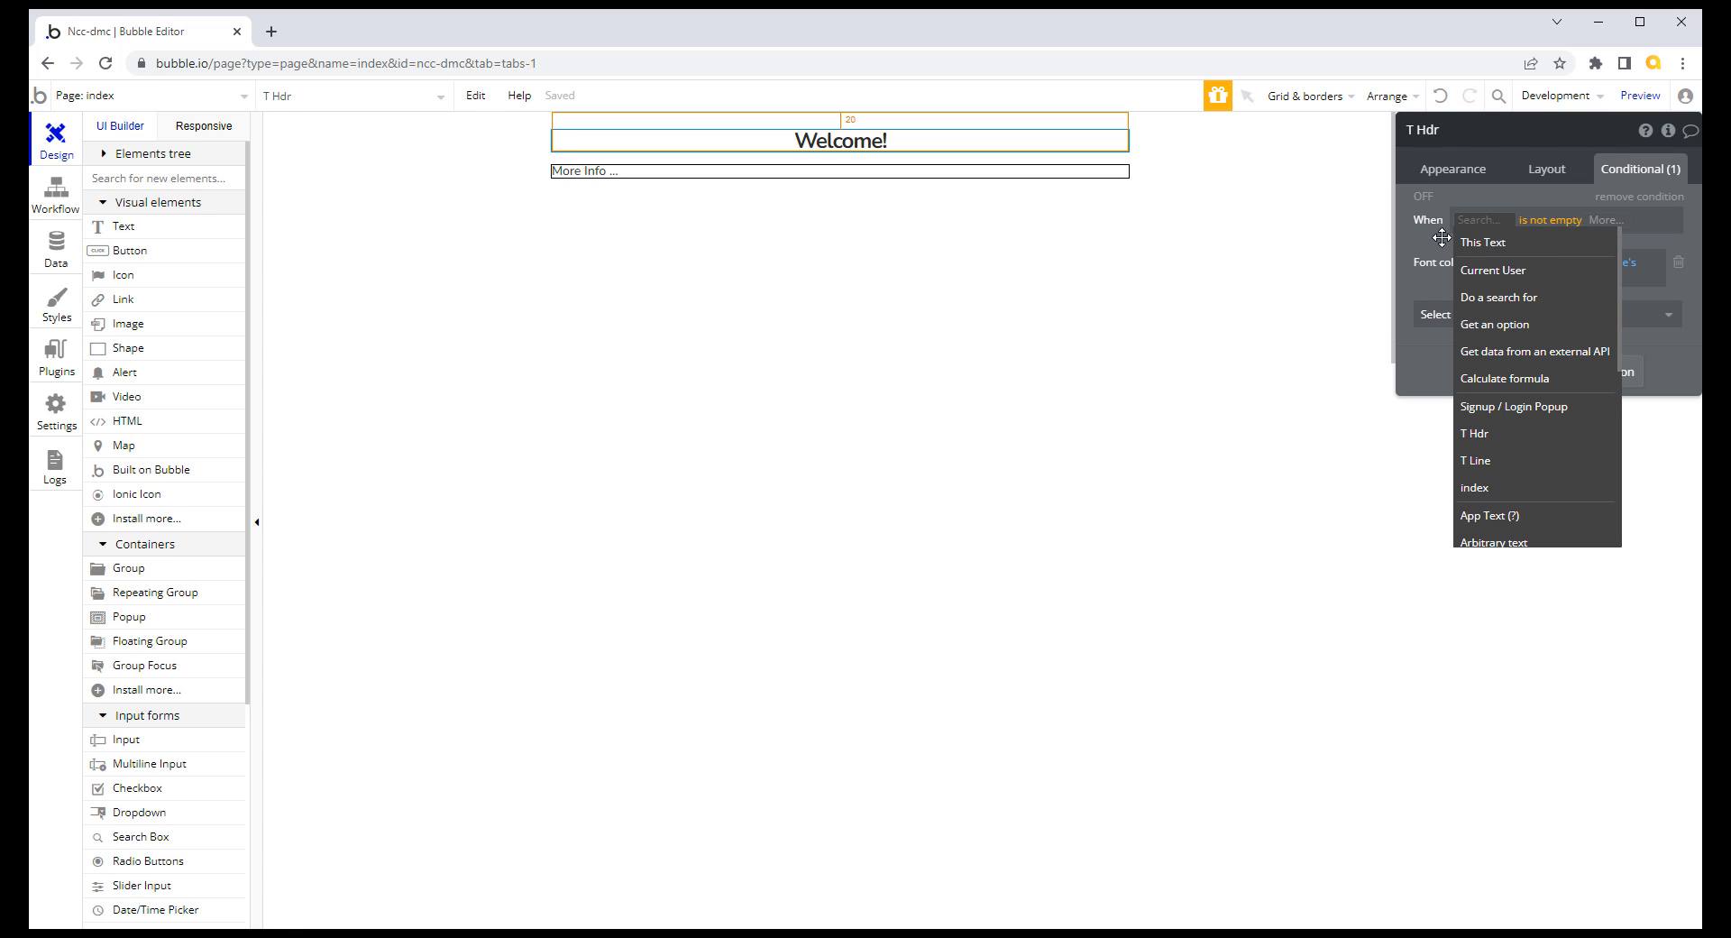
left_click(1443, 237)
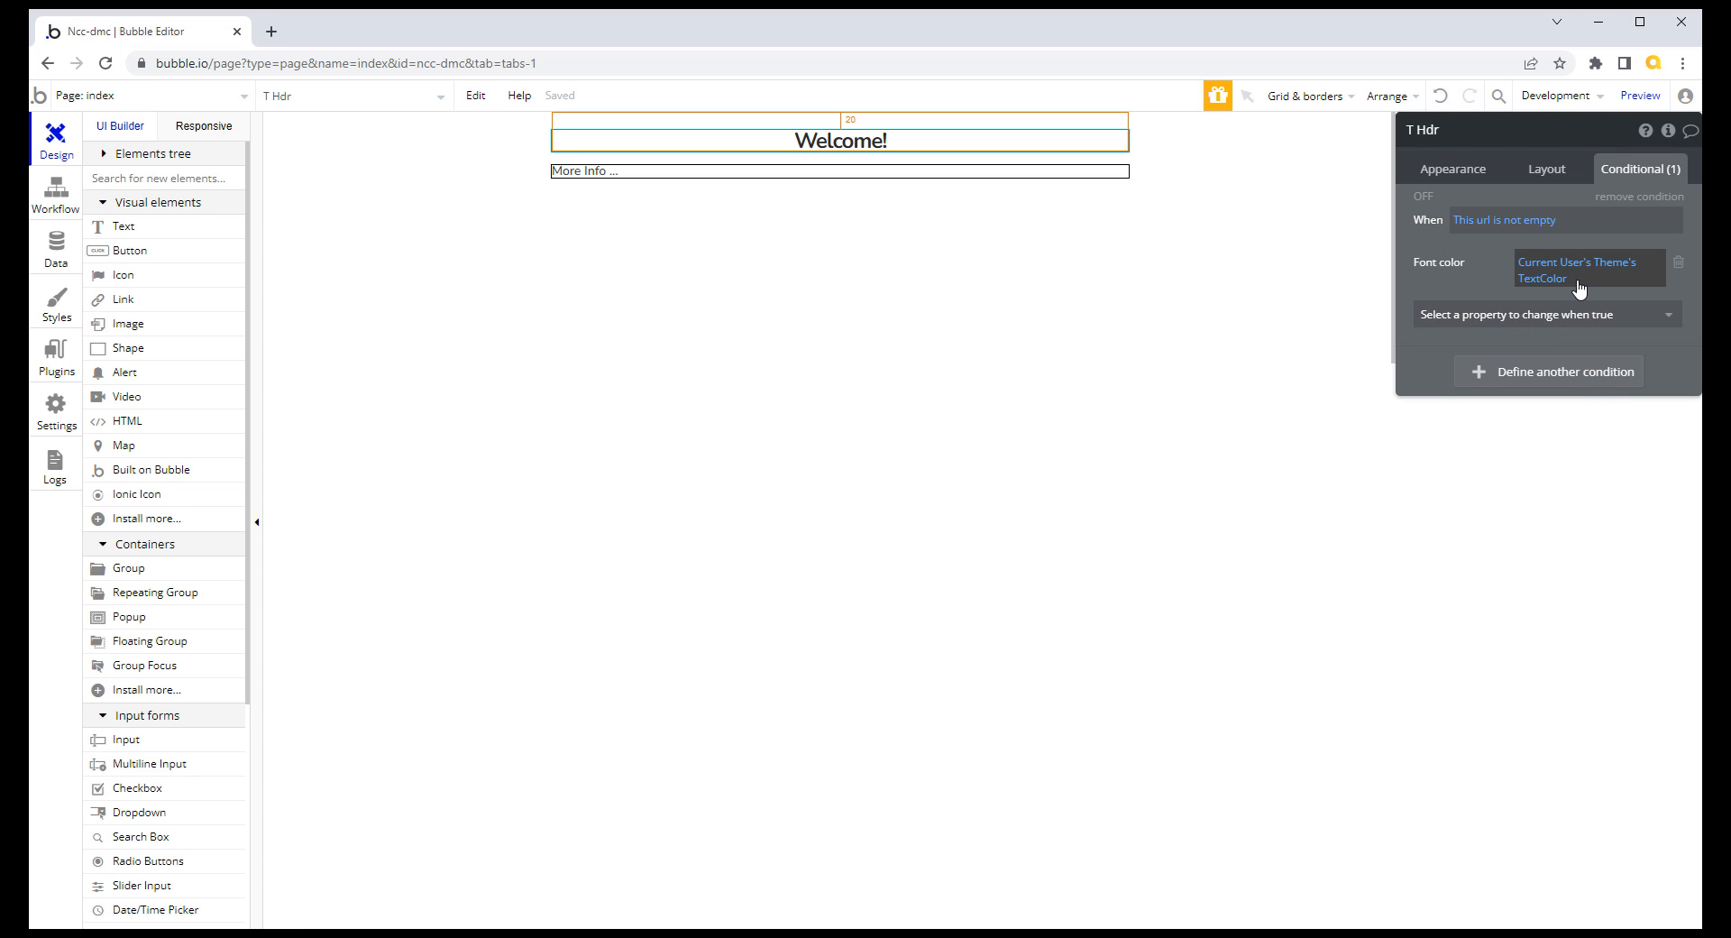
left_click(1479, 226)
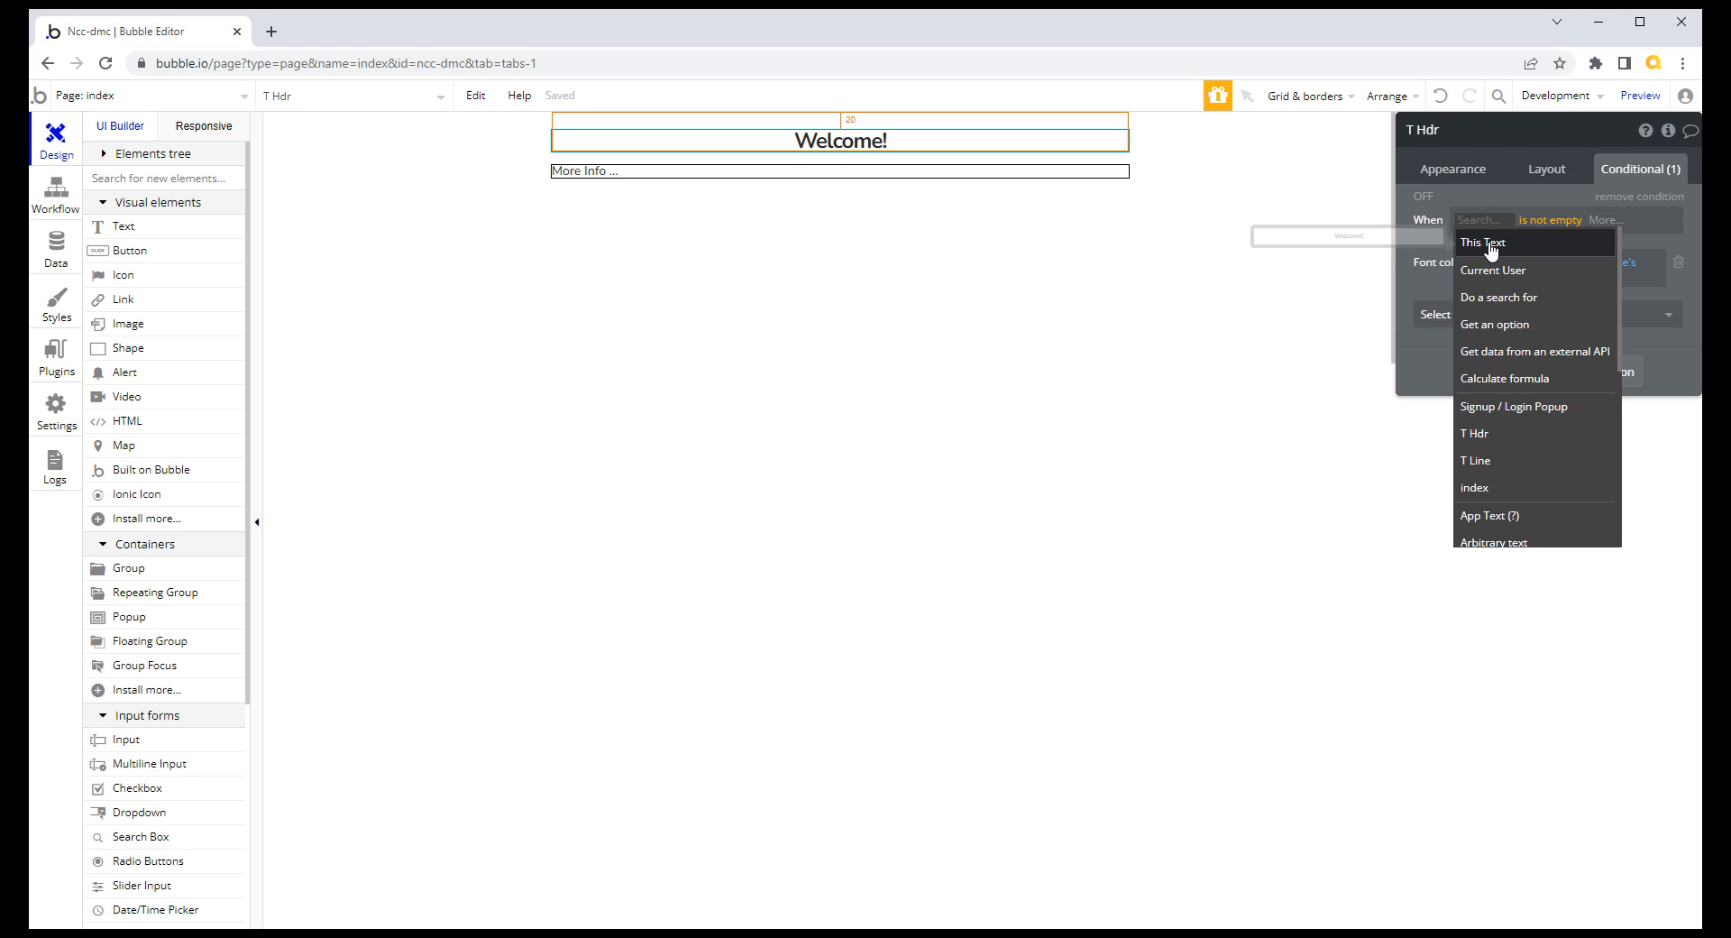
left_click(1488, 245)
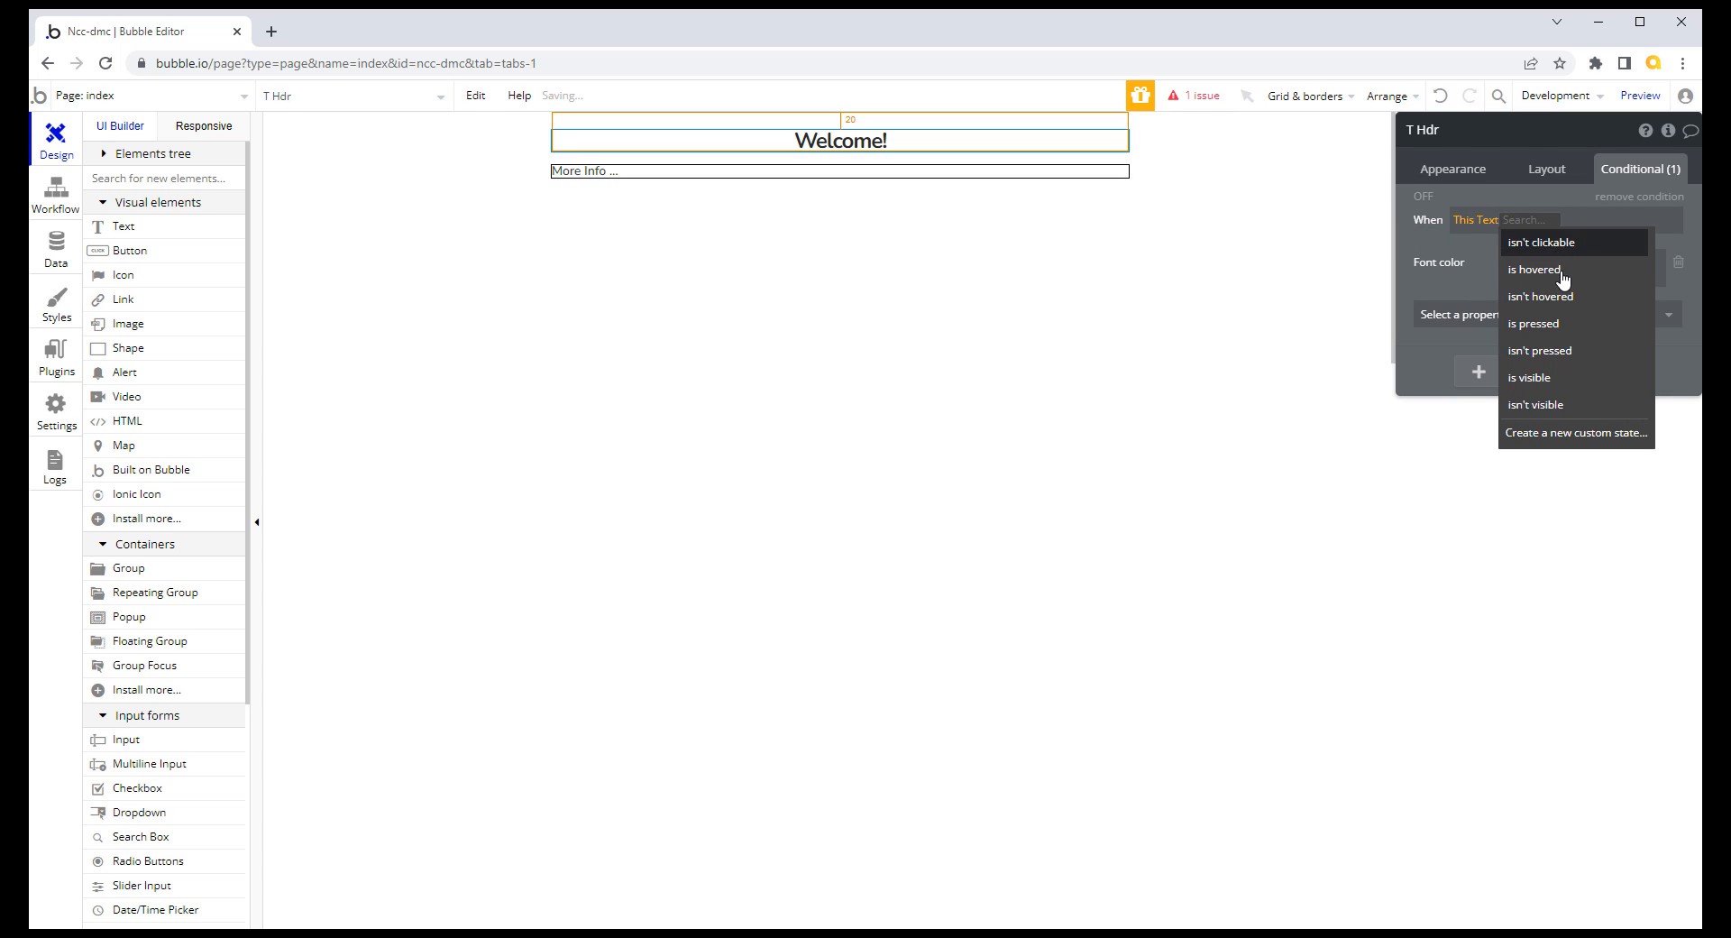
left_click(1551, 378)
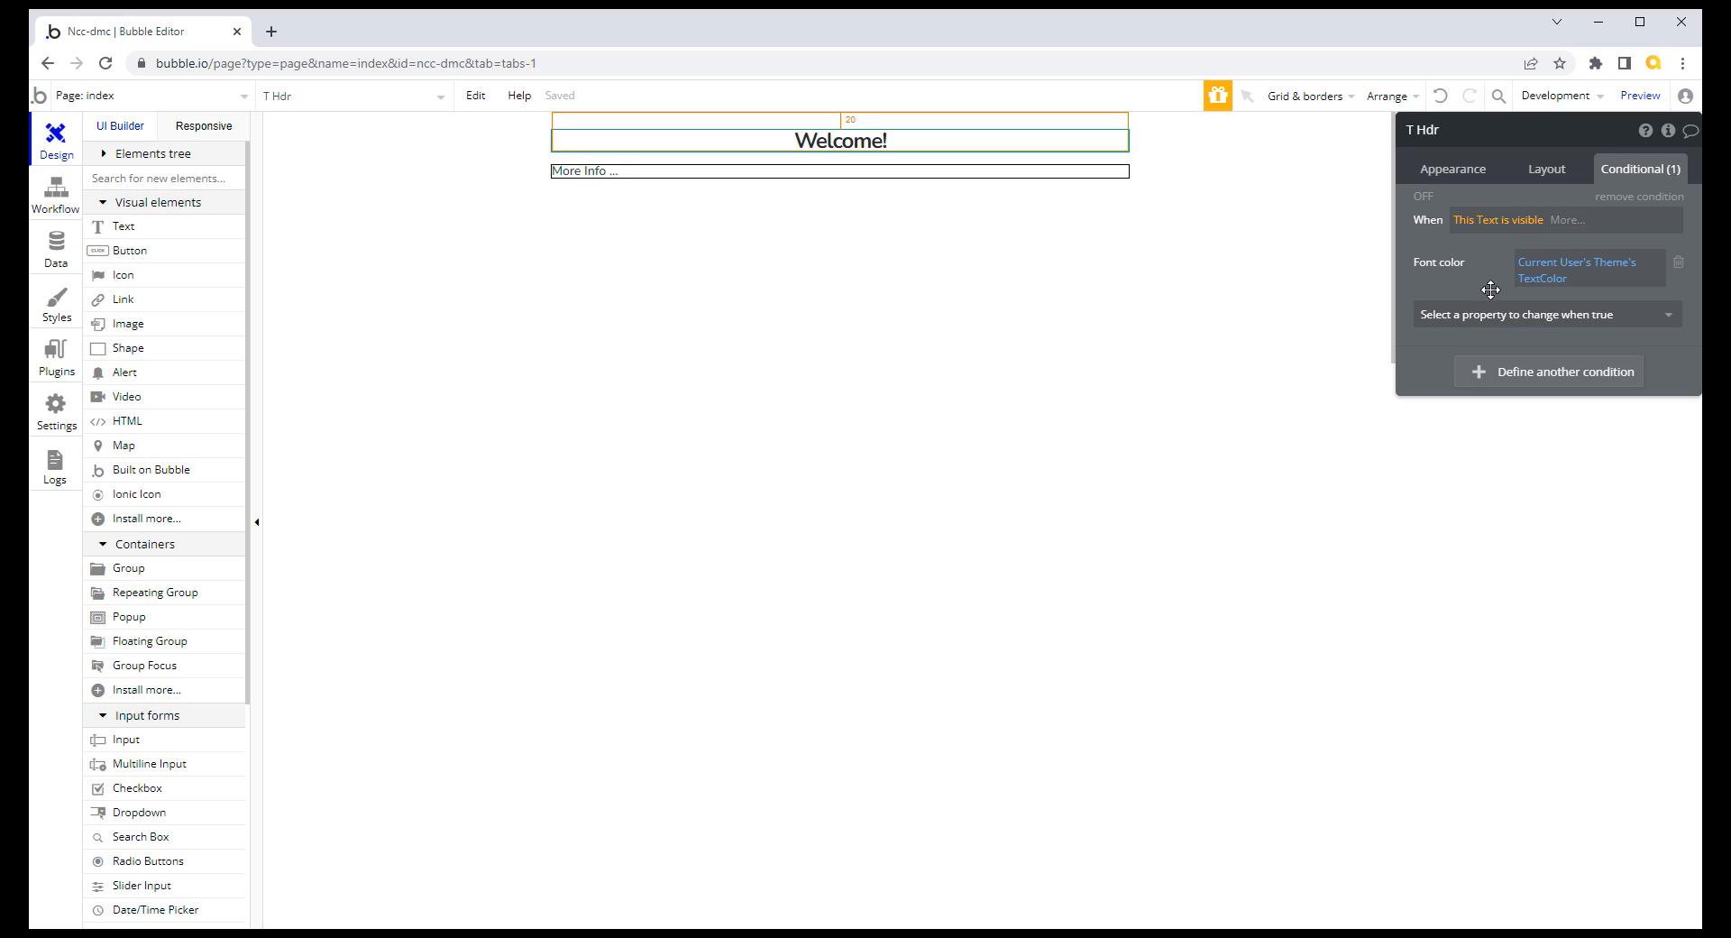
Step: Set the T Hdr condition's When expression back to This url is not empty
left_click(1483, 229)
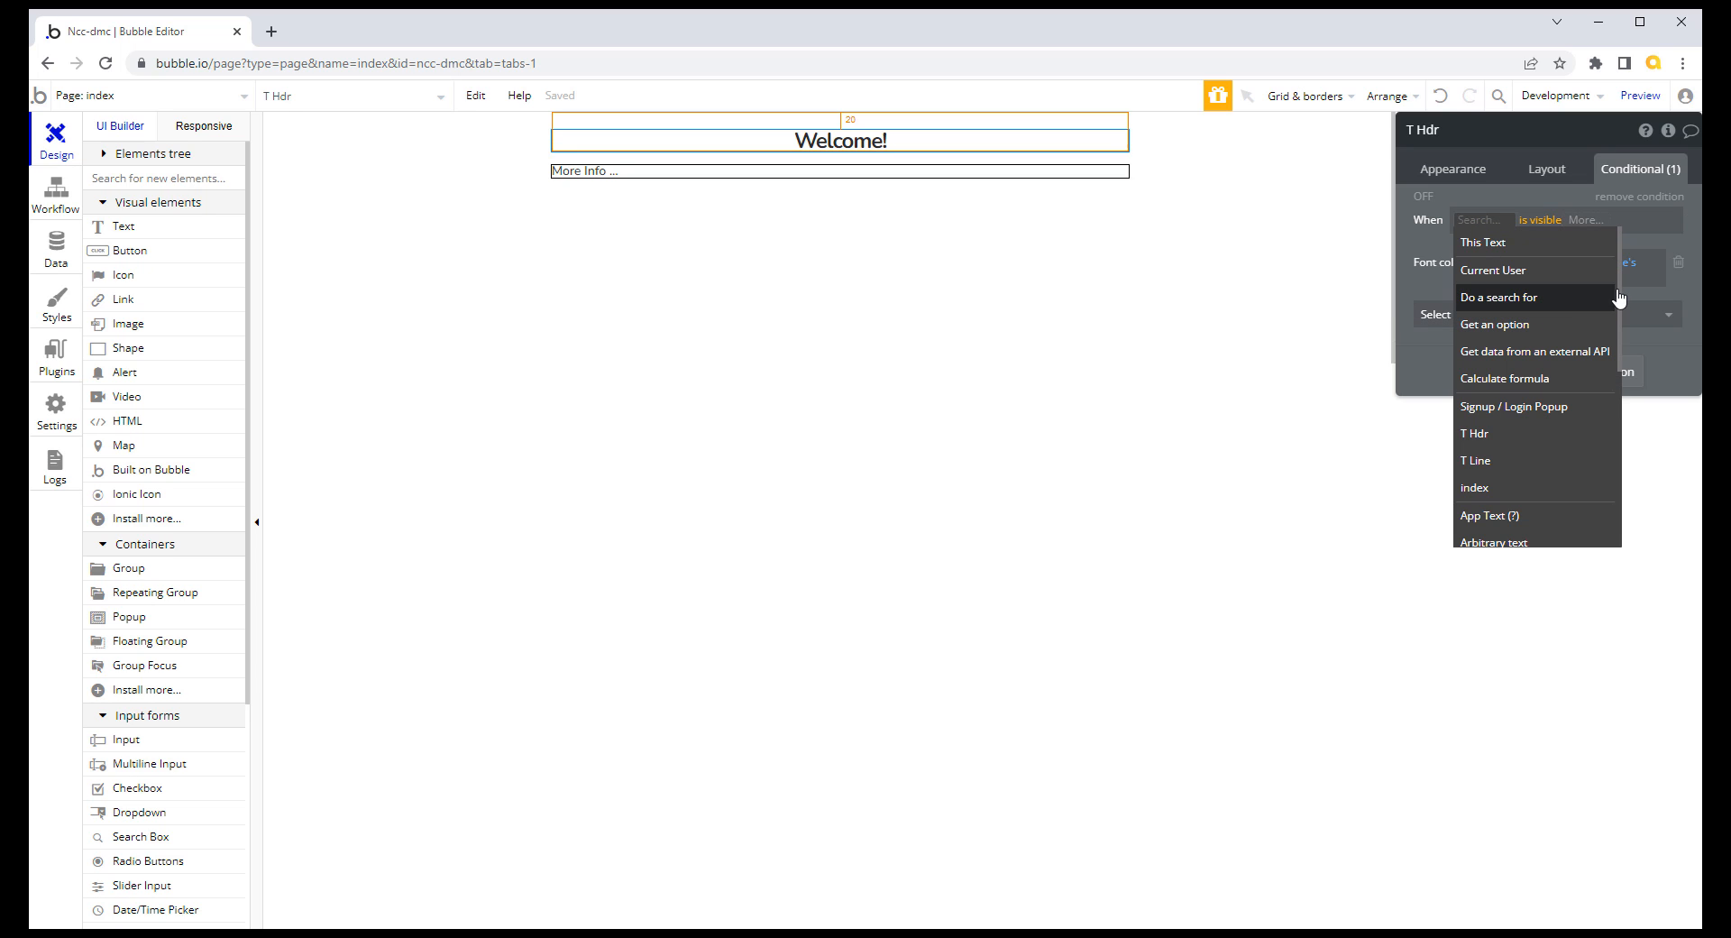
left_click_drag(1619, 297, 1627, 480)
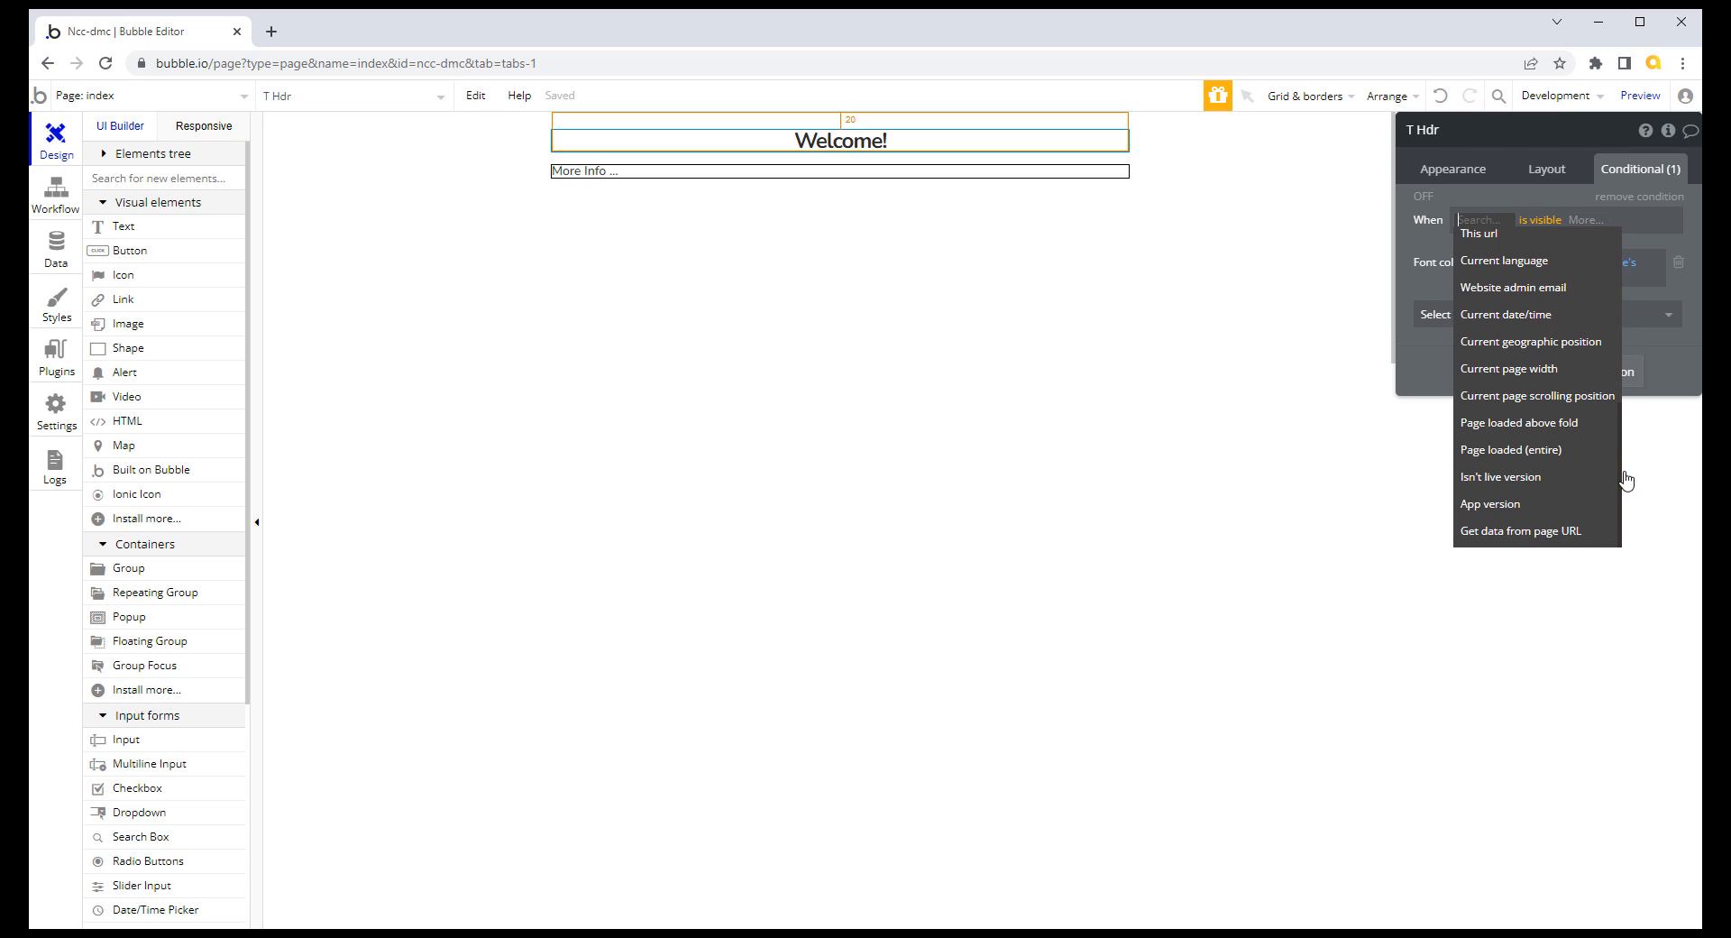
left_click(1494, 236)
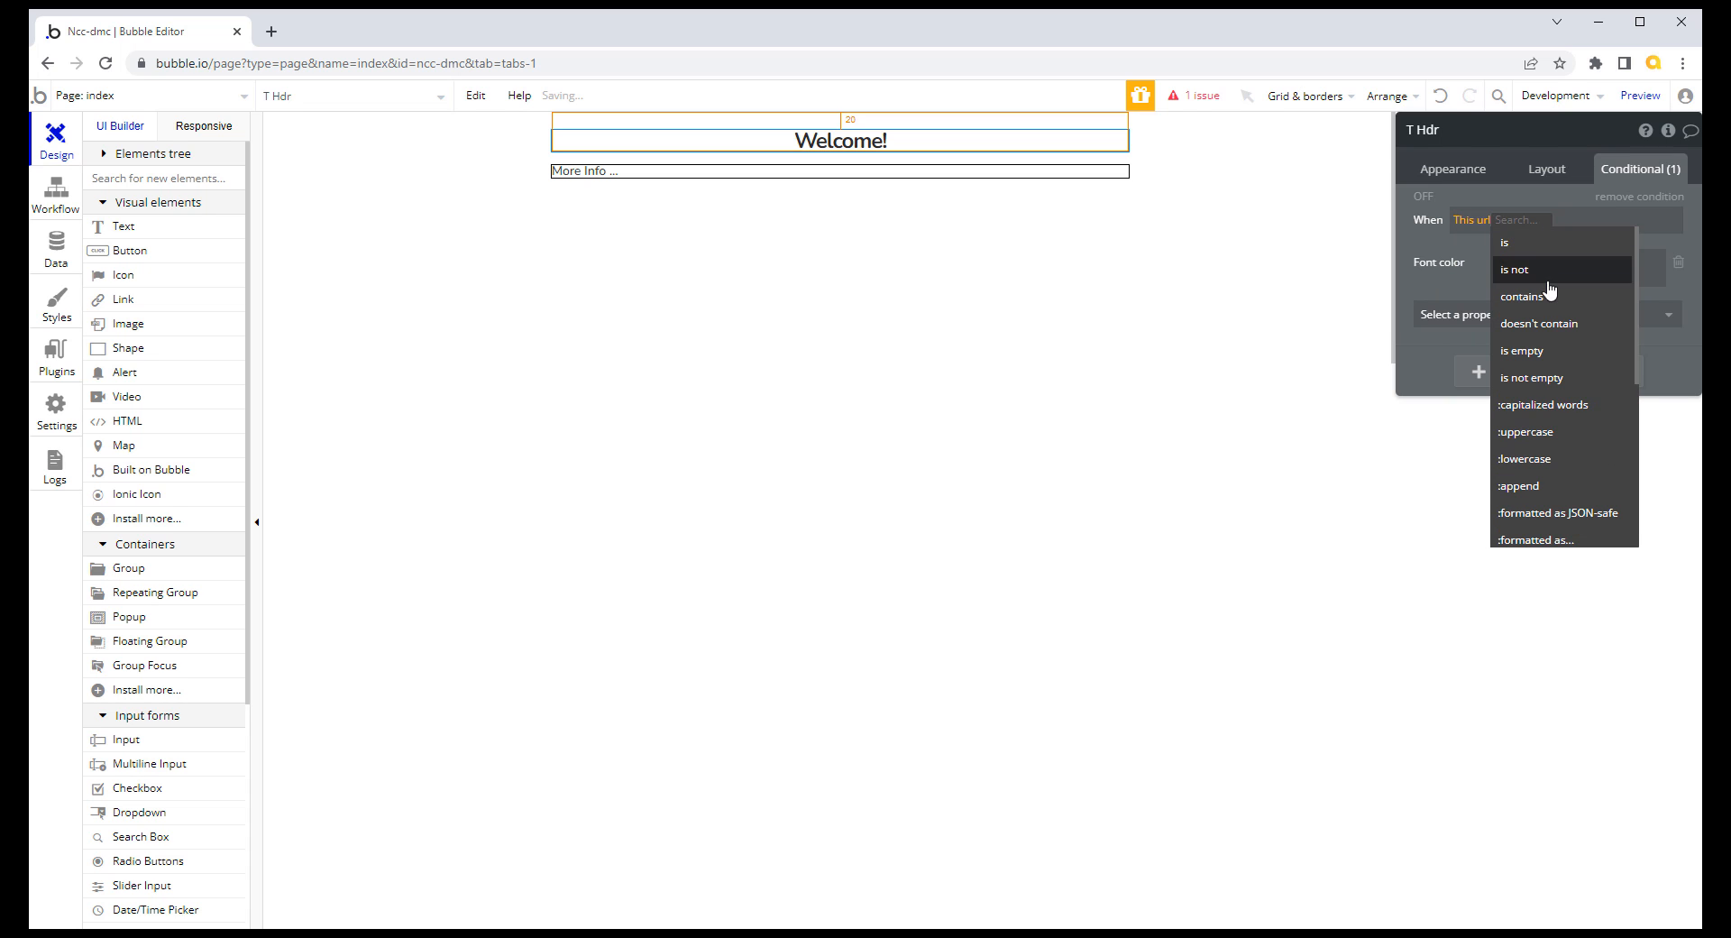
left_click(1550, 378)
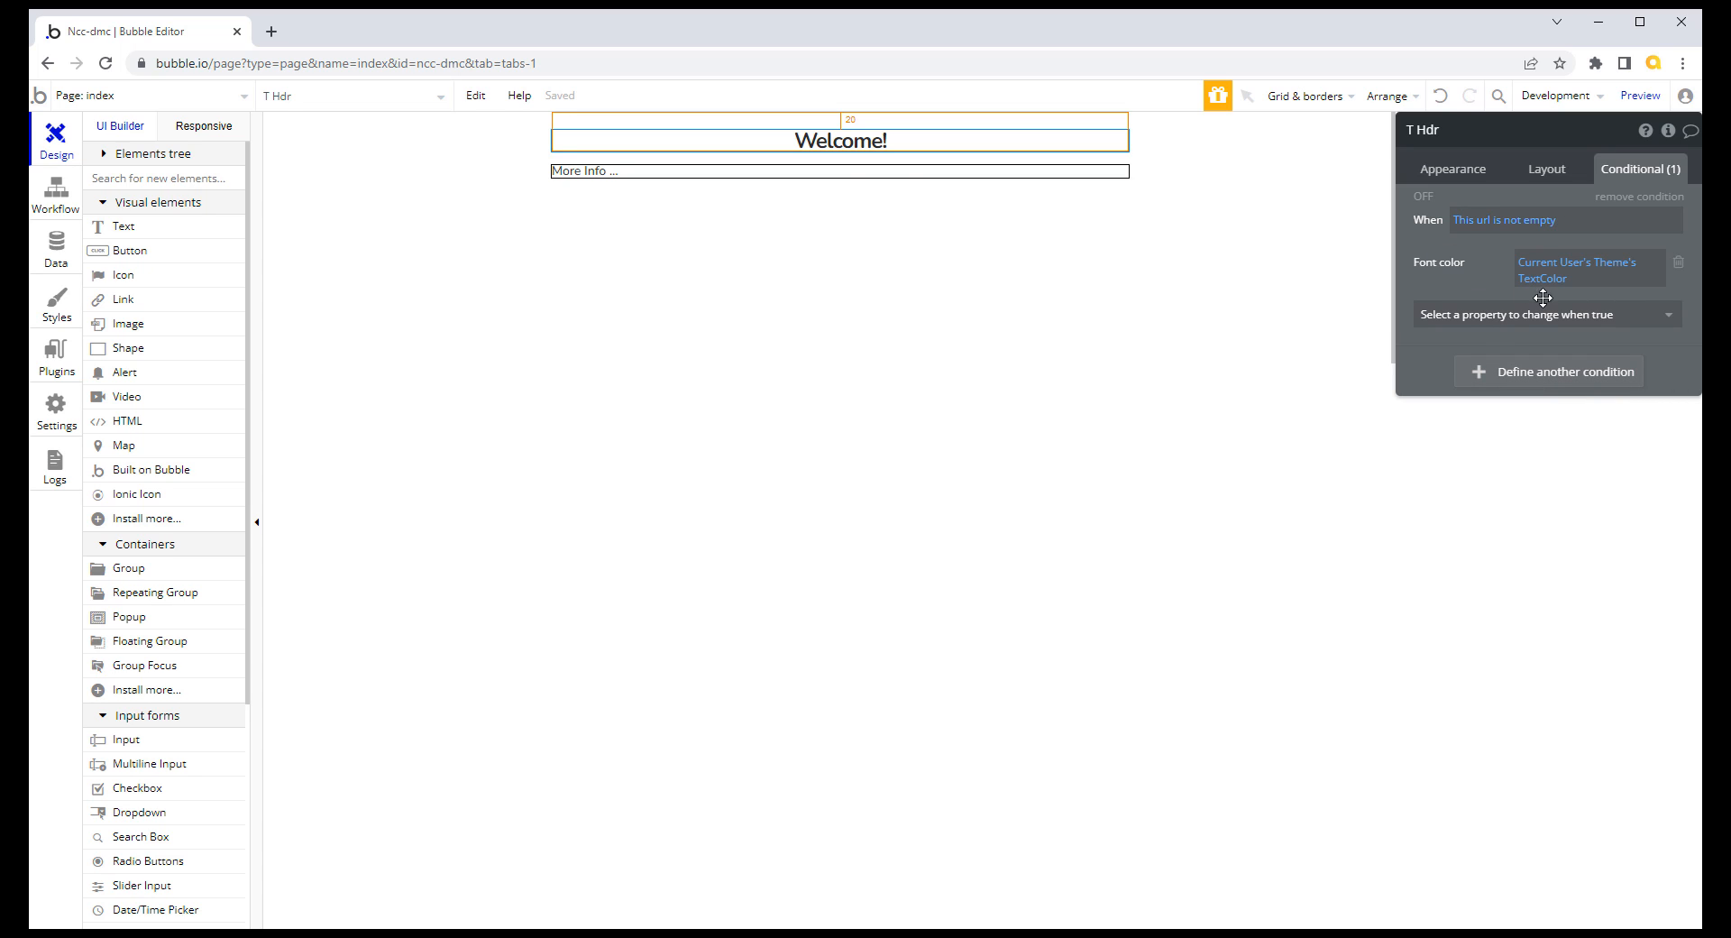
Step: Copy the T Hdr element's font color condition and paste it onto the T Line element
right_click(1415, 249)
left_click(1531, 206)
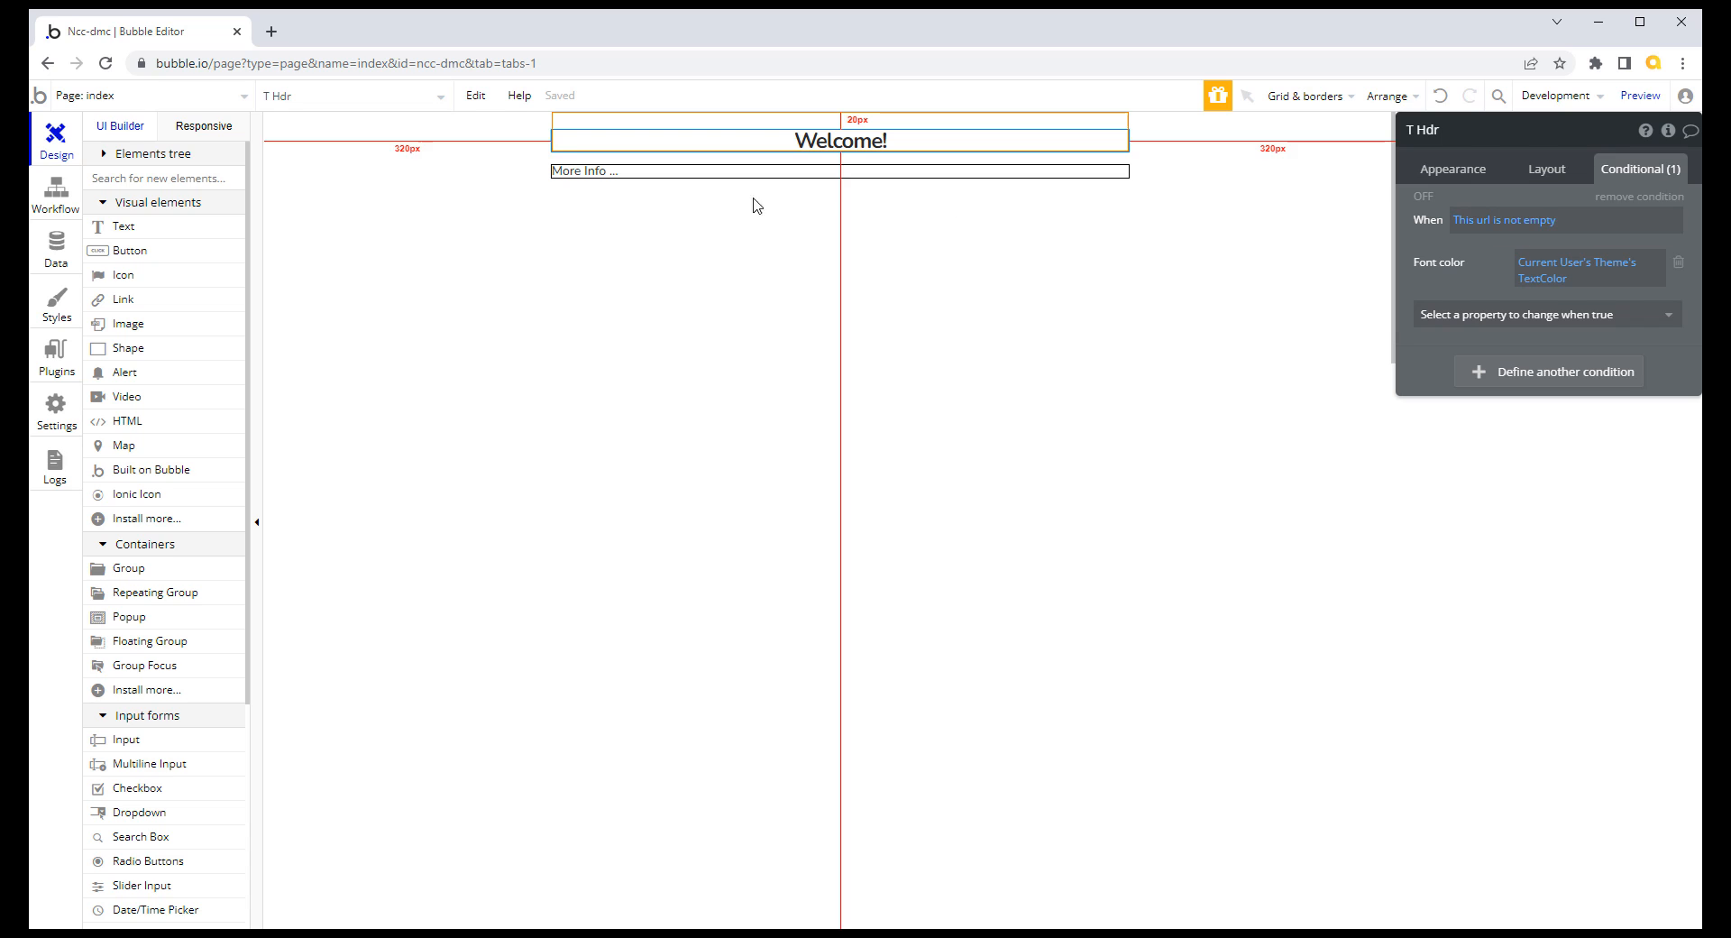
left_click(646, 171)
right_click(1420, 205)
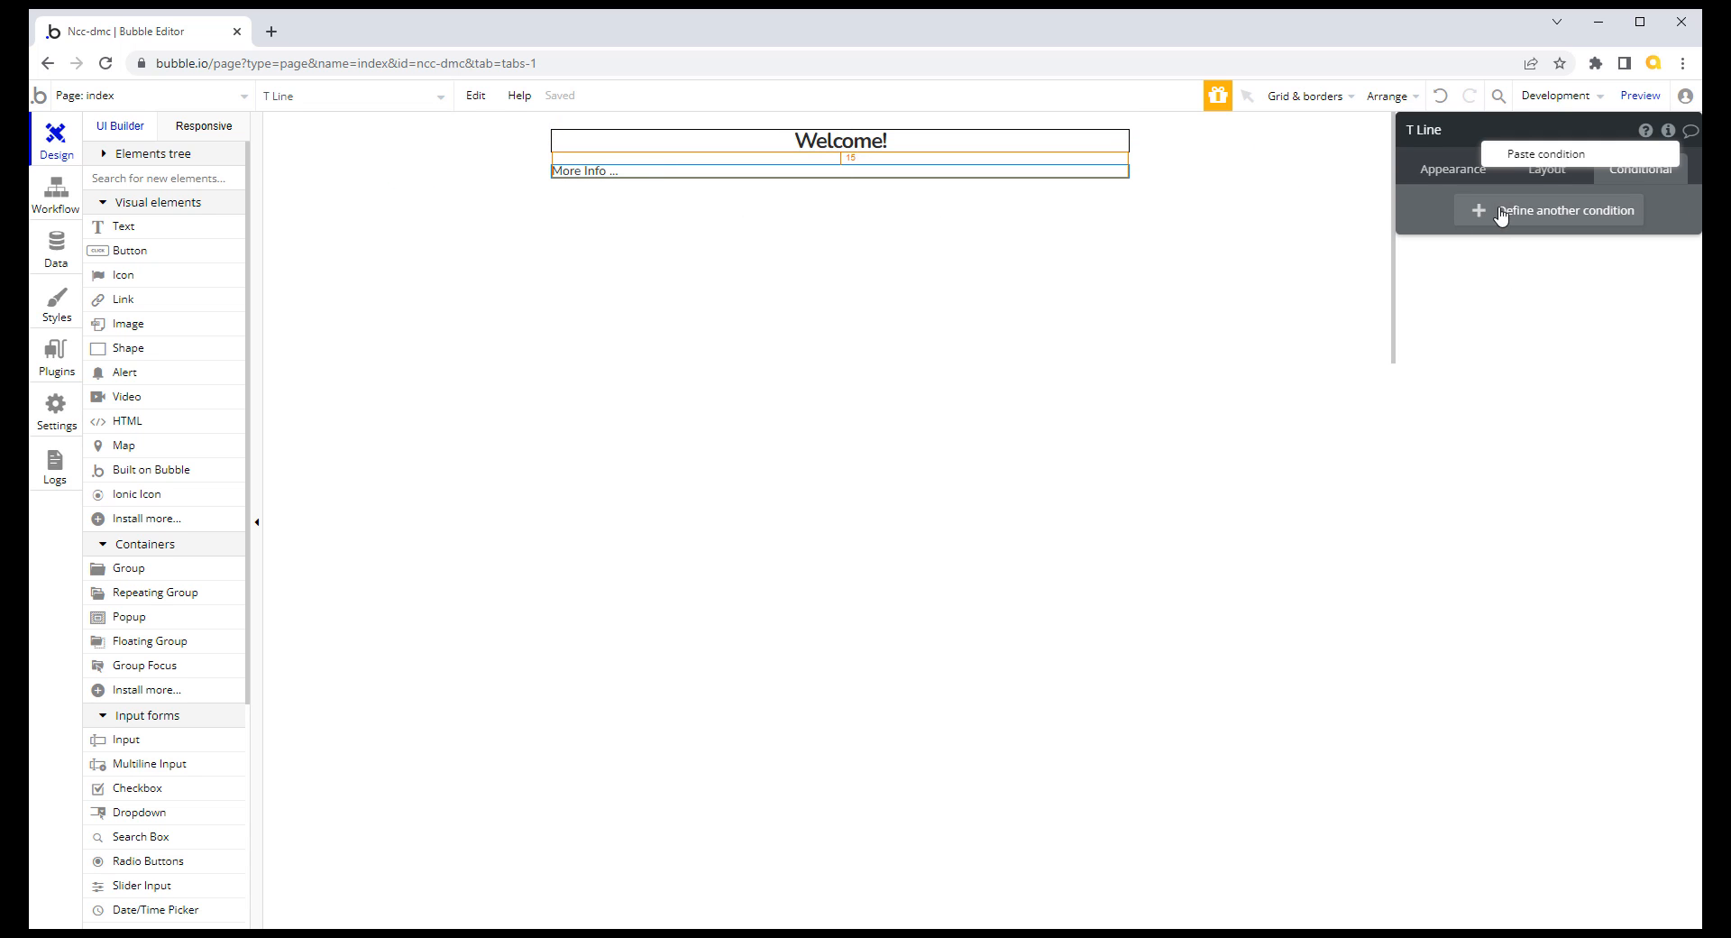
left_click(1524, 155)
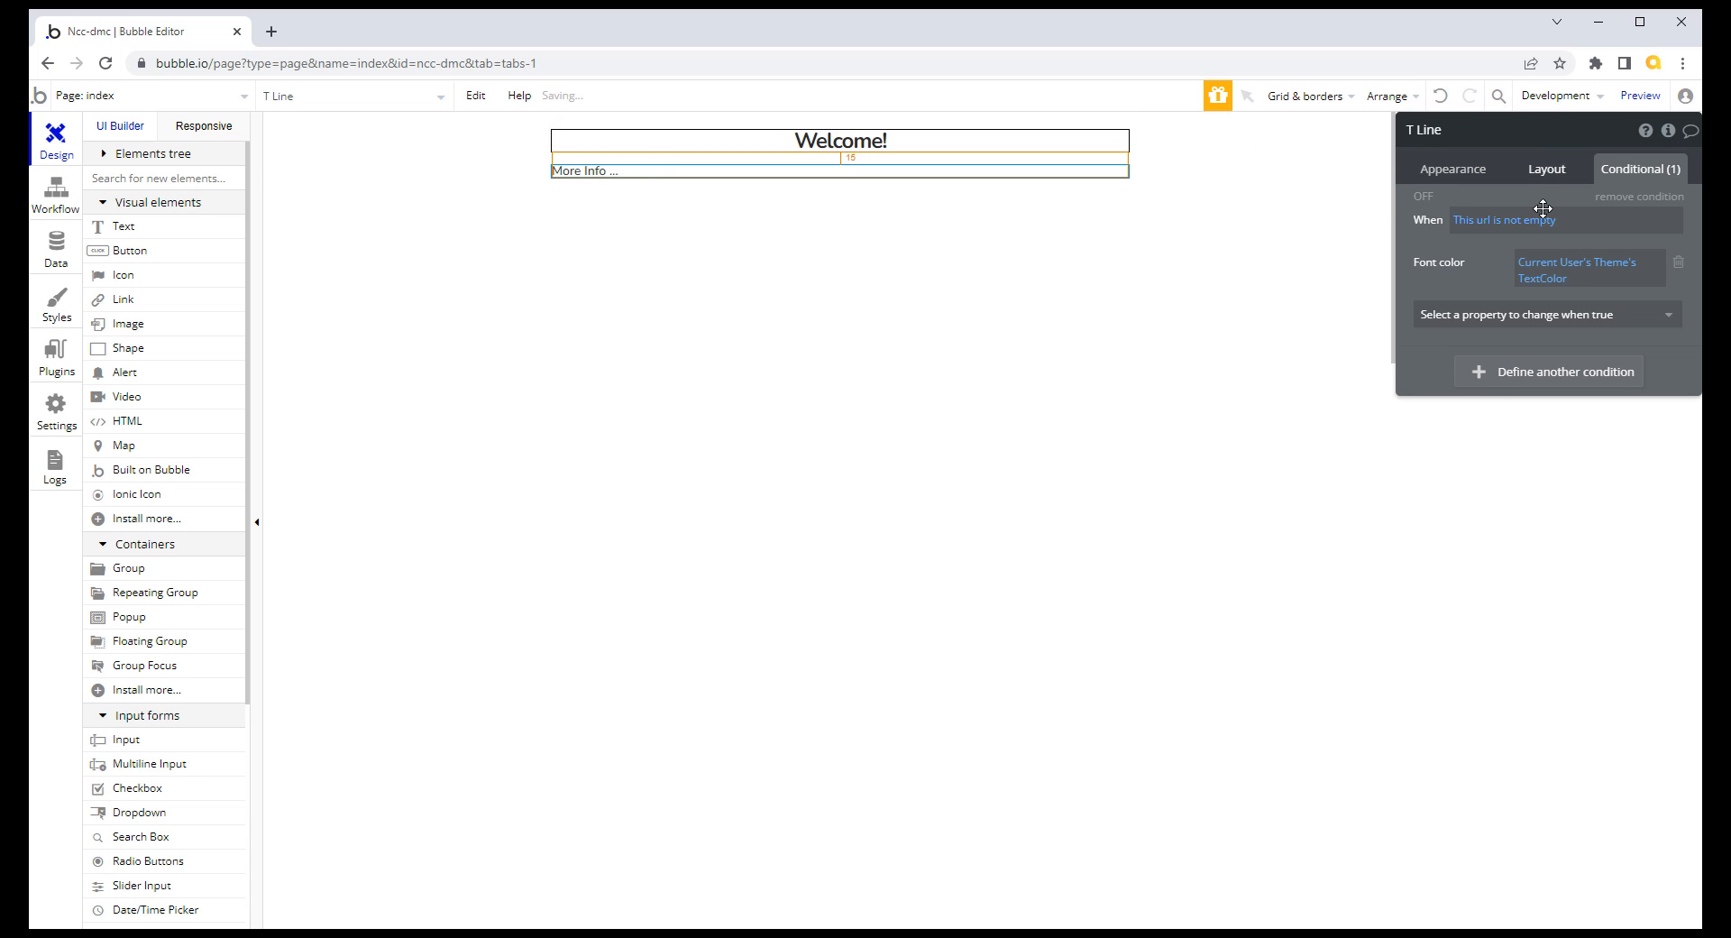
Step: Set the index page's background color to the dynamic value Current User's Theme's BGColor
left_click(1280, 352)
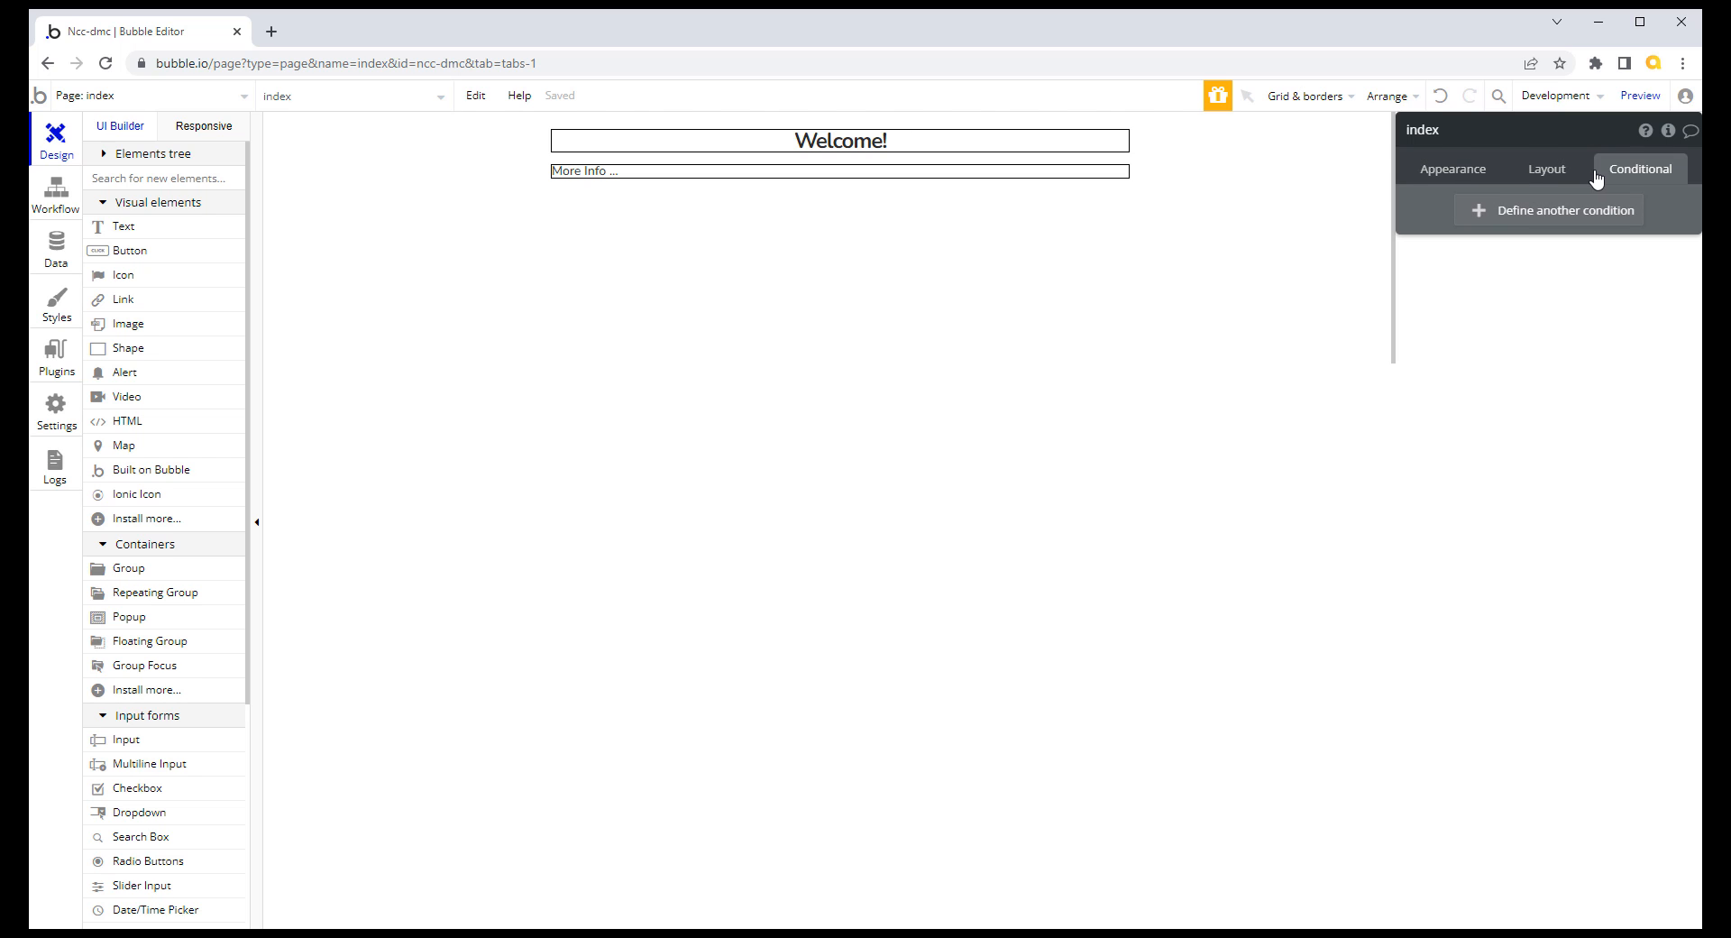
left_click(1466, 180)
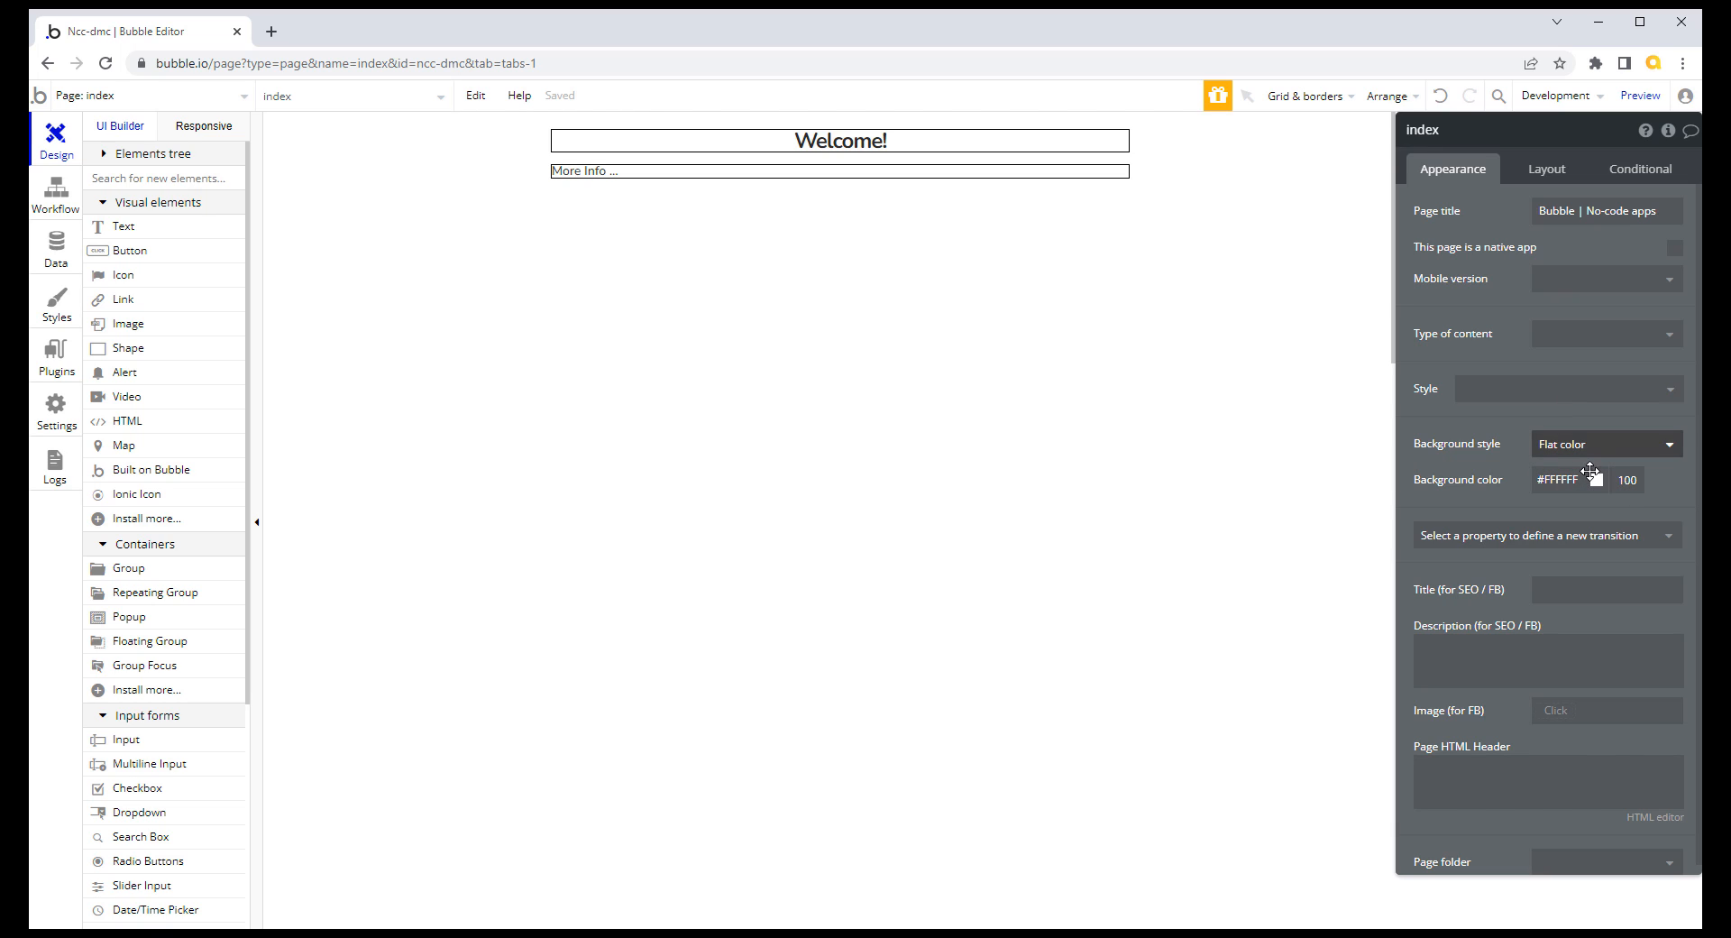
left_click(1548, 479)
left_click(1317, 482)
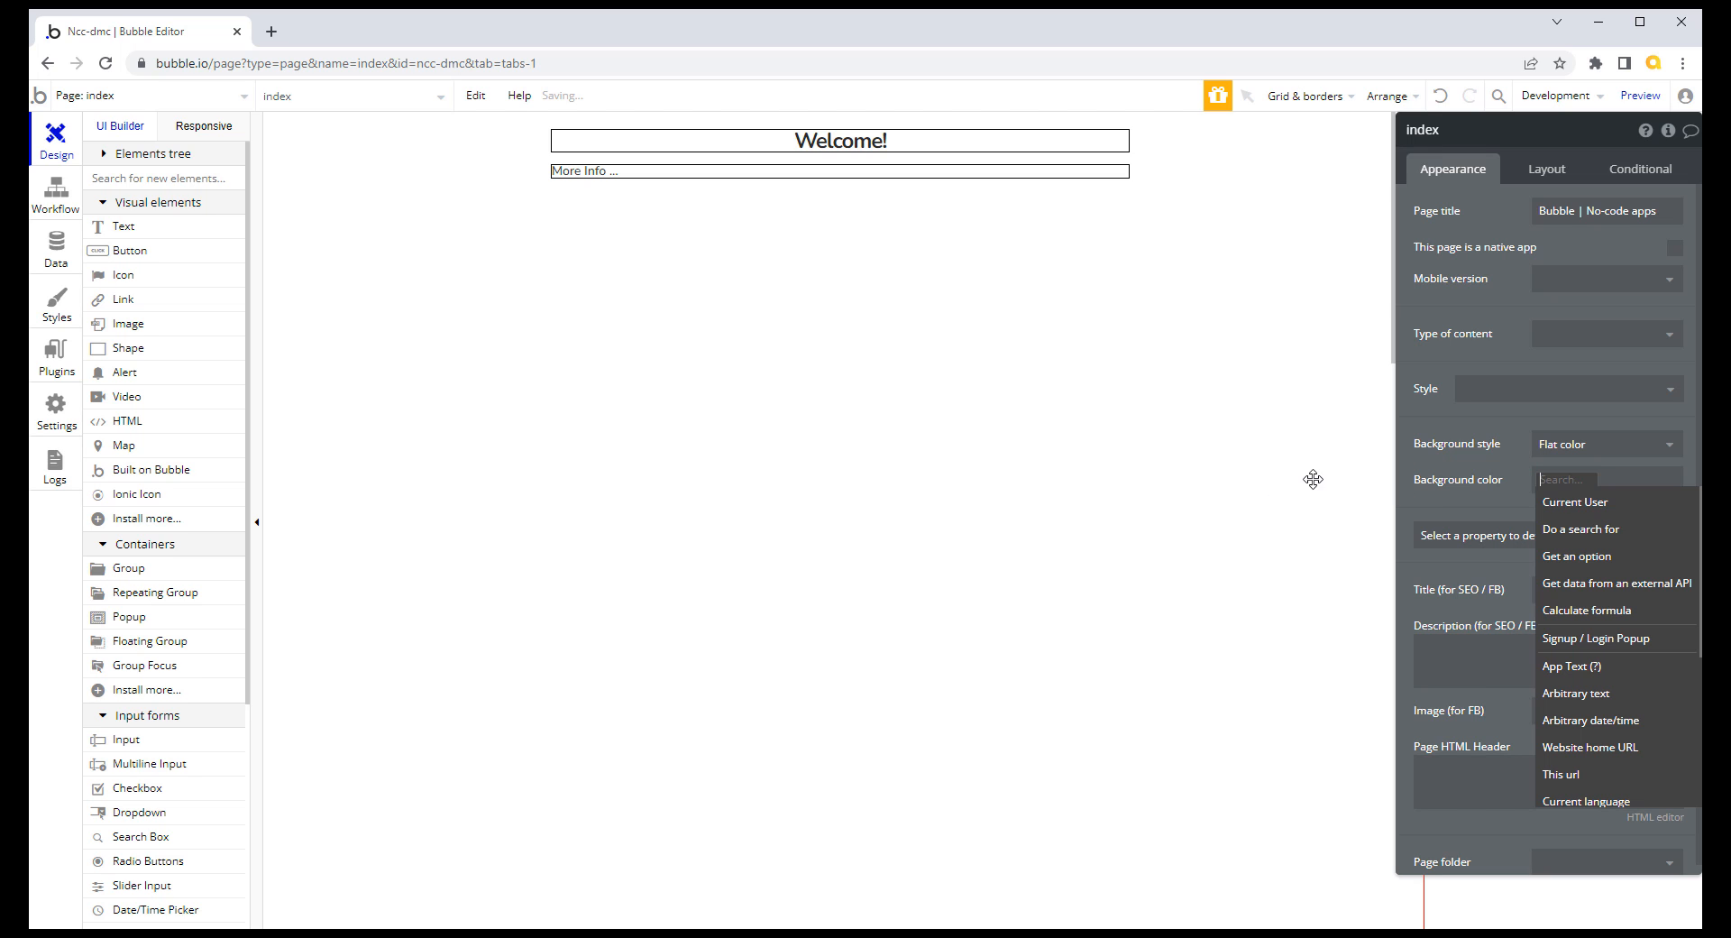
left_click(1606, 504)
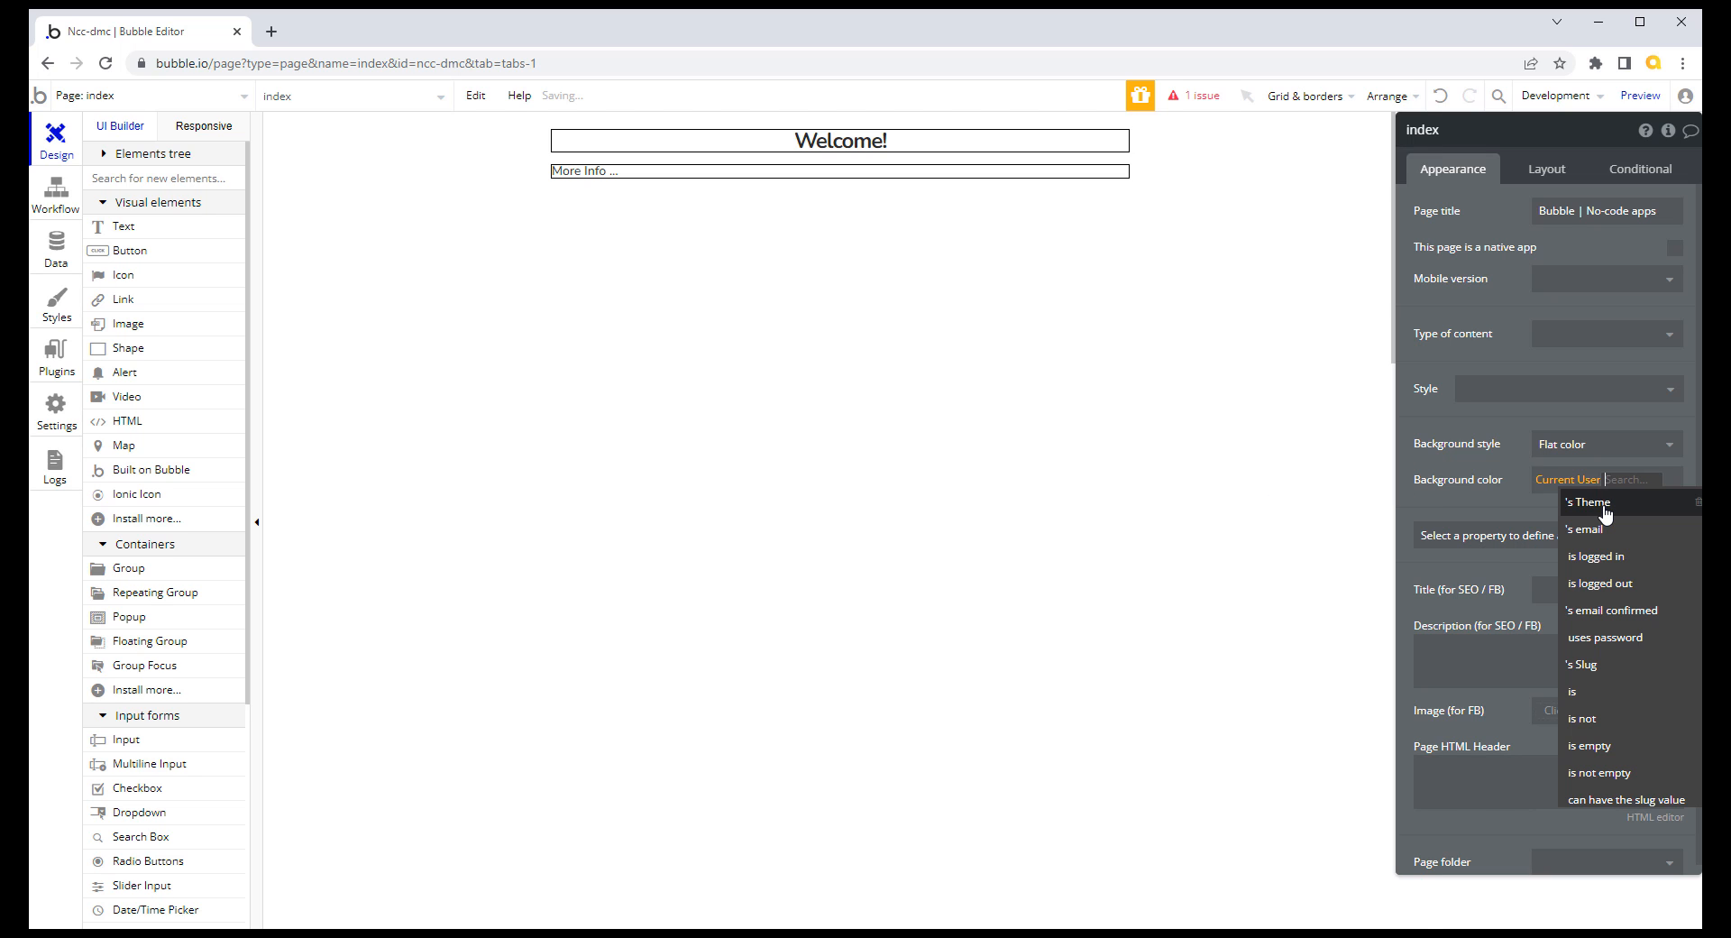
left_click(1606, 512)
left_click(1601, 526)
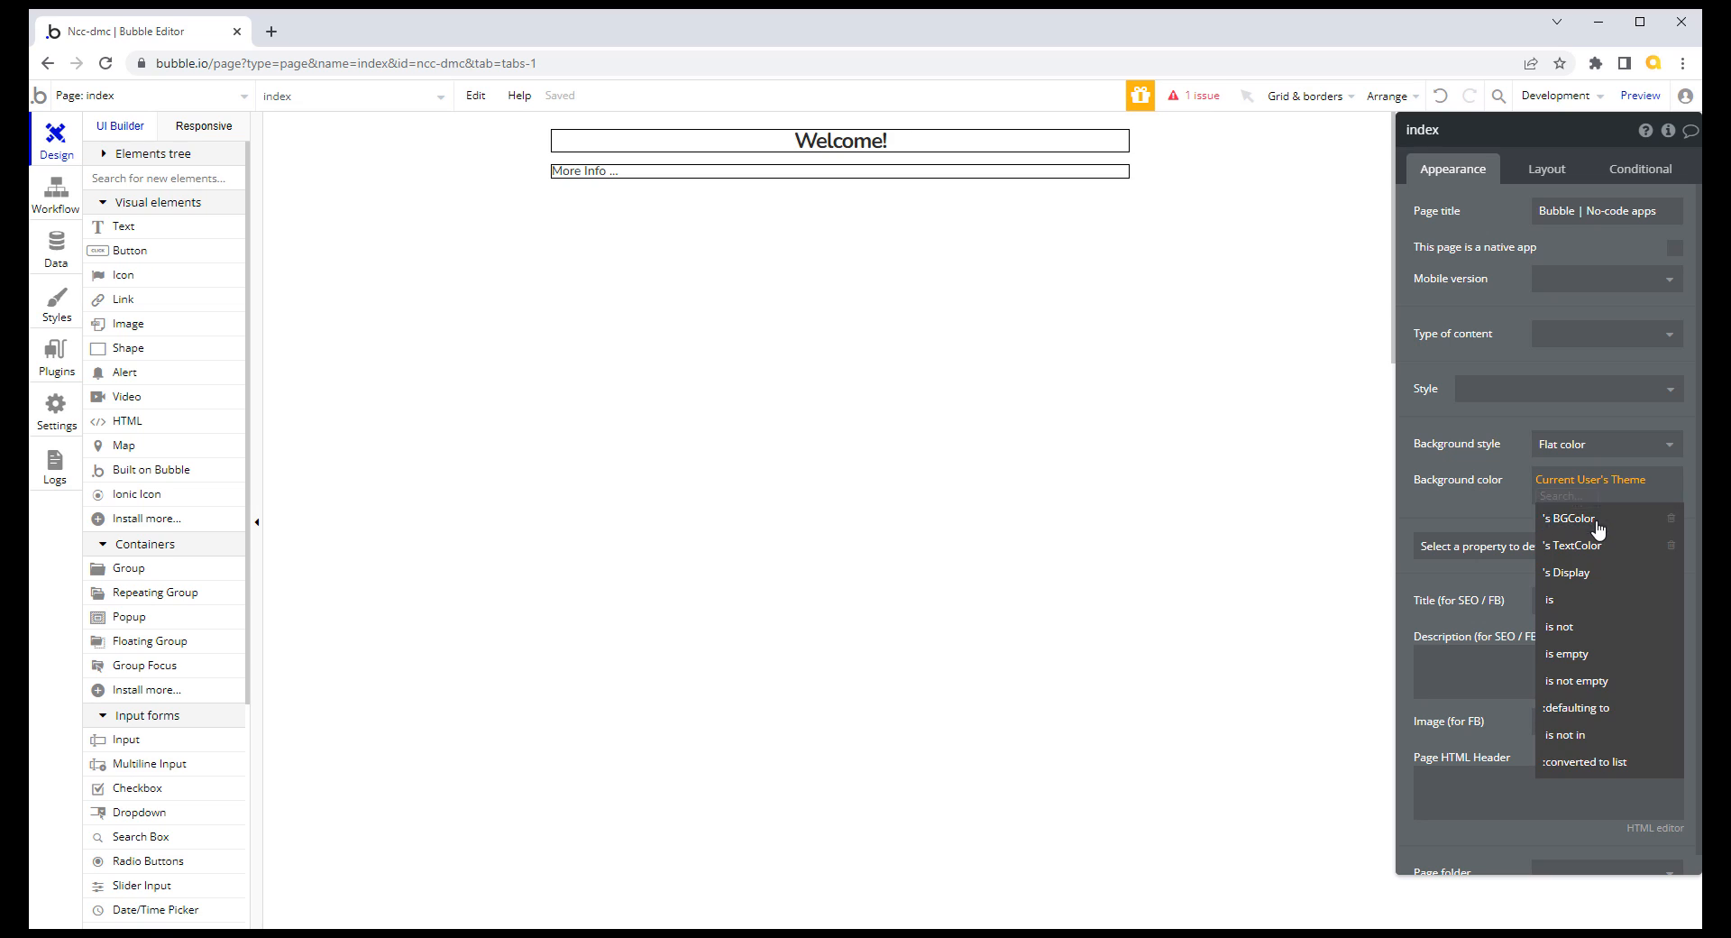
left_click(1488, 512)
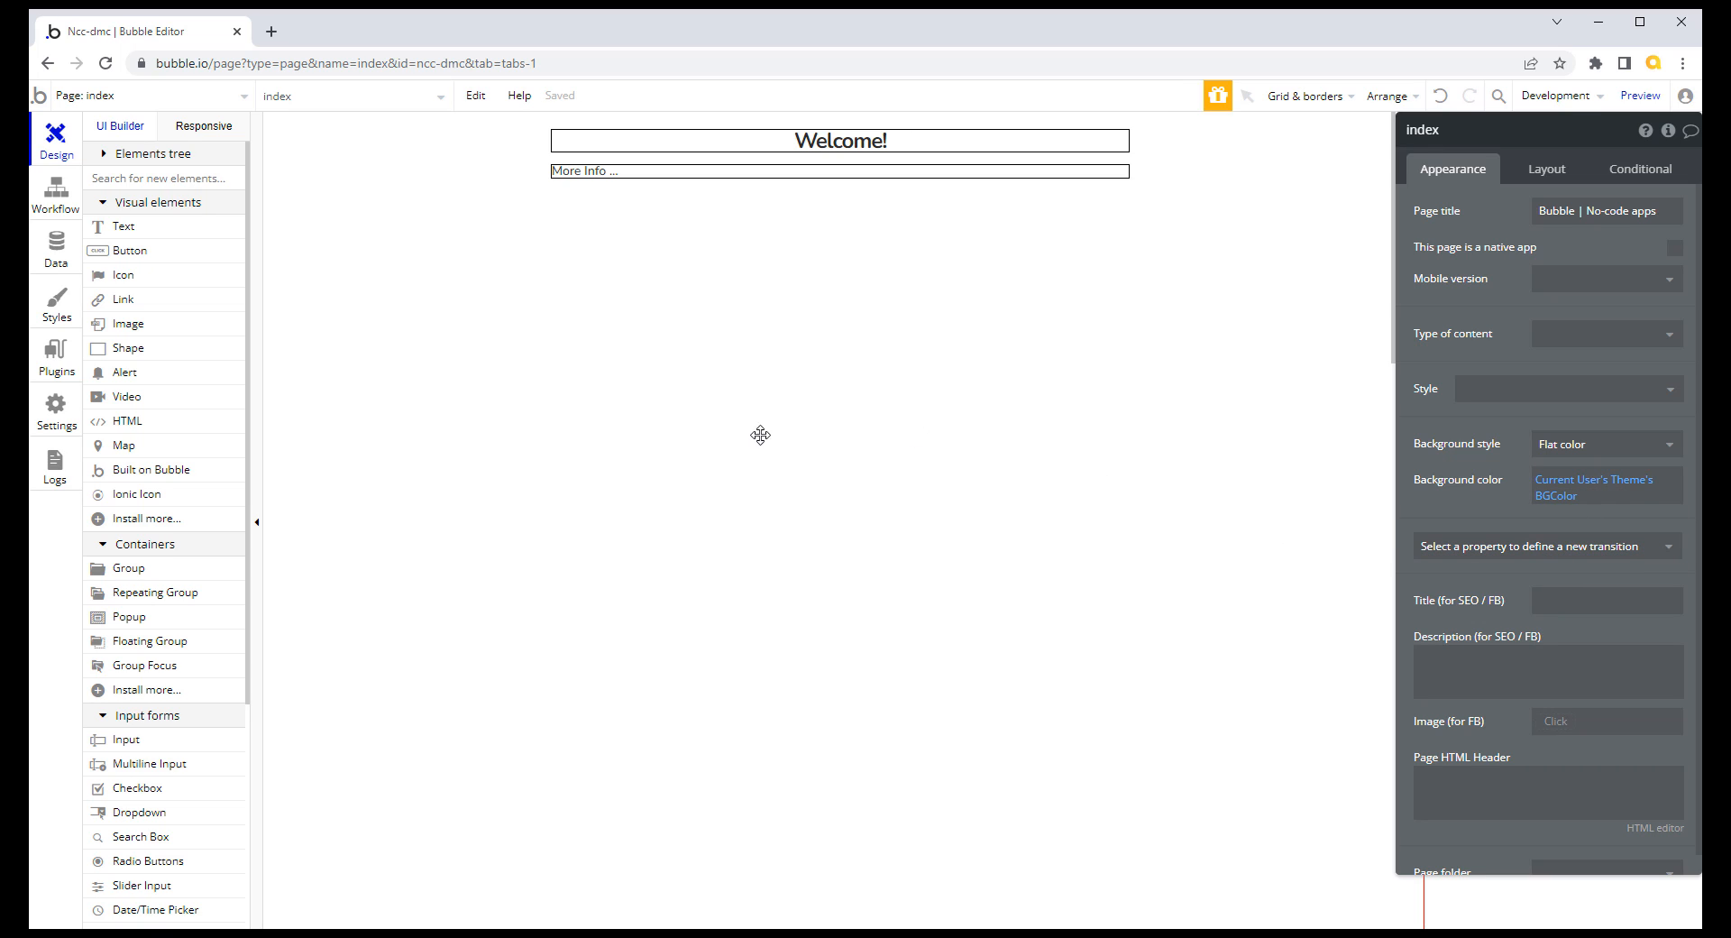
Step: Preview the index page with the user's present theme and return to the editor
mouse_move(1645, 104)
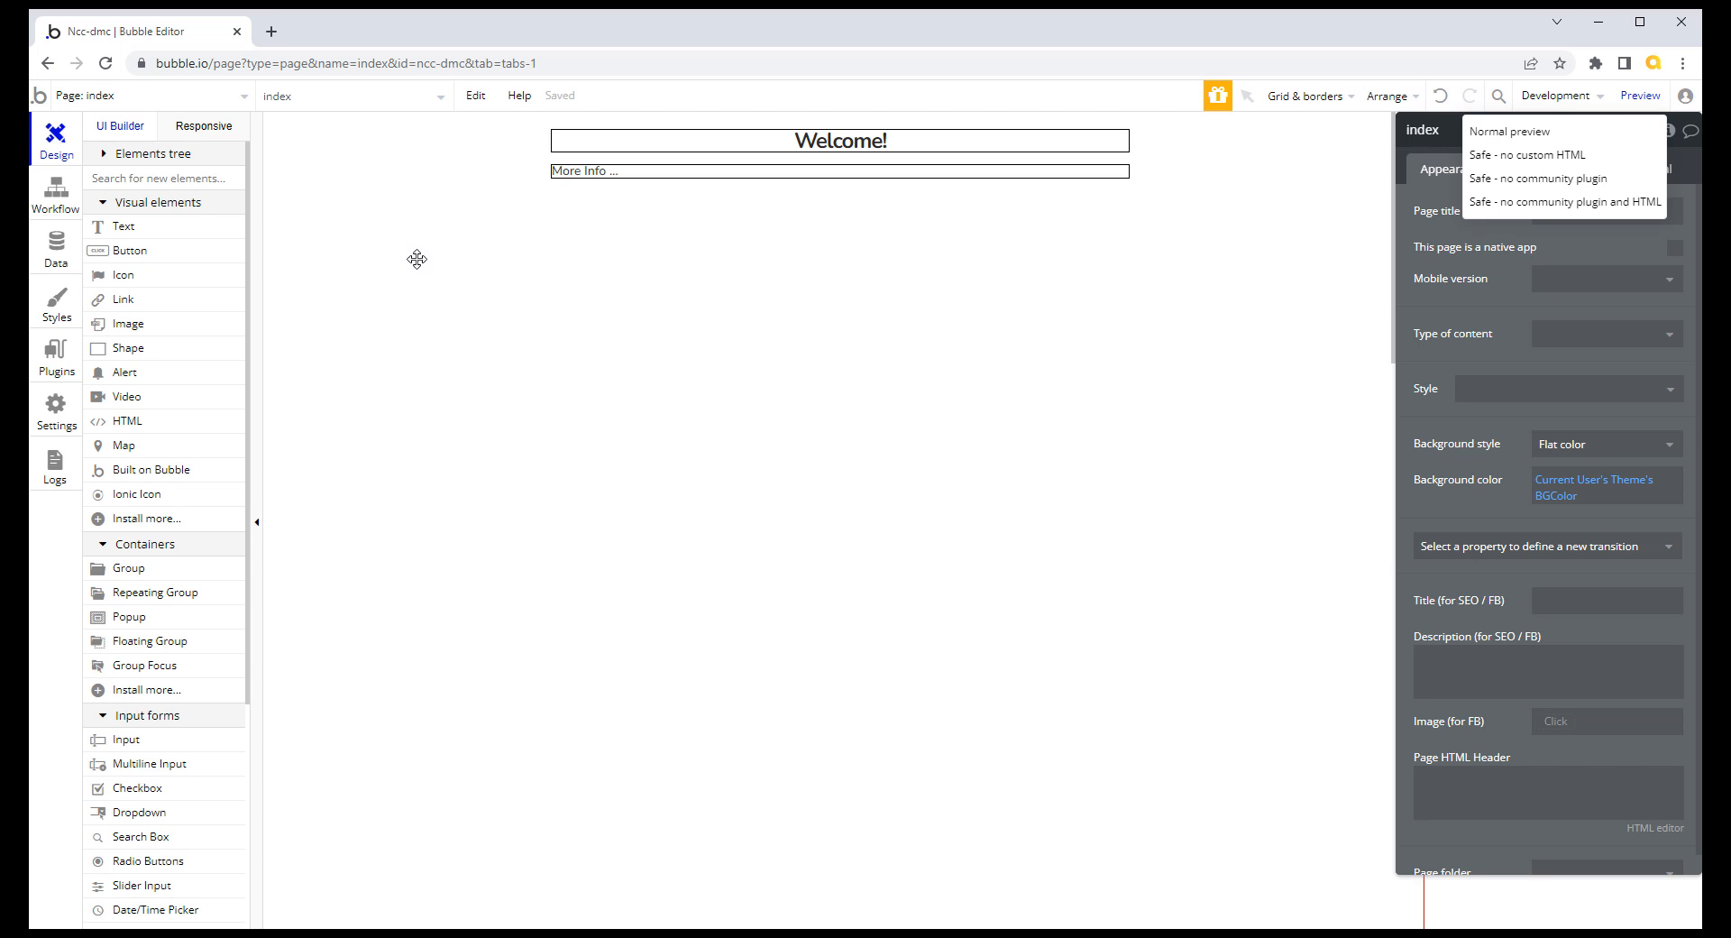
left_click(1641, 97)
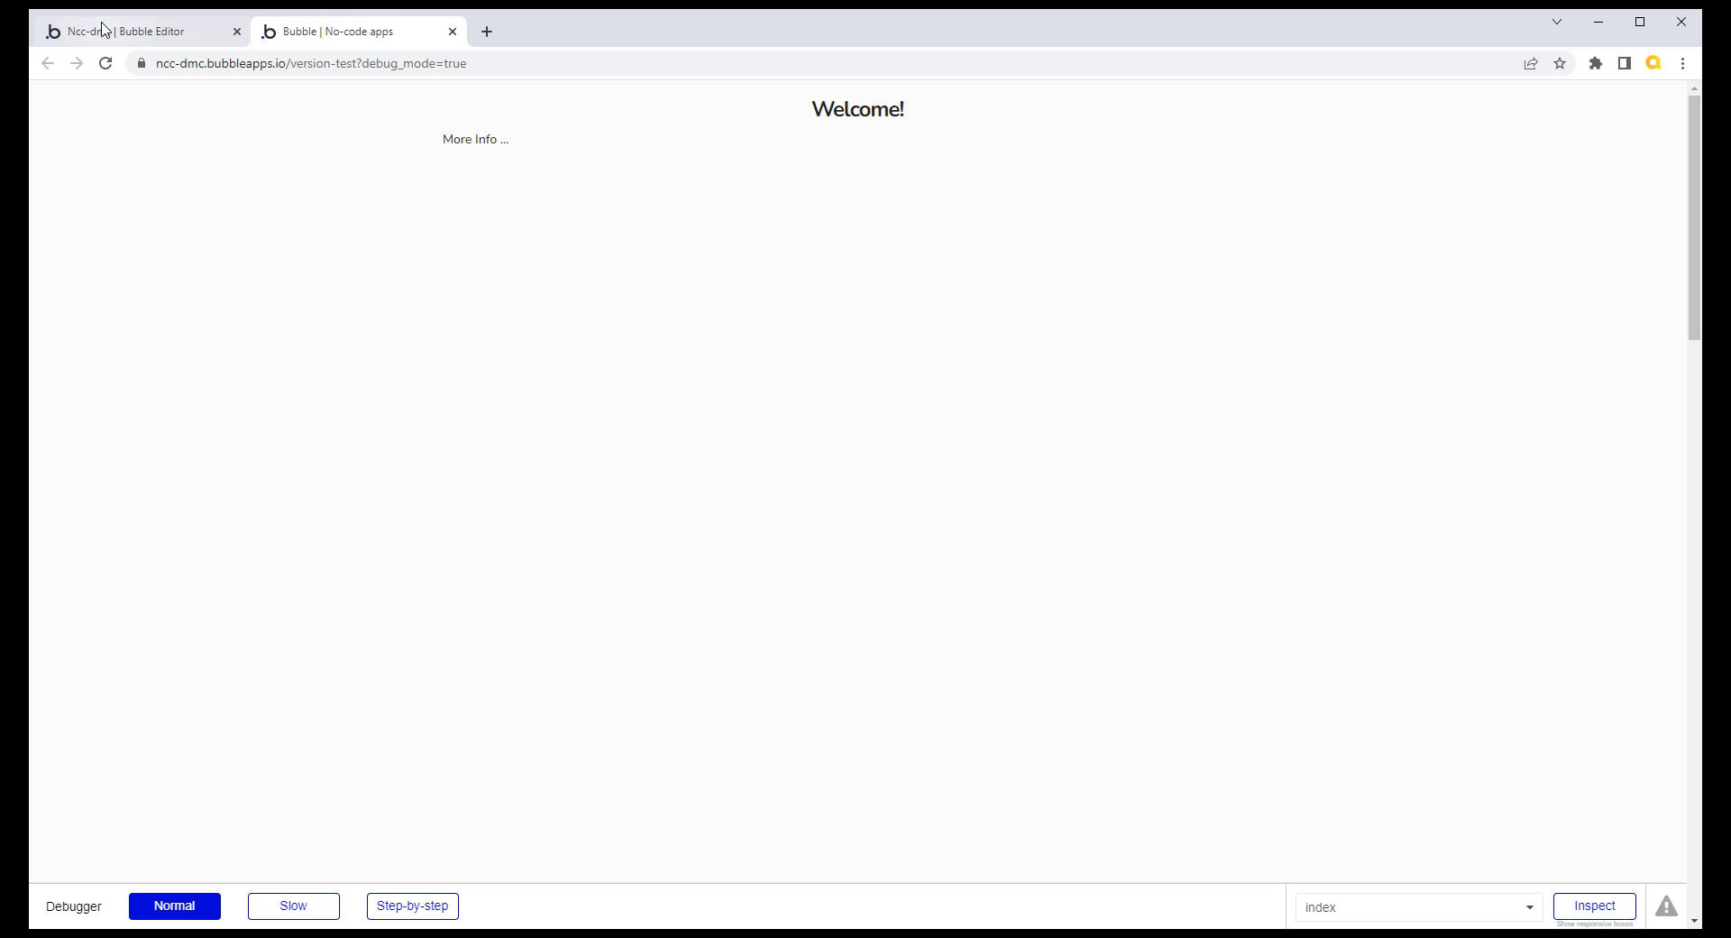
left_click(136, 33)
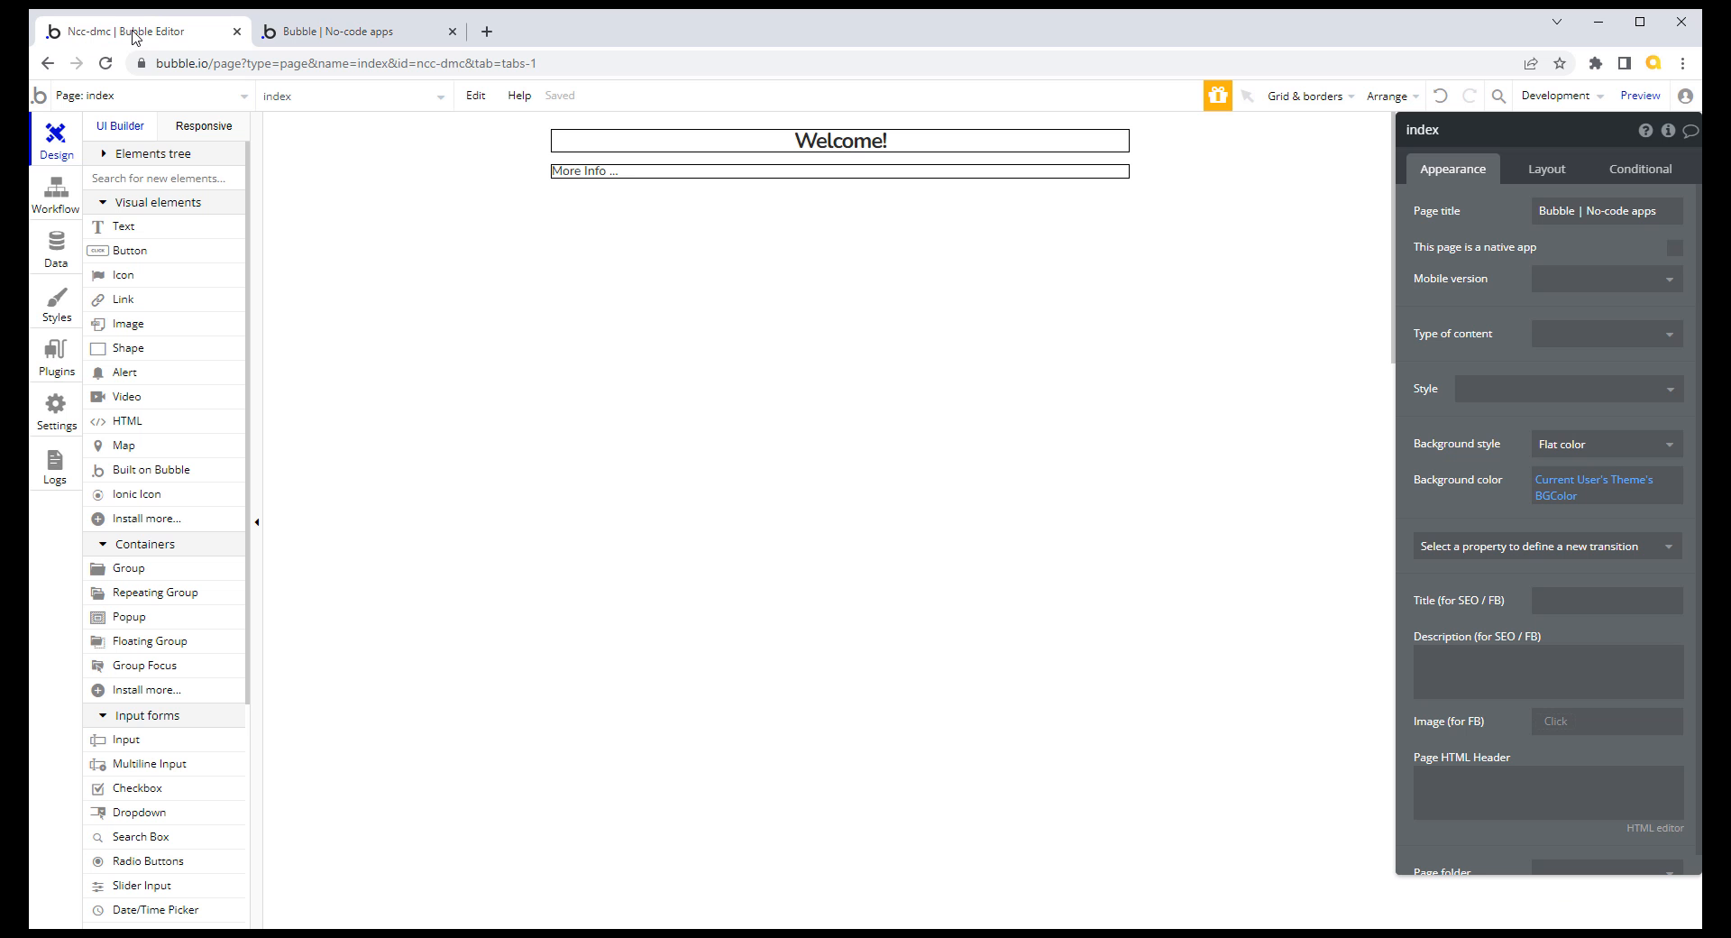
Step: Set the existing User entry's Theme to Dark in the app data, save it and view the previewed page
left_click(56, 251)
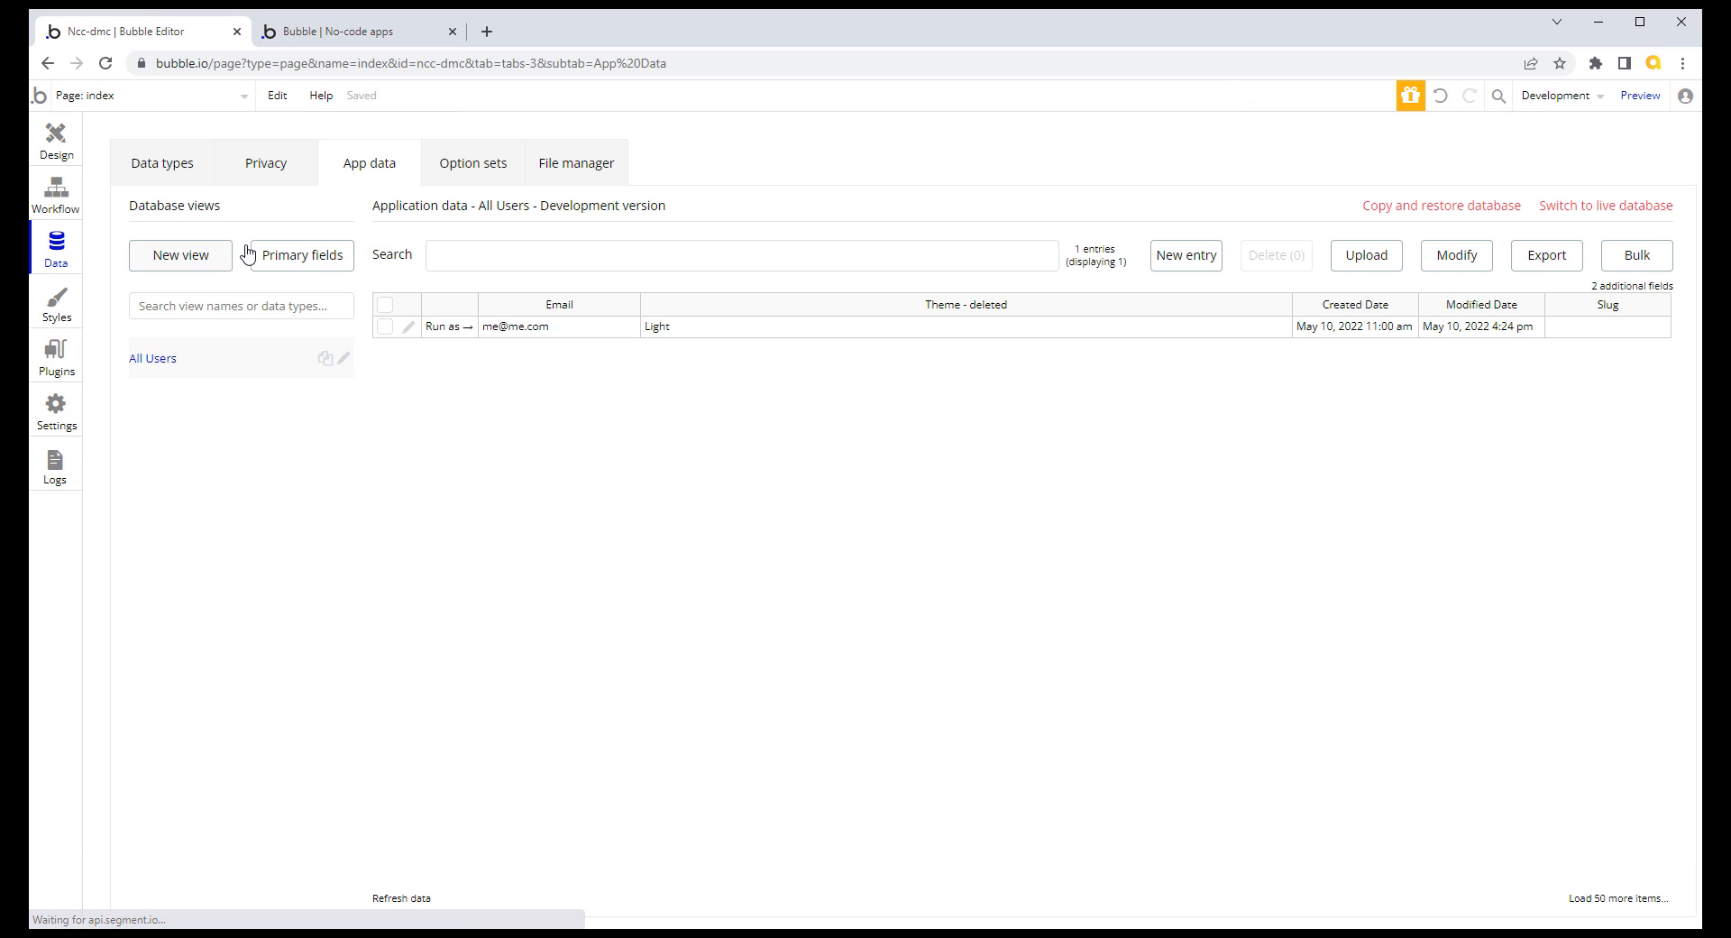
left_click(408, 327)
left_click(341, 222)
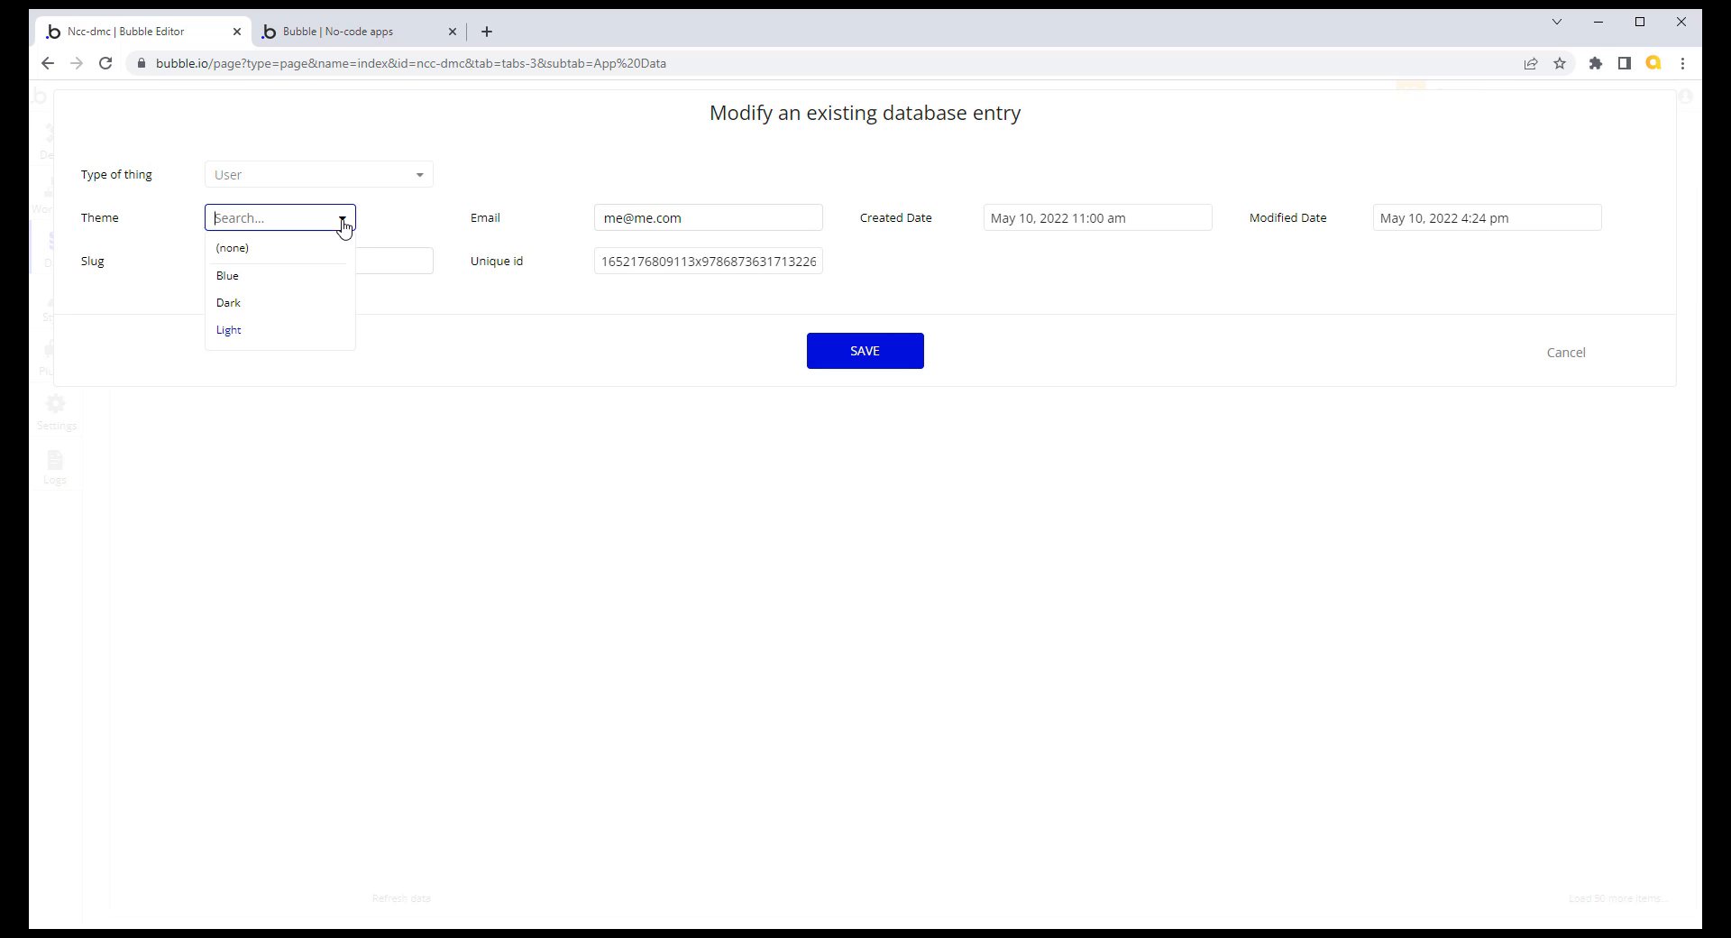
left_click(245, 307)
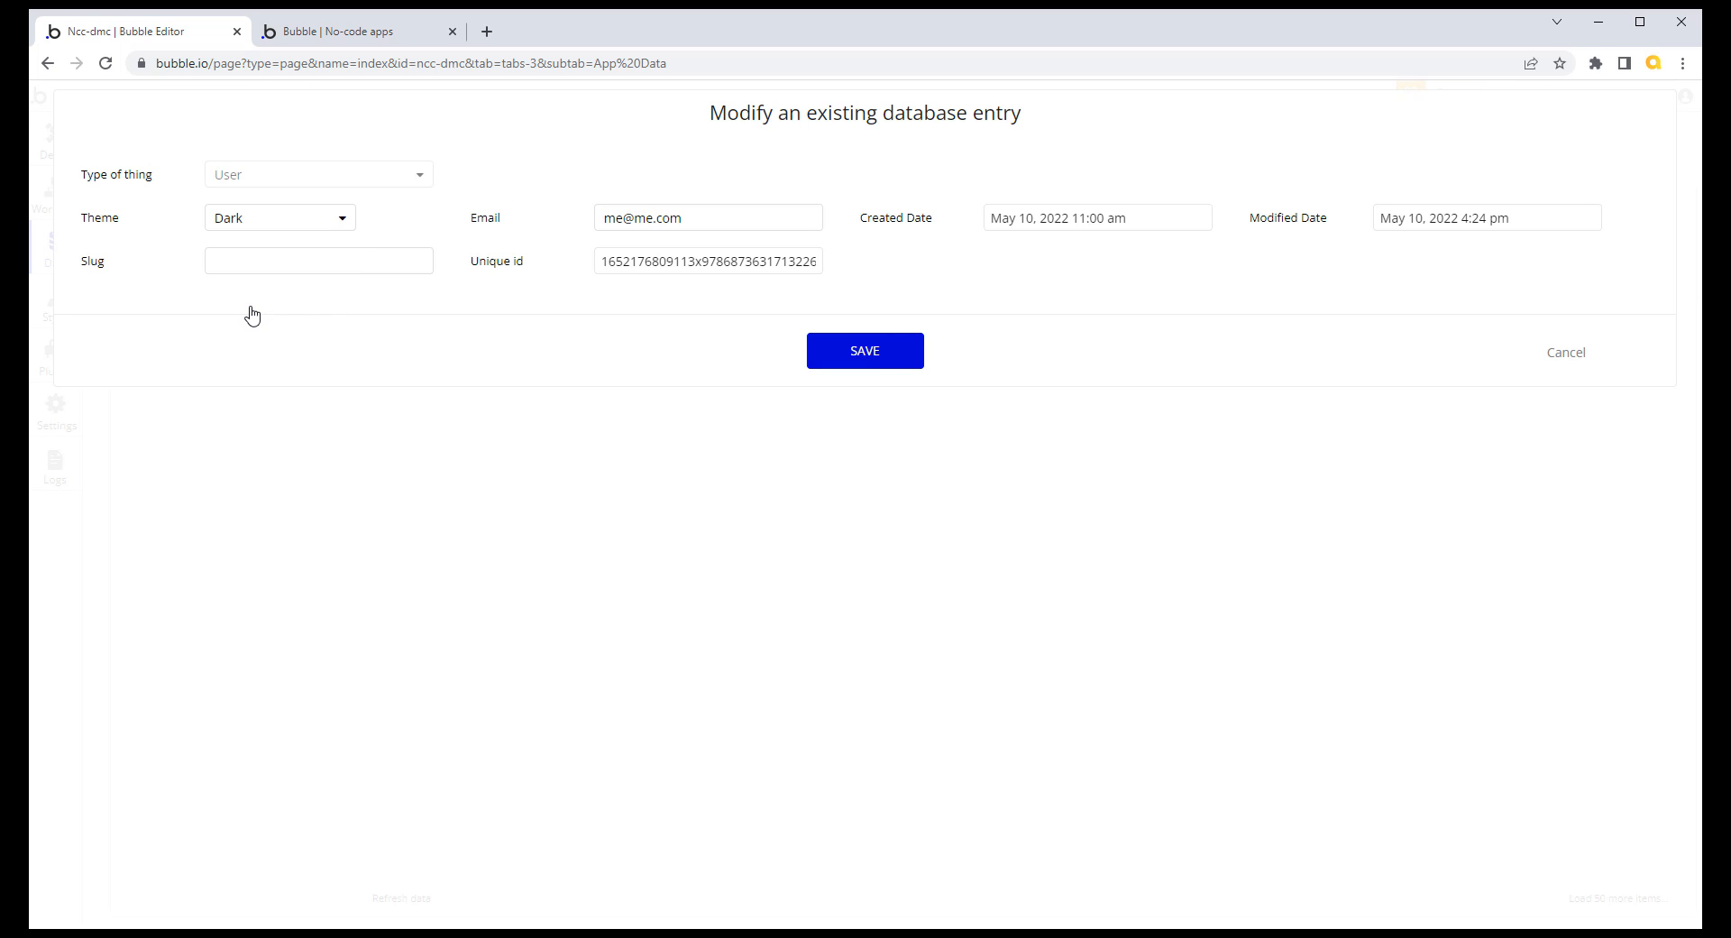
left_click(861, 361)
left_click(405, 36)
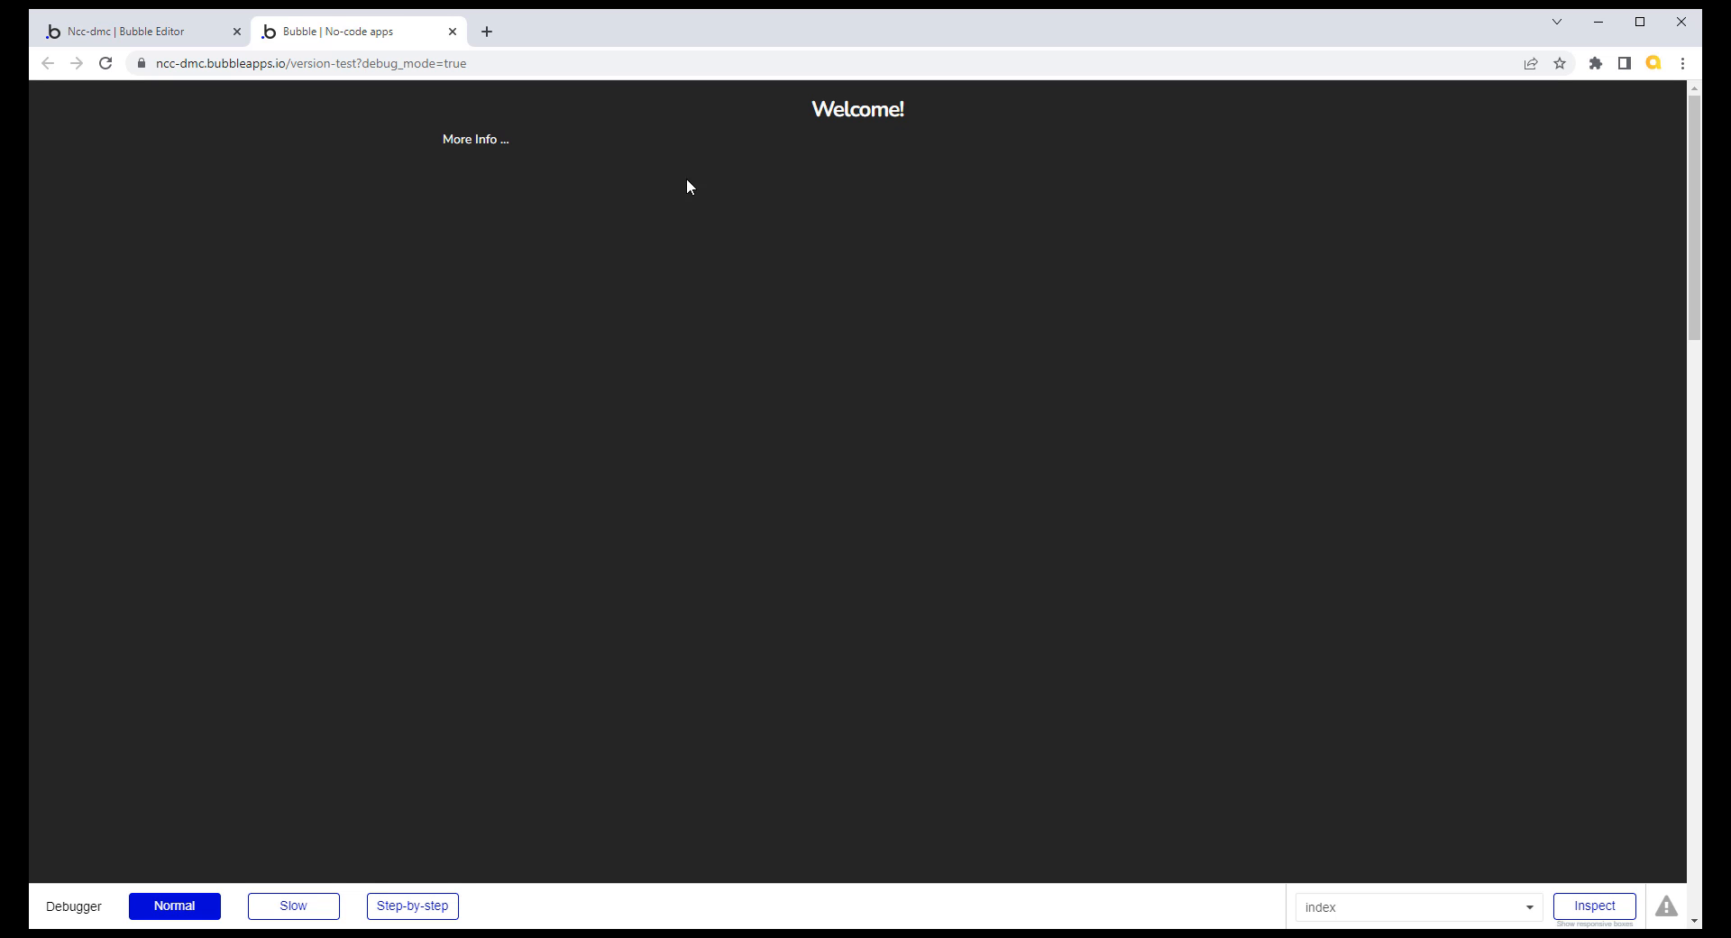
Step: Return to the editor and review the text styles and the When expression of the T Hdr condition
left_click(139, 36)
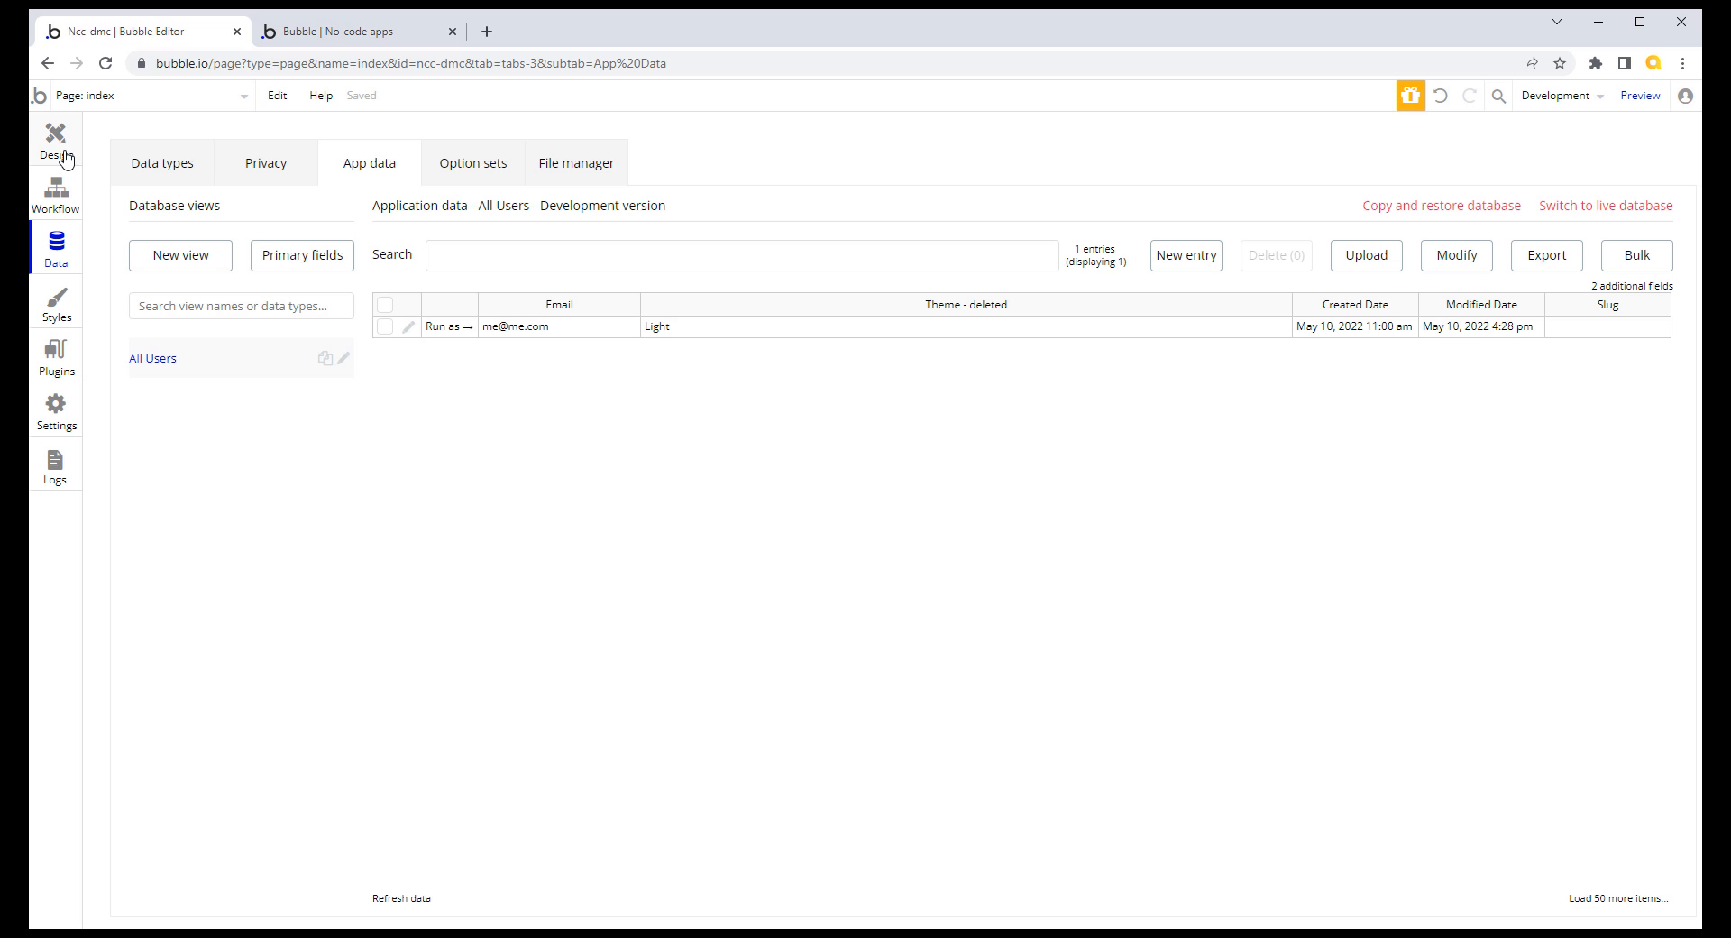
left_click(59, 307)
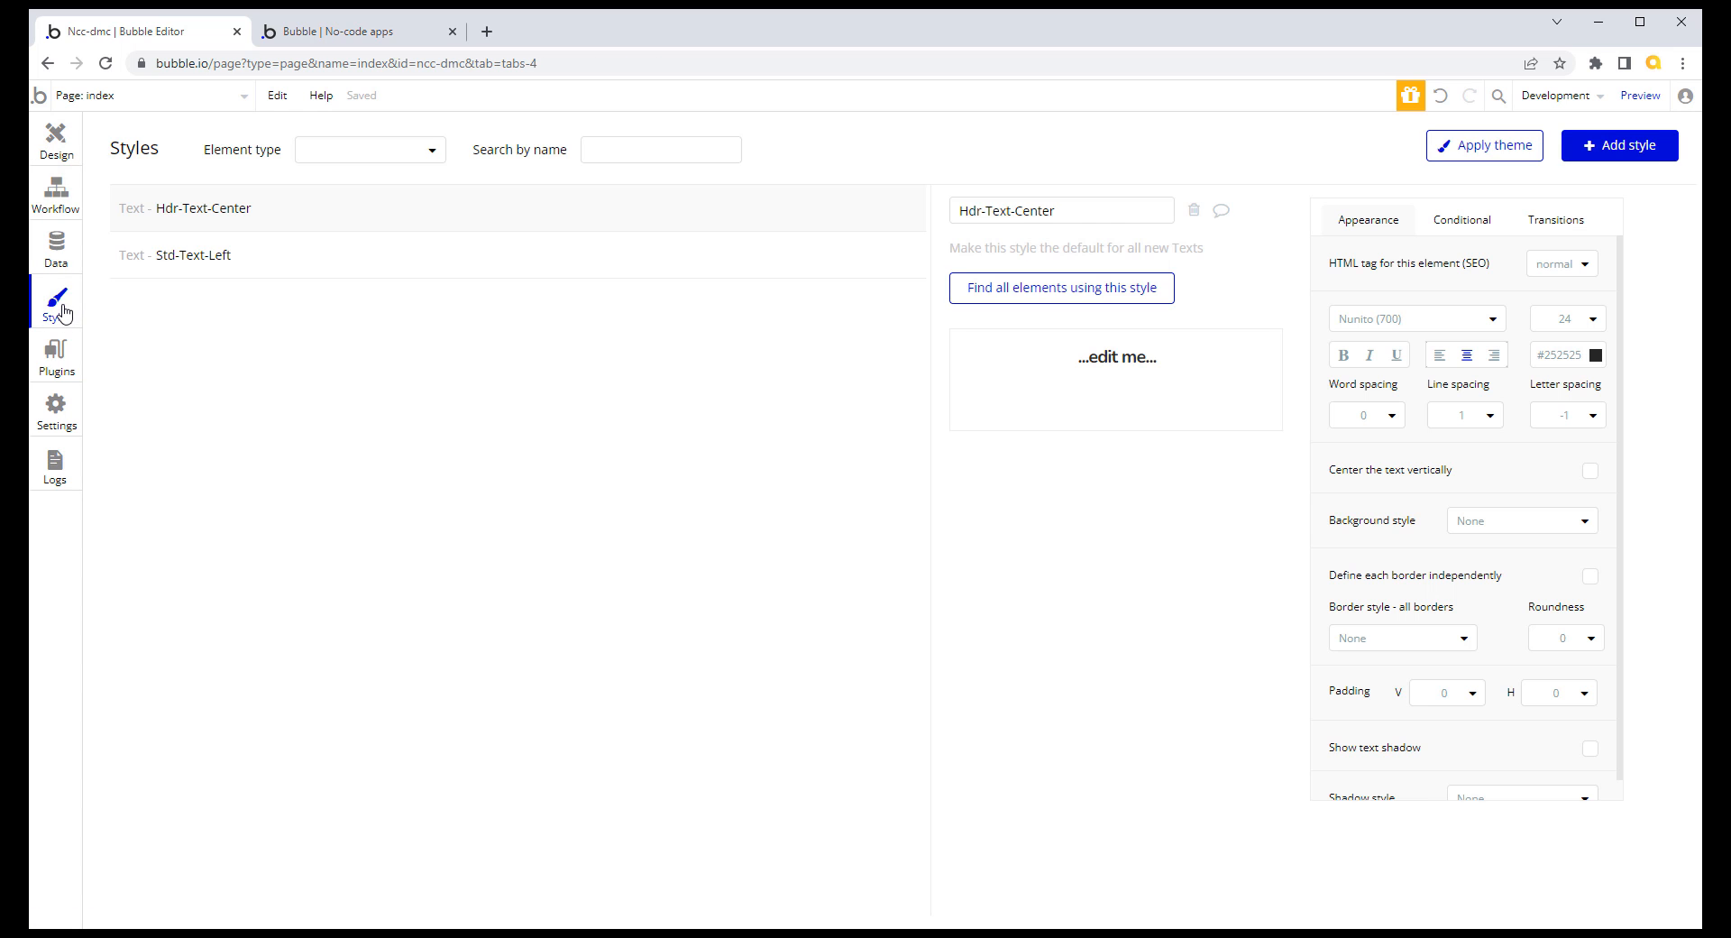
left_click(56, 140)
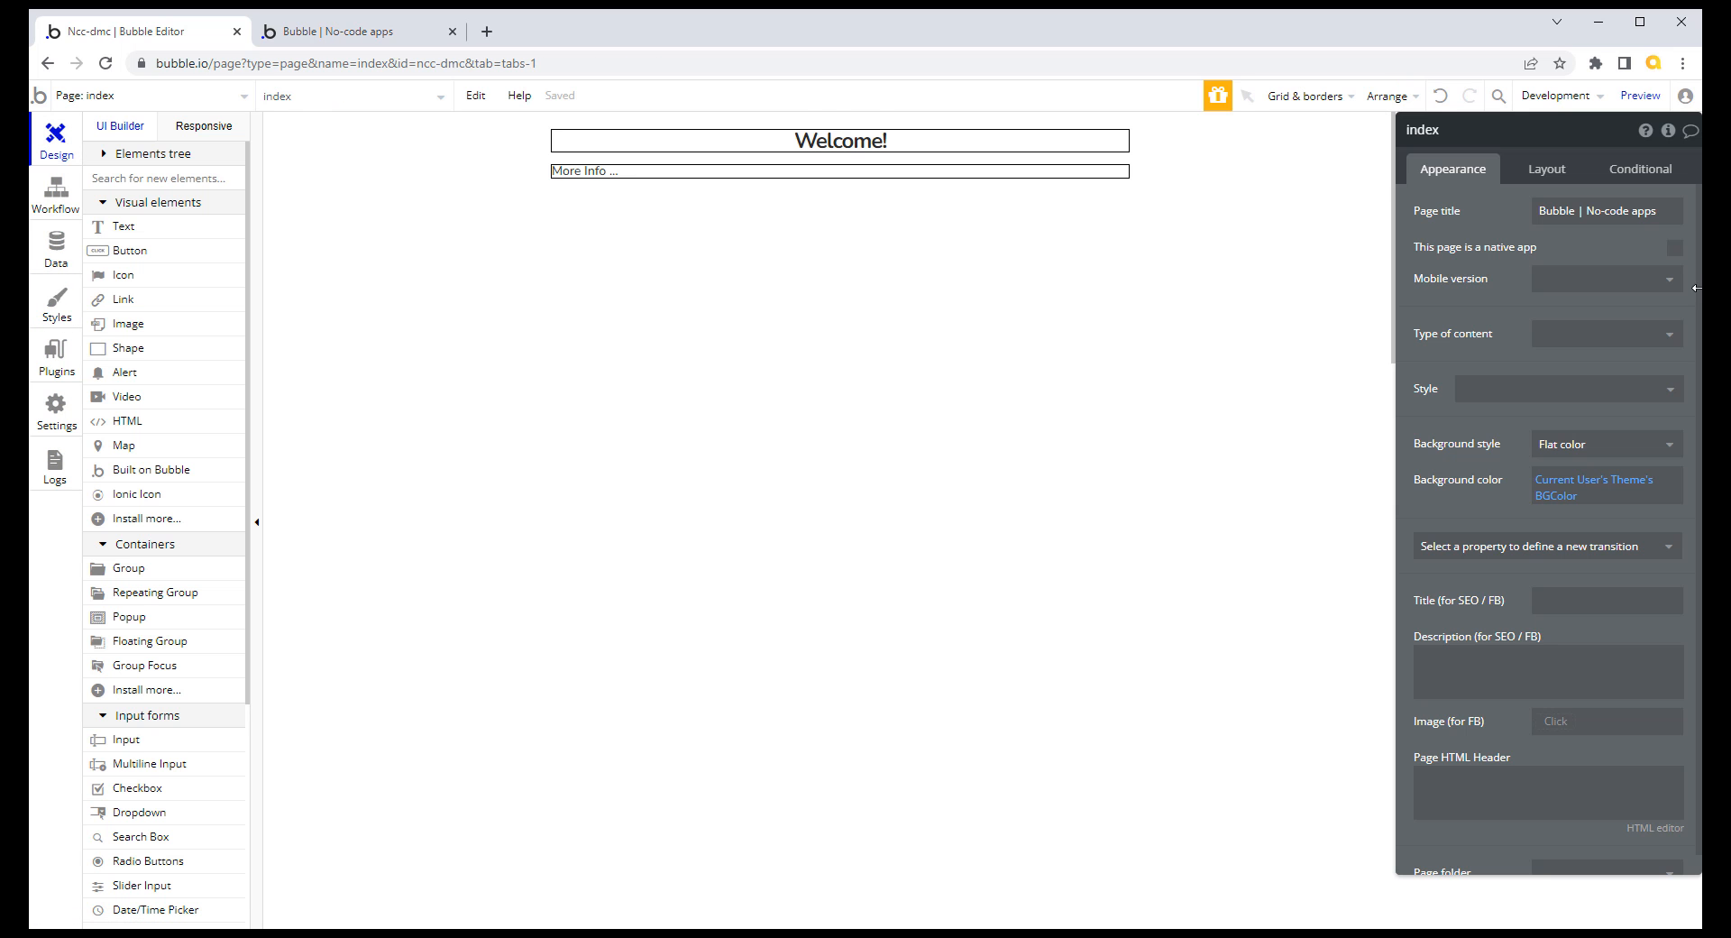
left_click(975, 146)
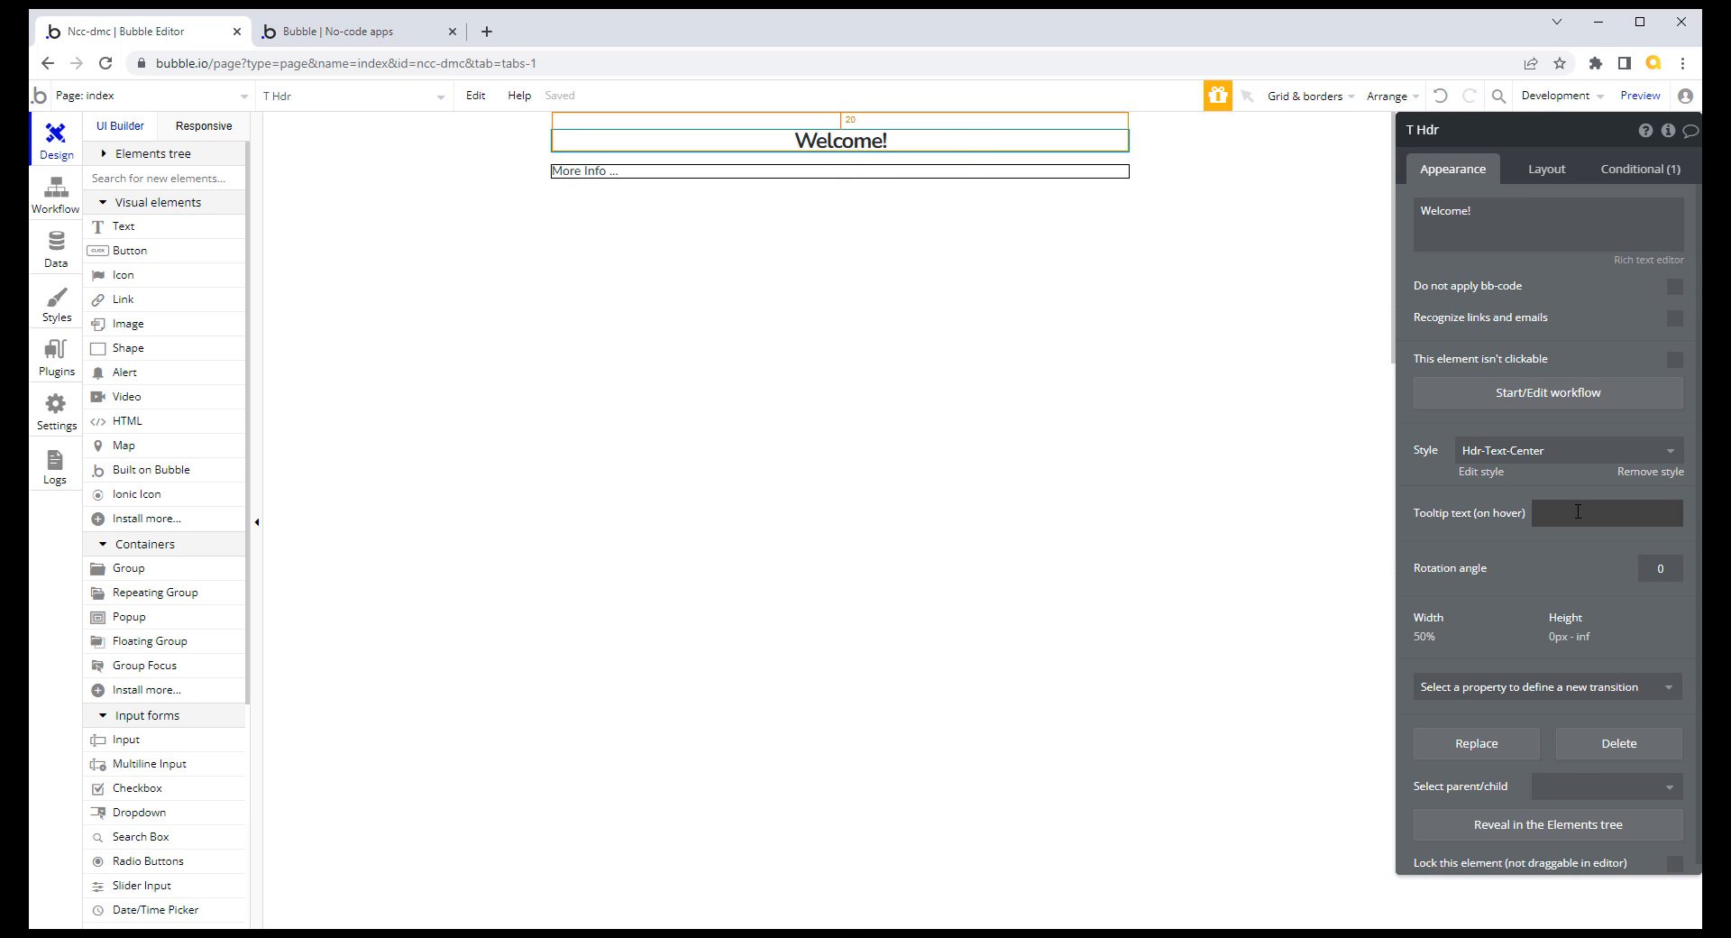
left_click(1639, 174)
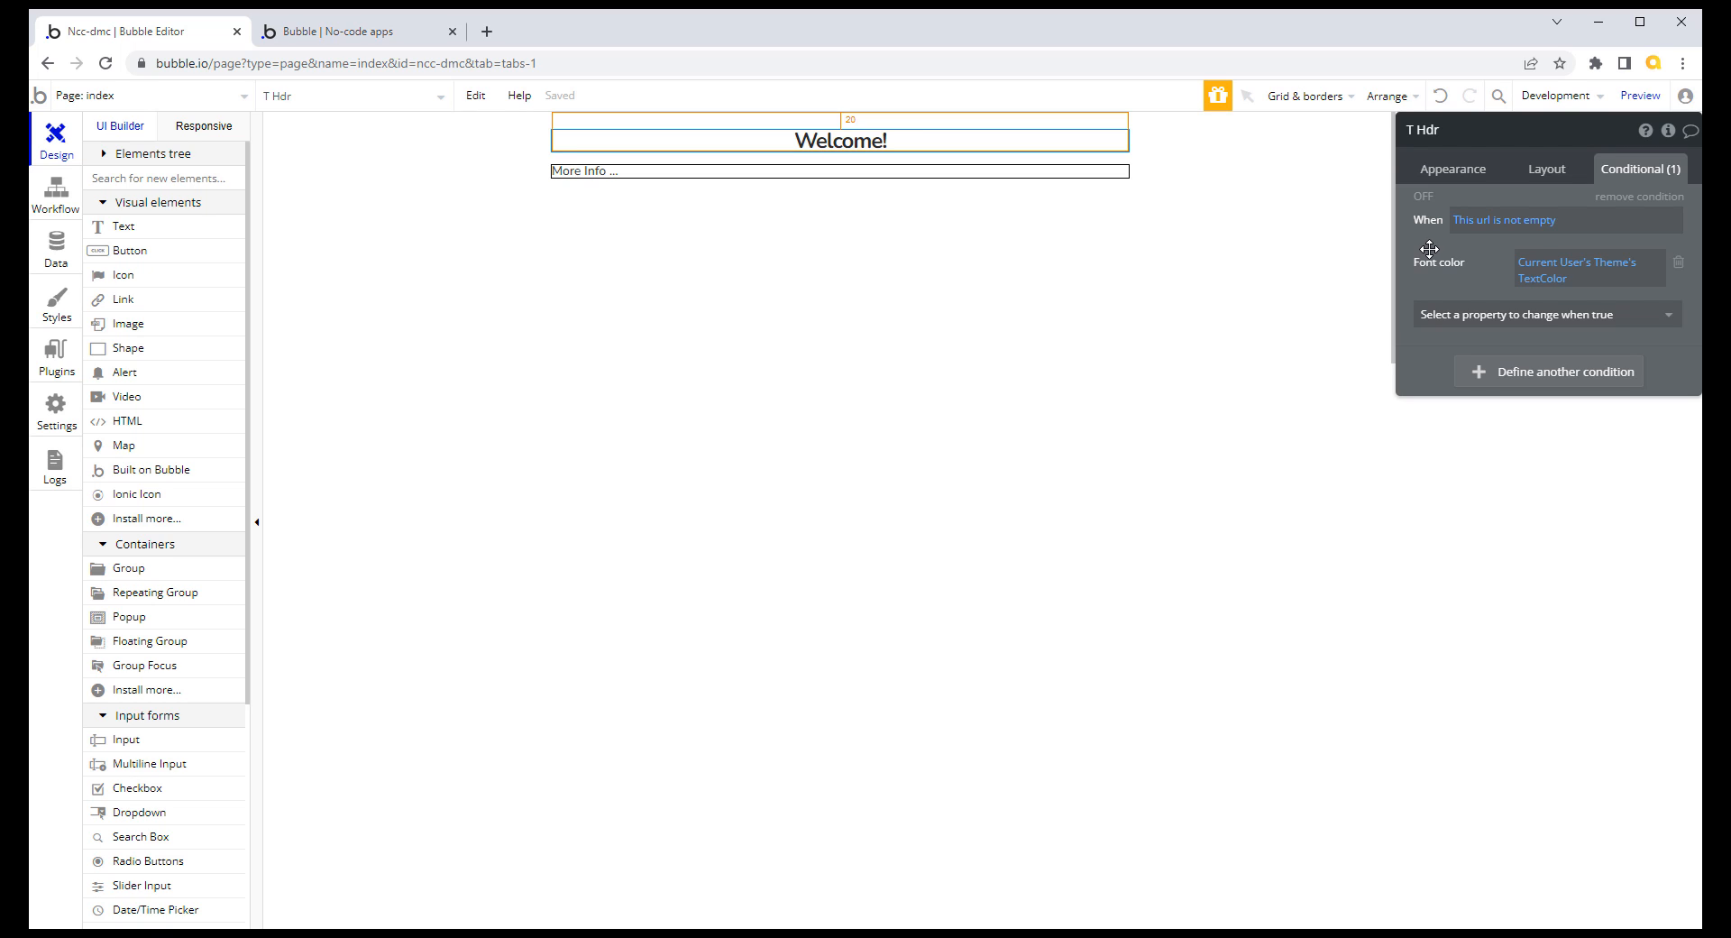
left_click(1479, 220)
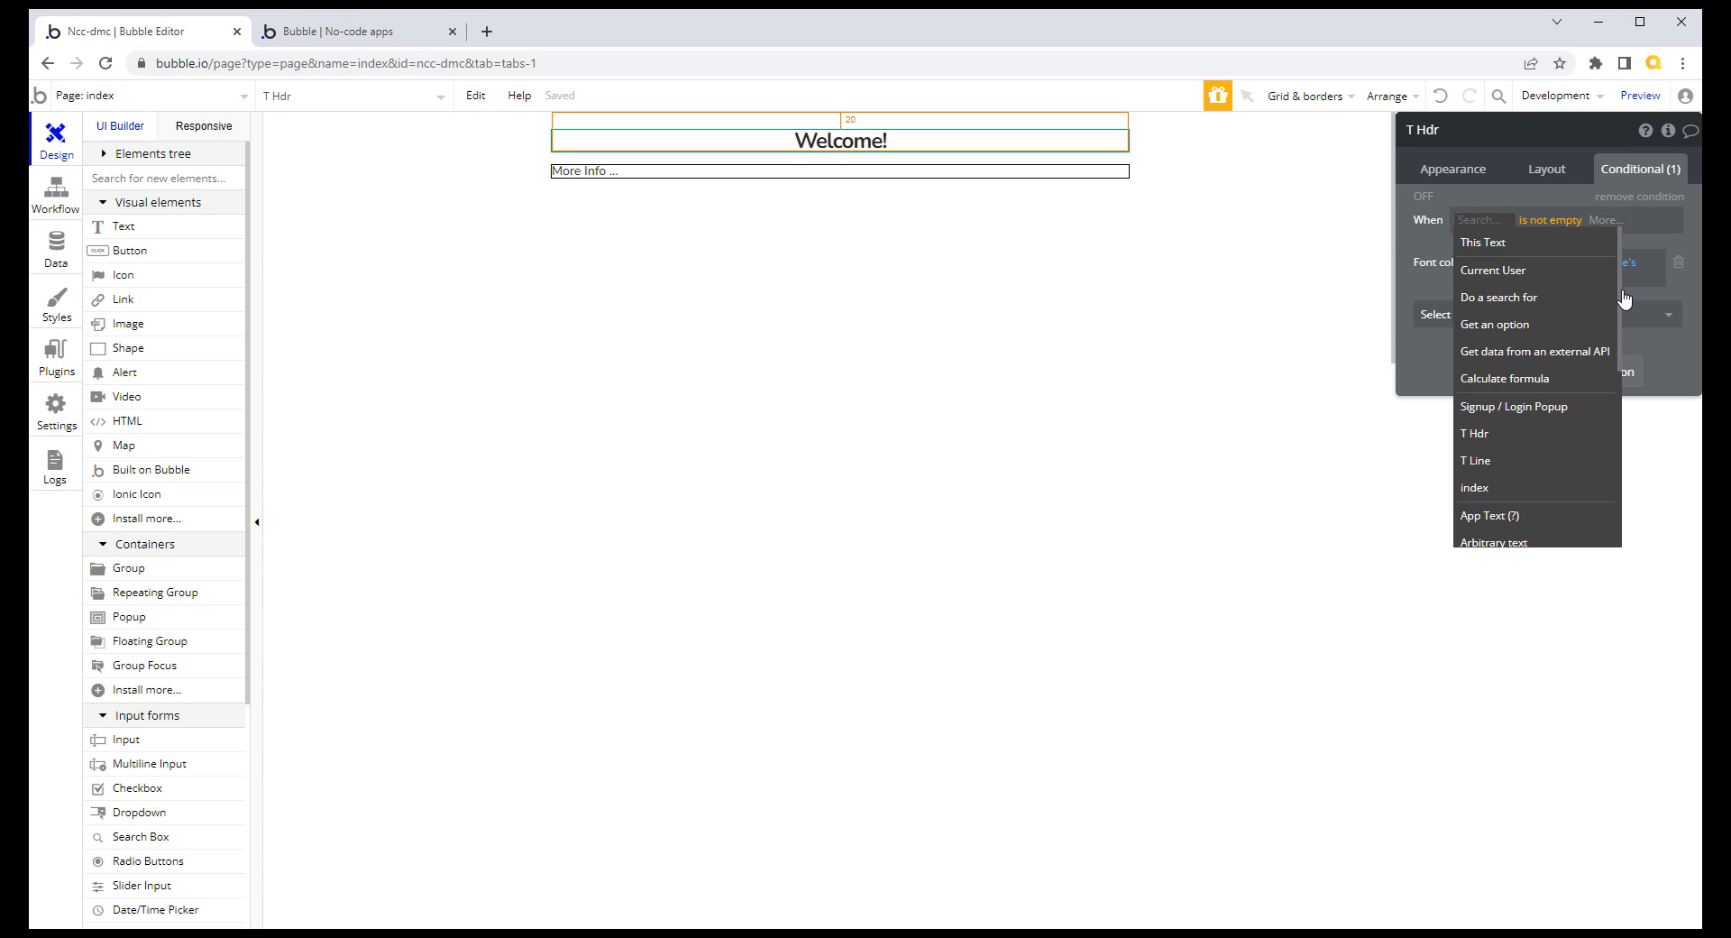
left_click(1429, 236)
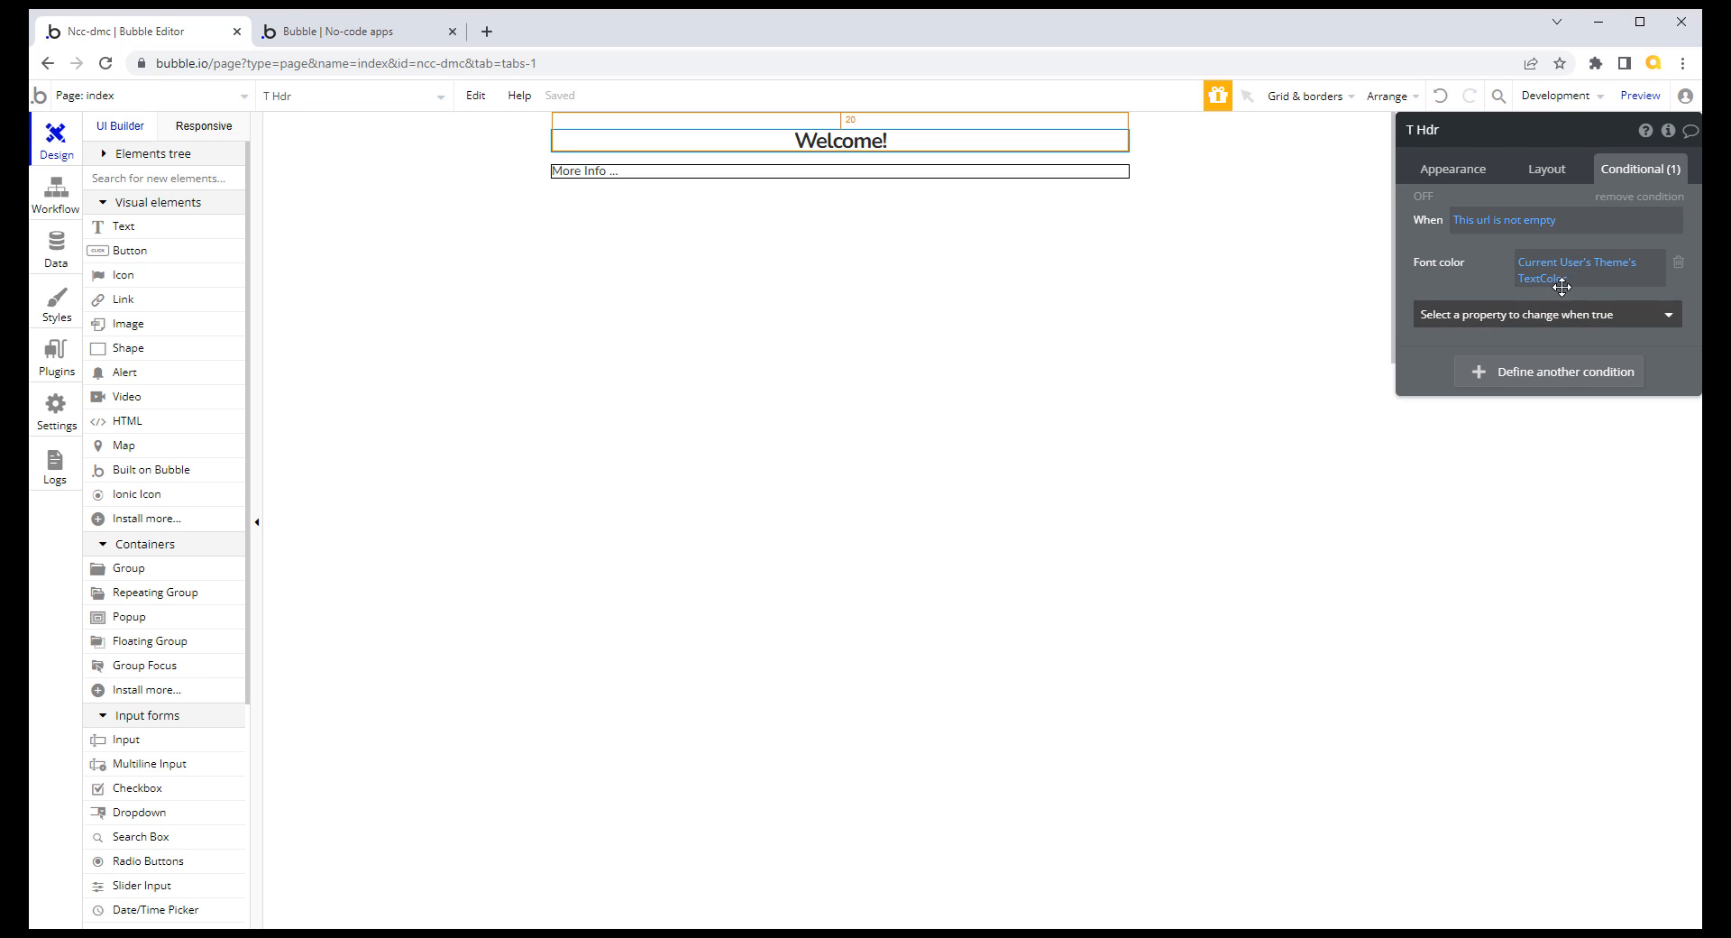
Step: Detach the style from T Hdr, inspect its own font color setting, and reapply the Hdr-Text-Center style
left_click(1476, 185)
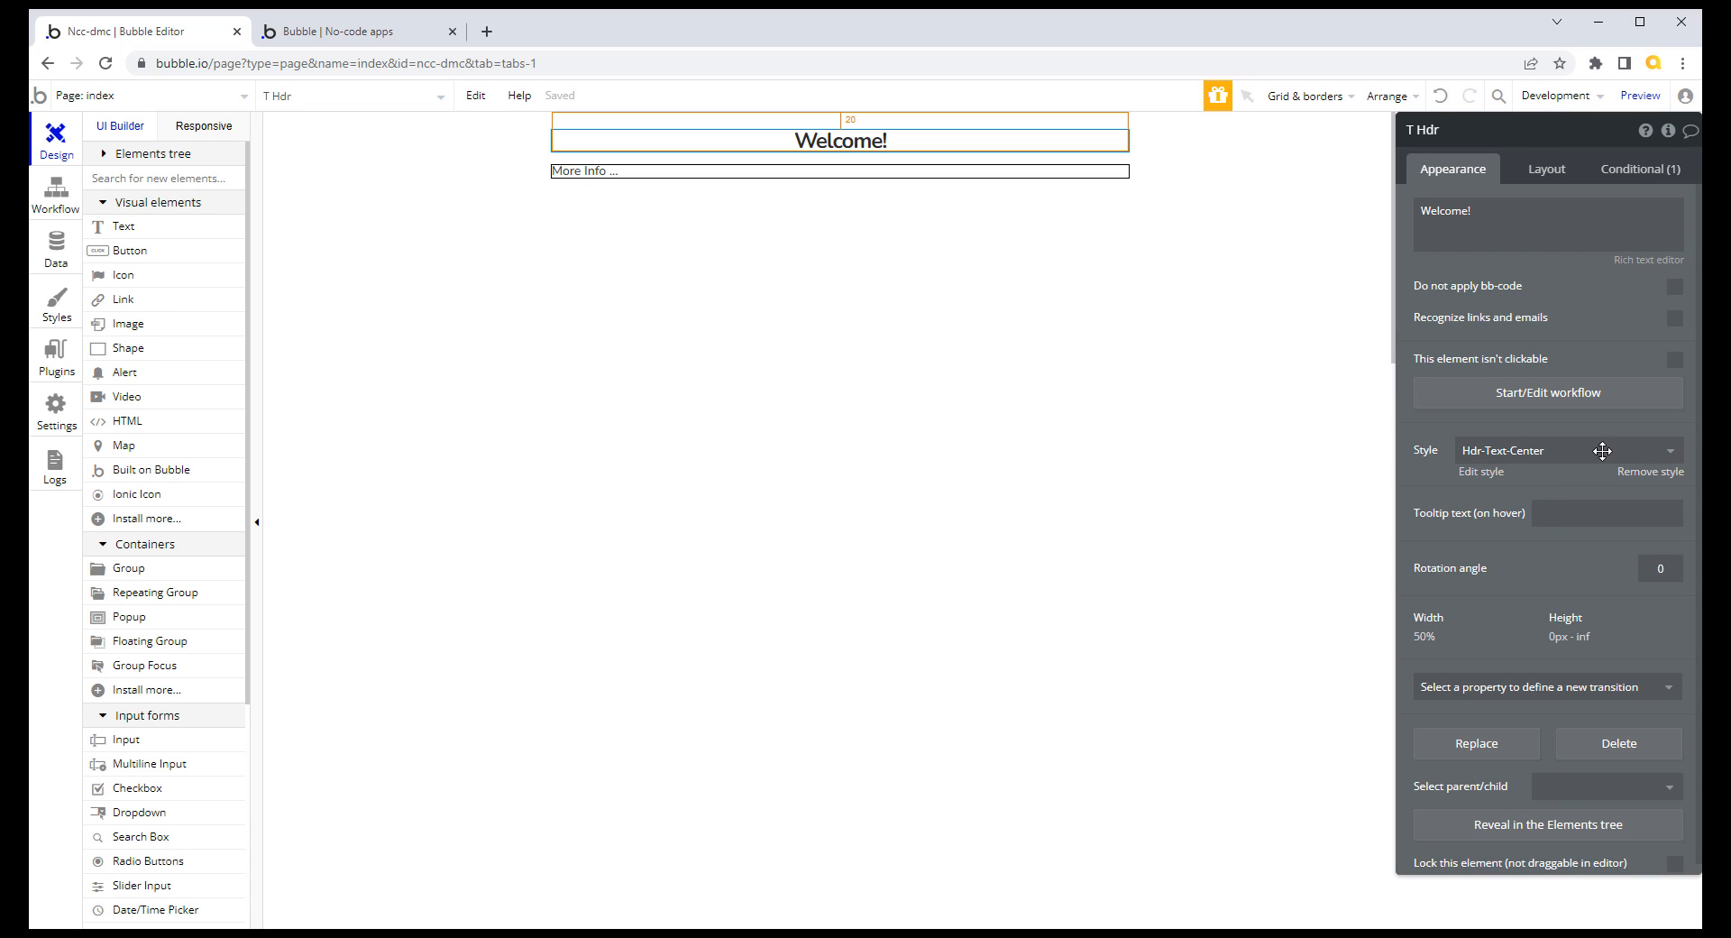
left_click(1648, 473)
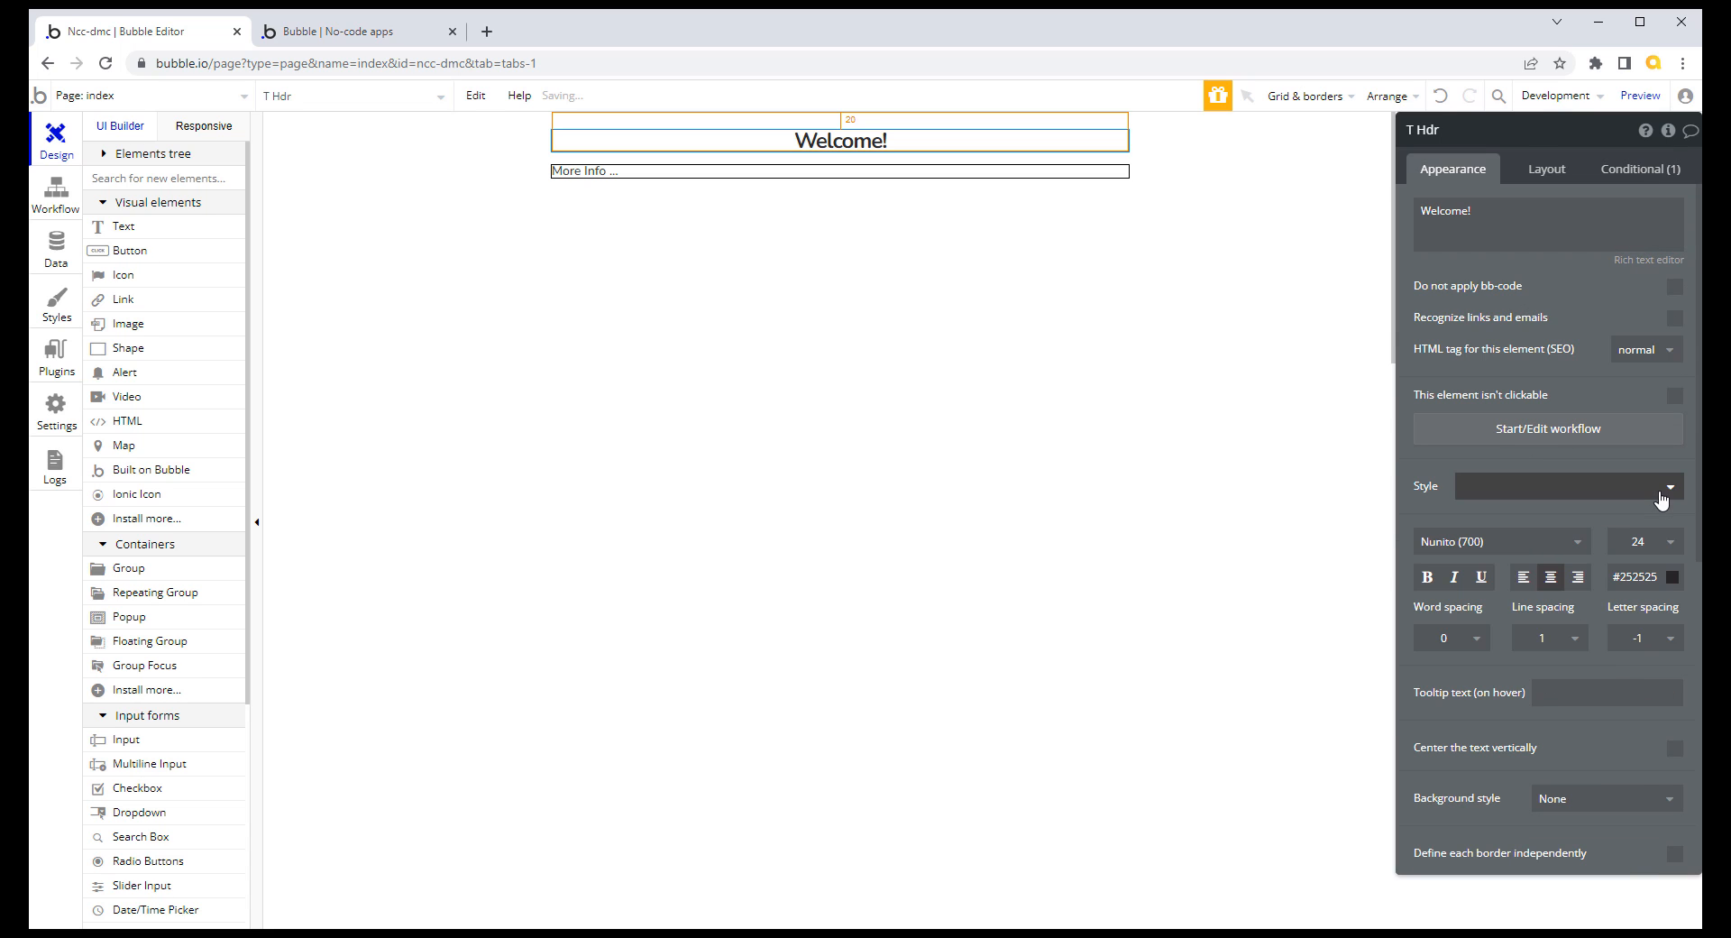
left_click(1637, 576)
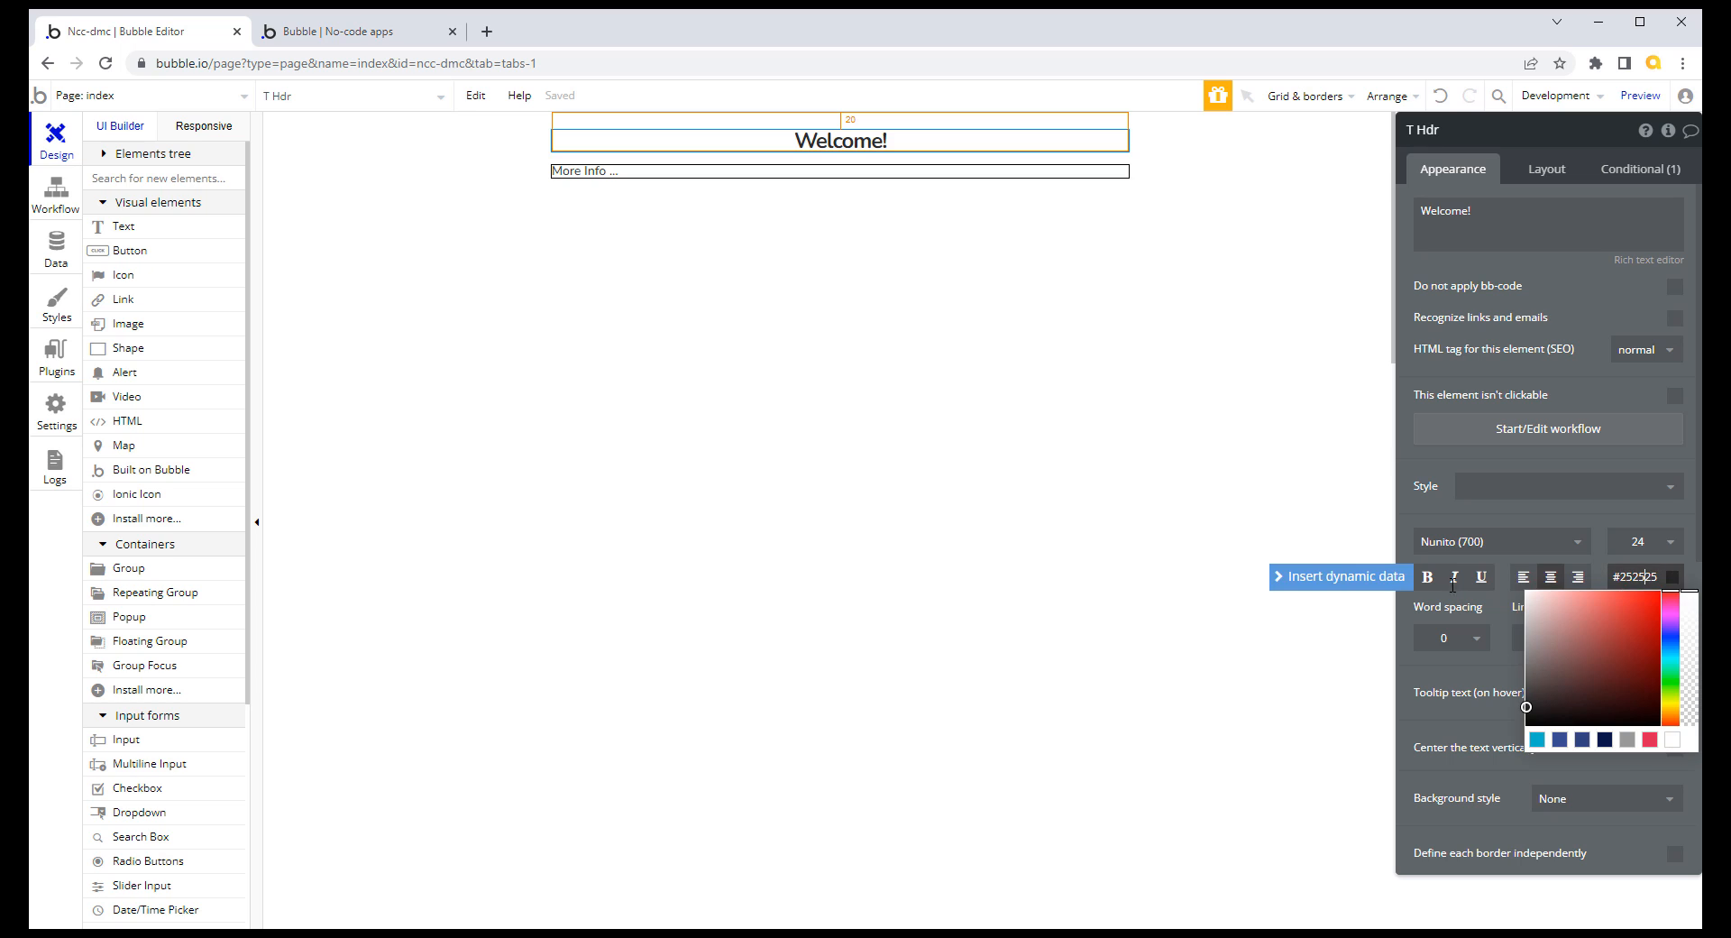
left_click(1409, 514)
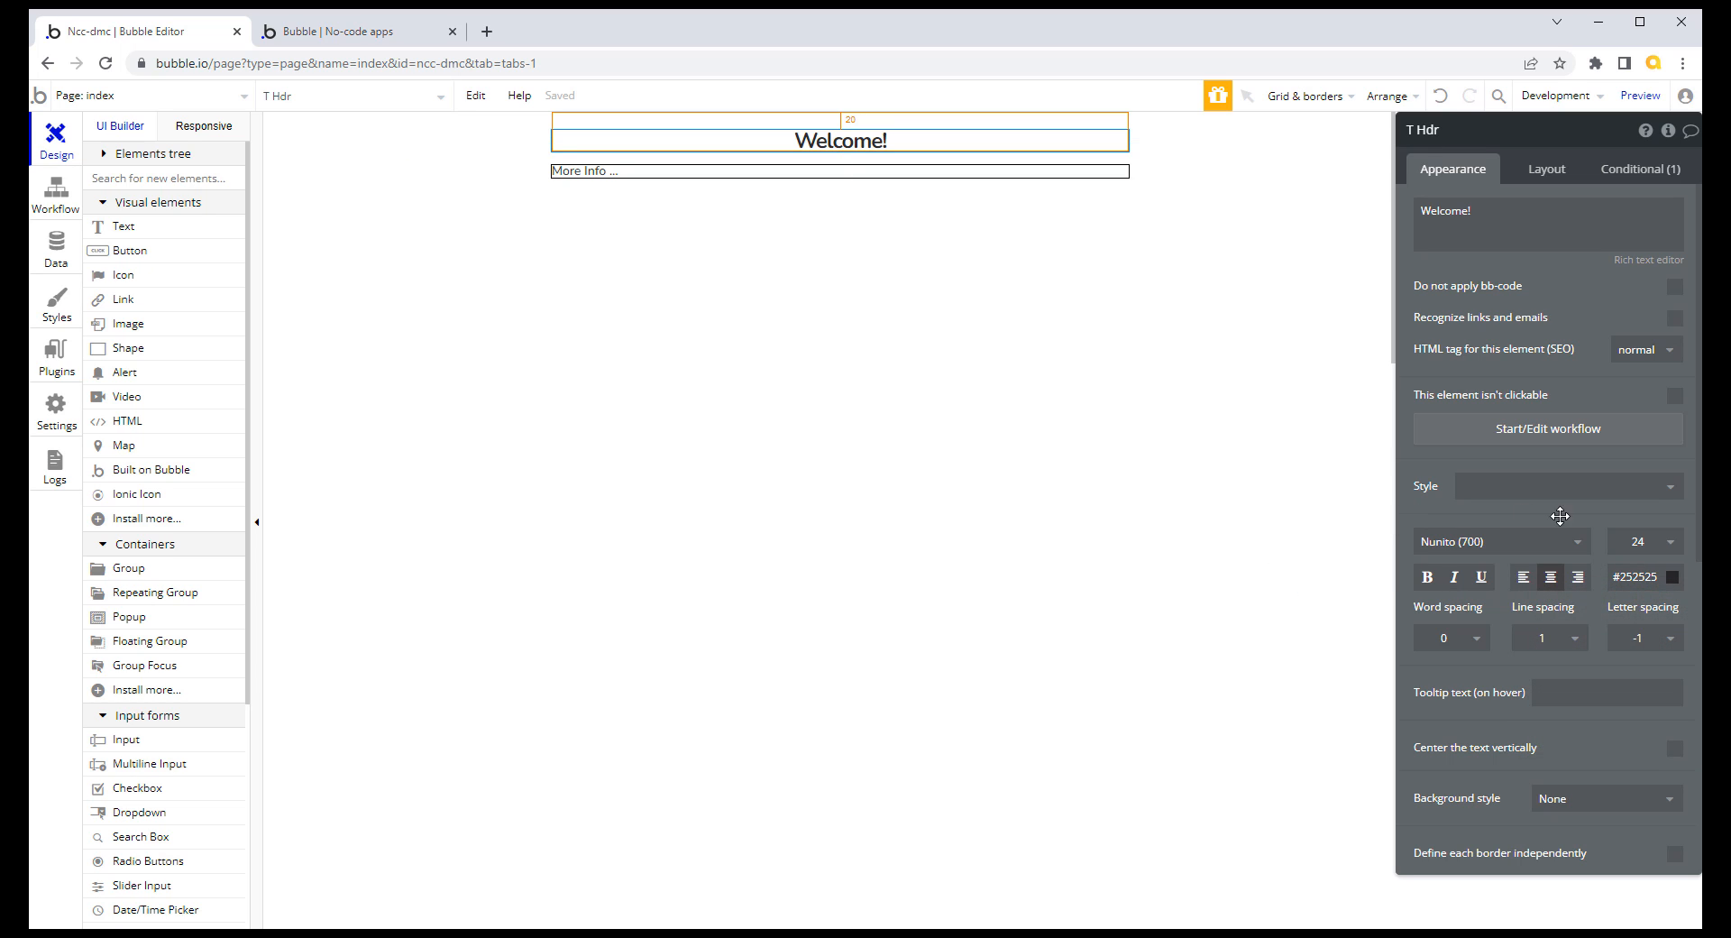
left_click(1671, 501)
left_click(1554, 544)
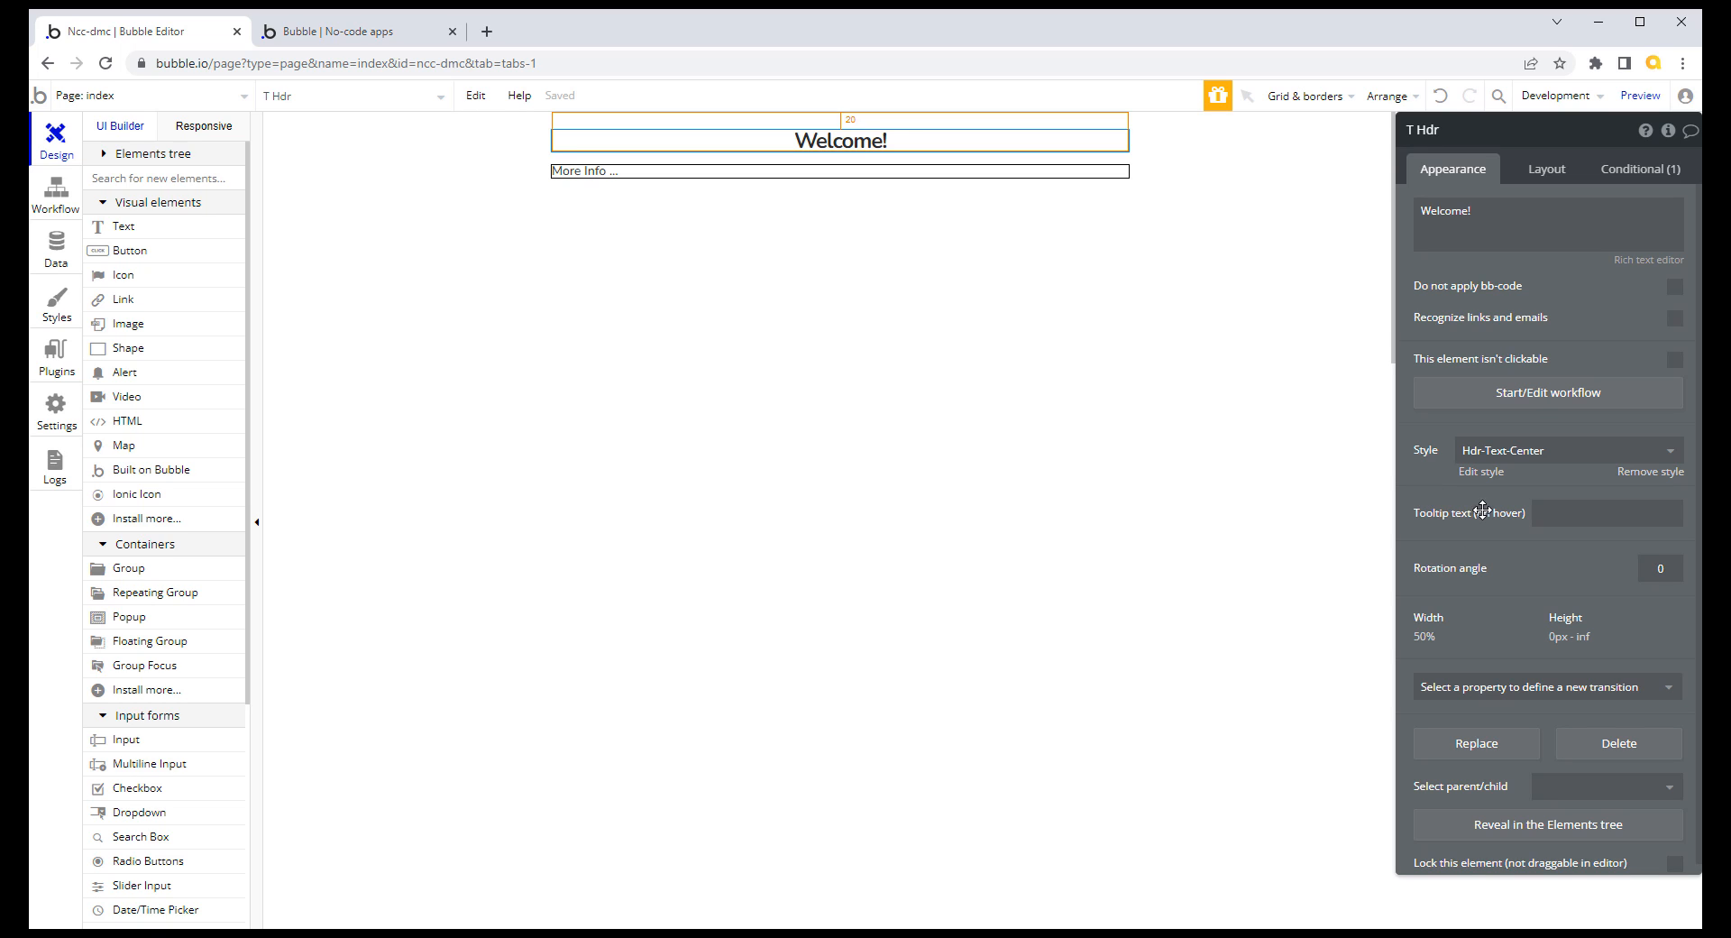
Step: Open the elements-template page and reduce the Welcome! text's height to 24 px
left_click(242, 96)
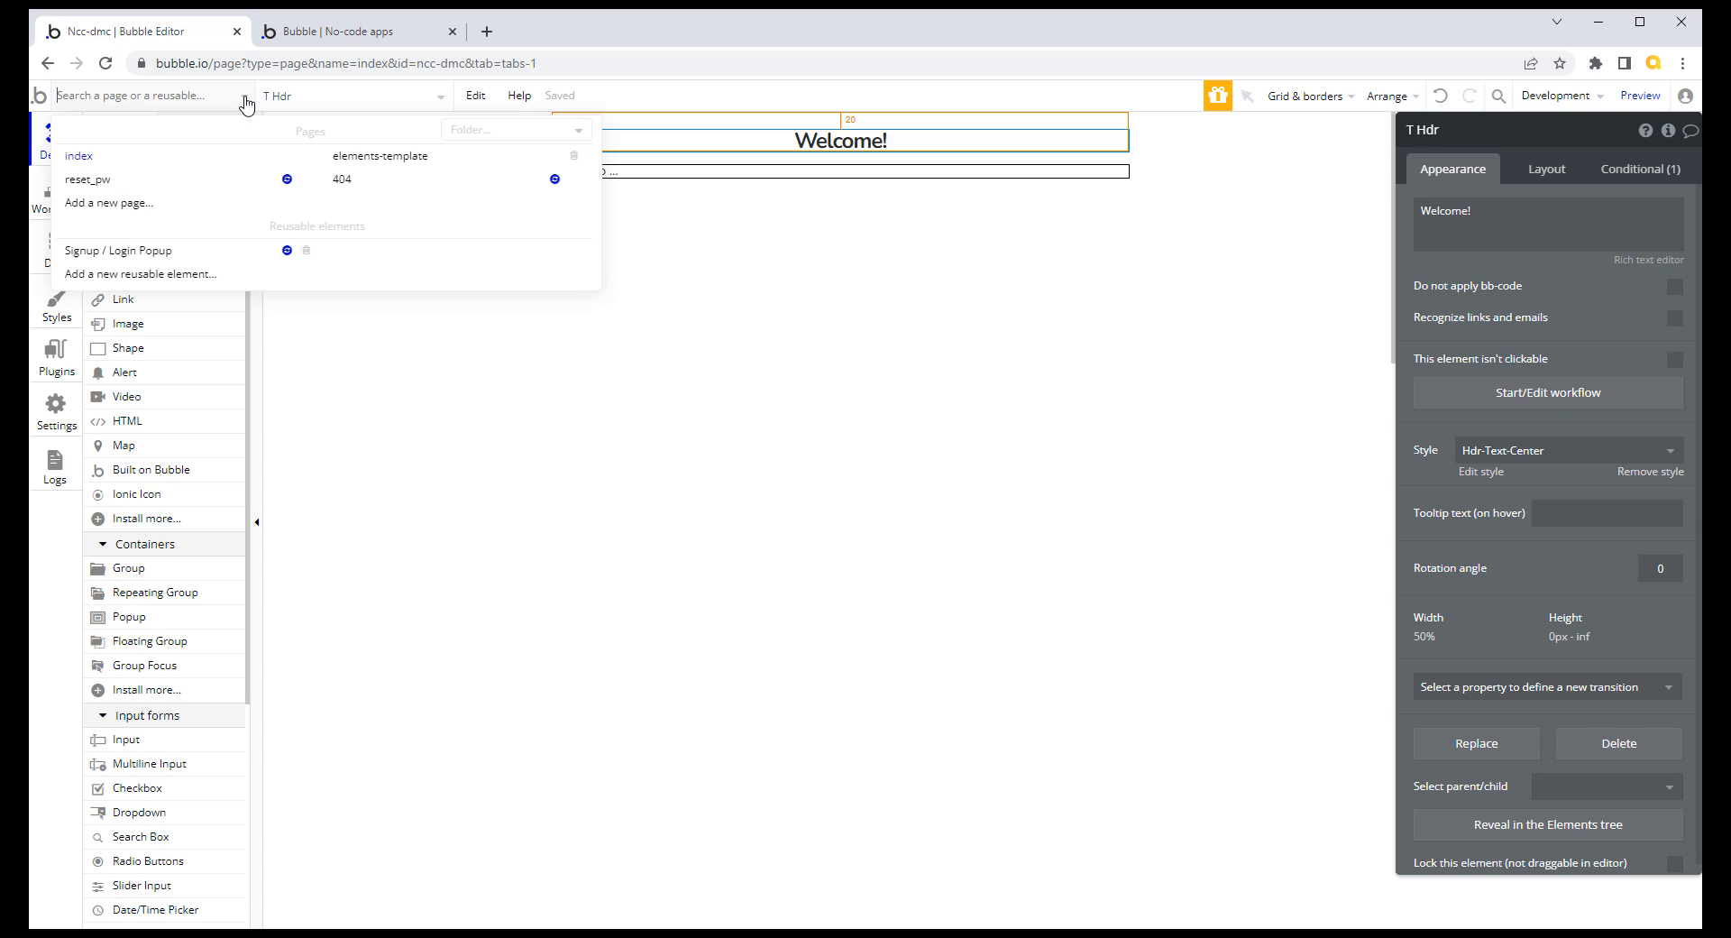
left_click(402, 159)
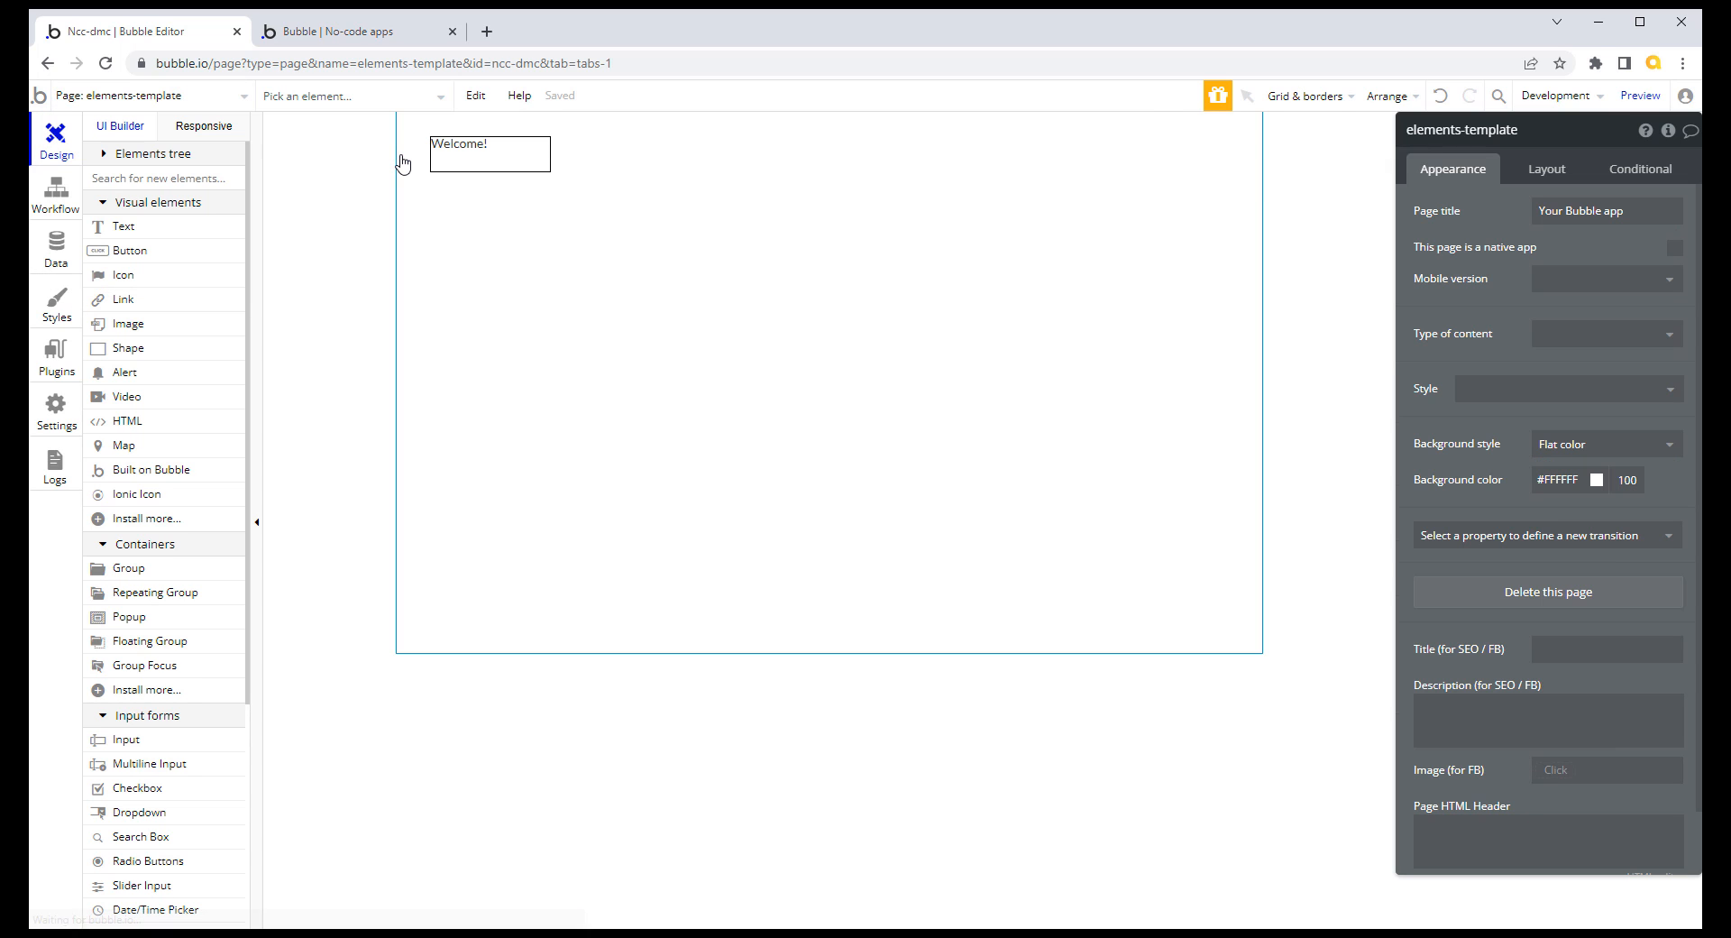
left_click(508, 159)
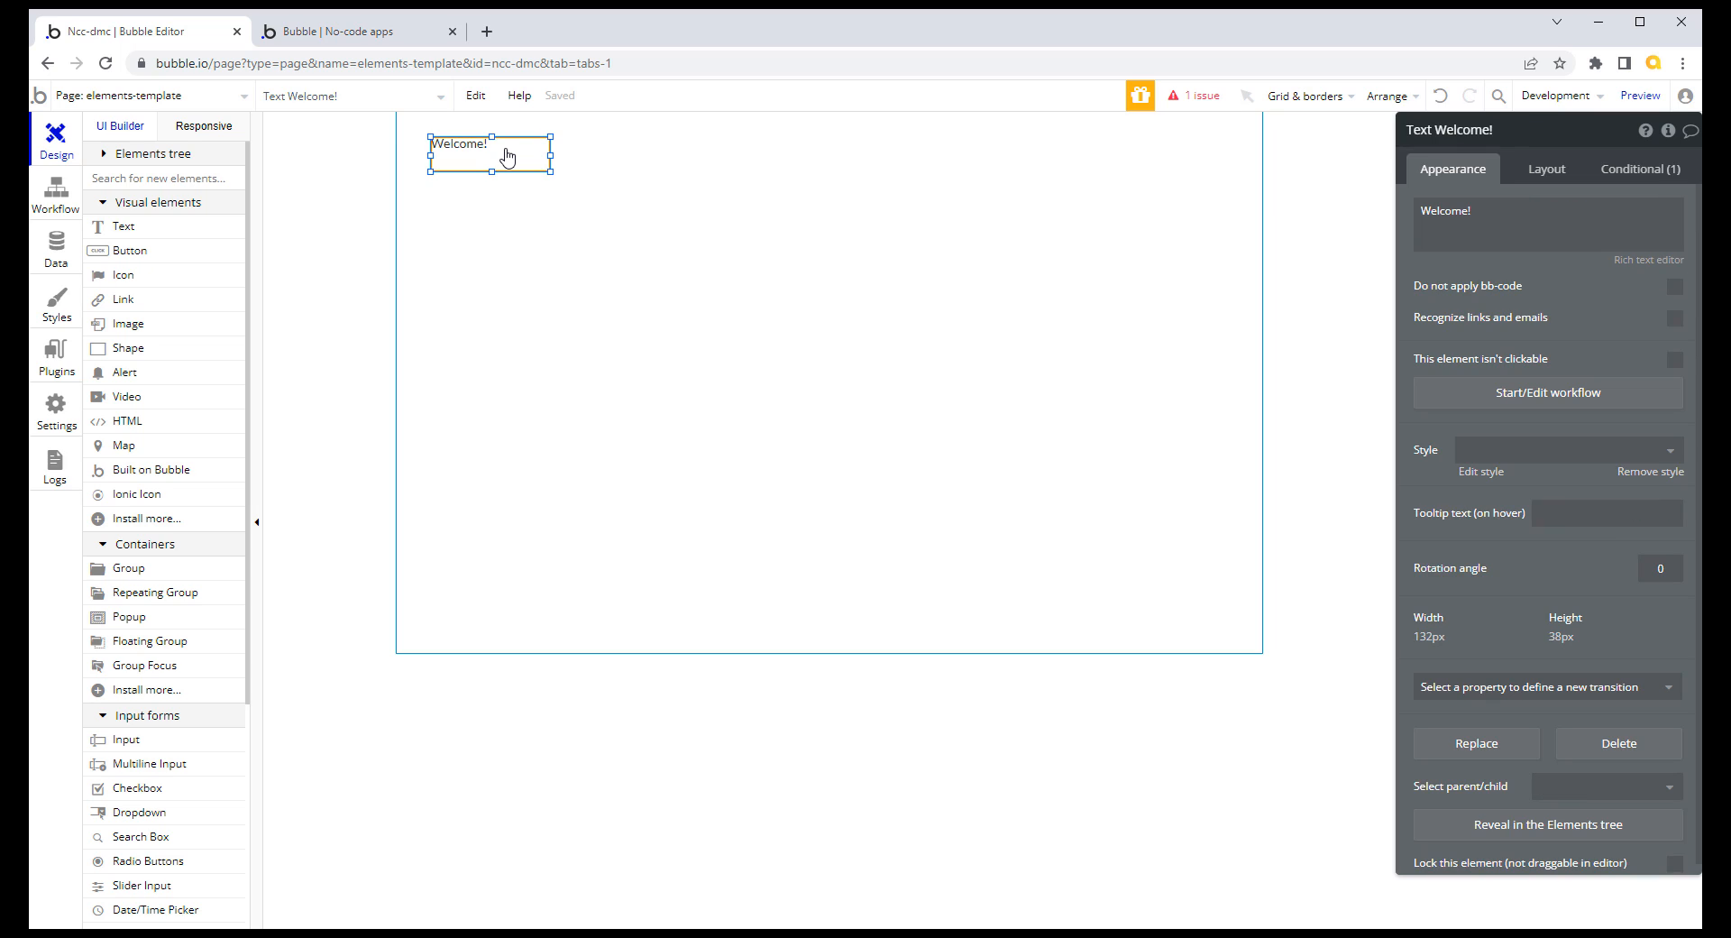
left_click_drag(493, 171, 492, 159)
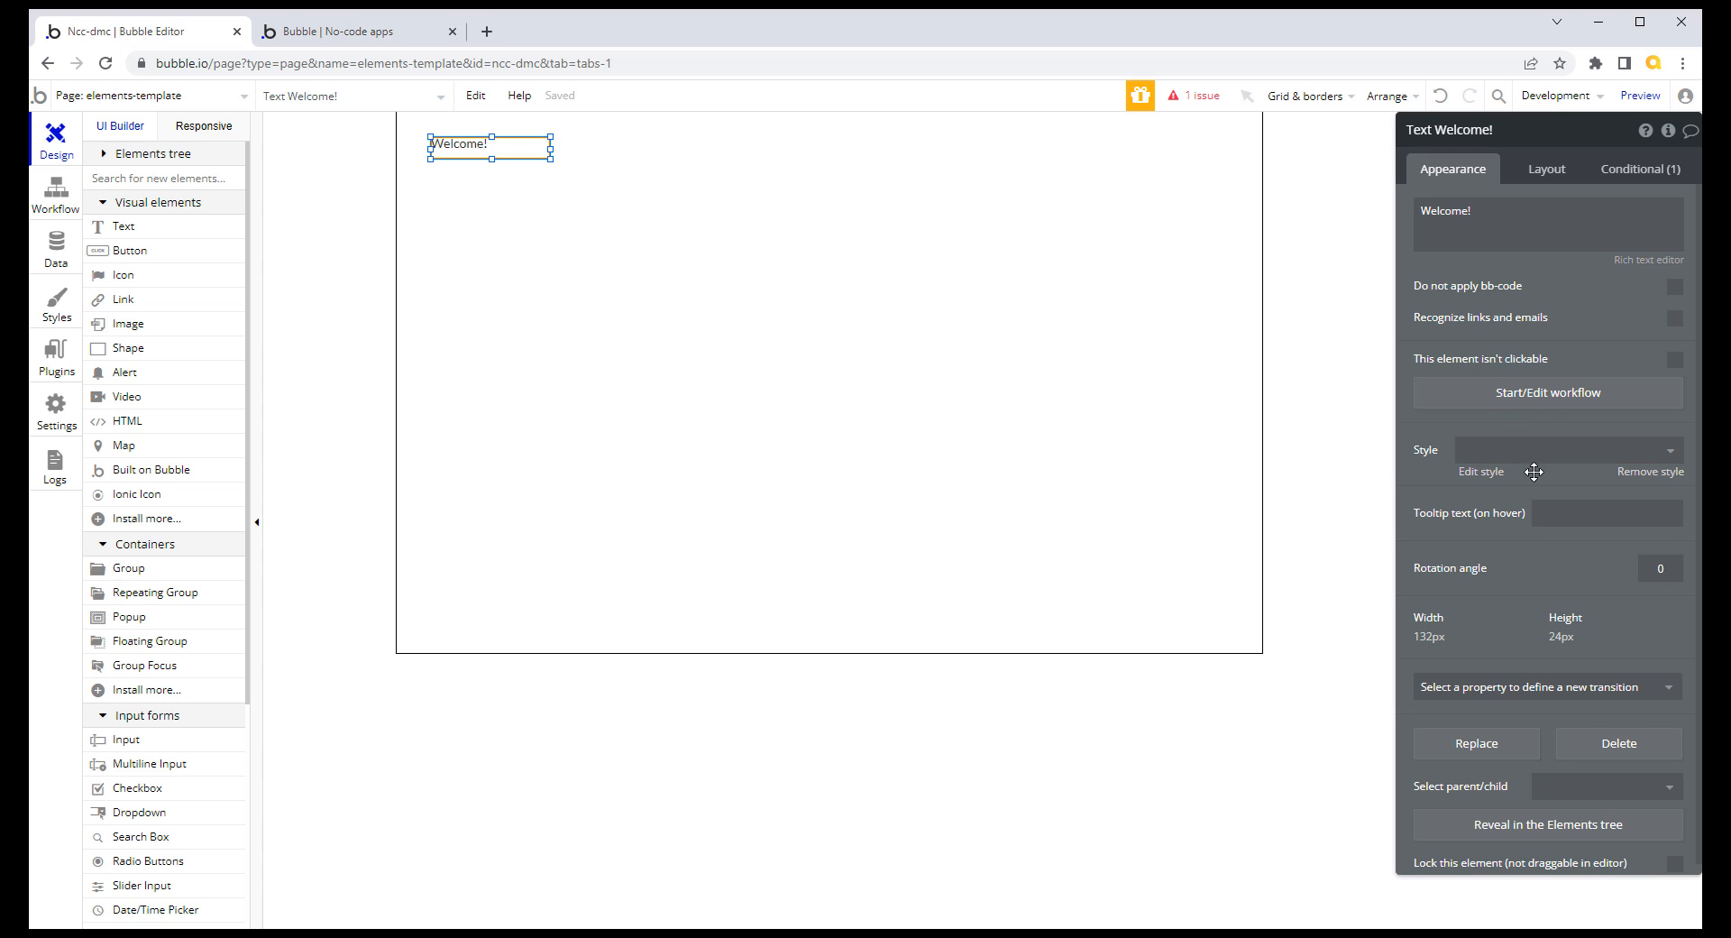
Step: Examine the conditional font color set on the Welcome! text of the elements-template page
left_click(1641, 170)
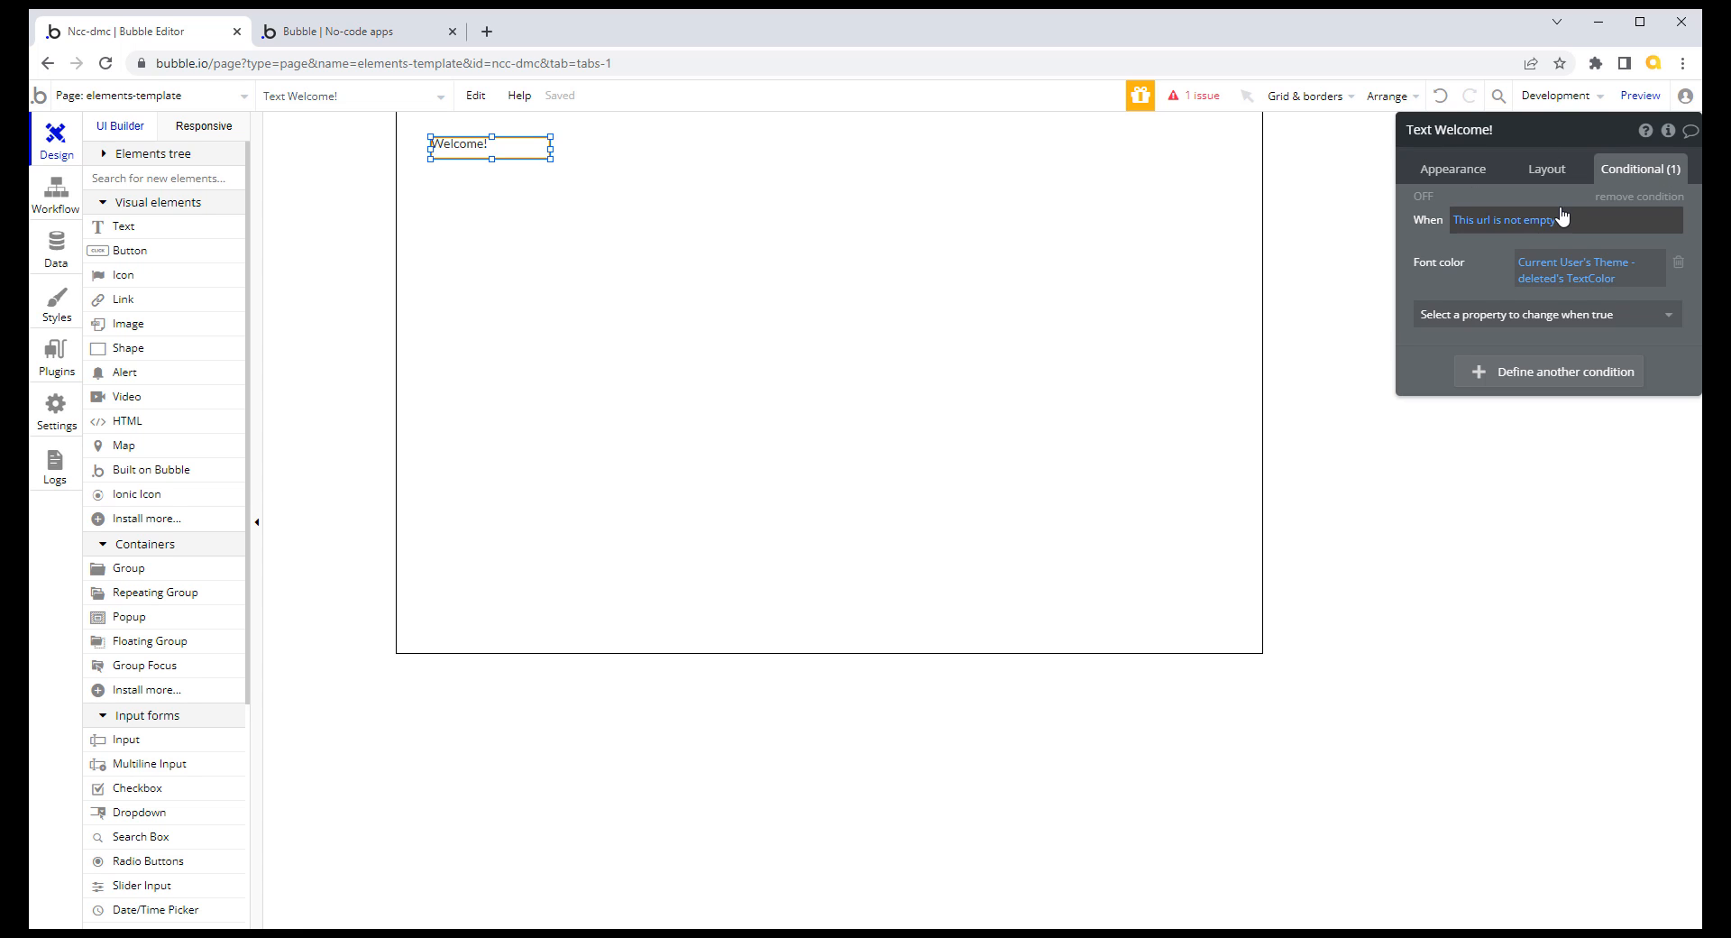
left_click(633, 185)
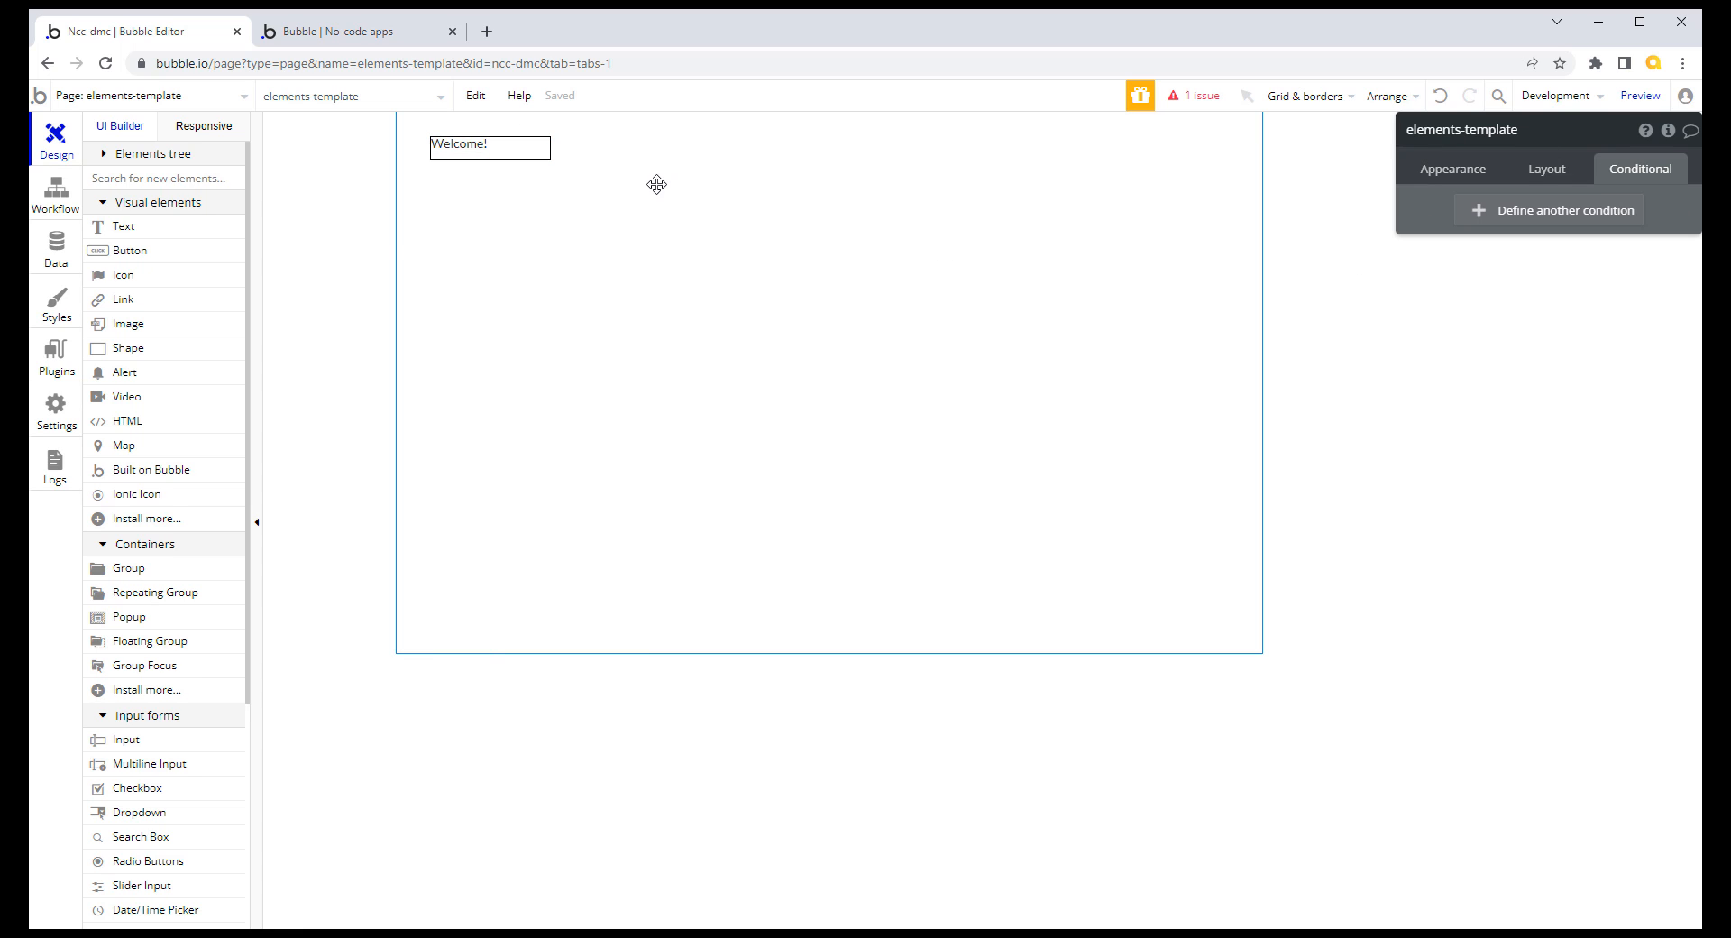
left_click(519, 148)
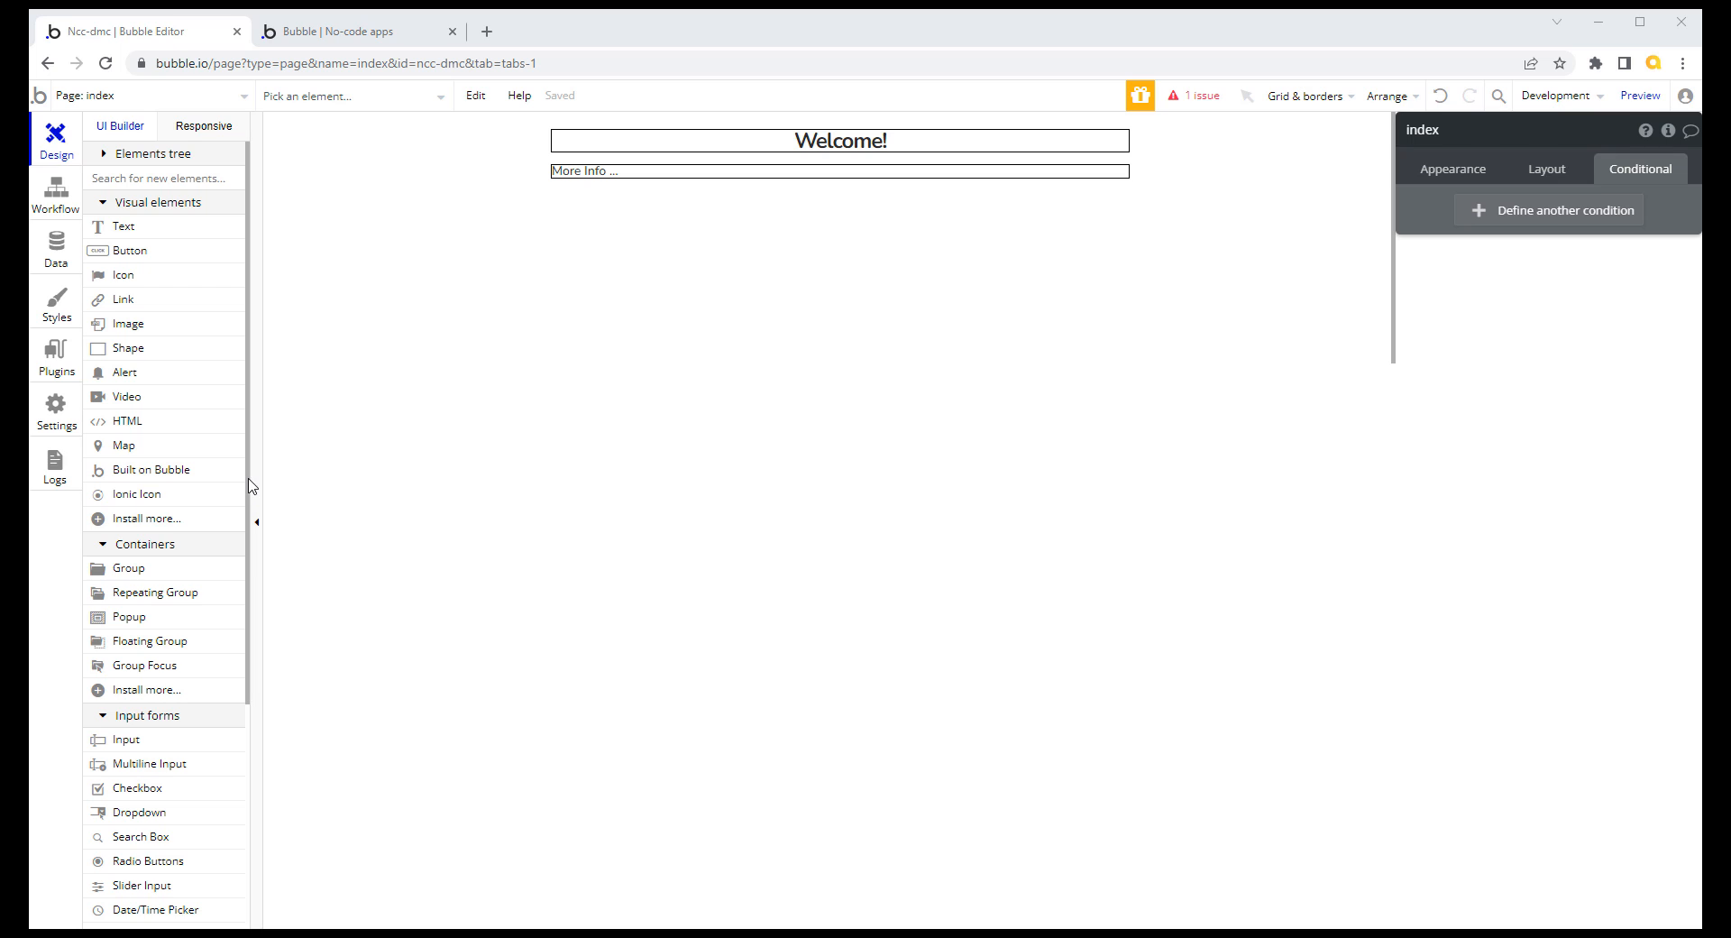
Step: Check the installed Ionic Elements plugin, add an Ionic Toggle above the Welcome! text on the index page, and centre it horizontally
left_click_drag(252, 502, 243, 703)
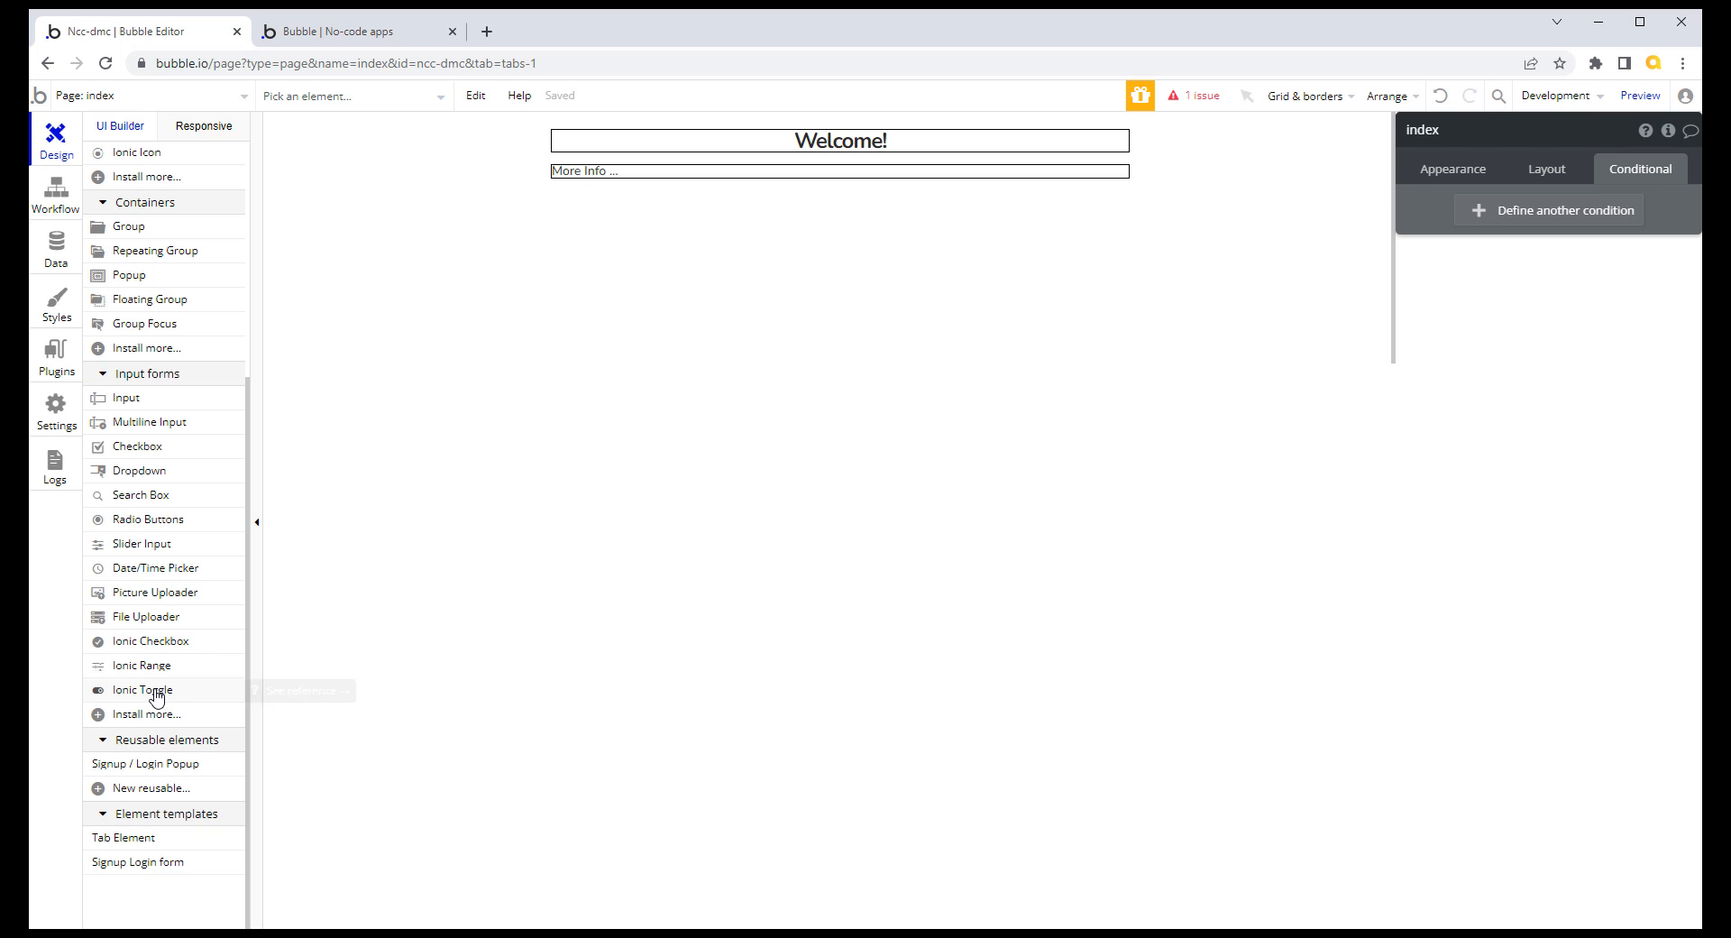
left_click(65, 359)
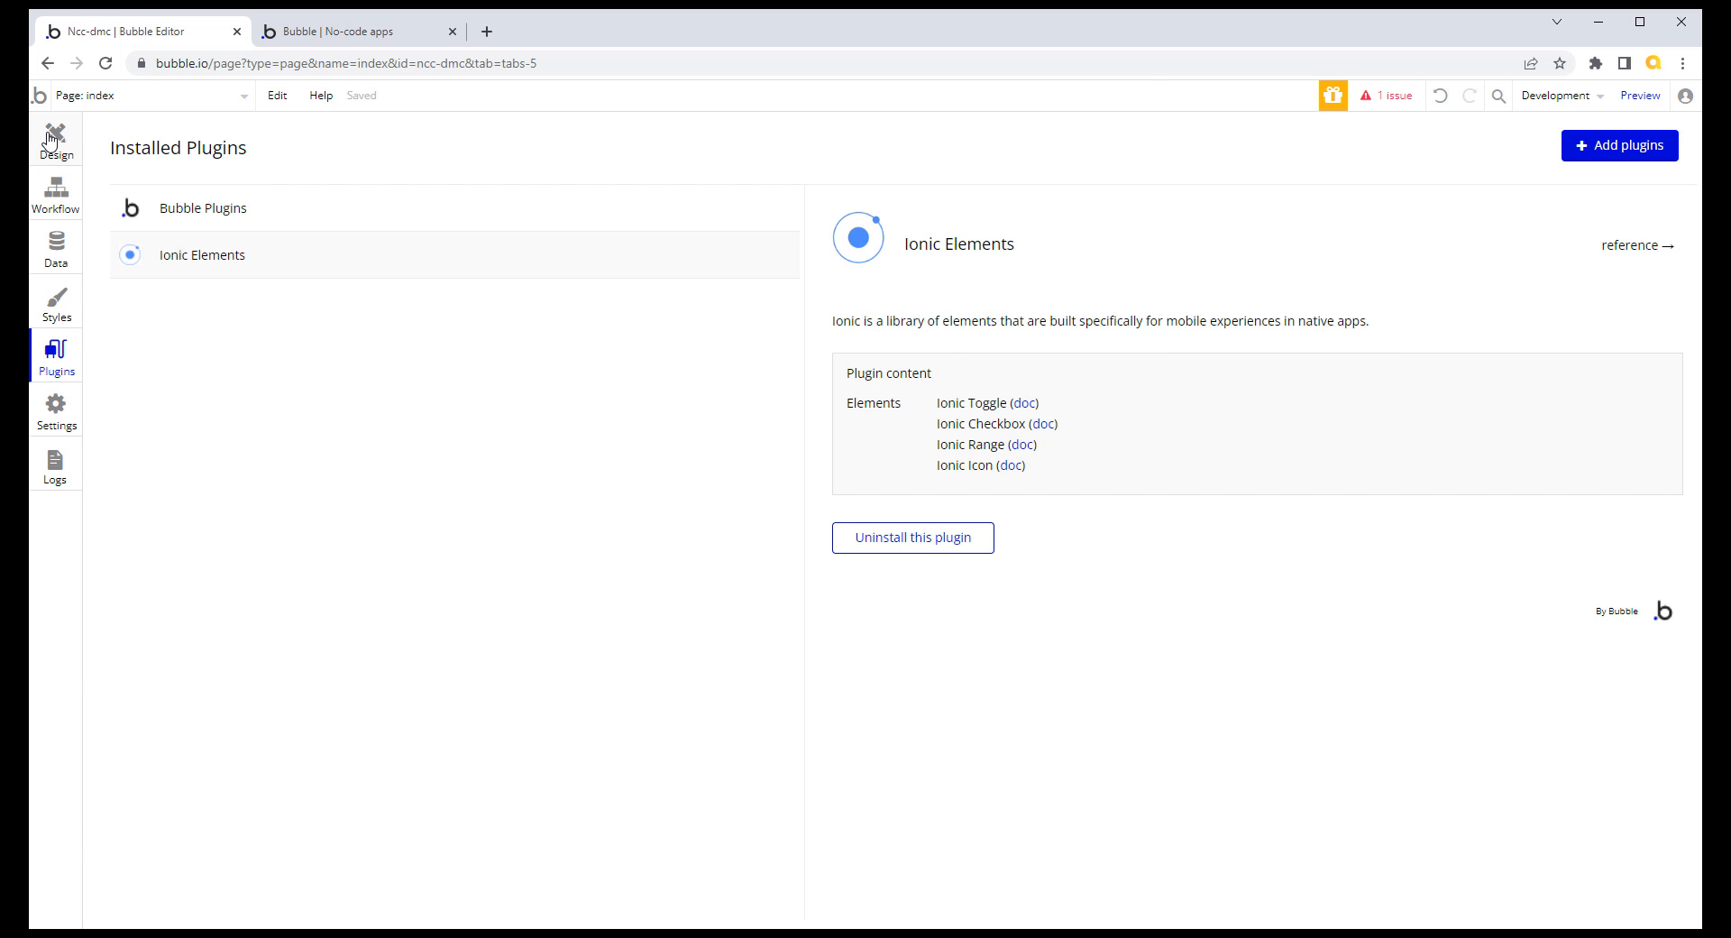
left_click(53, 146)
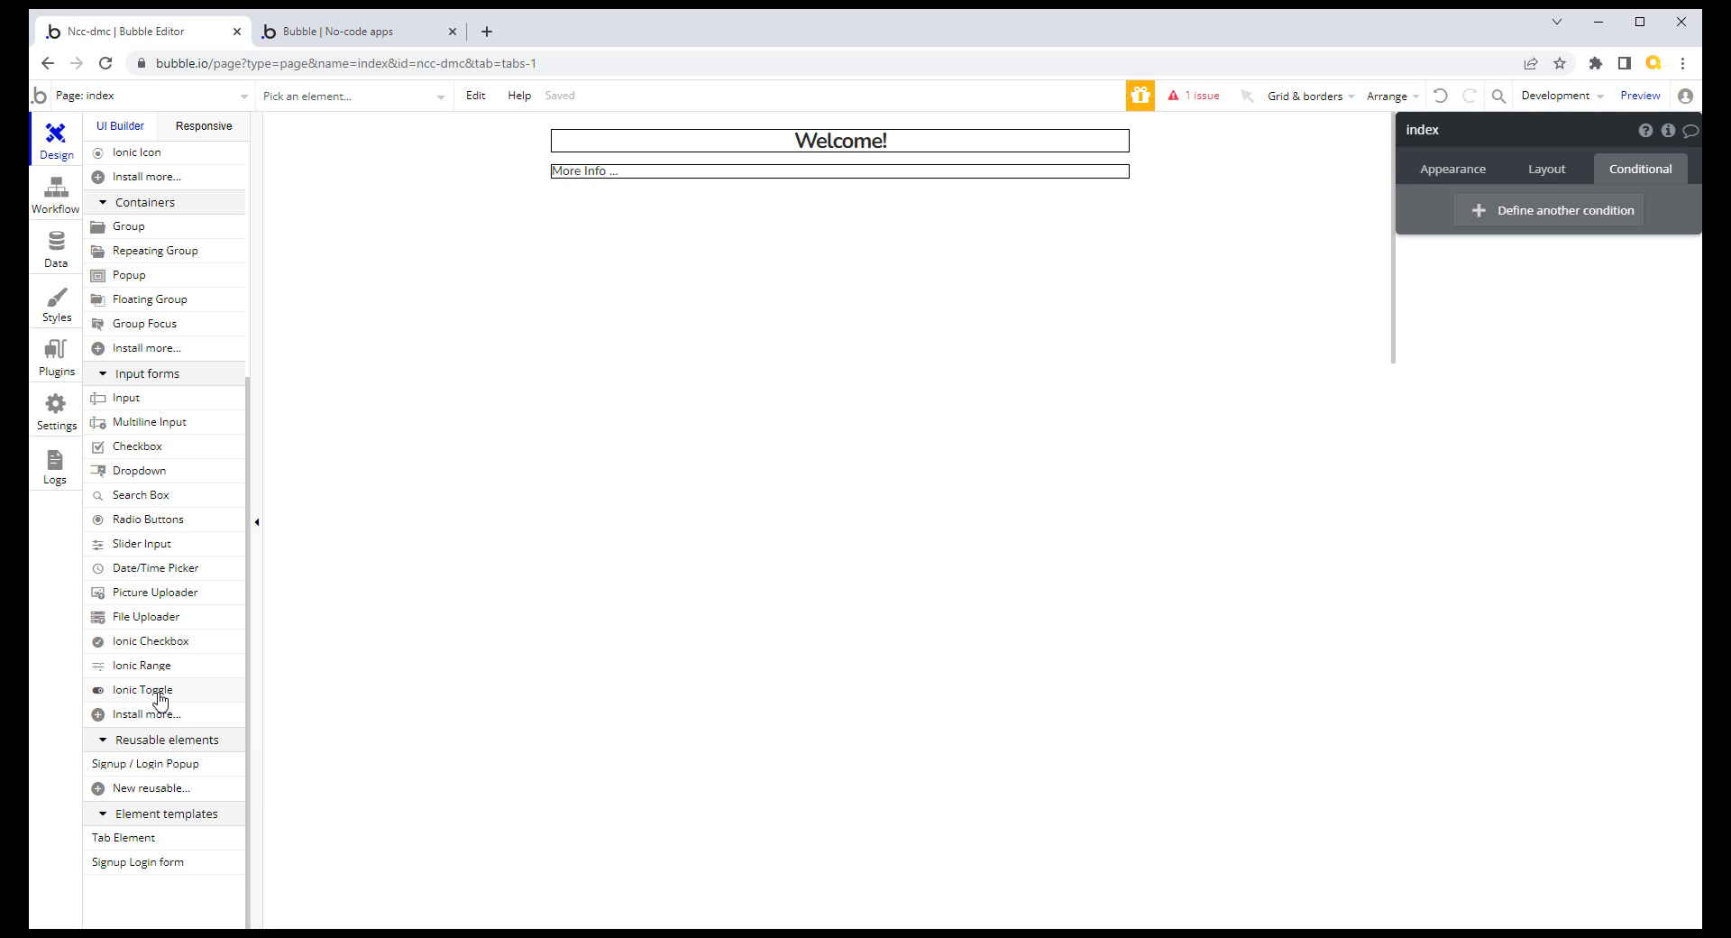
left_click(667, 130)
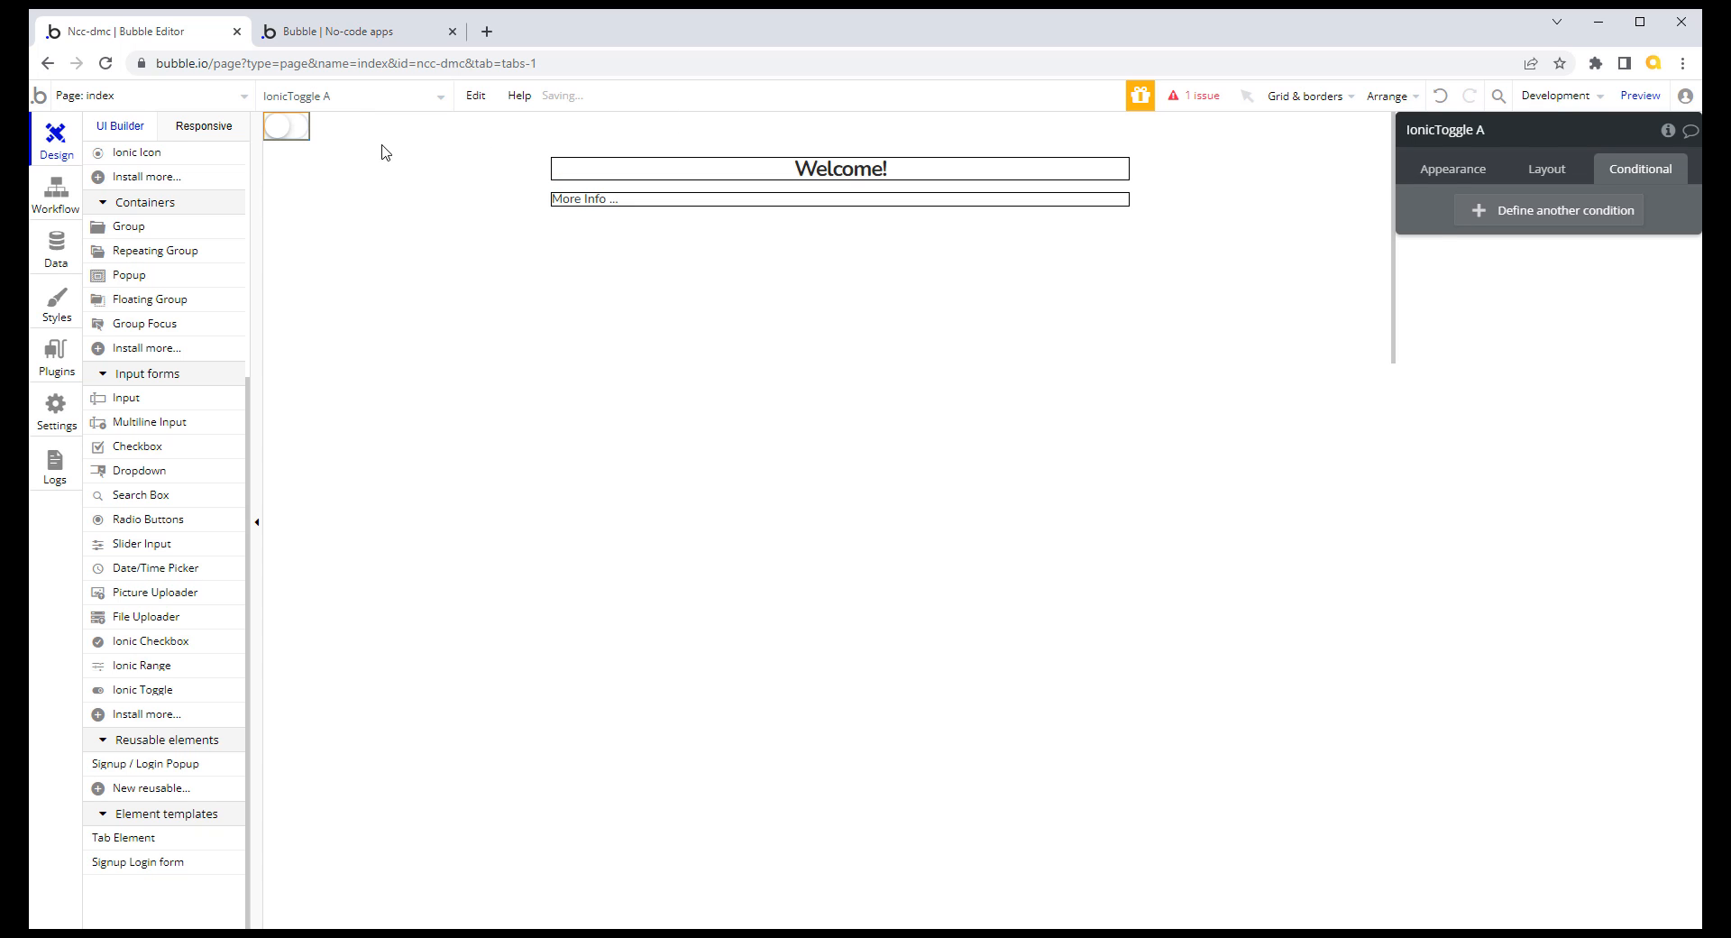
left_click(1550, 179)
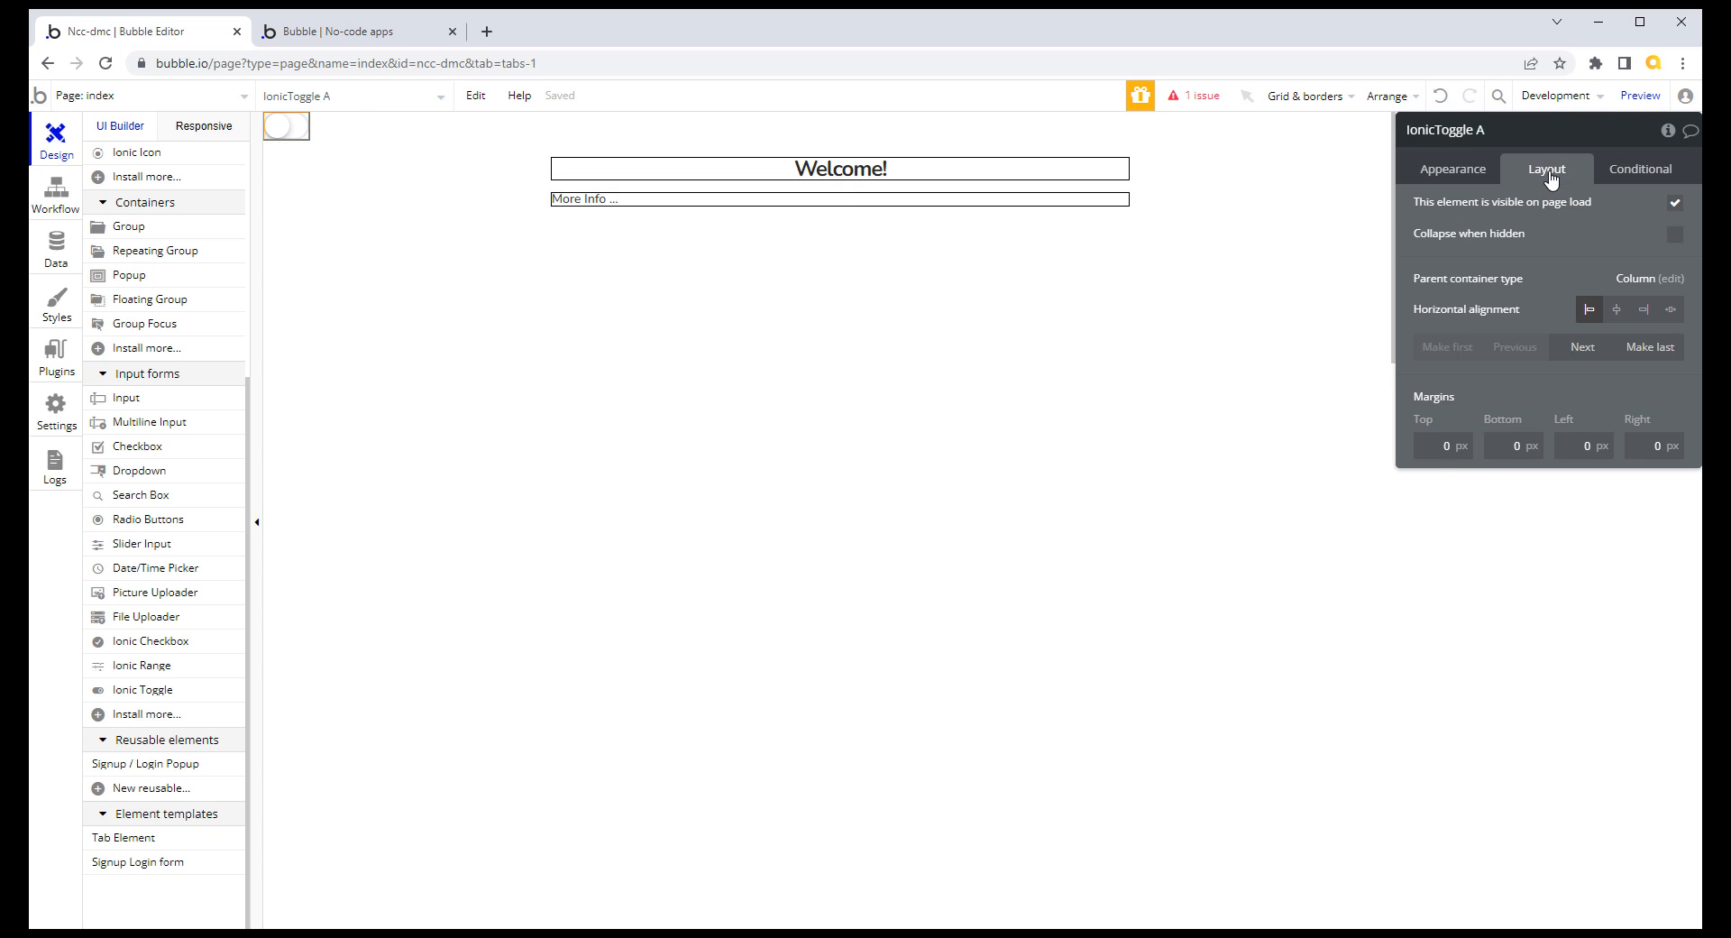
left_click(1623, 313)
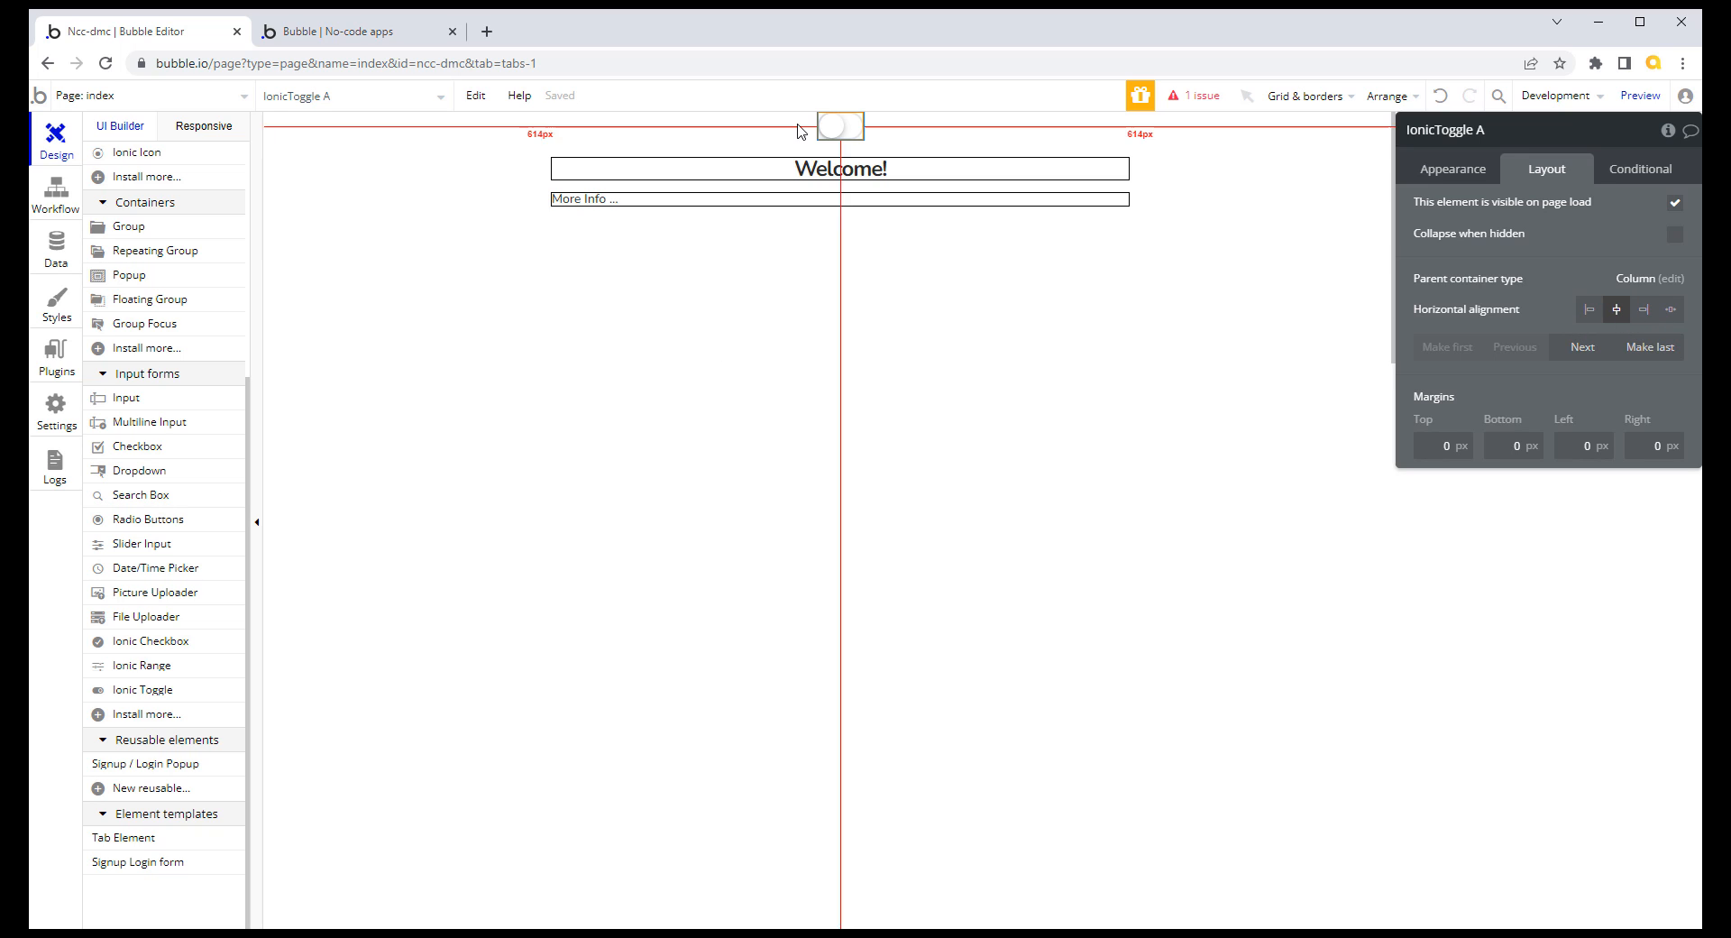
Step: Group the Ionic toggle in a Row container and set the group's left, right and bottom padding to 5 px
right_click(858, 131)
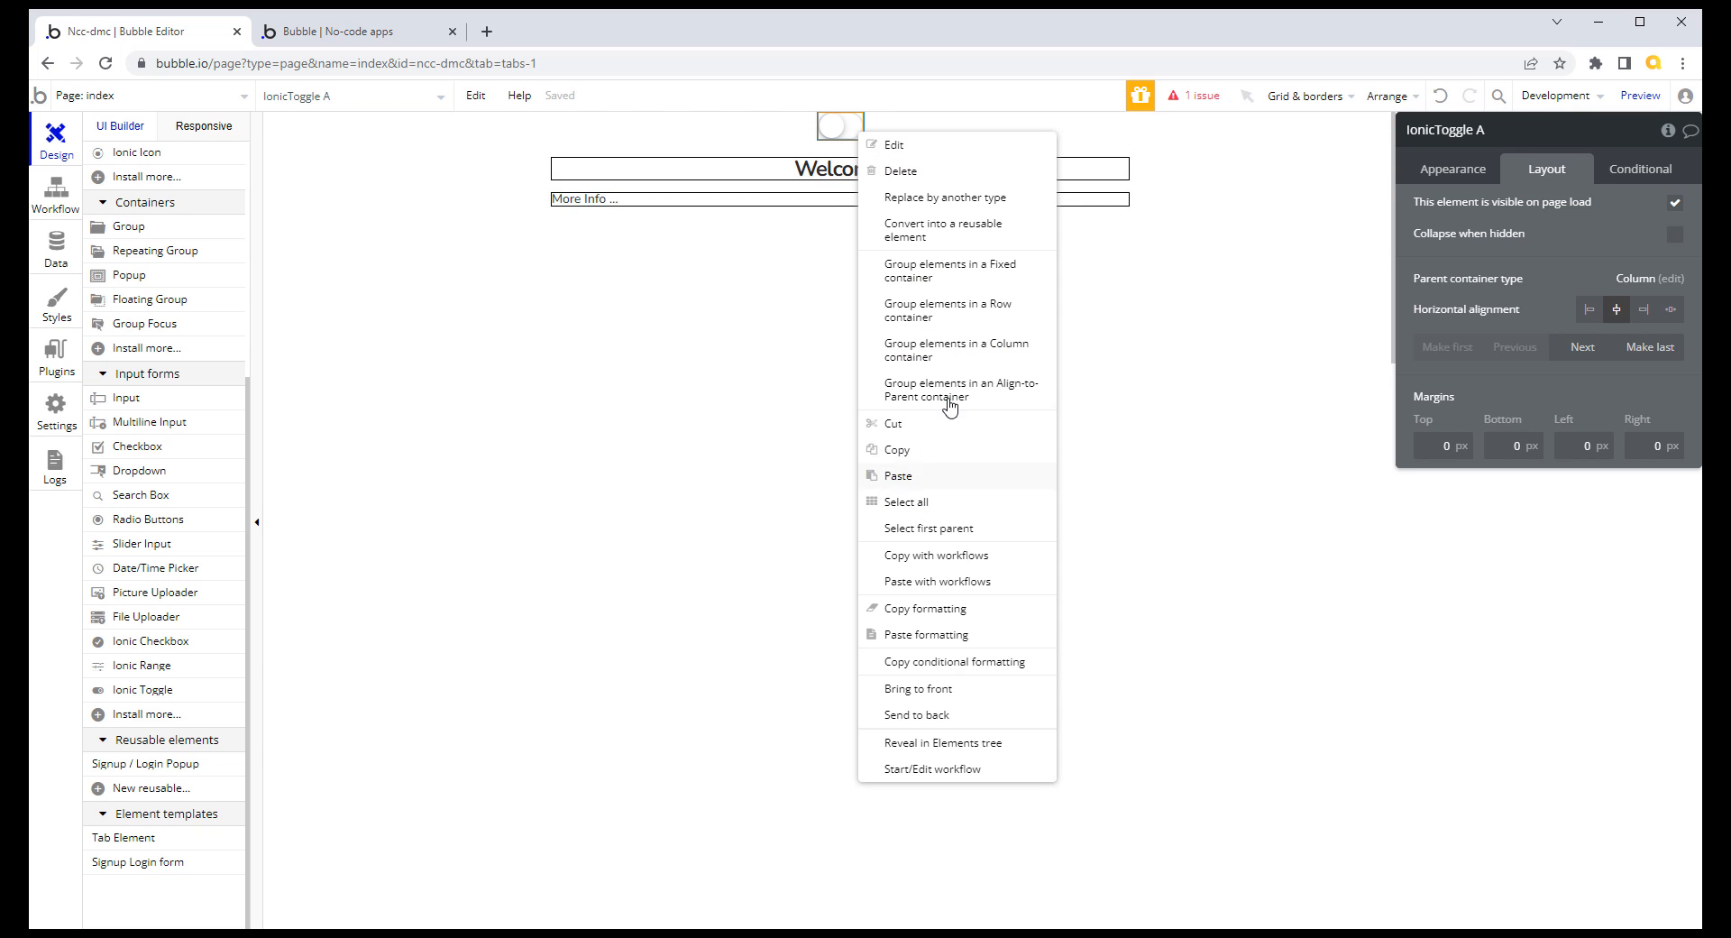
left_click(966, 312)
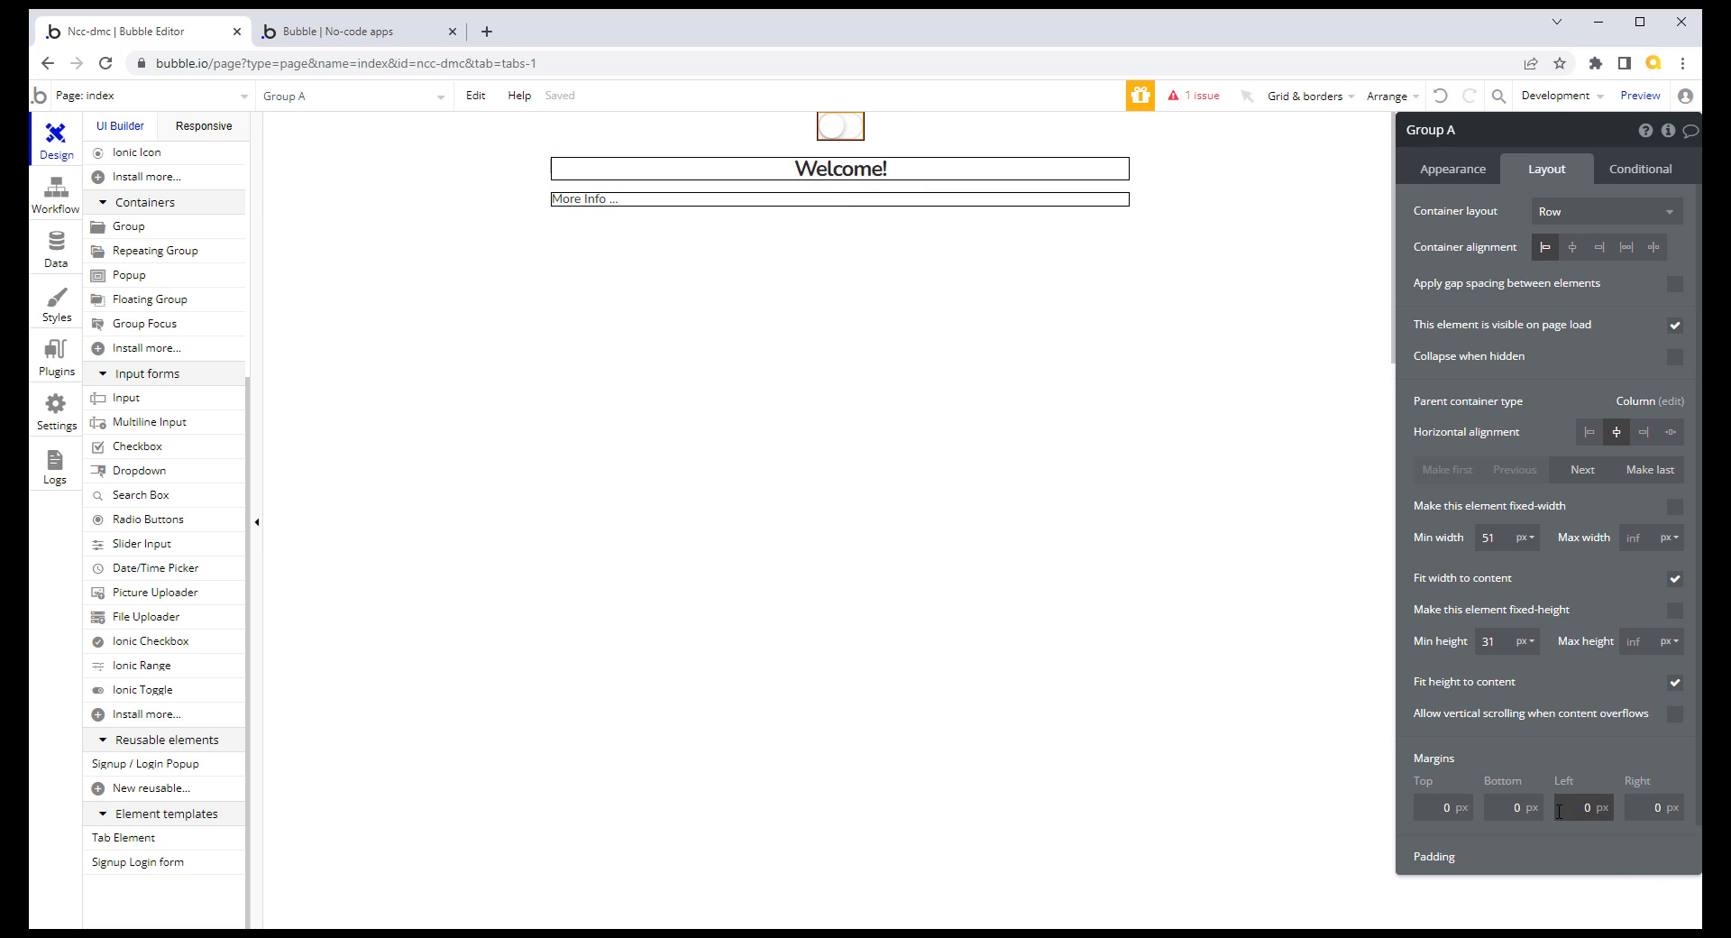
scroll(1642, 833, "down", 1)
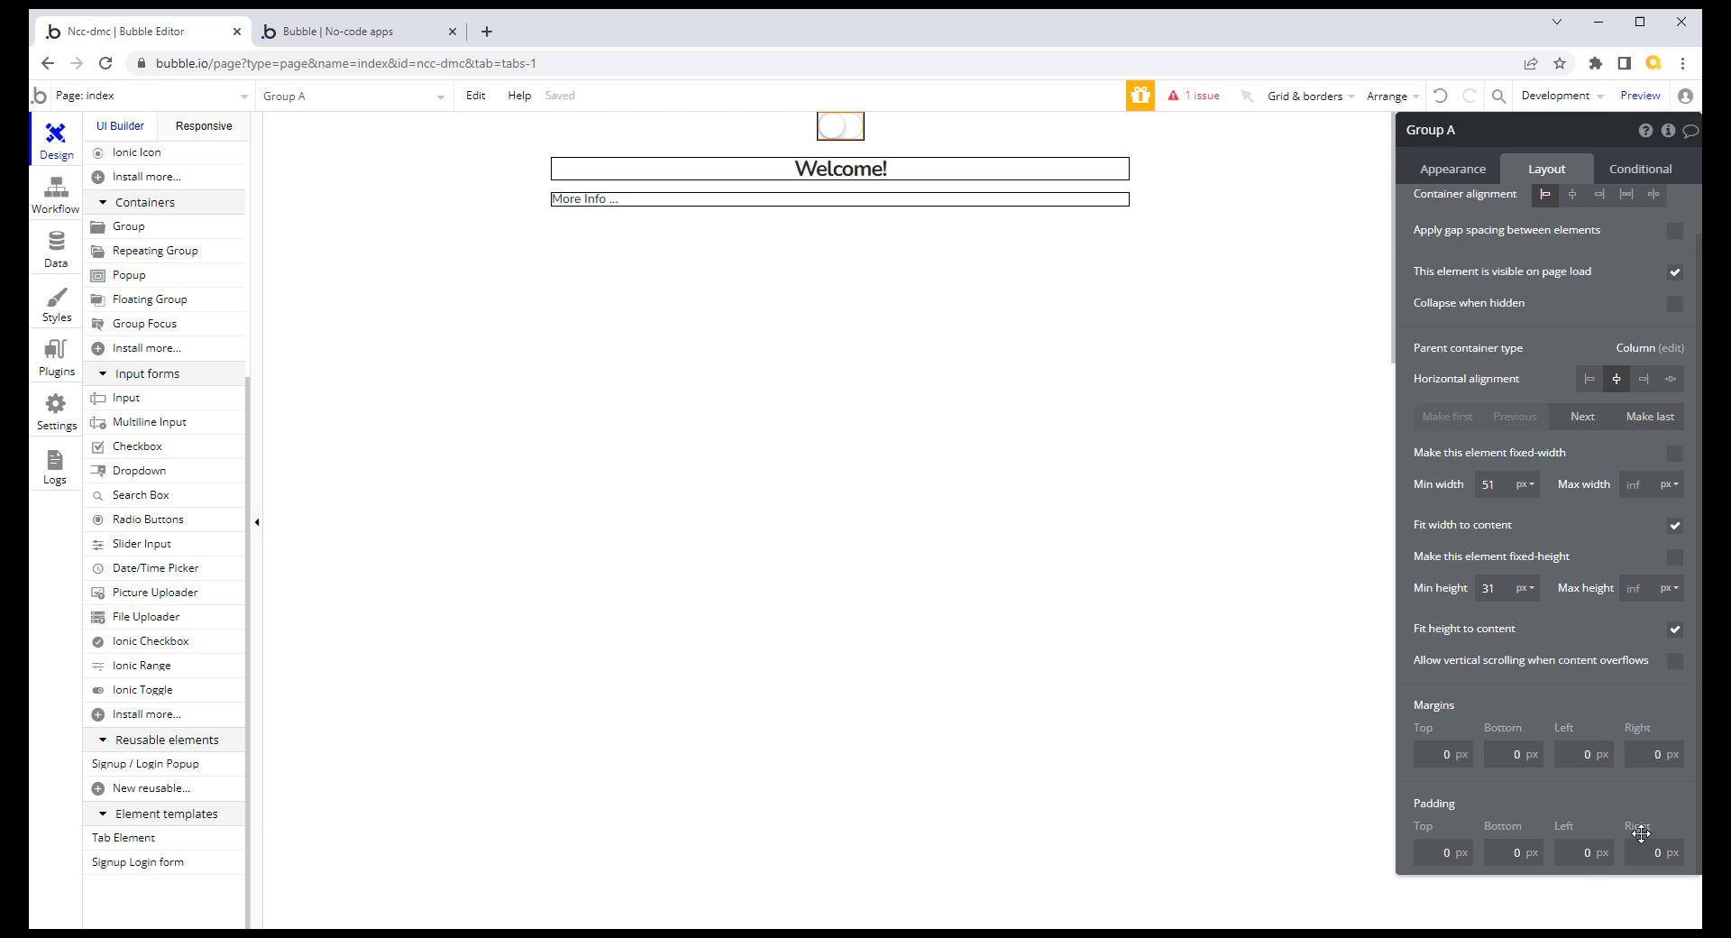
left_click(1583, 854)
type("5")
left_click(1656, 852)
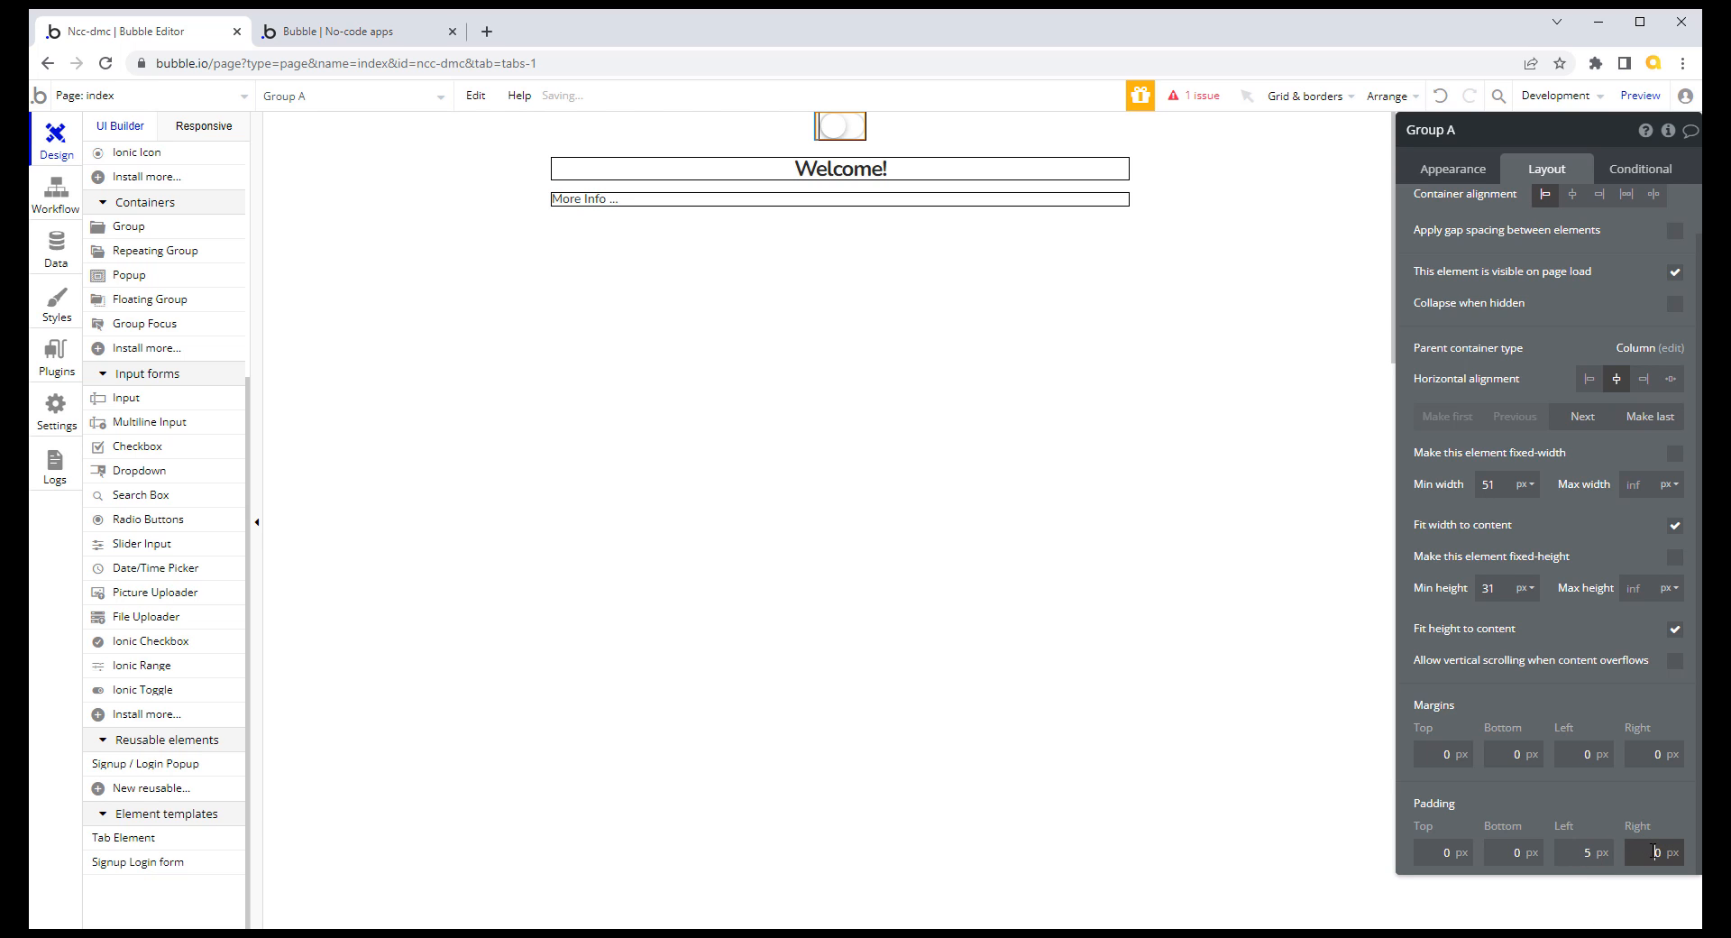
type("5")
left_click(1516, 853)
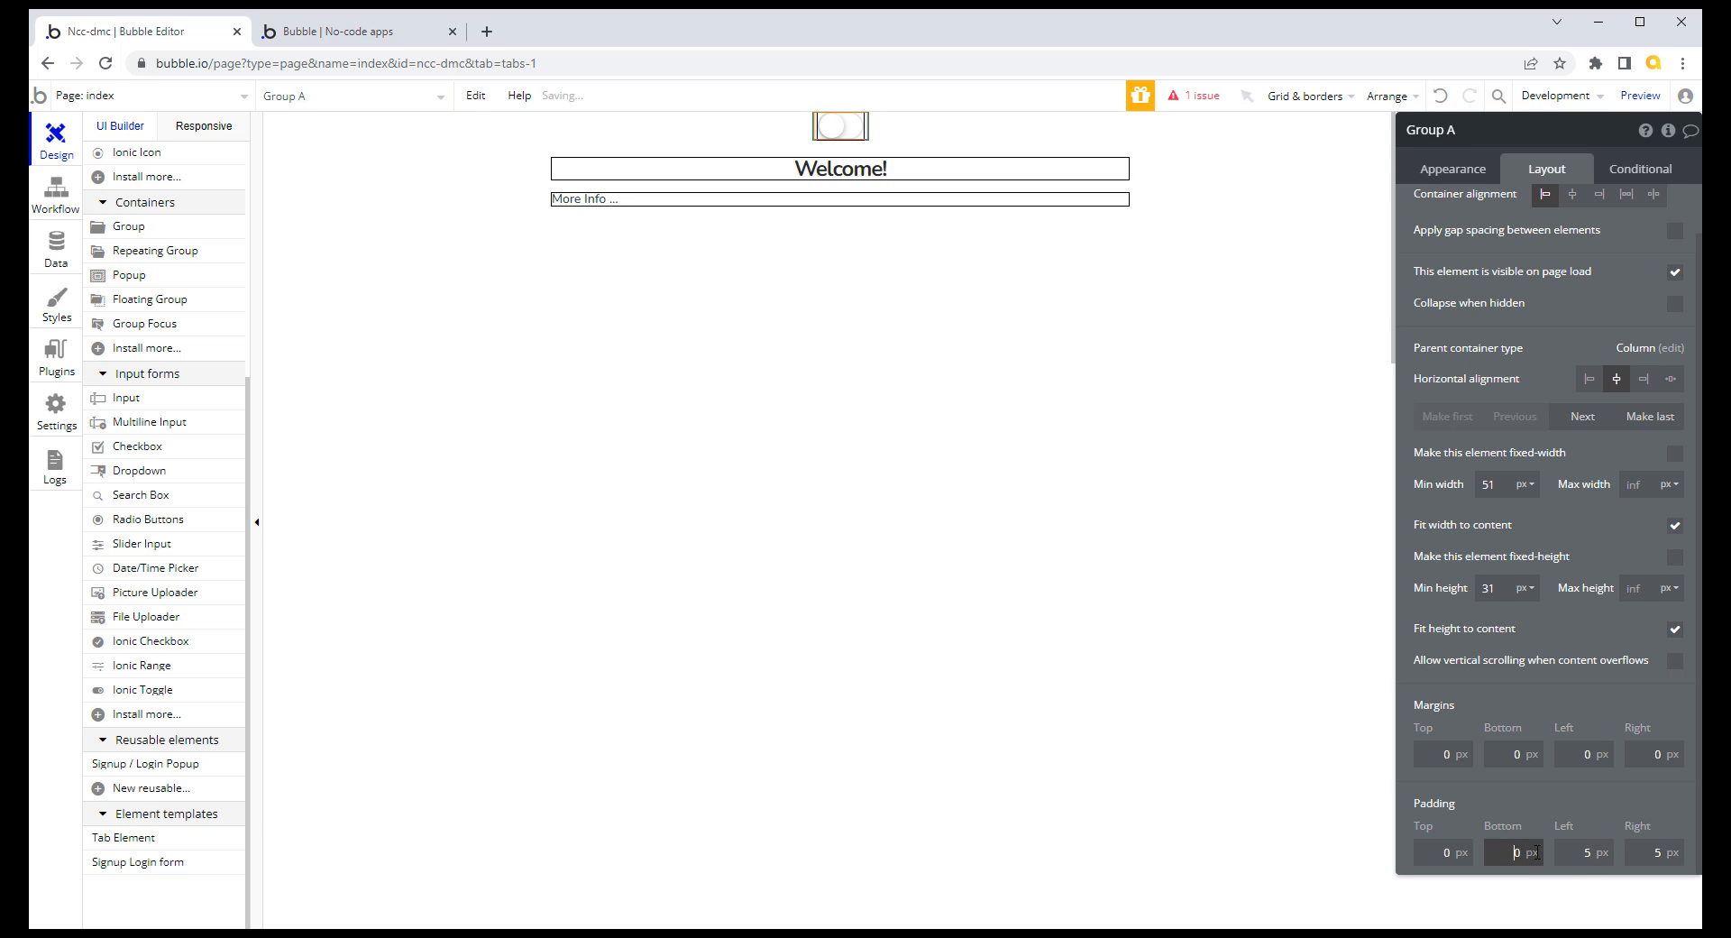
type("5")
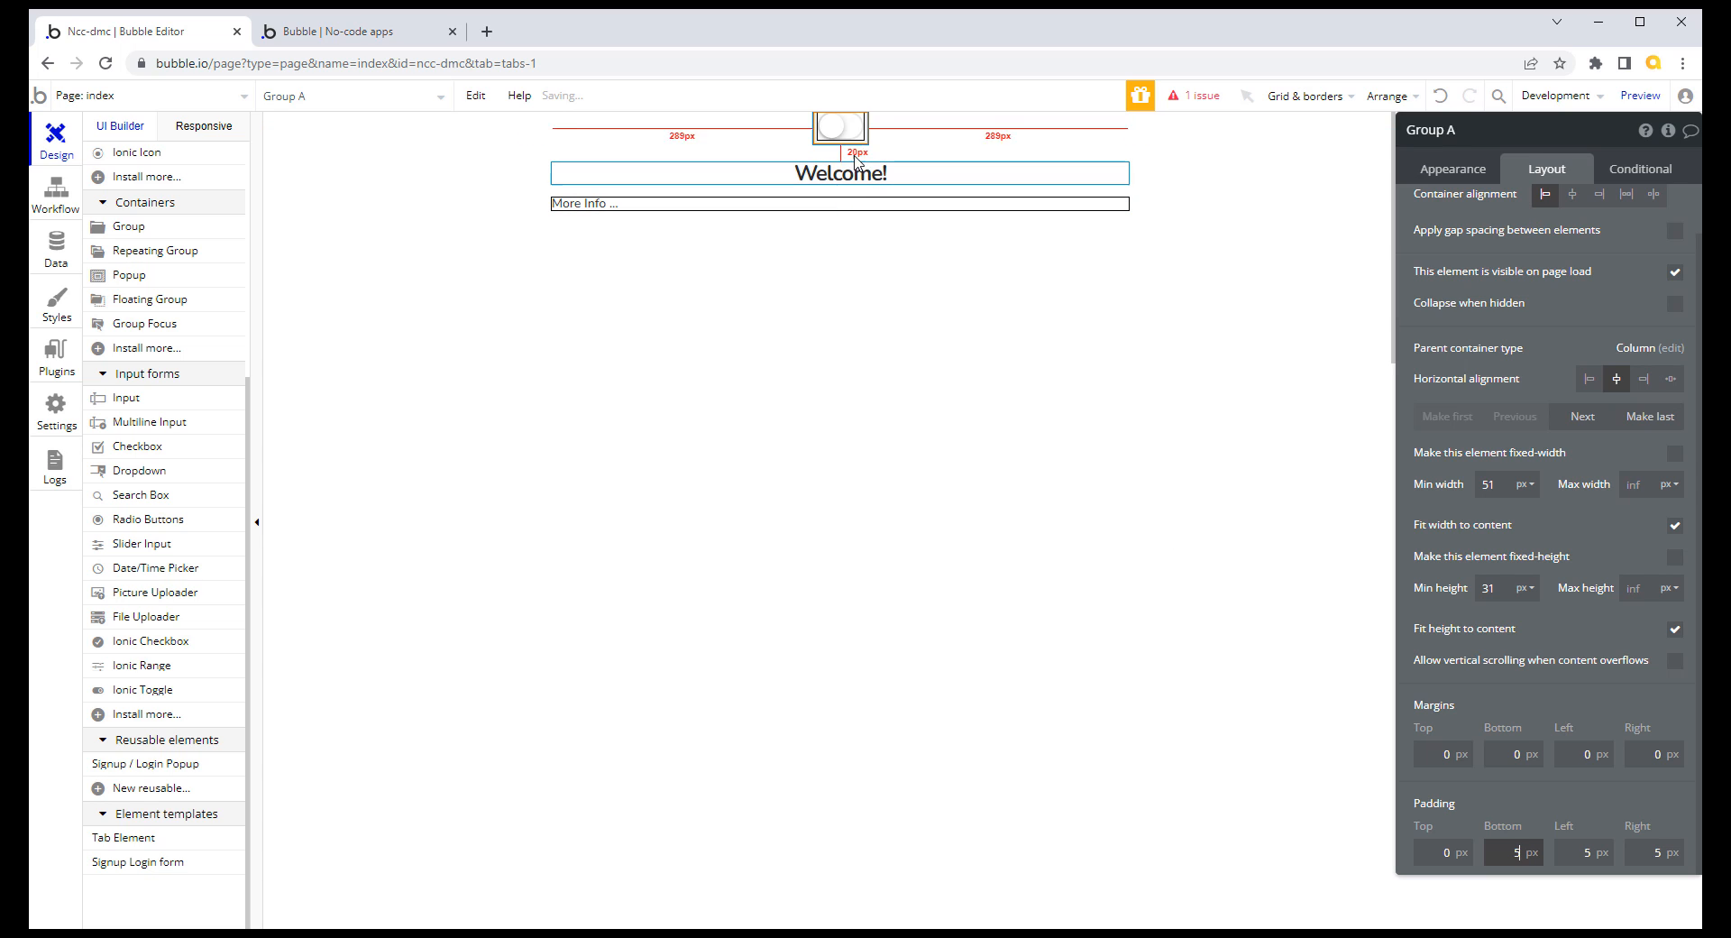
Step: Rename the toggle's row group as G Theme Toggle
left_click(1417, 132)
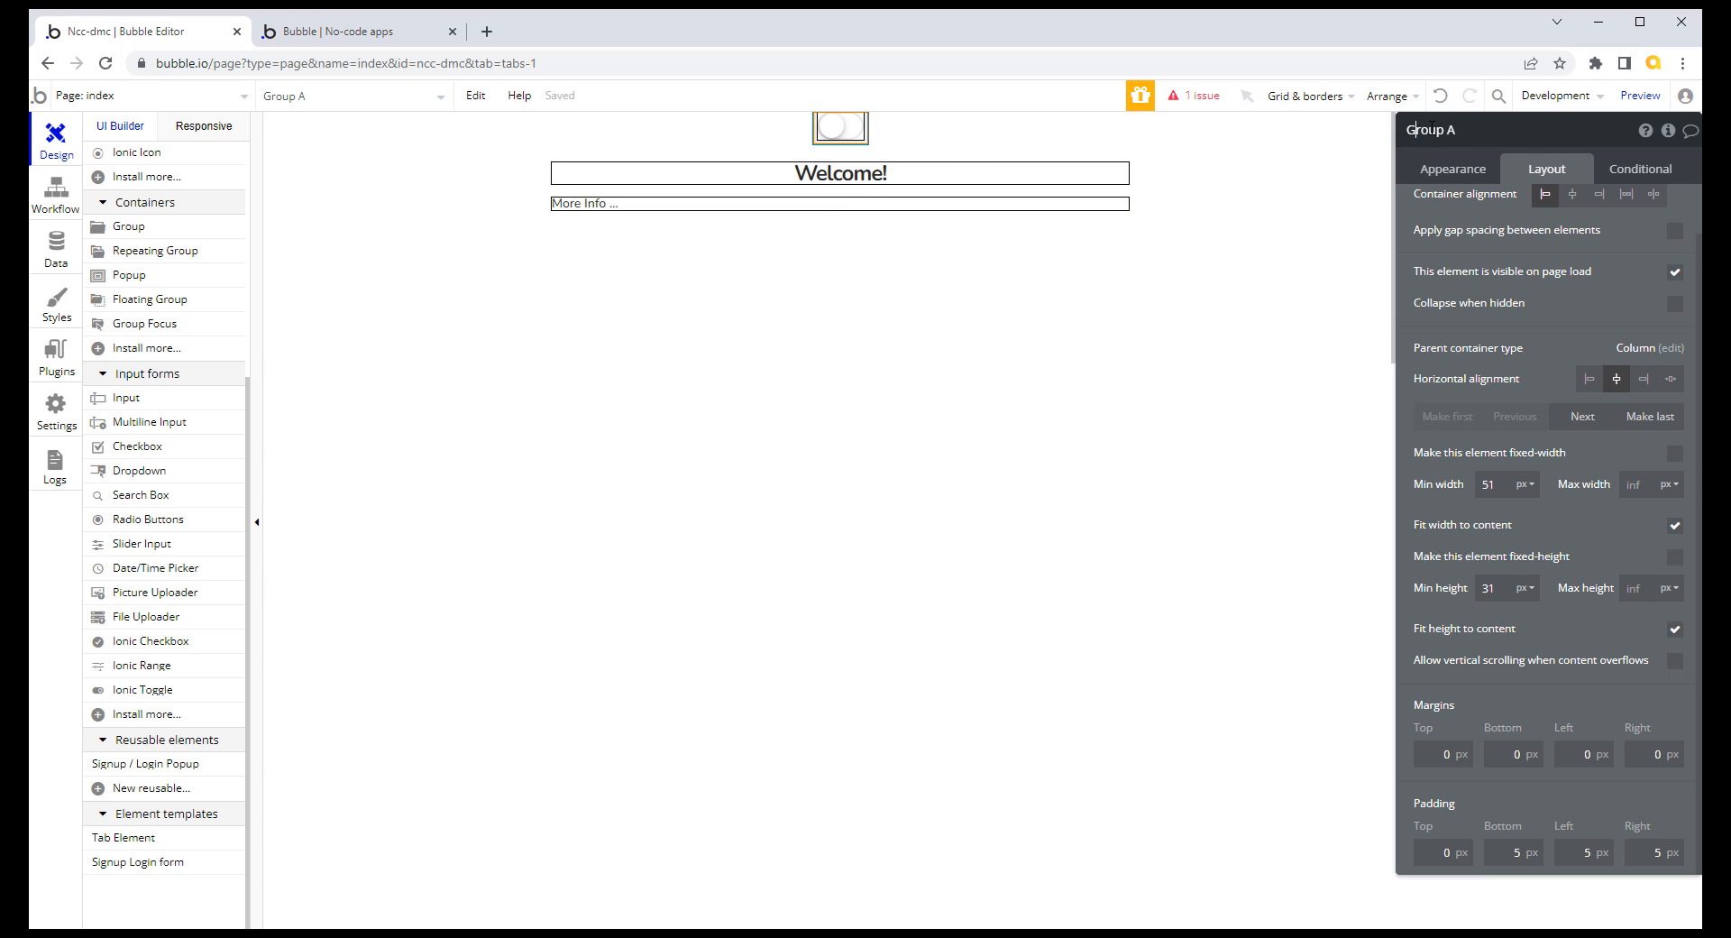
left_click(1480, 129, "shift")
key("BackSpace")
Step: Add one text element before the toggle inside G Theme Toggle and a second text element on the page above the group
scroll(144, 271, "up", 4)
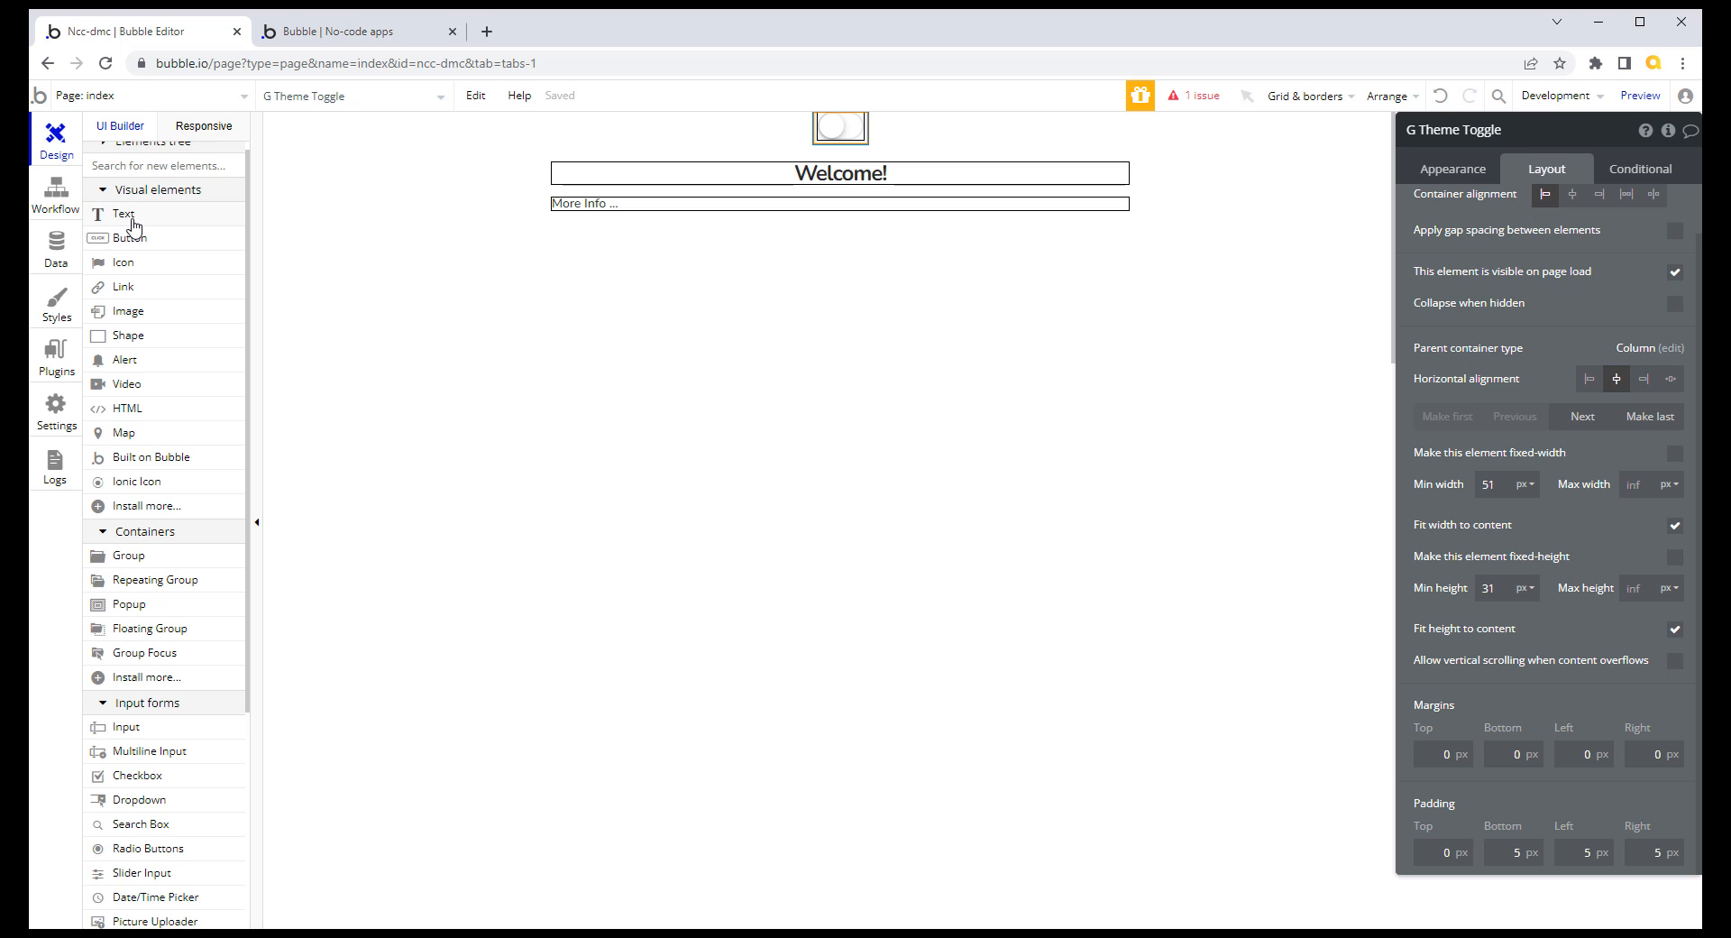
left_click(132, 219)
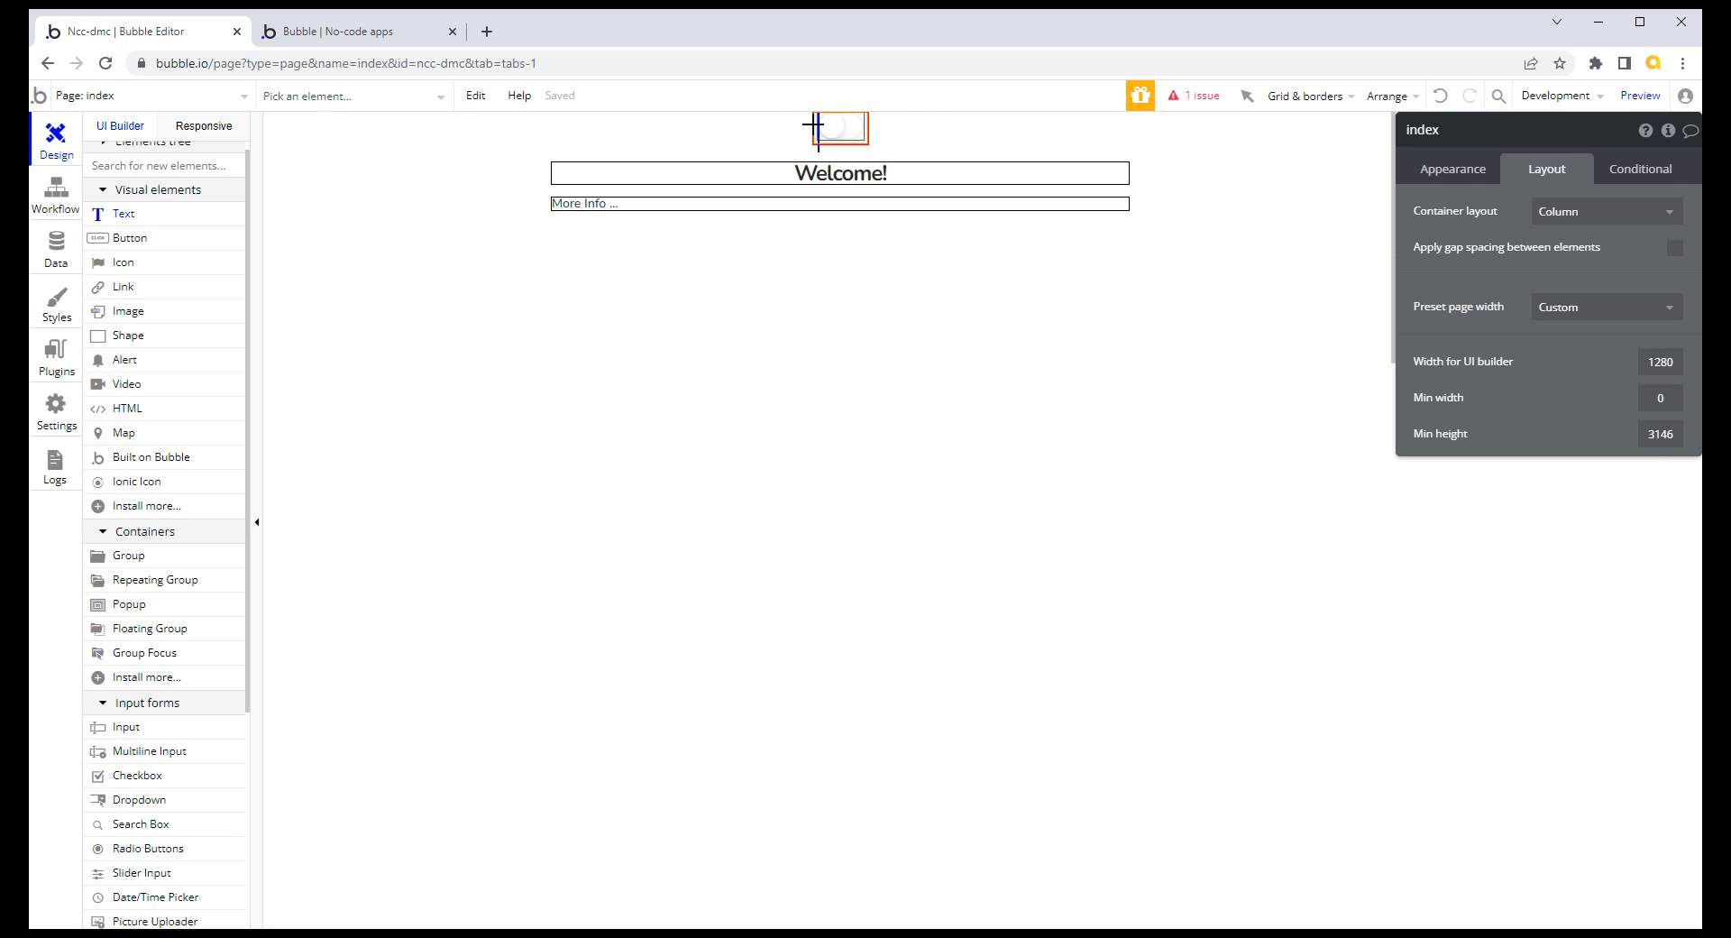
left_click(814, 124)
left_click(127, 219)
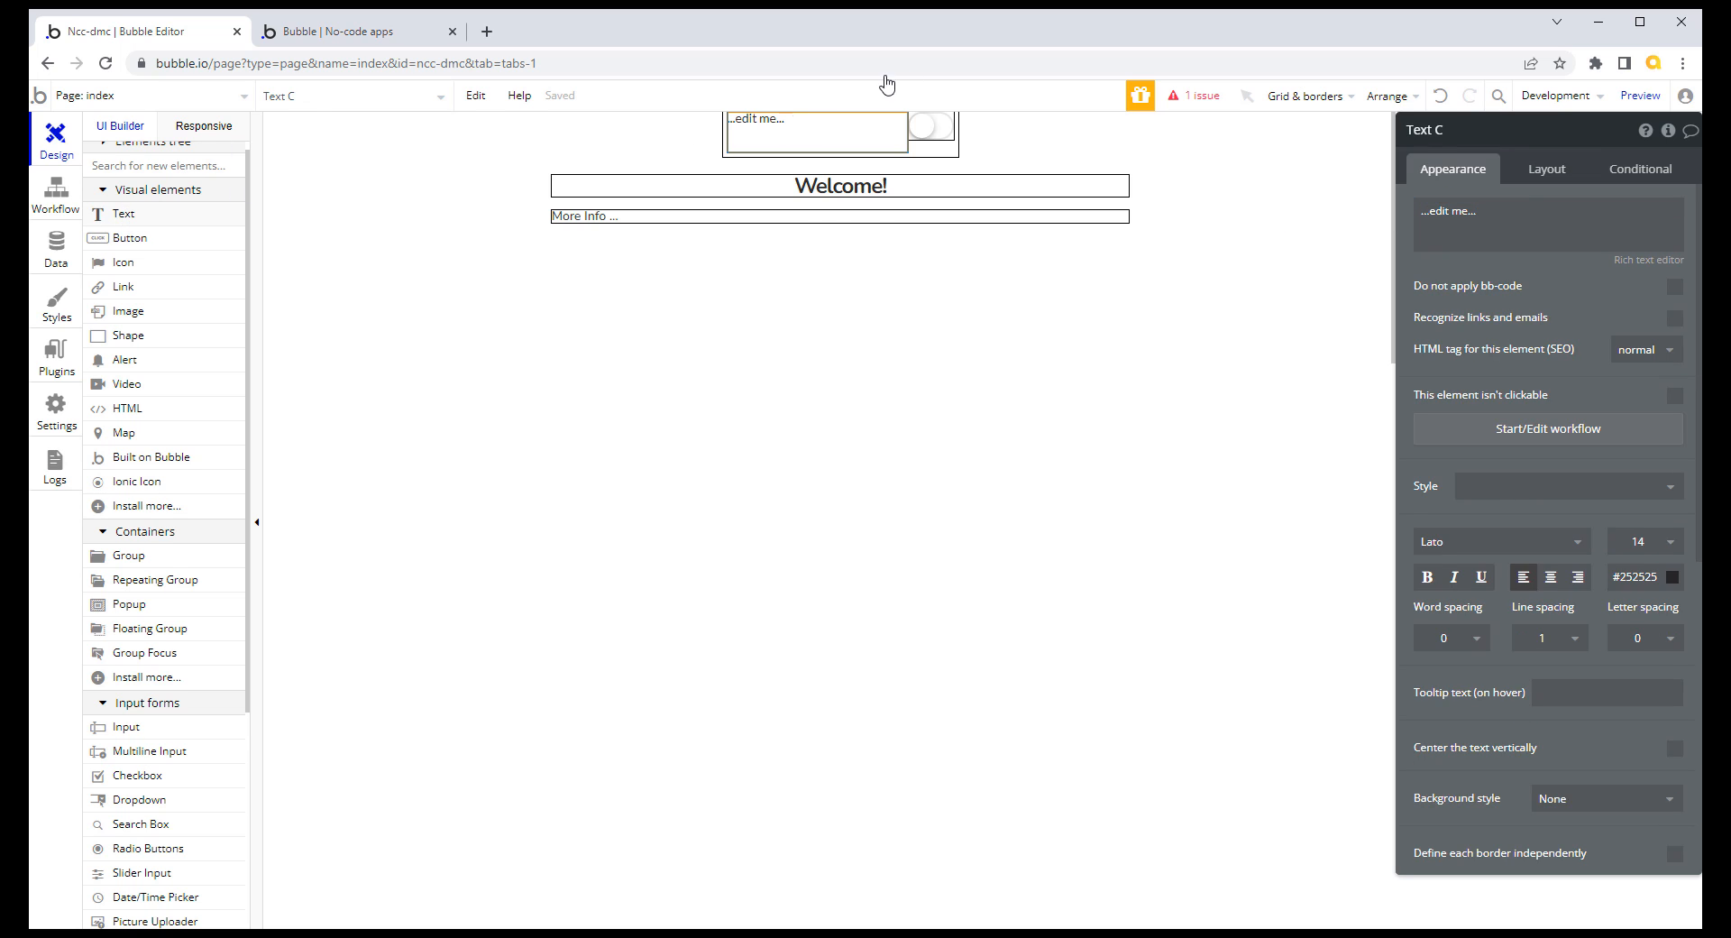
left_click(950, 118)
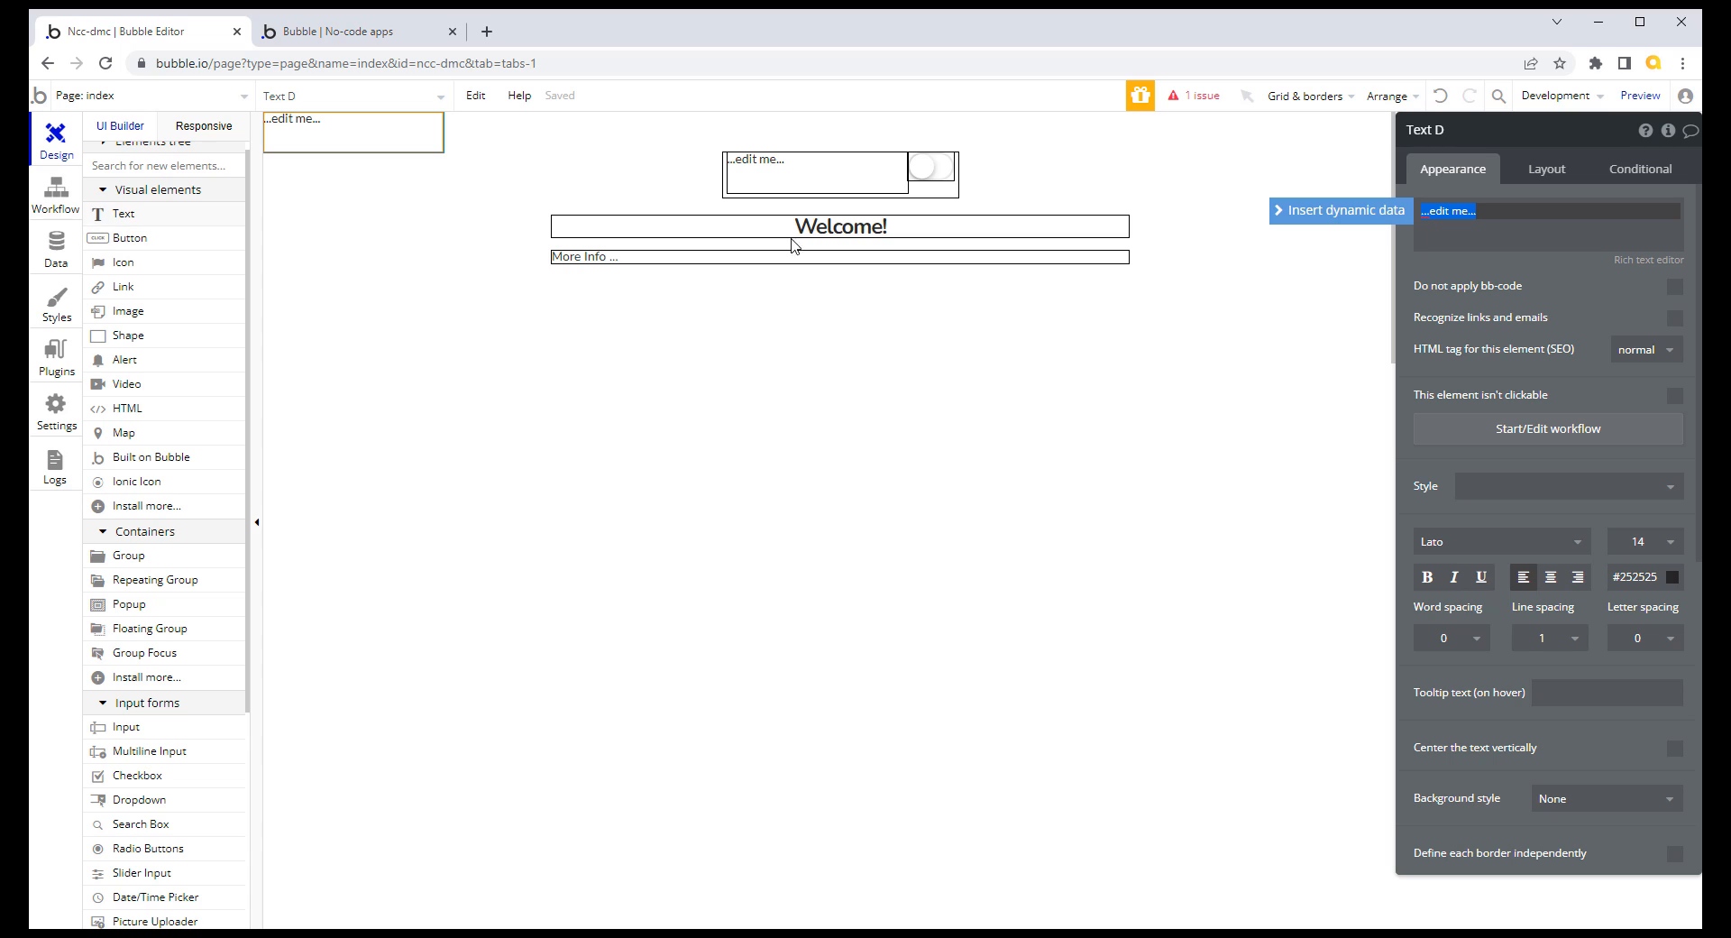
Step: Move the second new text element into the G Theme Toggle group, directly after the Ionic toggle
left_click(773, 172)
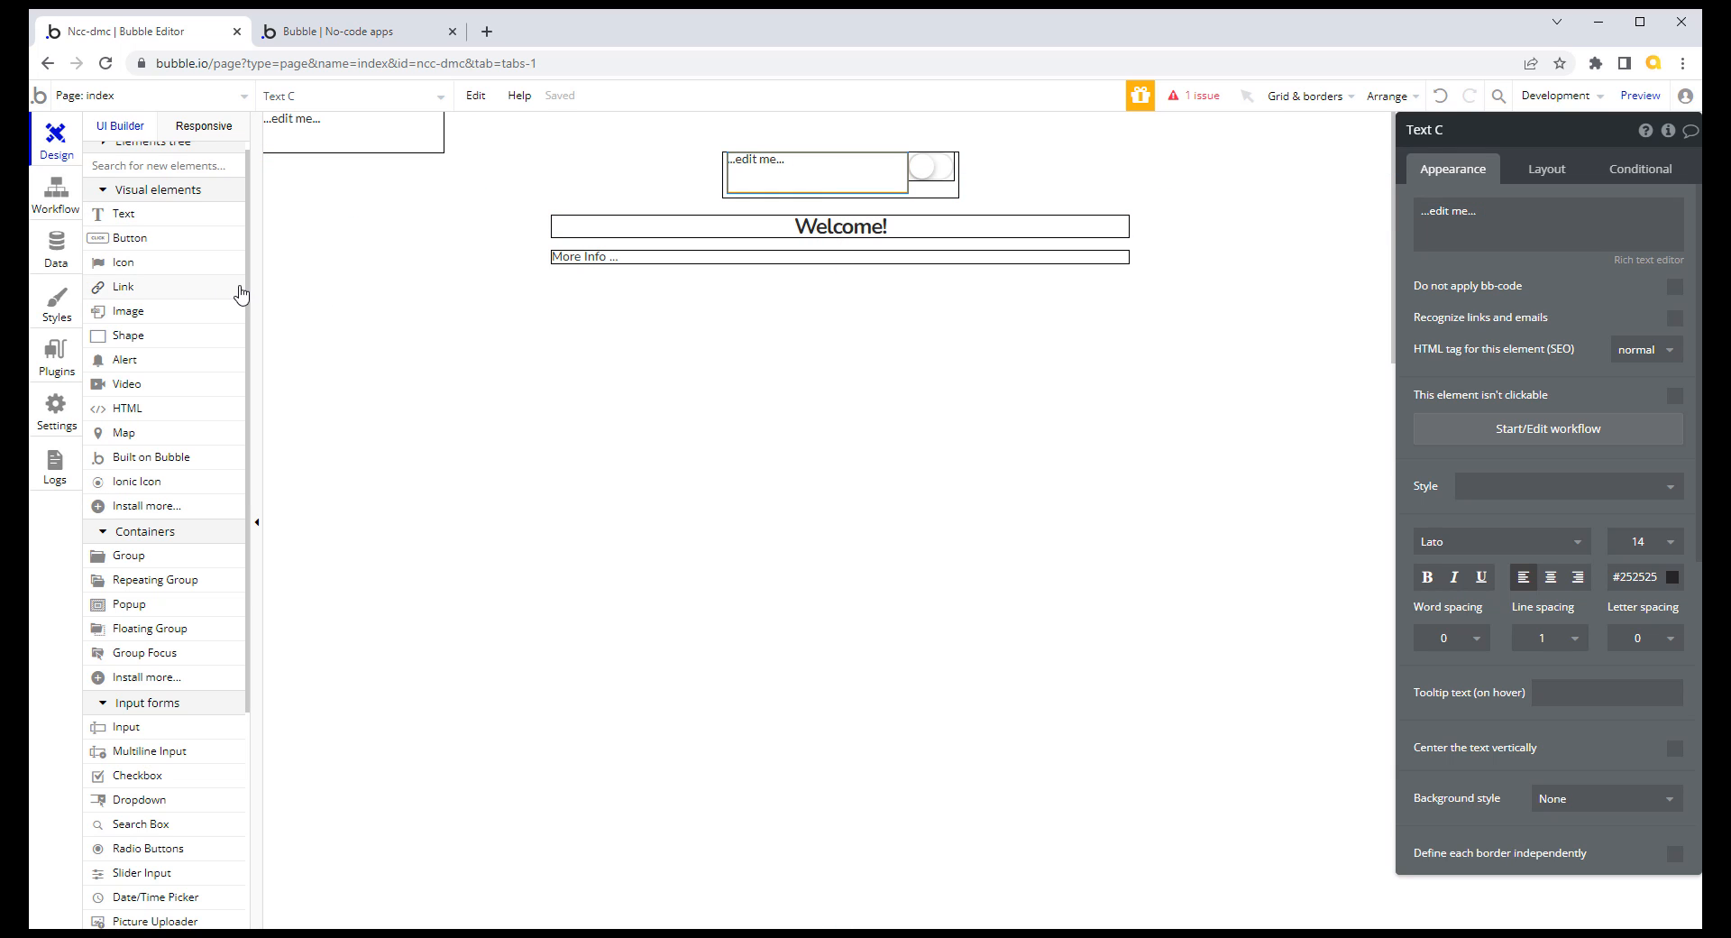
scroll(257, 212, "up", 1)
left_click(108, 155)
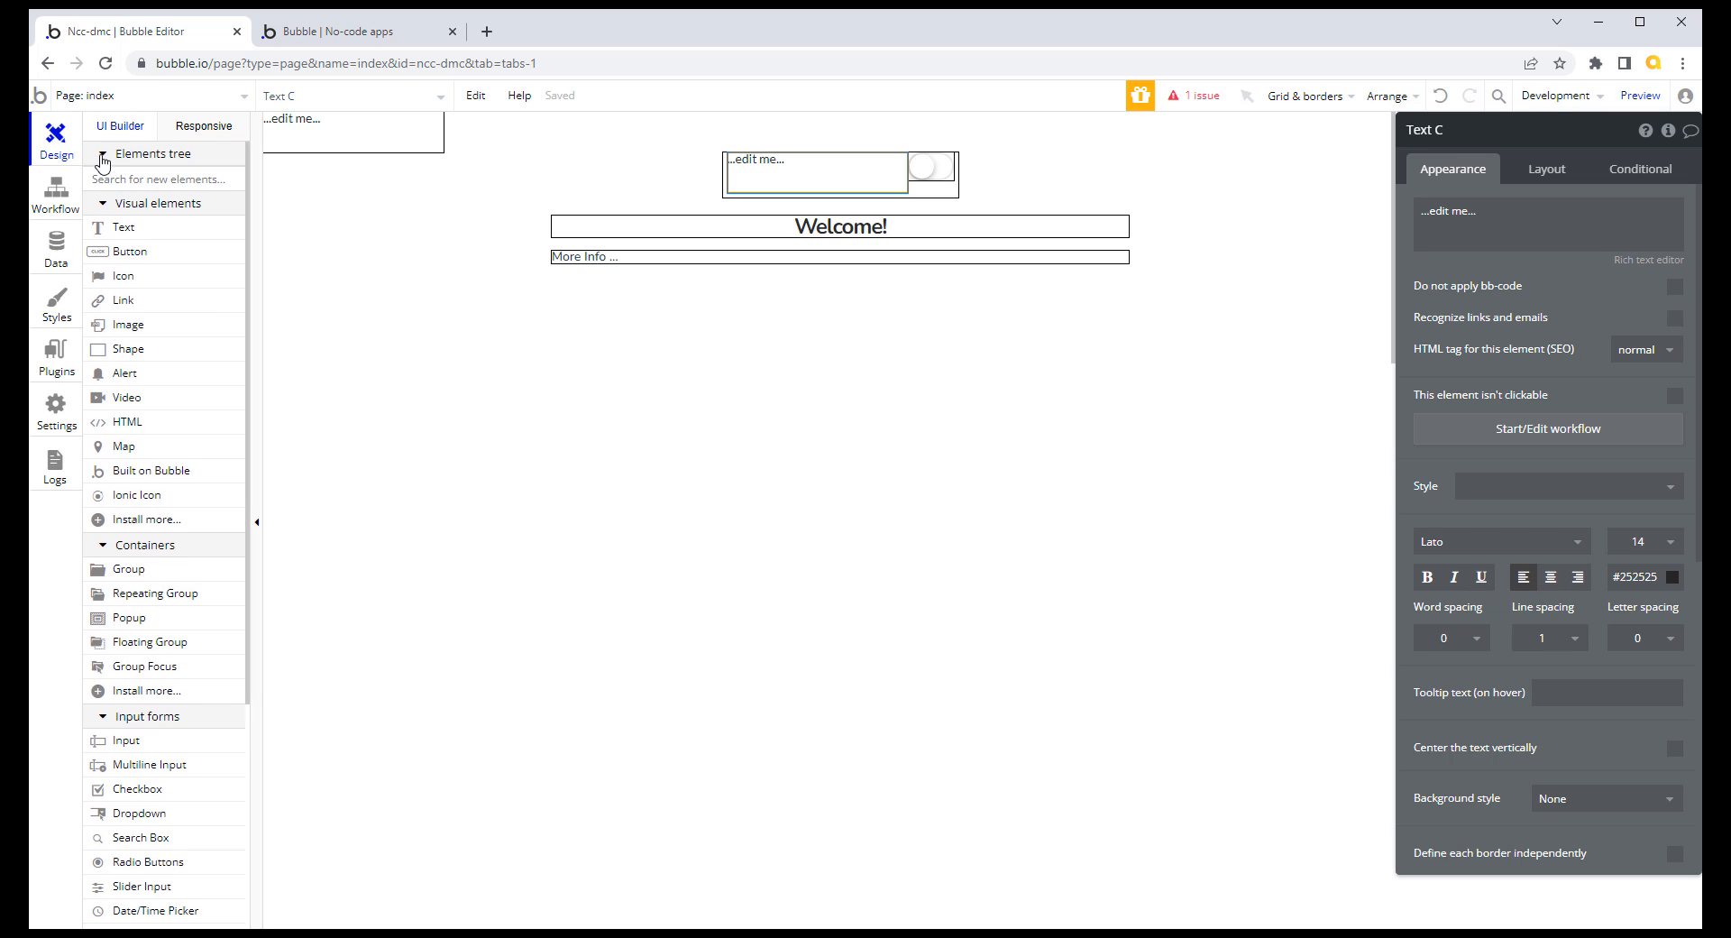
left_click(104, 239)
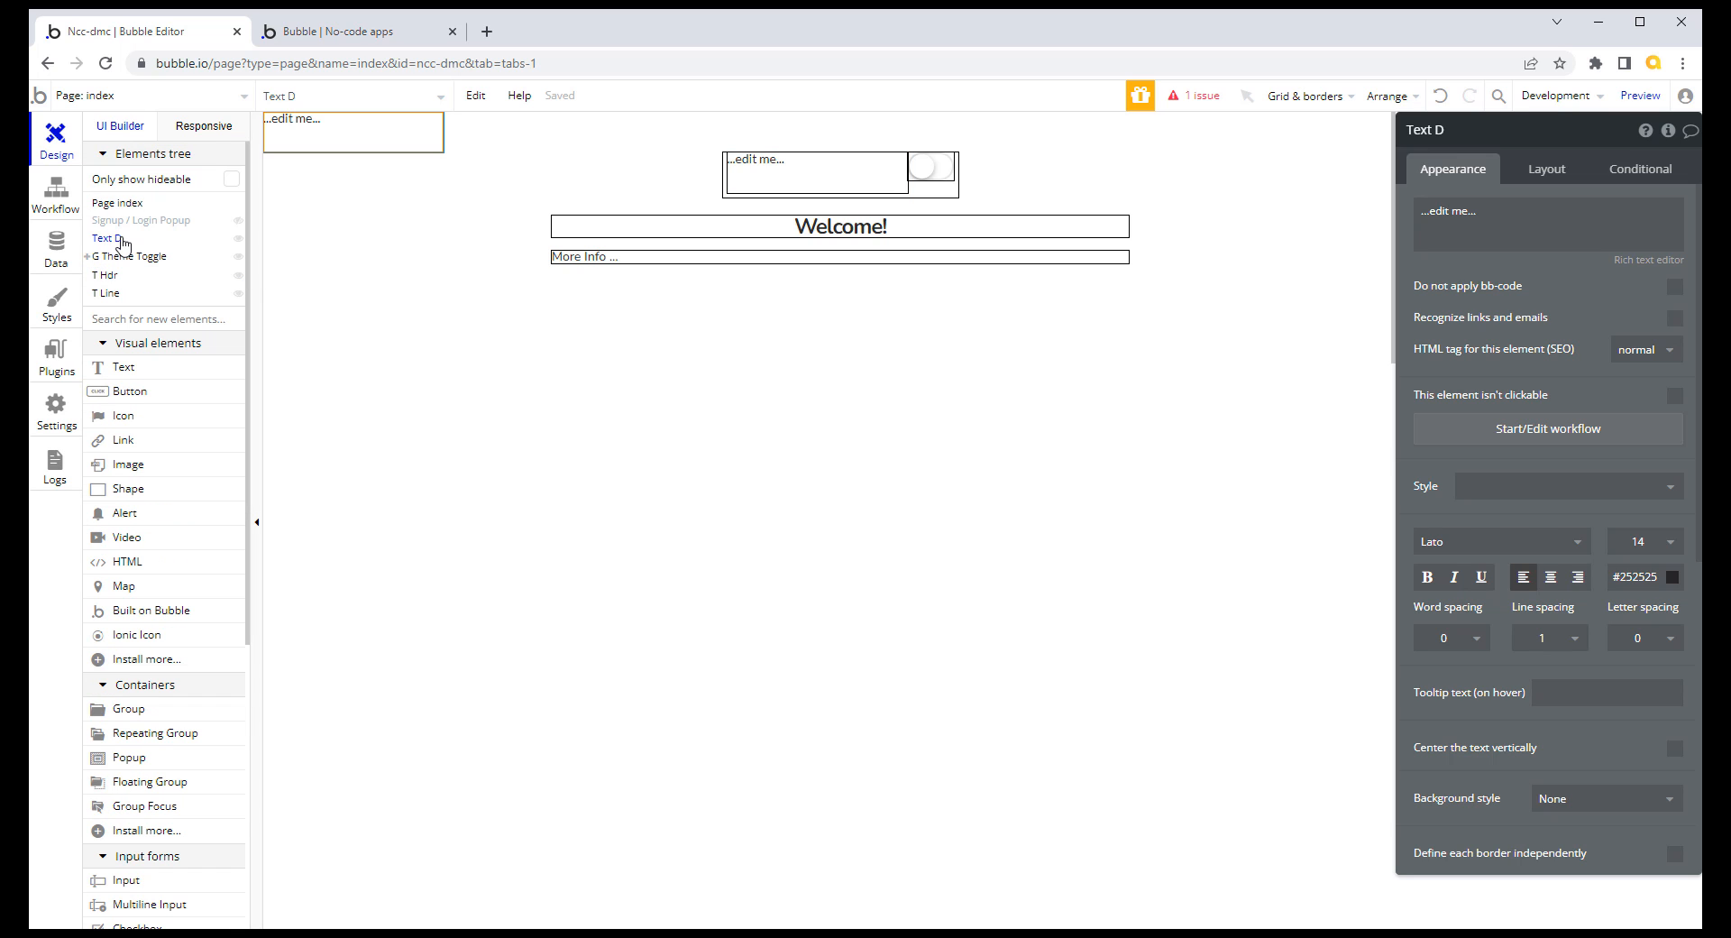
left_click(88, 258)
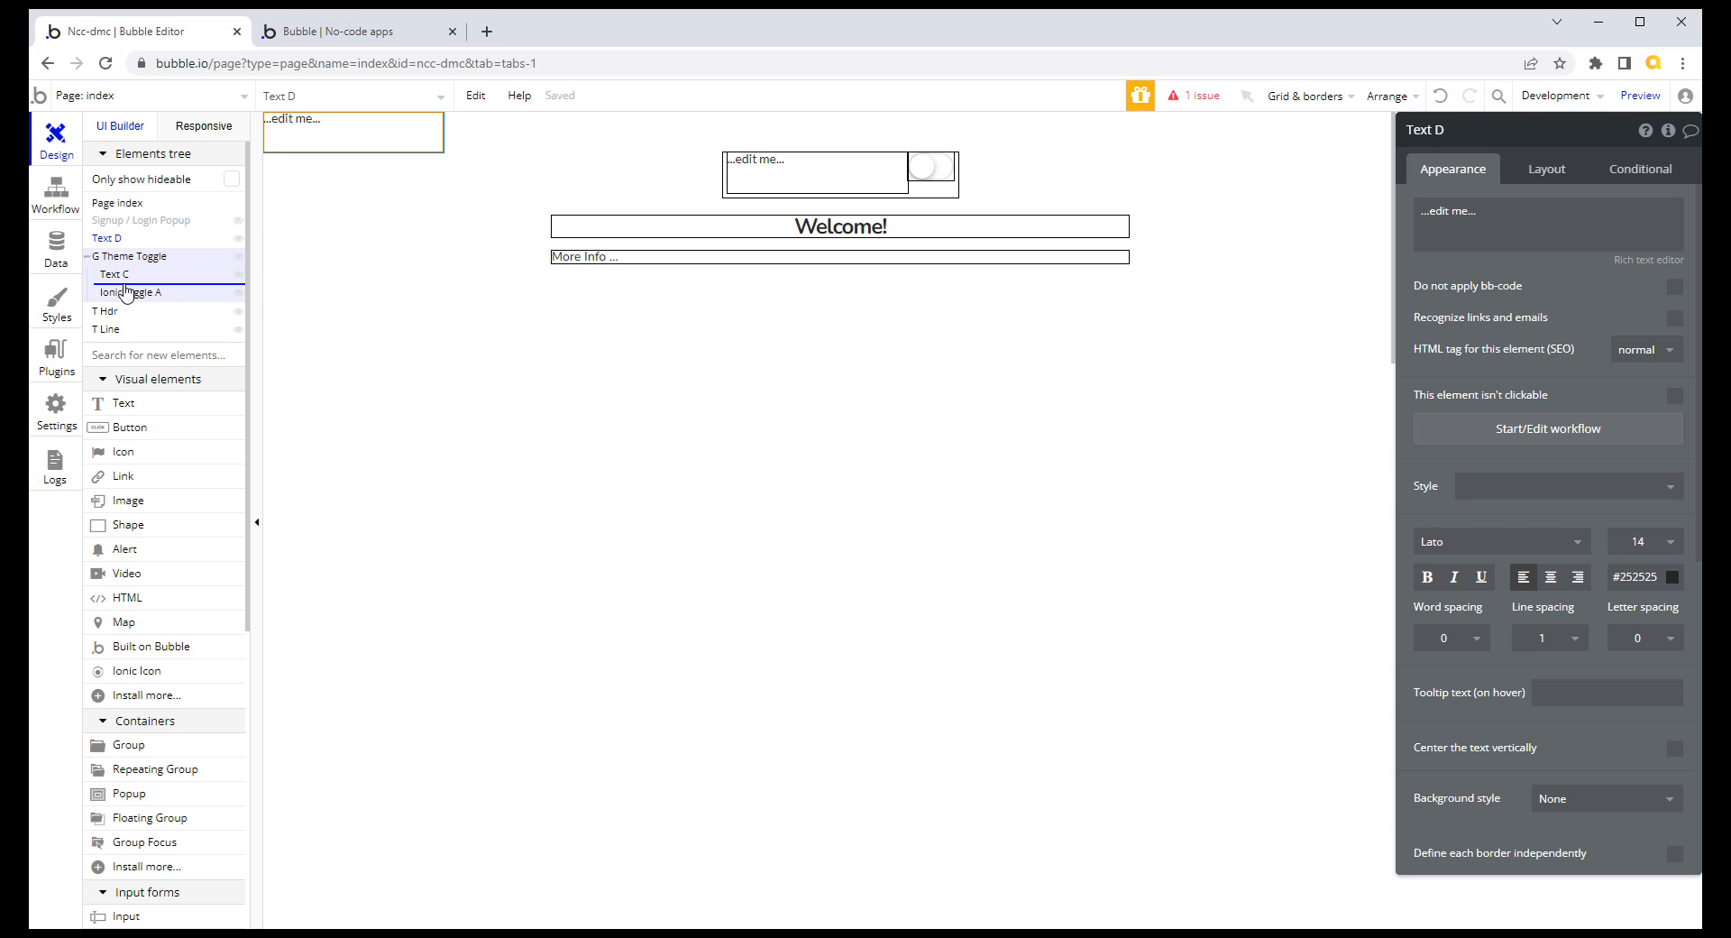
left_click_drag(131, 309, 127, 306)
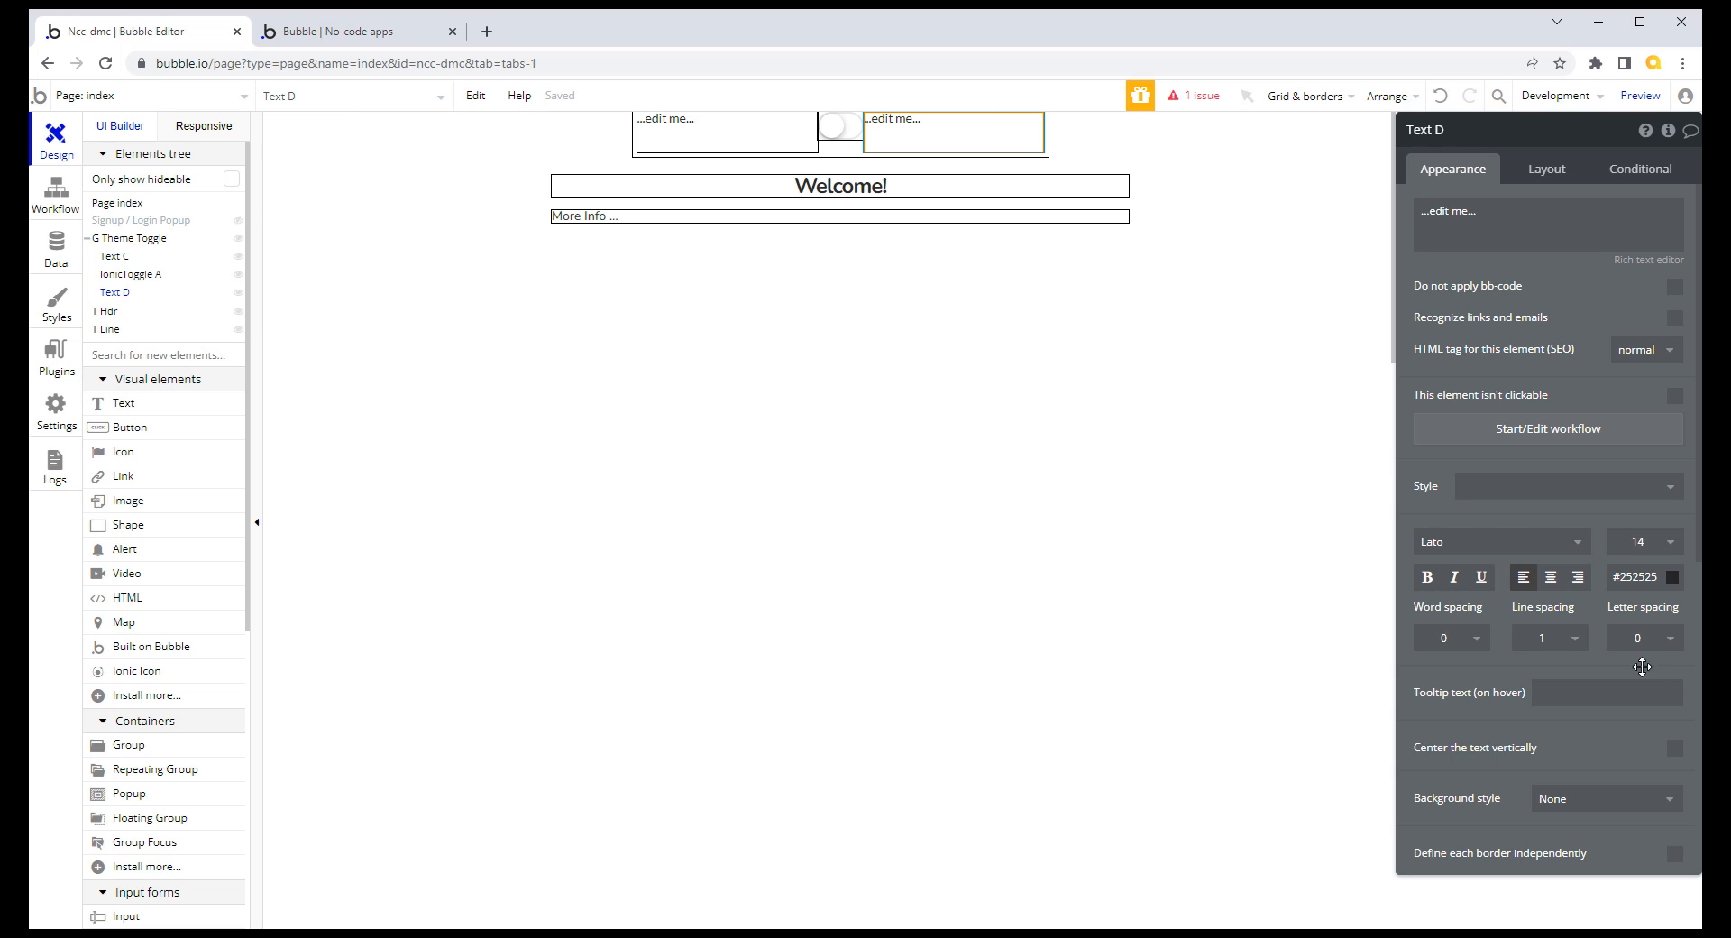
Step: Set the minimum height of both text elements beside the toggle to 0 px
left_click(1560, 171)
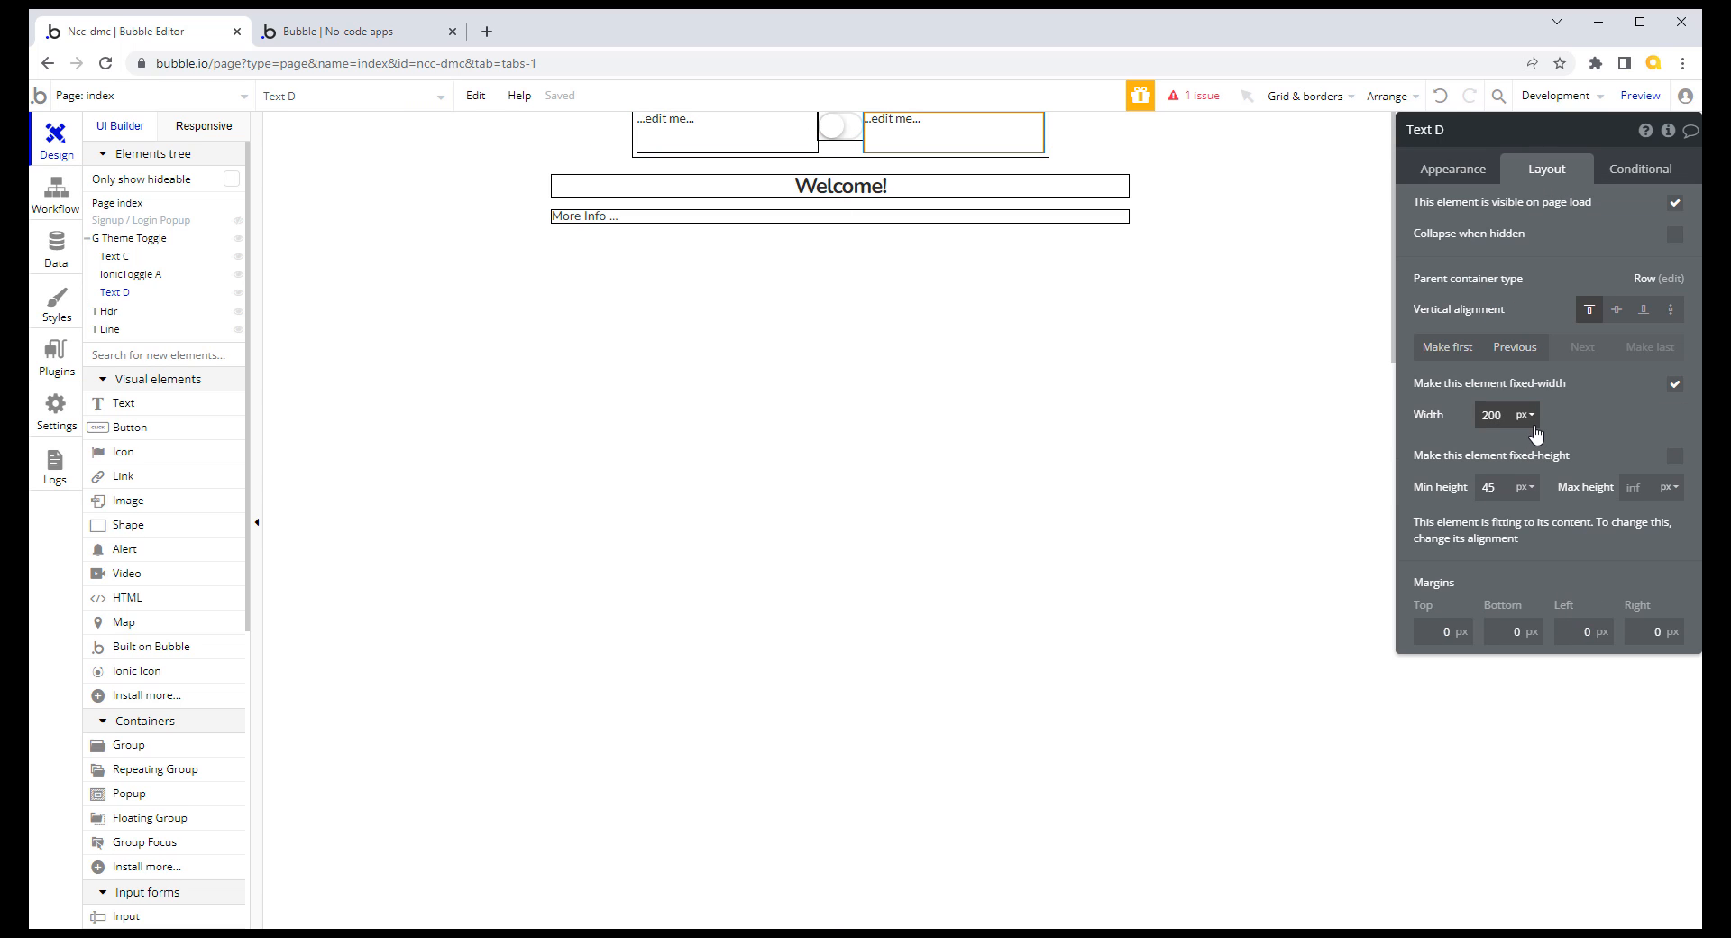
double_click(1488, 488)
type("0")
left_click(1573, 431)
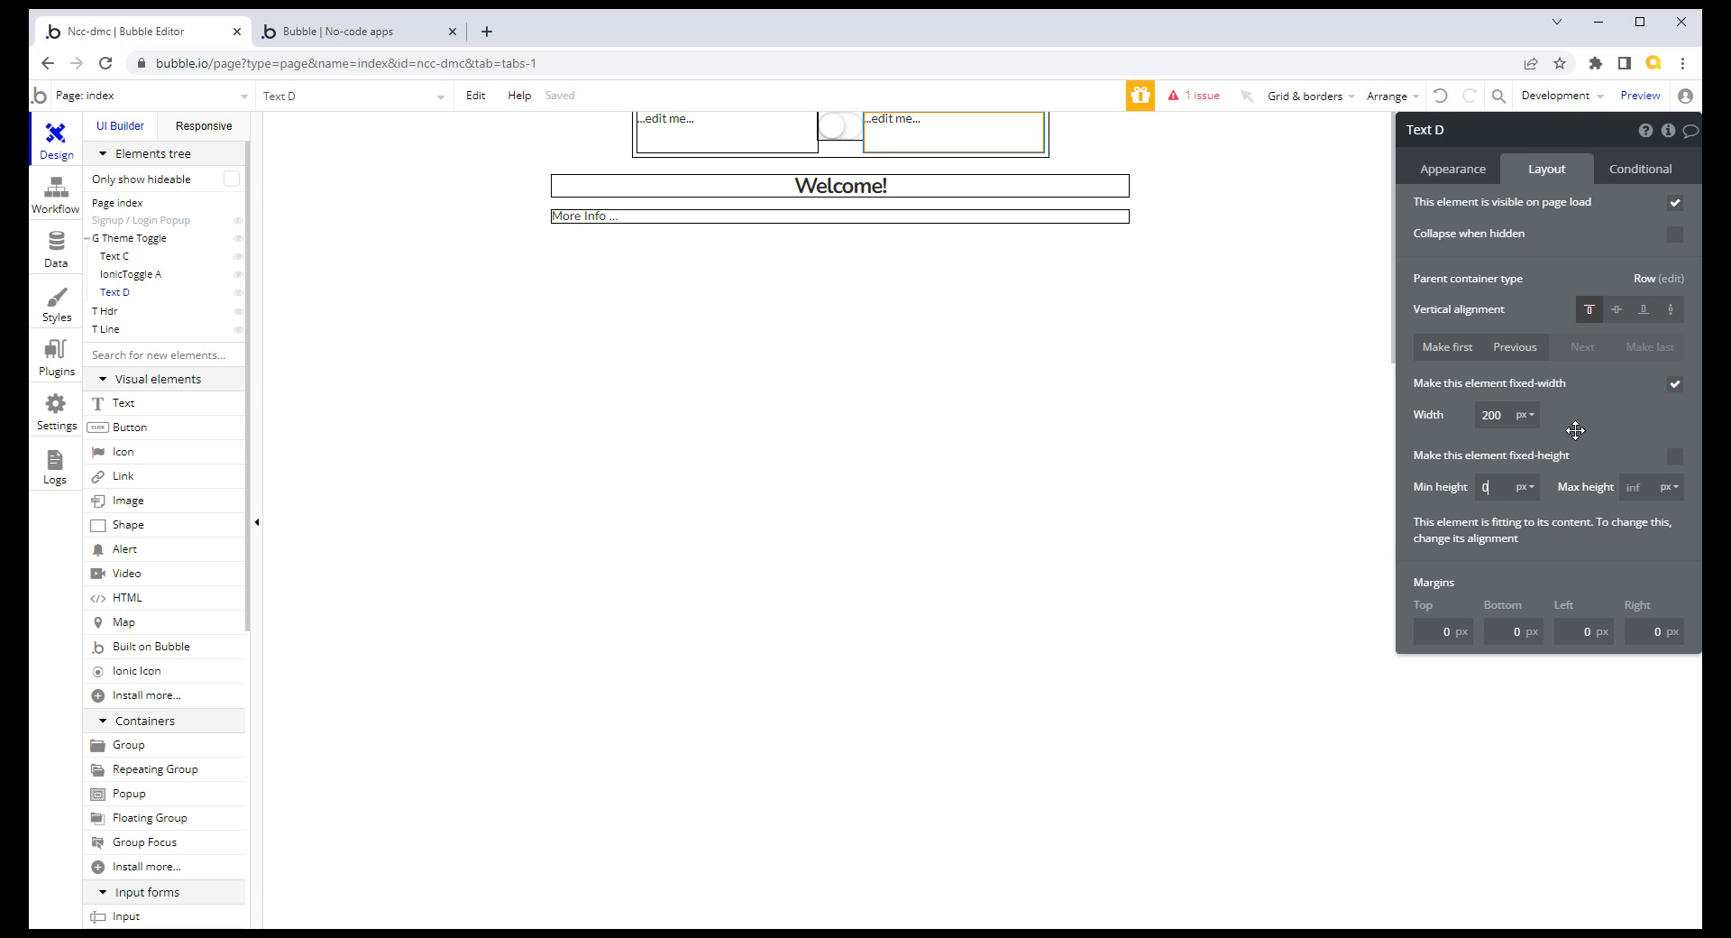
left_click(767, 142)
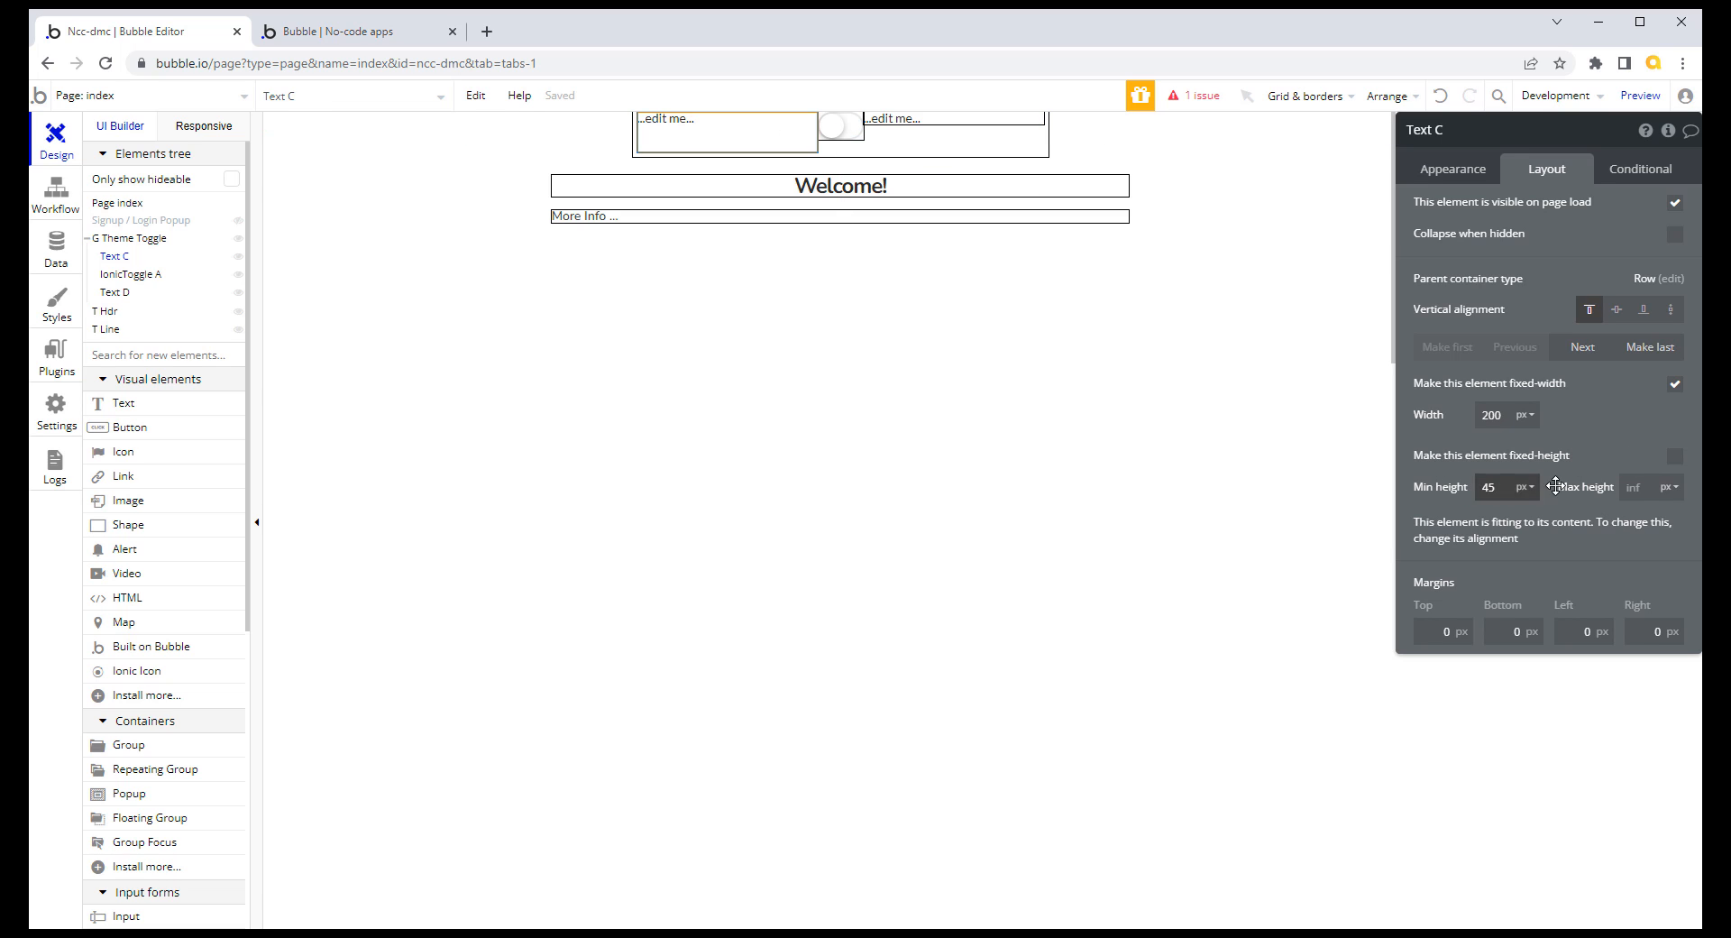
double_click(1488, 488)
type("0")
left_click(1614, 433)
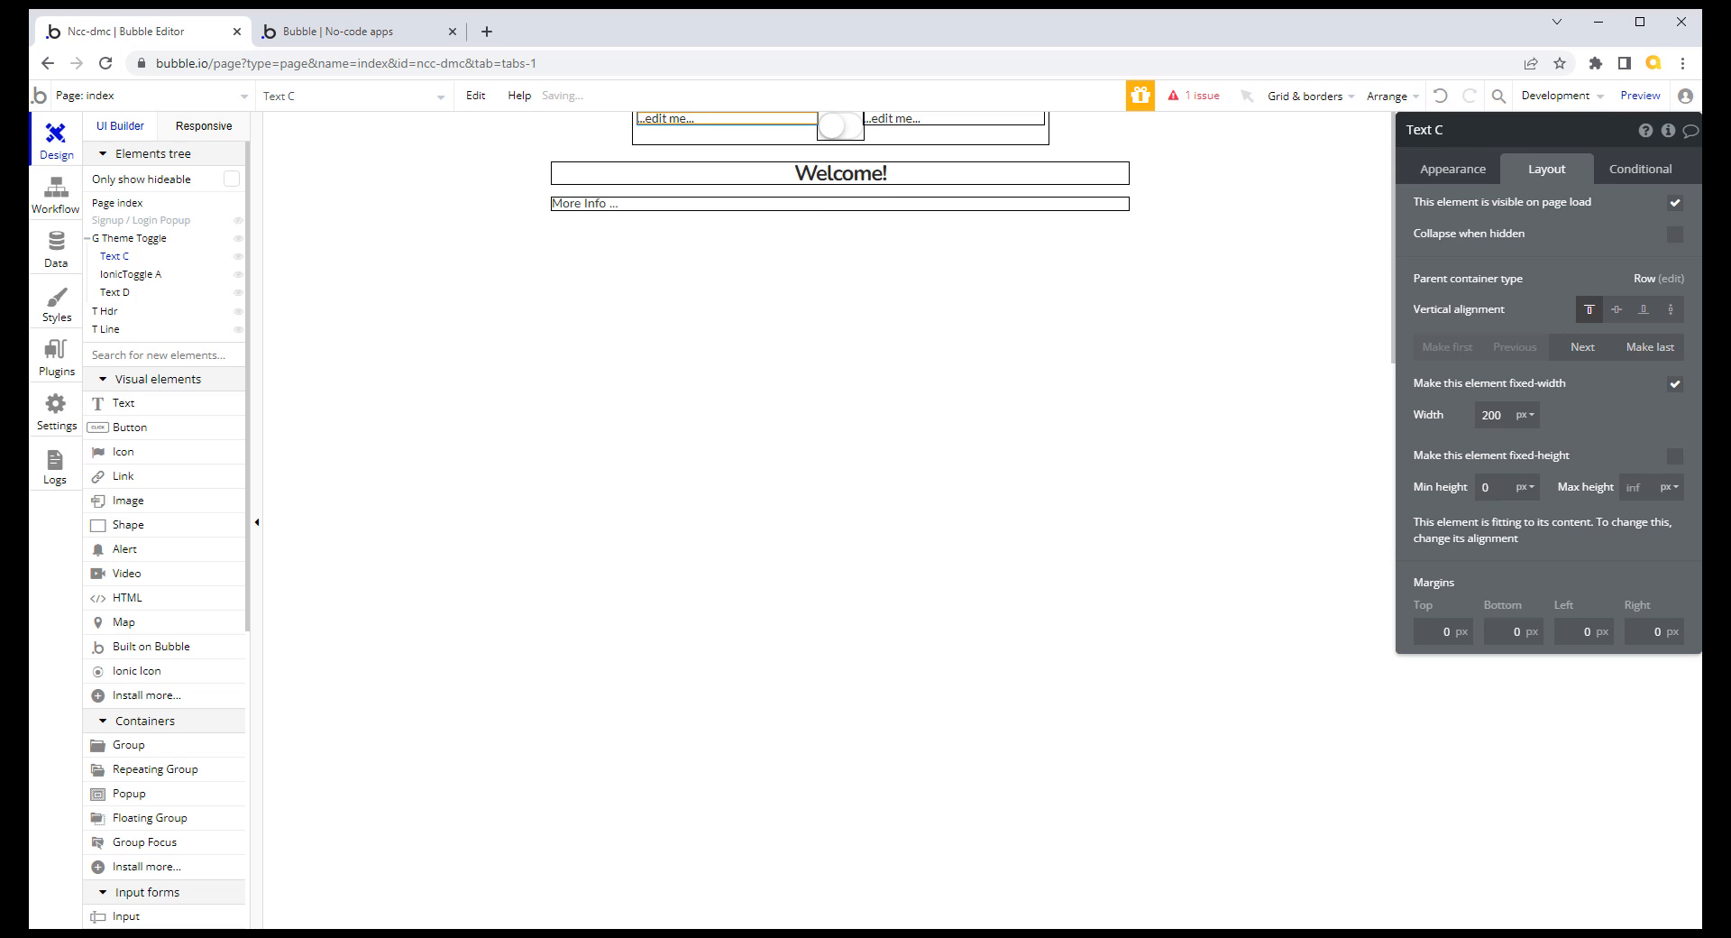
Step: Set the fixed width of both text elements beside the toggle to 75 px
double_click(1492, 415)
left_click(1611, 440)
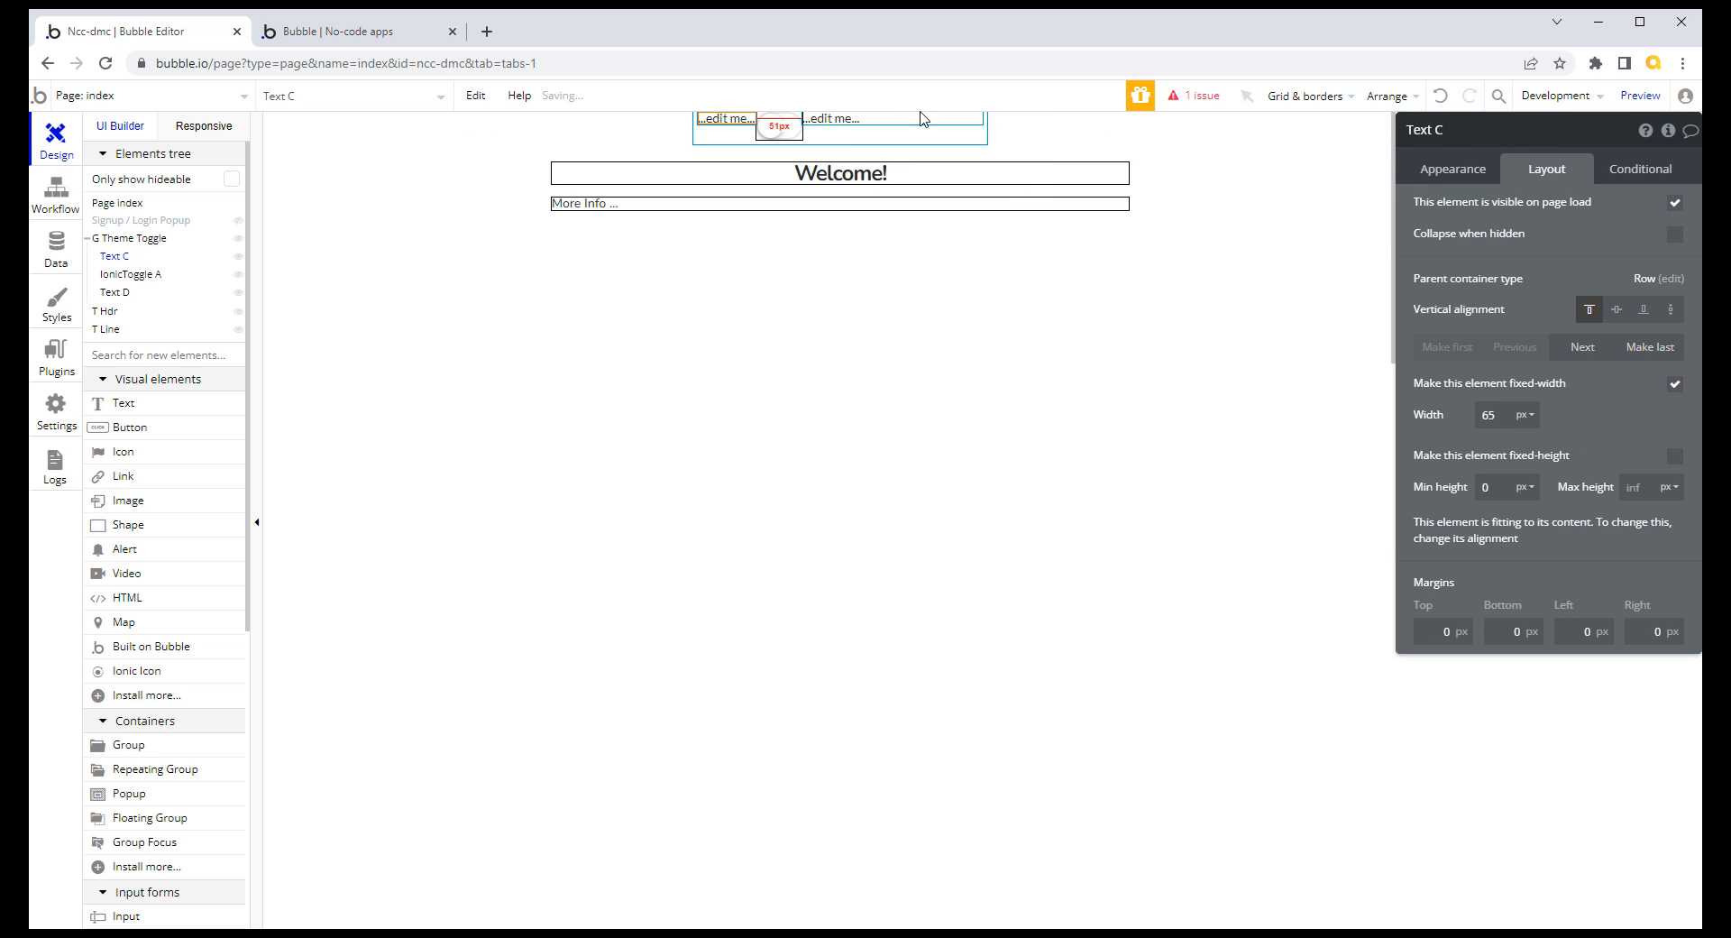
left_click(922, 120)
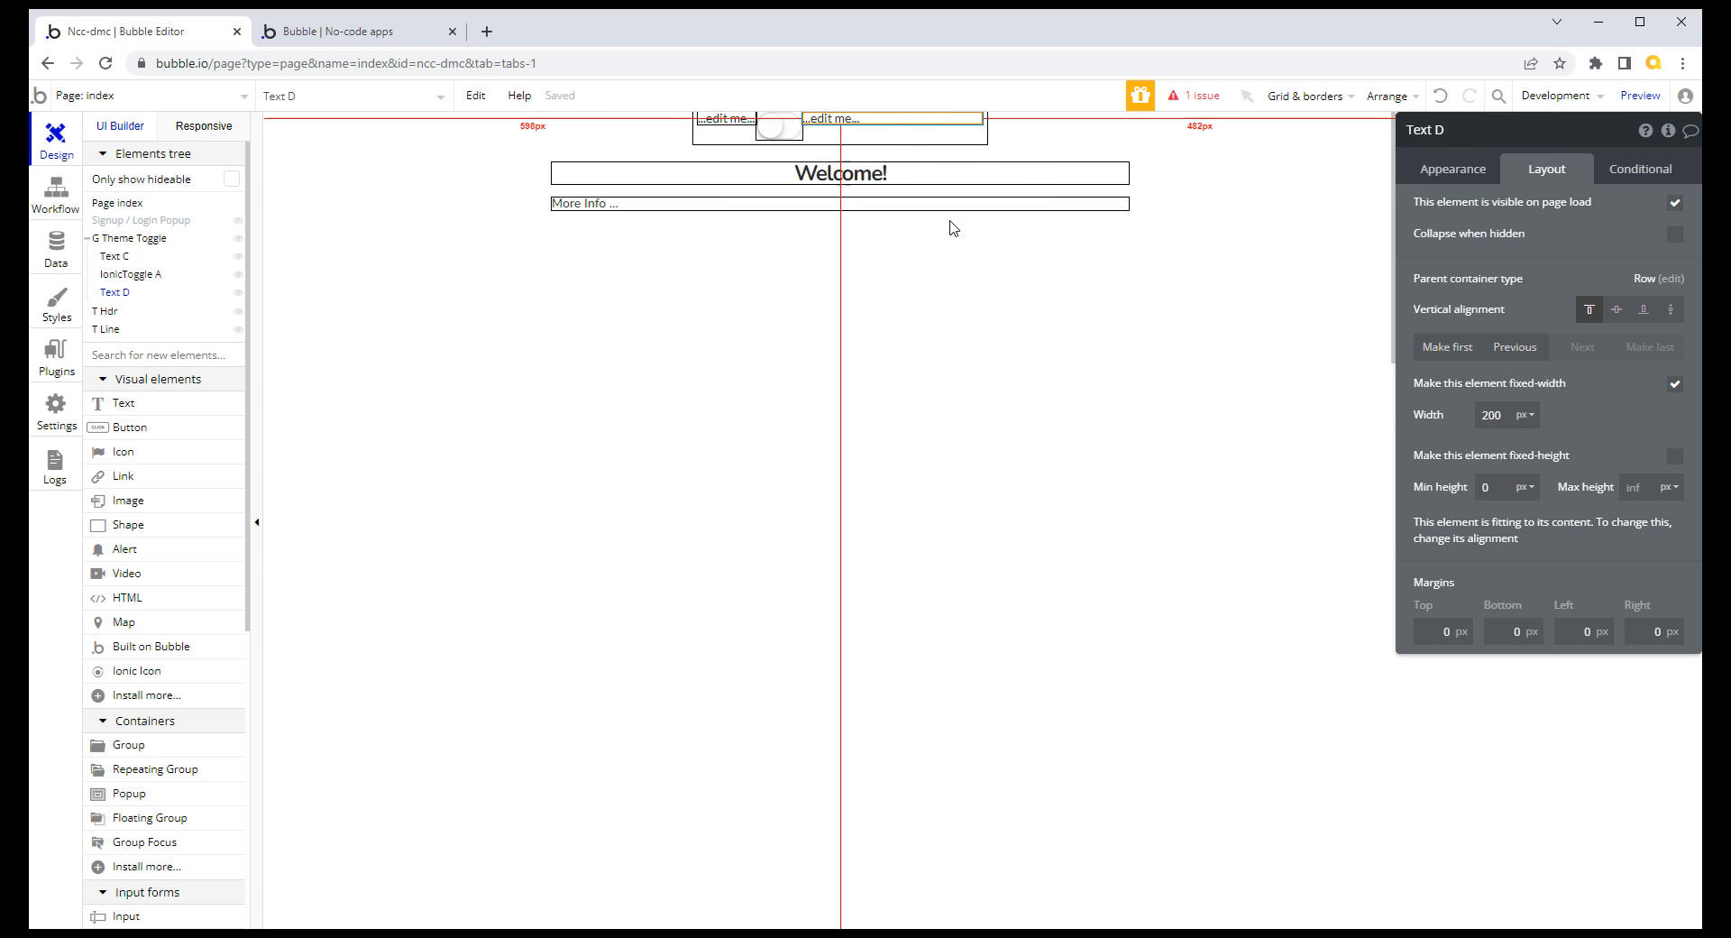
left_click(747, 123)
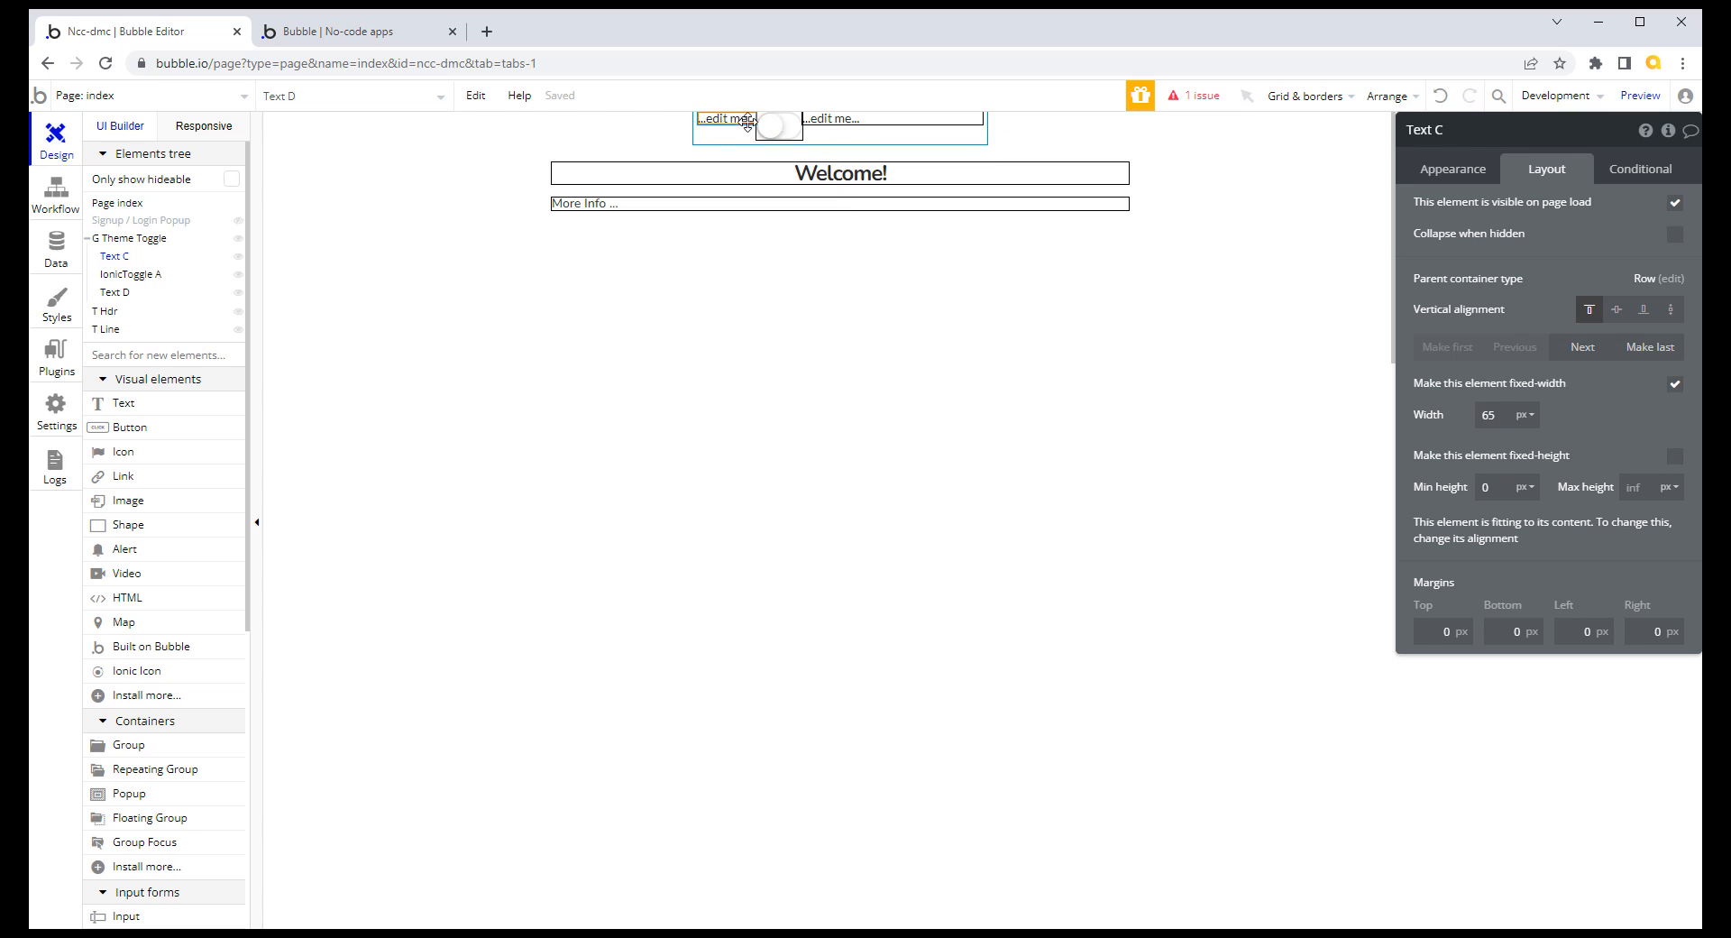
double_click(1489, 416)
left_click(901, 121)
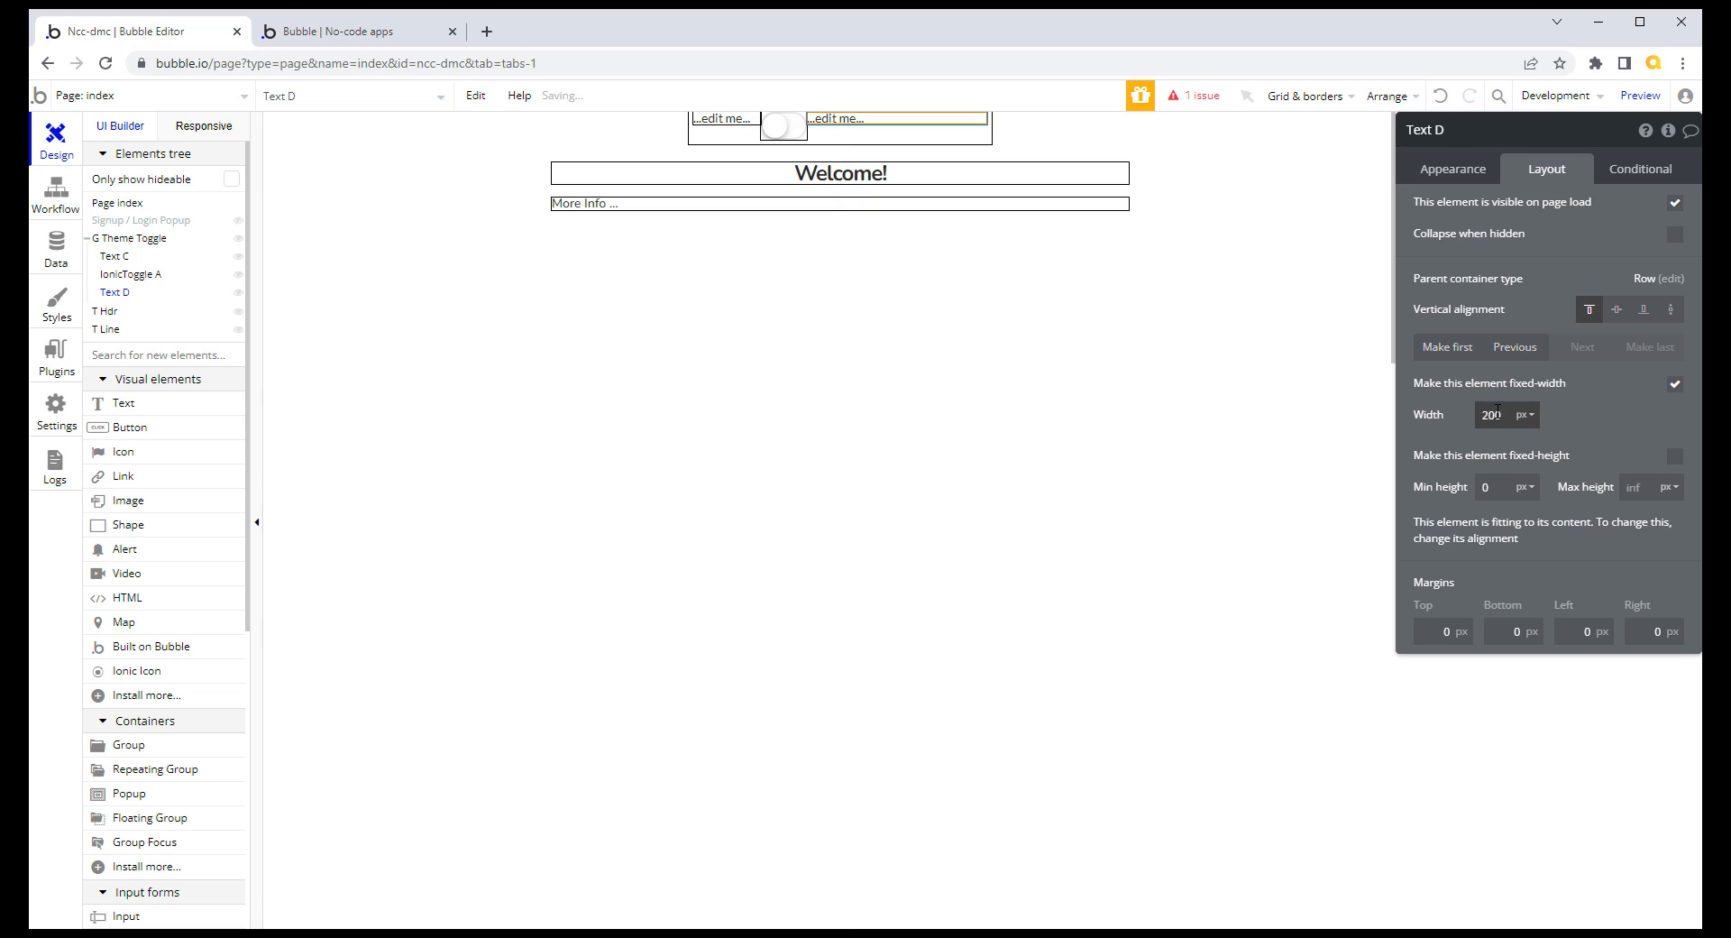
left_click_drag(1469, 415, 1465, 416)
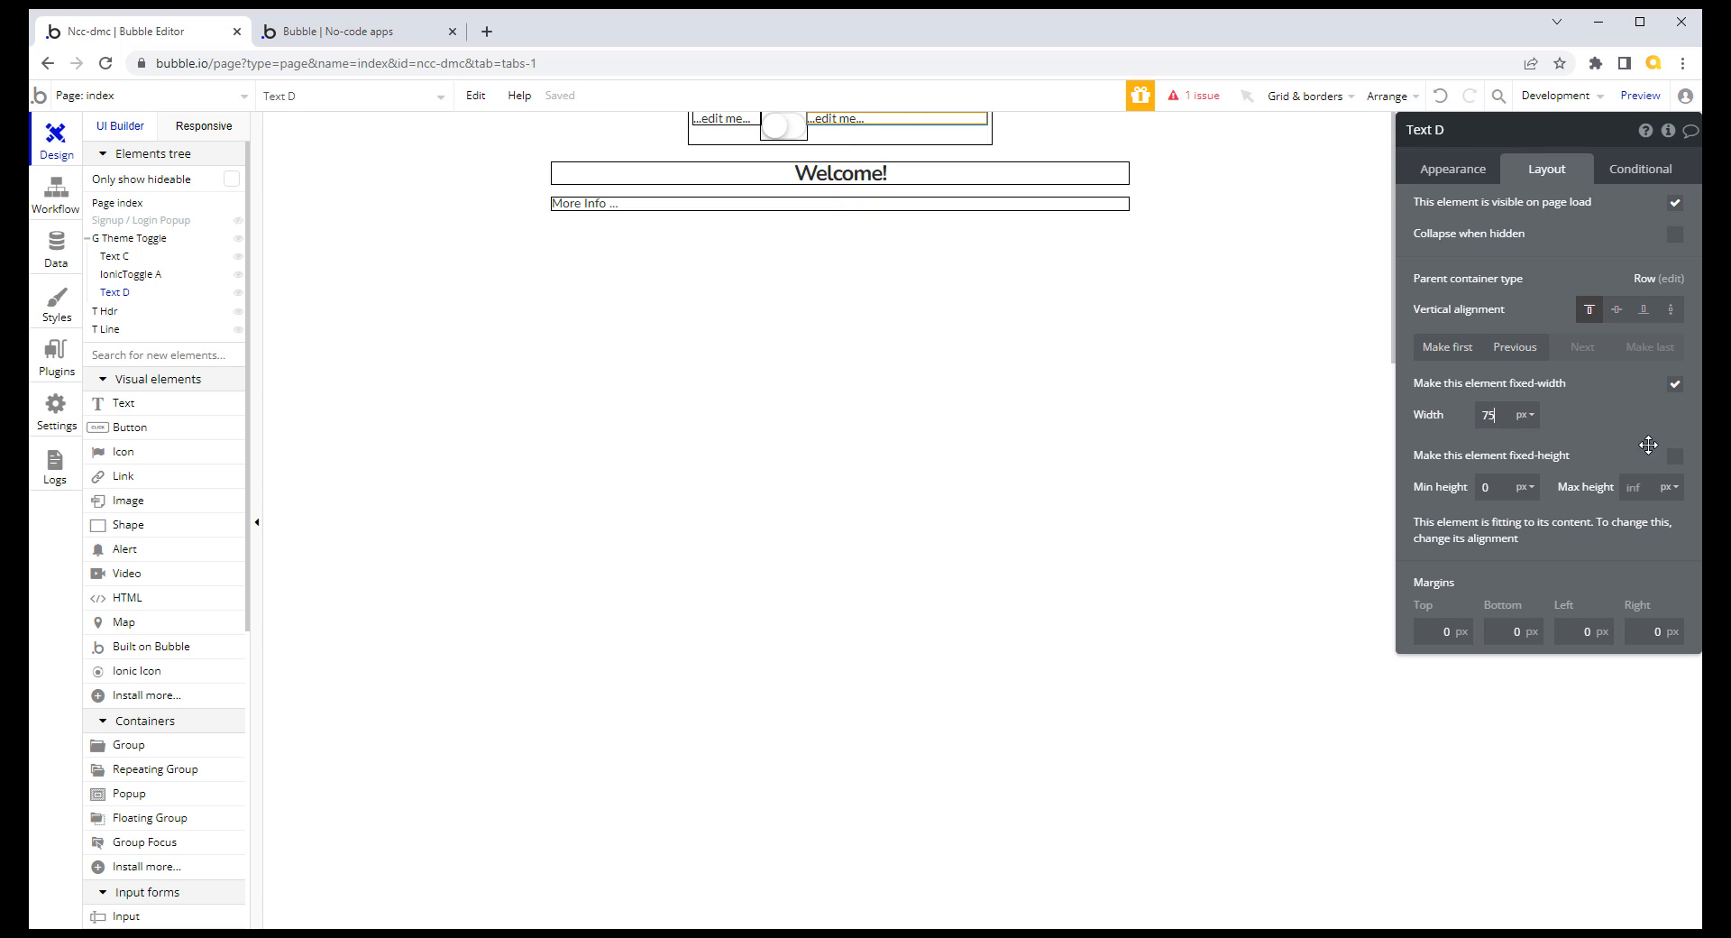
Step: Rename the text before the toggle as T Light Theme and the text after it as T Dark Theme
left_click(763, 121)
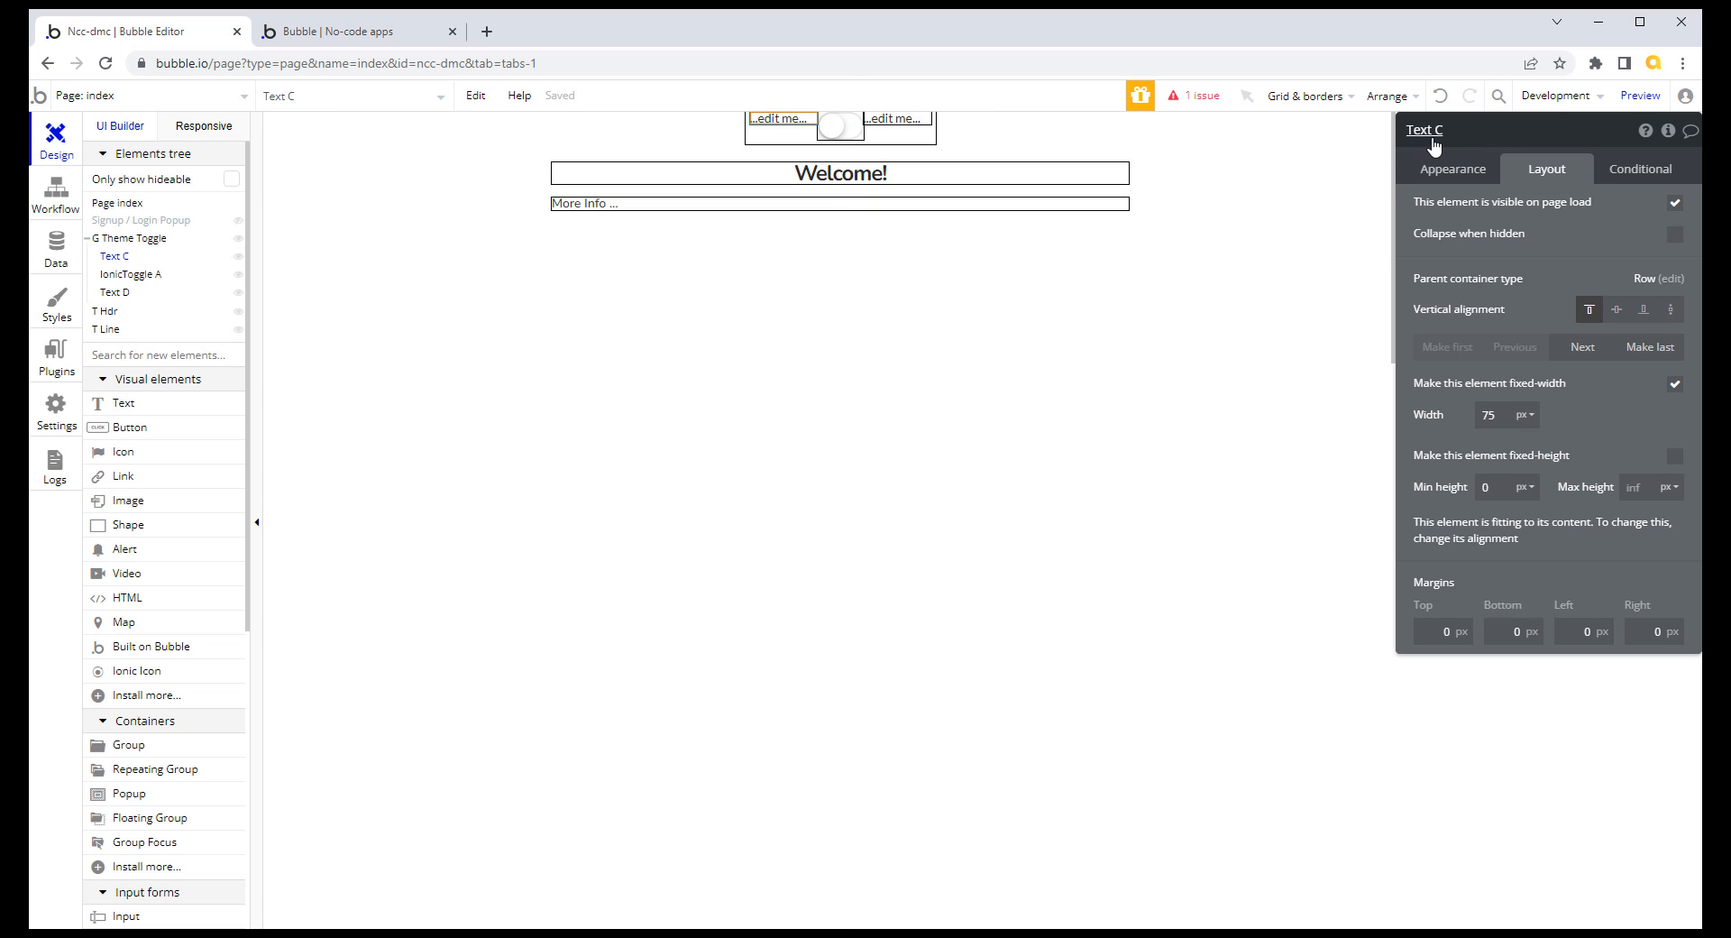
left_click_drag(1414, 131, 1497, 131)
type("Light Theme")
left_click(897, 119)
double_click(1416, 132)
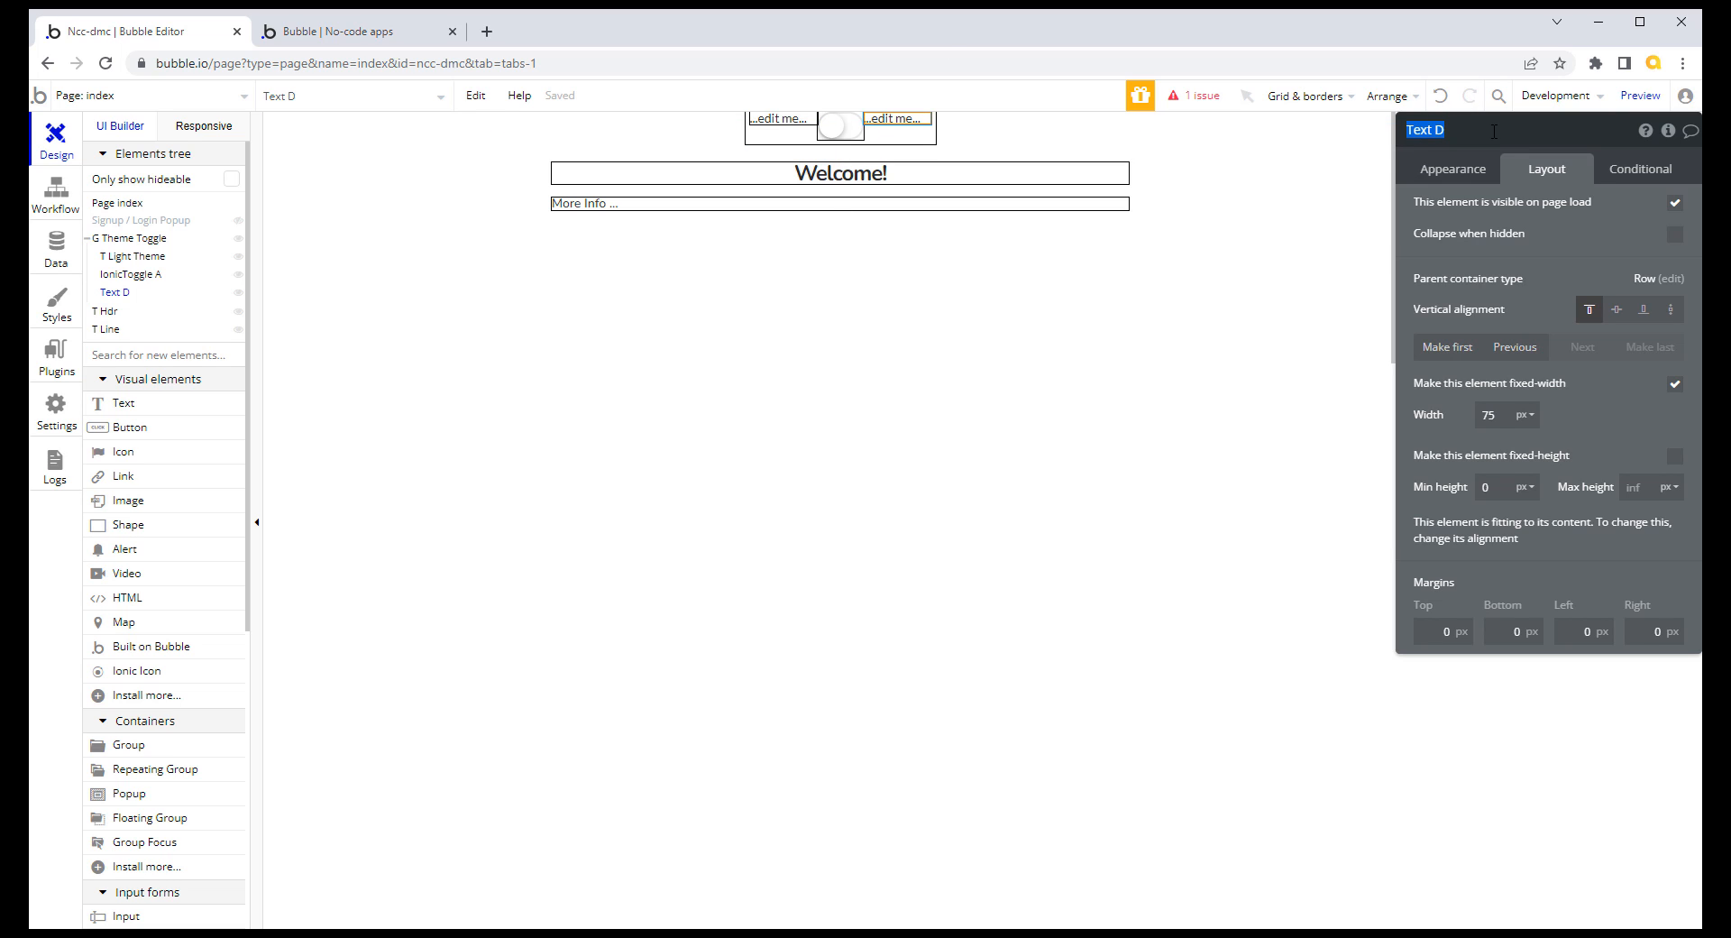
key("BackSpace")
Step: Set the text content of T Light Theme to Light and of T Dark Theme to Dark
left_click(783, 119)
left_click(1477, 171)
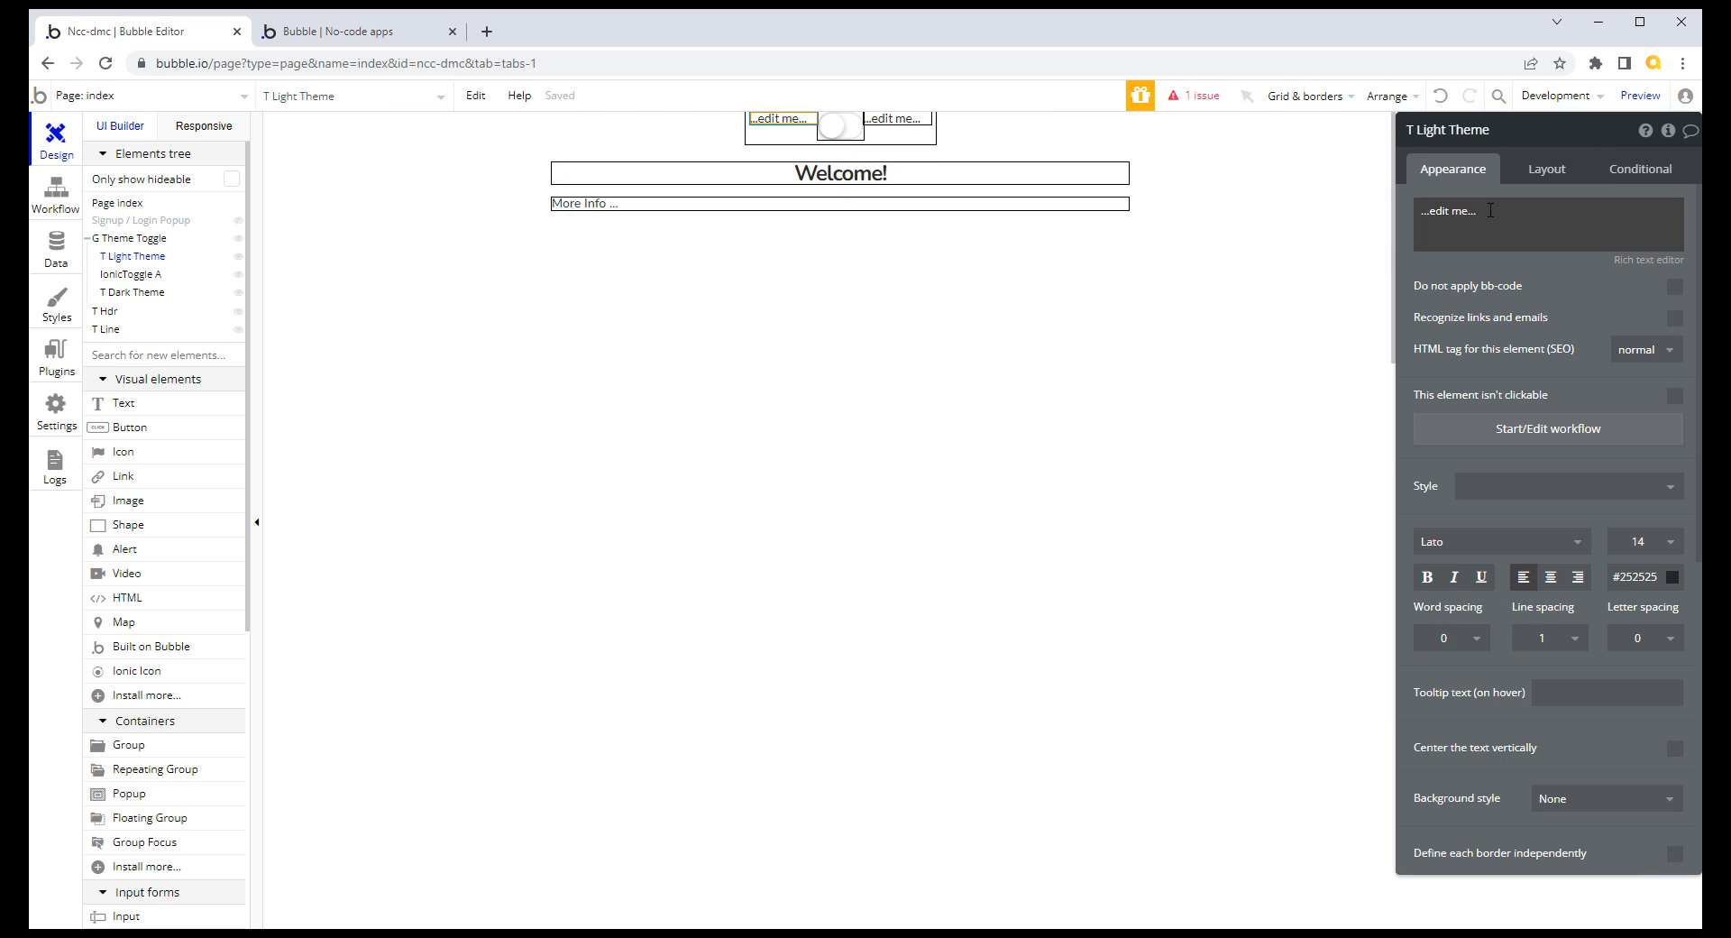
triple_click(1509, 216)
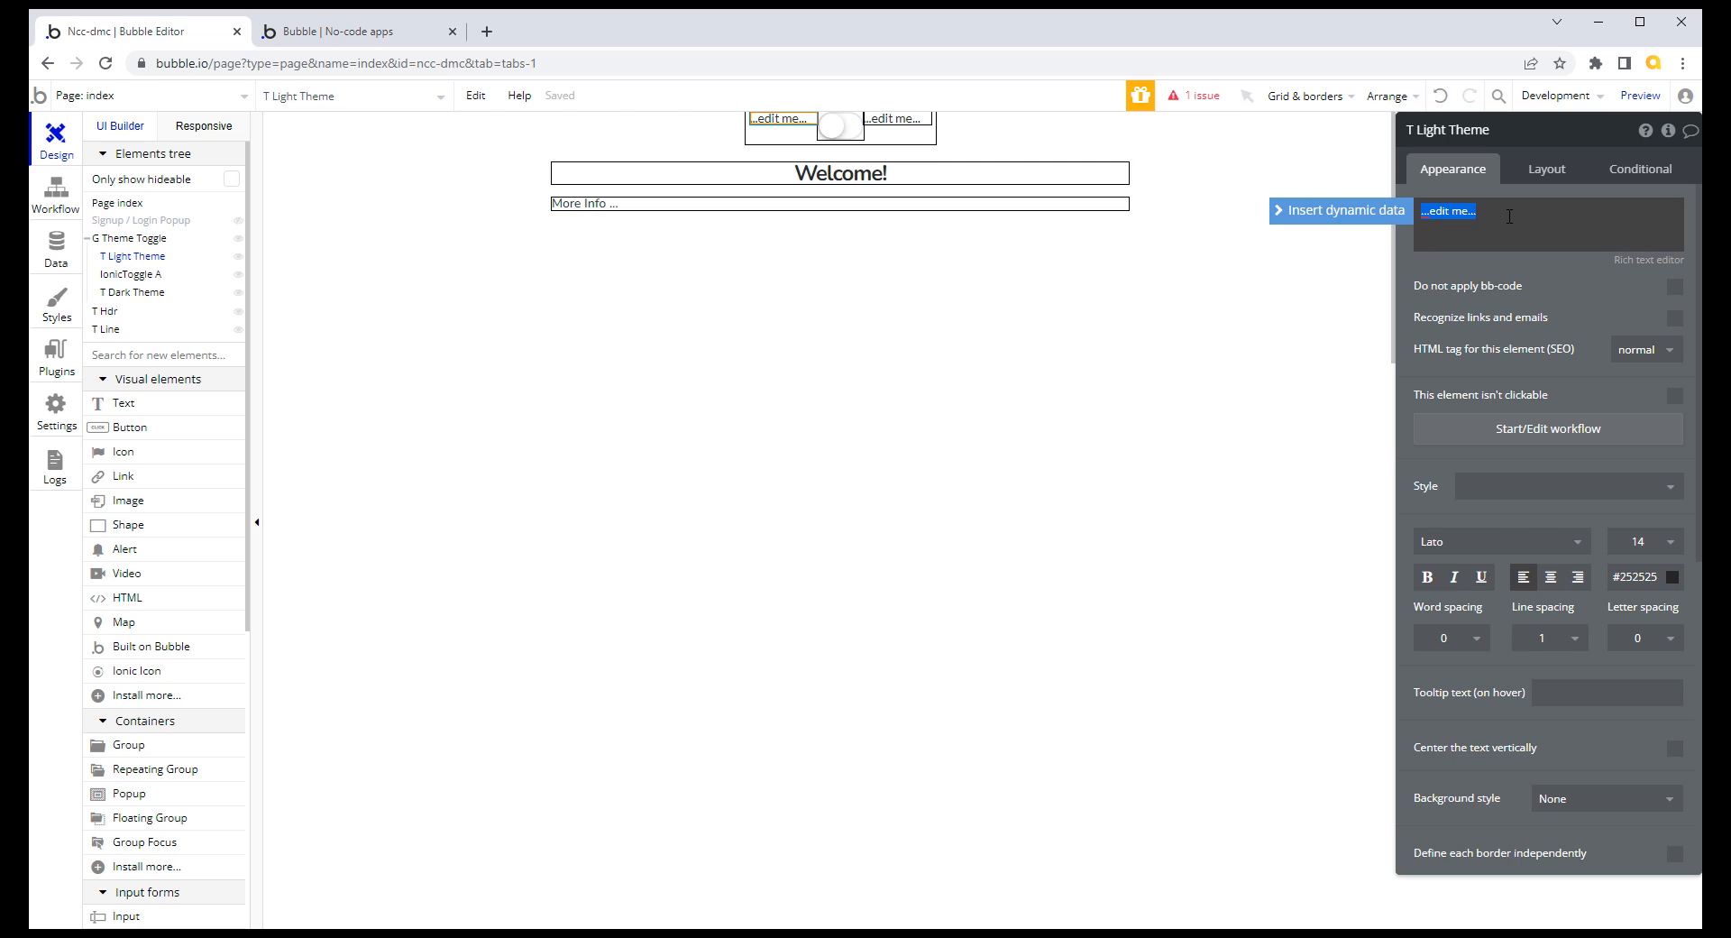
type("Light")
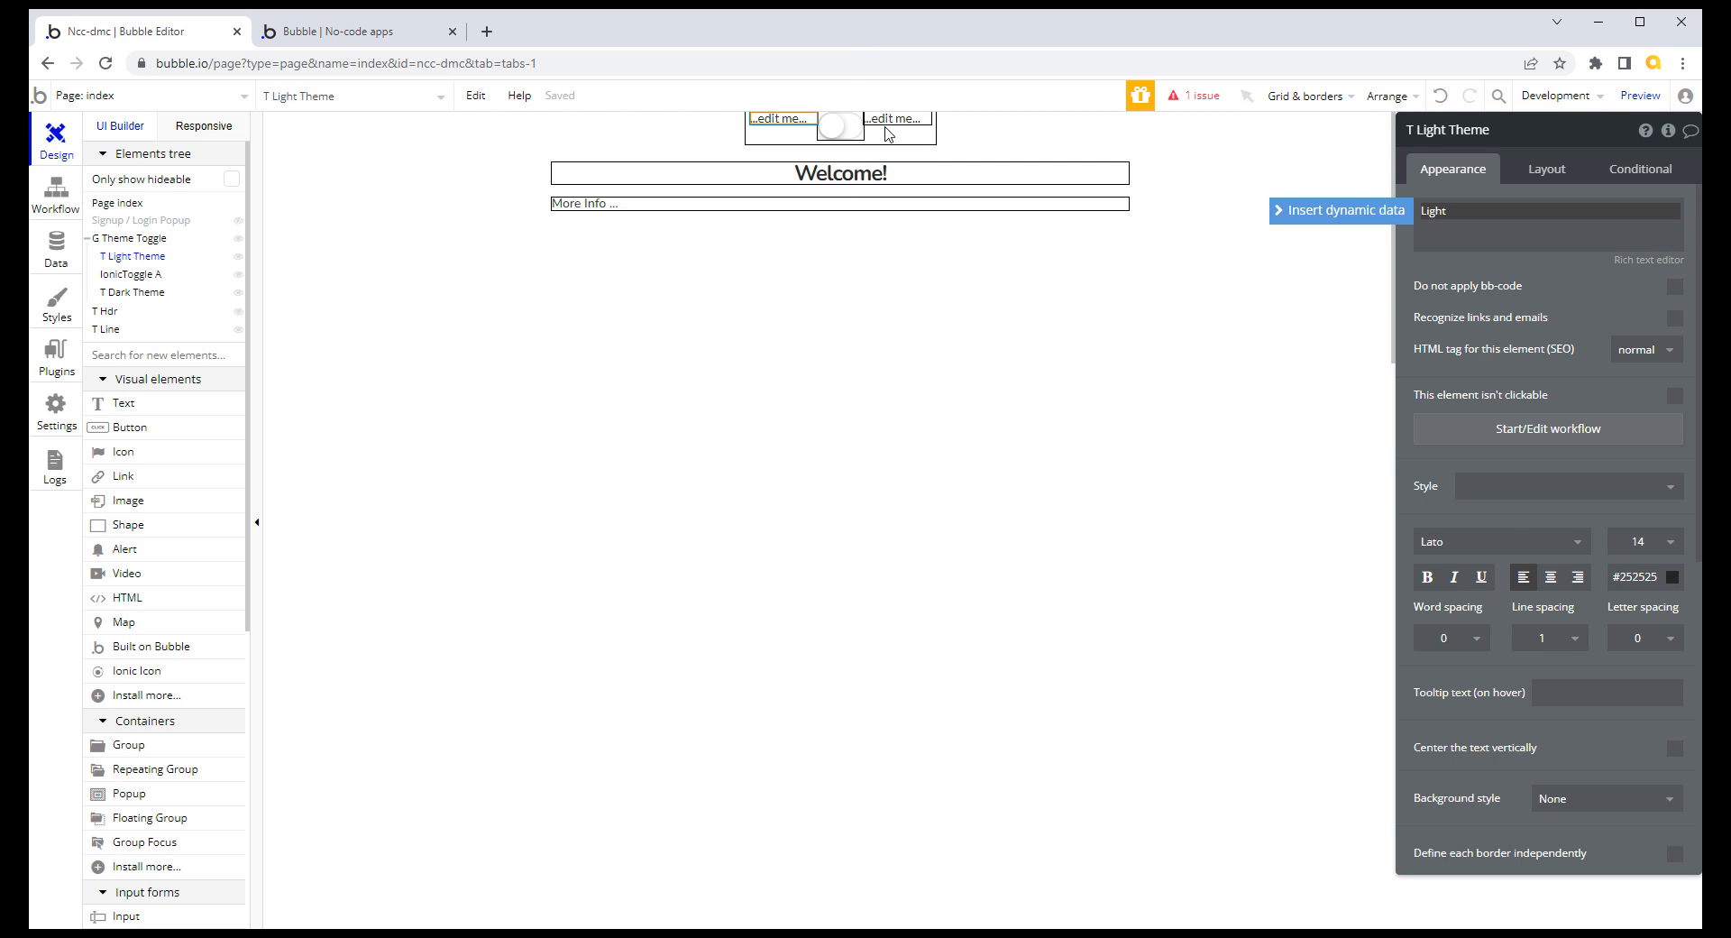
left_click(897, 118)
left_click(1440, 214)
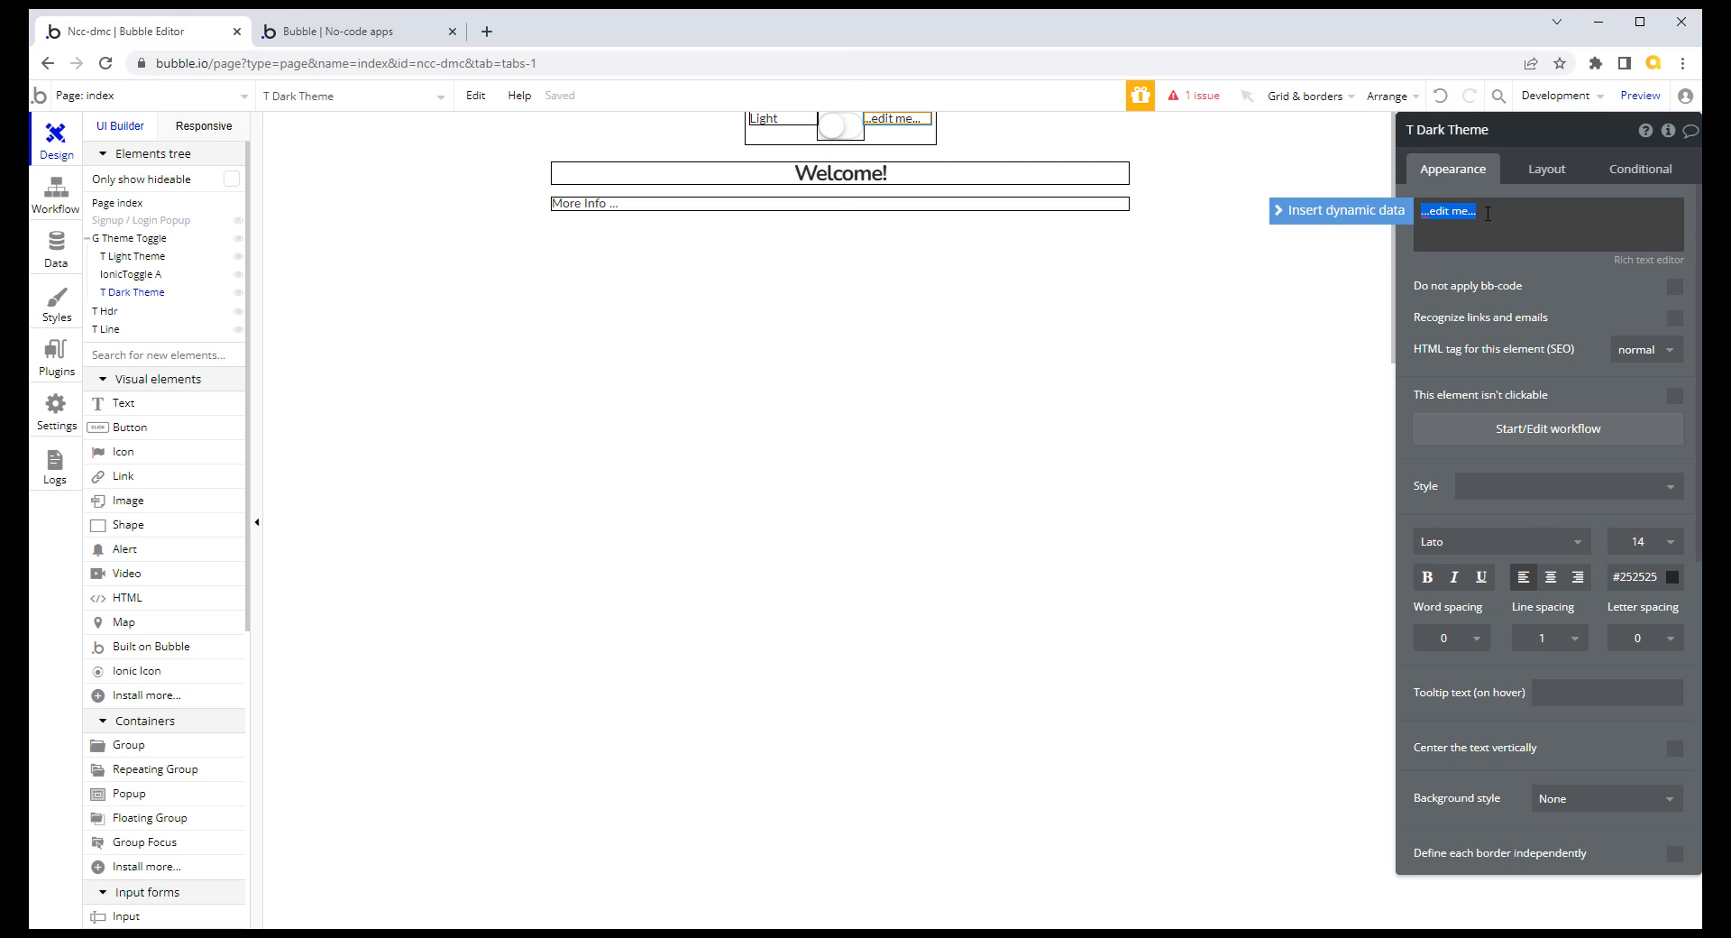
type("Dark")
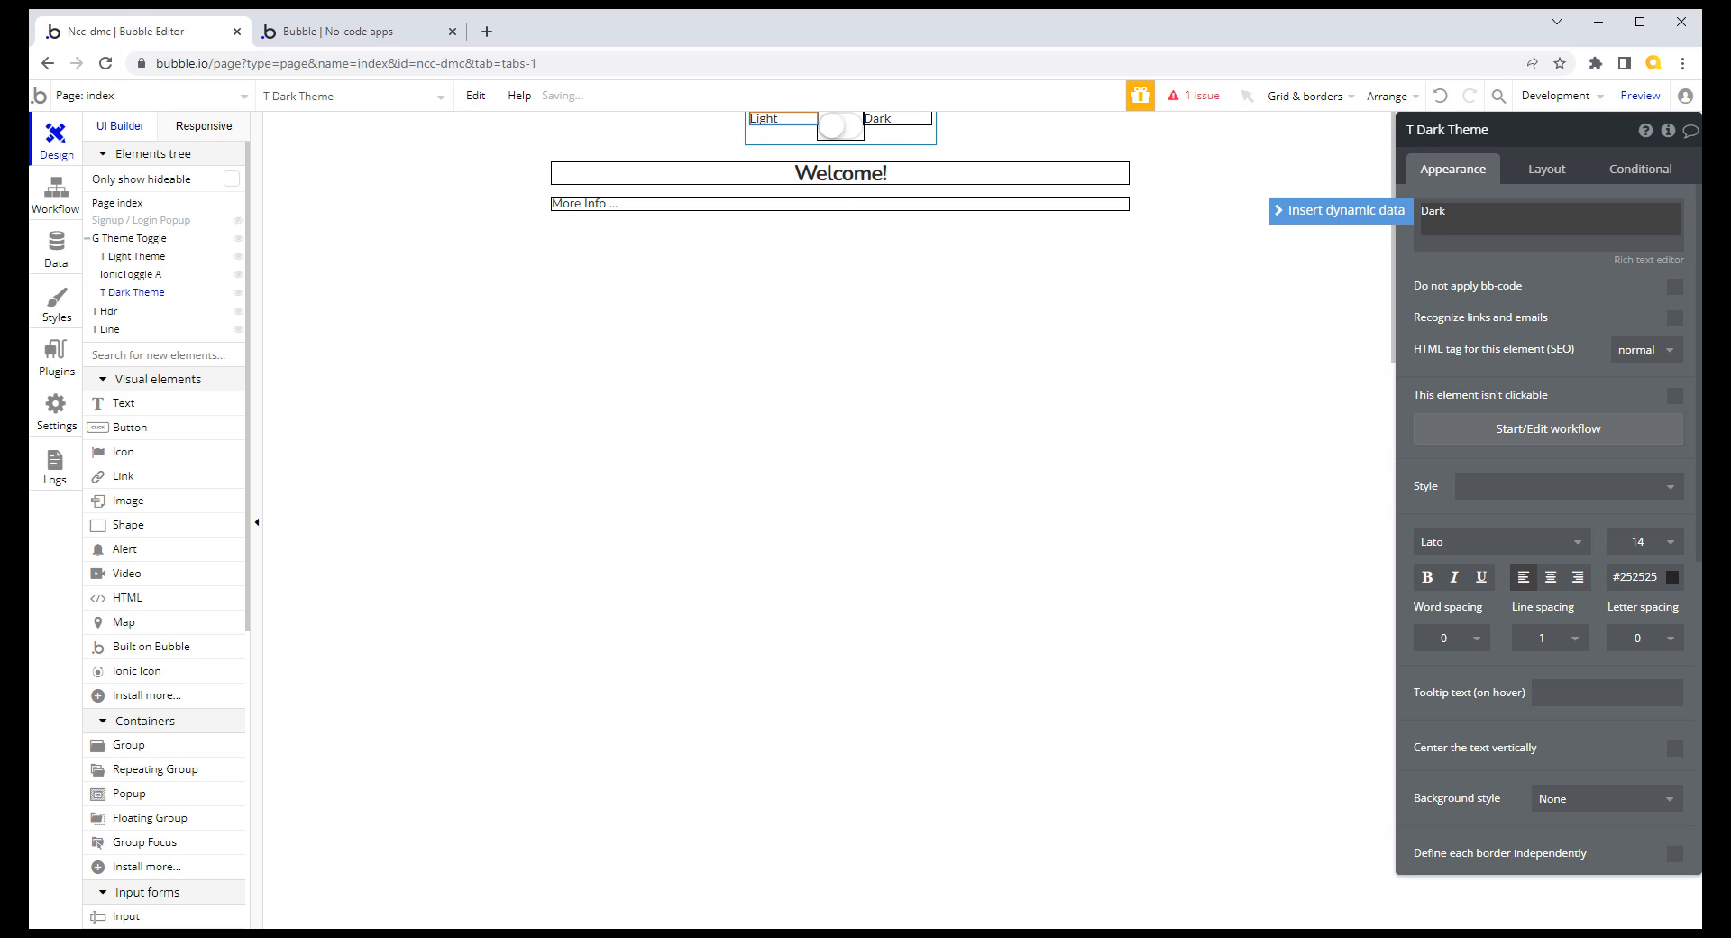
Step: Apply the Std-Text-Left style to T Light Theme
left_click(765, 118)
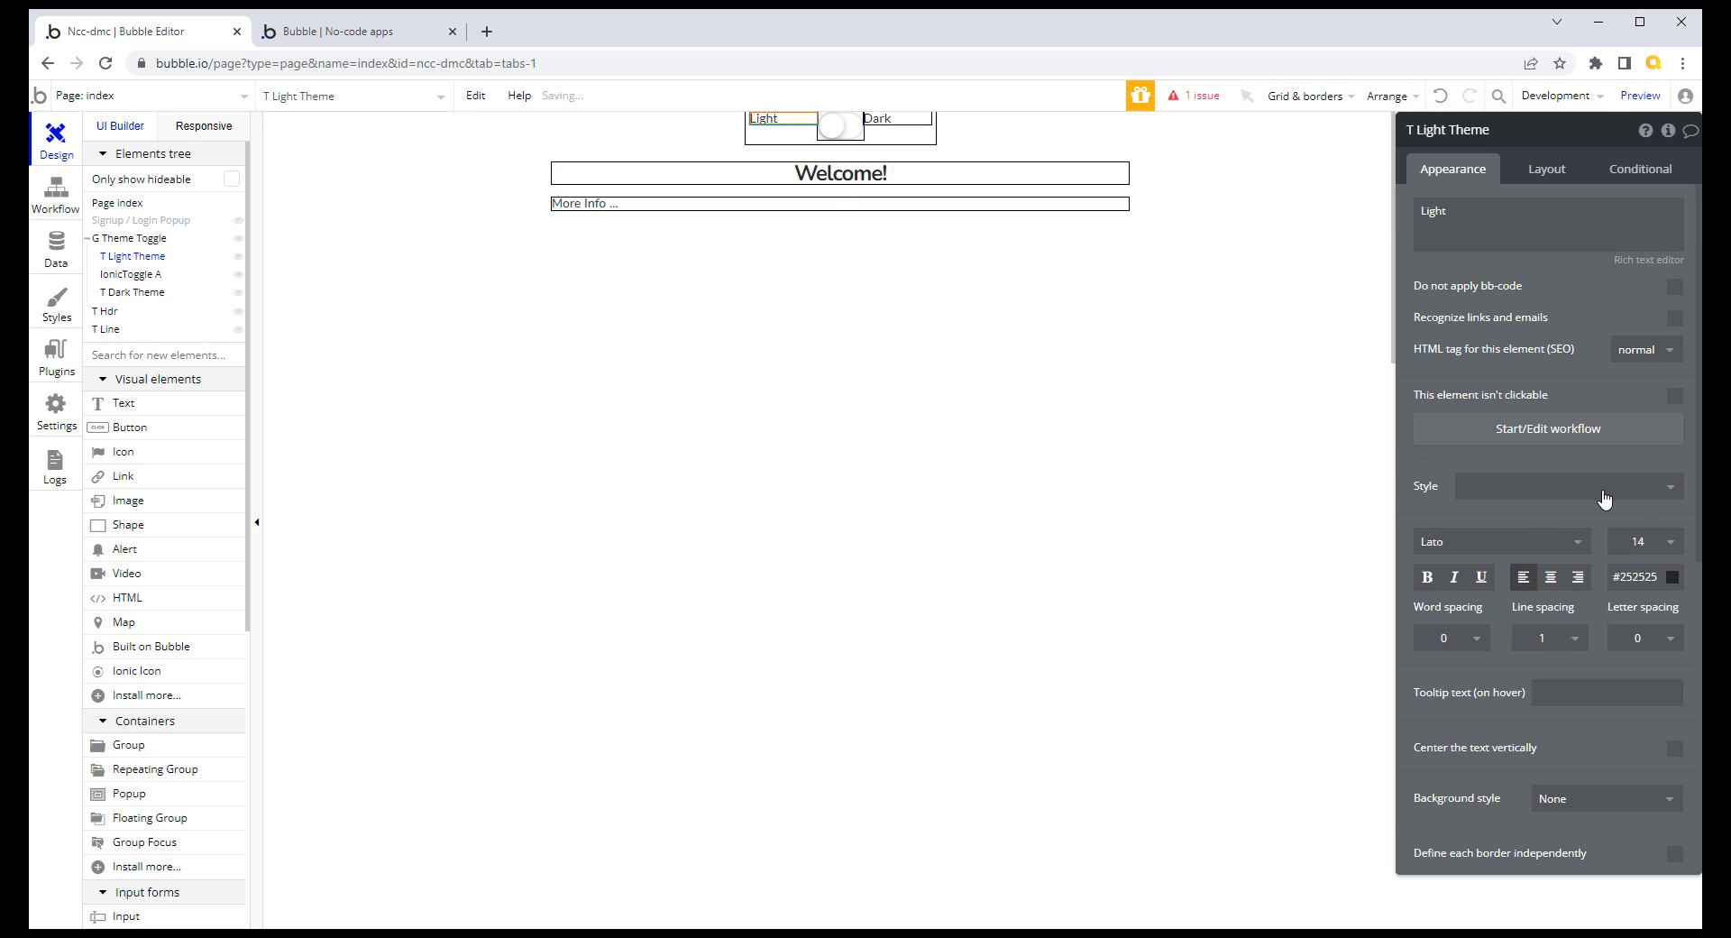
left_click(1671, 487)
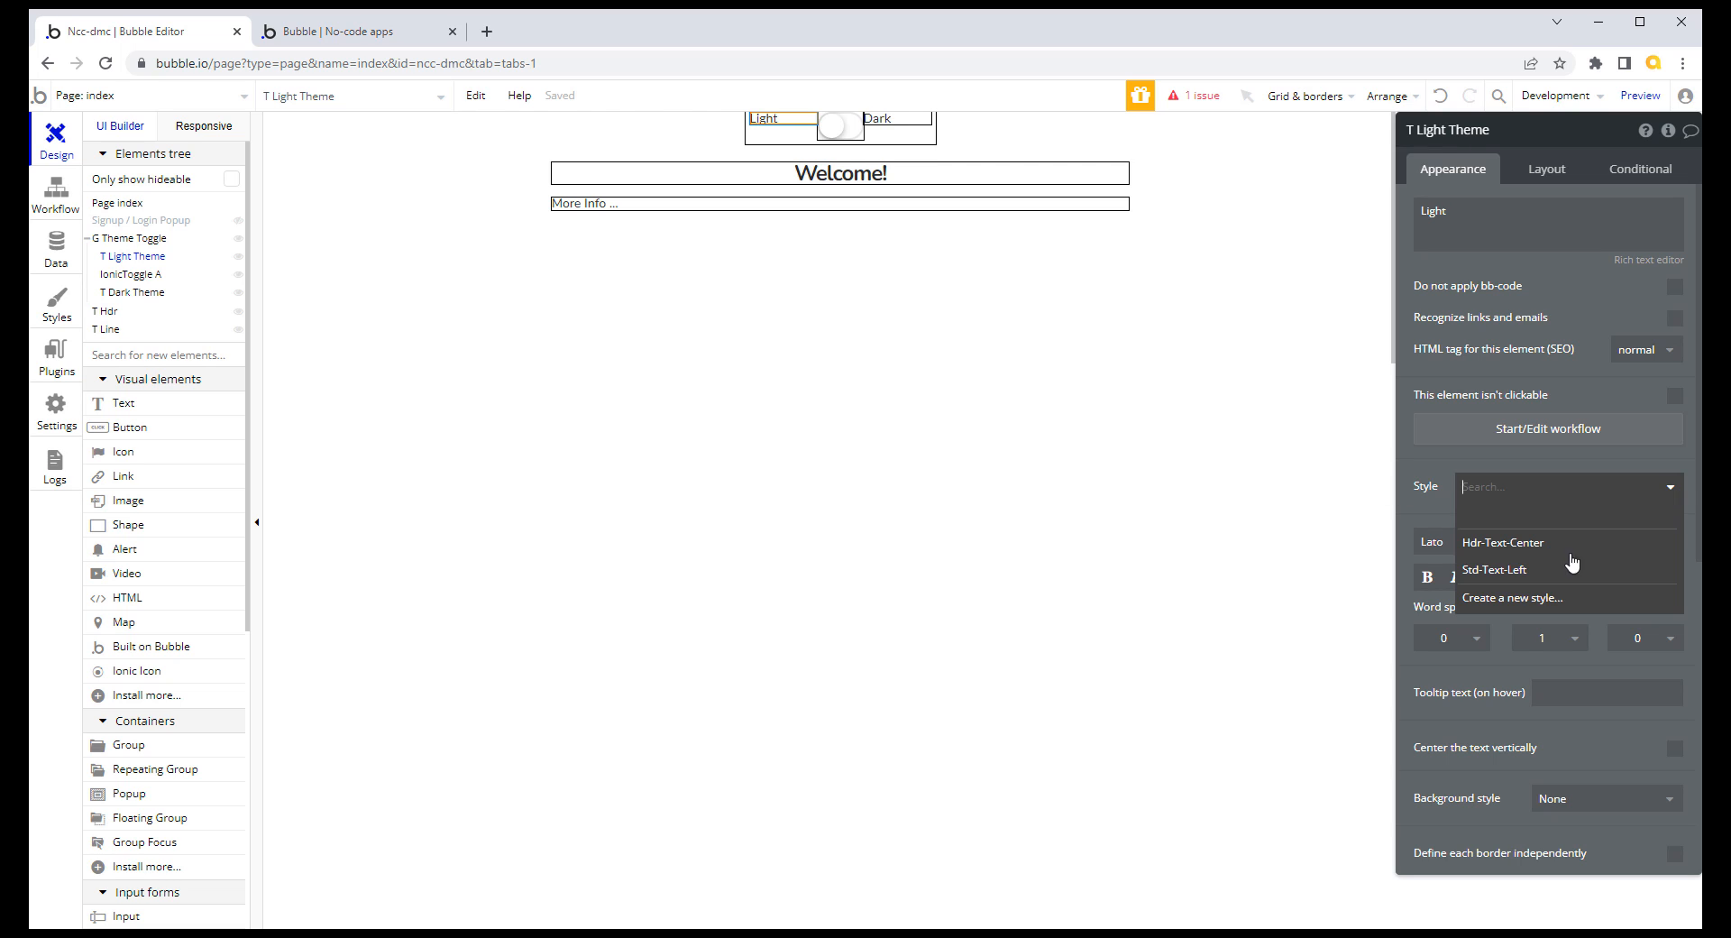
left_click(1522, 578)
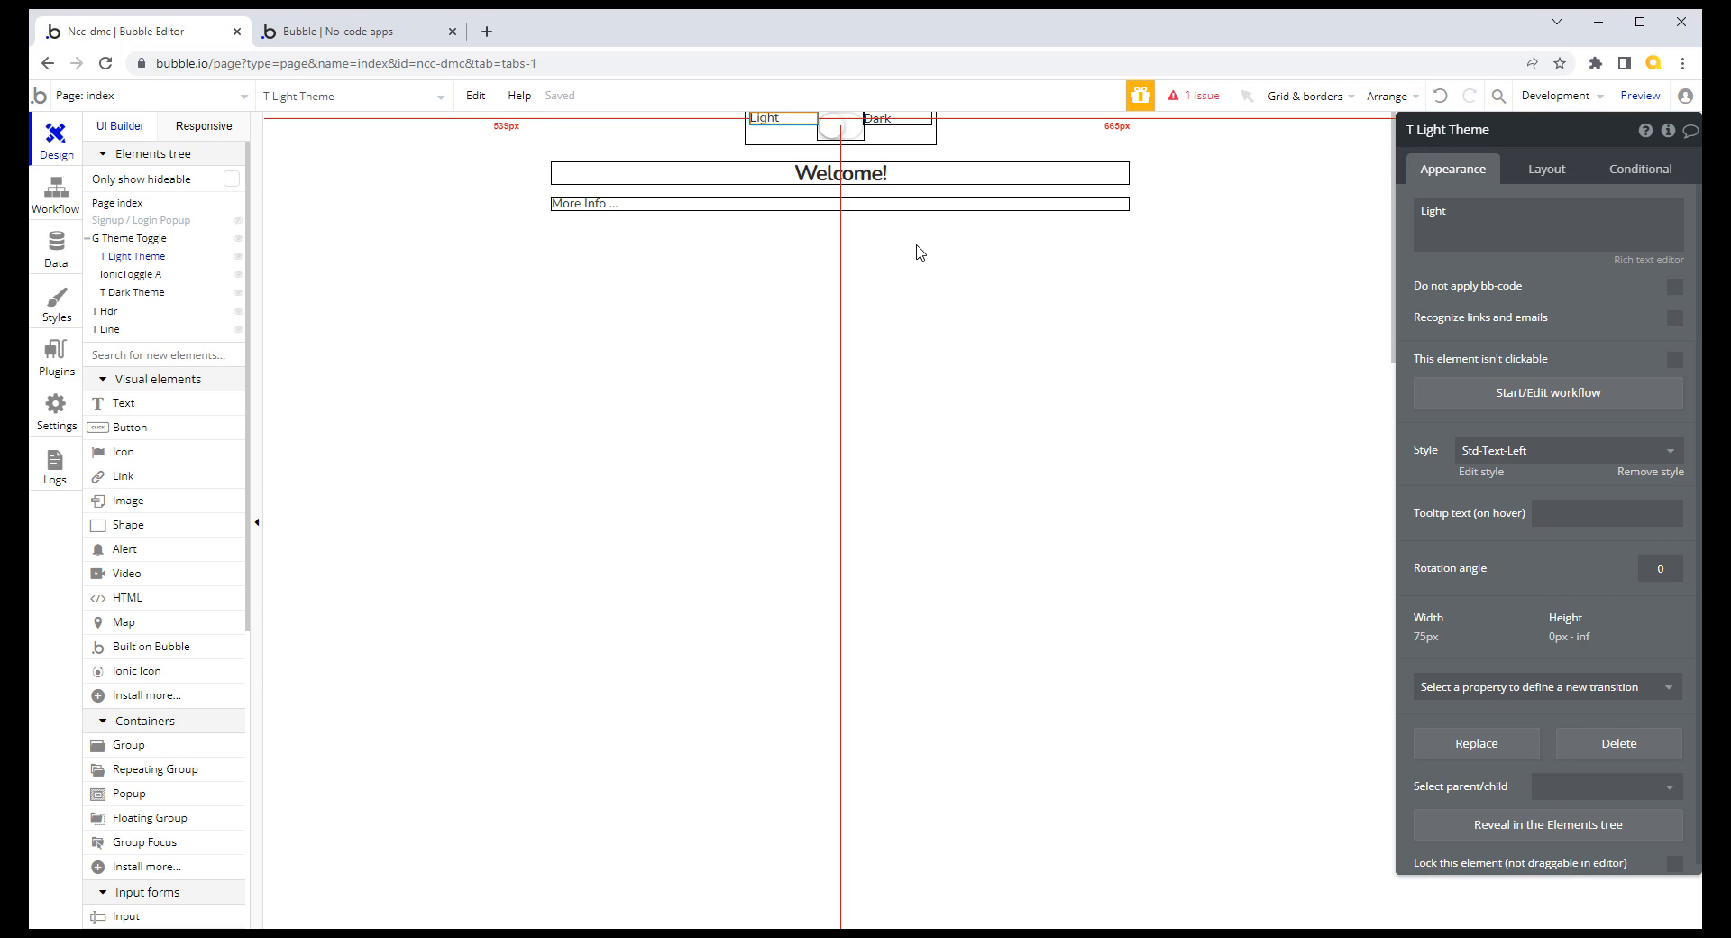
Step: Copy T Hdr's condition that sets the font color to Current User's Theme's TextColor onto T Light Theme and T Dark Theme
left_click(873, 177)
left_click(1634, 178)
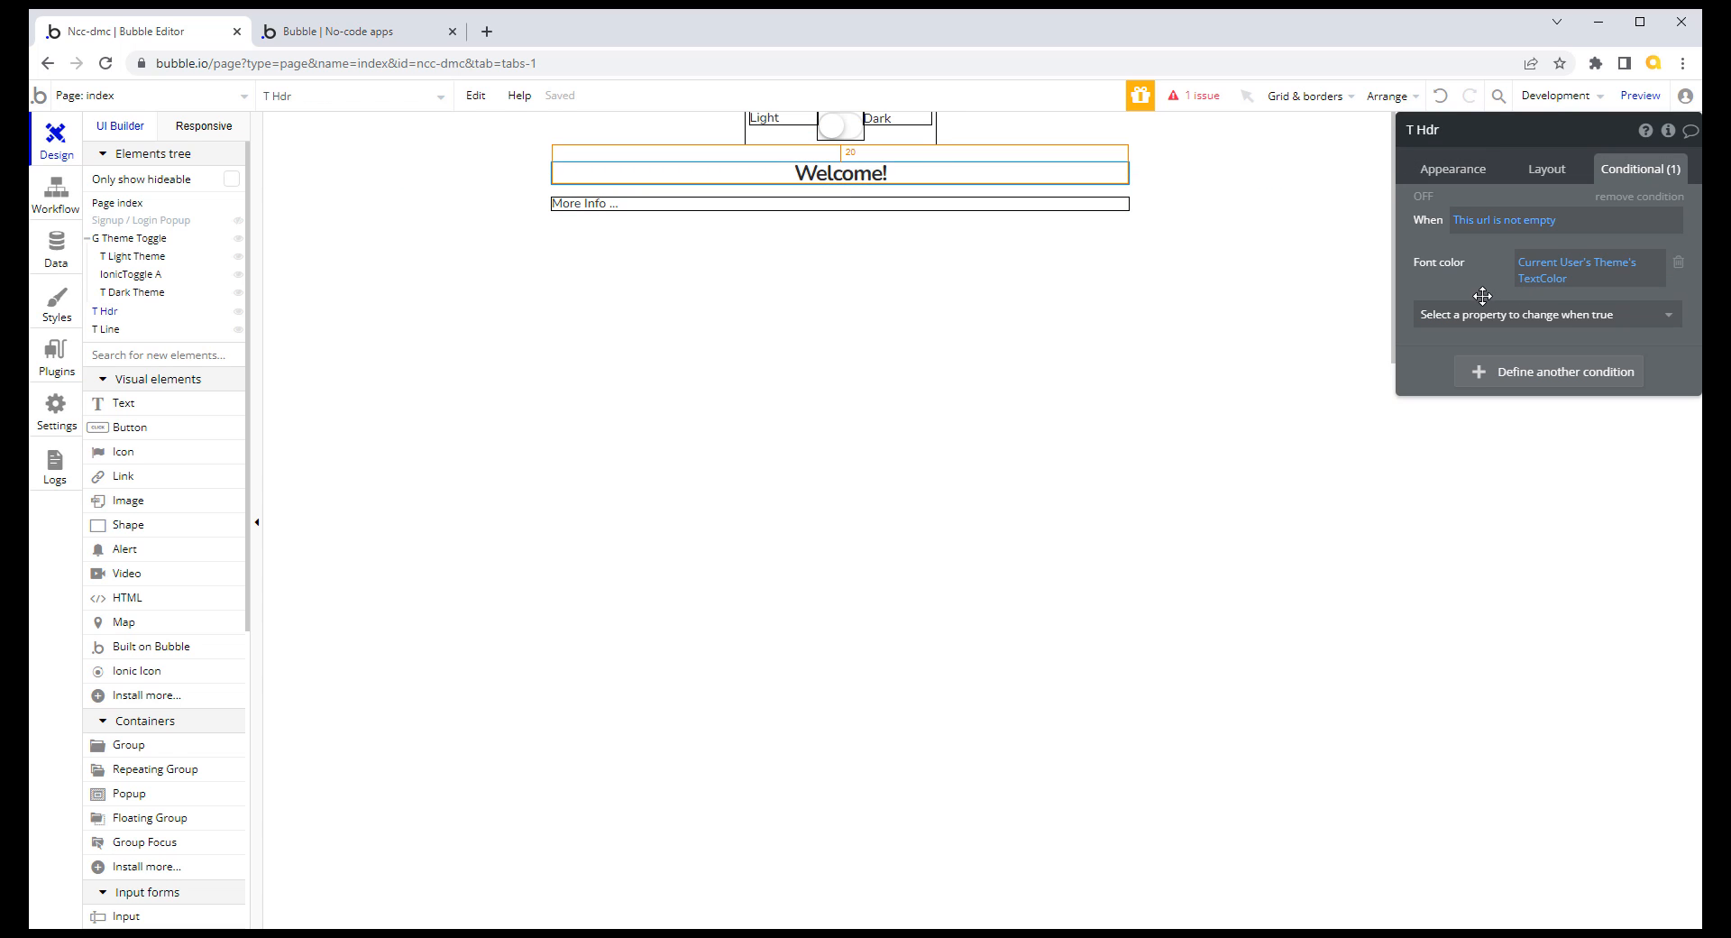
left_click(762, 119)
right_click(1601, 212)
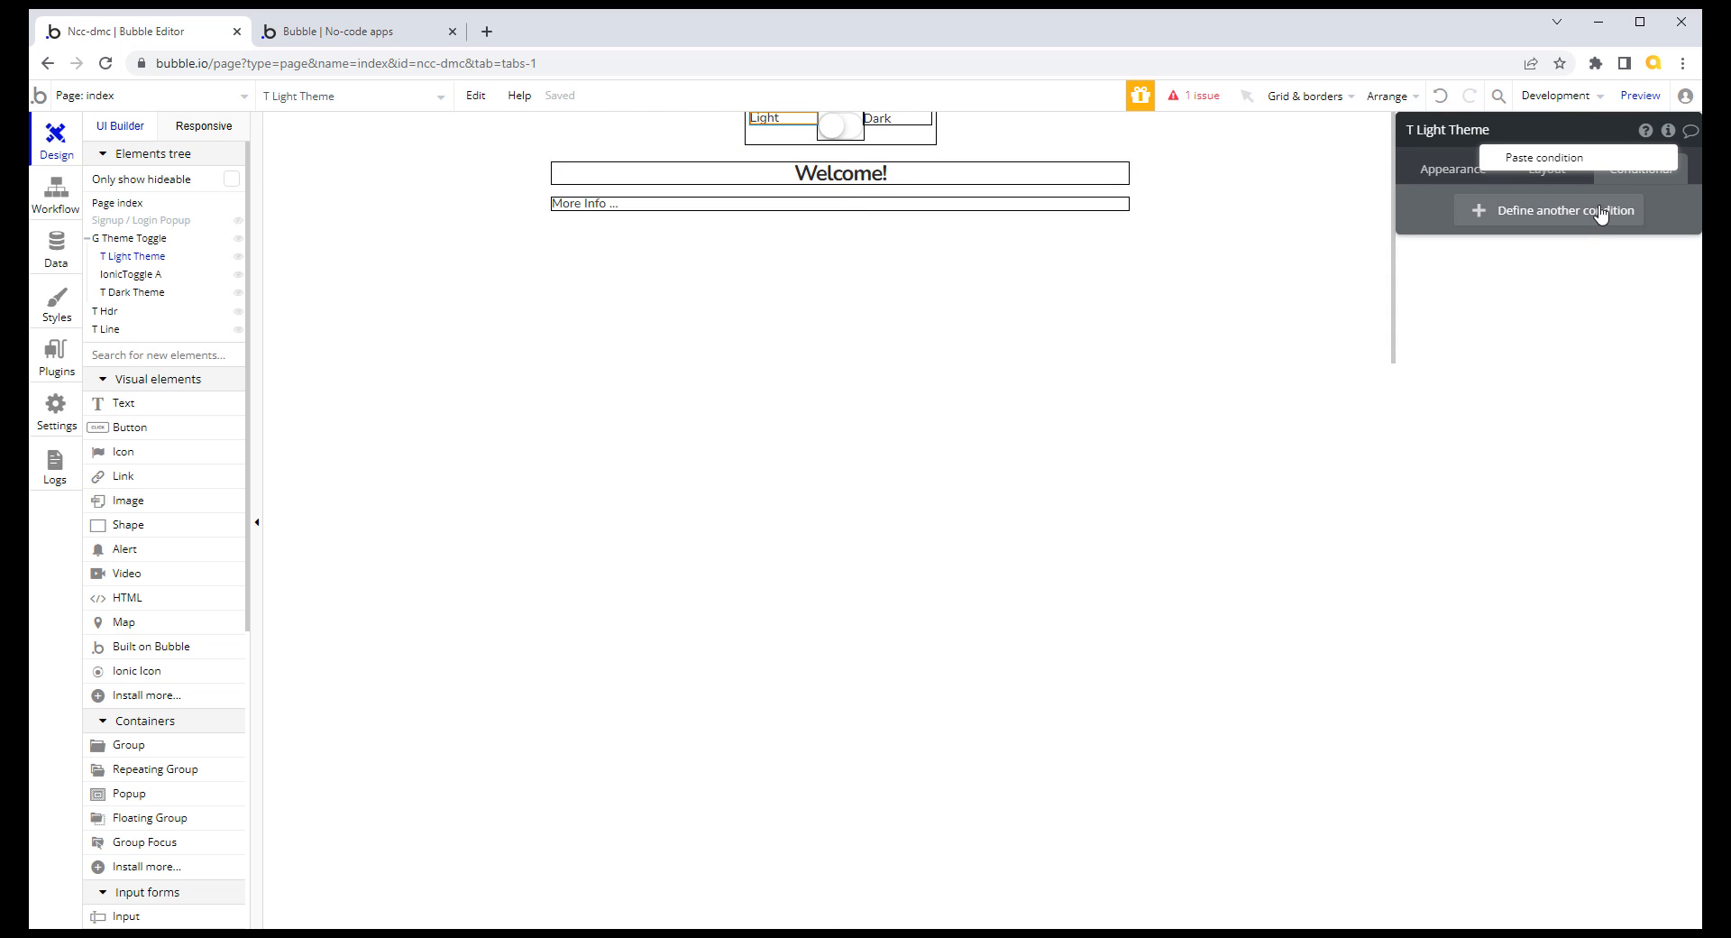
left_click(1549, 162)
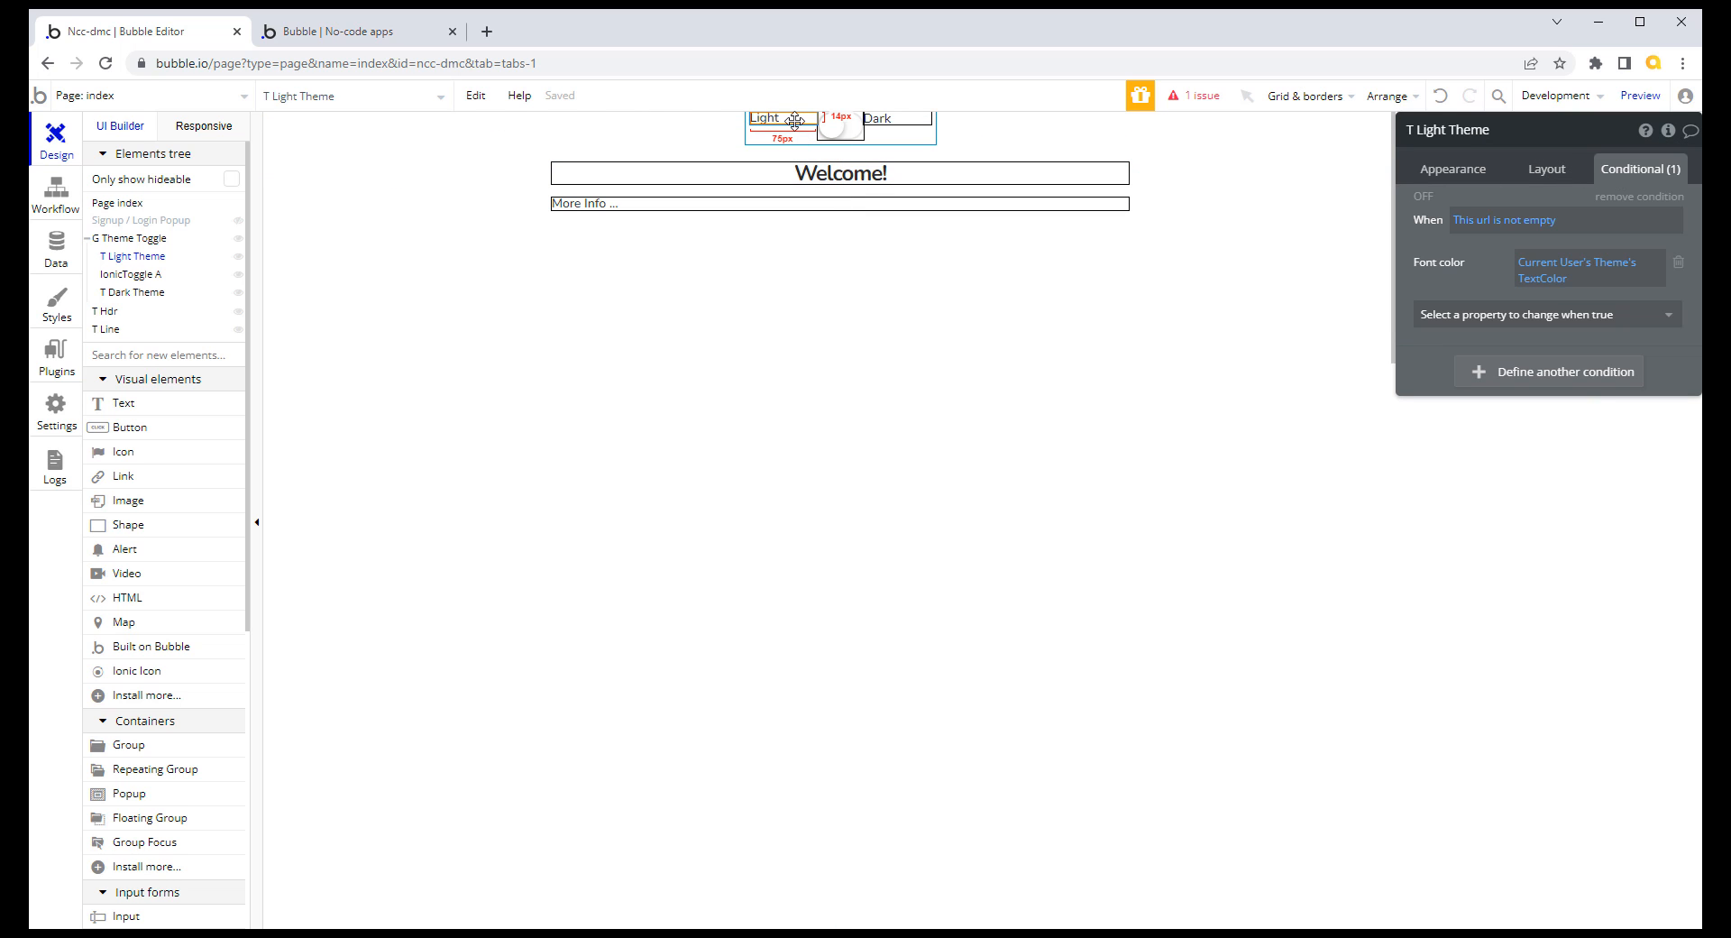
left_click(899, 129)
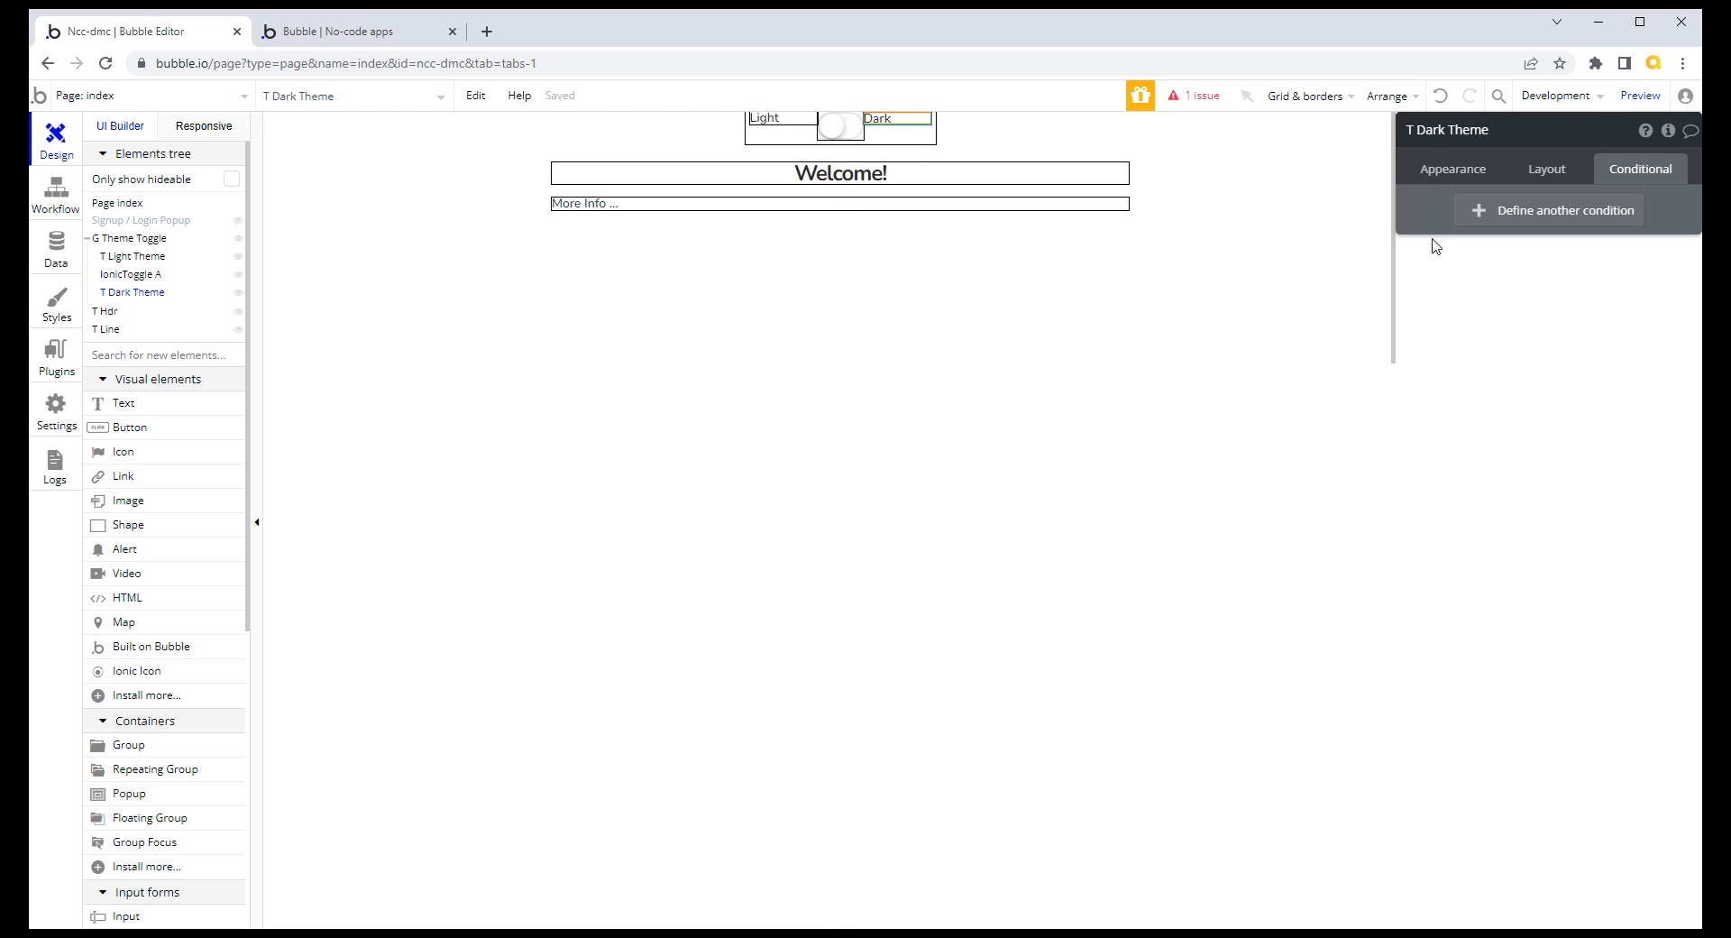
right_click(1443, 220)
left_click(1540, 172)
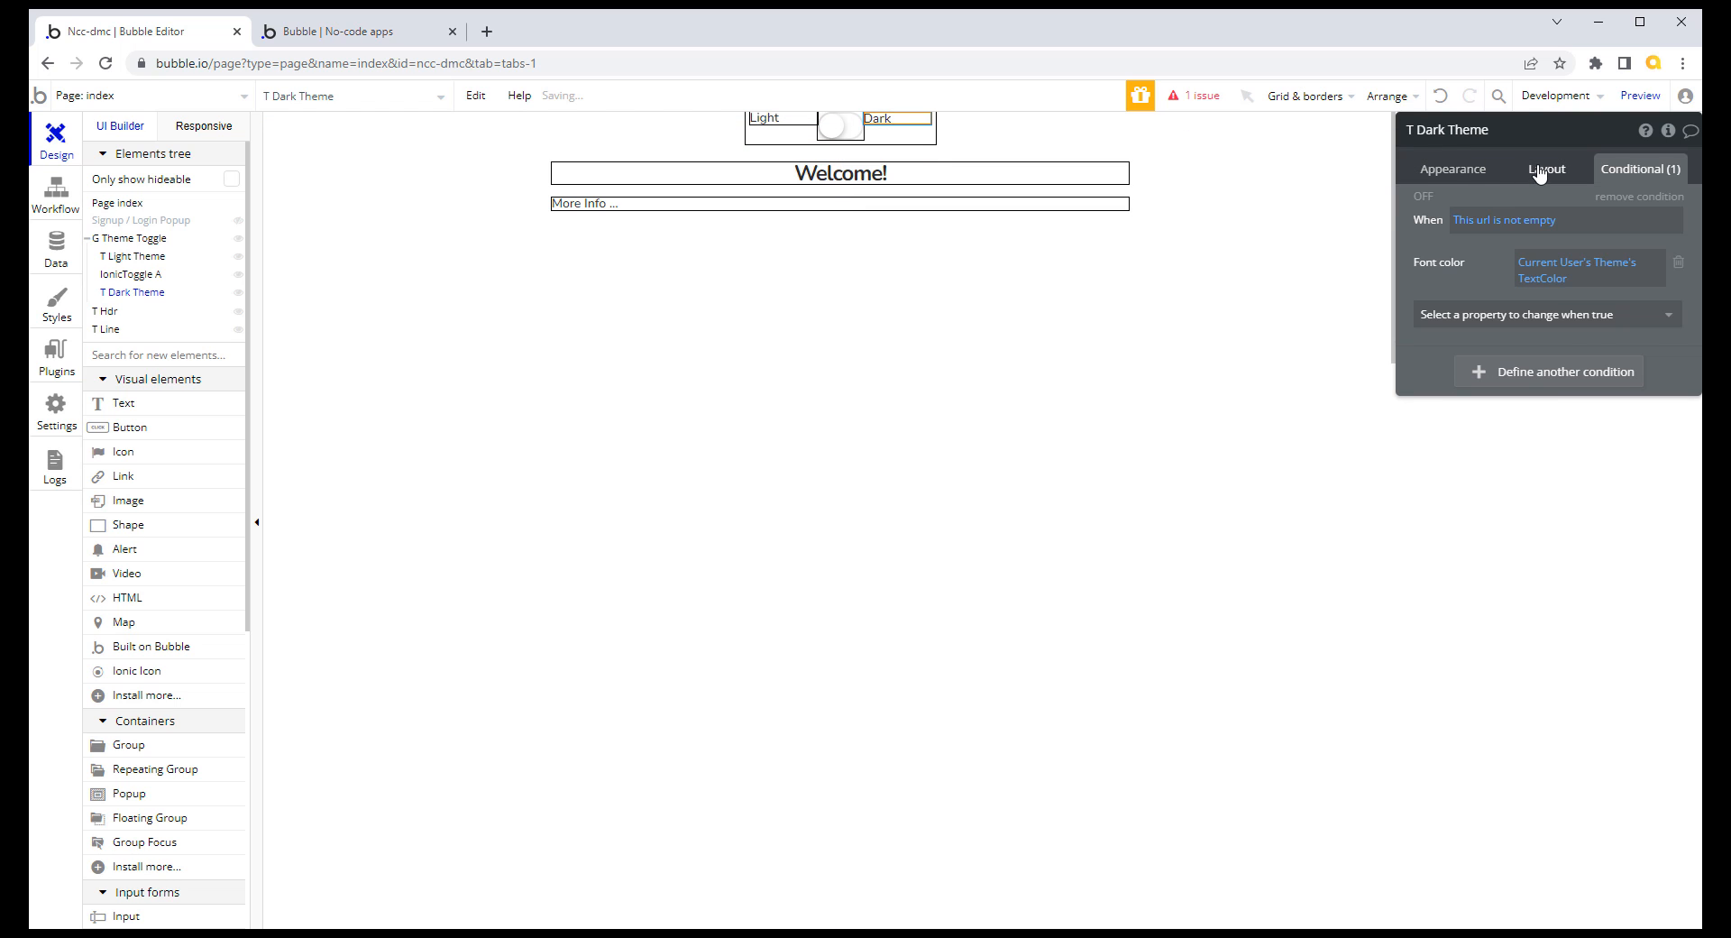
Step: Apply Std-Text-Left to T Dark Theme, detach the style to keep its formatting, and right-align the text
left_click(1443, 170)
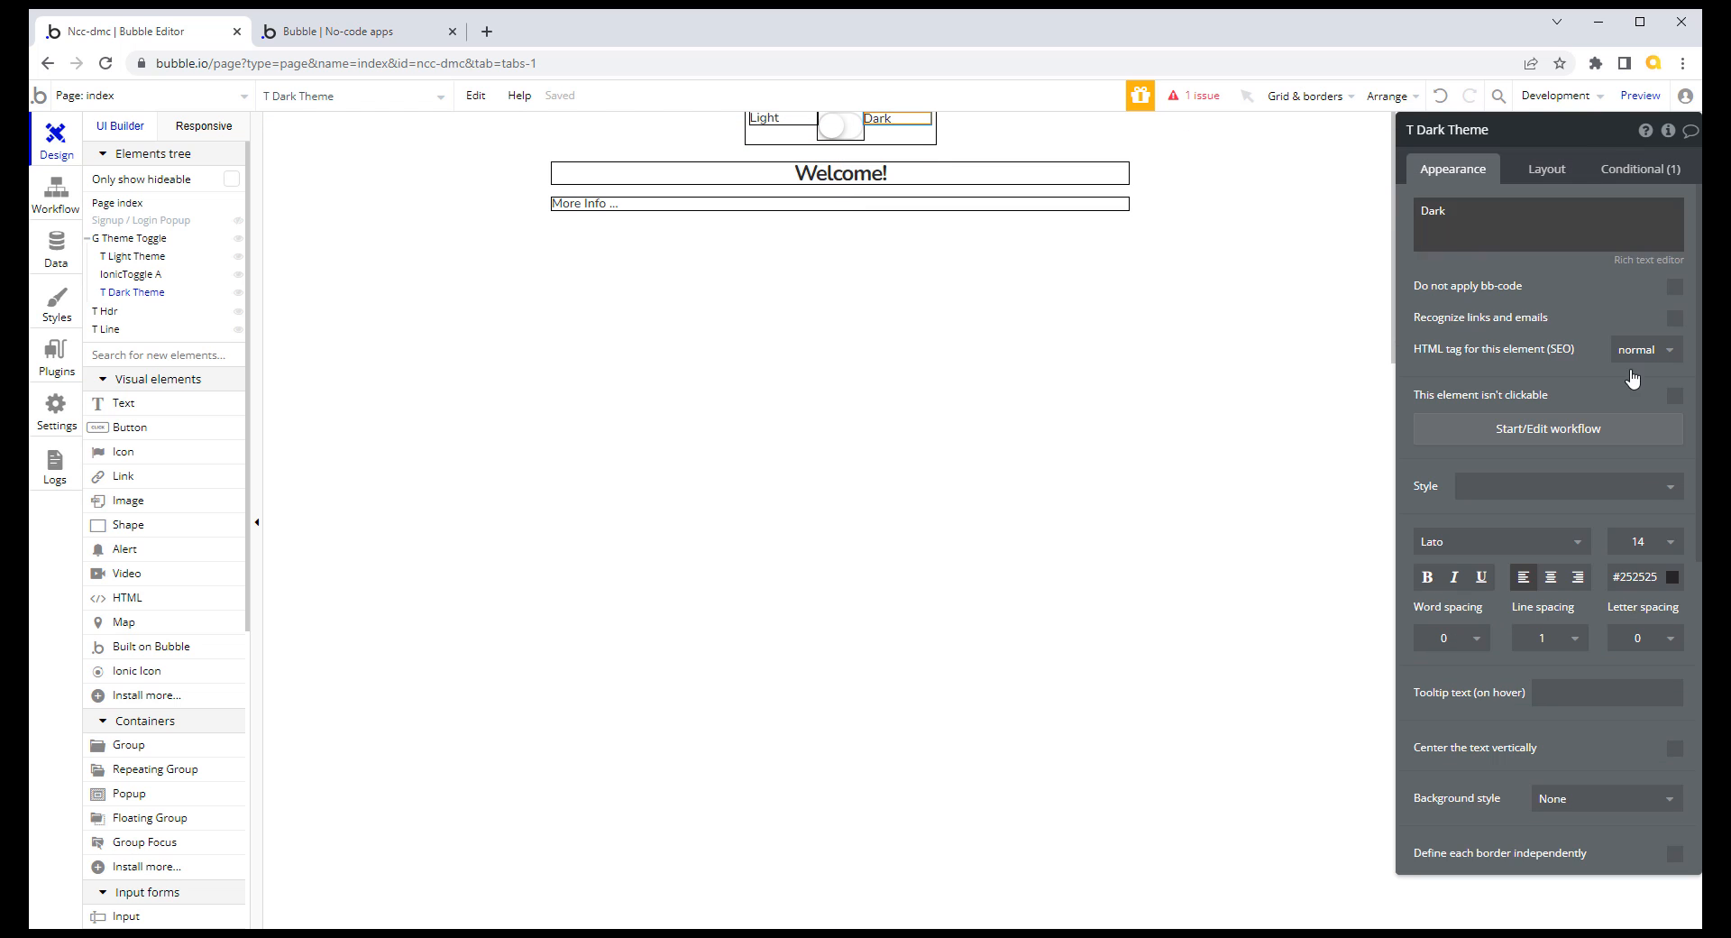
left_click(1671, 492)
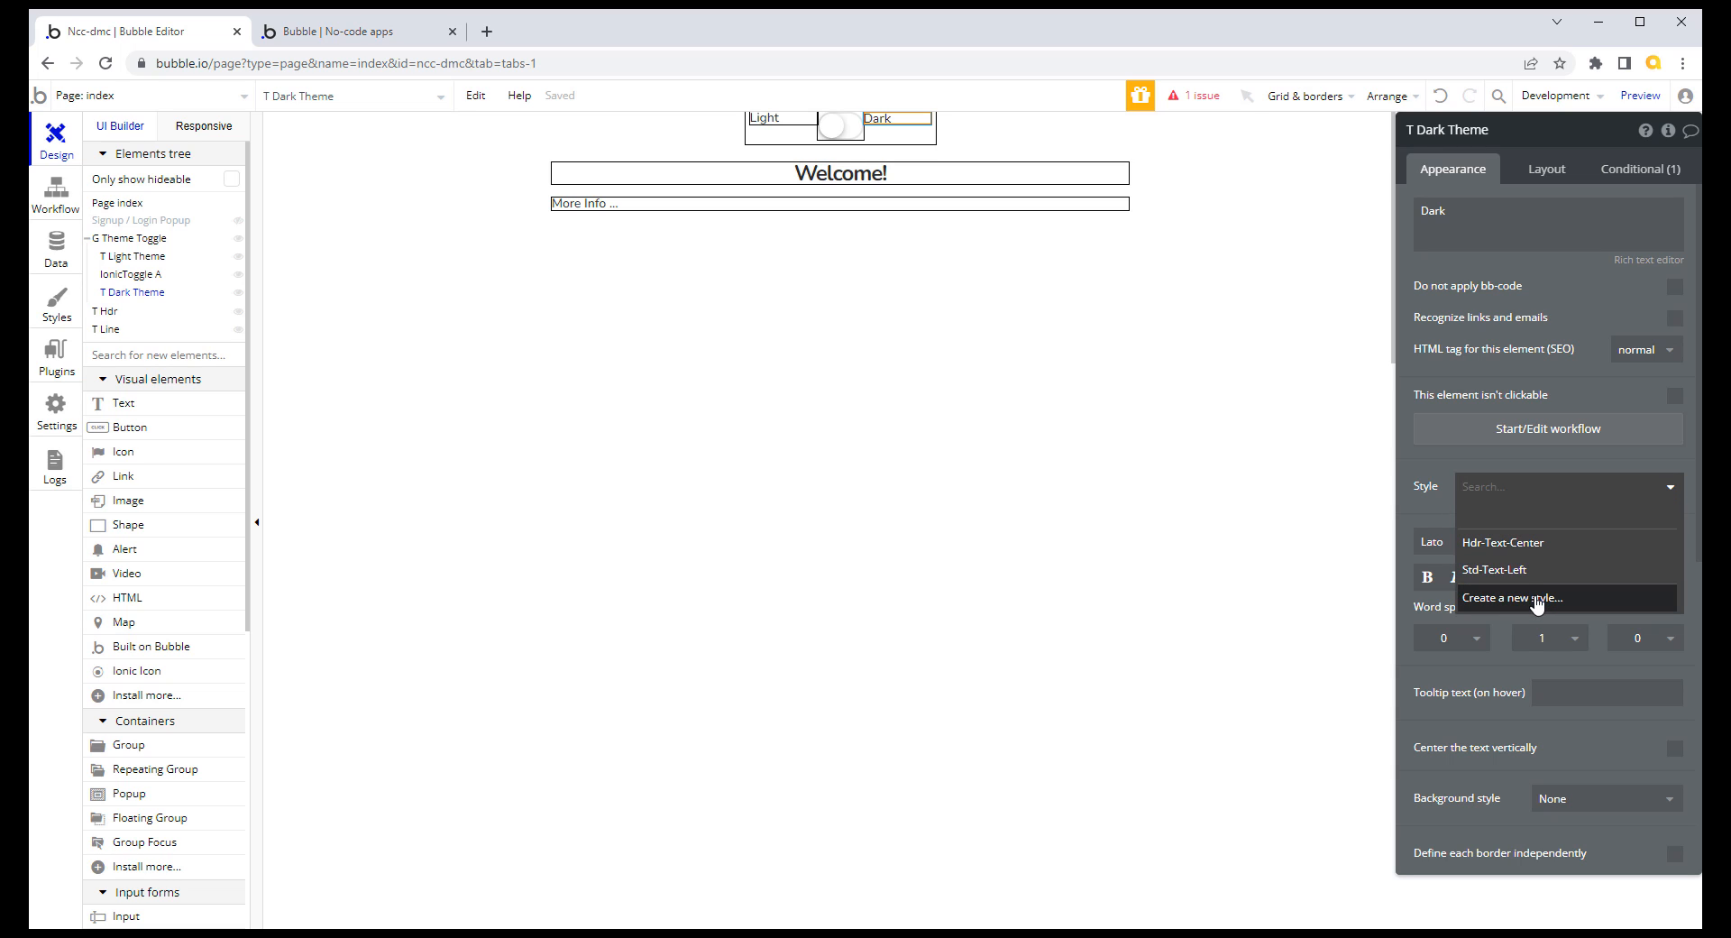
left_click(1510, 577)
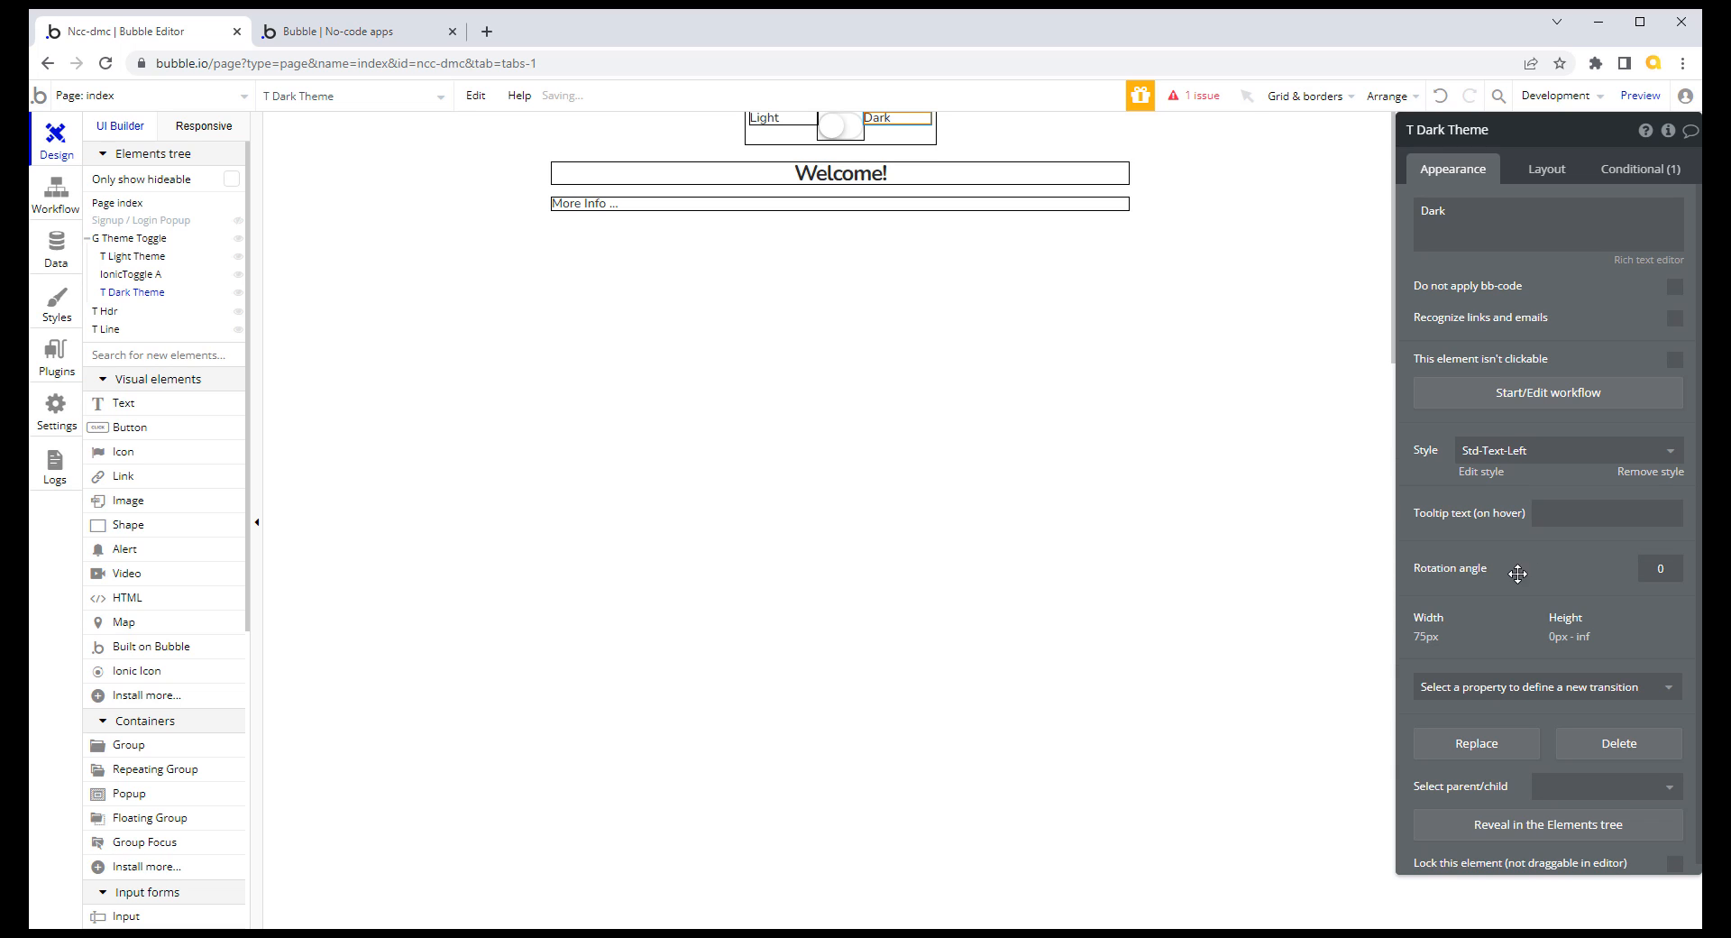
left_click(1658, 478)
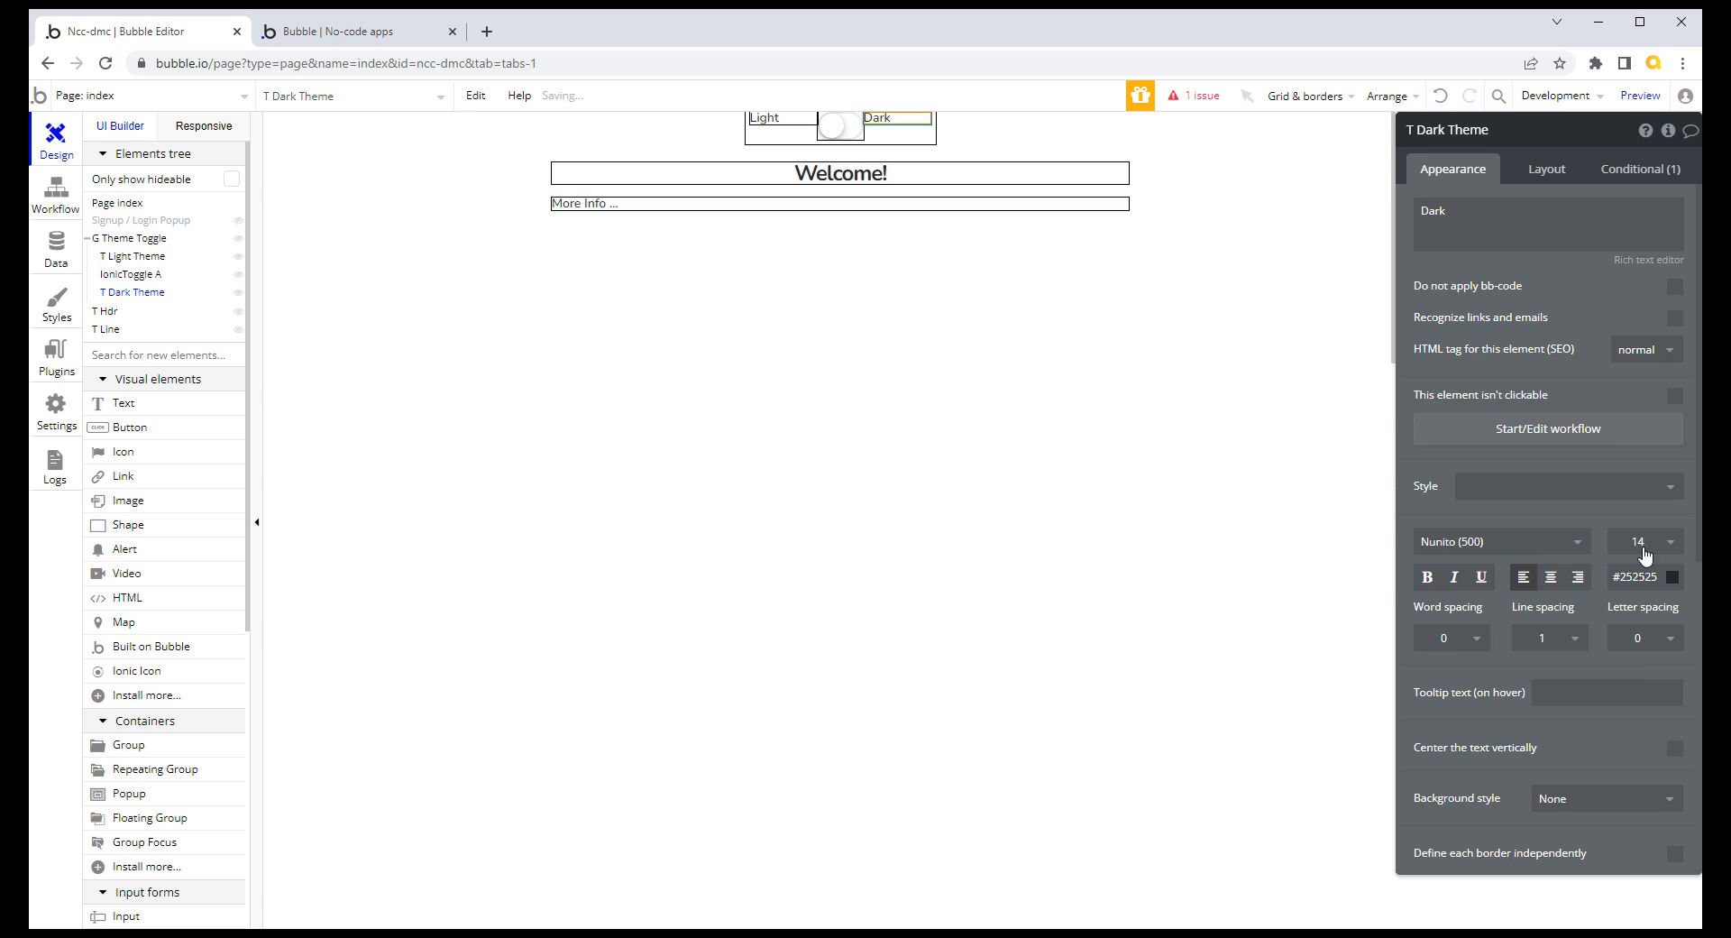
left_click(1577, 578)
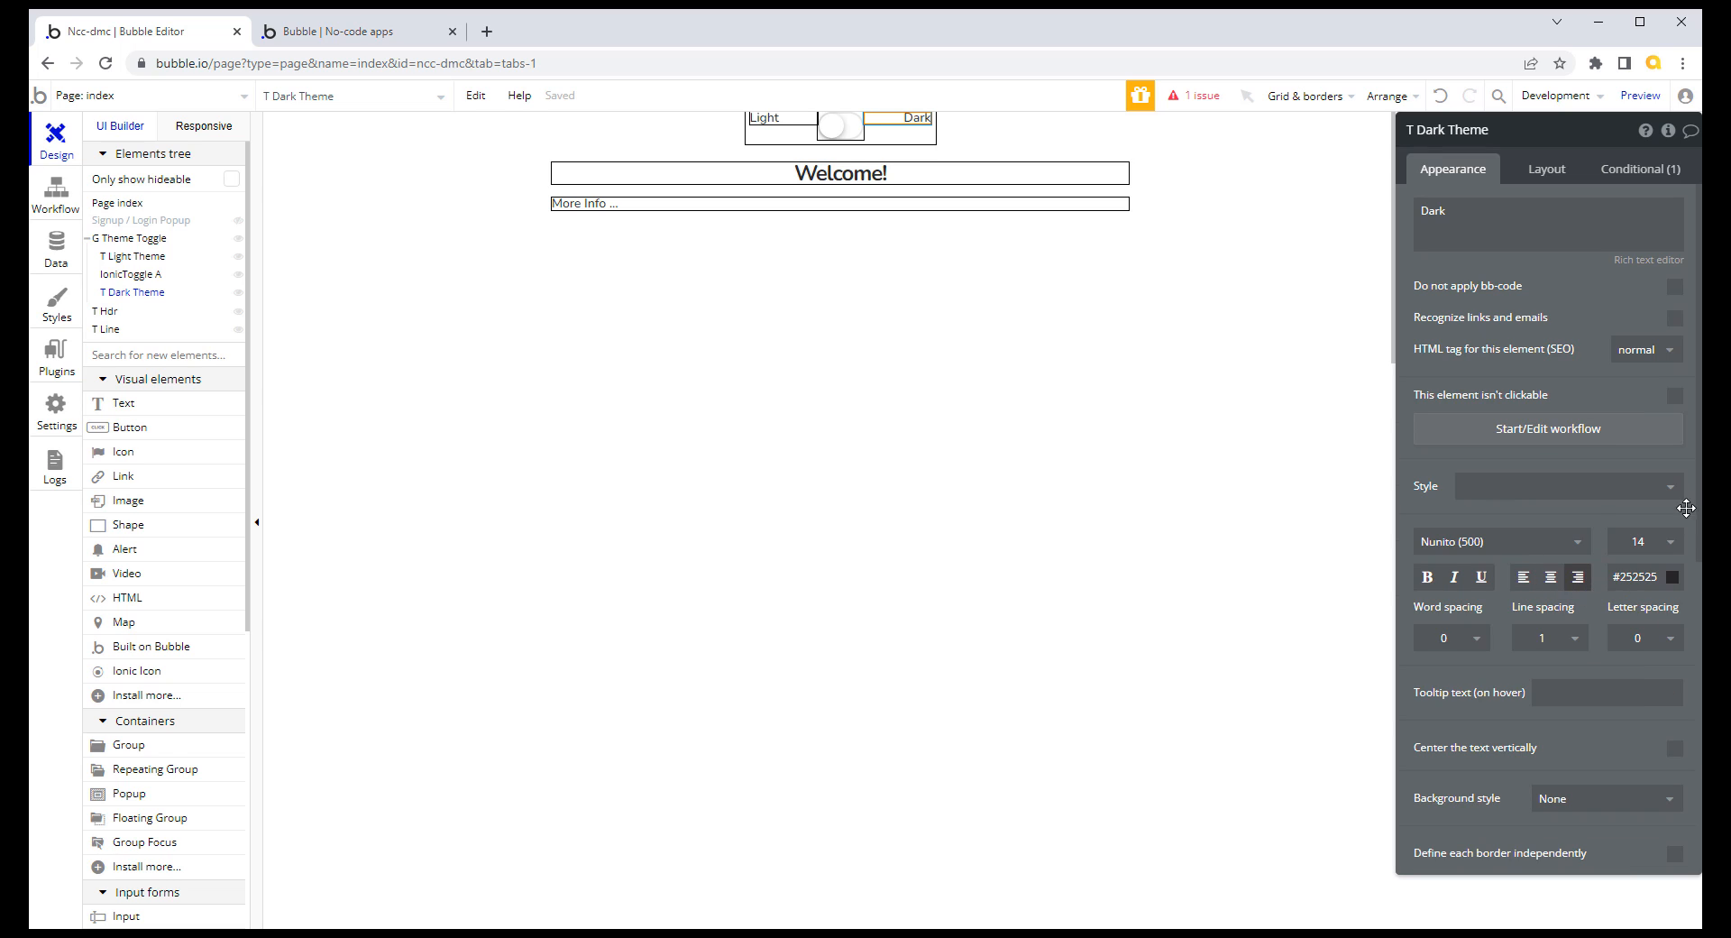
Step: Create a new text style named Std-Text-Right based on T Dark Theme, and compare both labels' styles
left_click(1668, 486)
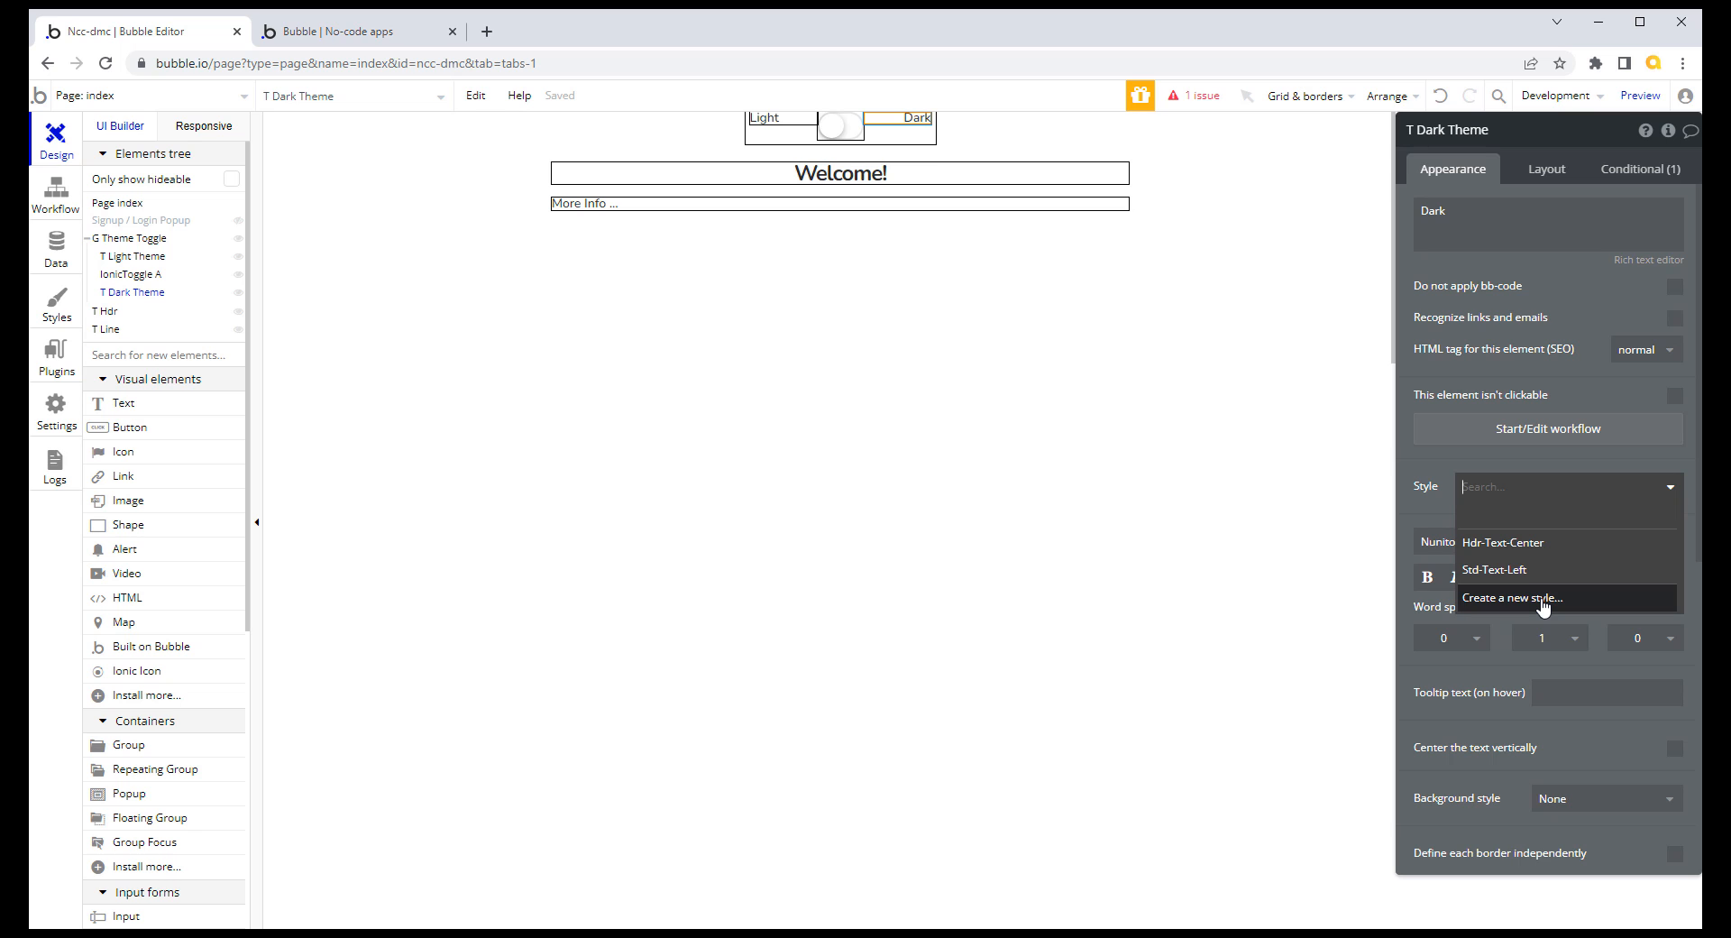
left_click(1548, 598)
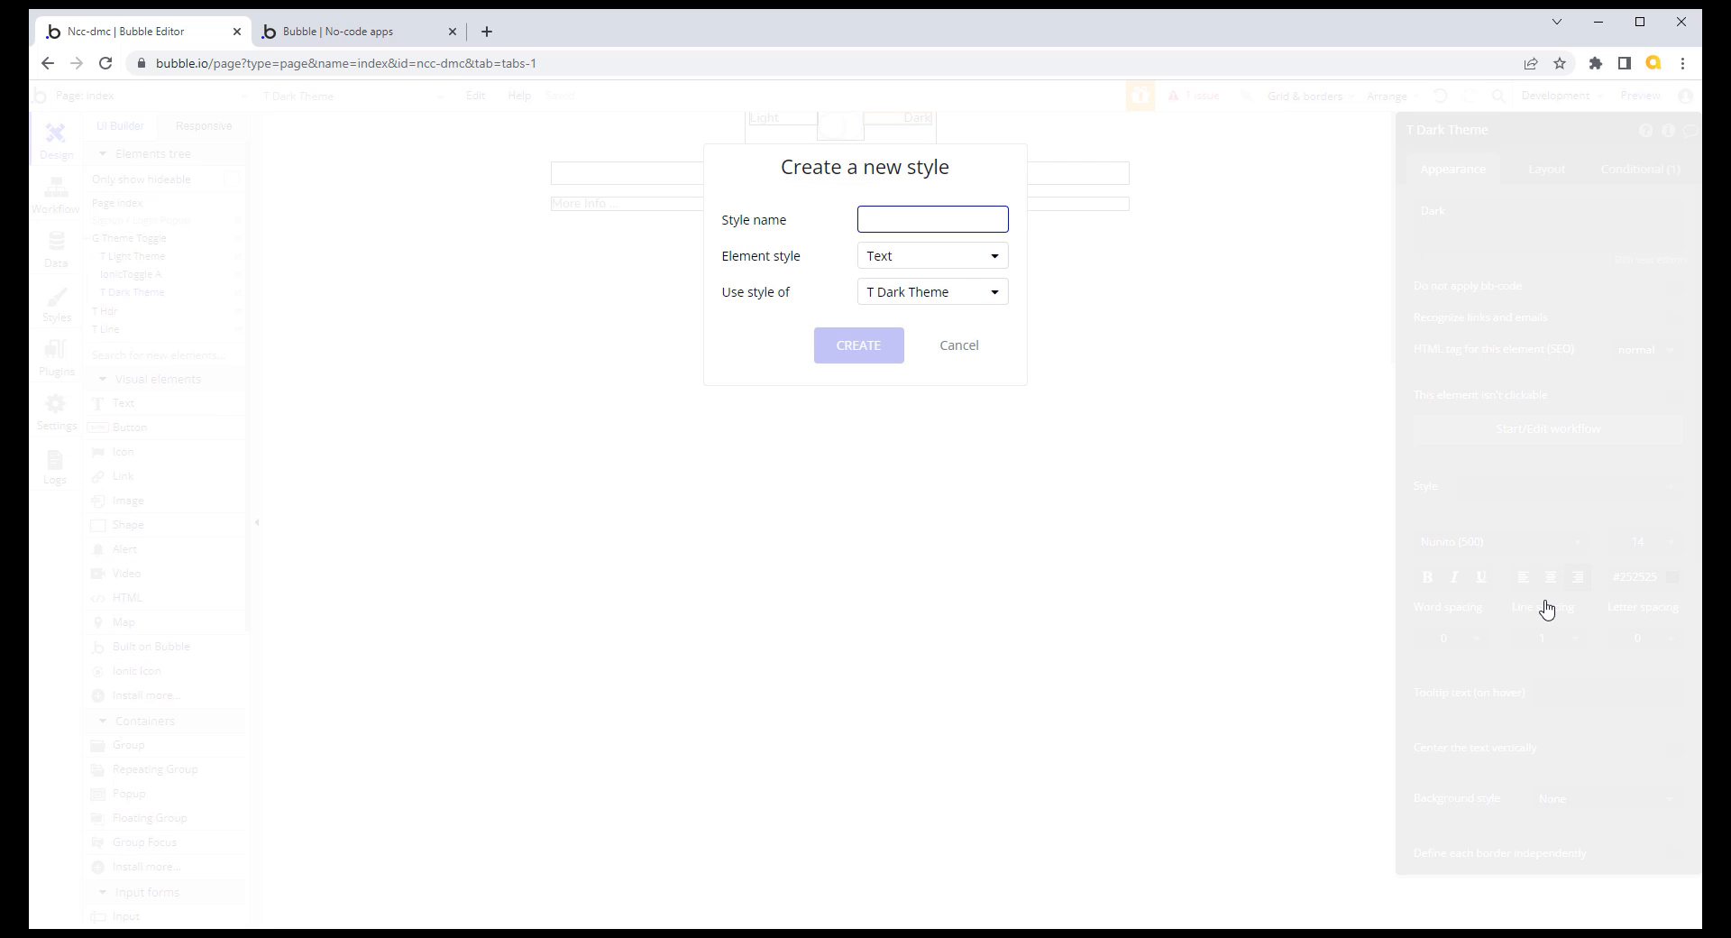
type("Std-Text-Right")
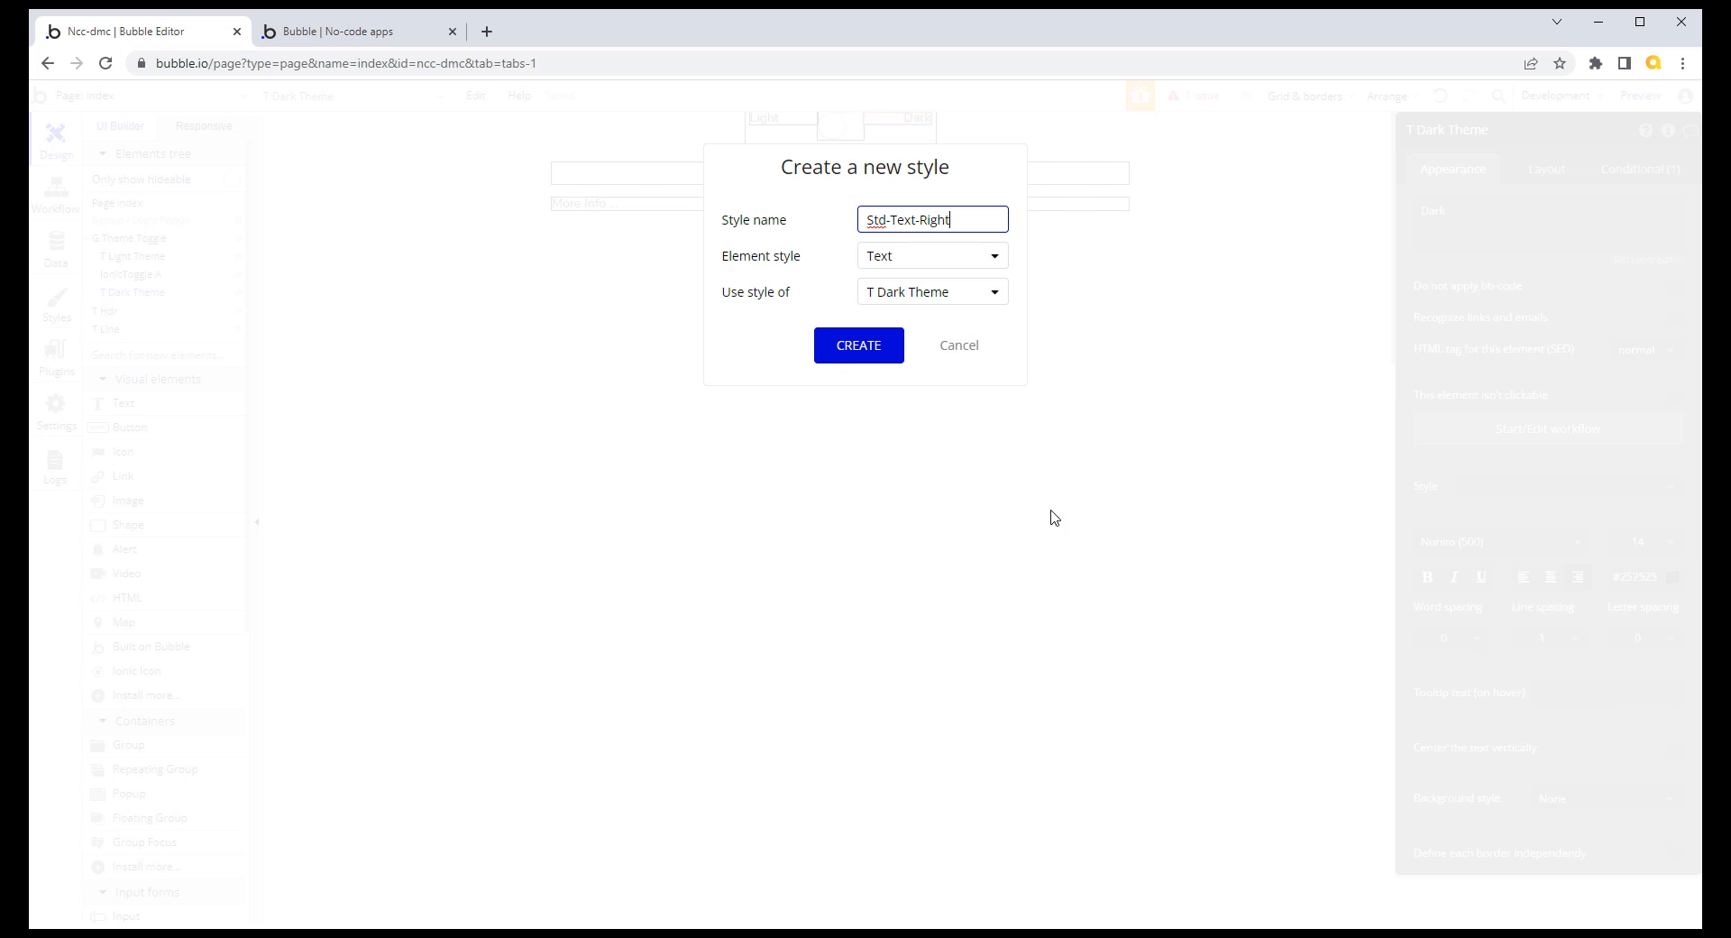
left_click(834, 349)
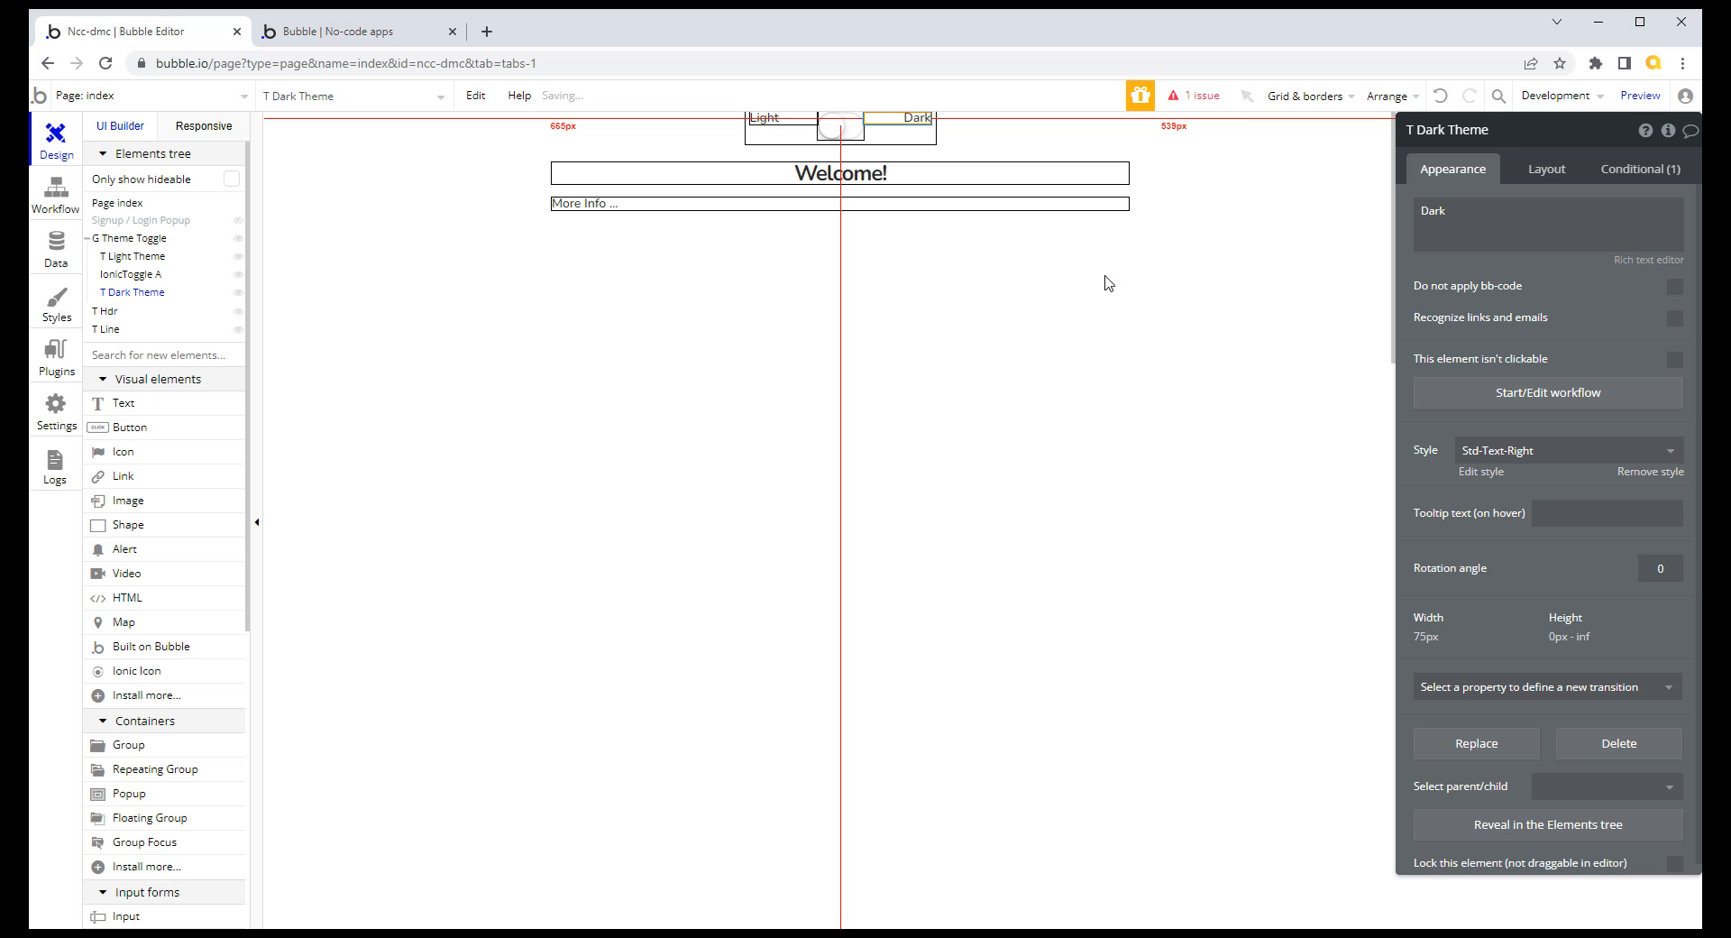
left_click(778, 118)
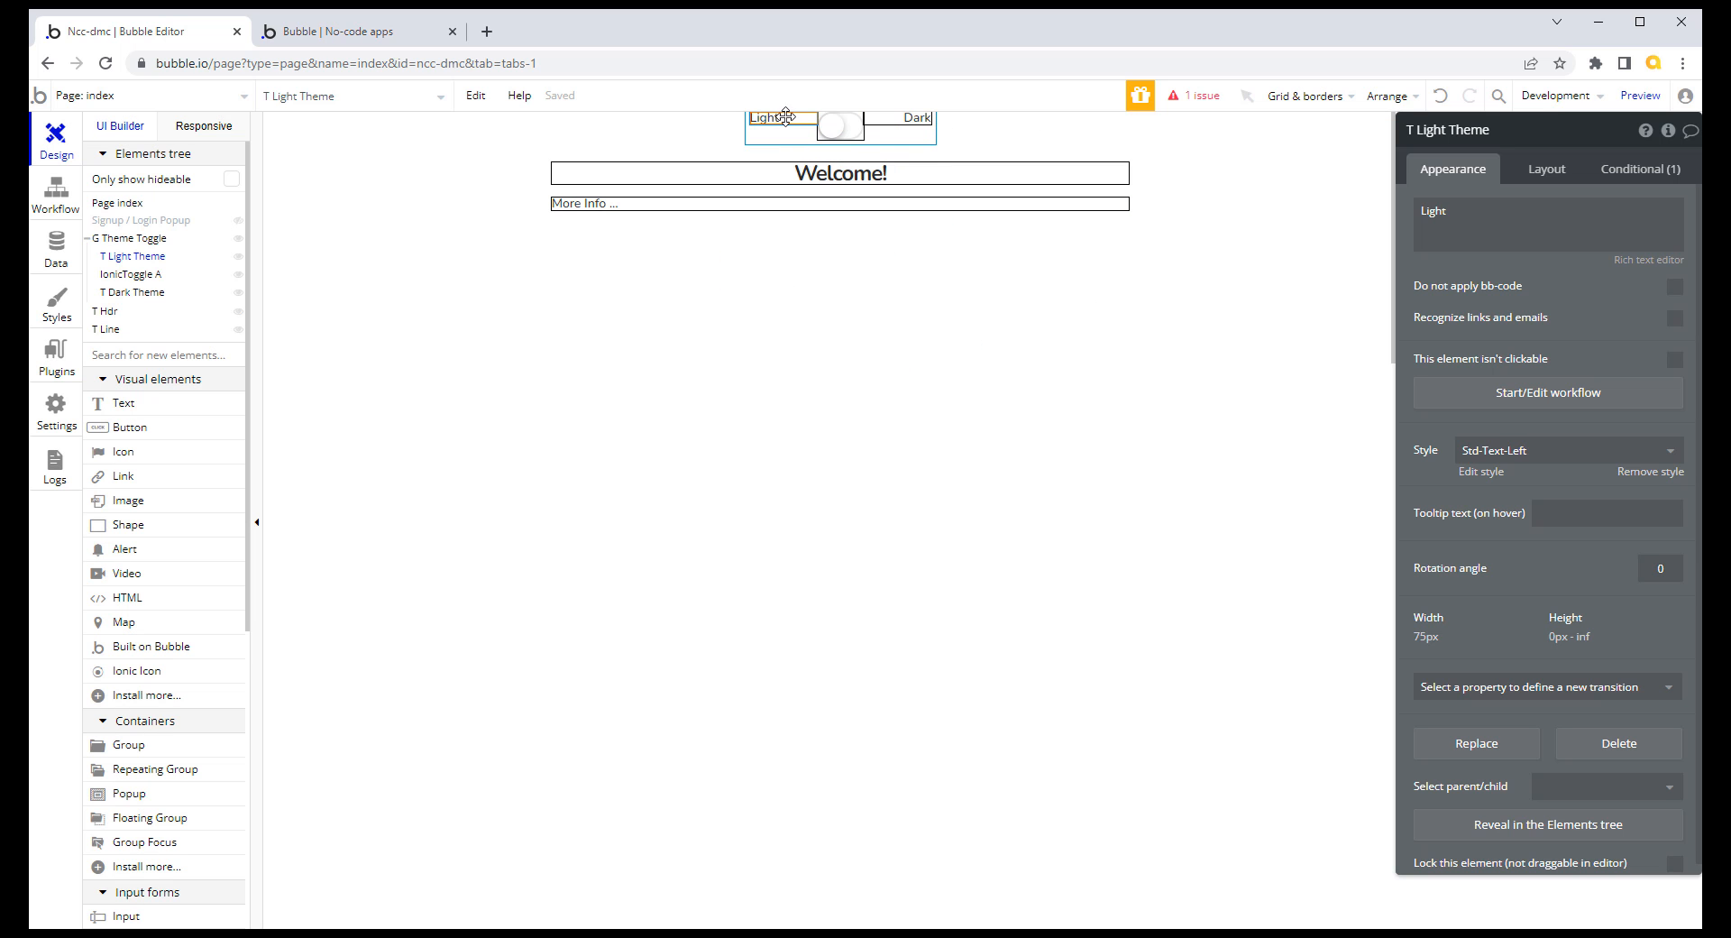
left_click(912, 119)
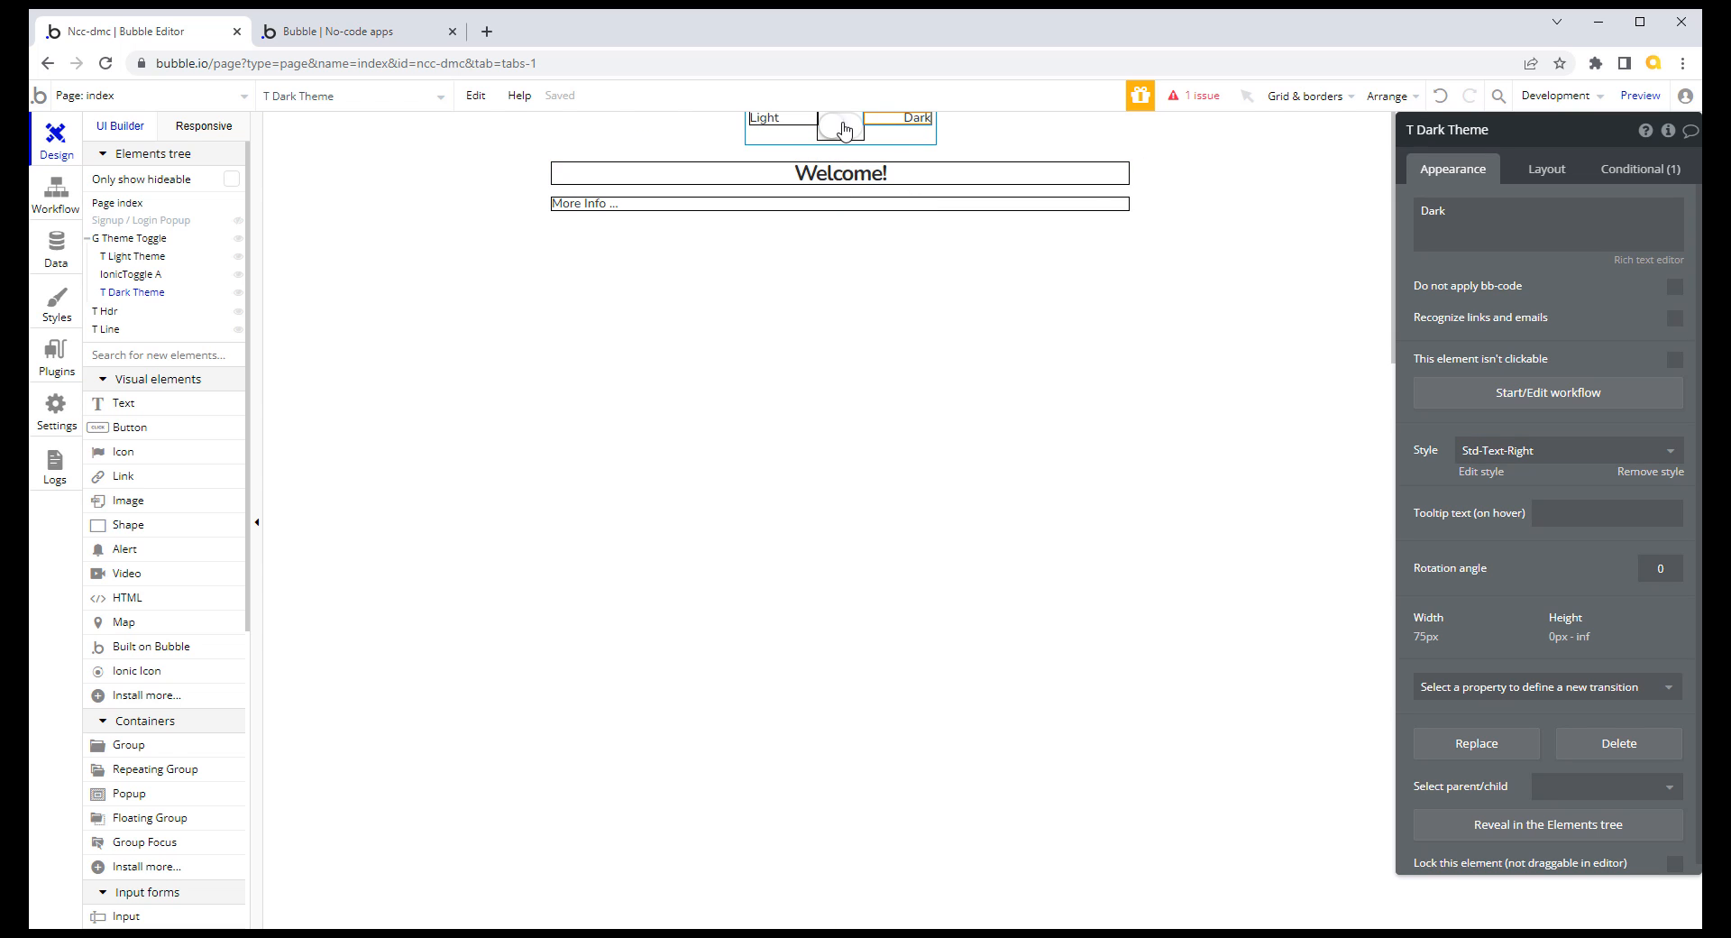
Step: Set the top margin of the G Theme Toggle group to 20 px
left_click(782, 128)
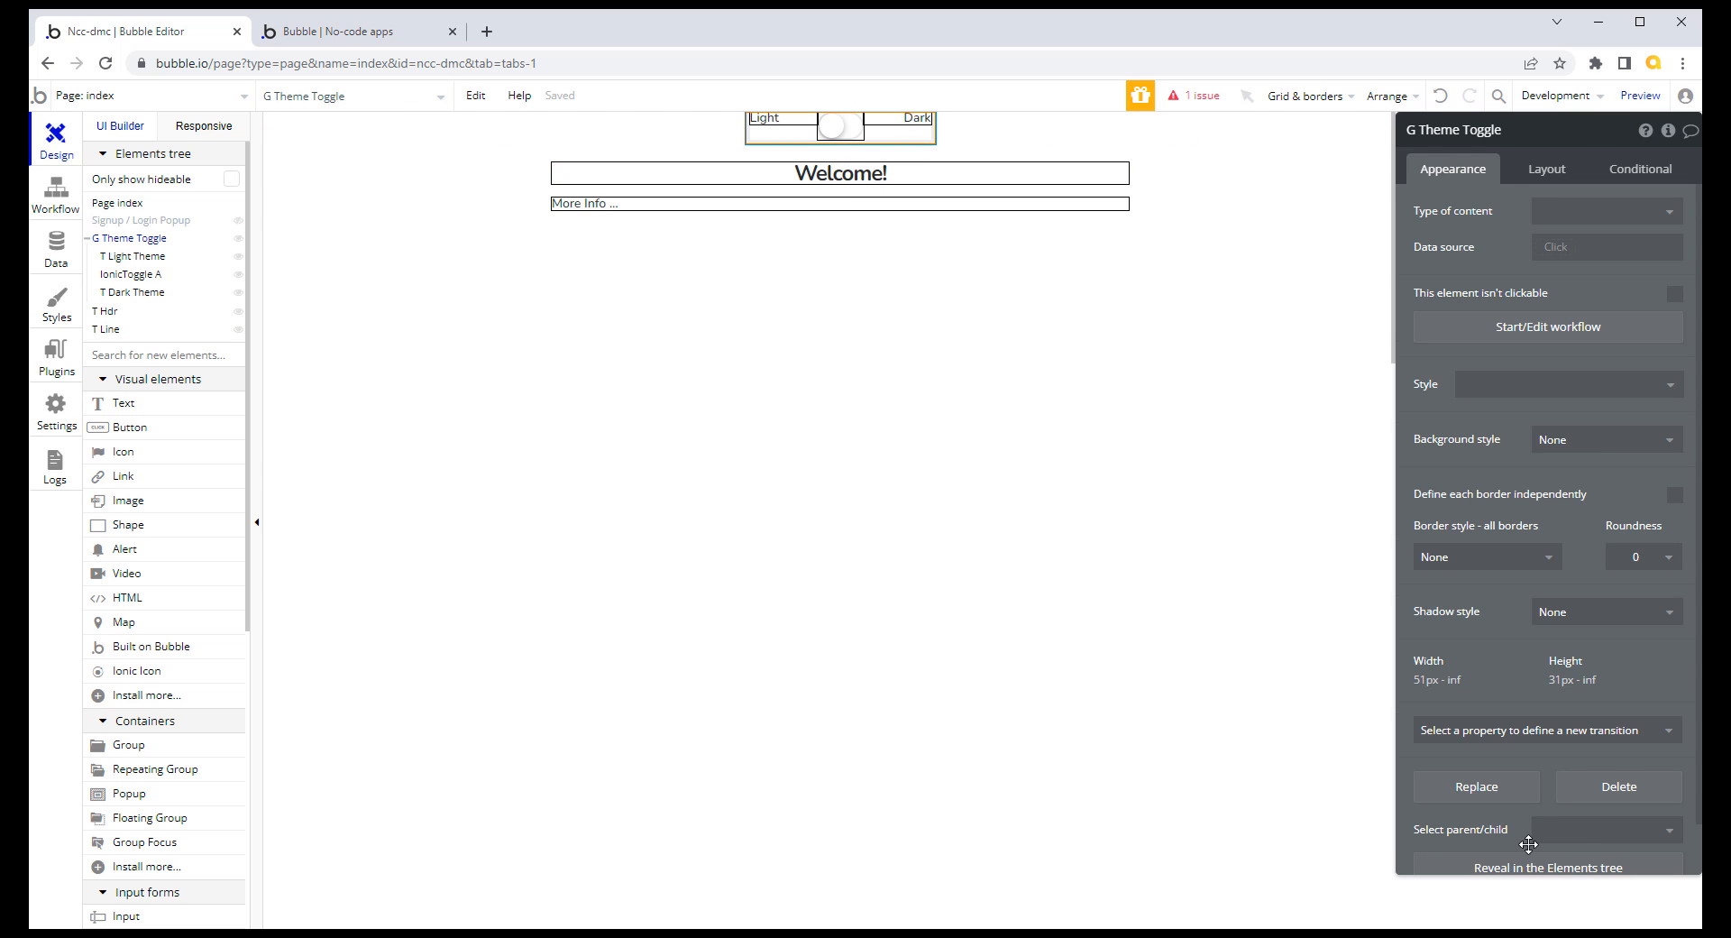
scroll(1693, 566, "down", 1)
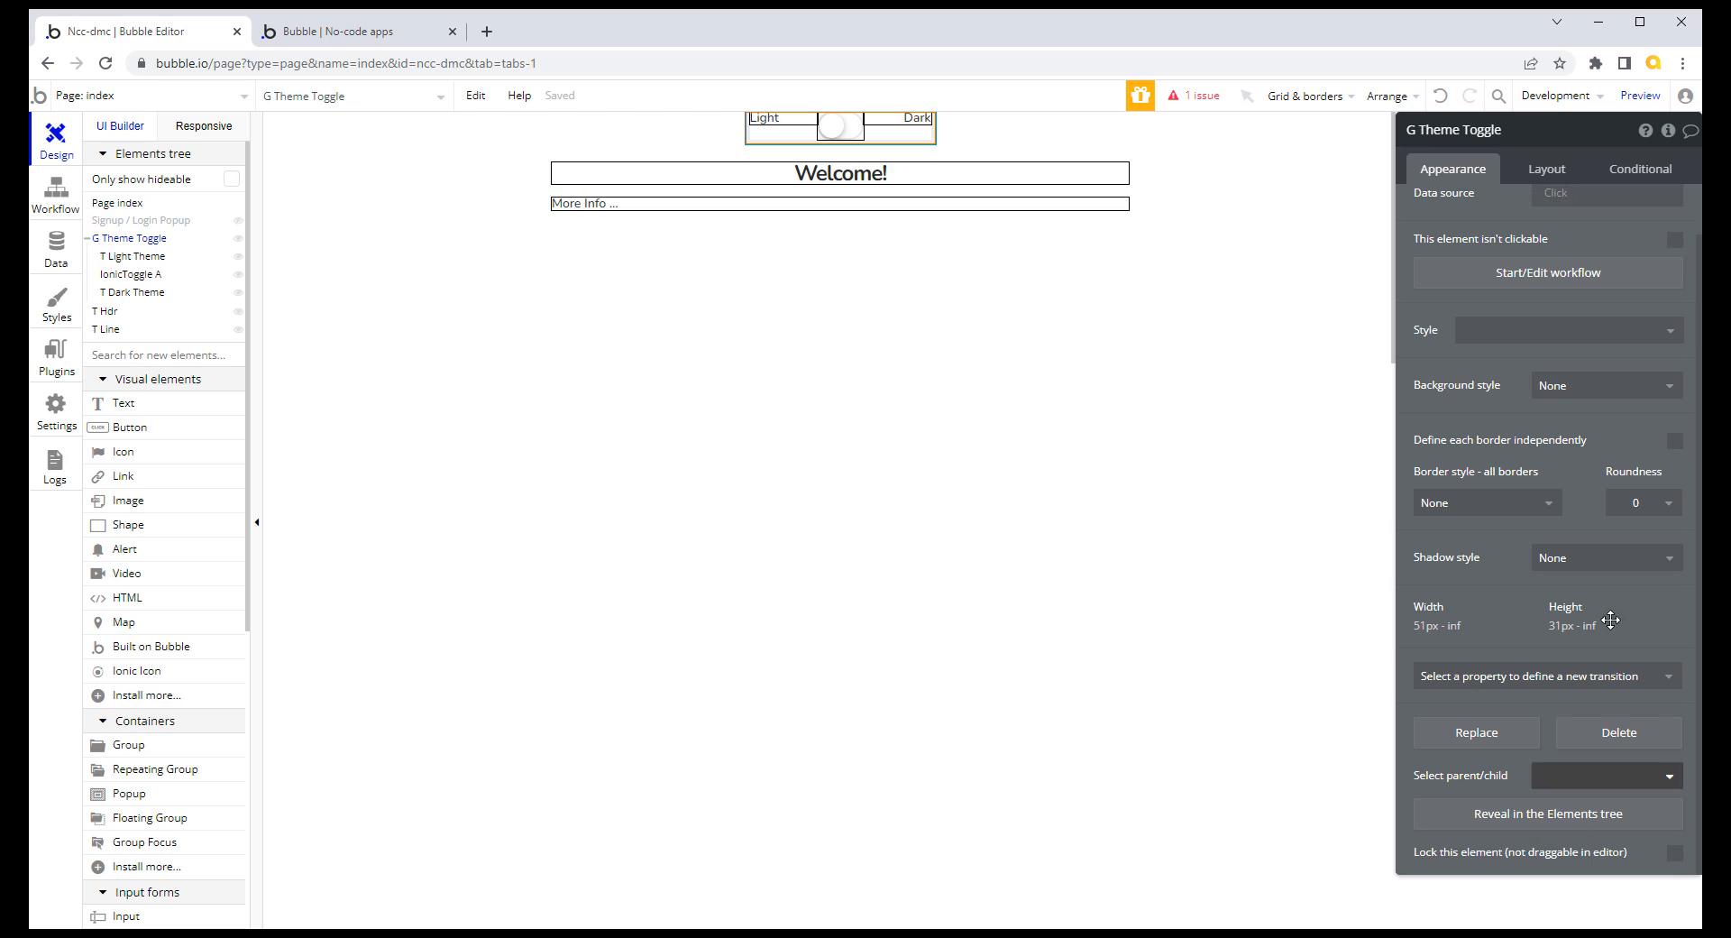
left_click(1550, 171)
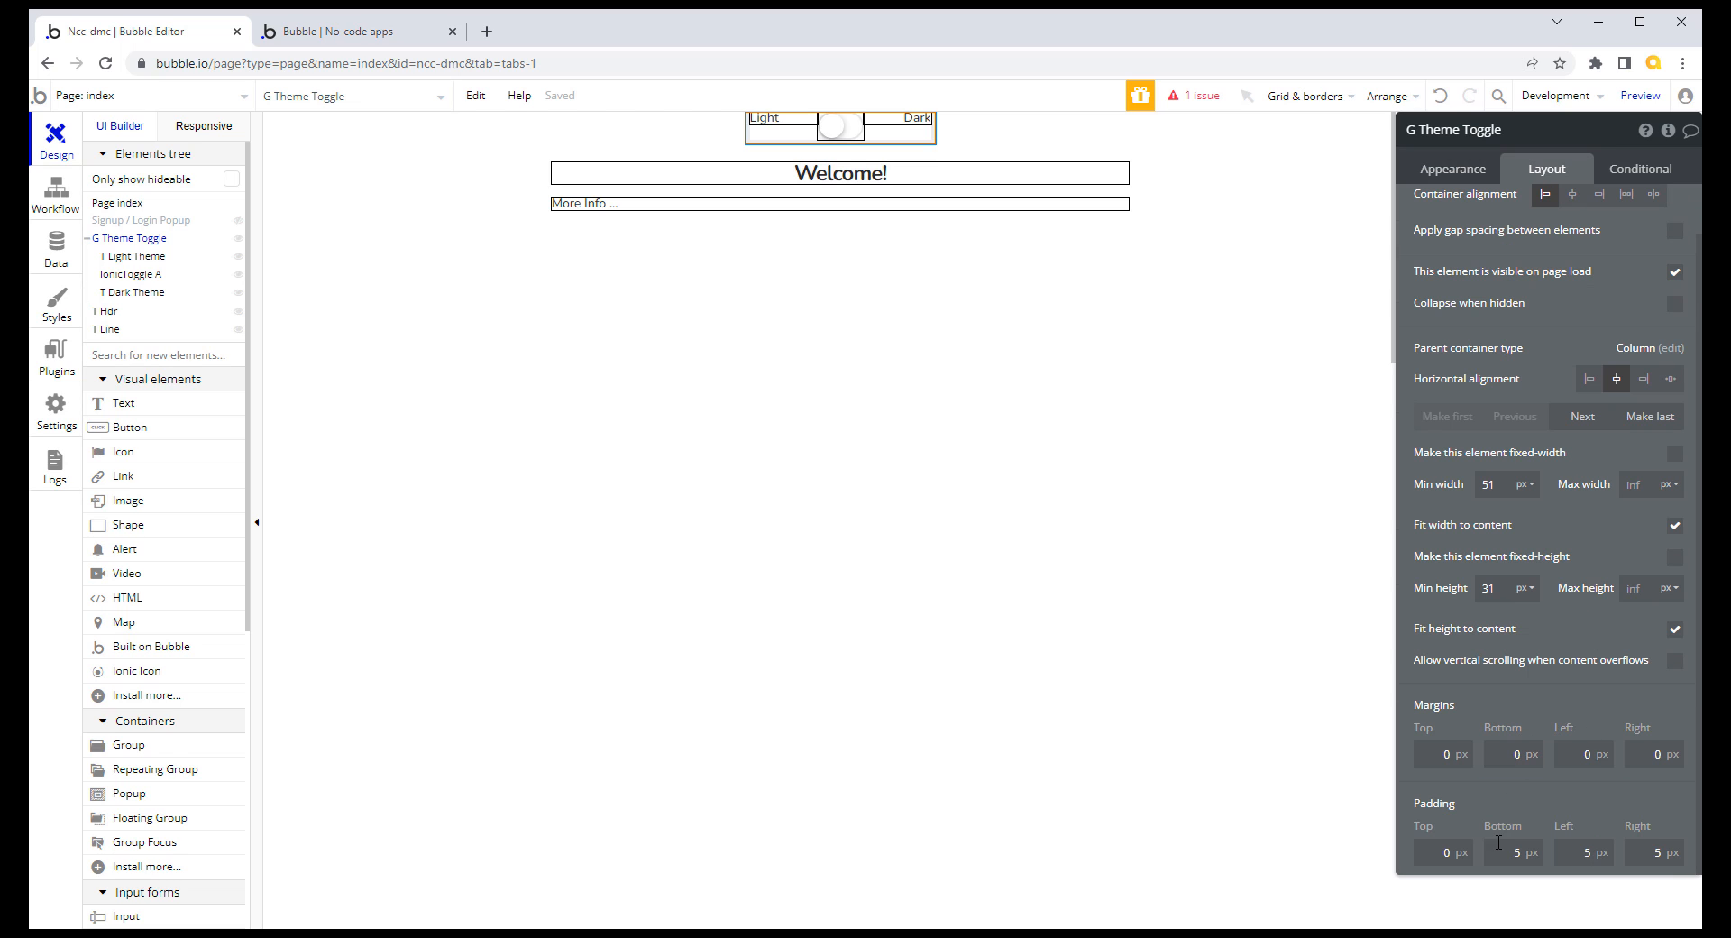
double_click(1447, 755)
type("20")
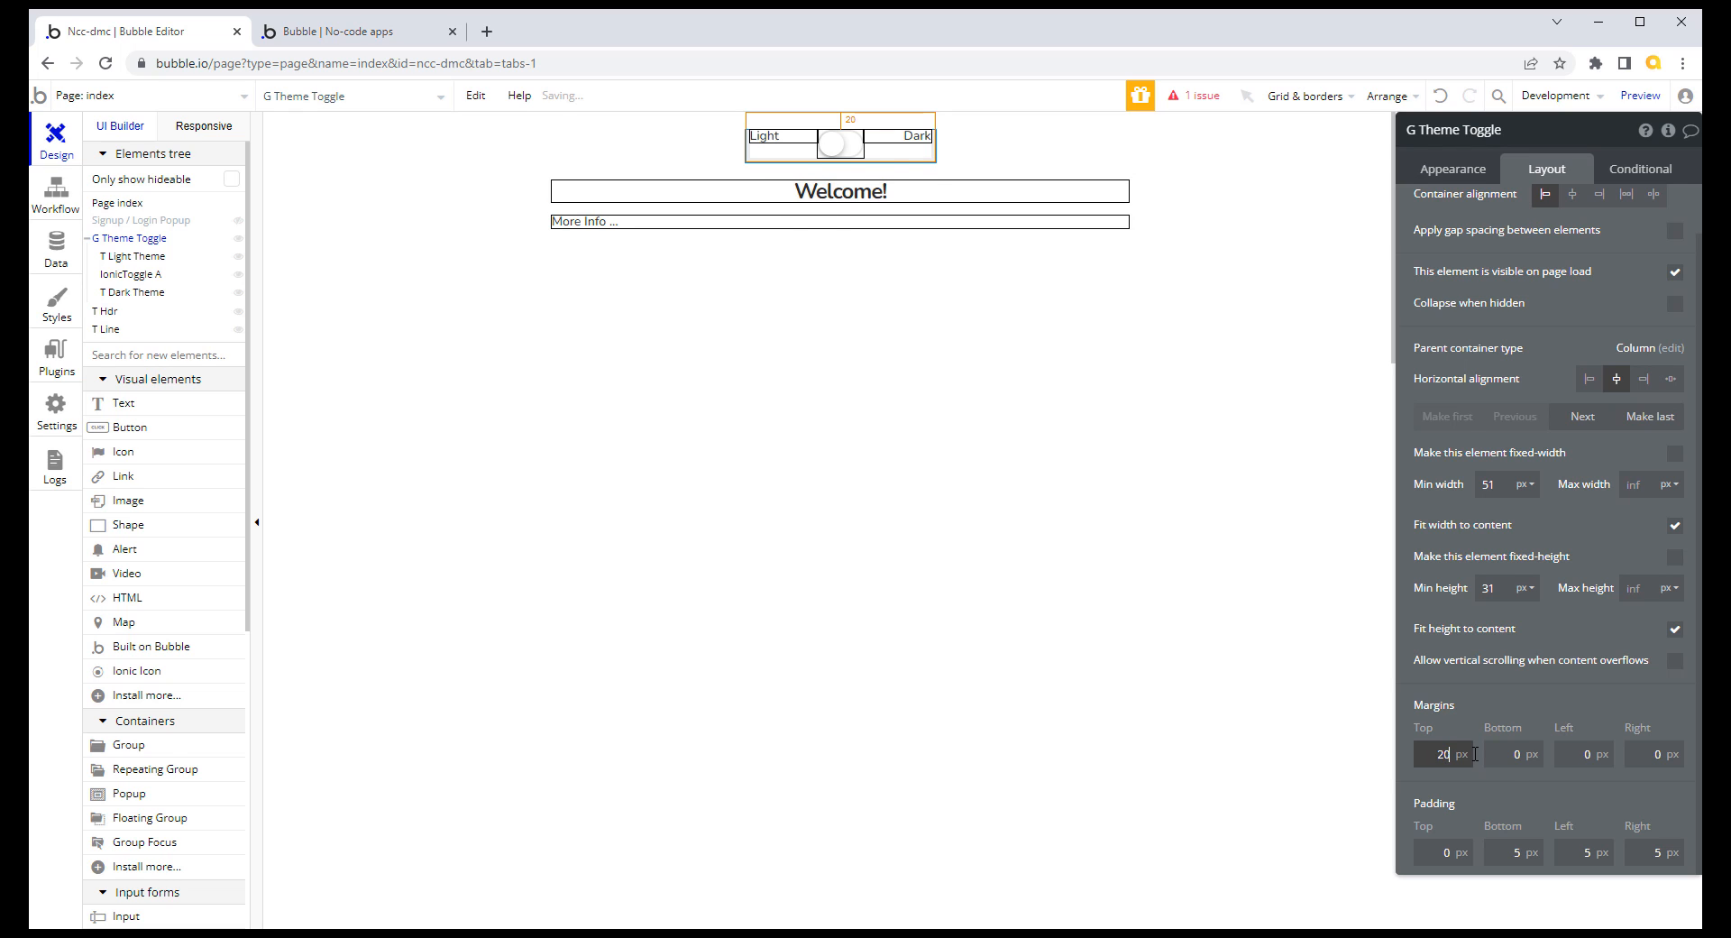
left_click(1184, 423)
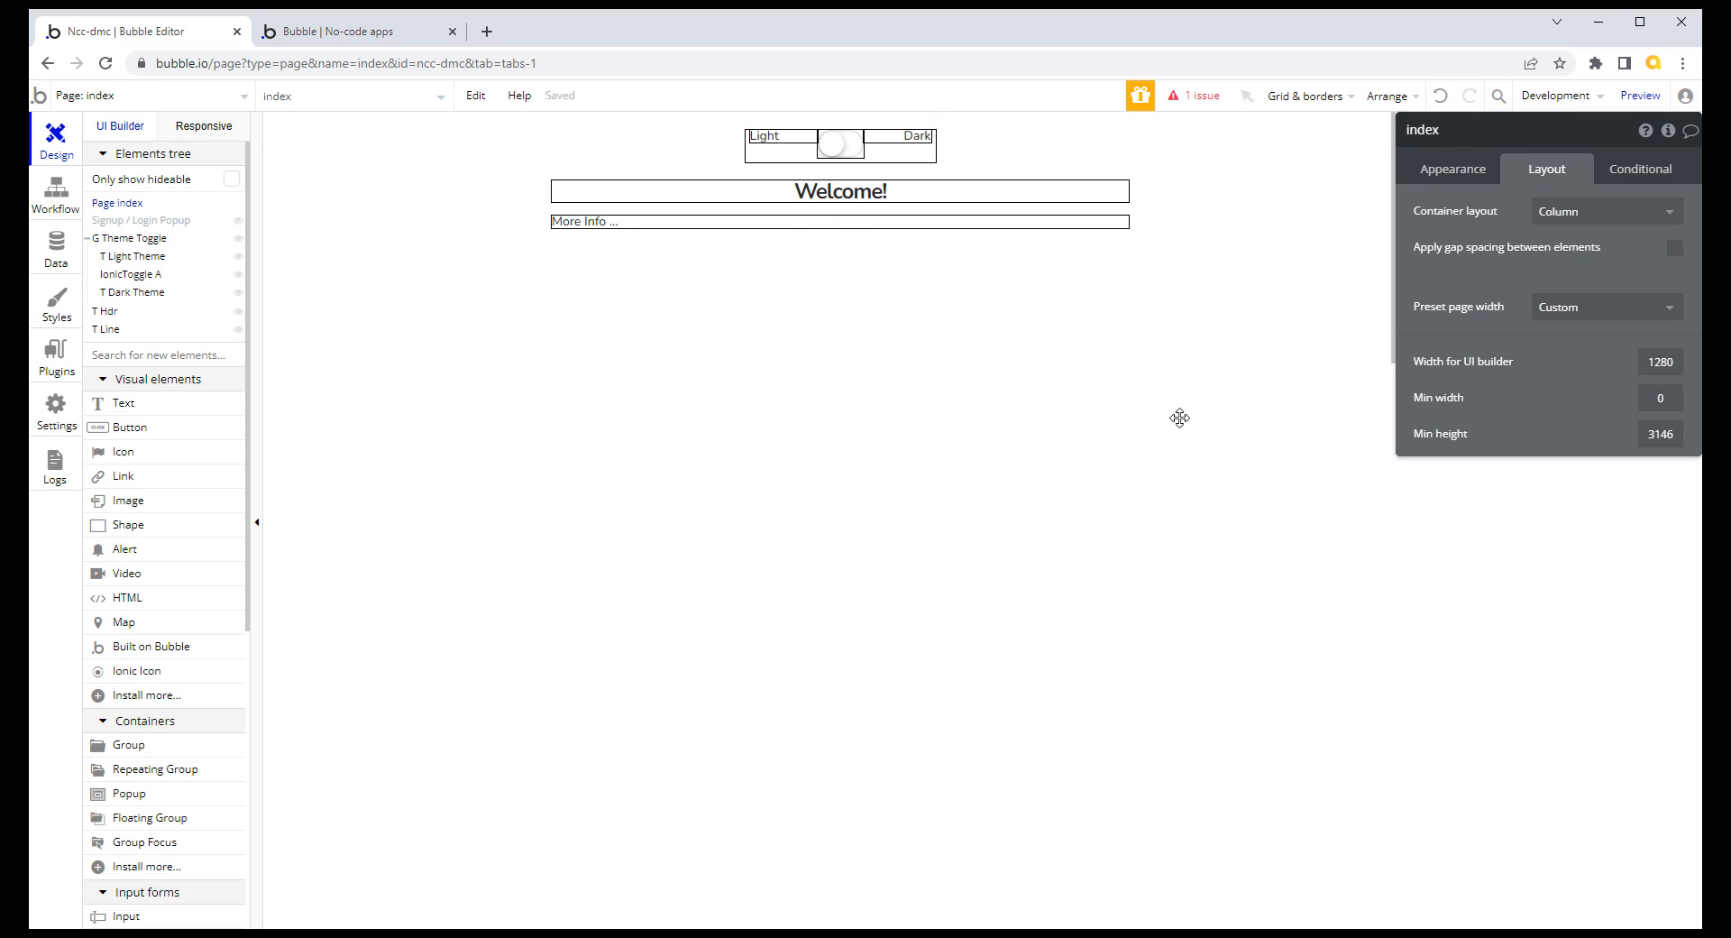
Step: Rename the Ionic toggle between the two labels as IT Select Theme
left_click(847, 151)
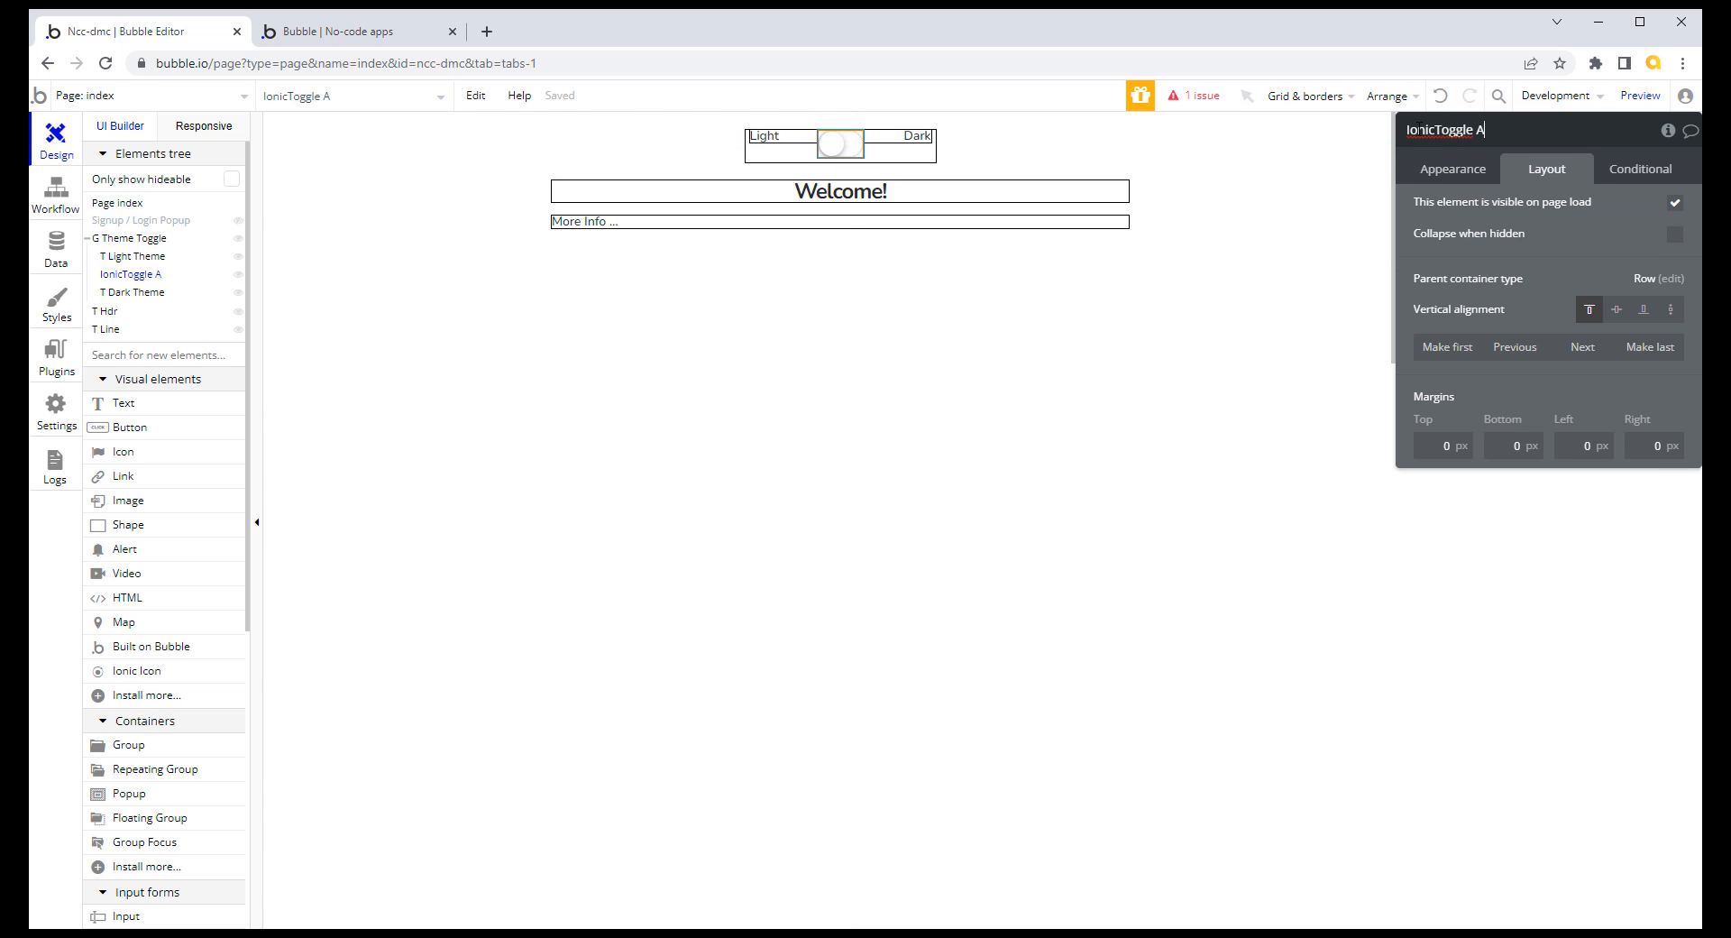
left_click_drag(1412, 127, 1534, 133)
type("IT")
type("Select Theme")
Step: Set IT Select Theme's preset status to Dynamic, with the dynamic status Current User's Theme is Dark
left_click(1457, 180)
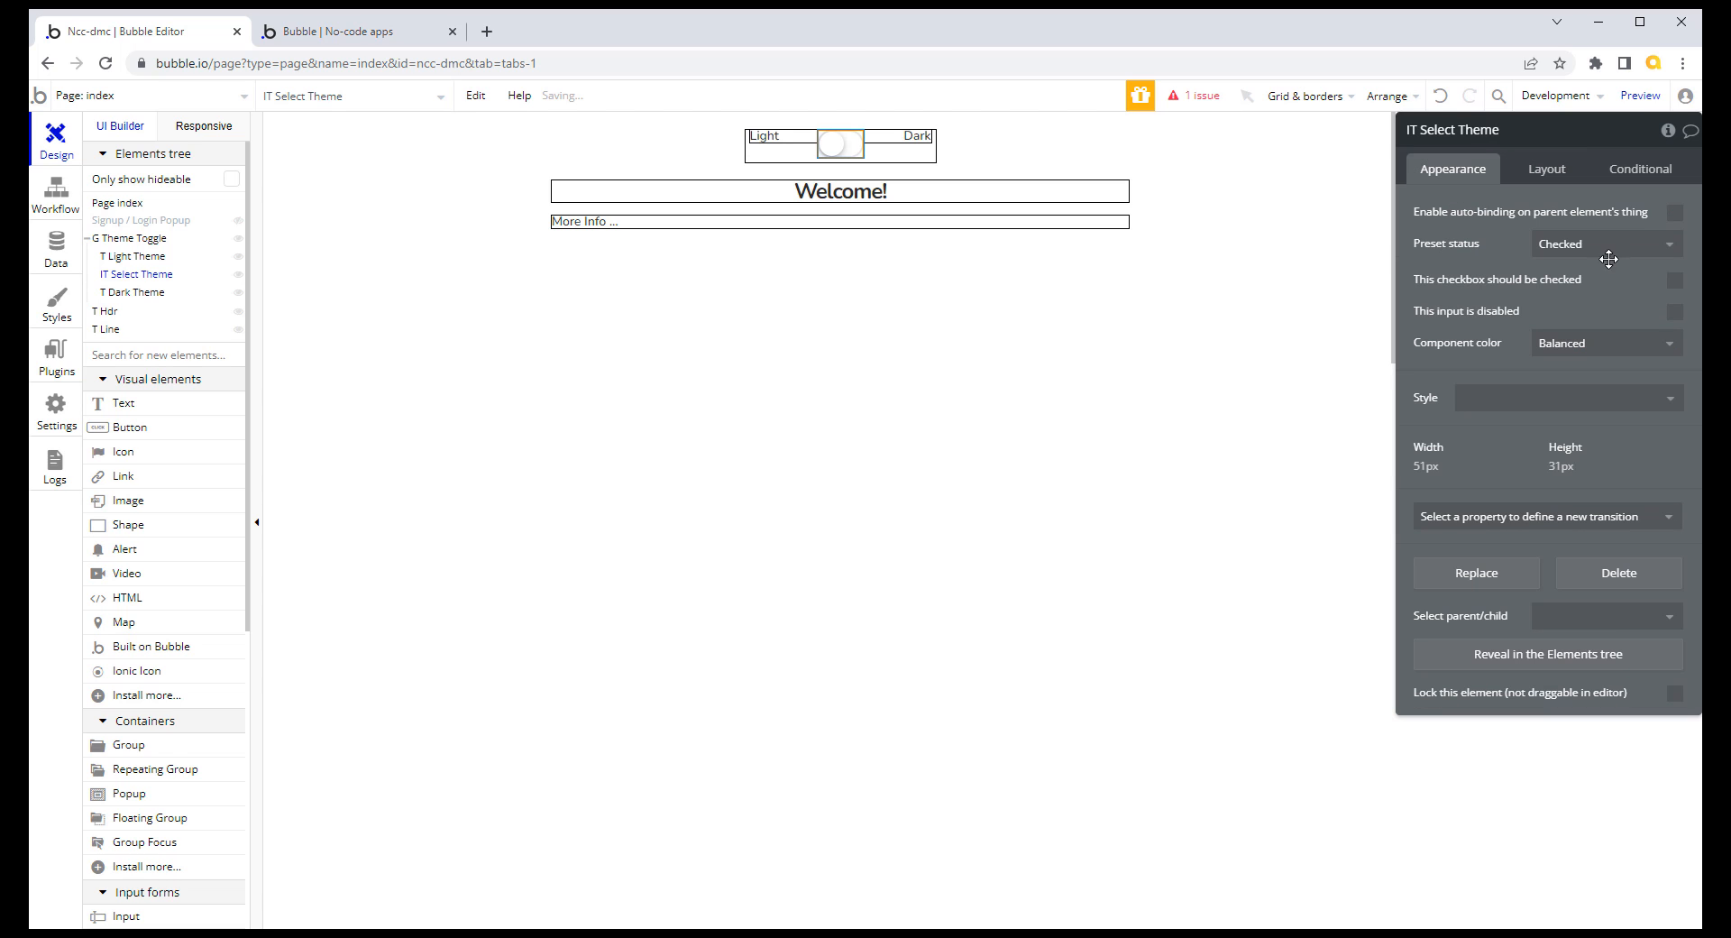
left_click(1664, 251)
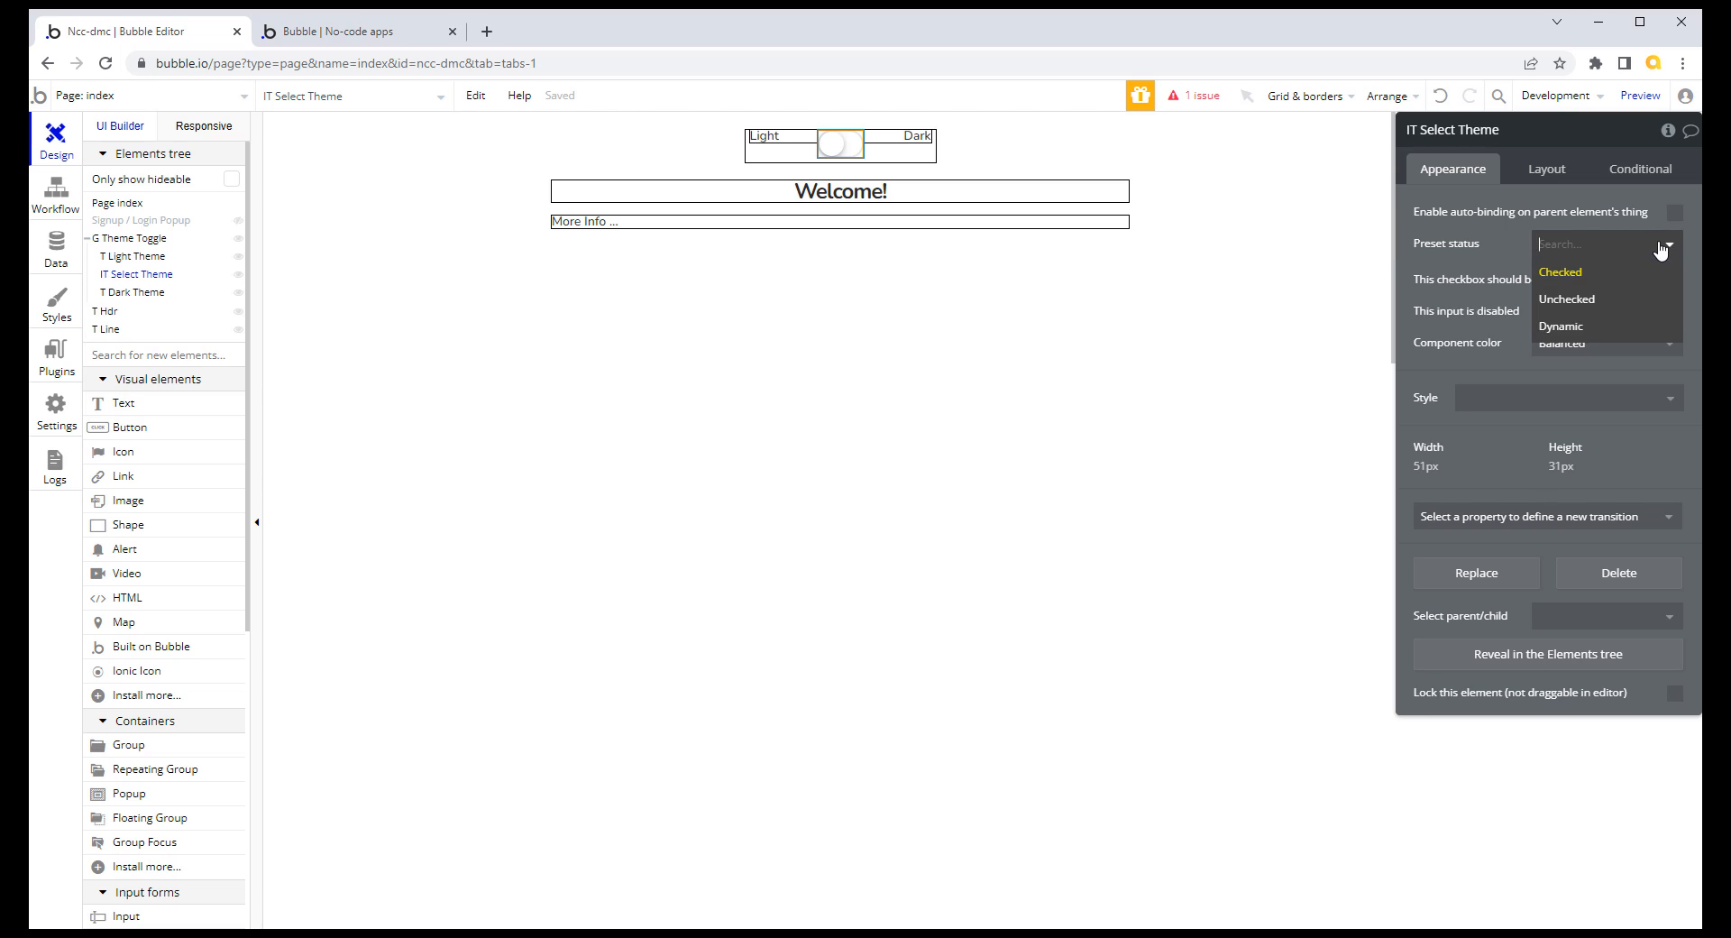
left_click(1569, 327)
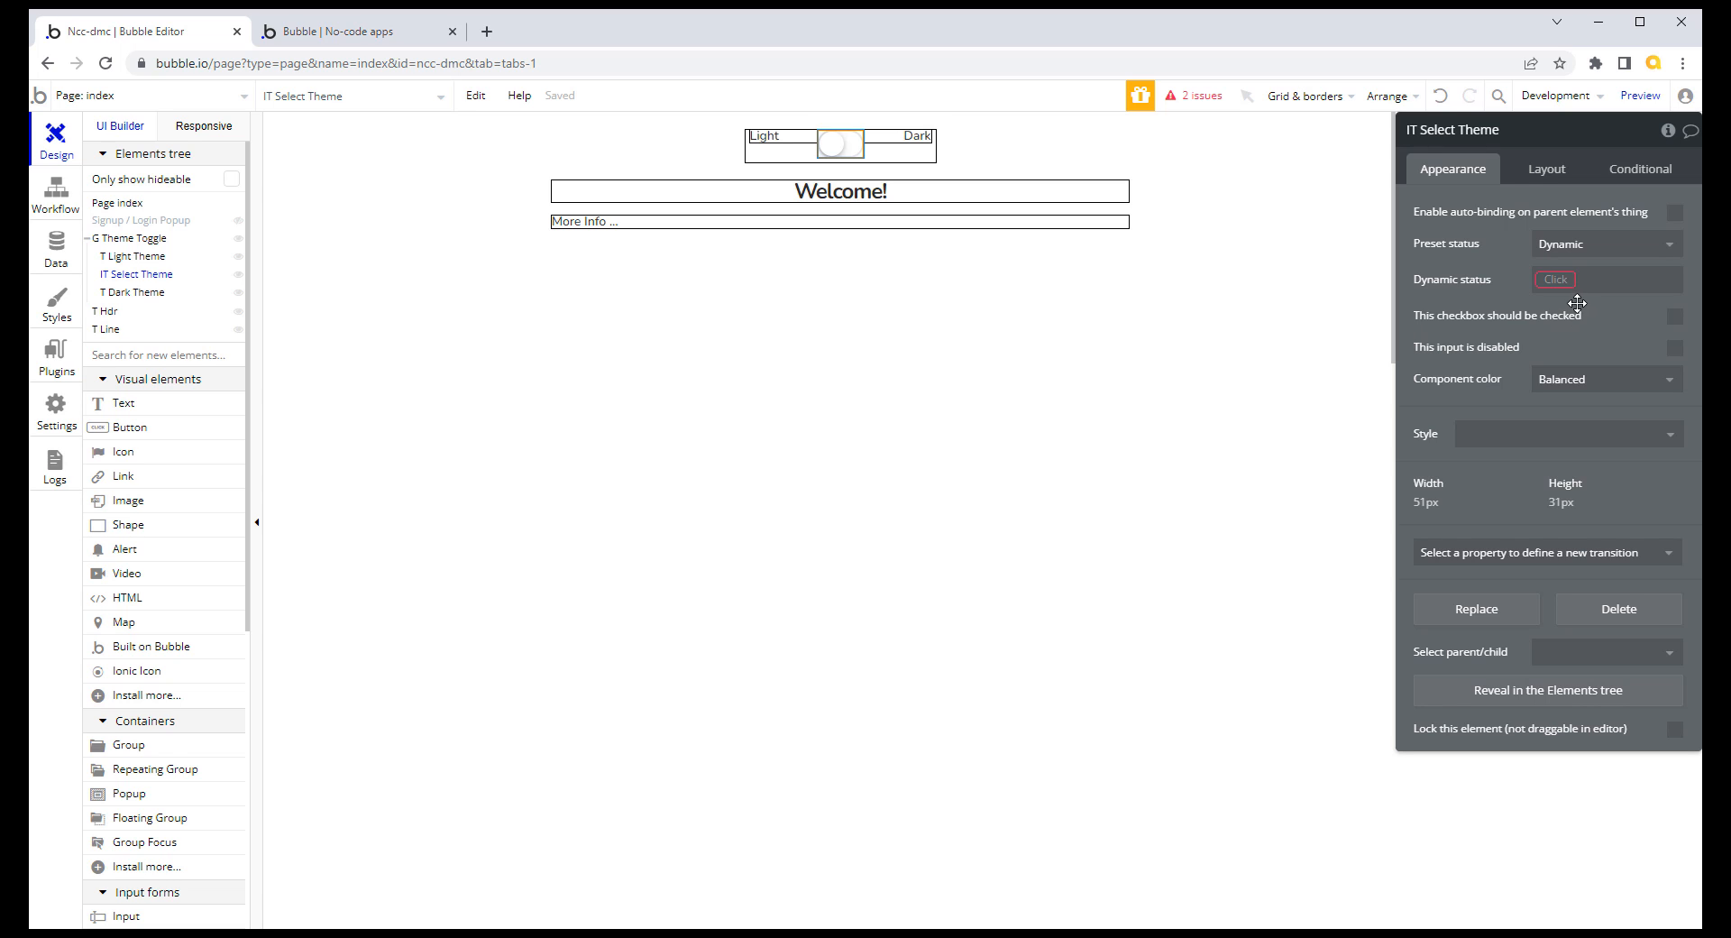
left_click(1557, 280)
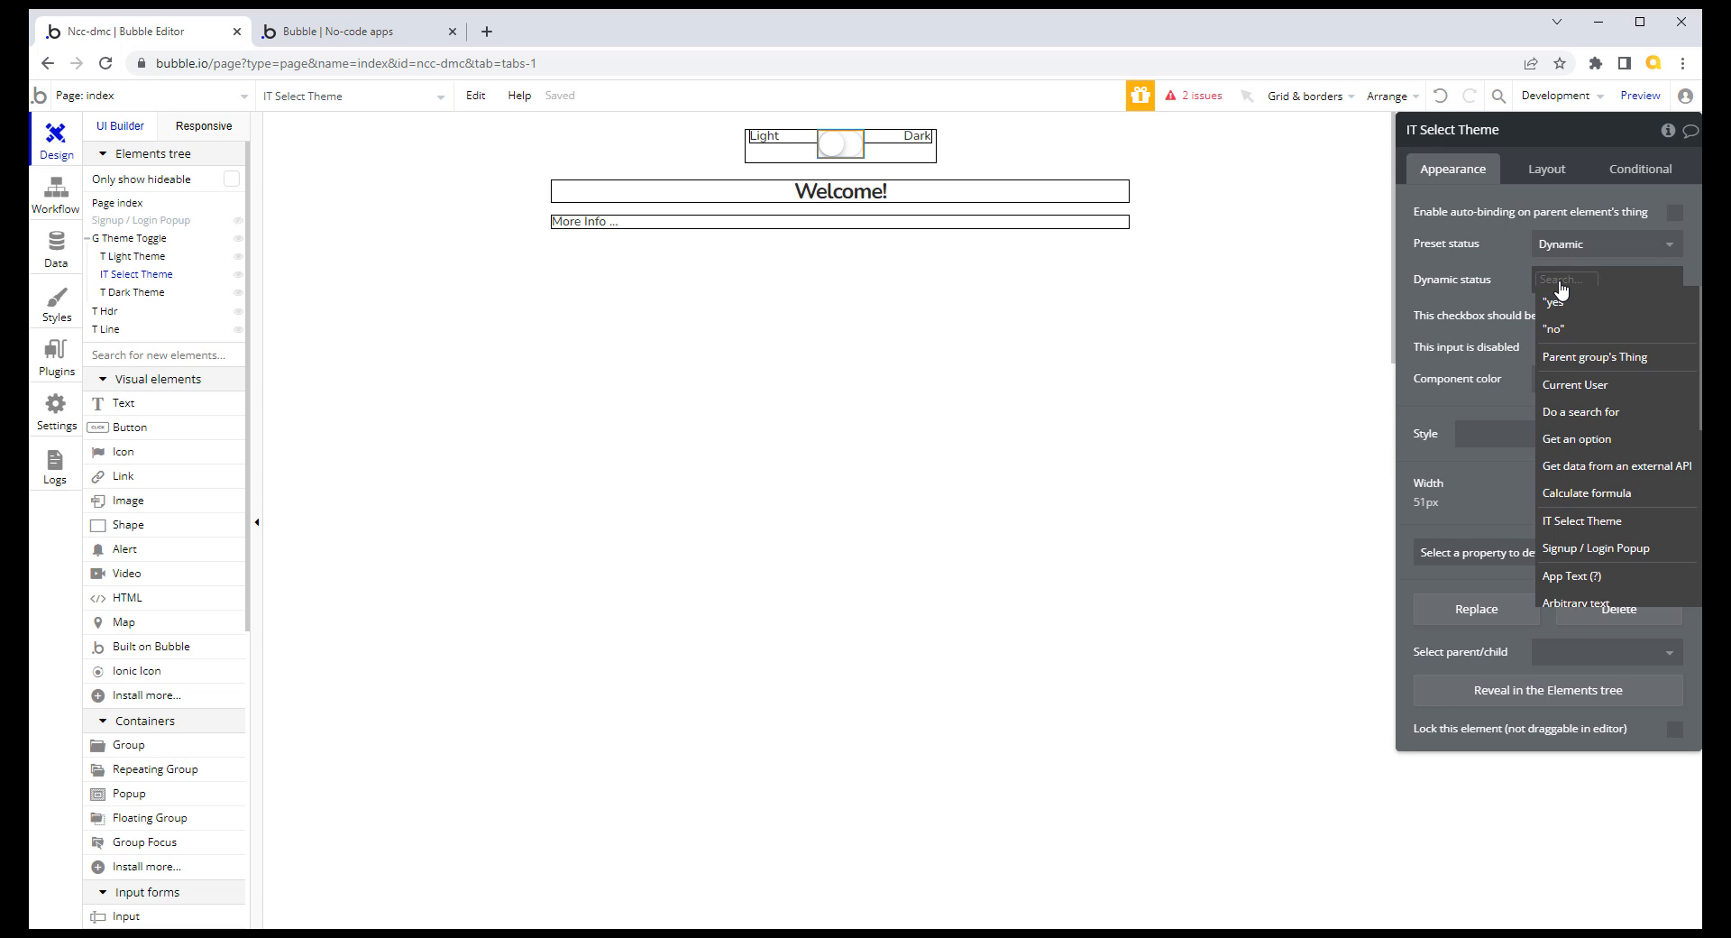
left_click(1609, 394)
left_click(1605, 310)
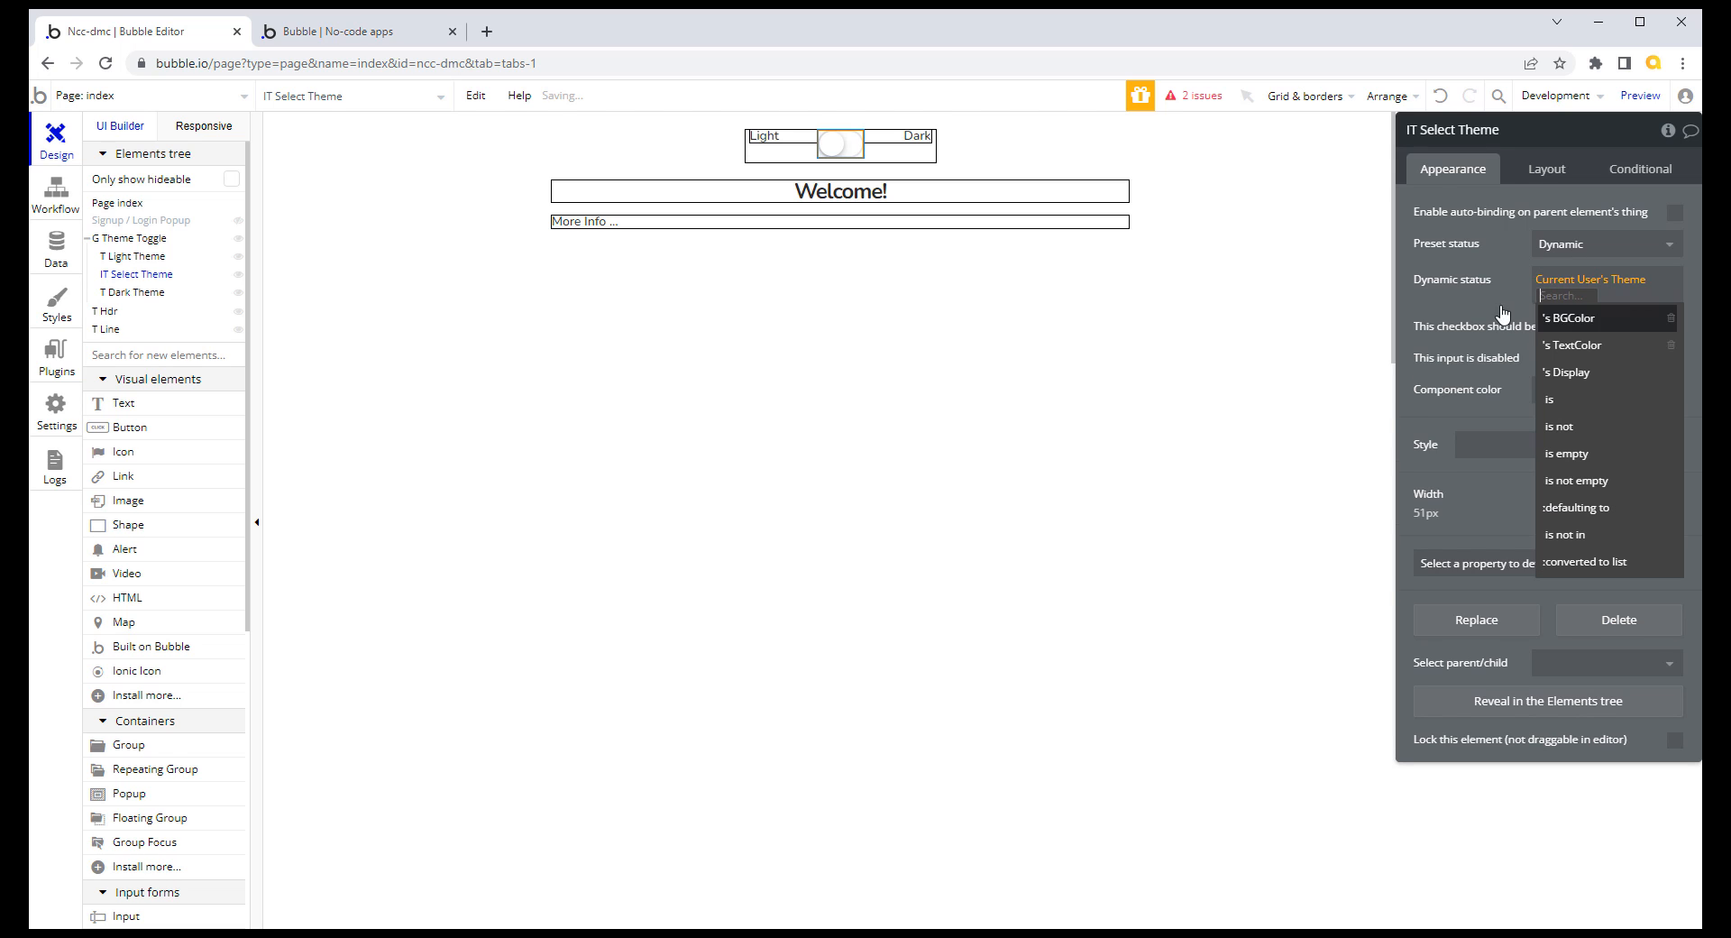
left_click(1614, 377)
left_click(1598, 296)
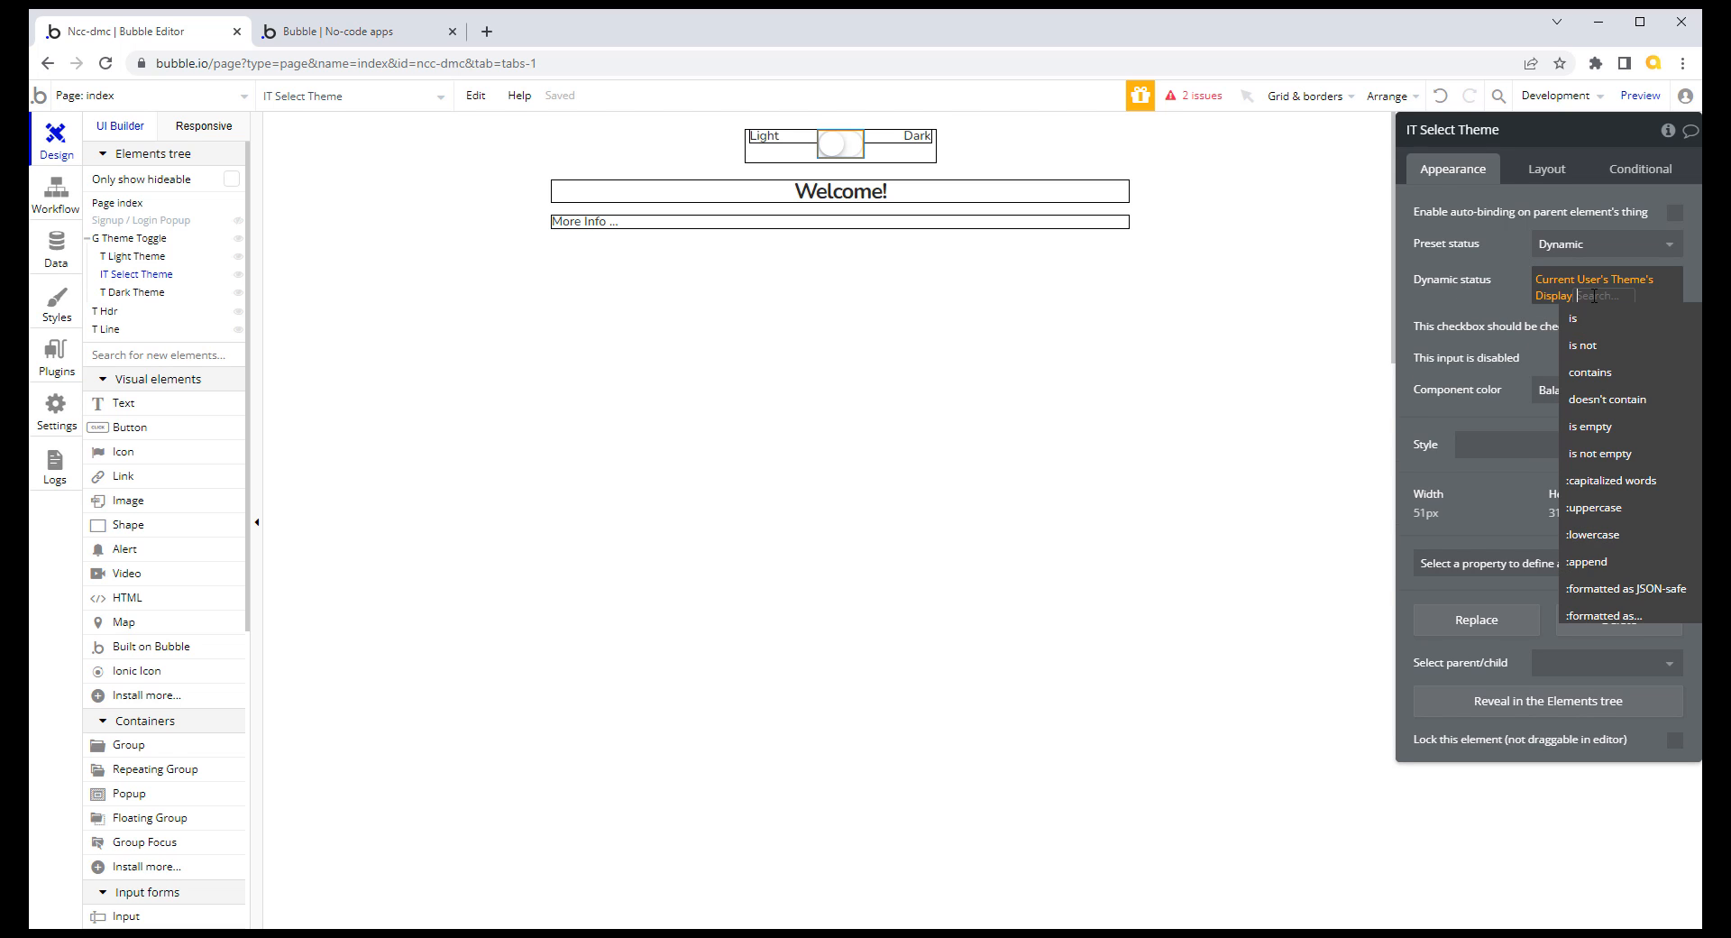
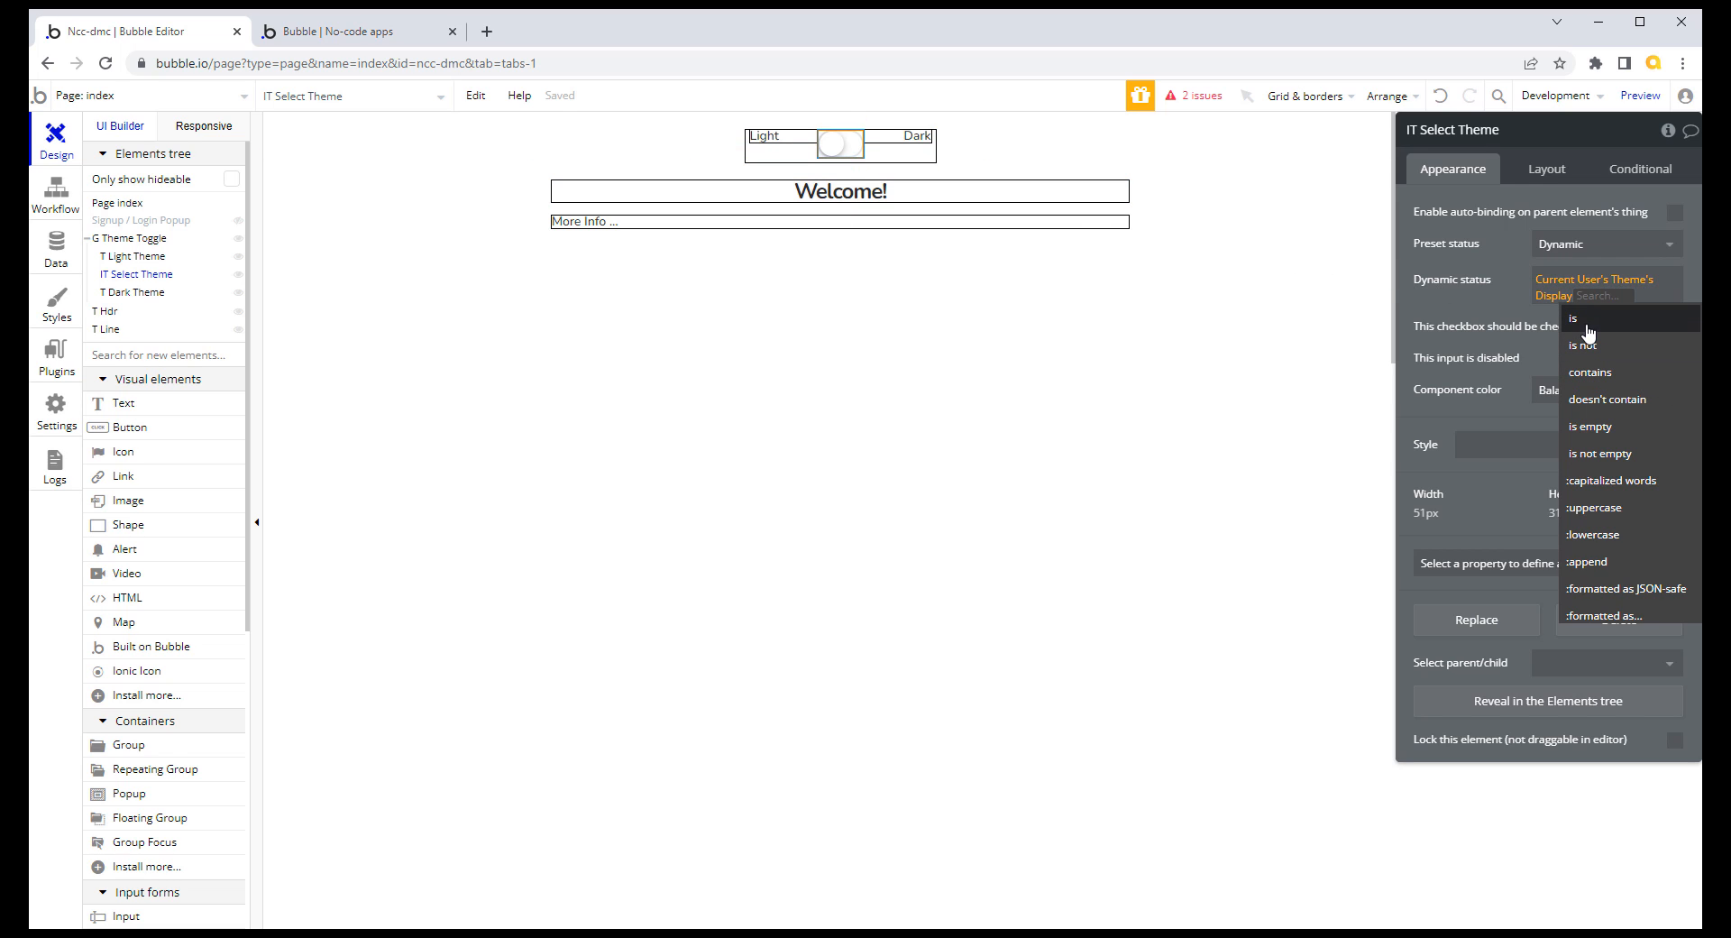
left_click(1555, 298)
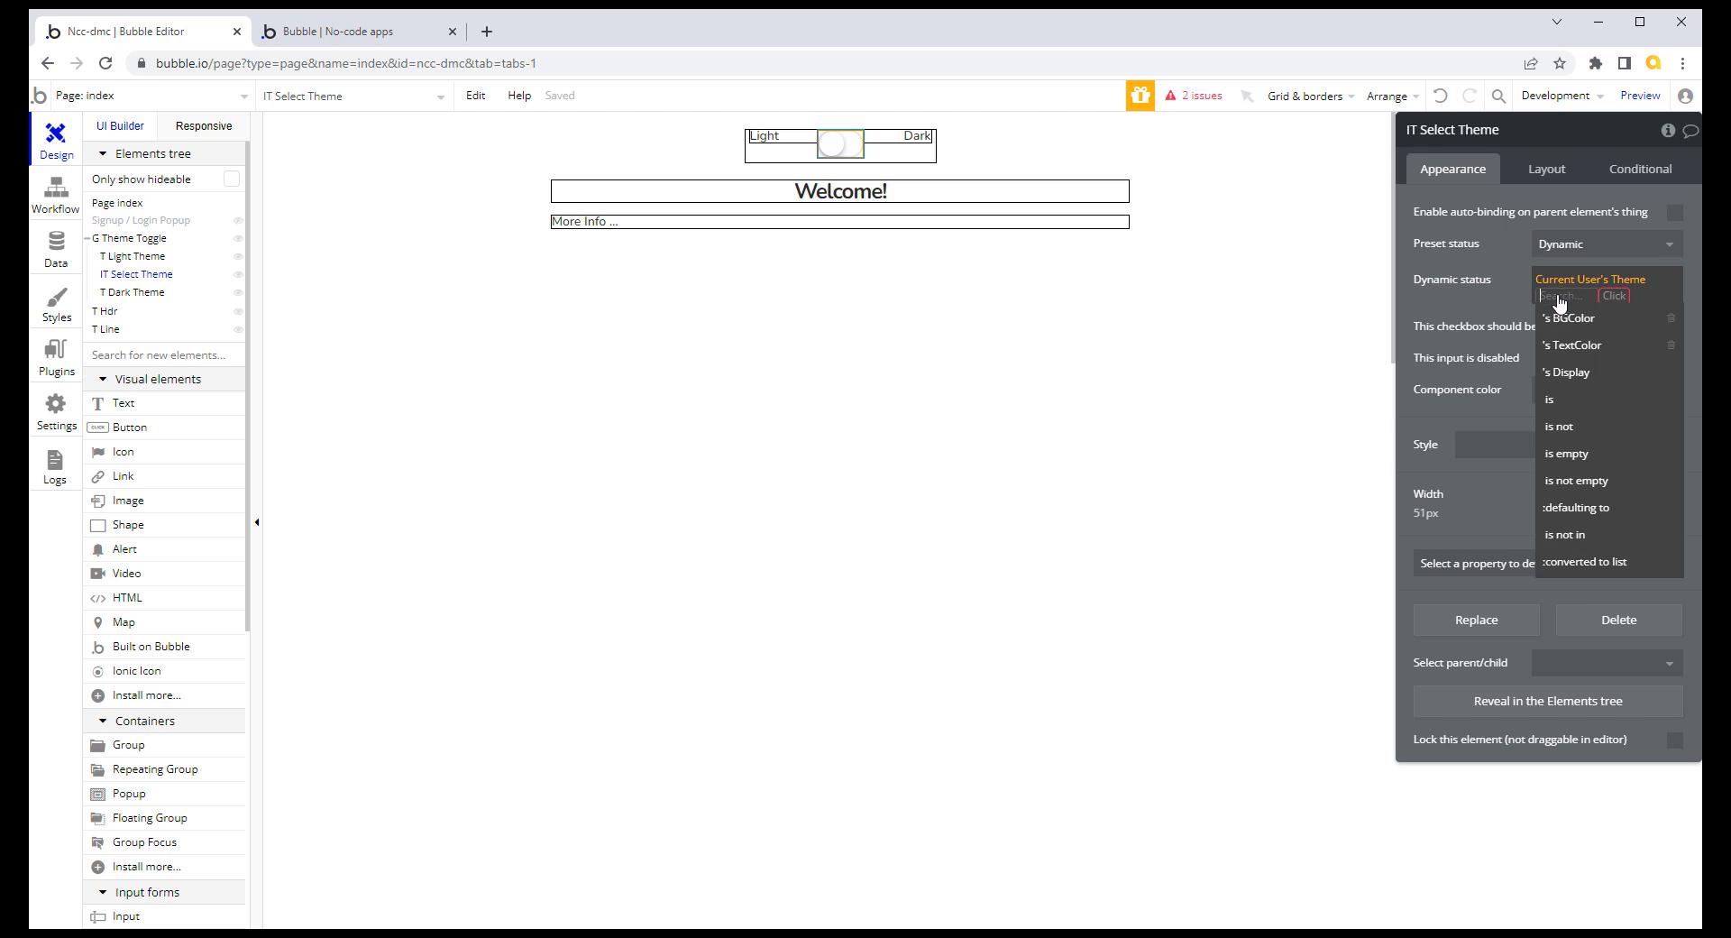
left_click(1570, 407)
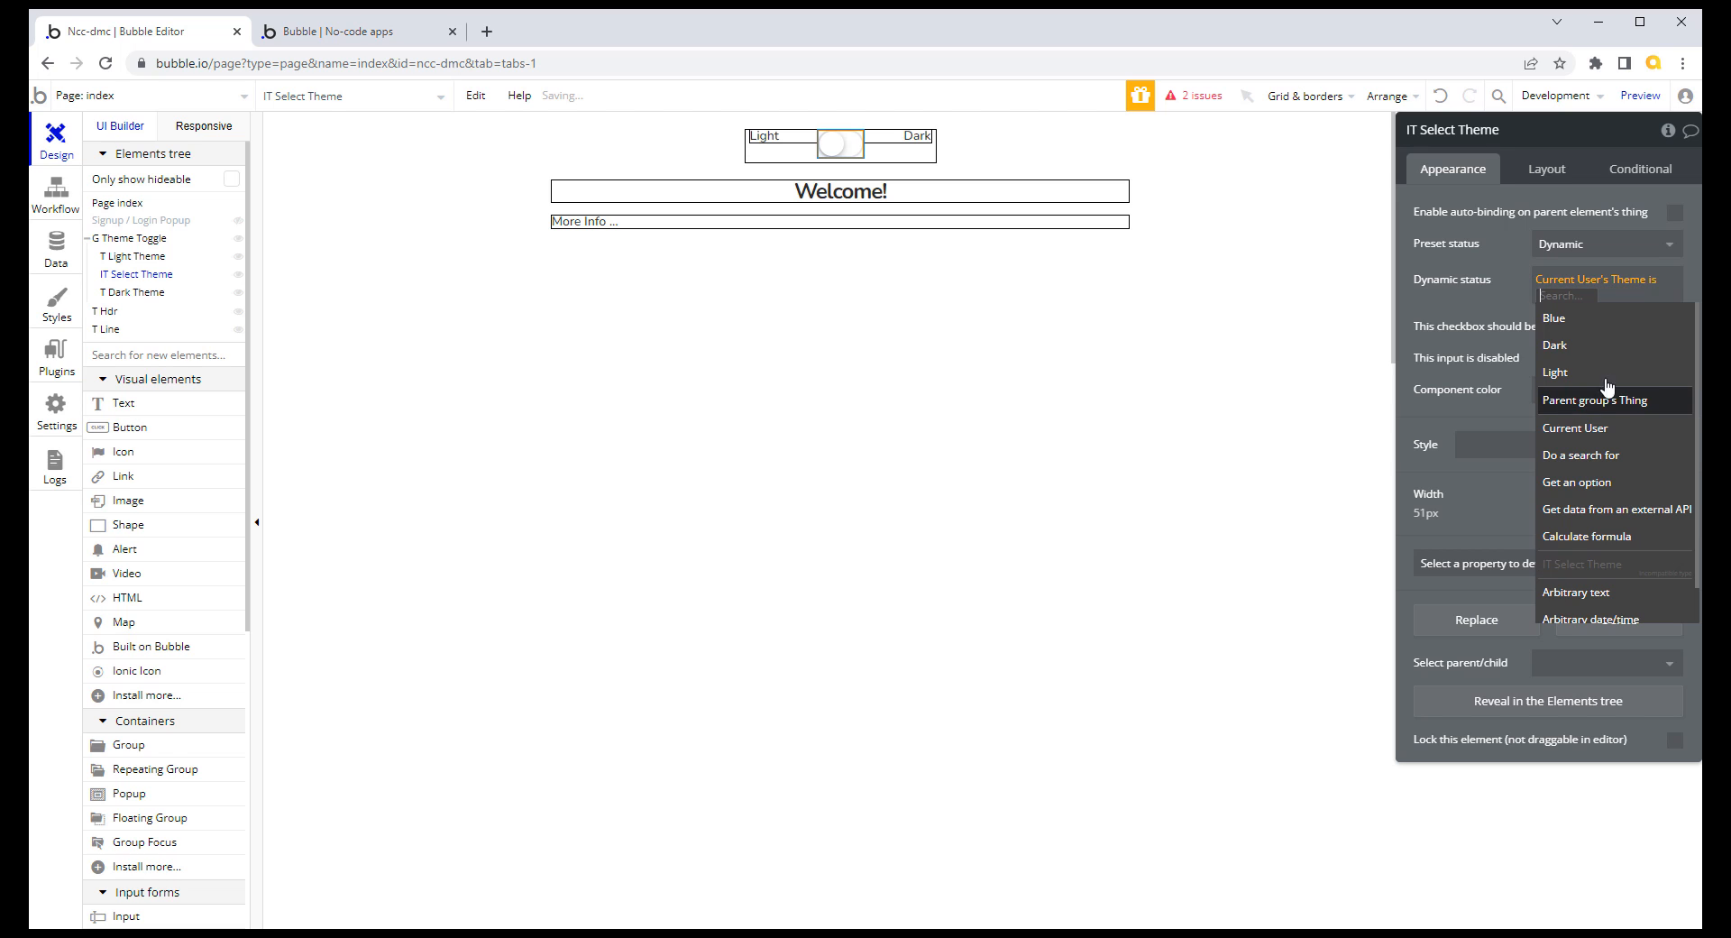
left_click(1573, 345)
left_click(1440, 317)
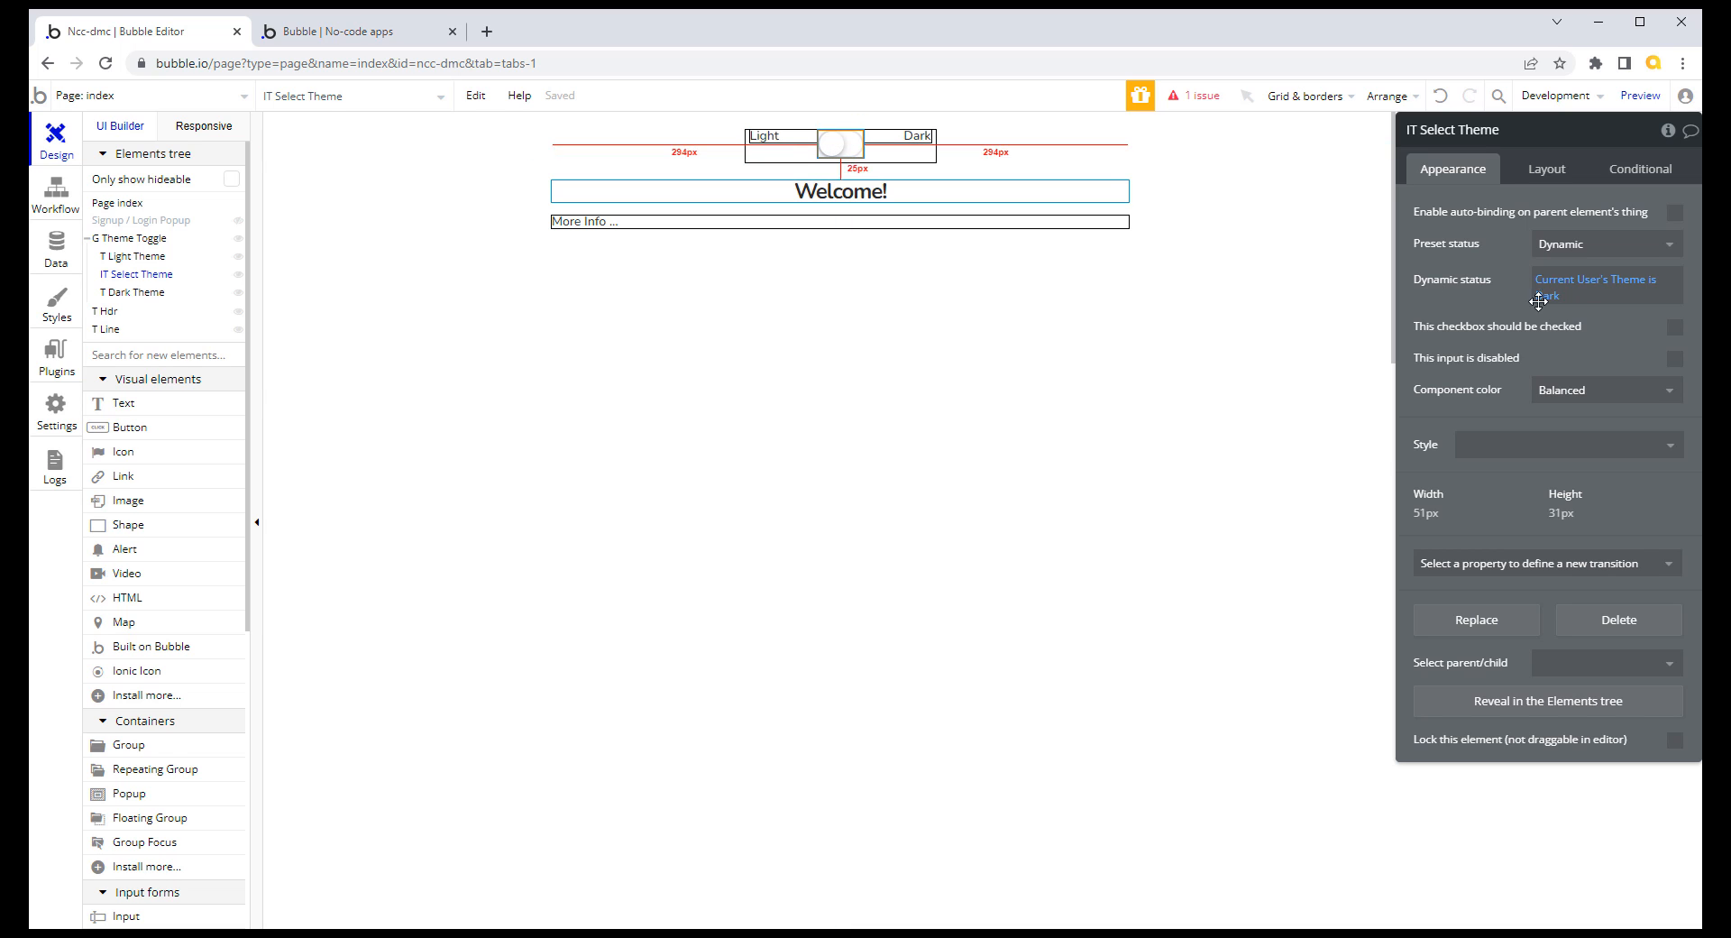
Step: Create a workflow event that runs when IT Select Theme's value is changed
left_click(56, 193)
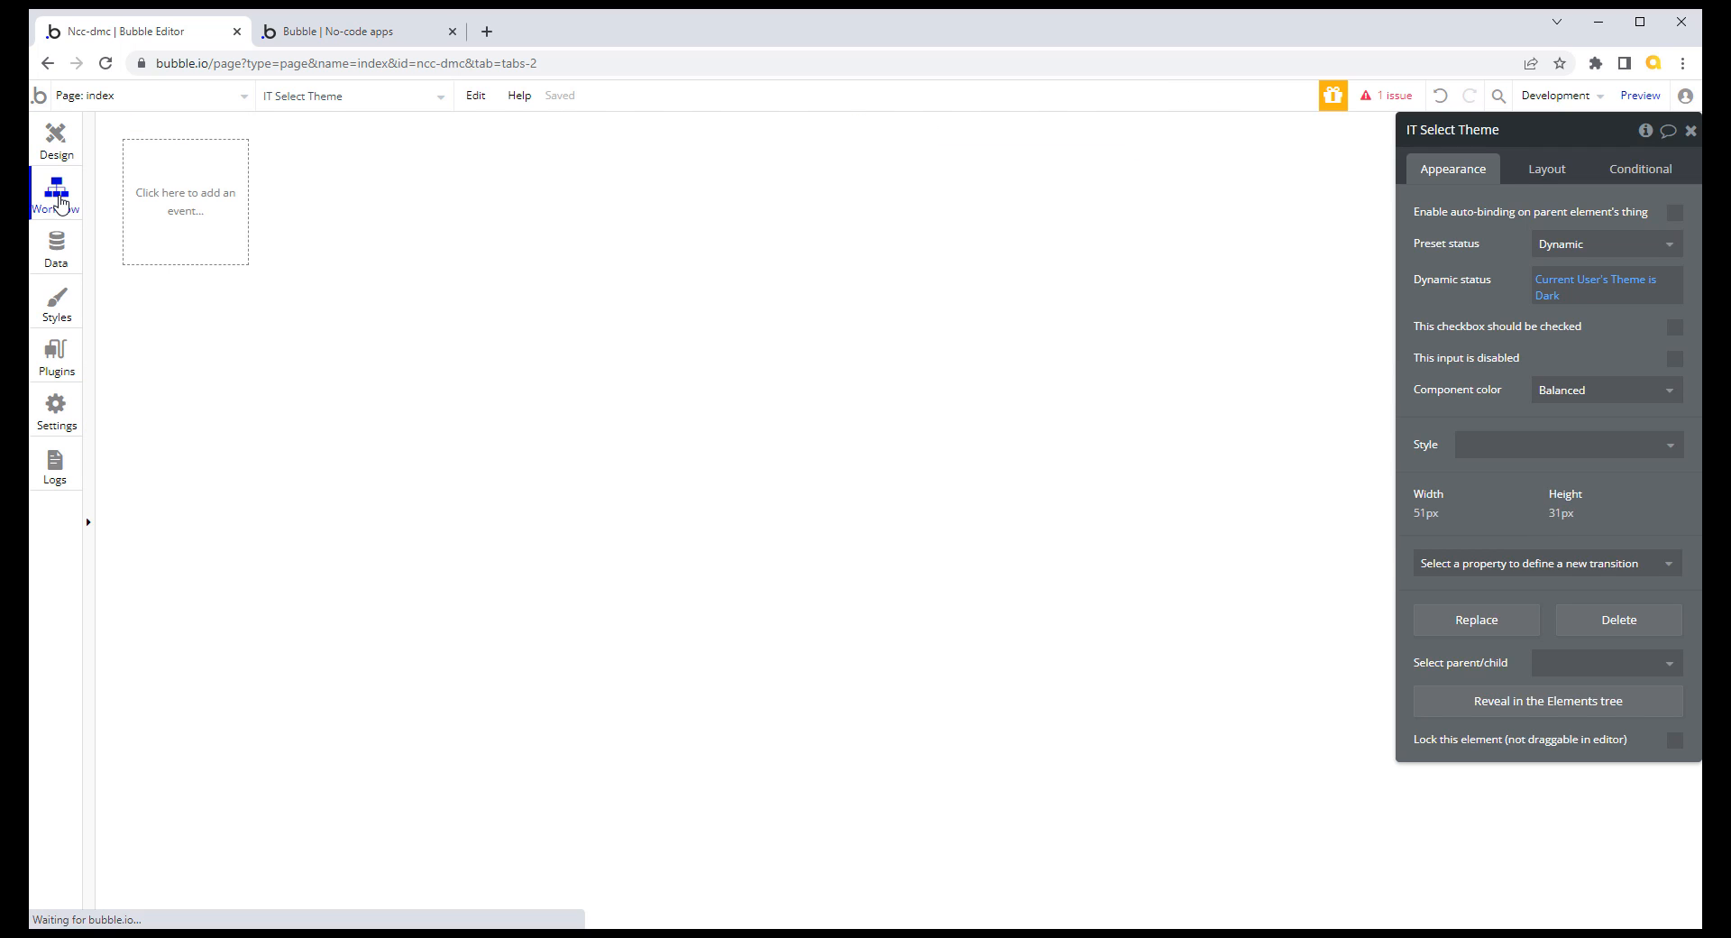
left_click(202, 206)
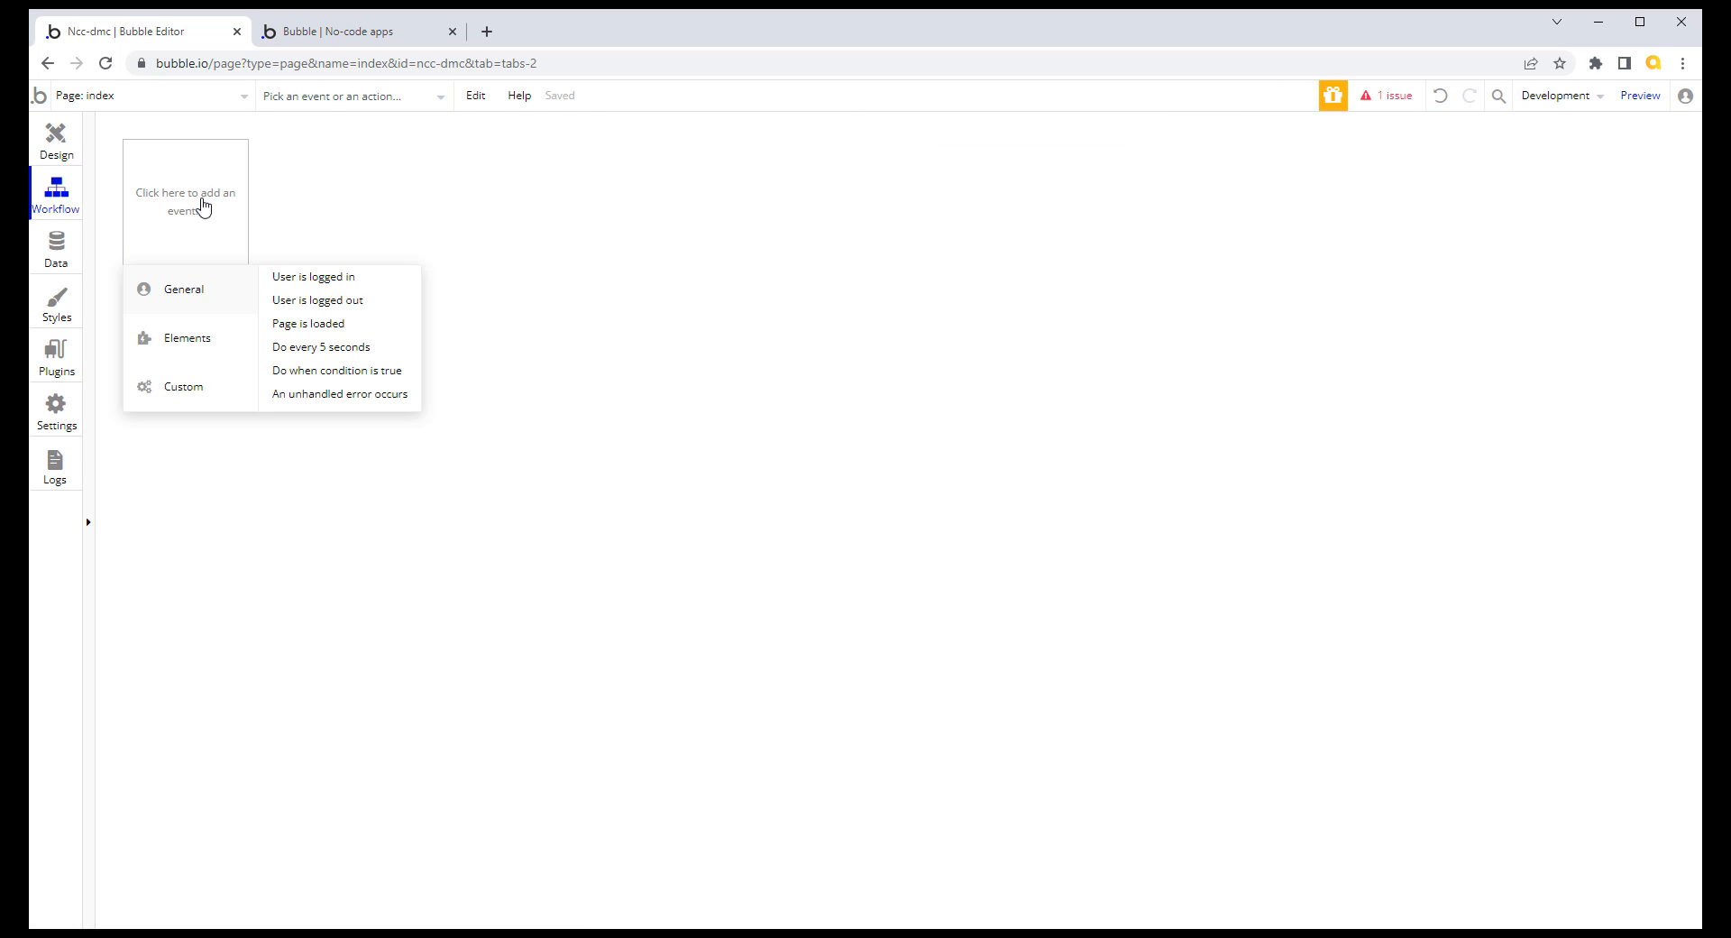
mouse_move(216, 389)
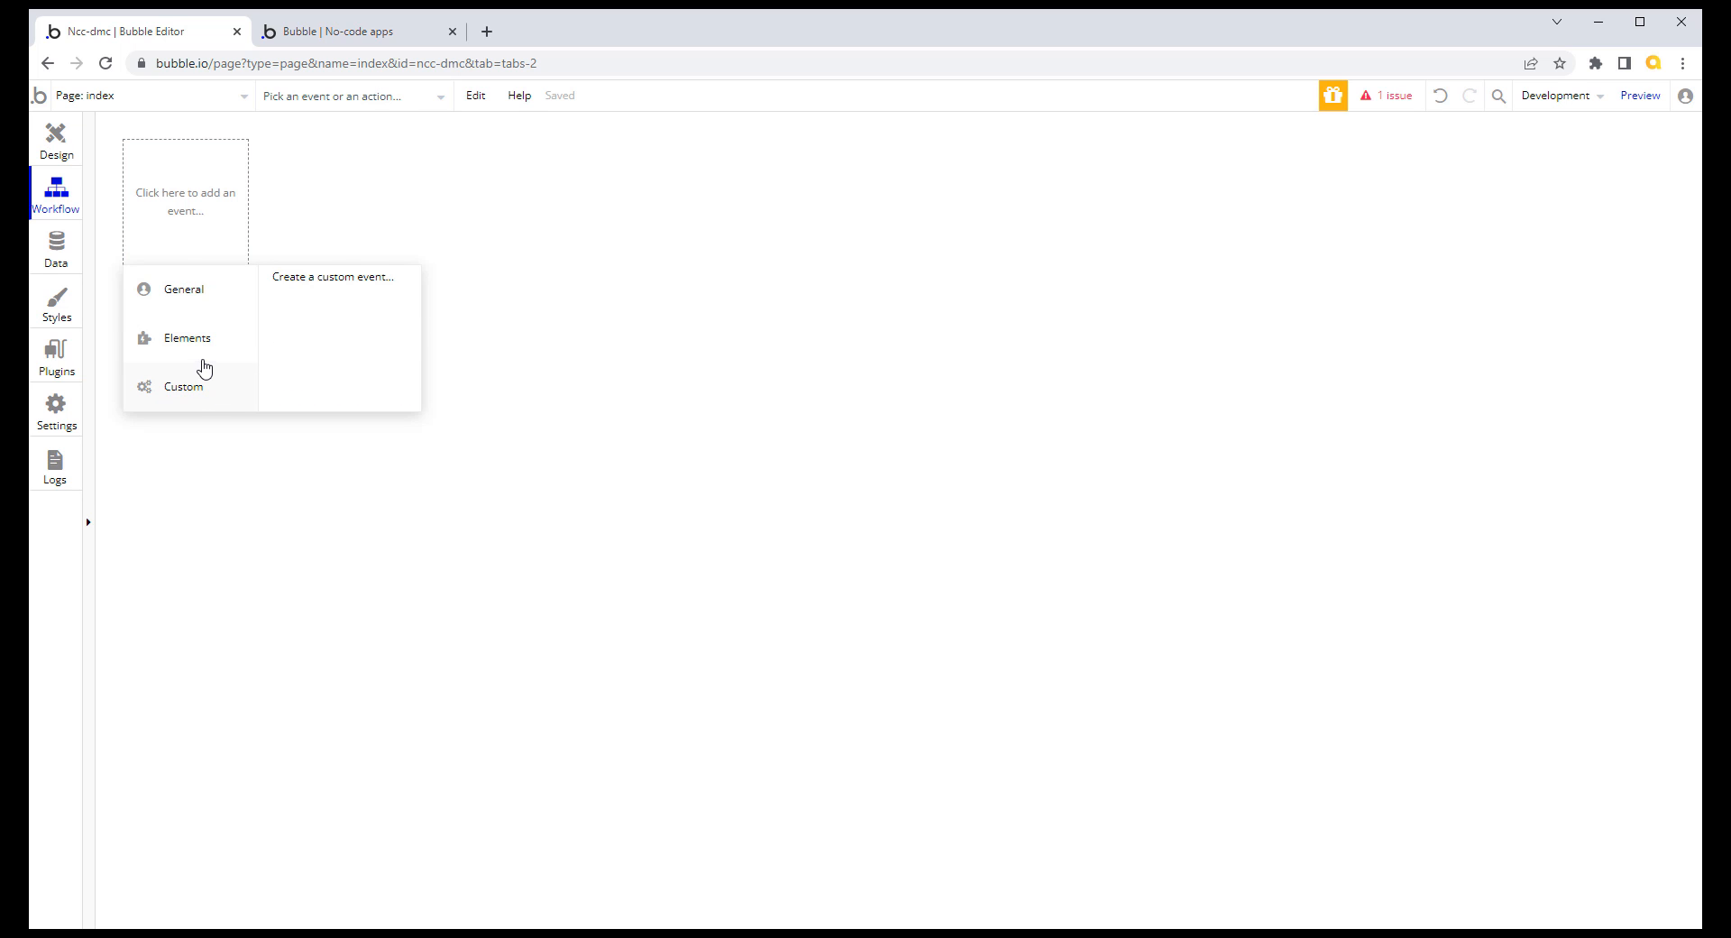
mouse_move(201, 344)
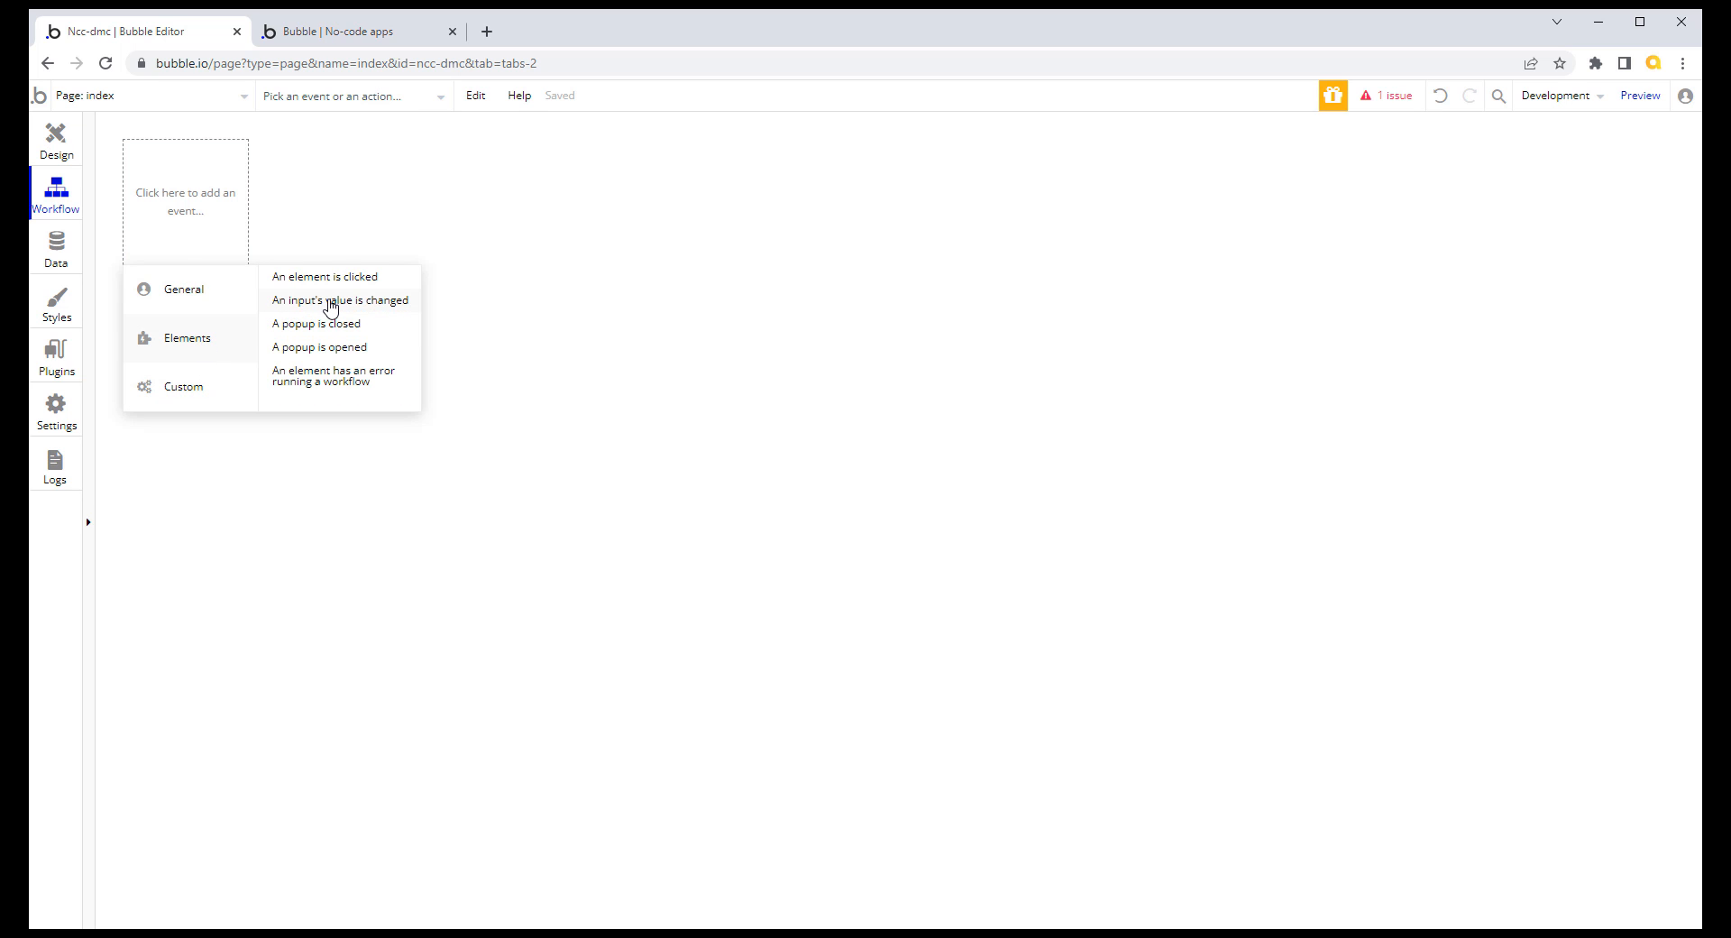
left_click(331, 307)
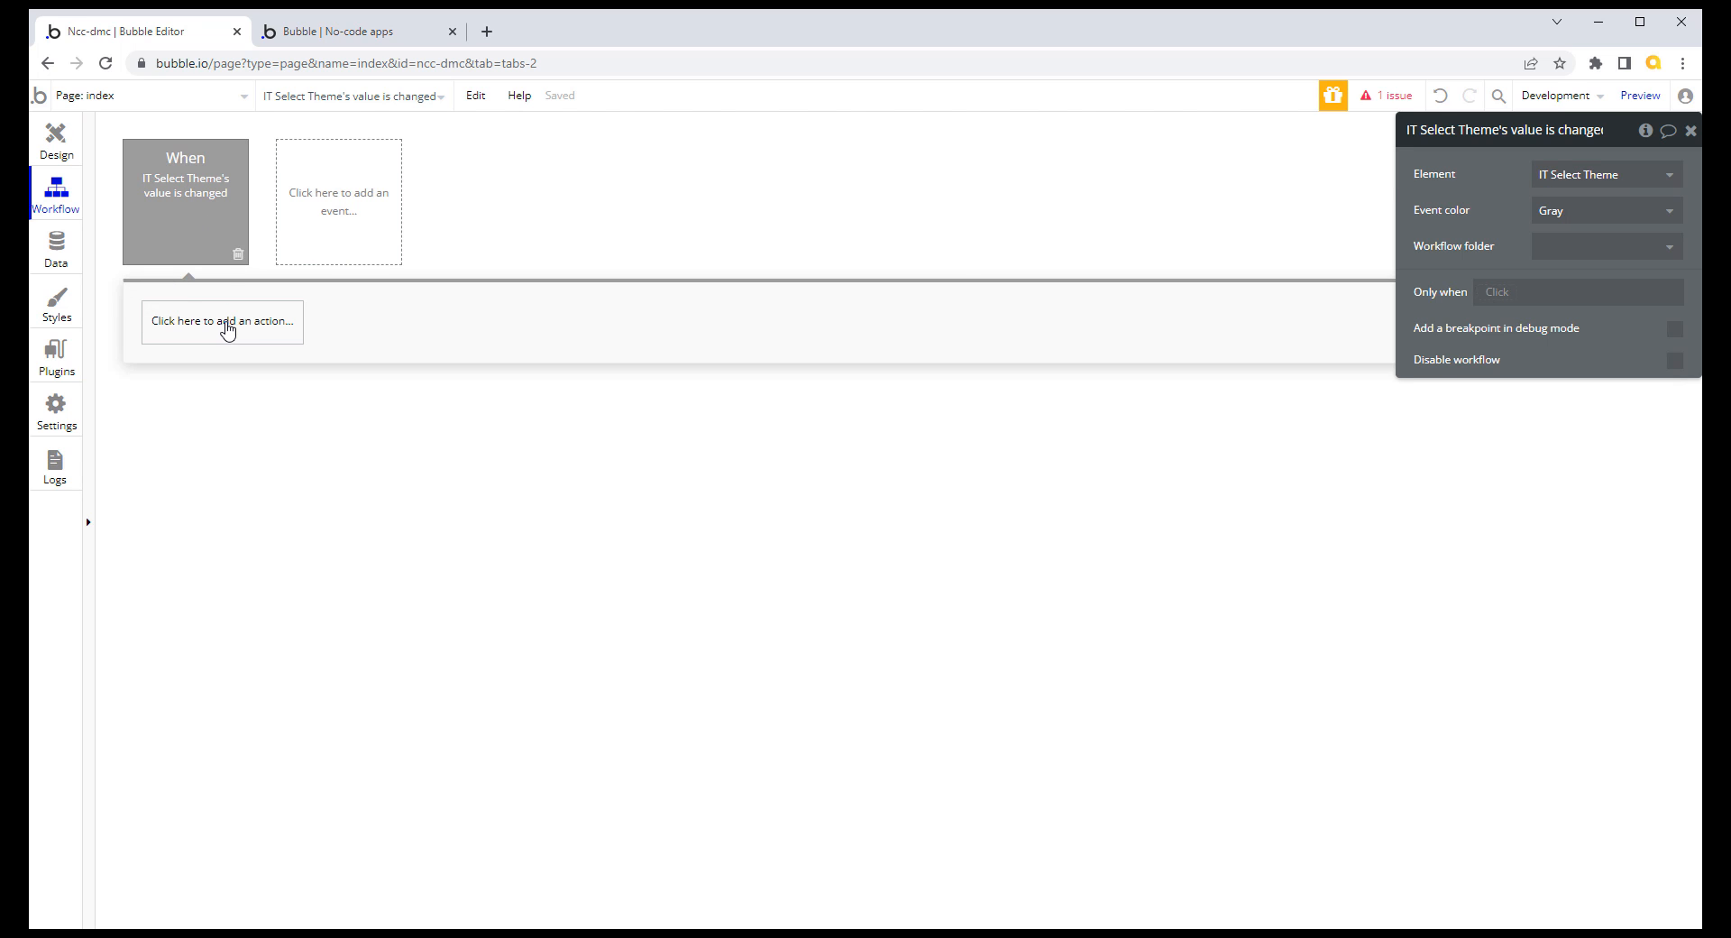
Step: Add a Make changes to current user action to the event, setting Theme to Dark
left_click(233, 330)
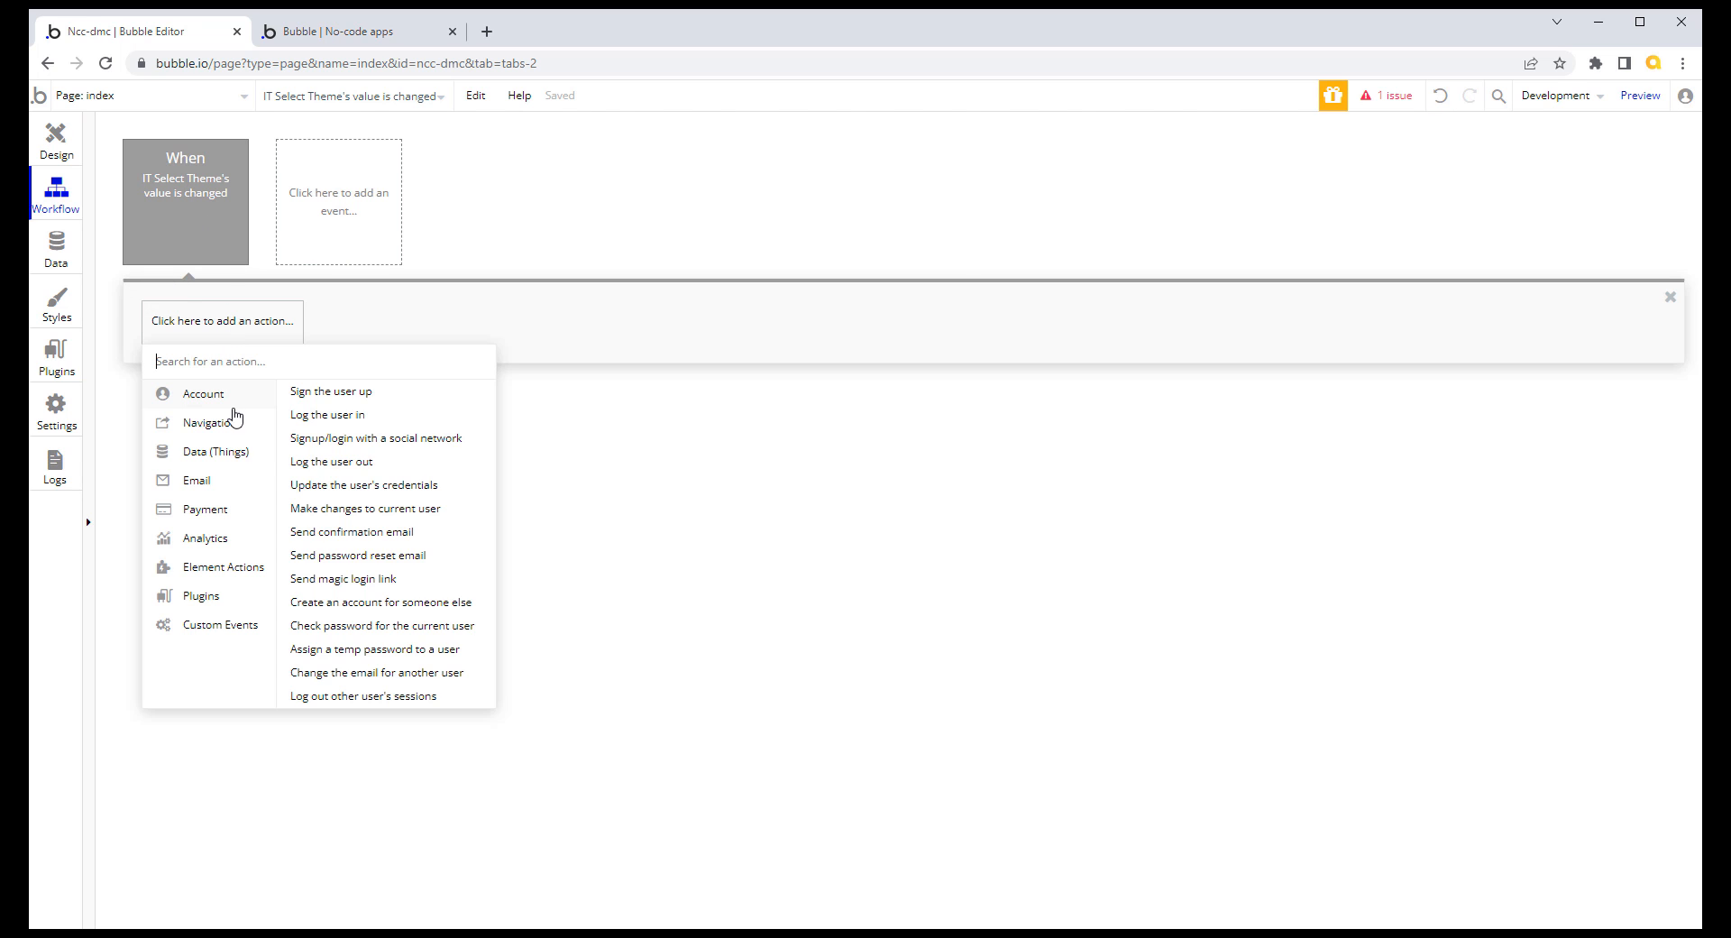
mouse_move(236, 459)
mouse_move(224, 397)
left_click(383, 510)
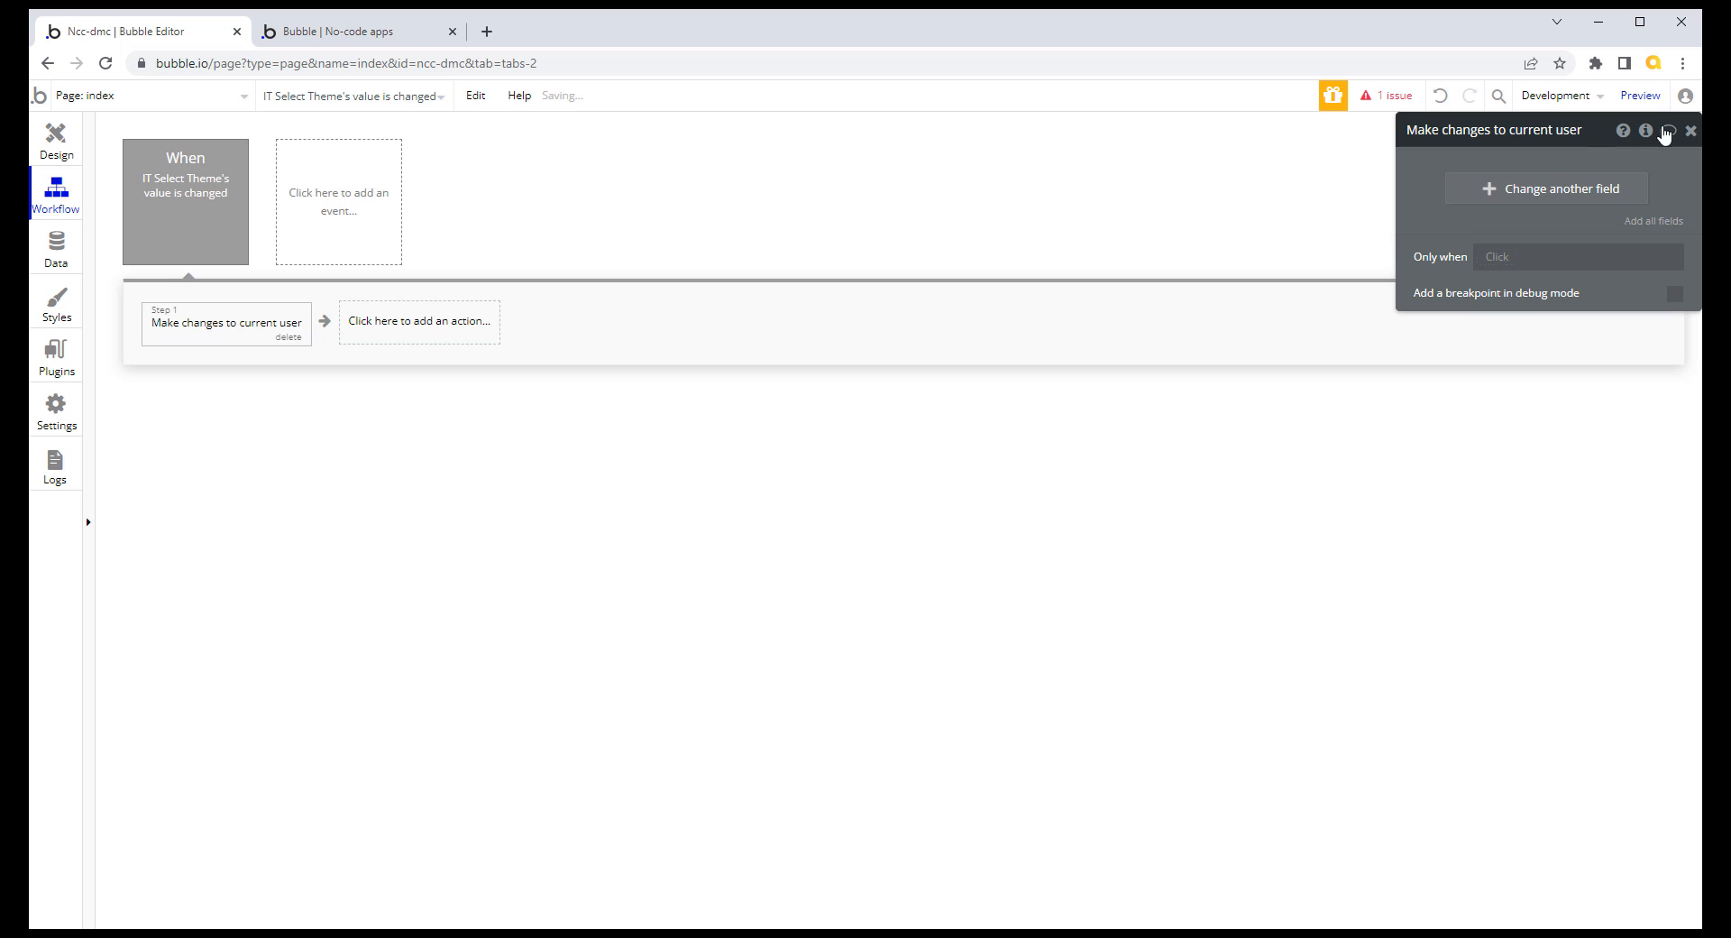
left_click(1488, 187)
left_click(1425, 180)
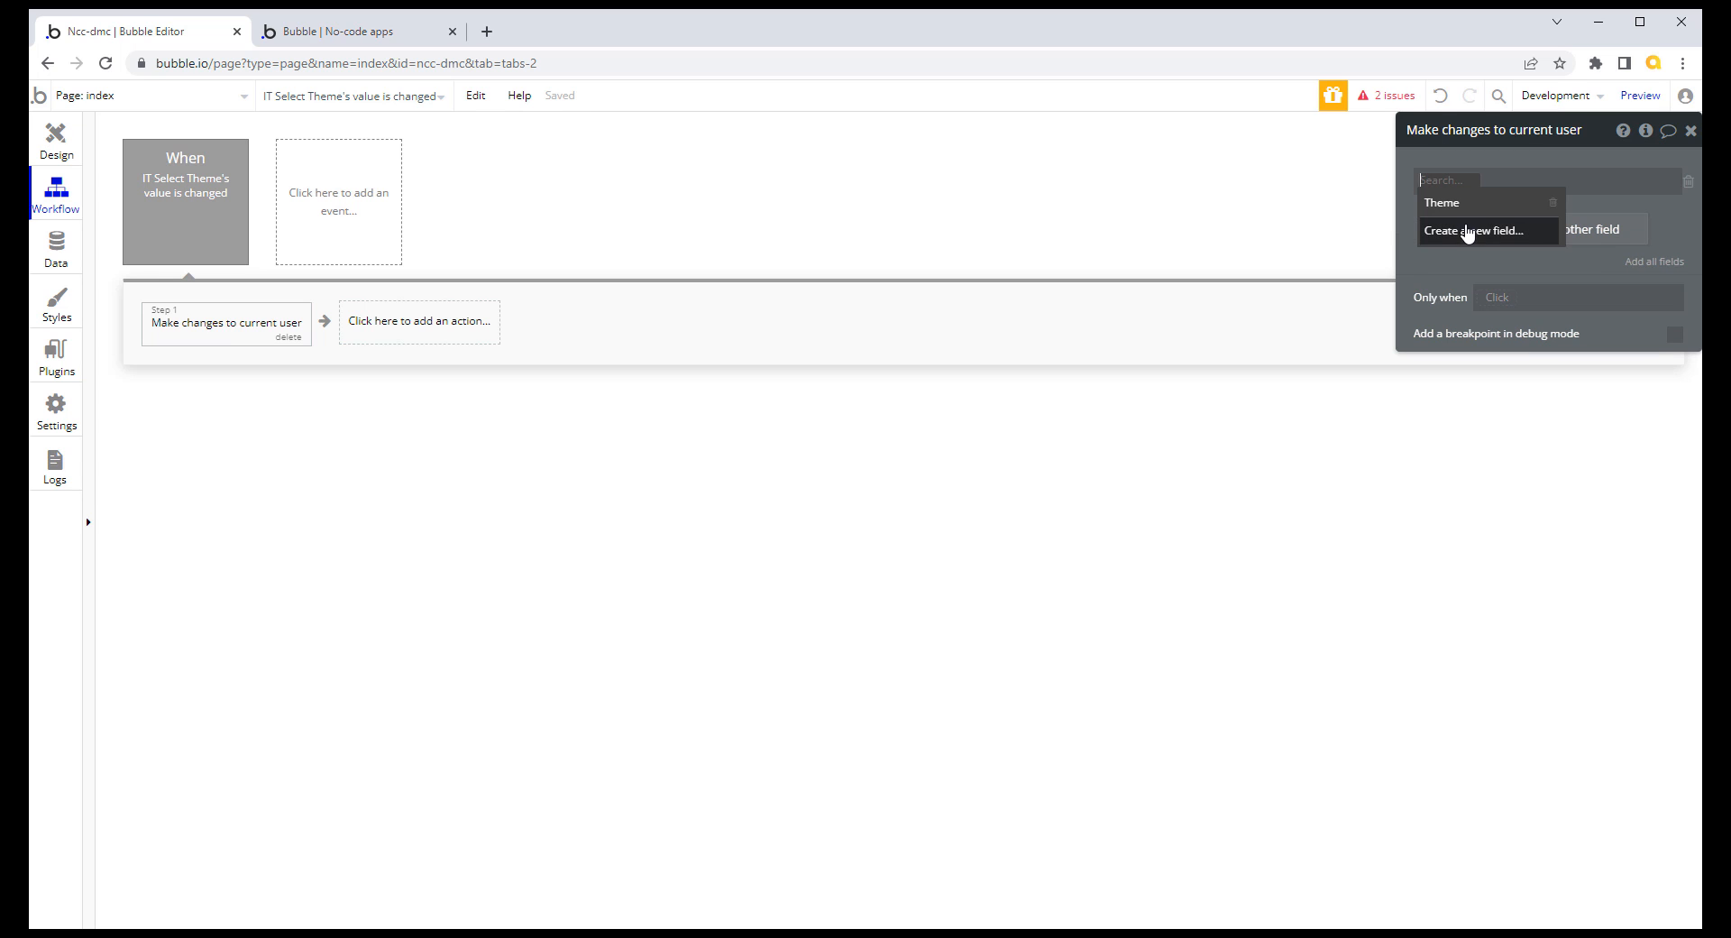
left_click(1450, 204)
left_click(1490, 188)
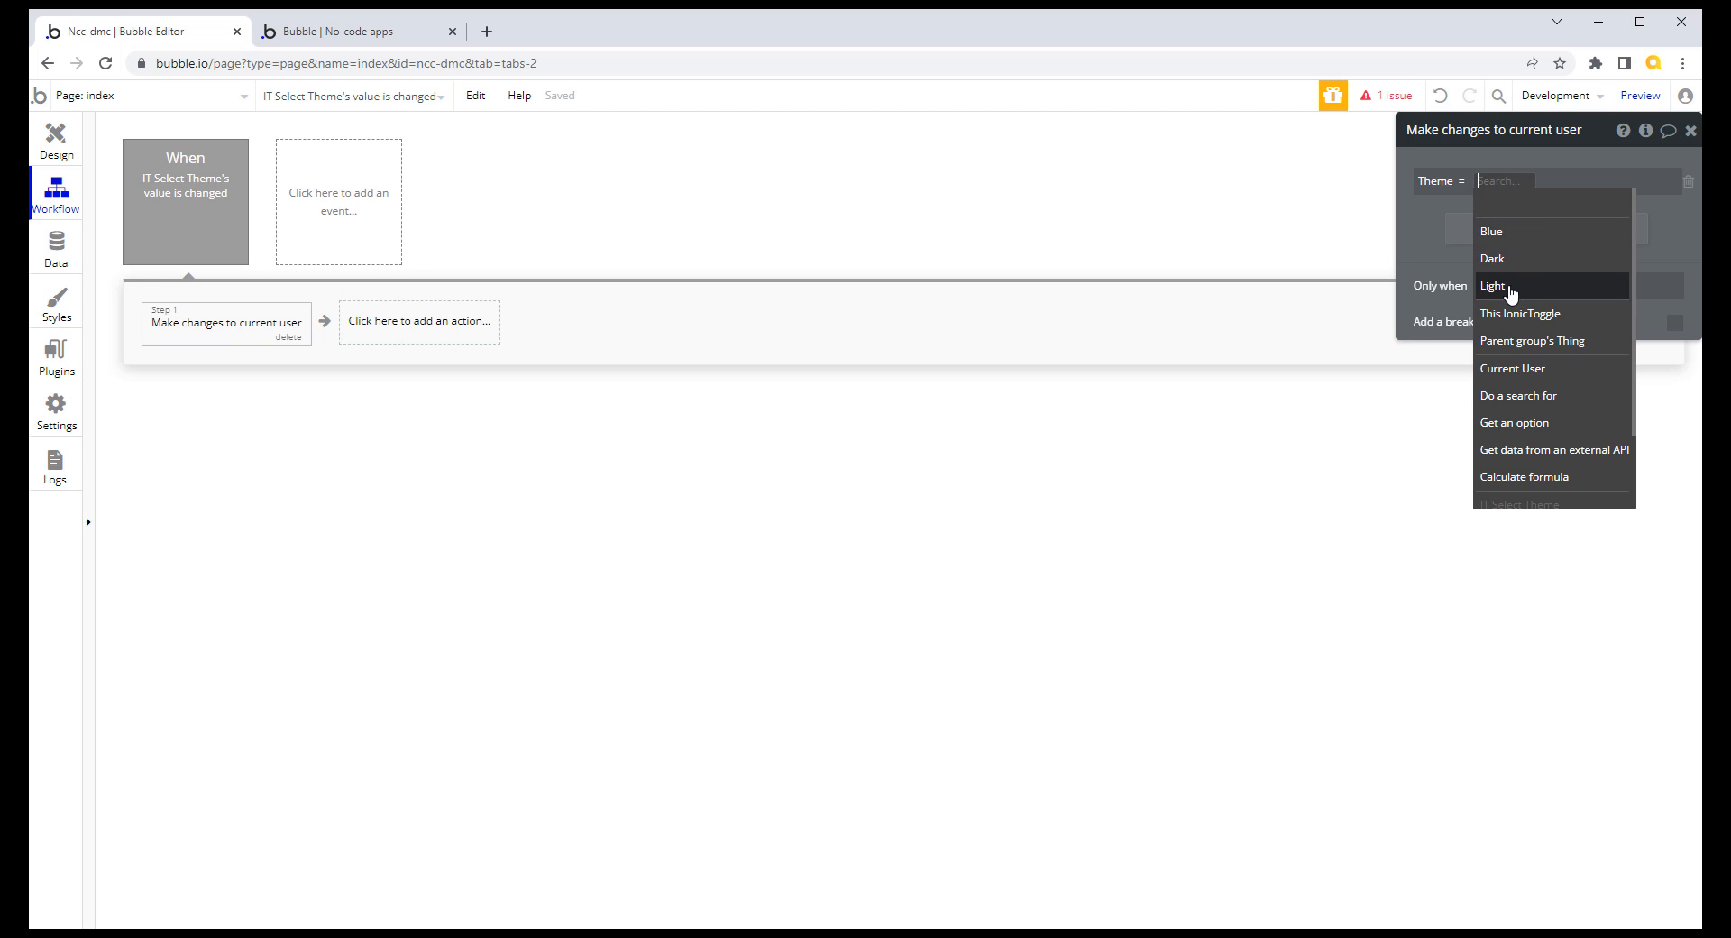
left_click(1509, 260)
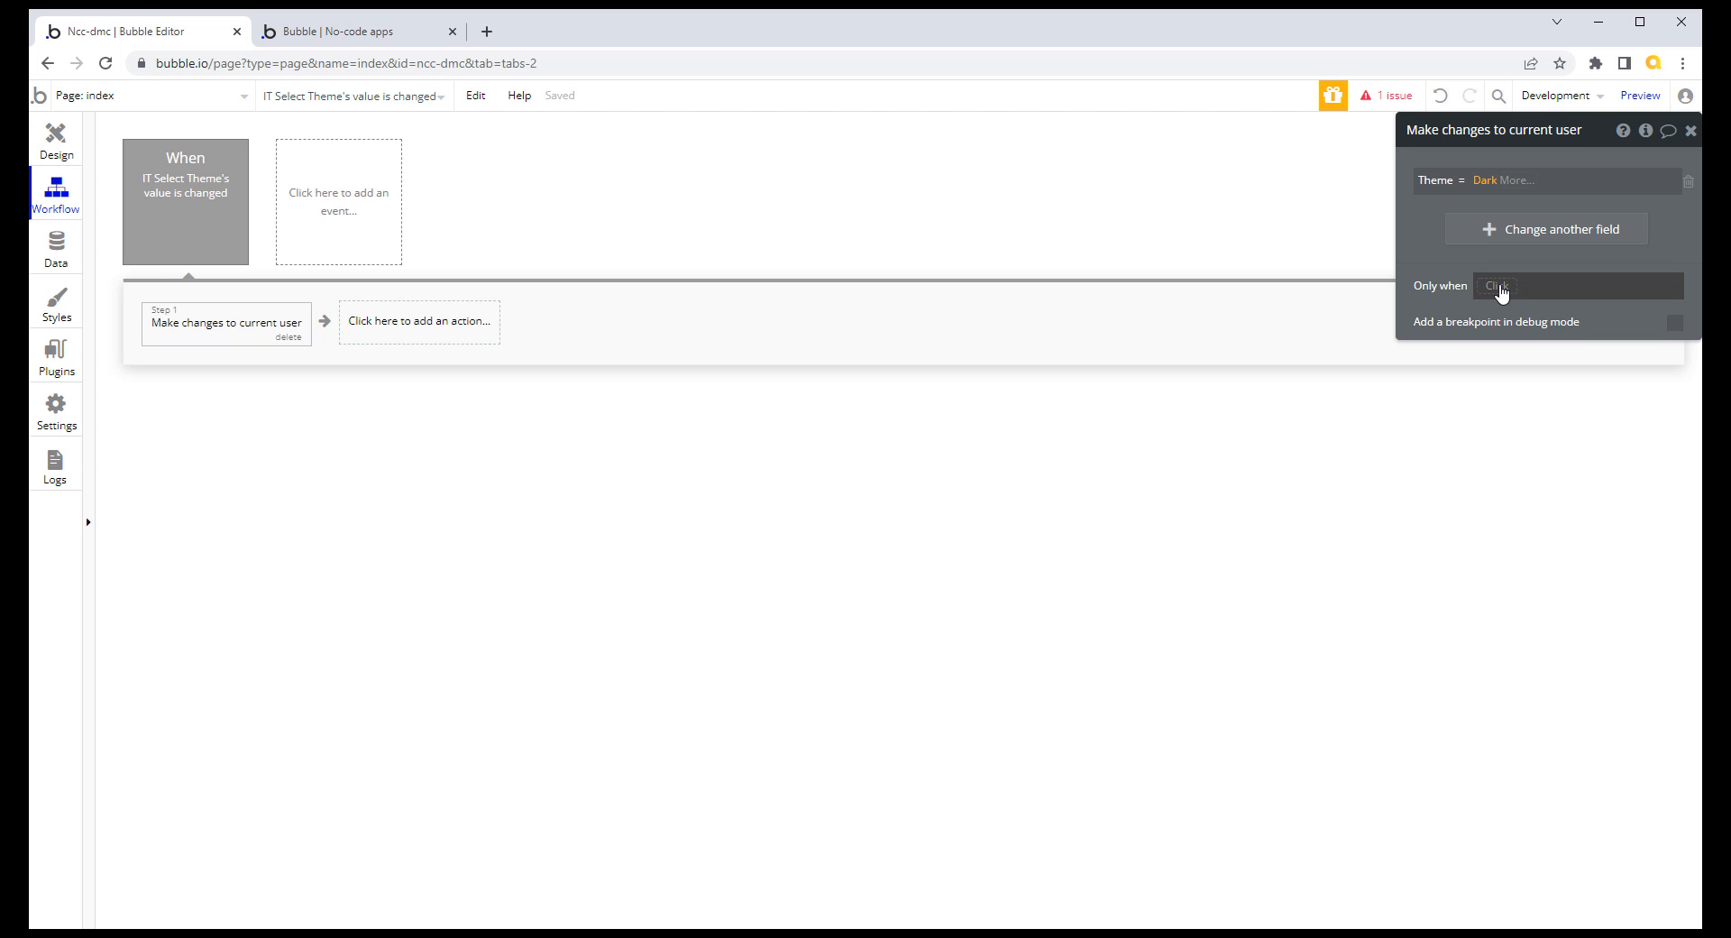
Step: Restrict the Dark theme action to run only when This IonicToggle is checked
left_click(1497, 286)
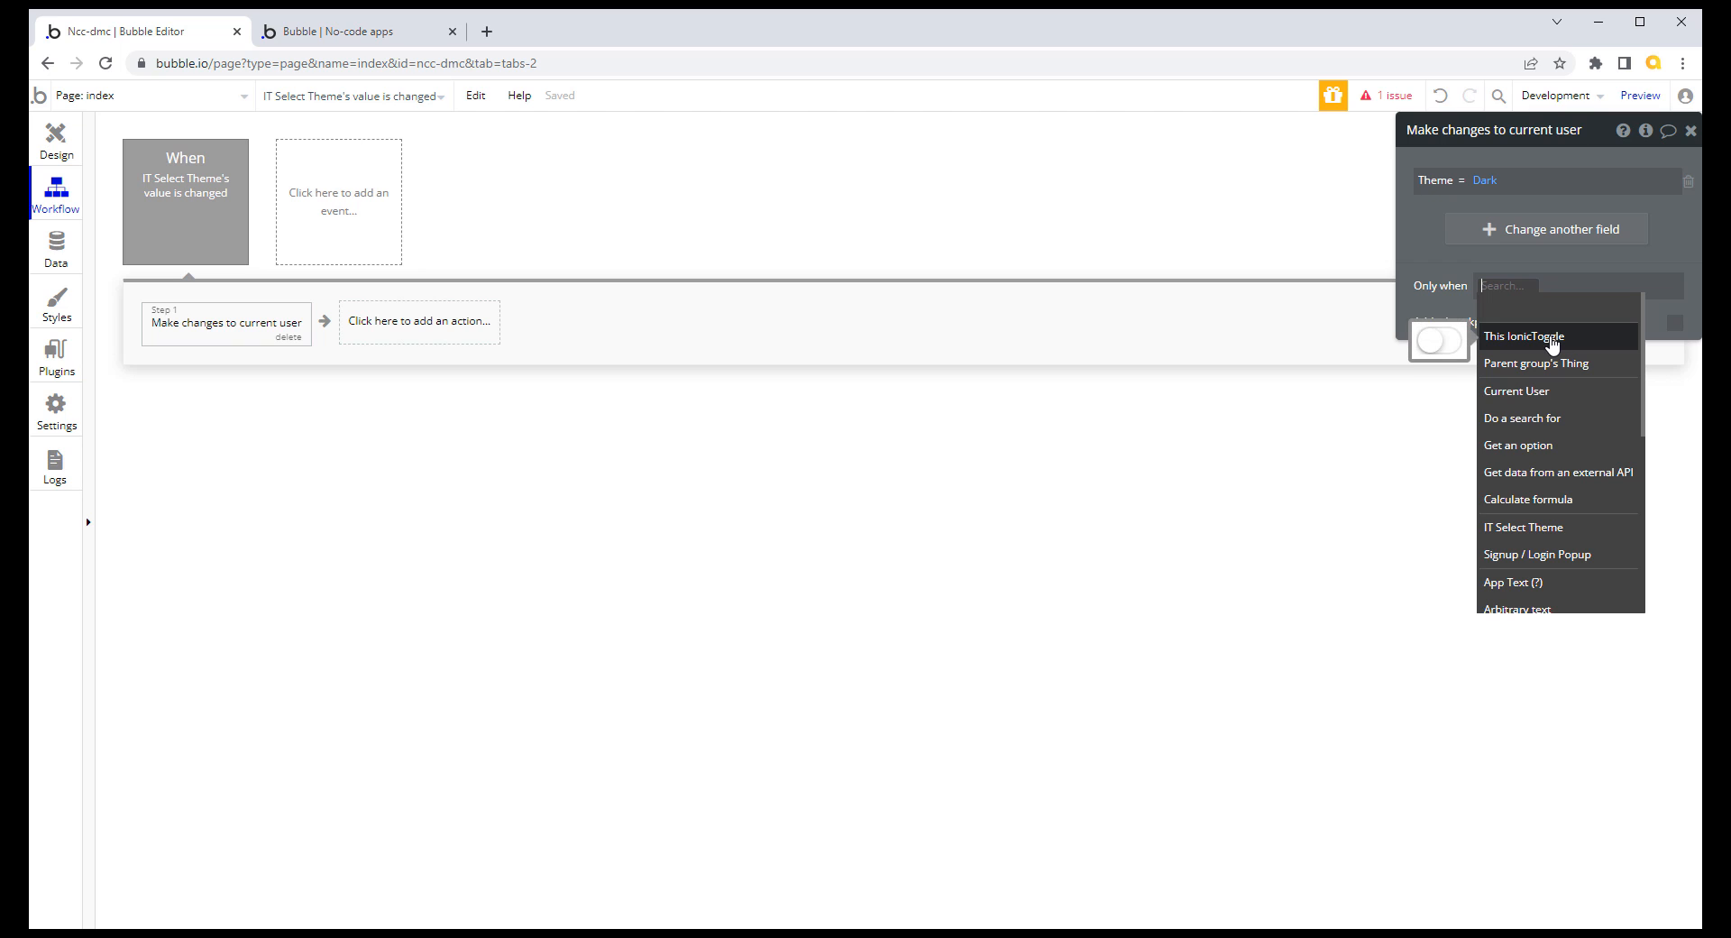
left_click(1546, 336)
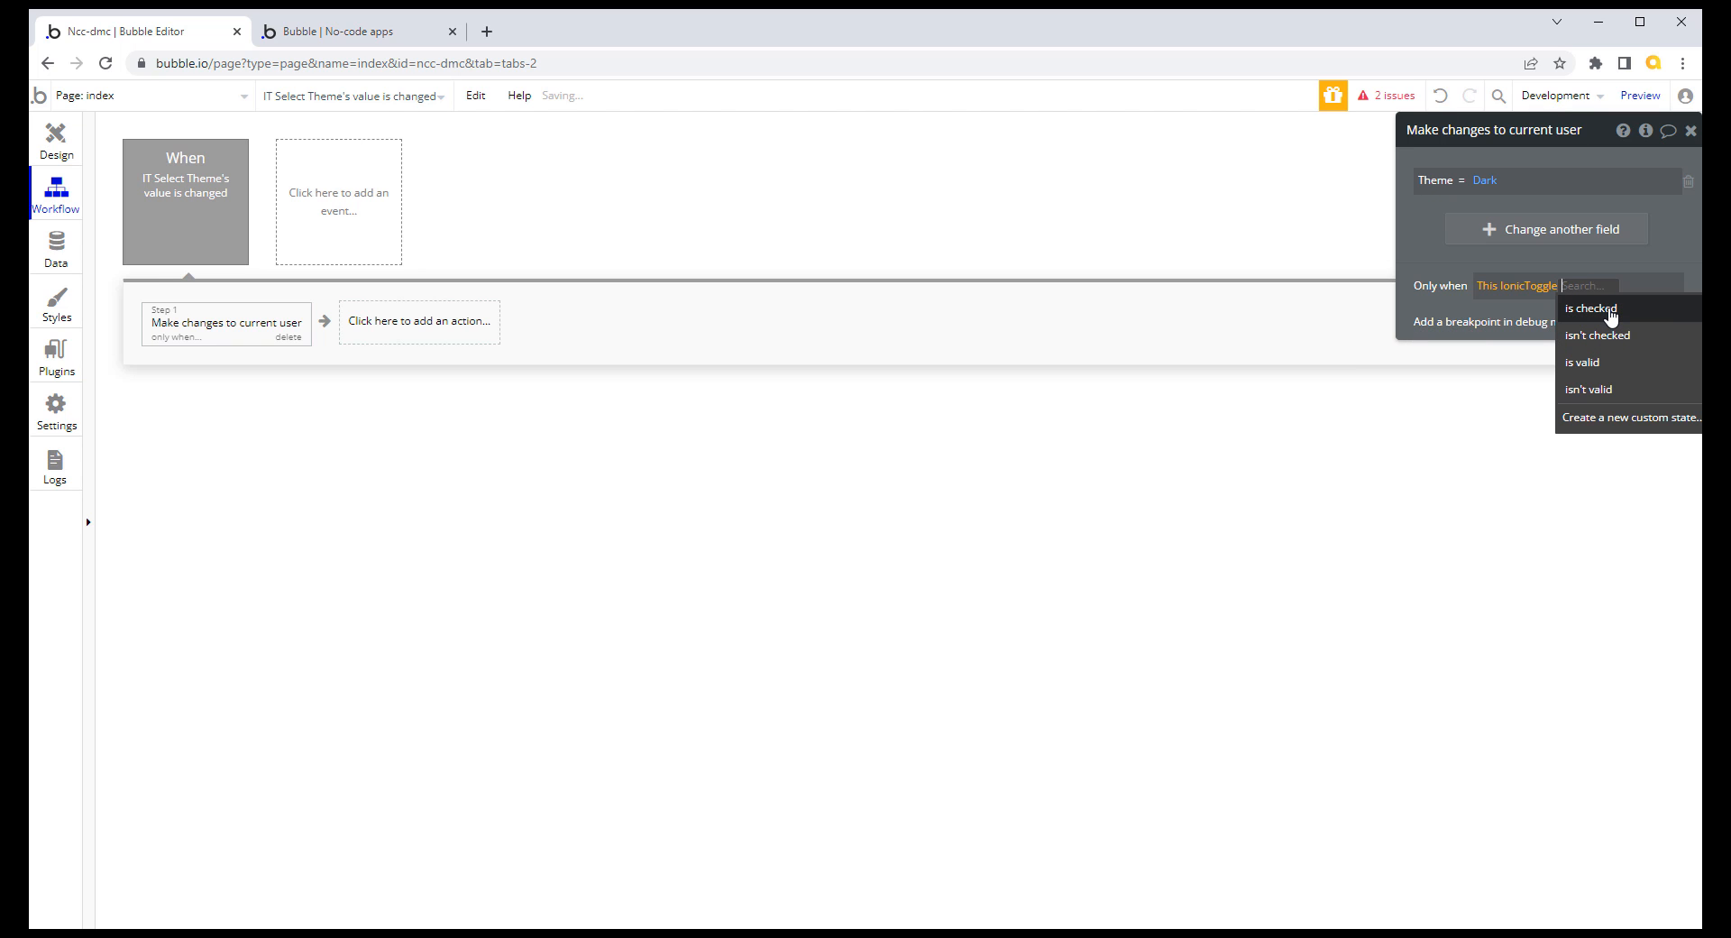
left_click(1592, 309)
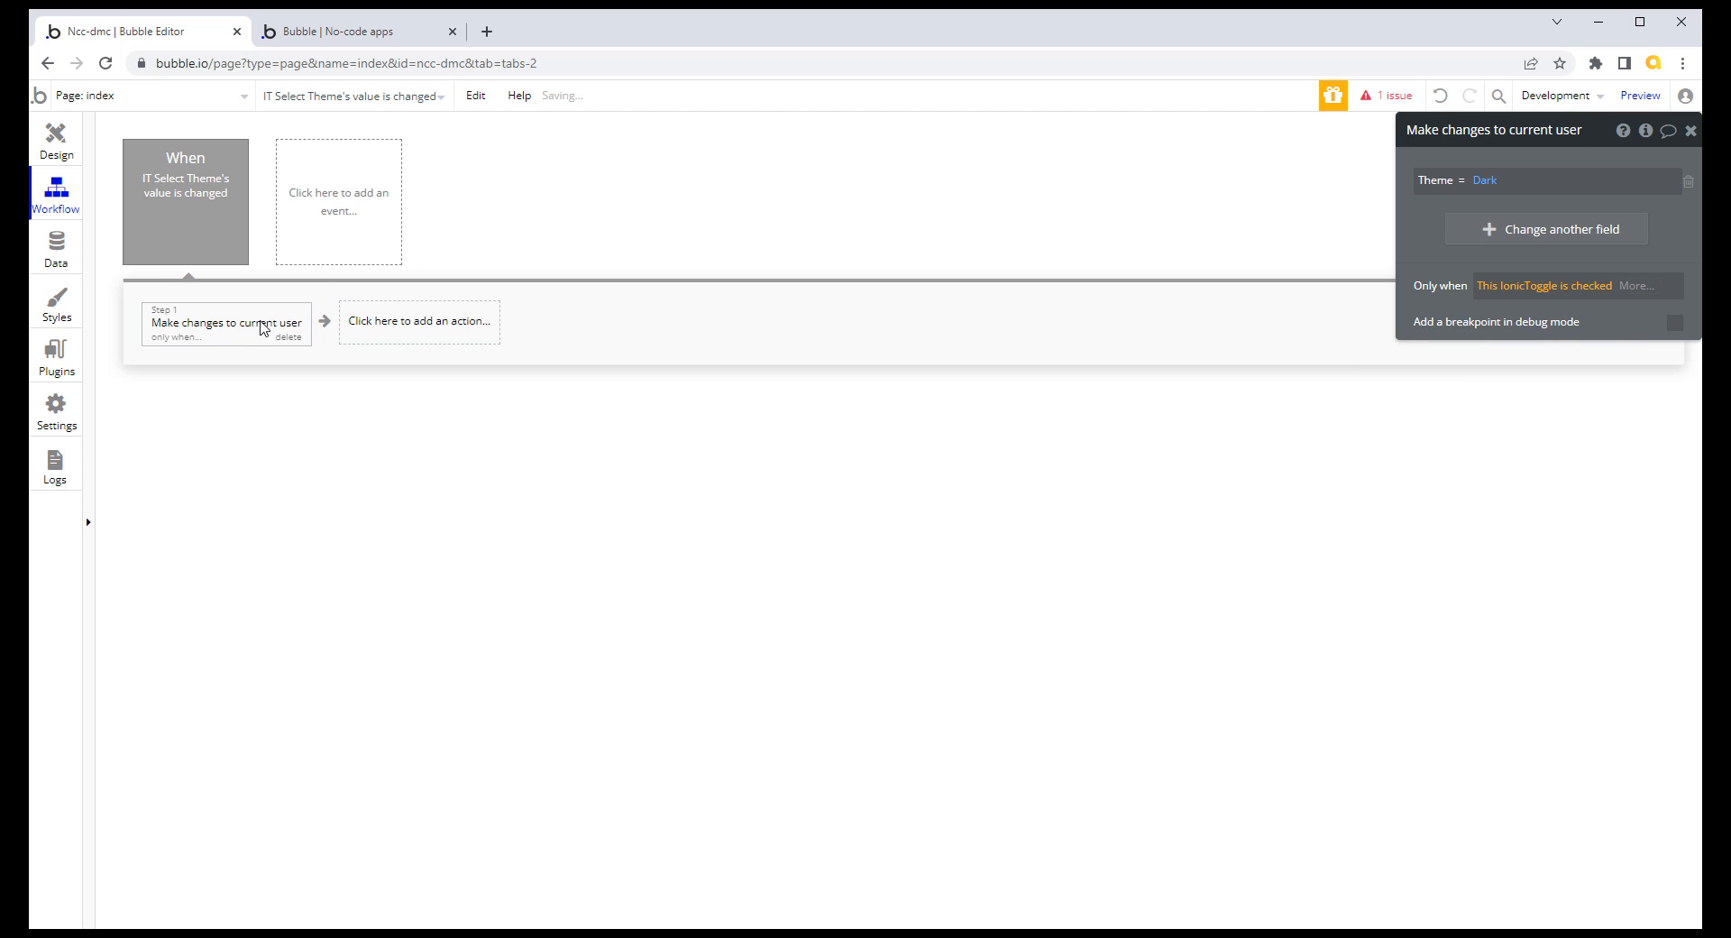
Step: Copy the Make changes to current user action and paste it as the workflow's second step
right_click(261, 327)
left_click(306, 445)
left_click(403, 324)
right_click(403, 324)
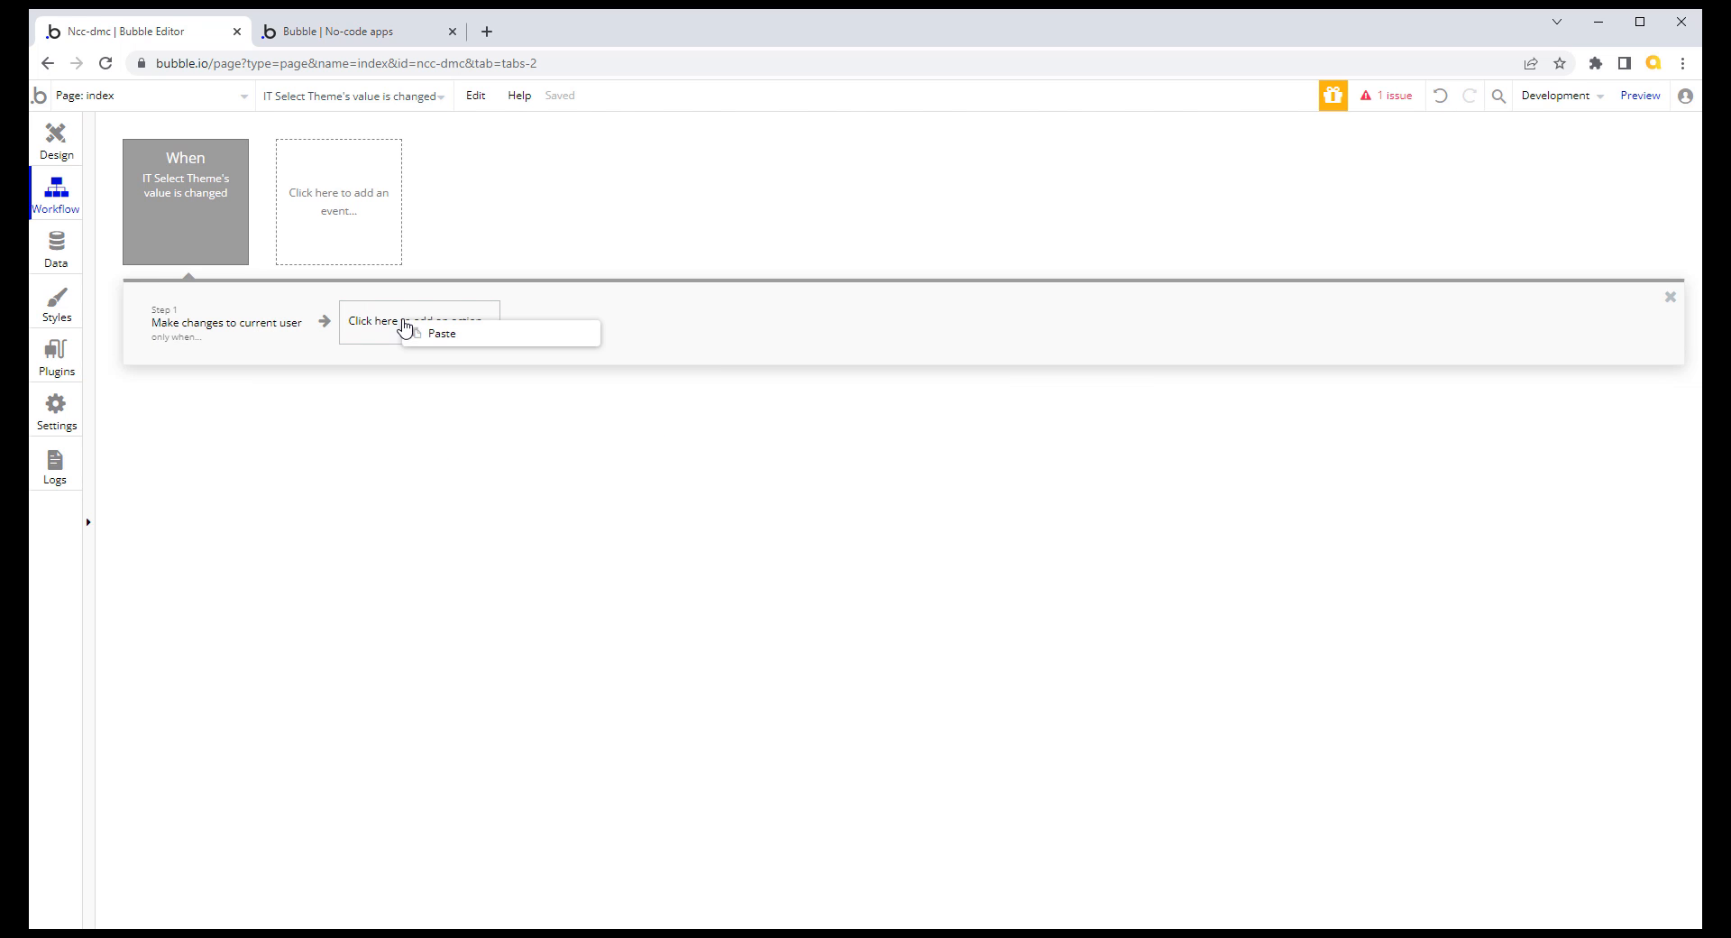
left_click(437, 340)
left_click(419, 340)
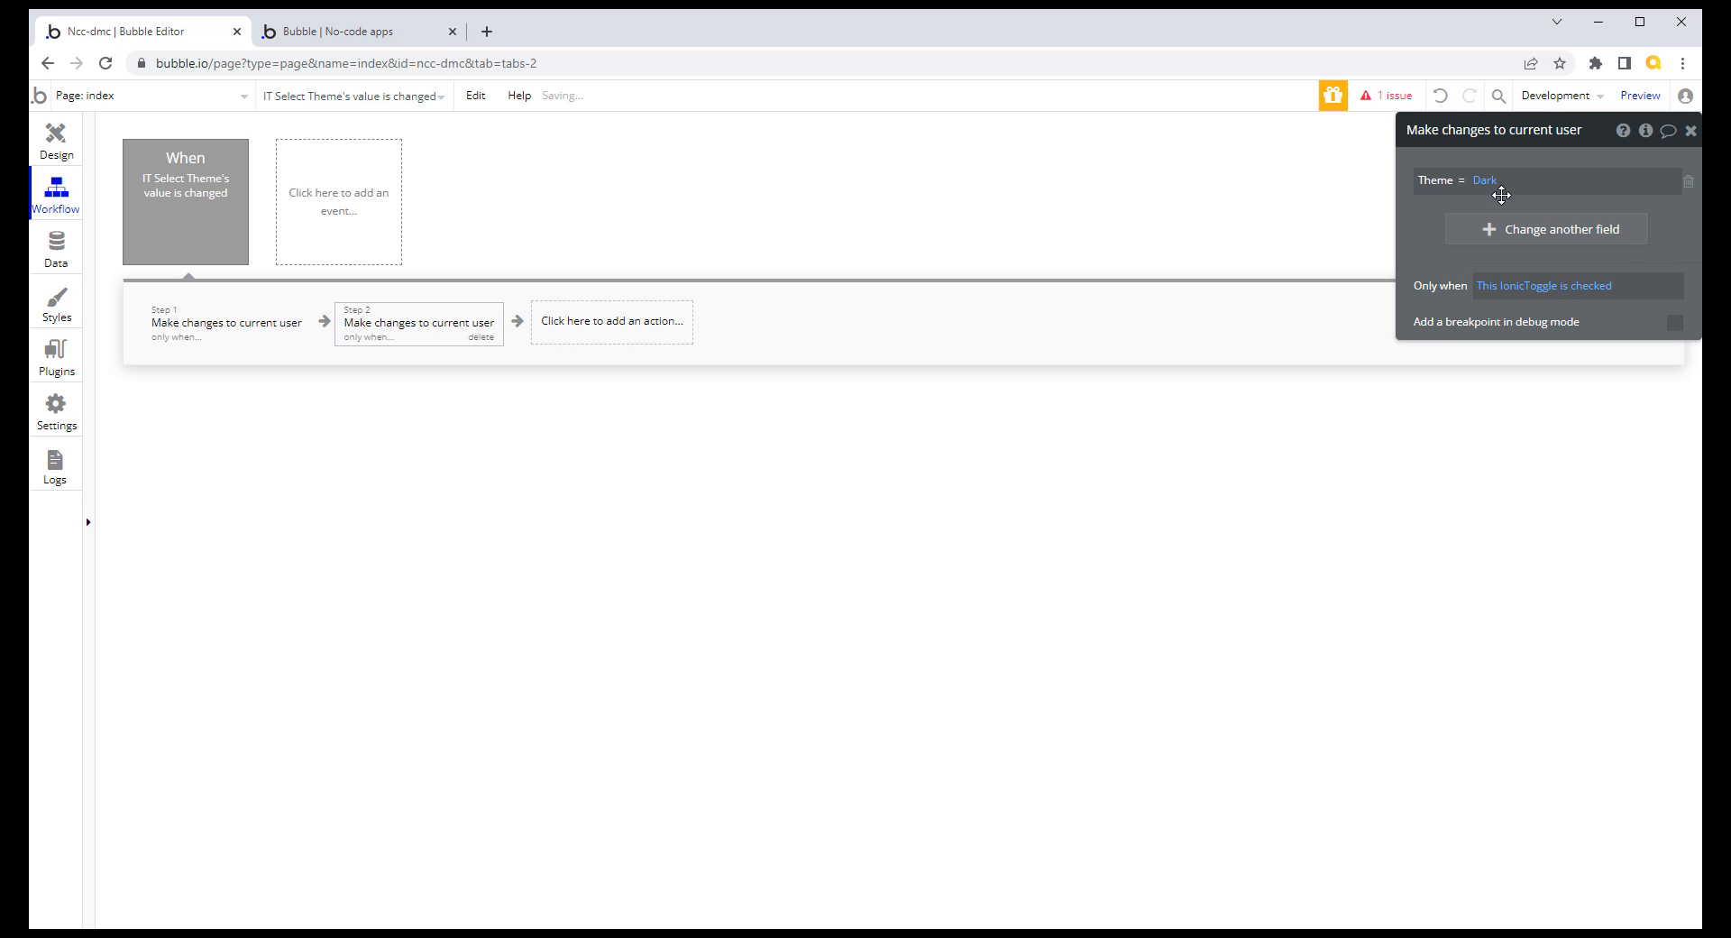
Step: In the second action, set Theme to Light and the condition to This IonicToggle isn't checked
left_click(1485, 181)
left_click(1501, 295)
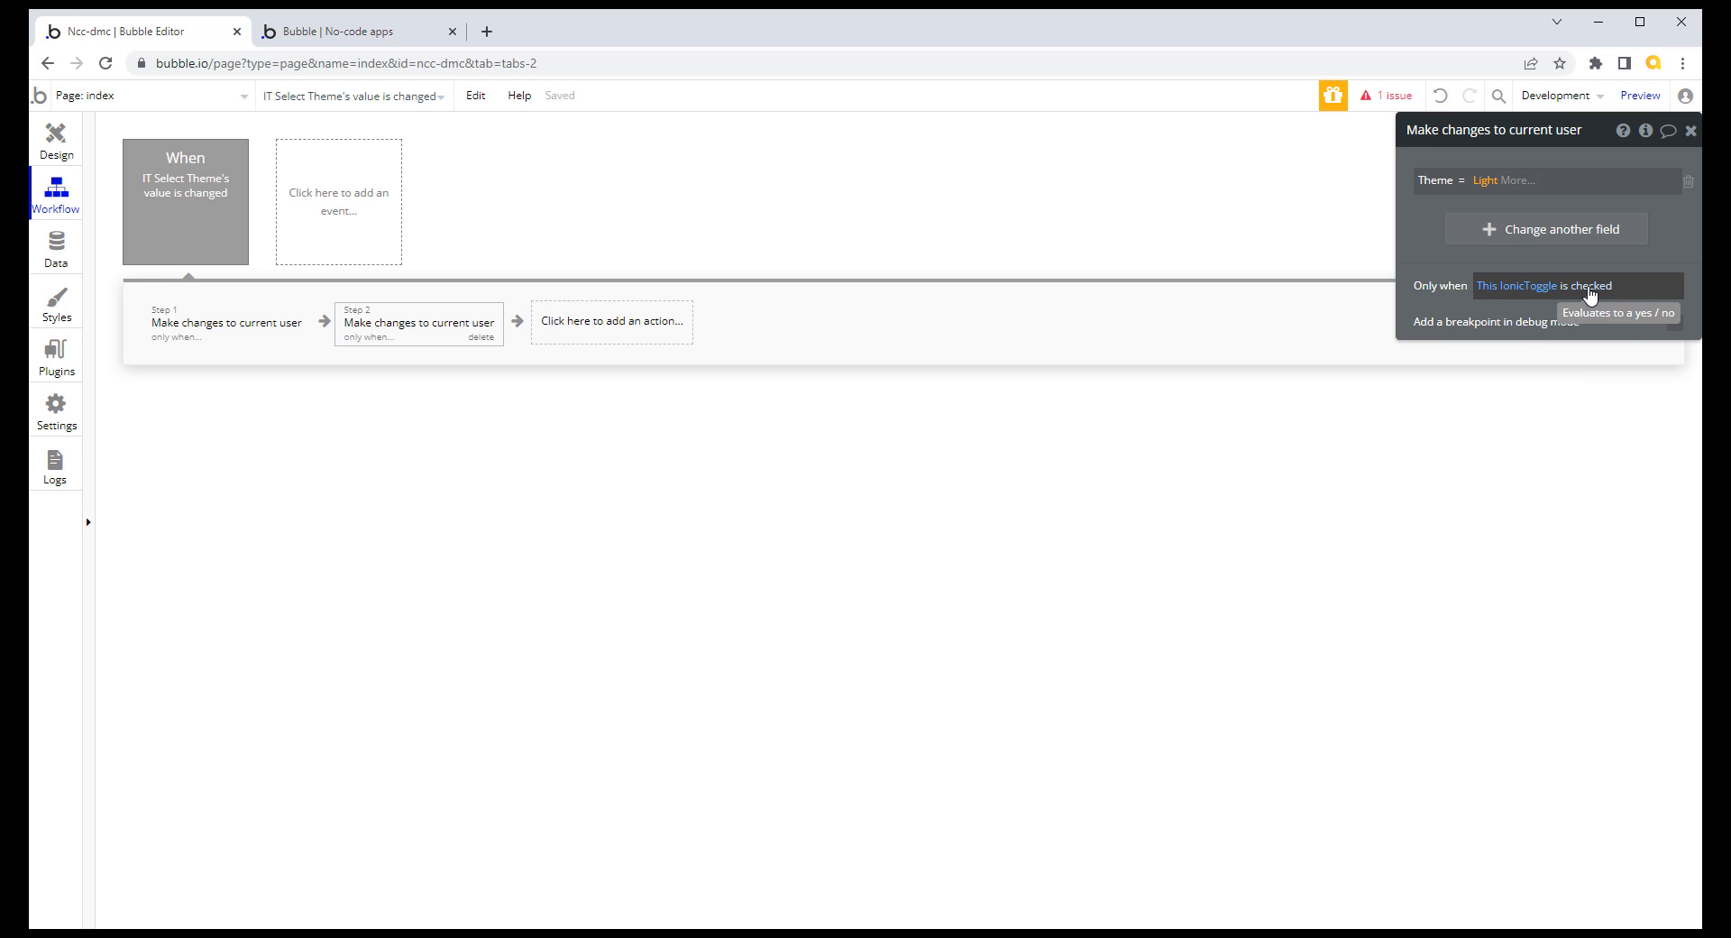
left_click(1590, 294)
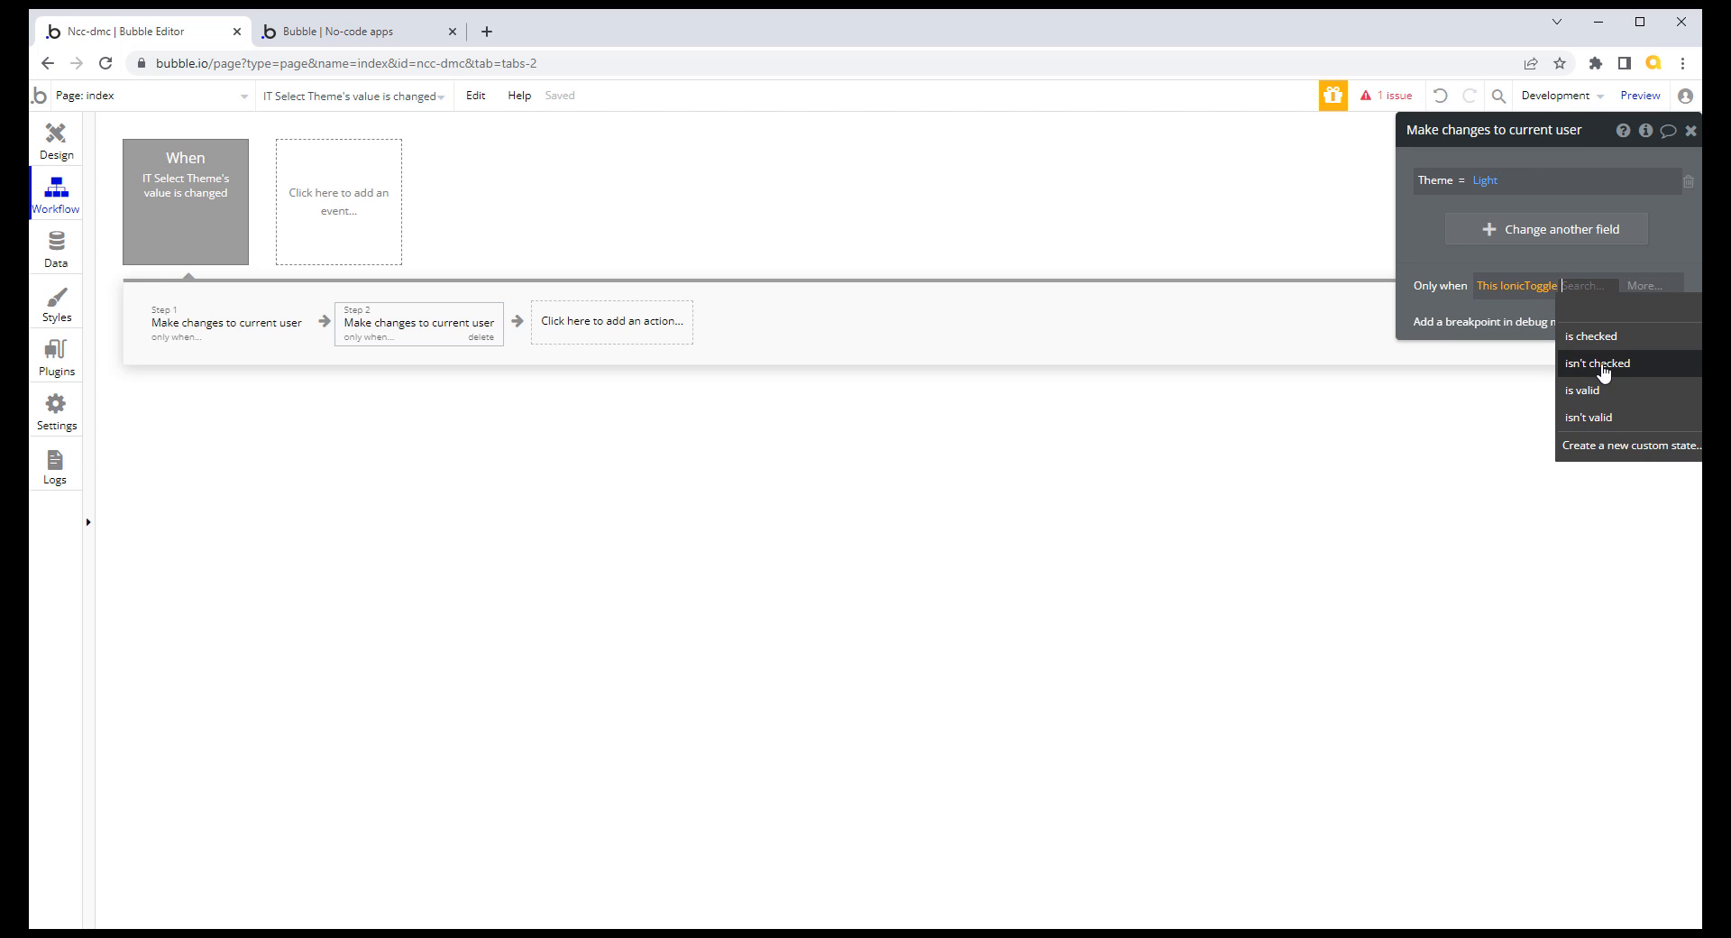
left_click(1604, 364)
left_click(1430, 259)
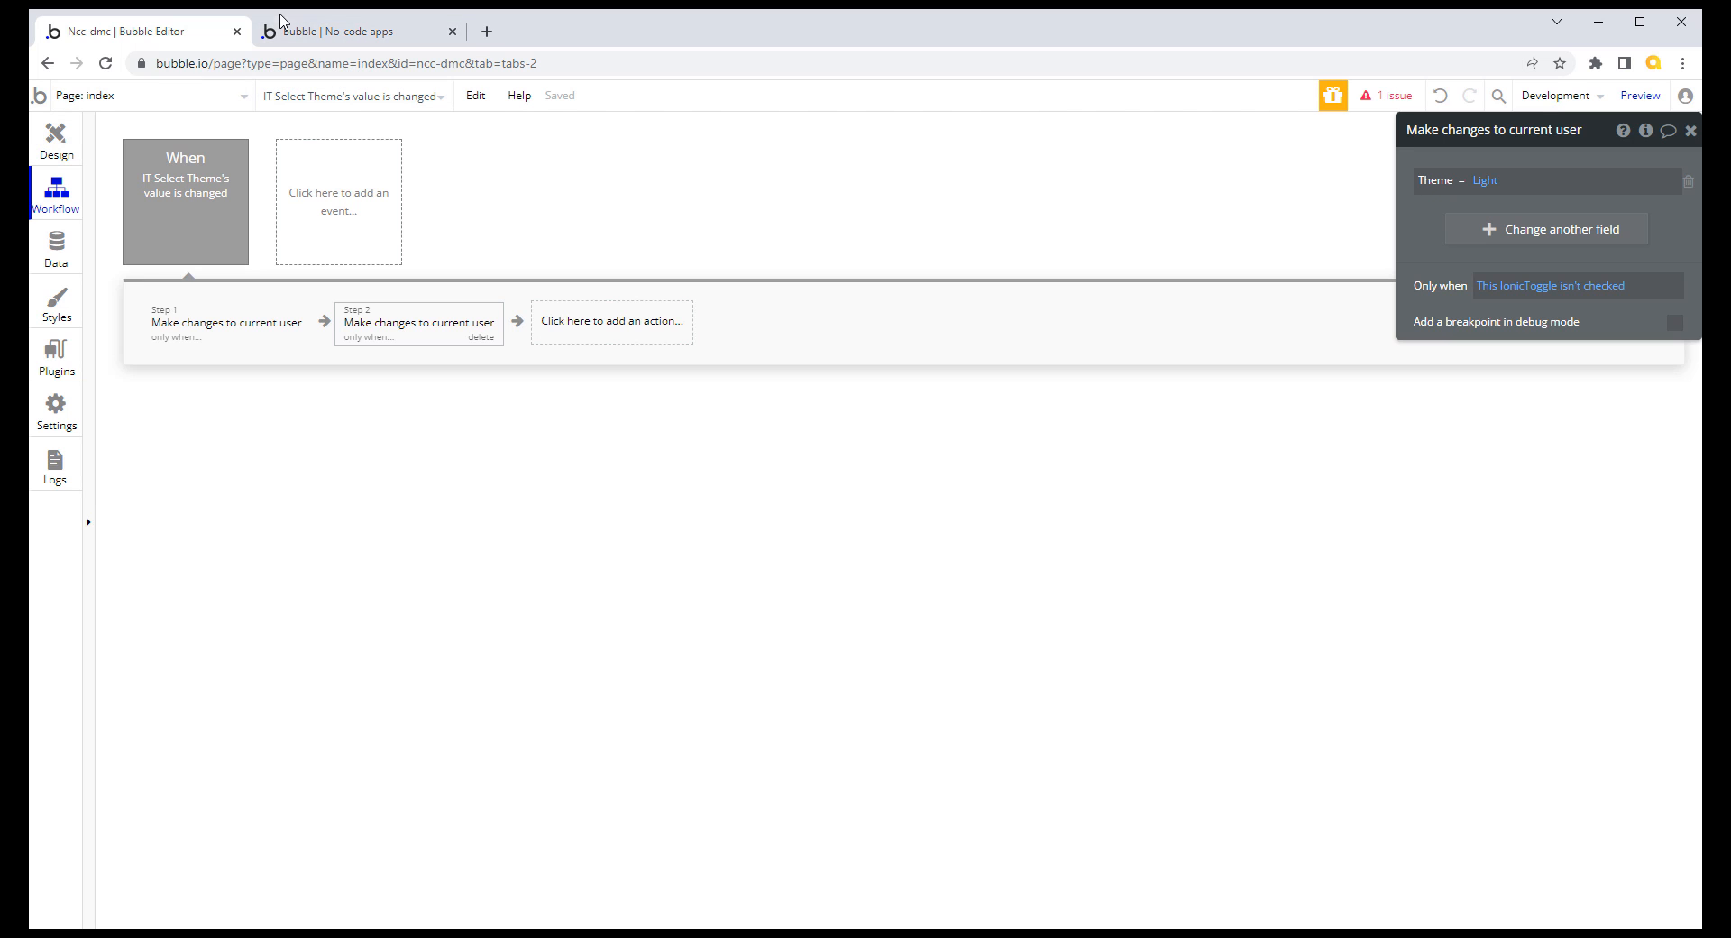
Step: Review the properties of the Light label, Welcome heading, More Info text and index page in the design view
left_click(56, 144)
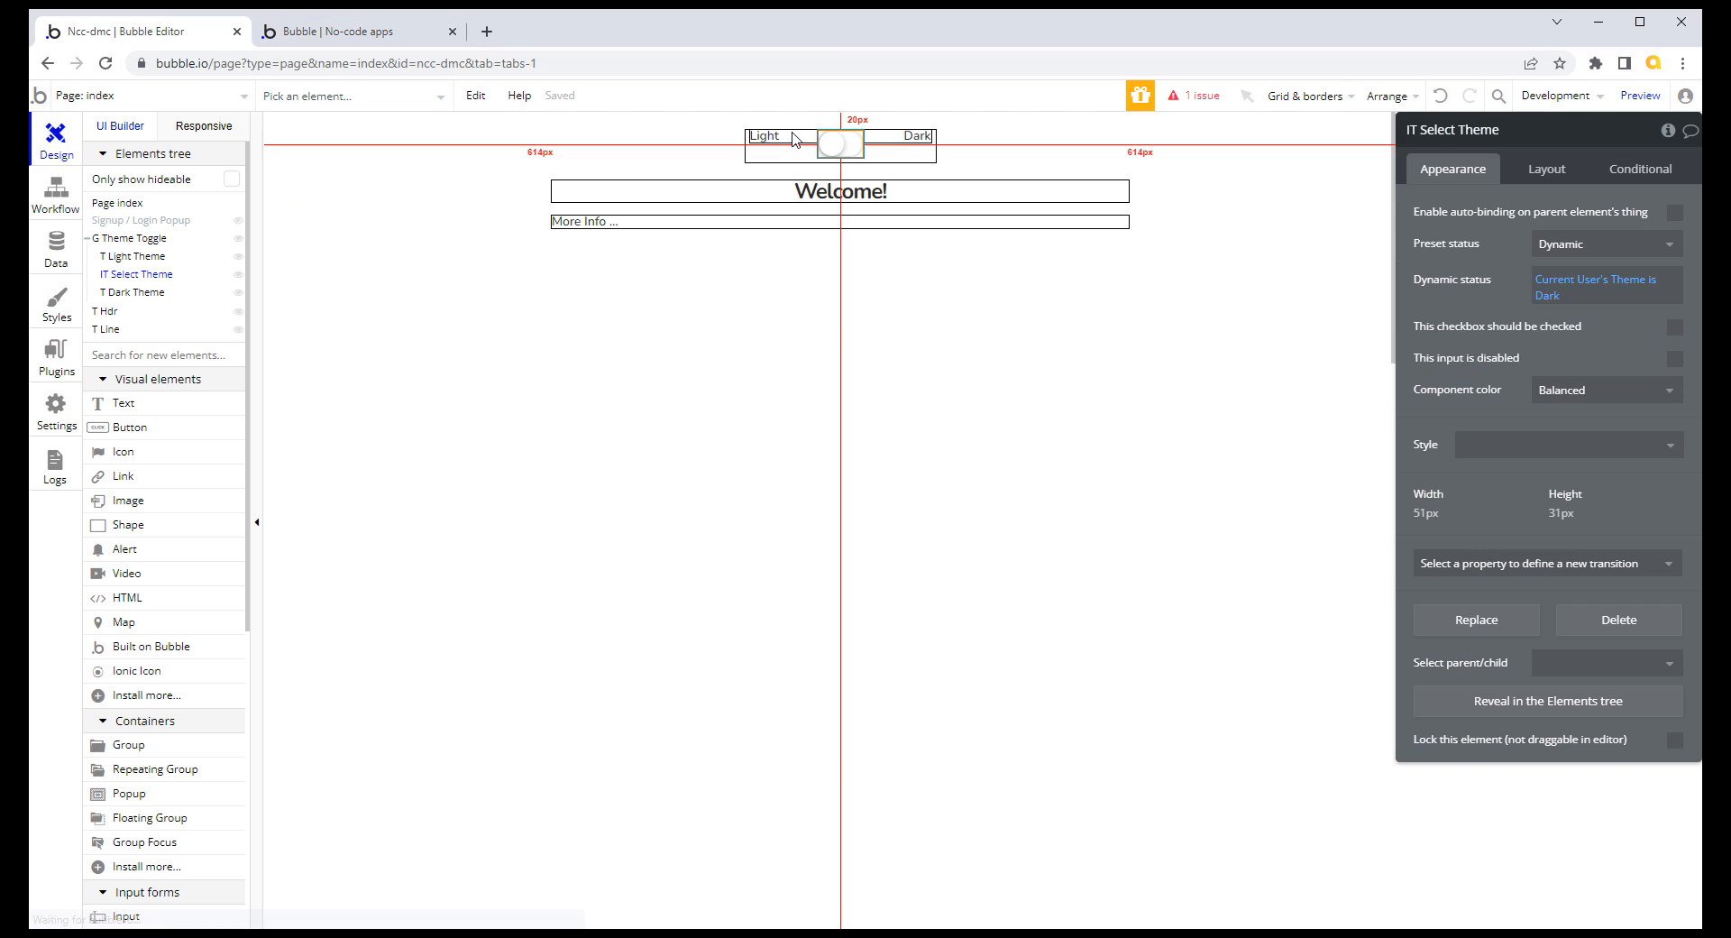
left_click(781, 142)
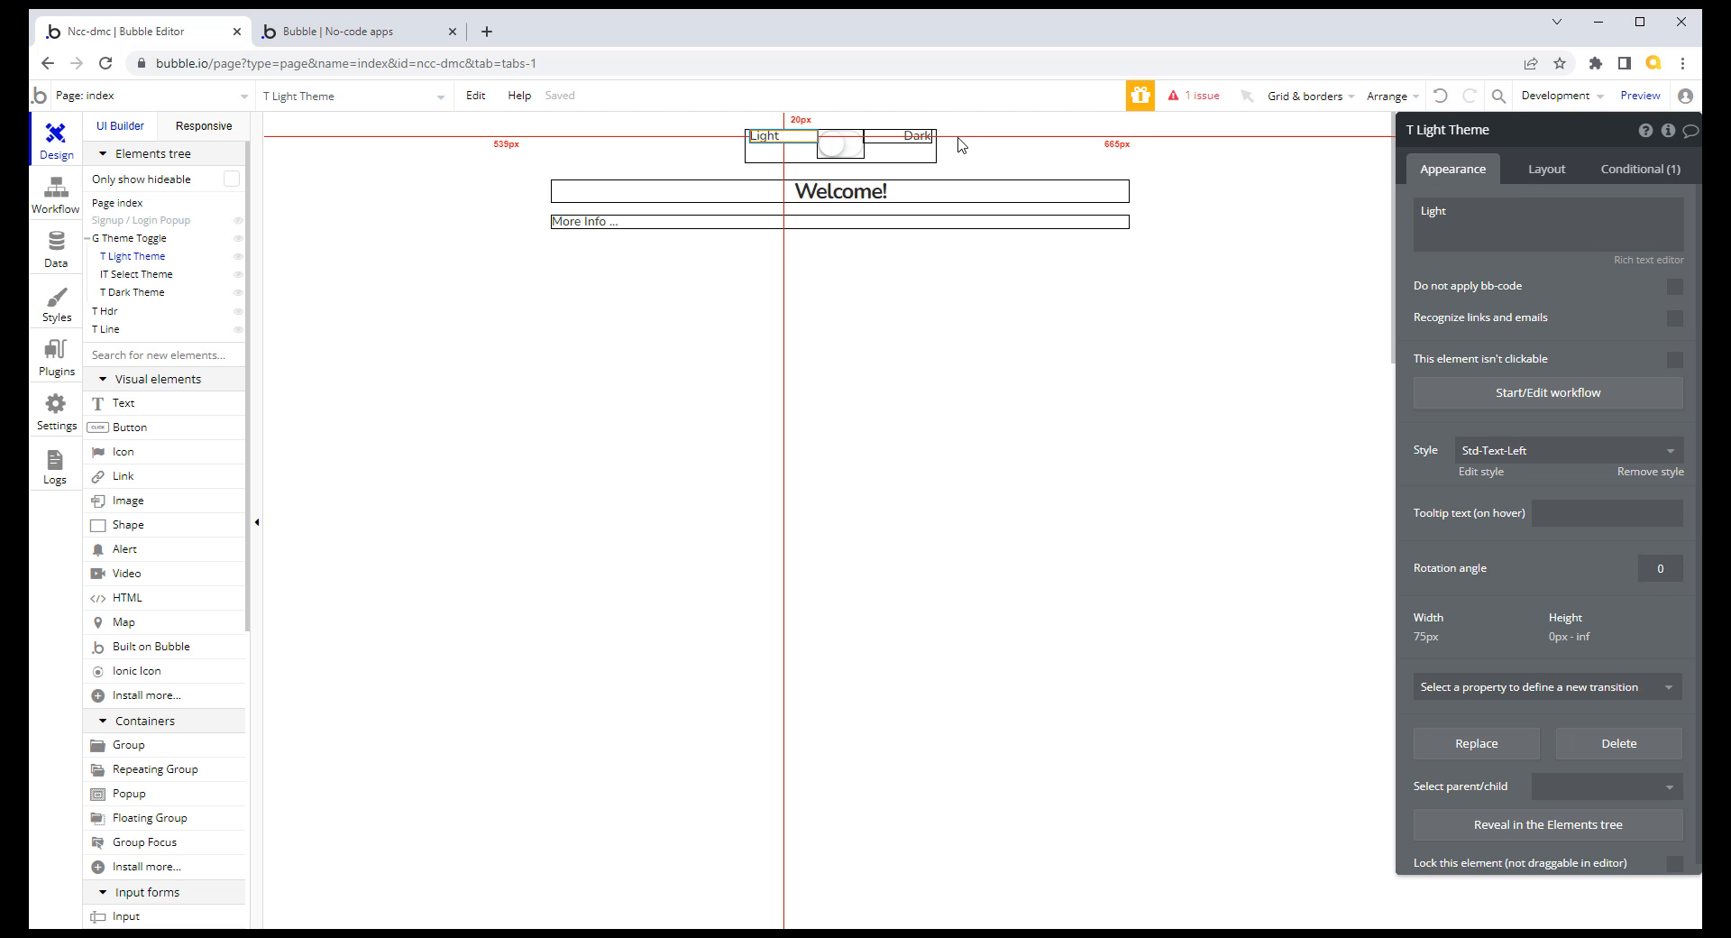
left_click(829, 192)
left_click(831, 224)
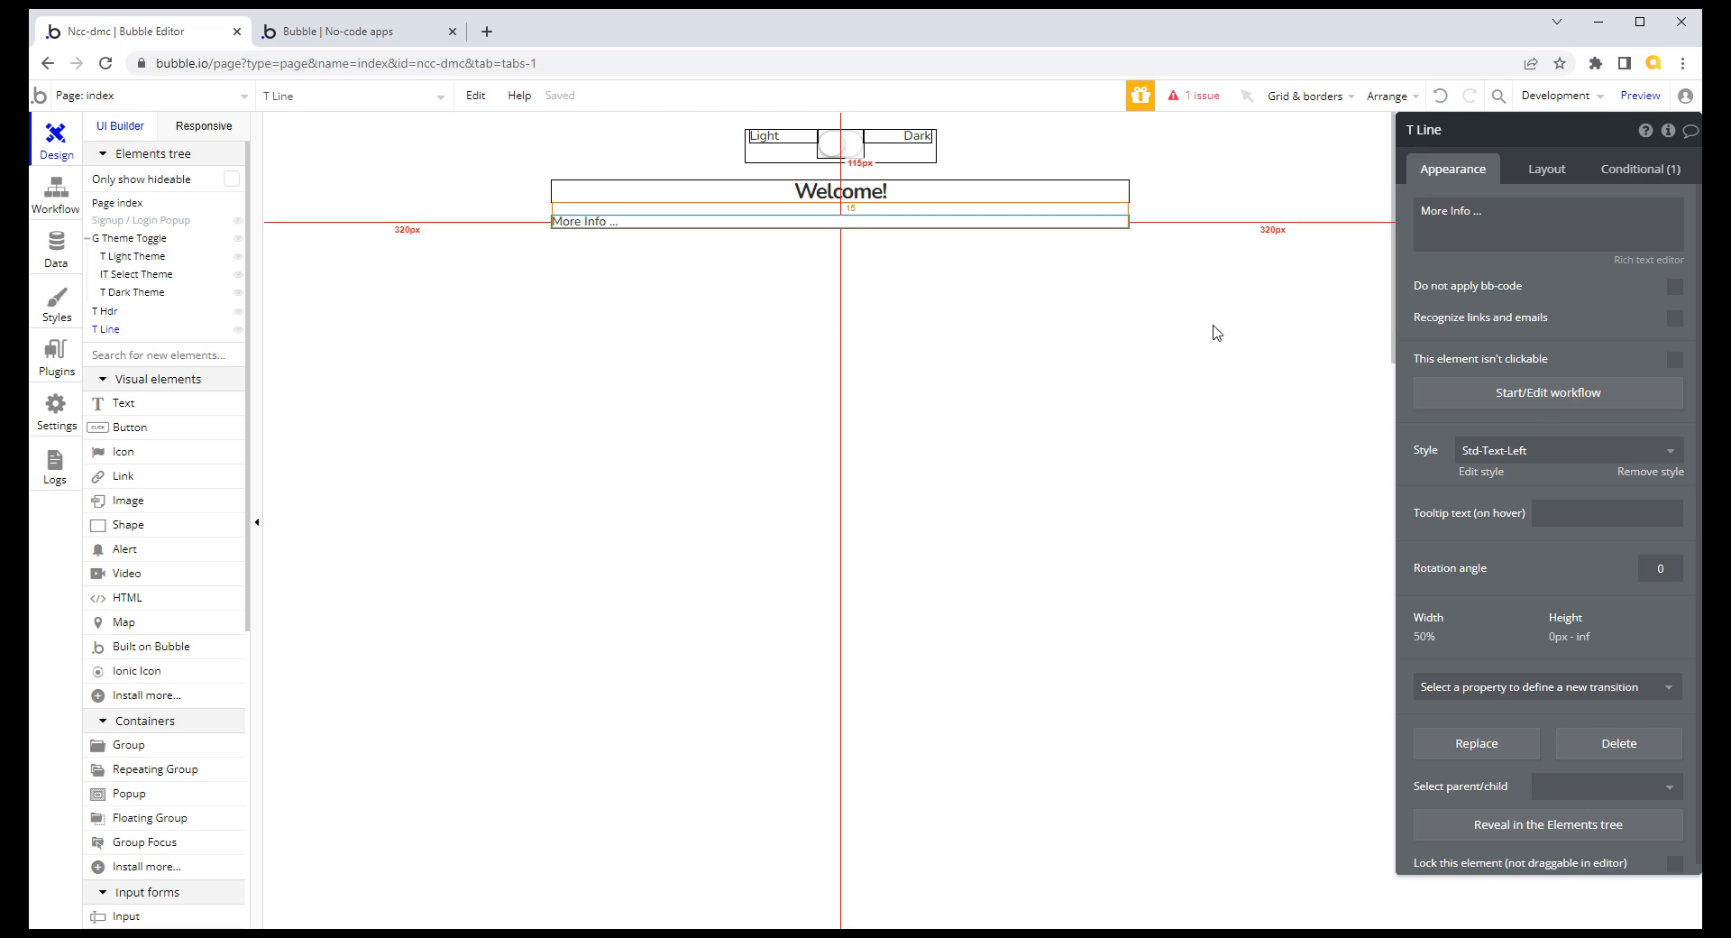
left_click(1266, 333)
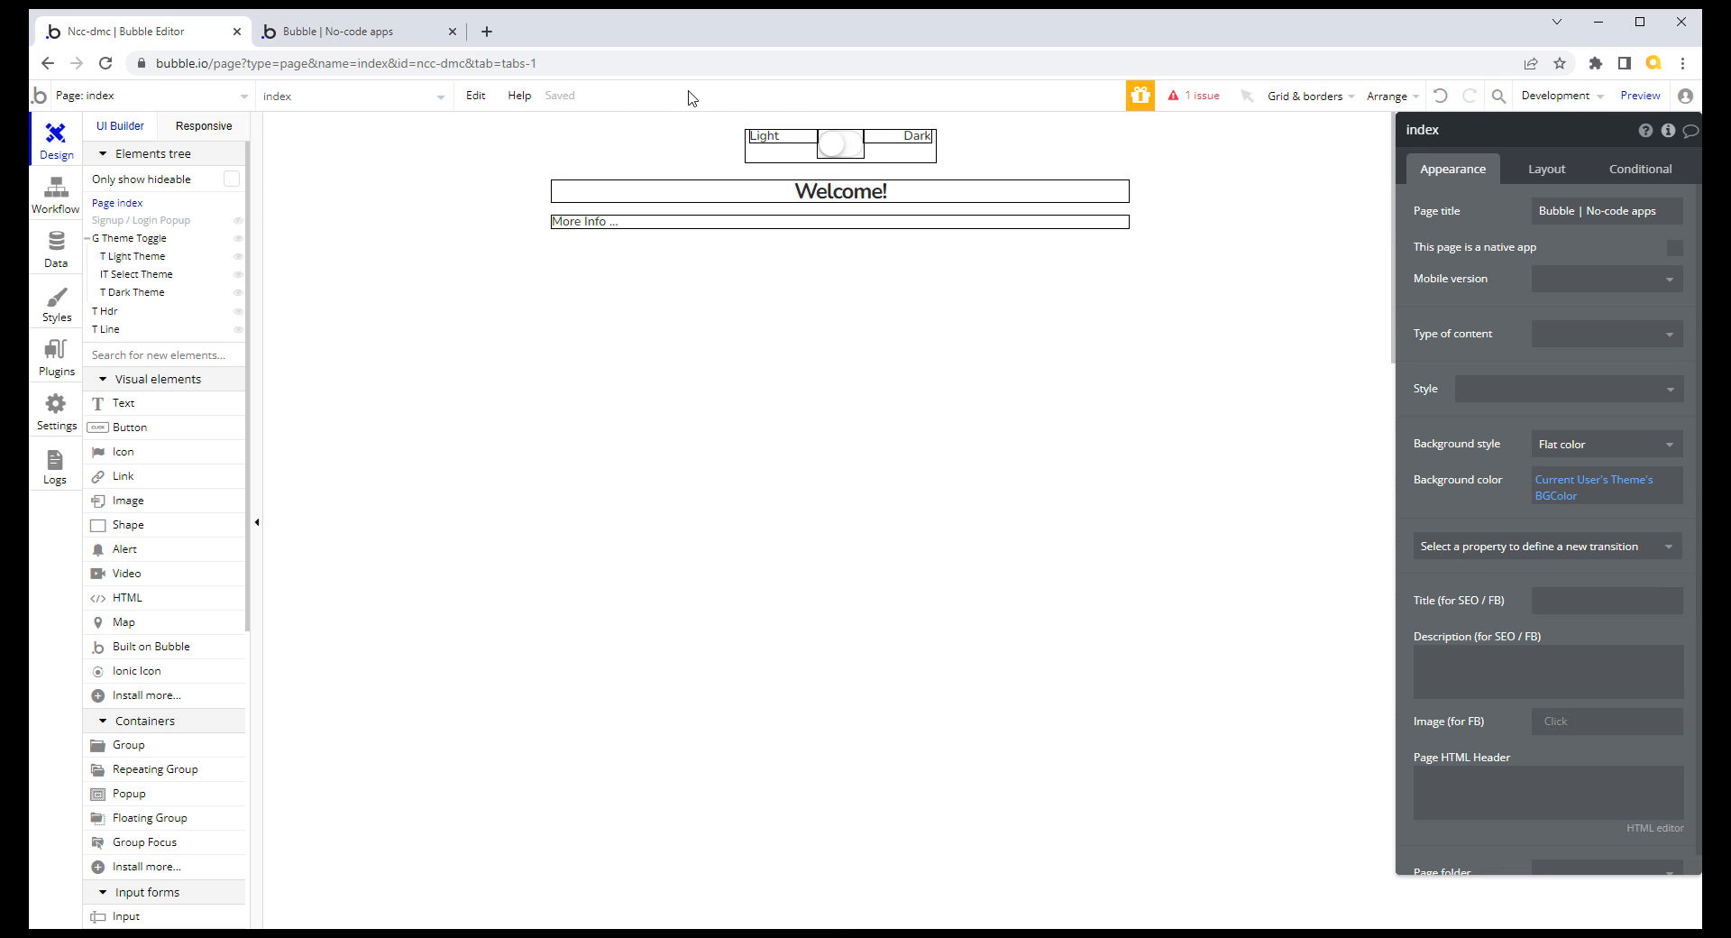
Step: Switch to the app preview and test the theme toggle by switching repeatedly between light and dark
left_click(397, 41)
left_click(624, 105)
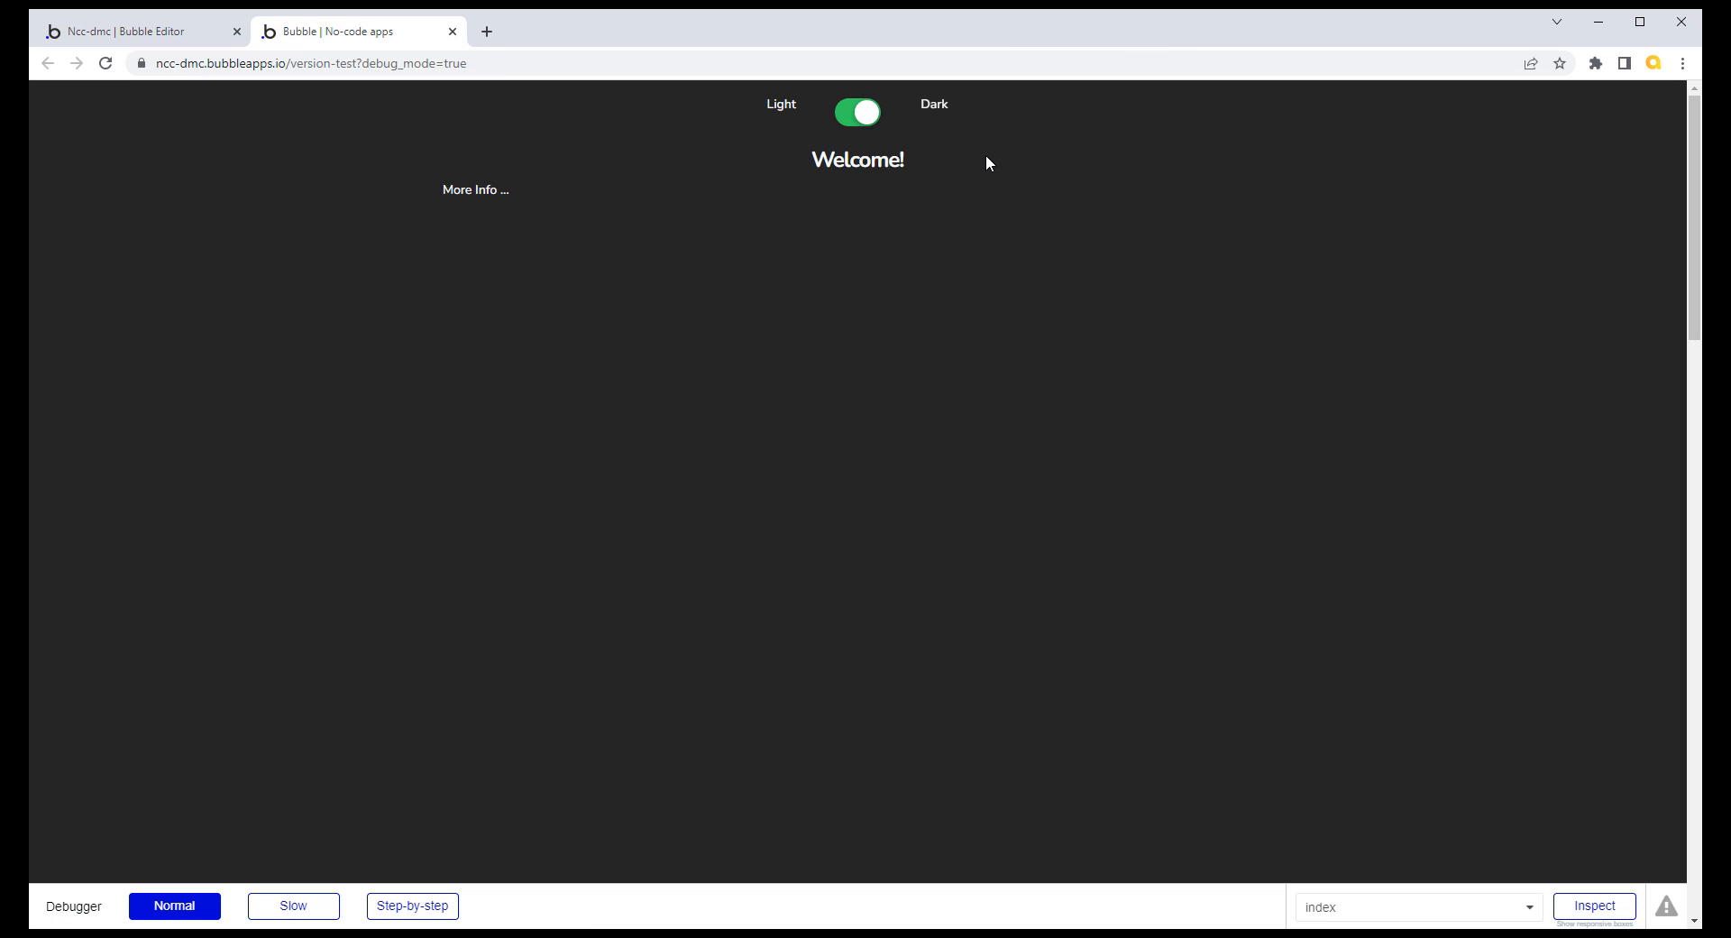
left_click(847, 118)
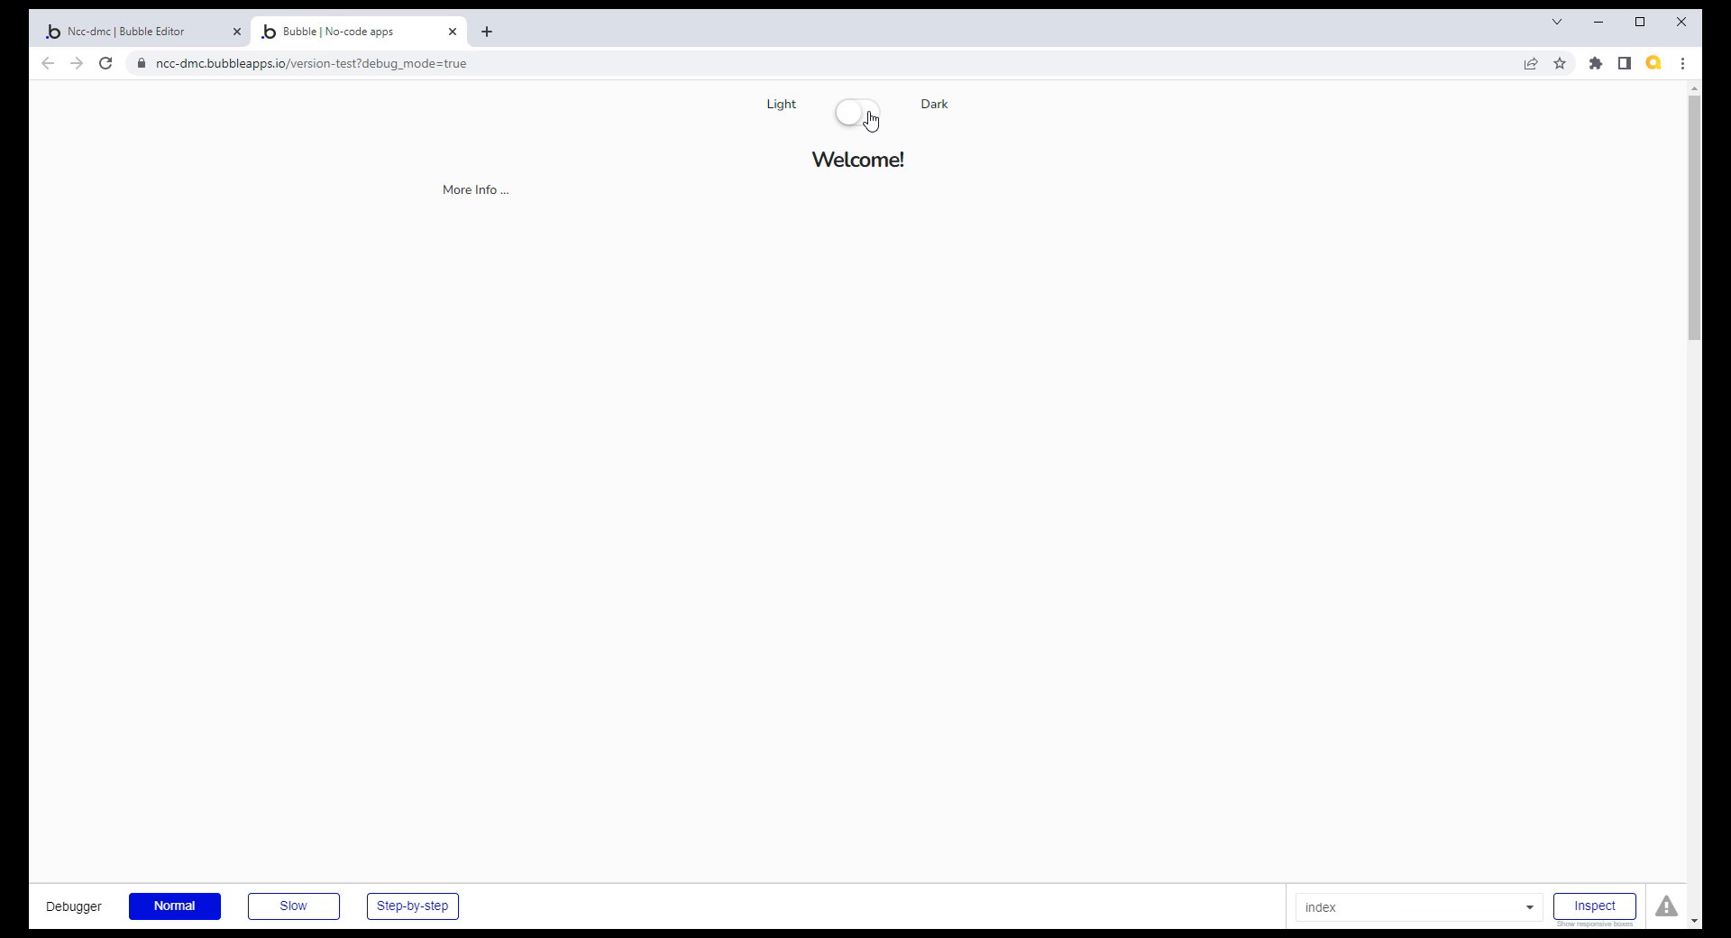
left_click(869, 118)
left_click(870, 118)
left_click(871, 118)
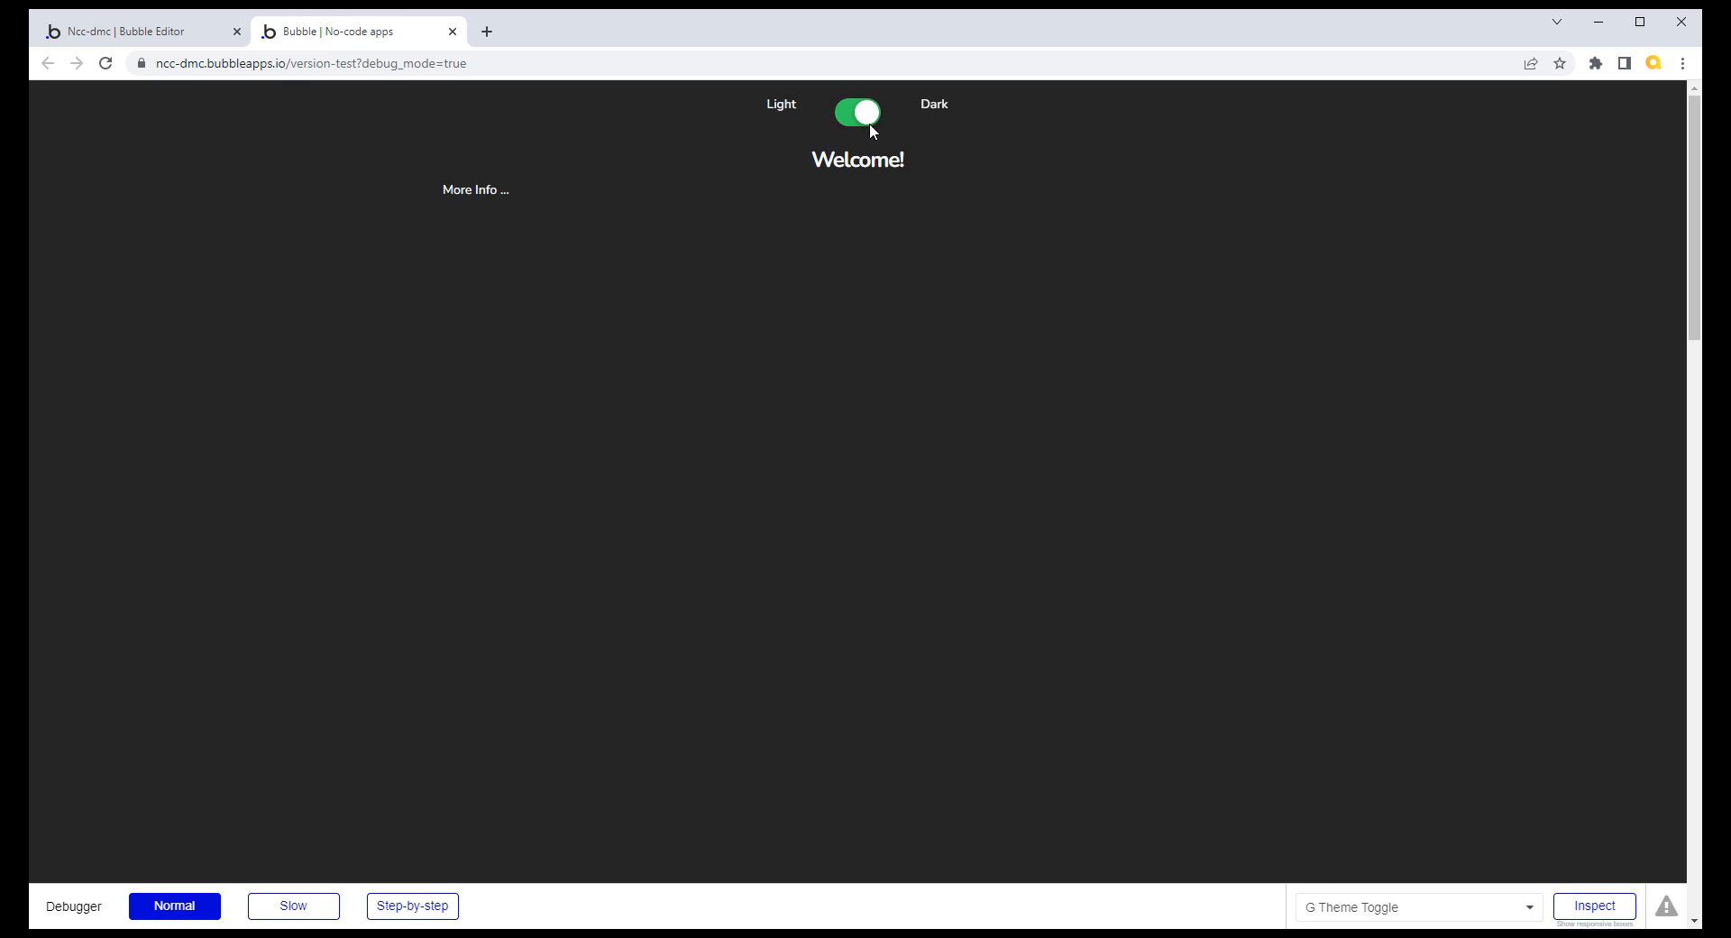
Step: Switch to the Bubble editor and add a Font color transition with a 350 ms duration to the Hdr-Text-Center style
left_click(181, 38)
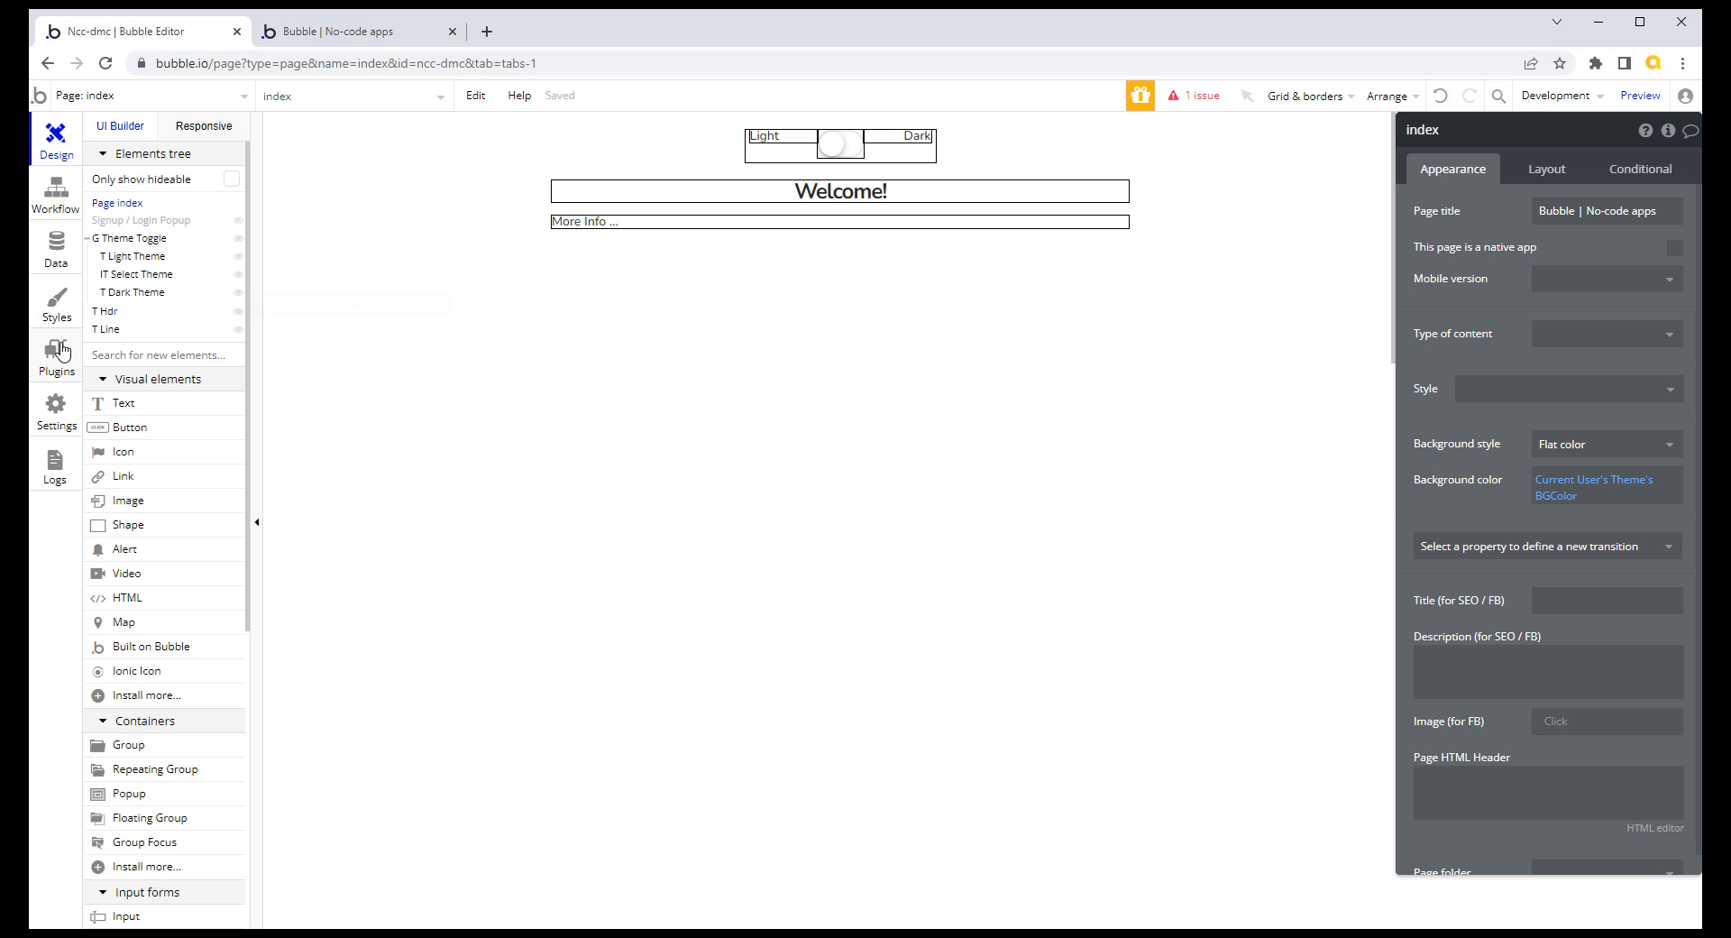
left_click(57, 309)
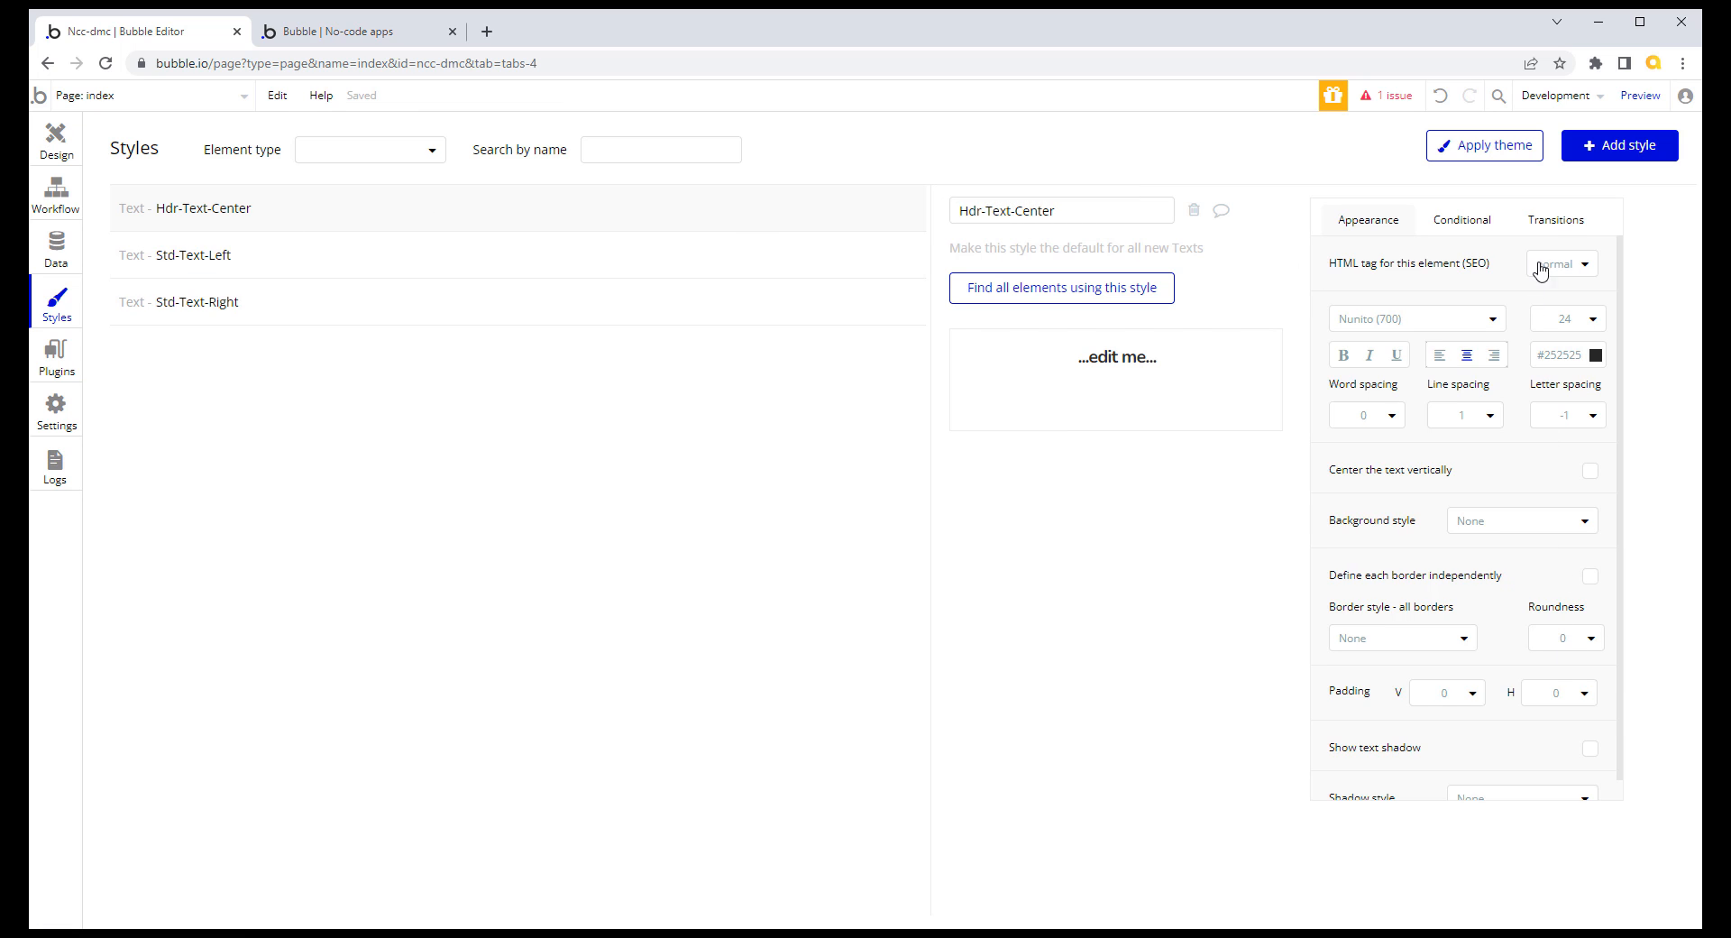
left_click(1563, 230)
left_click(1571, 265)
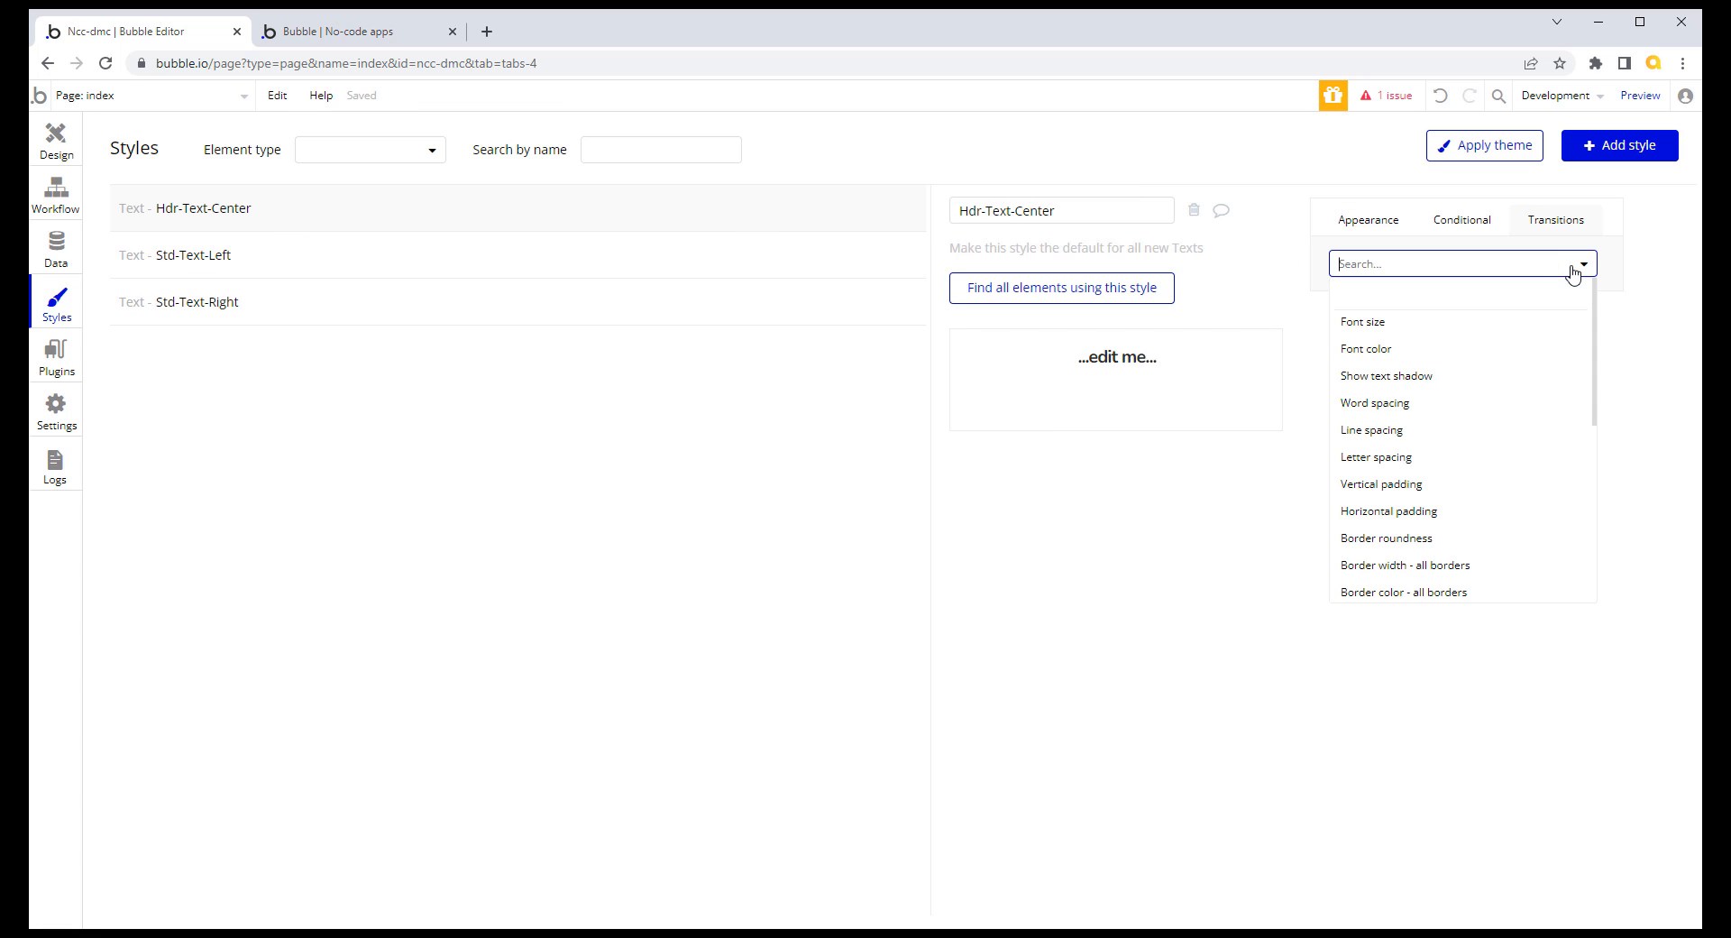
left_click(1373, 353)
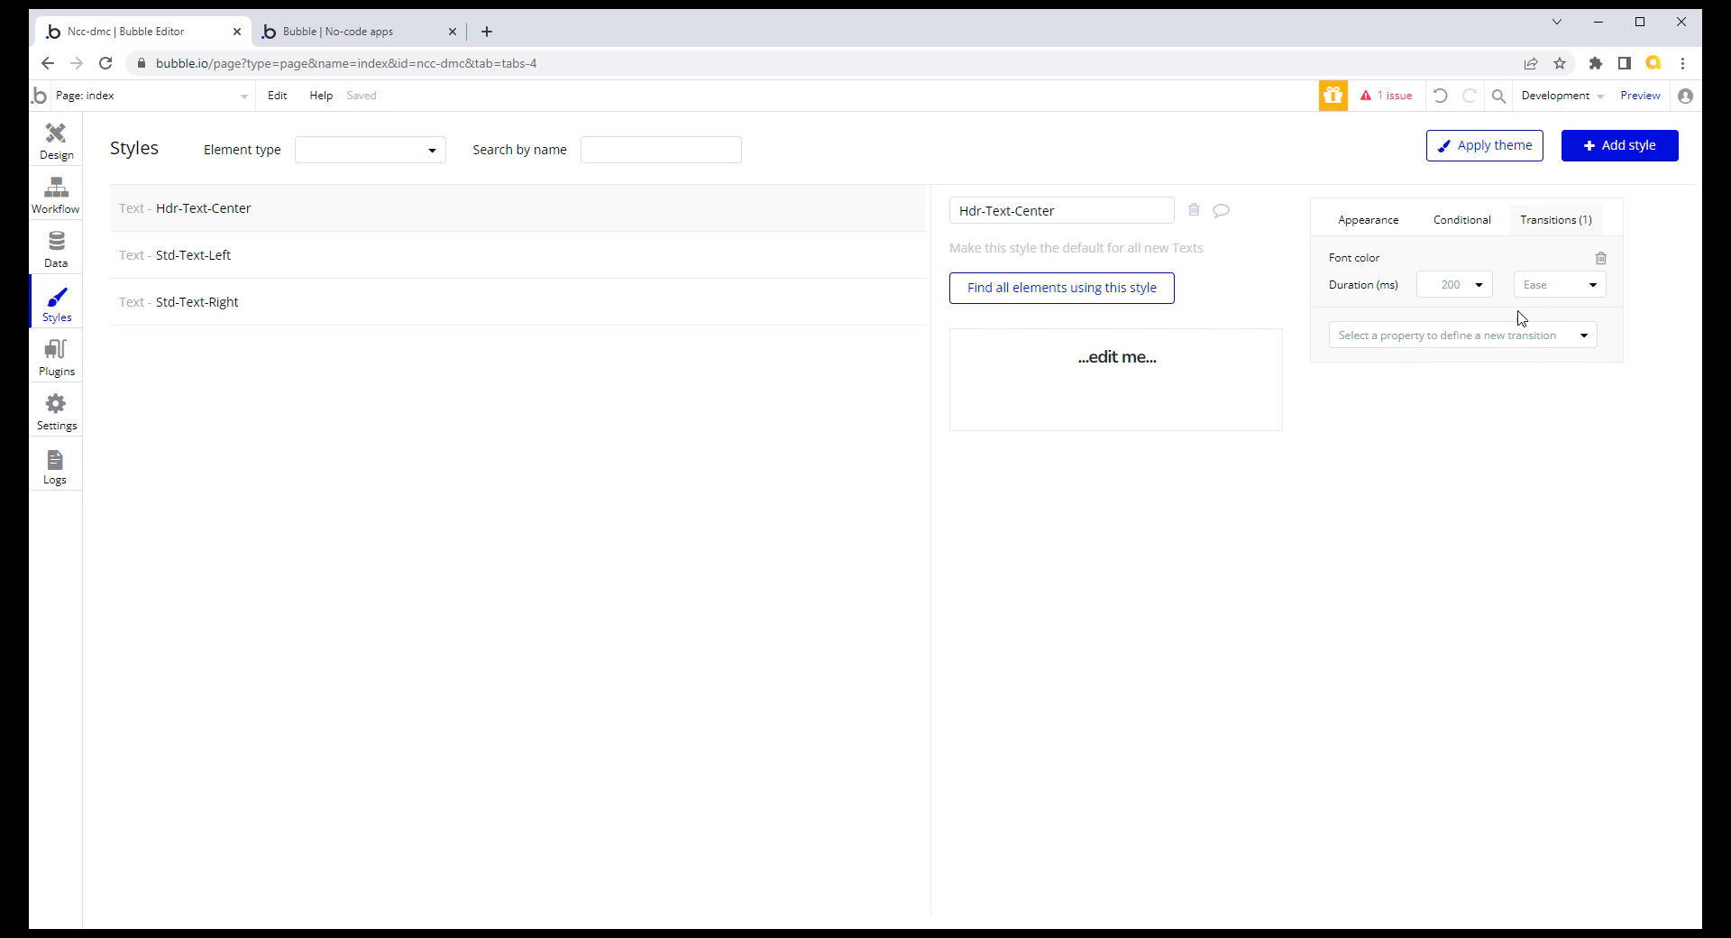
left_click(1472, 288)
left_click(1438, 290)
left_click(1471, 288)
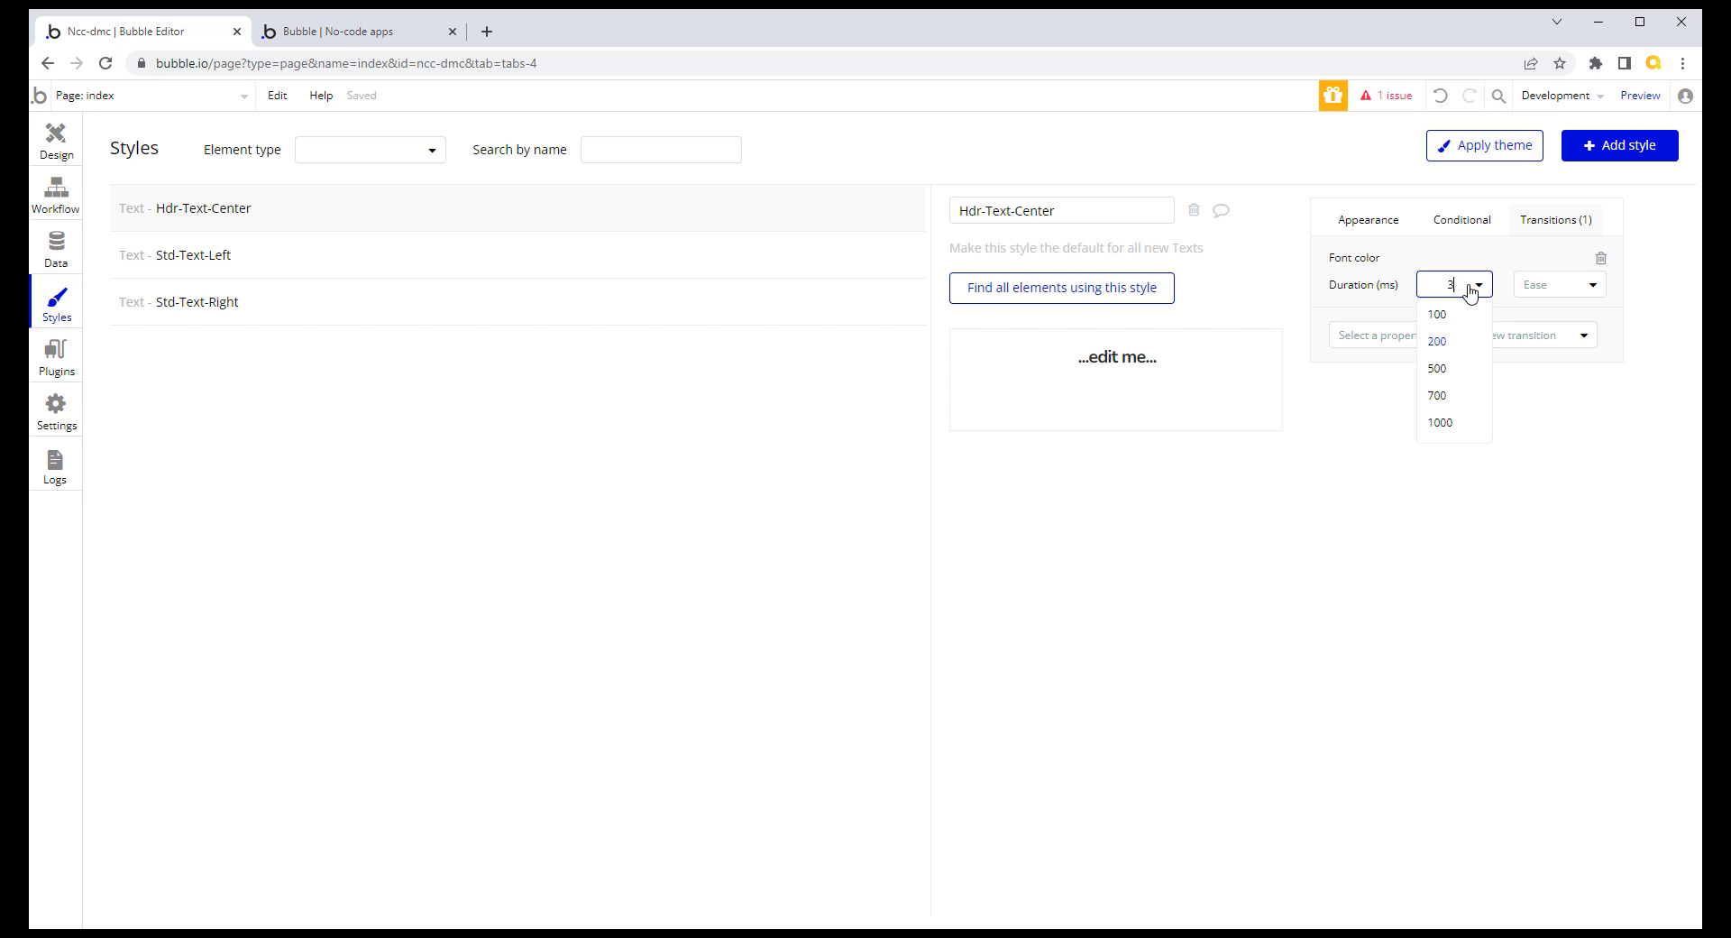
type("350")
key("Tab")
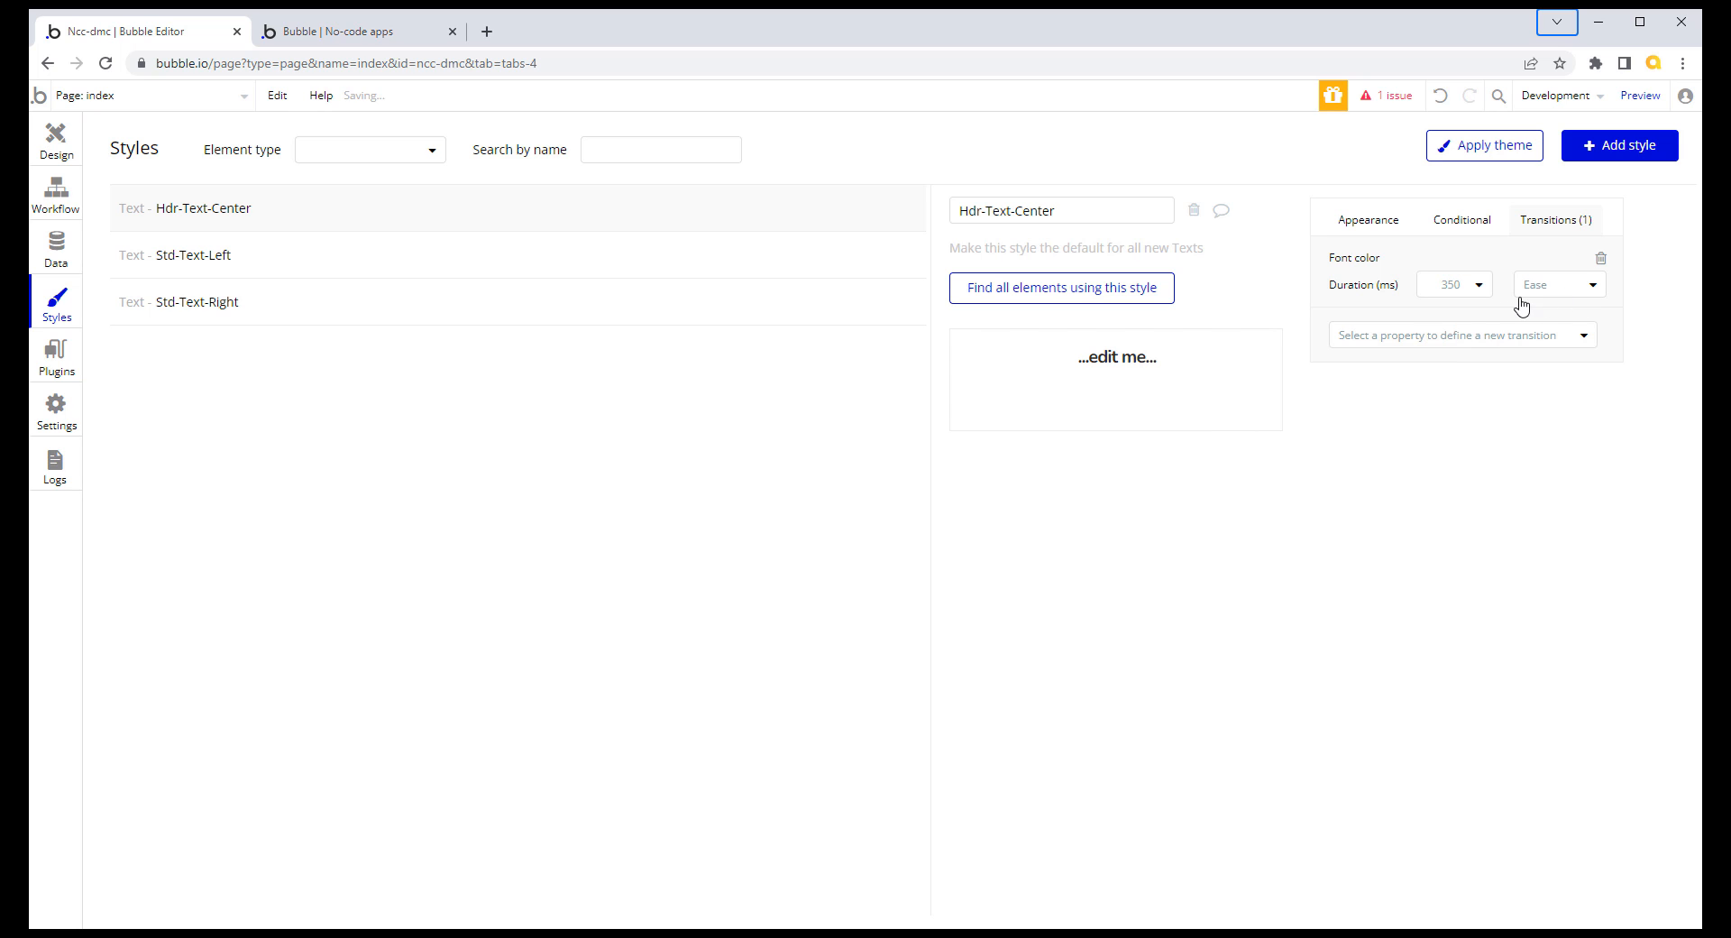
Step: Add a Font color transition with a 350 ms duration to the Std-Text-Left style
left_click(436, 271)
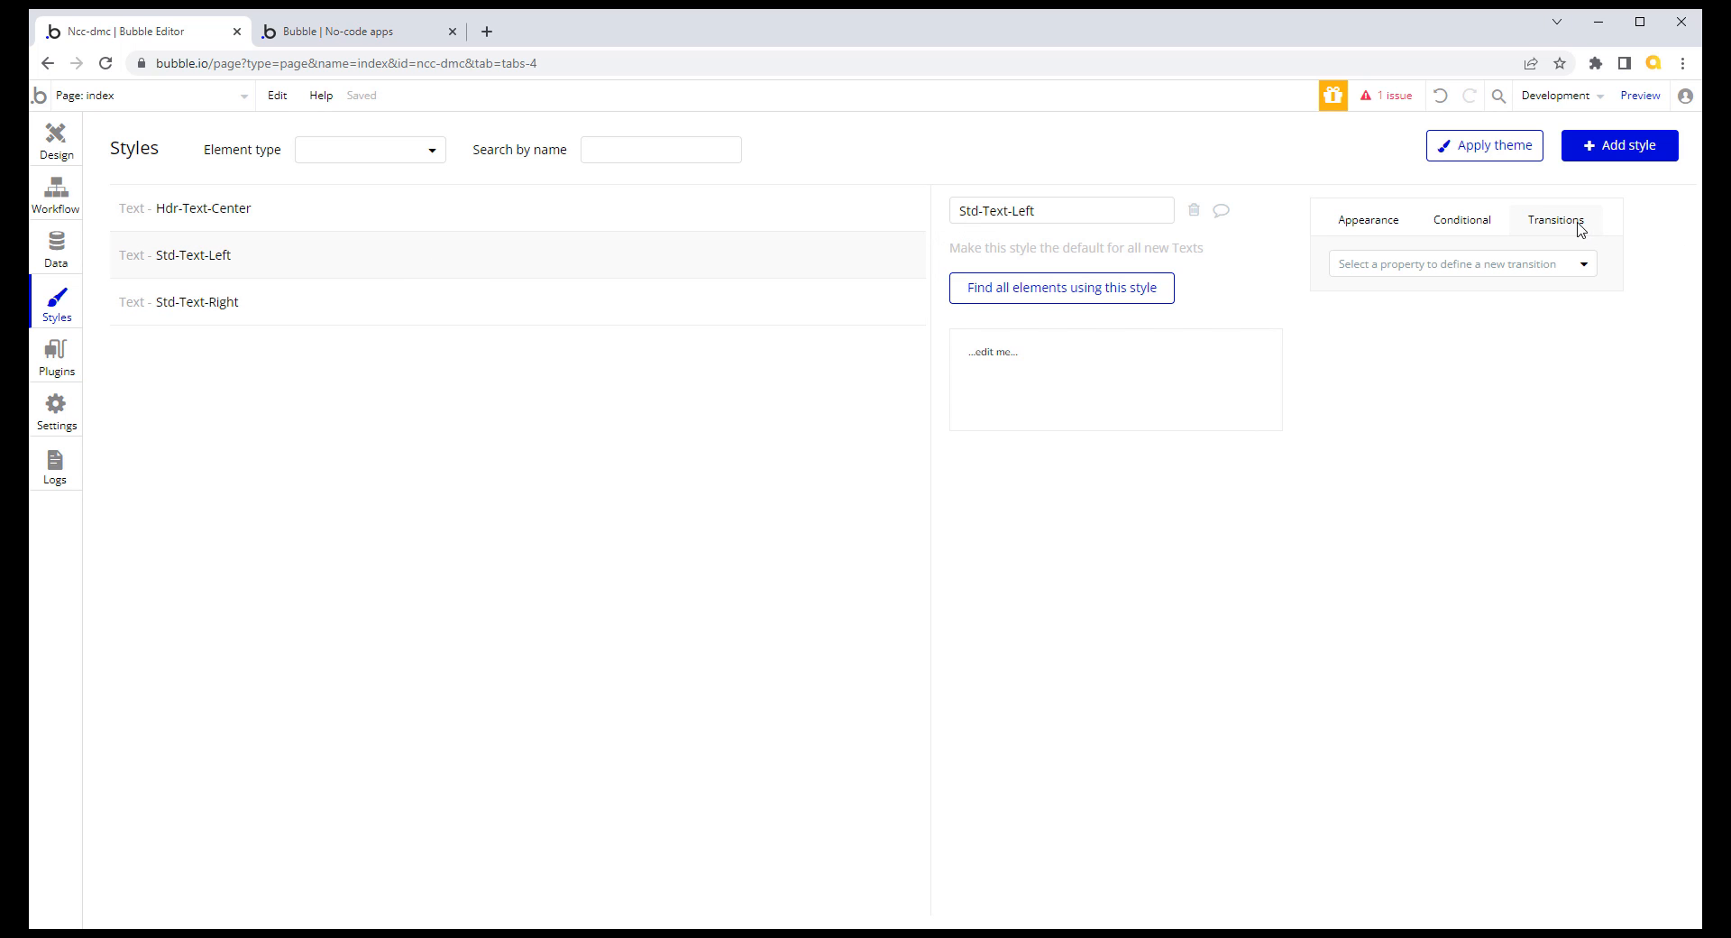
left_click(1574, 264)
left_click(1398, 350)
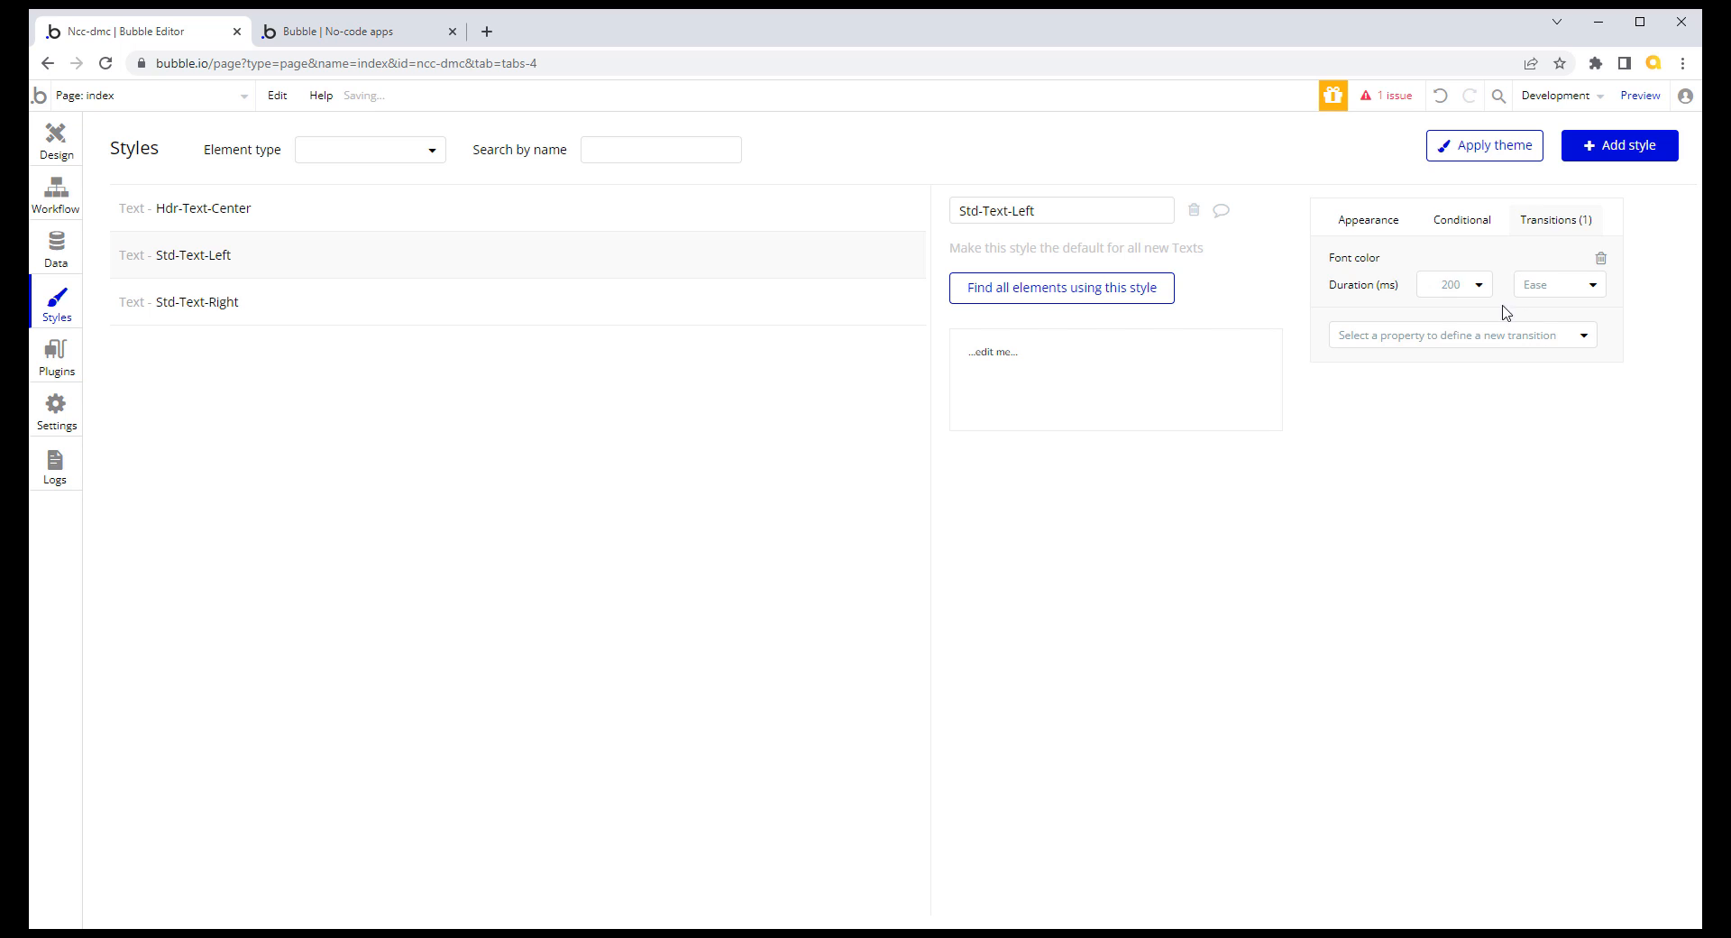
left_click(1451, 285)
left_click_drag(1460, 284, 1433, 286)
type("350")
left_click(1499, 399)
Step: Add a Font color transition with a 350 ms duration to the Std-Text-Right style
left_click(446, 319)
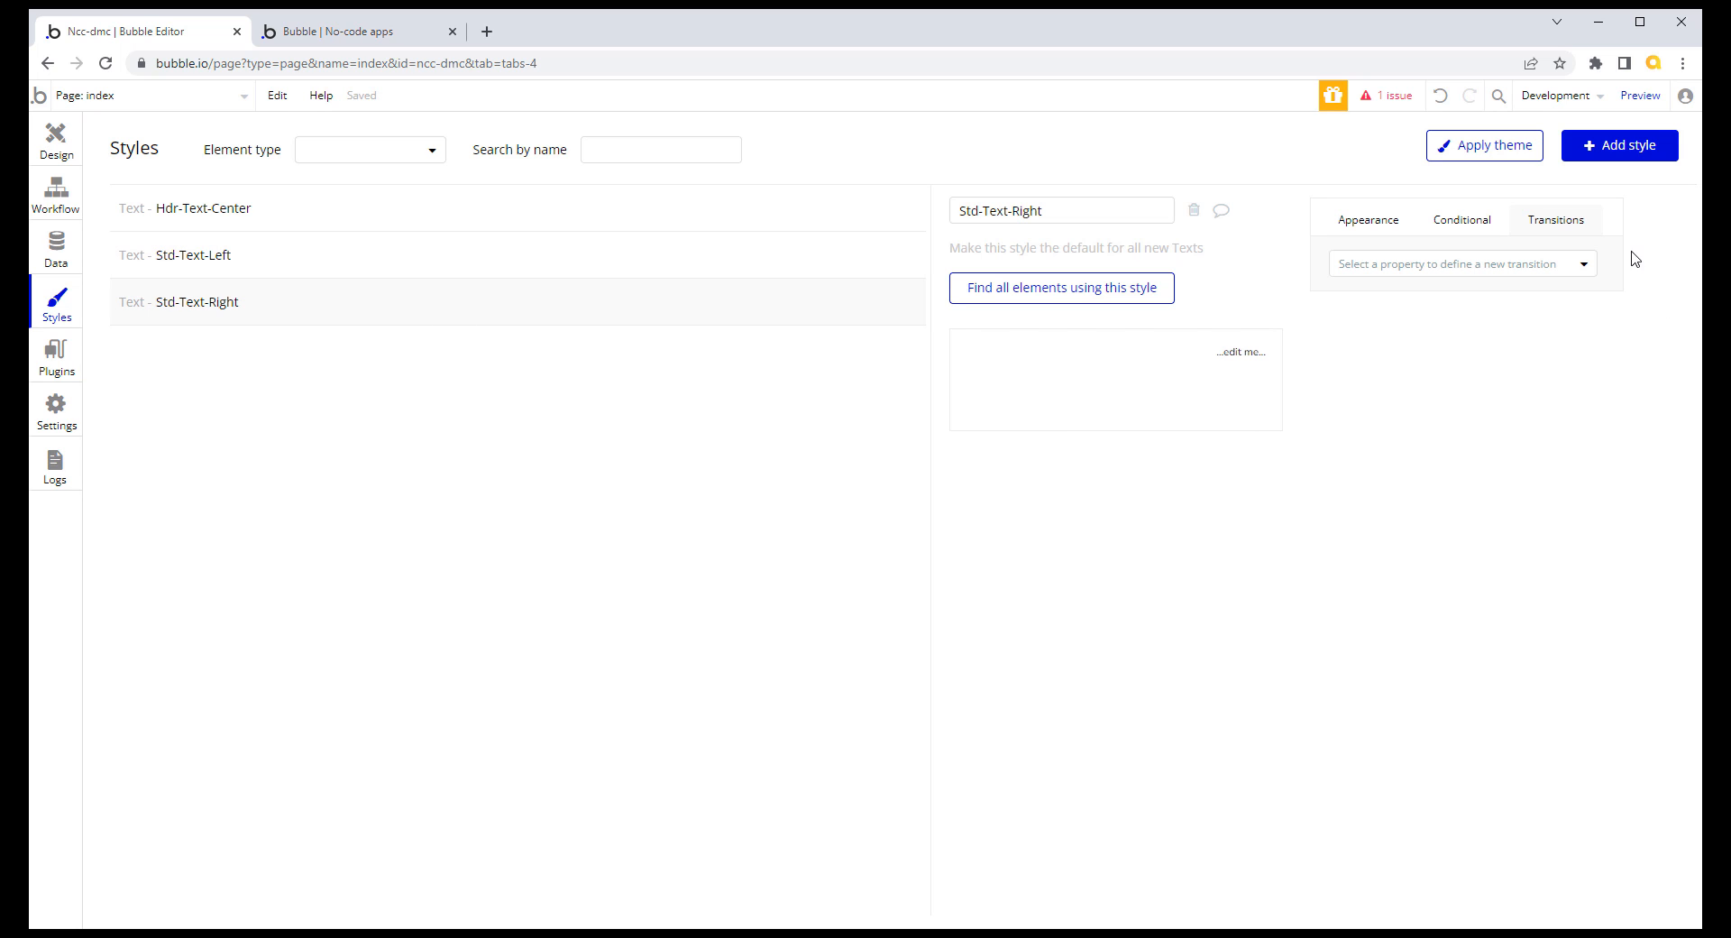
left_click(1559, 266)
left_click(1379, 348)
left_click(1457, 285)
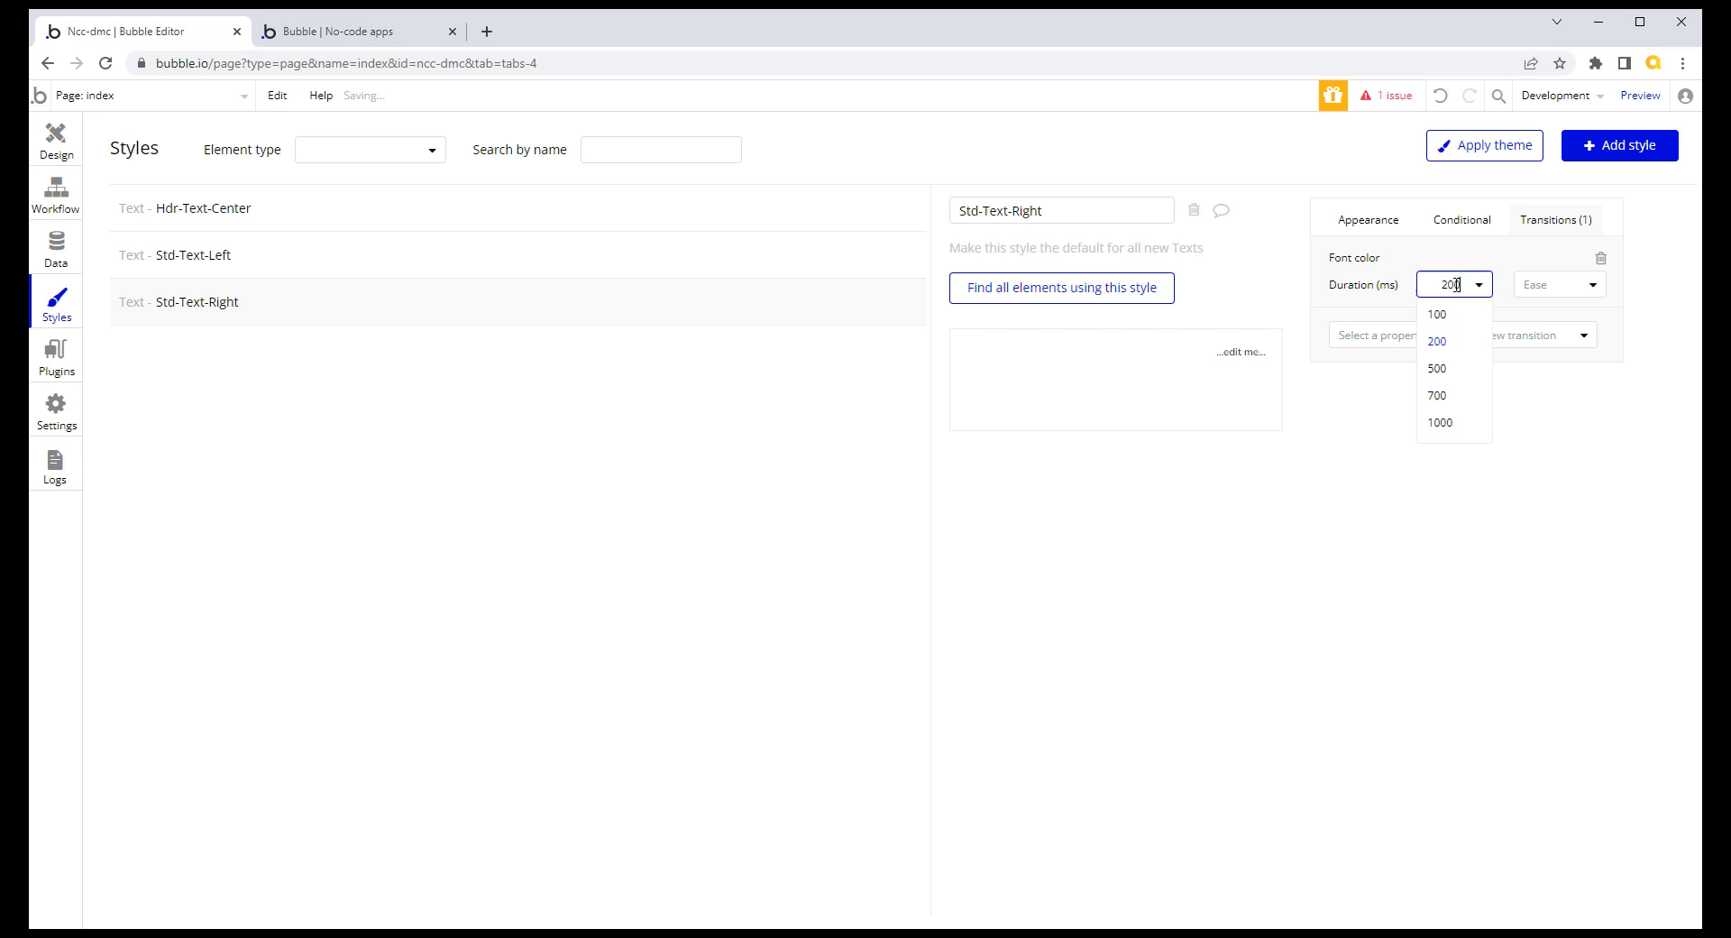
left_click(1412, 297)
left_click(1454, 289)
type("350")
key("Return")
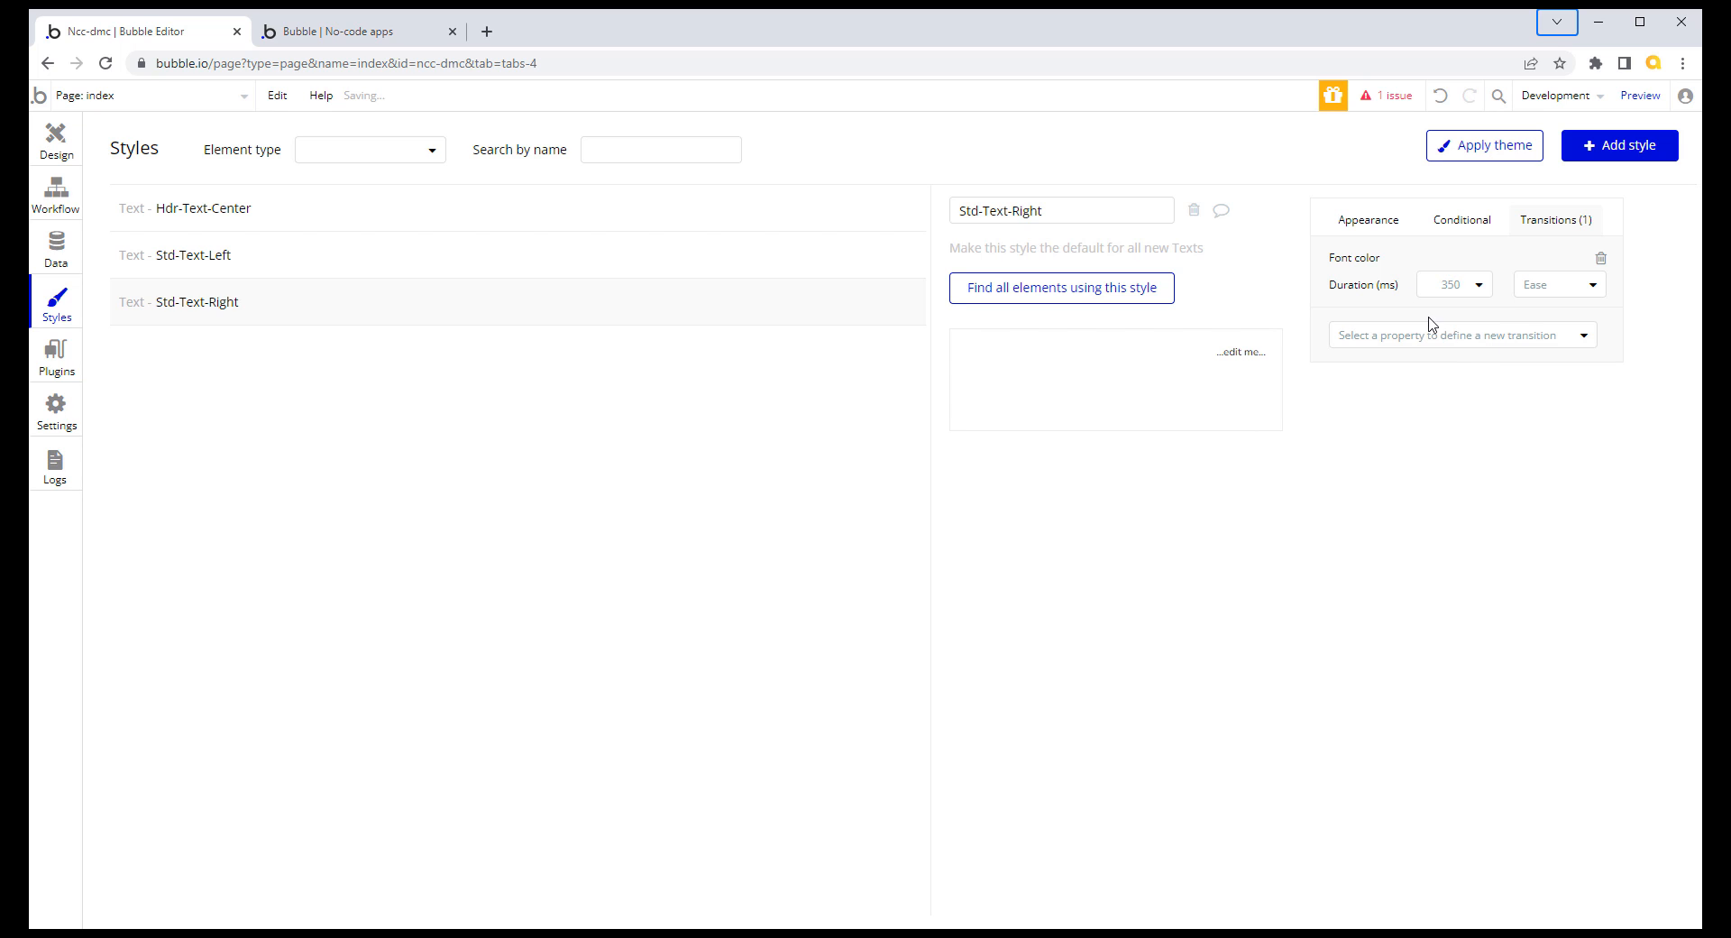
Step: Switch to the app preview, reload it and test the text colour transitions by toggling repeatedly between light and dark
left_click(348, 39)
key("F5")
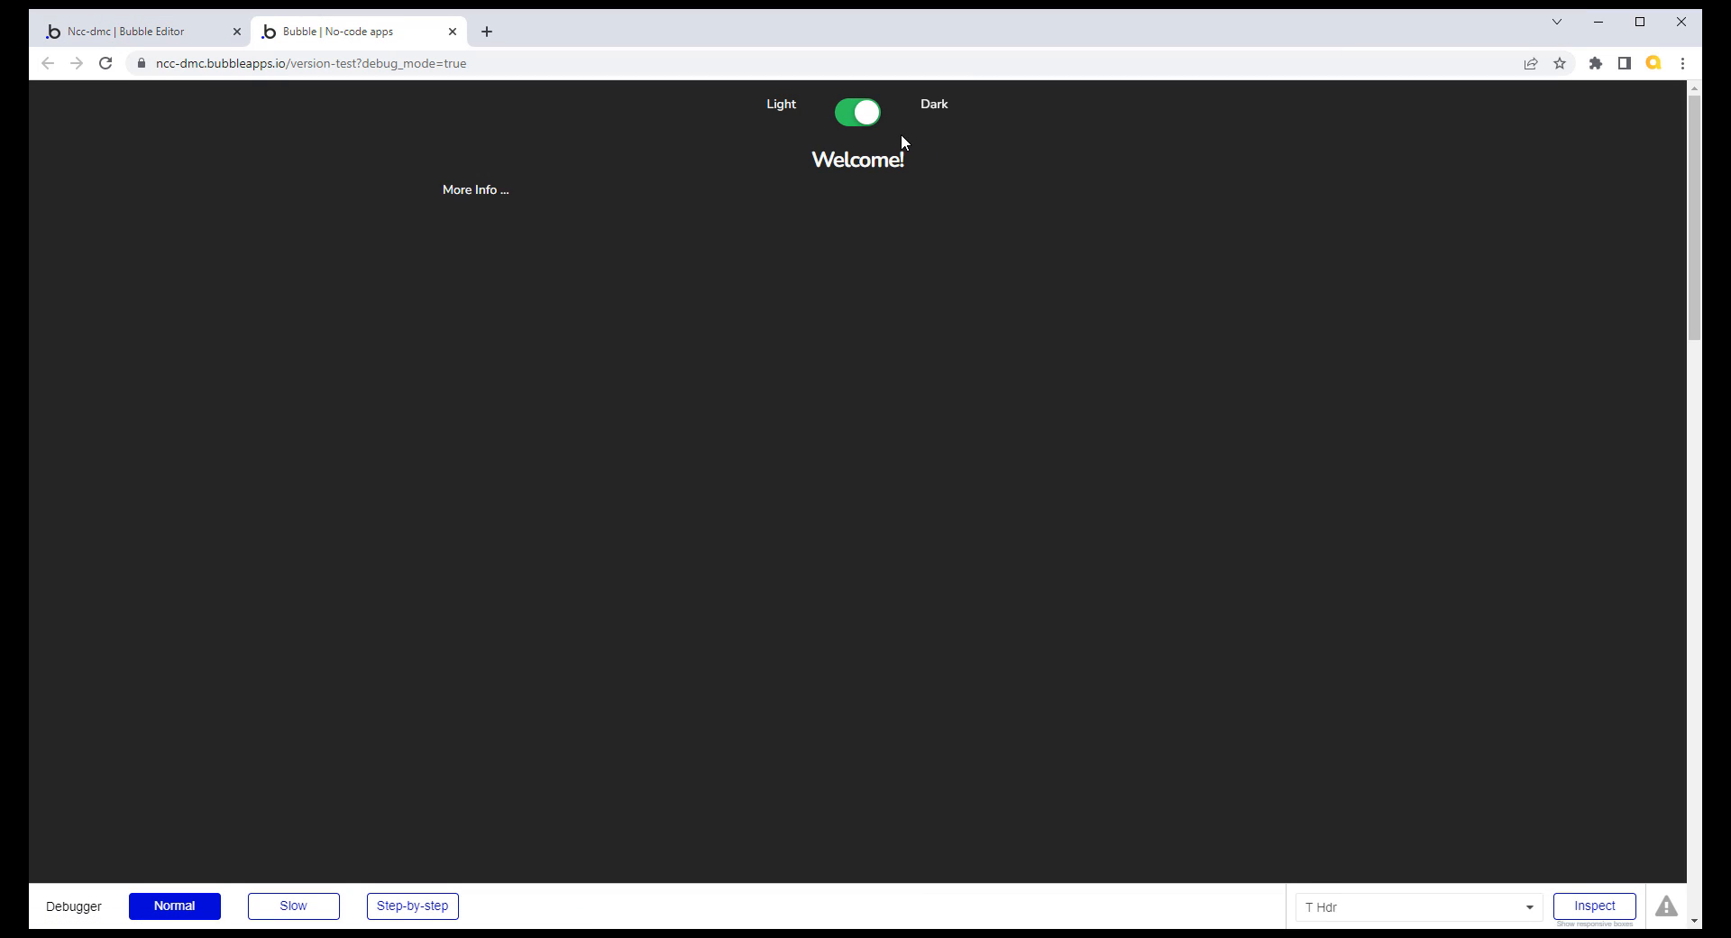
left_click(842, 123)
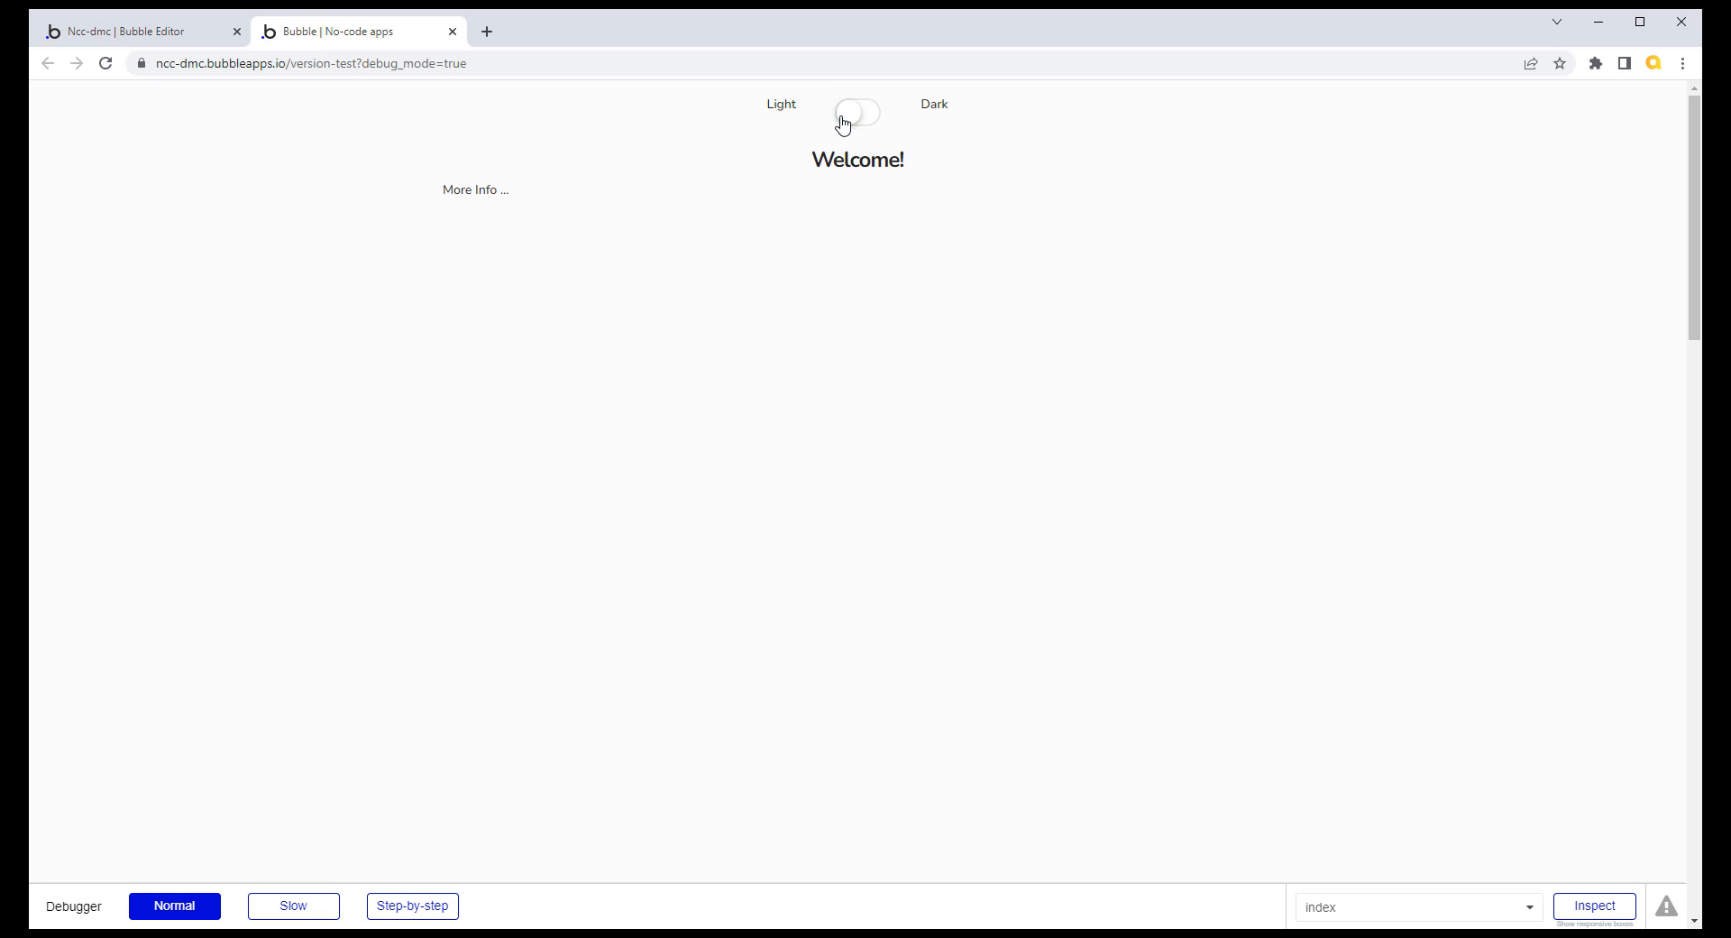
left_click(873, 120)
left_click(874, 121)
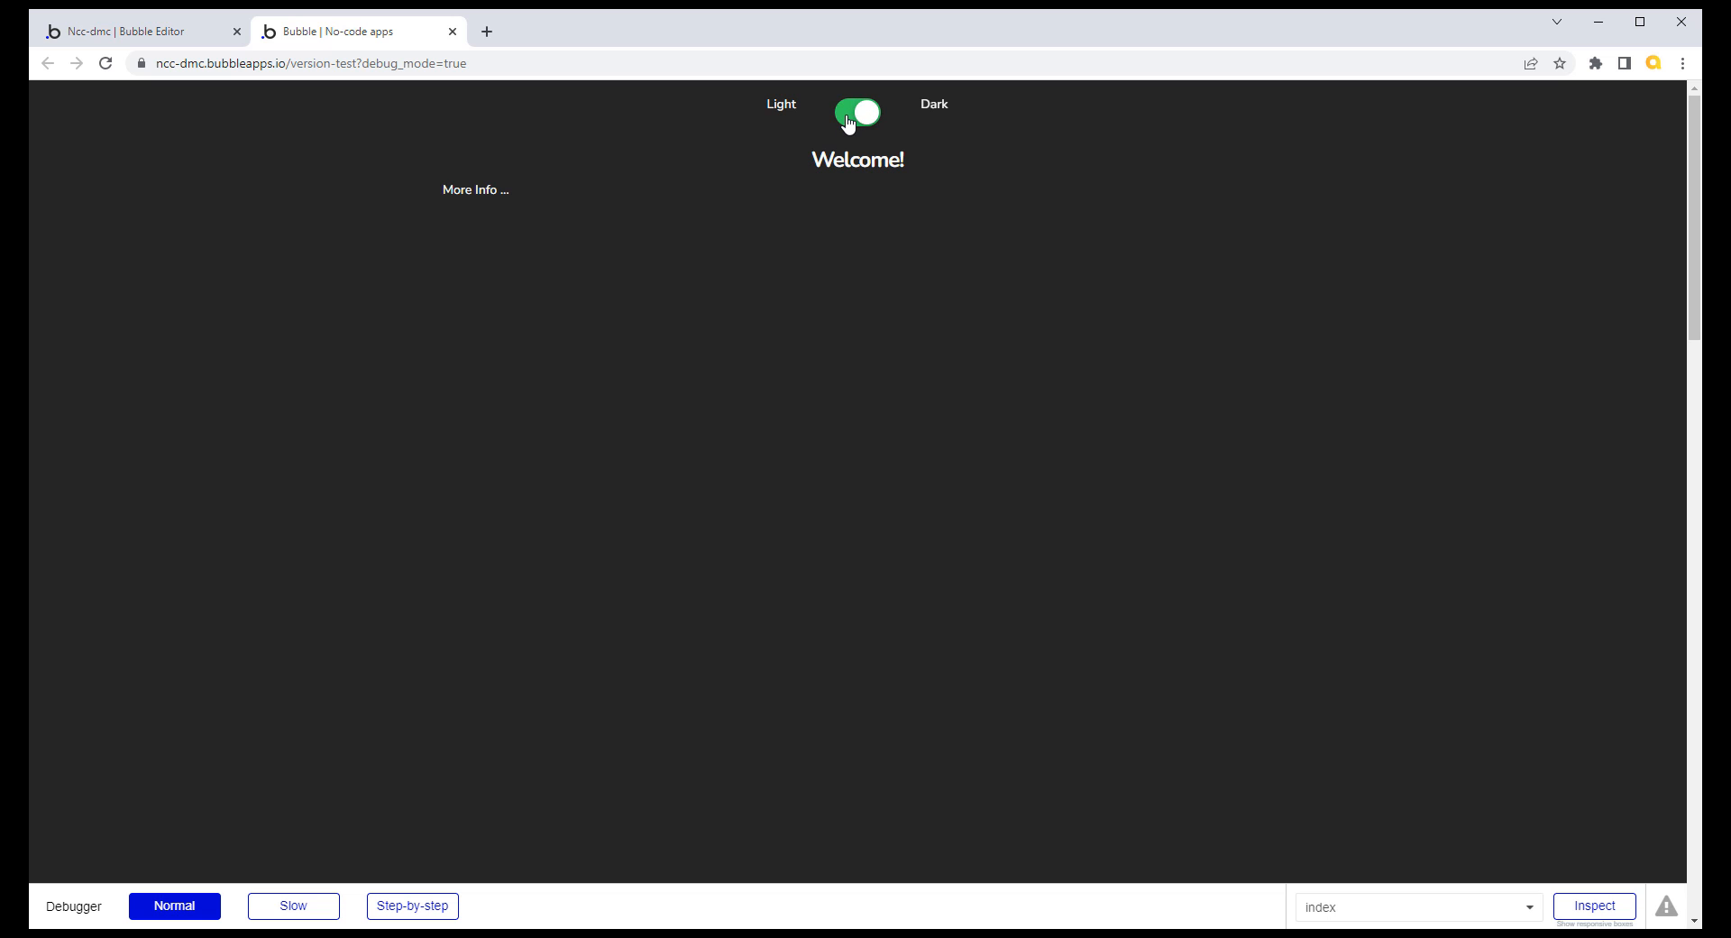
left_click(875, 123)
left_click(873, 121)
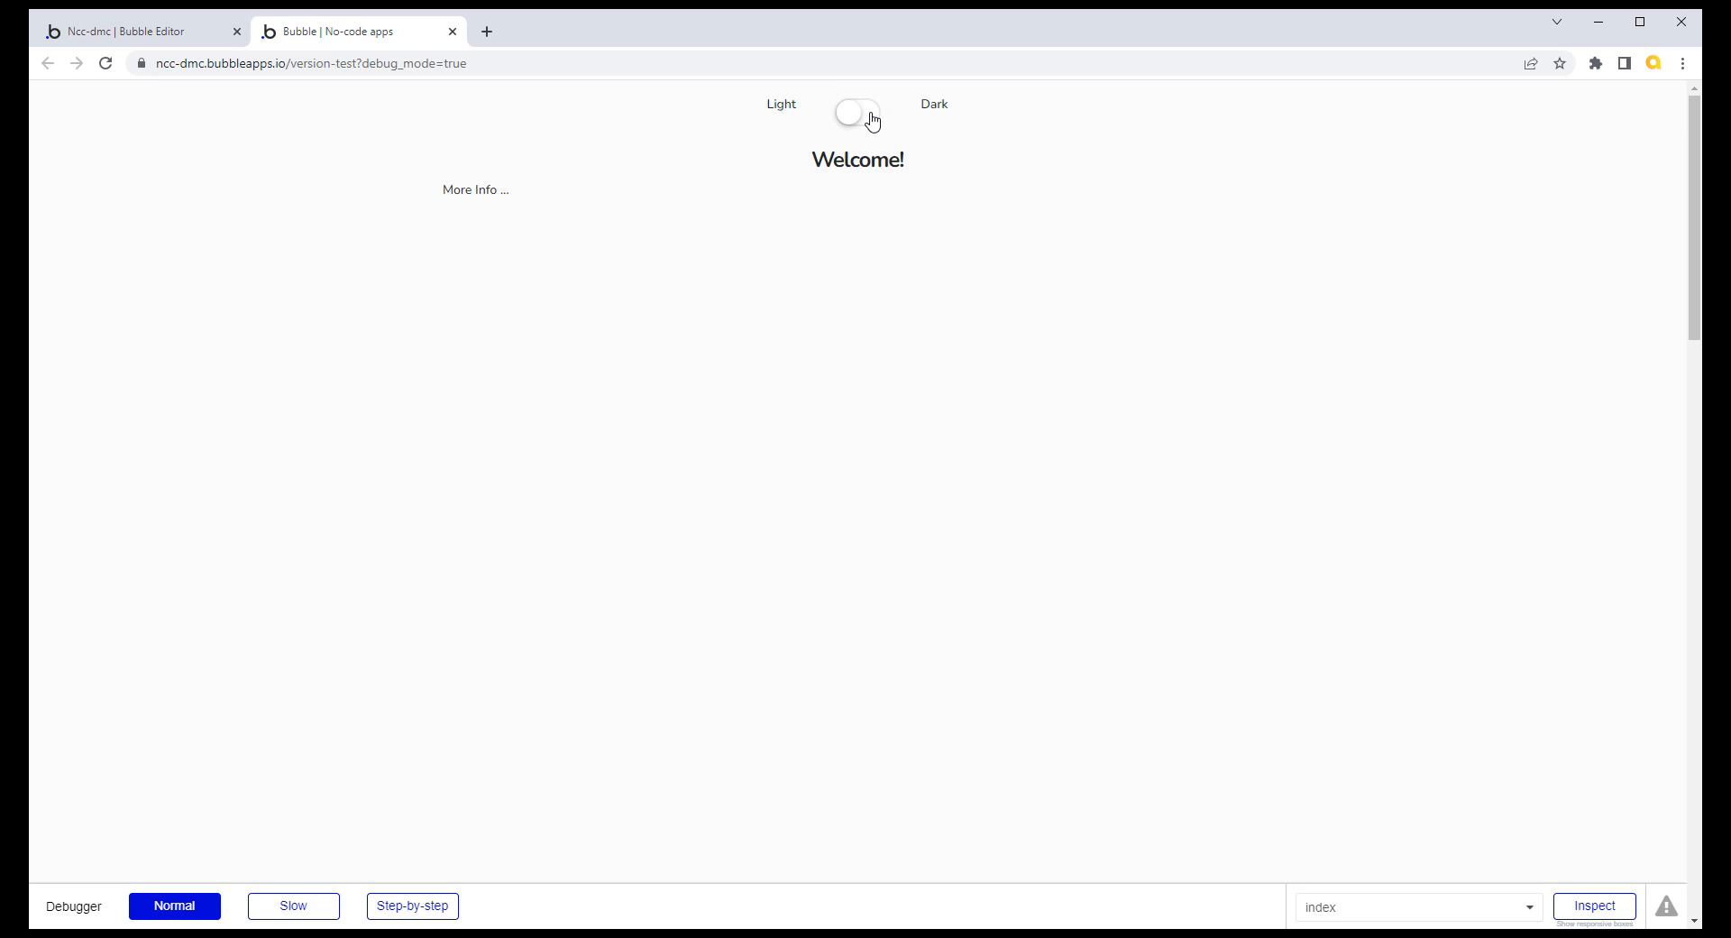
left_click(871, 120)
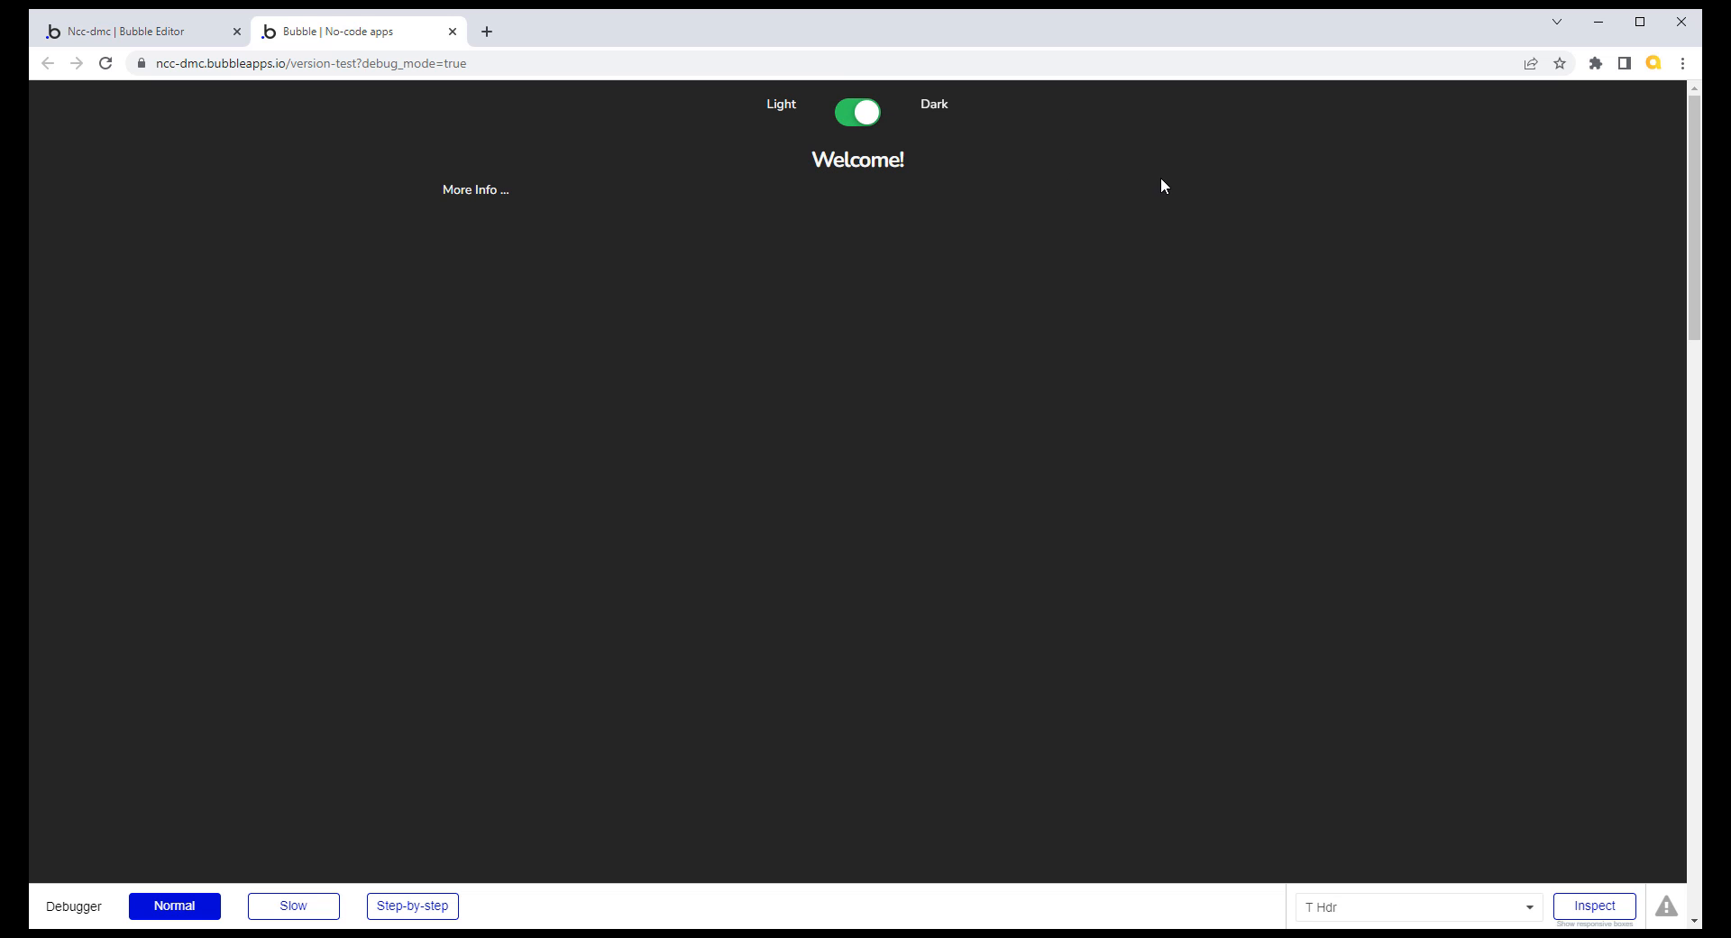
Step: Switch to the Bubble editor and review the User type's fields, the theme toggle's properties and the index page's properties
left_click(162, 32)
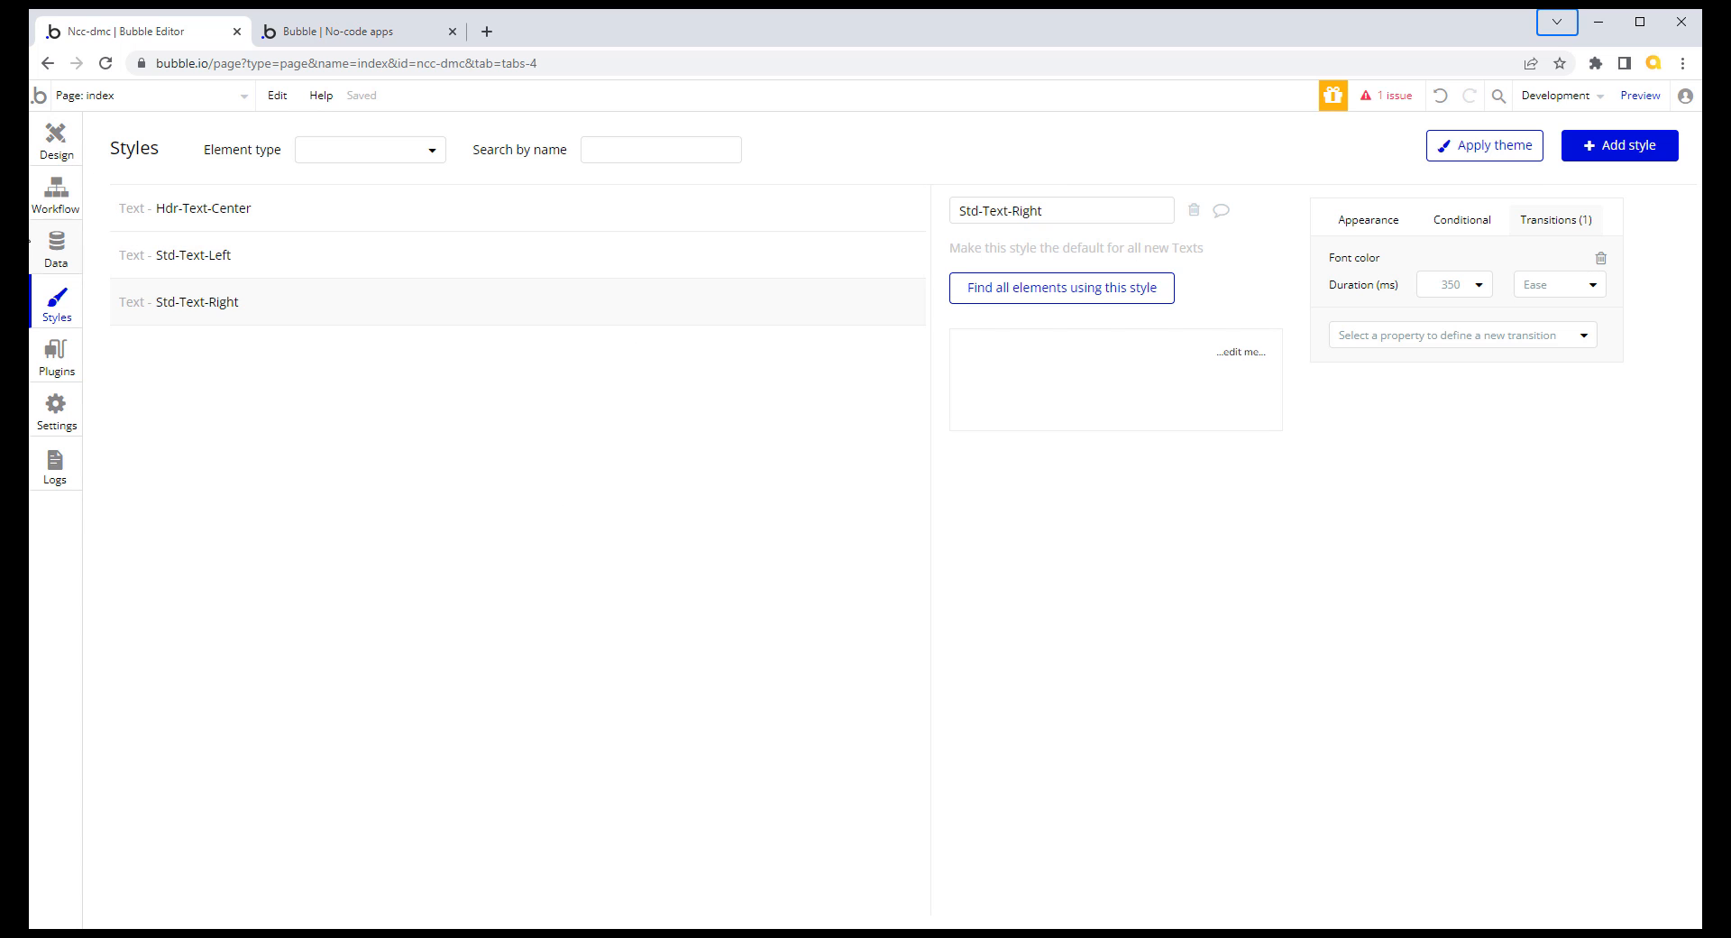
left_click(56, 143)
left_click(1121, 260)
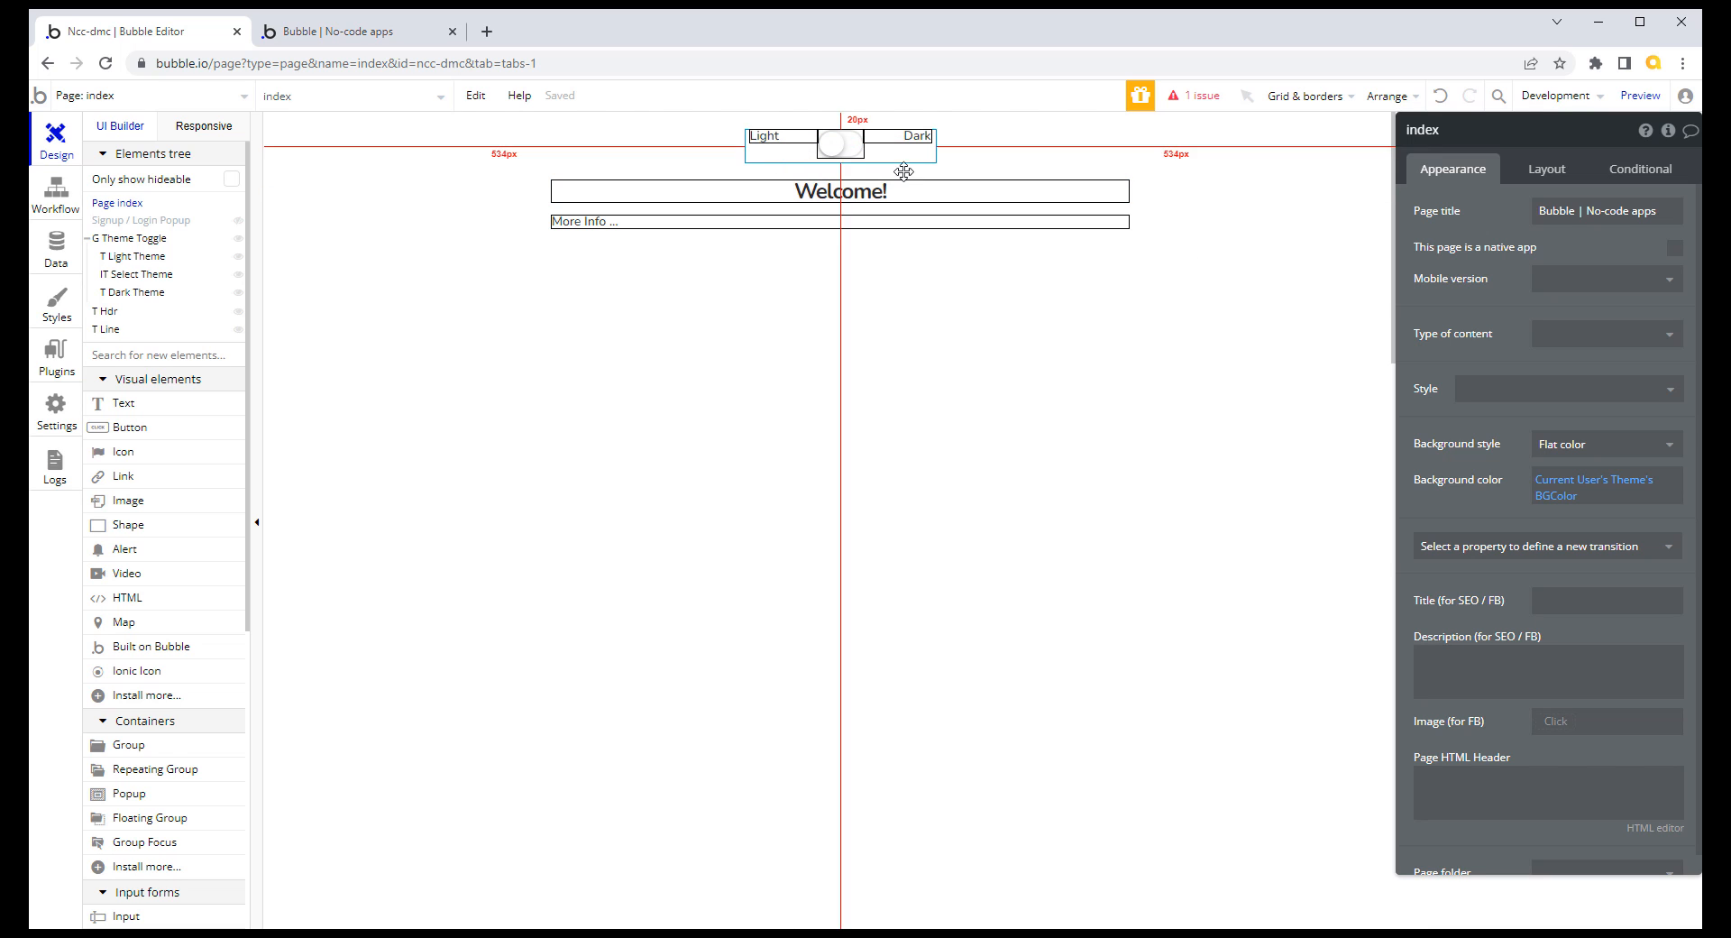
left_click(58, 250)
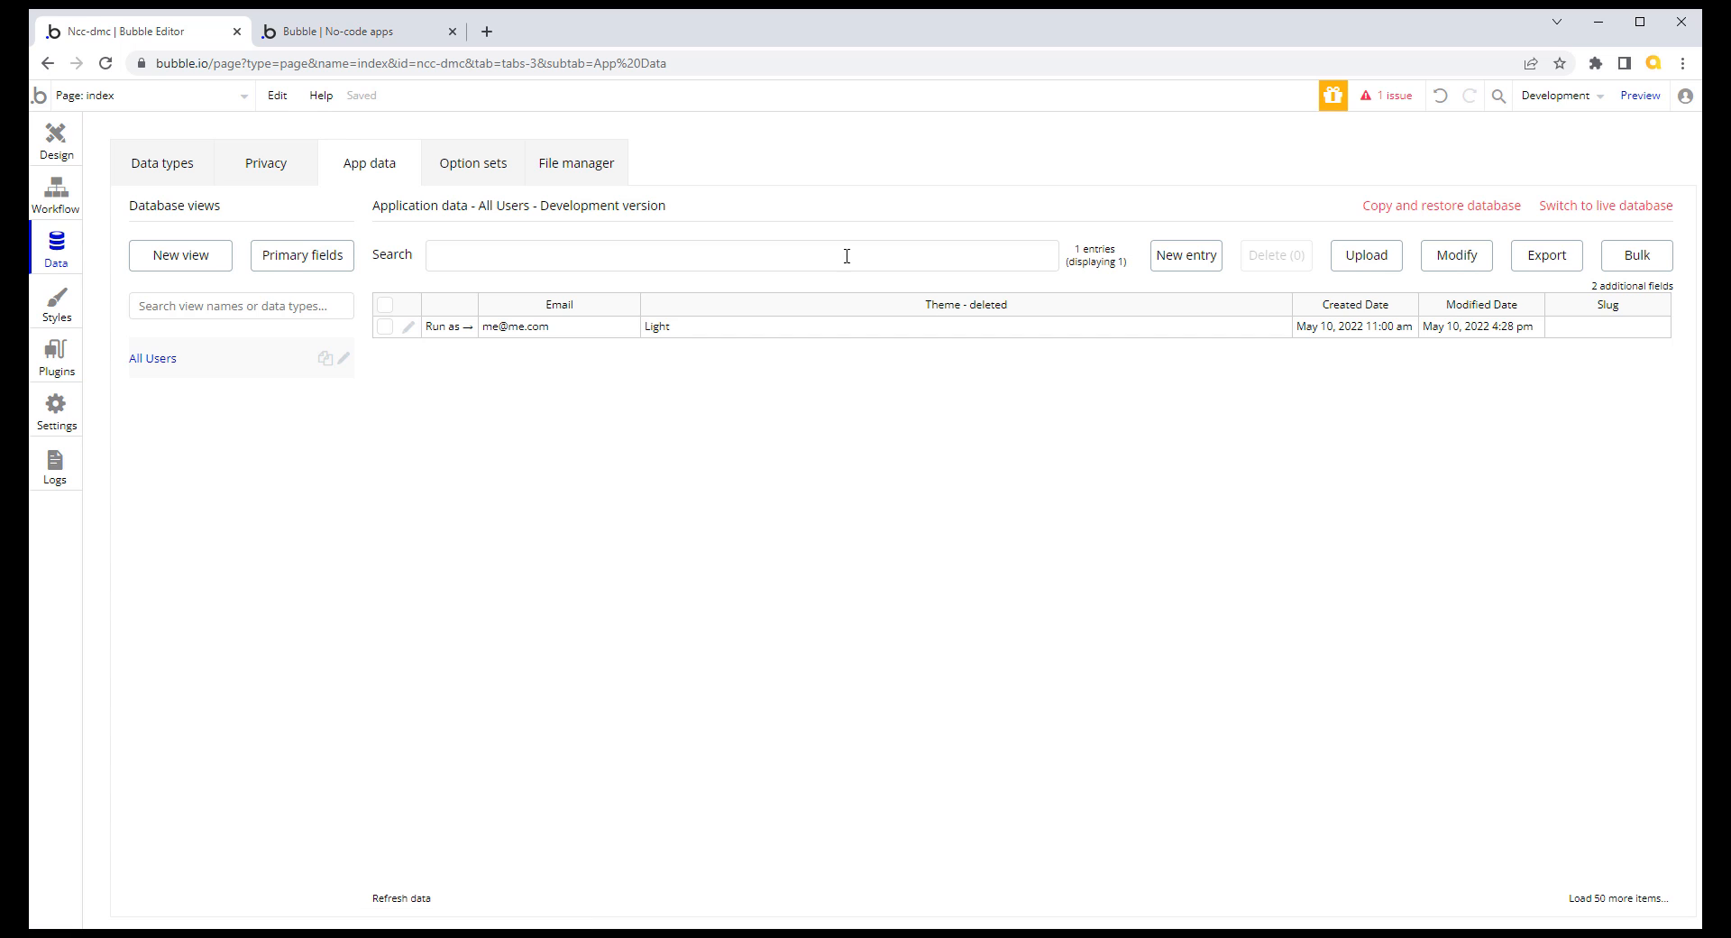
left_click(183, 183)
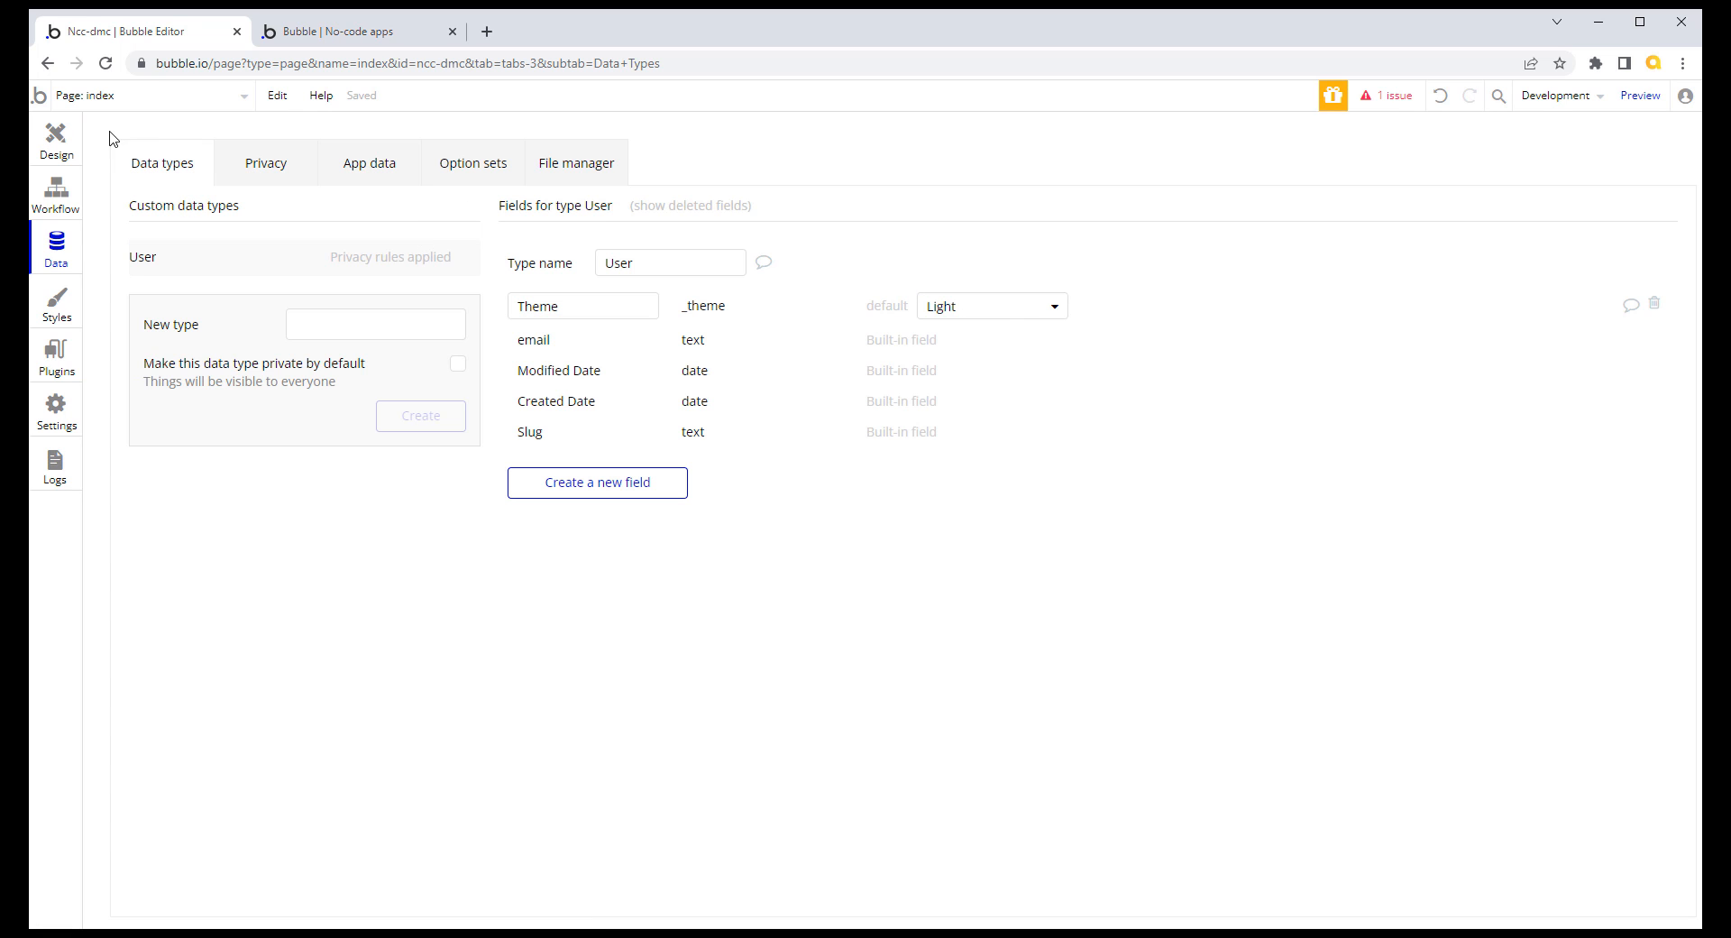
left_click(55, 137)
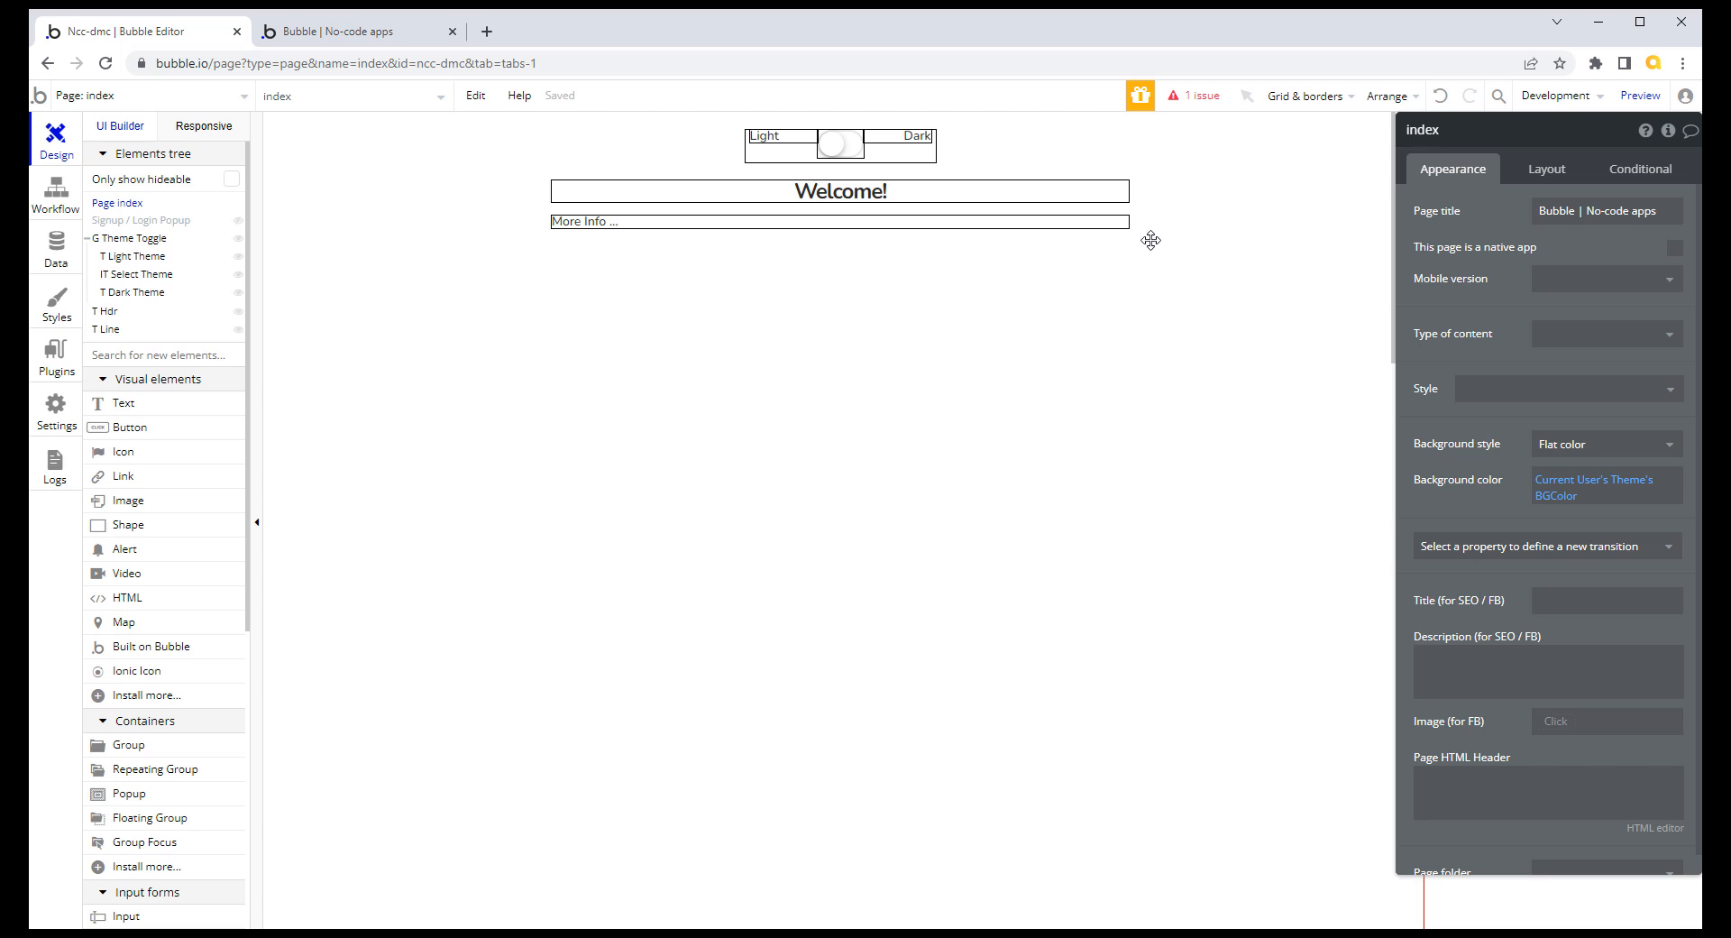
left_click(840, 148)
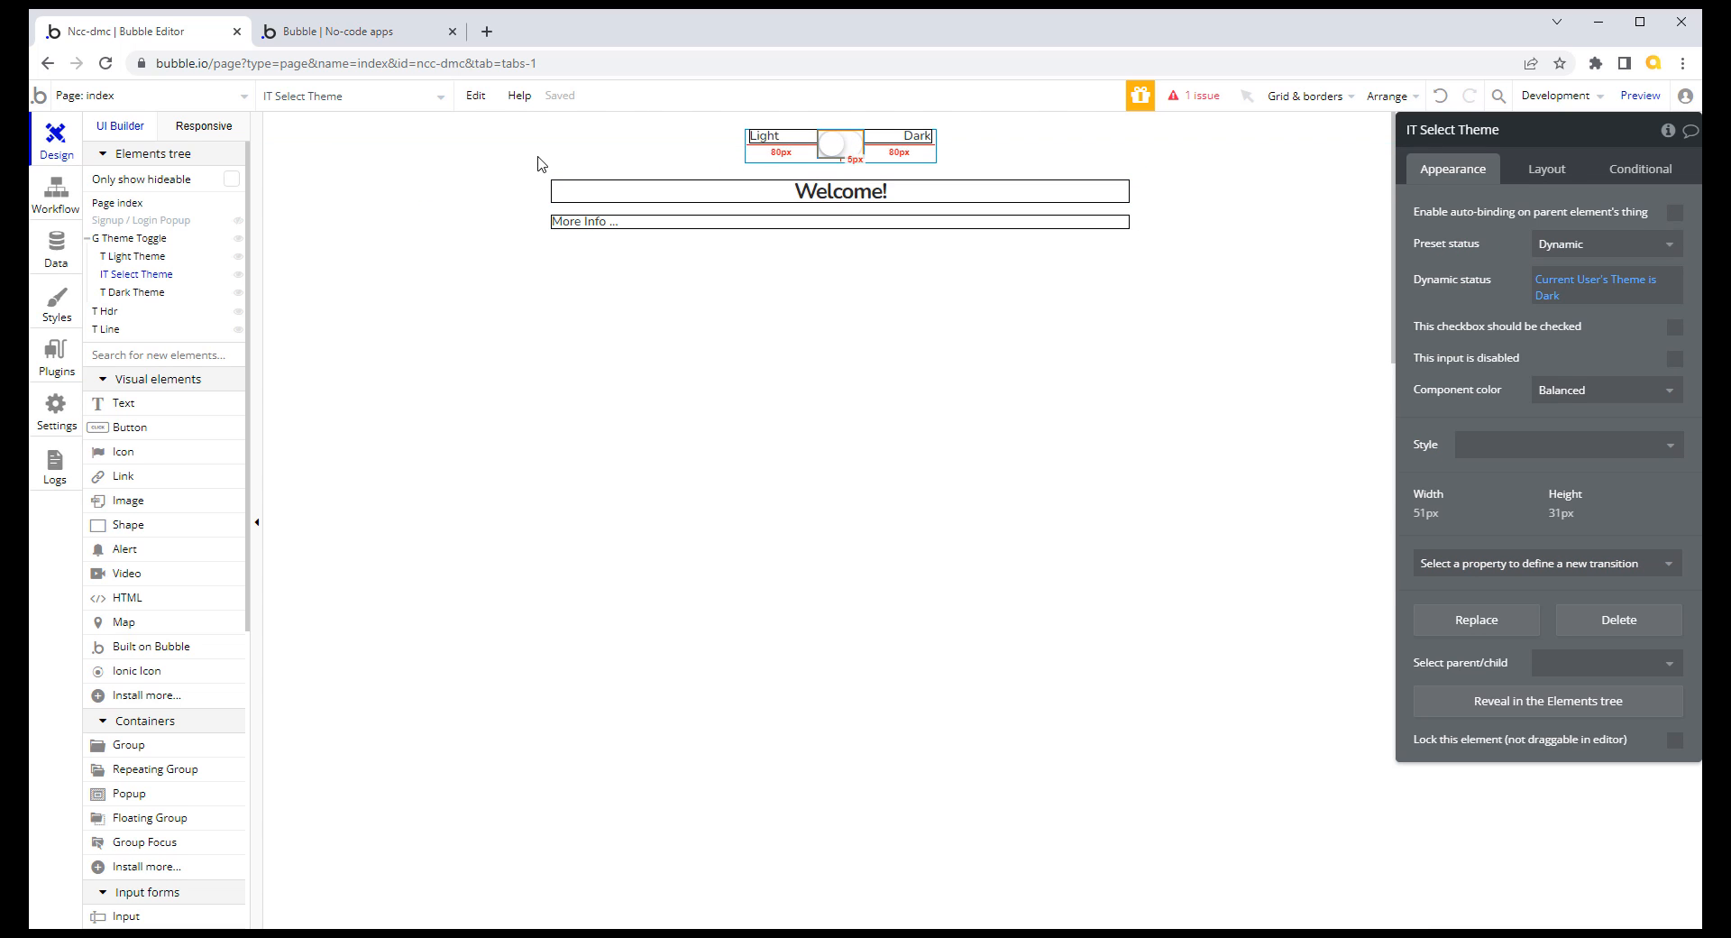
mouse_move(135, 242)
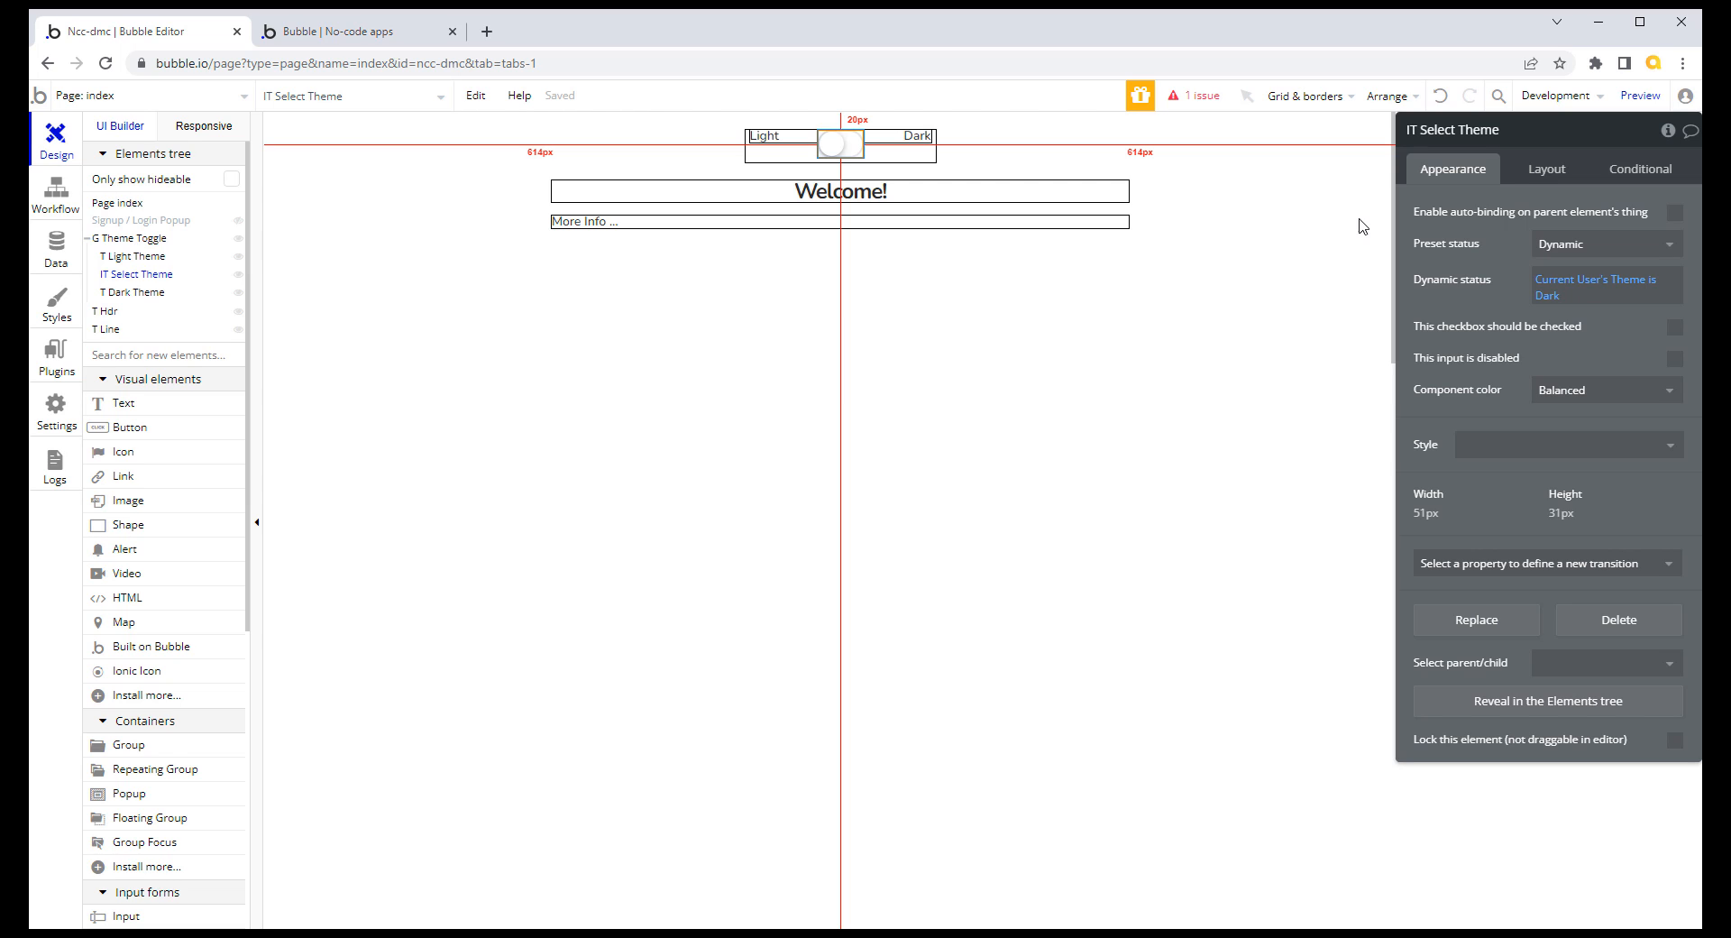
left_click(1326, 186)
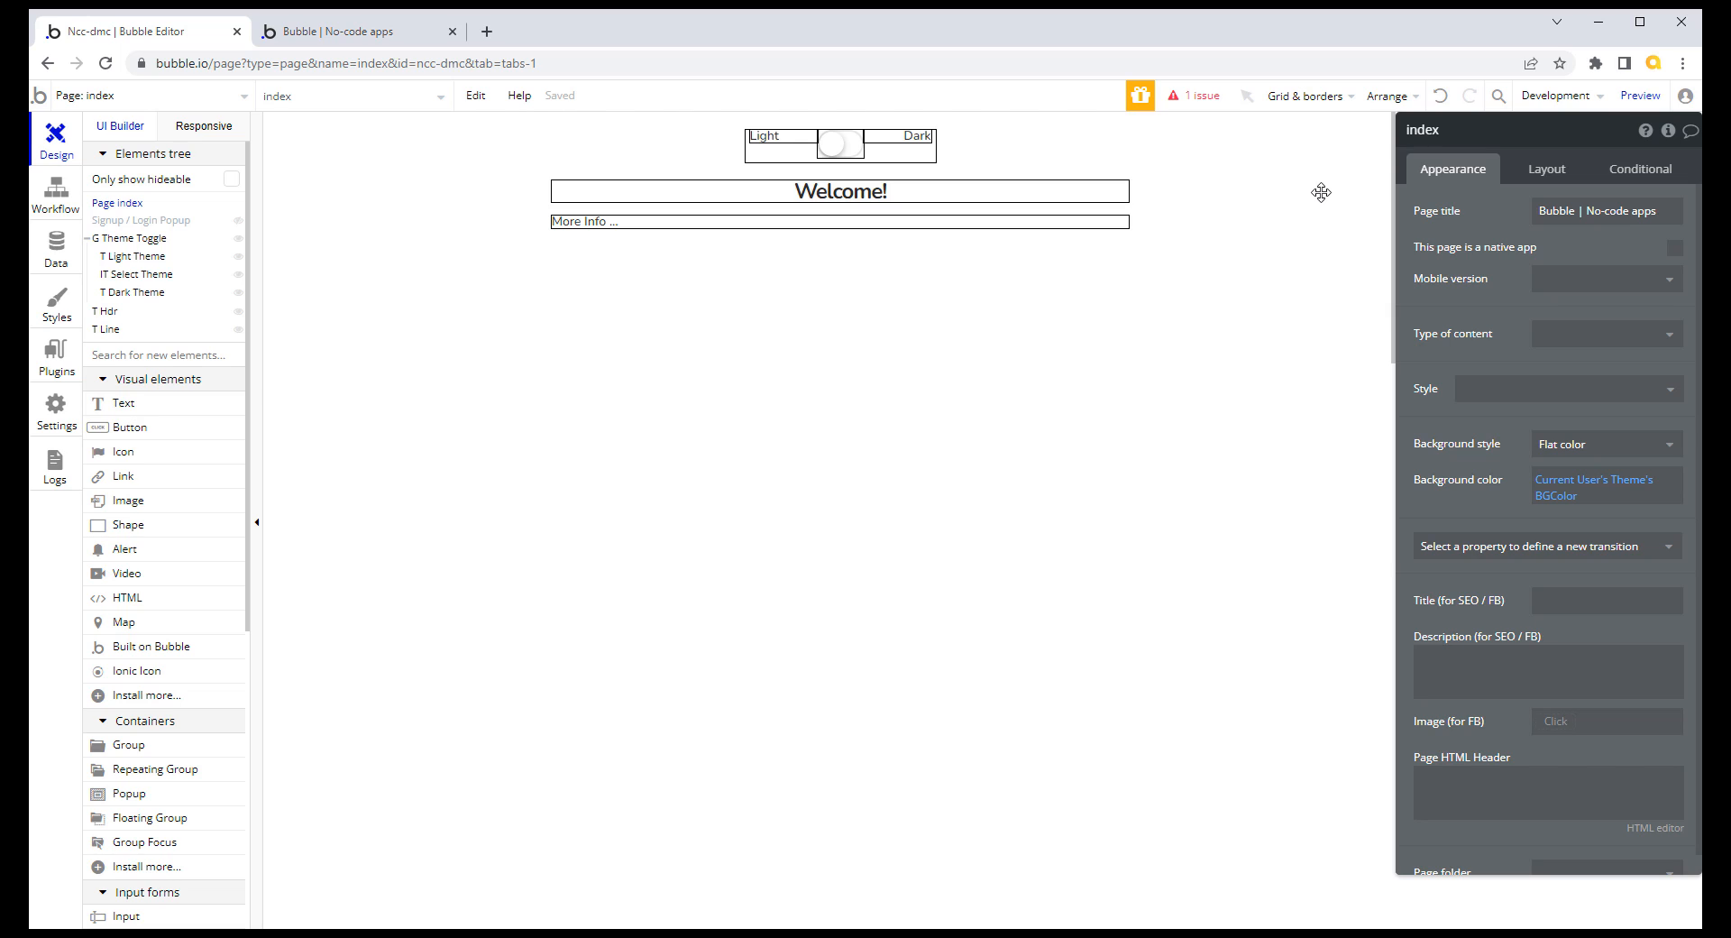